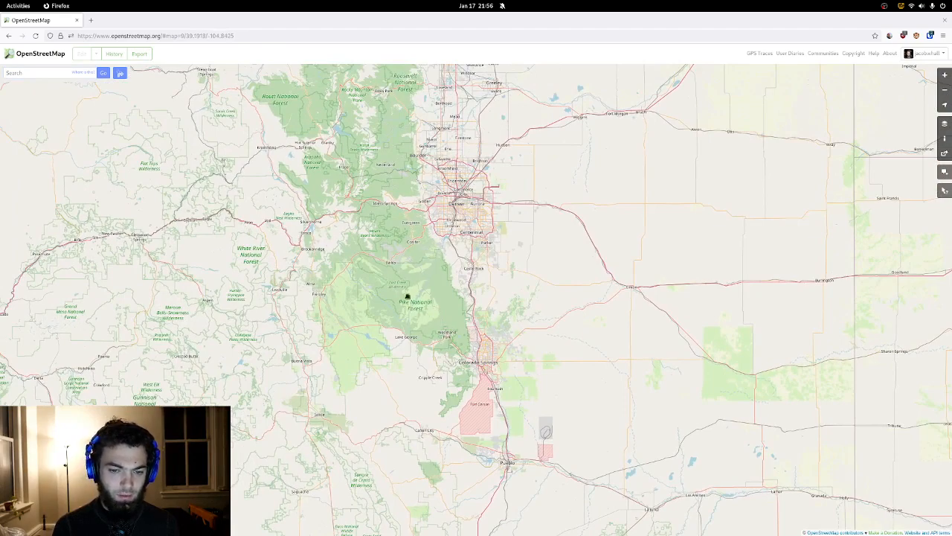
- Locate the town of Salida, Colorado, on the map and bring its street grid into close view
left_click_drag(314, 415, 393, 340)
scroll(393, 334, "up", 3)
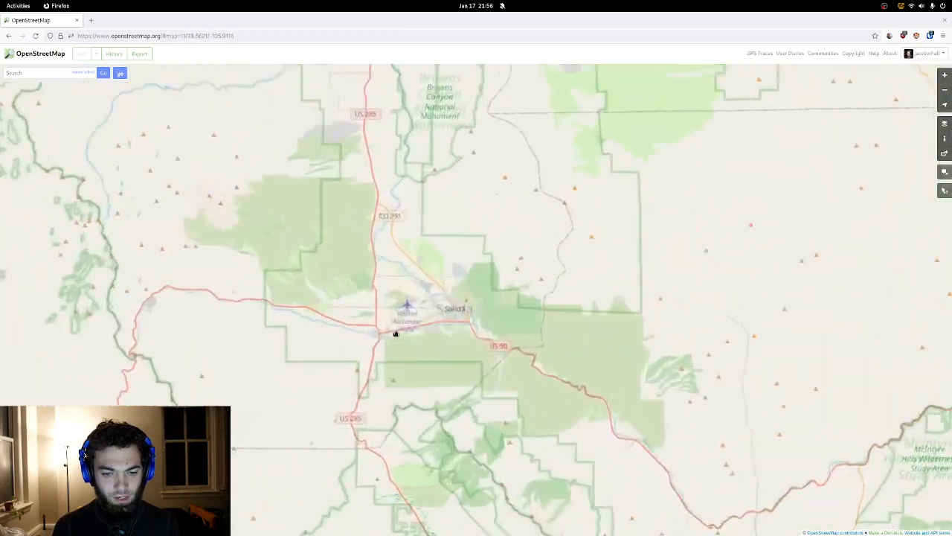
scroll(466, 315, "up", 3)
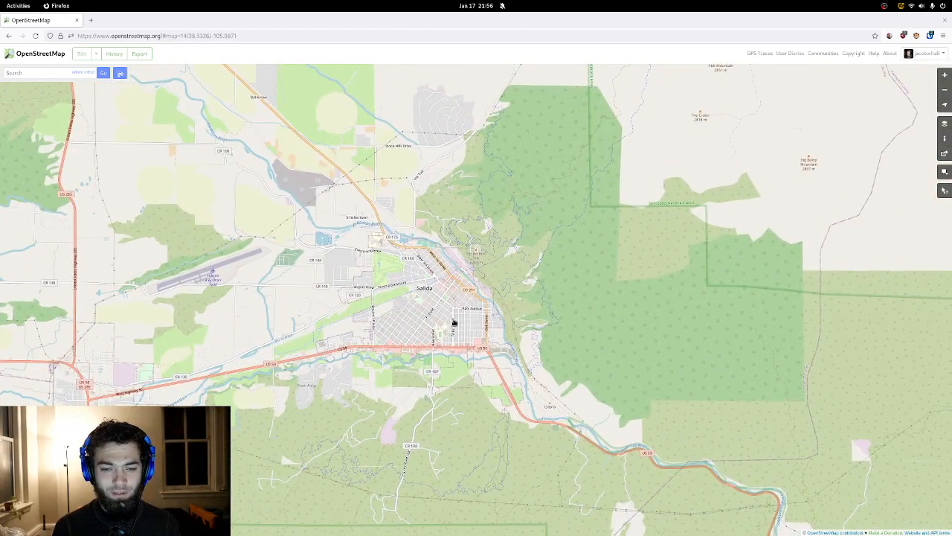
scroll(454, 323, "up", 1)
left_click_drag(434, 323, 489, 327)
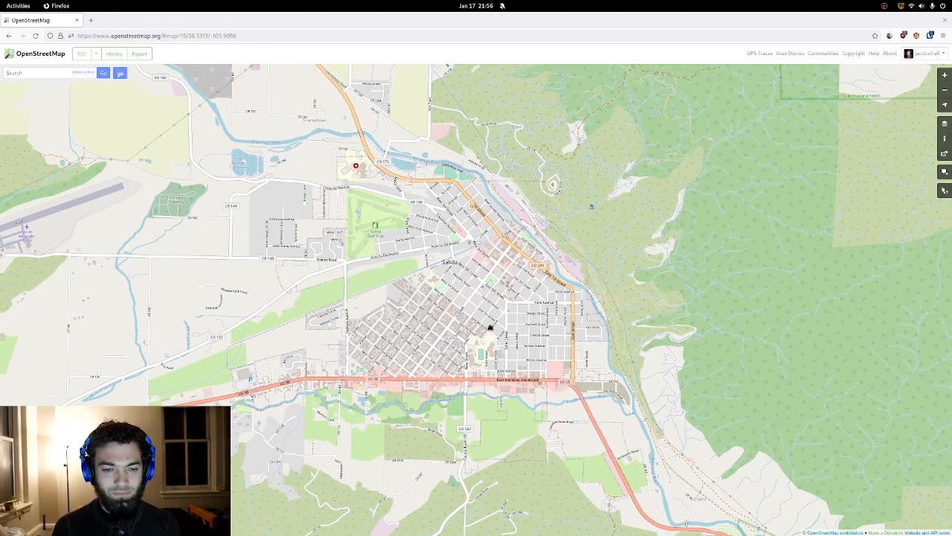
left_click_drag(512, 320, 493, 326)
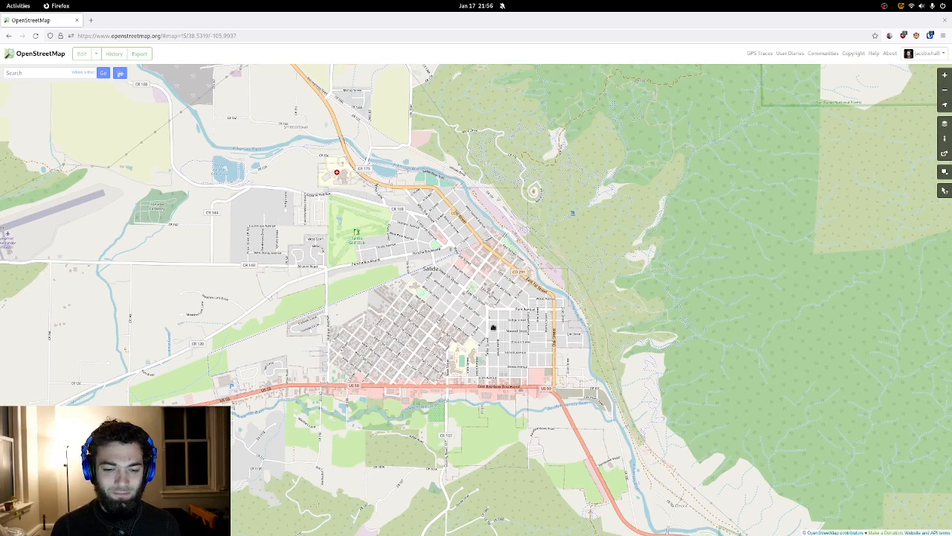
left_click_drag(492, 327, 485, 323)
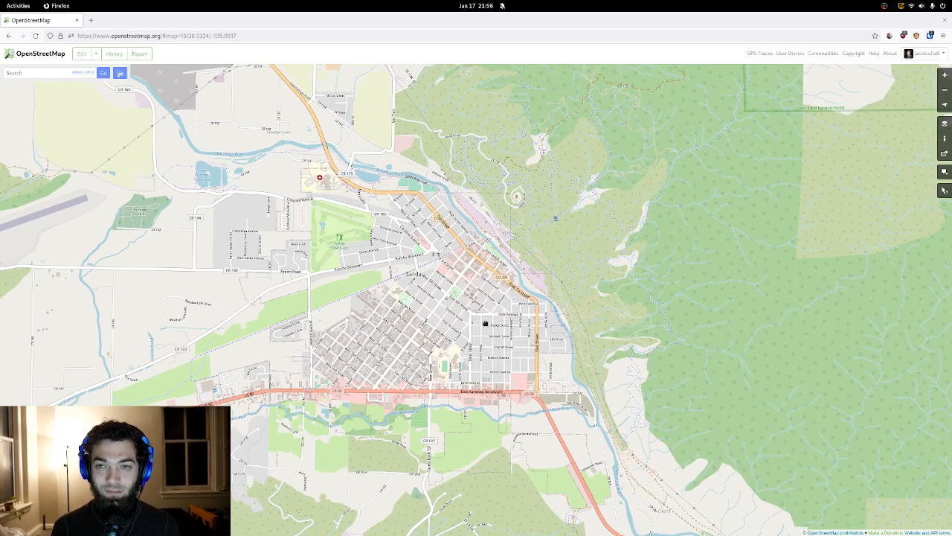
scroll(514, 319, "up", 2)
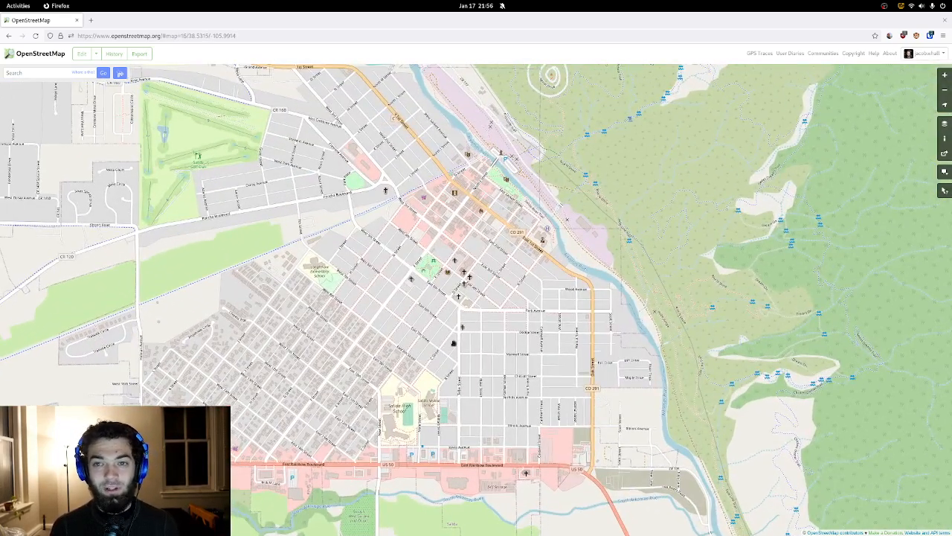
- Look over Salida's mapped streets and buildings from downtown past Park Avenue to East Rainbow Boulevard
left_click_drag(453, 343, 442, 320)
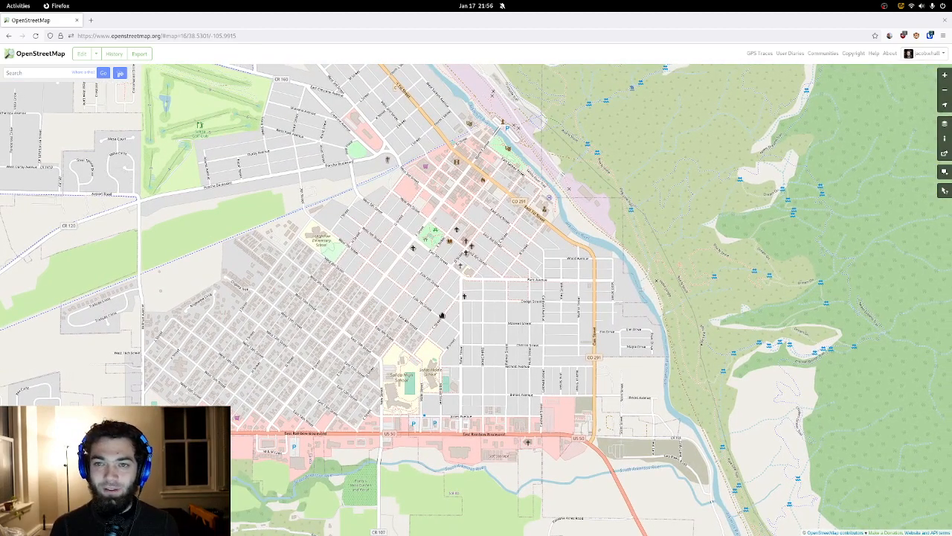
left_click_drag(436, 281, 389, 376)
scroll(453, 307, "up", 2)
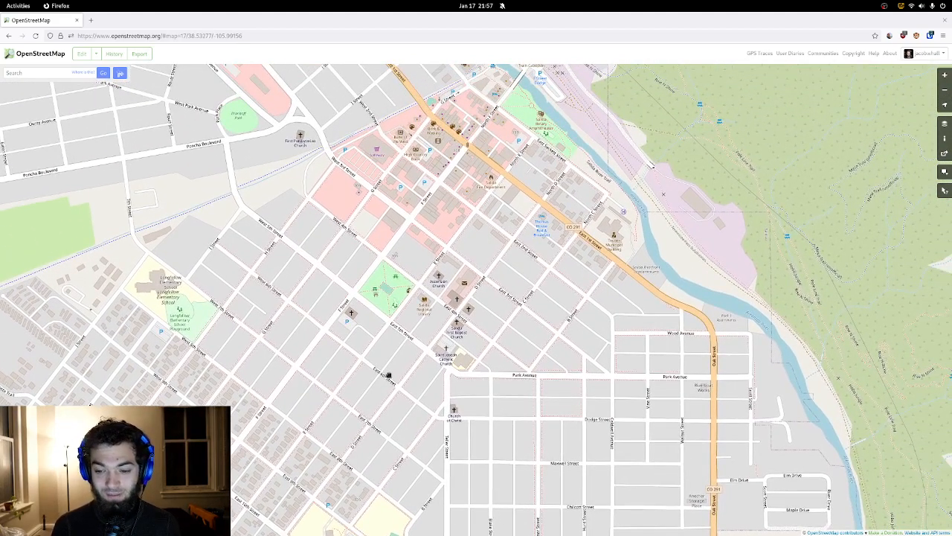
left_click_drag(396, 377, 397, 347)
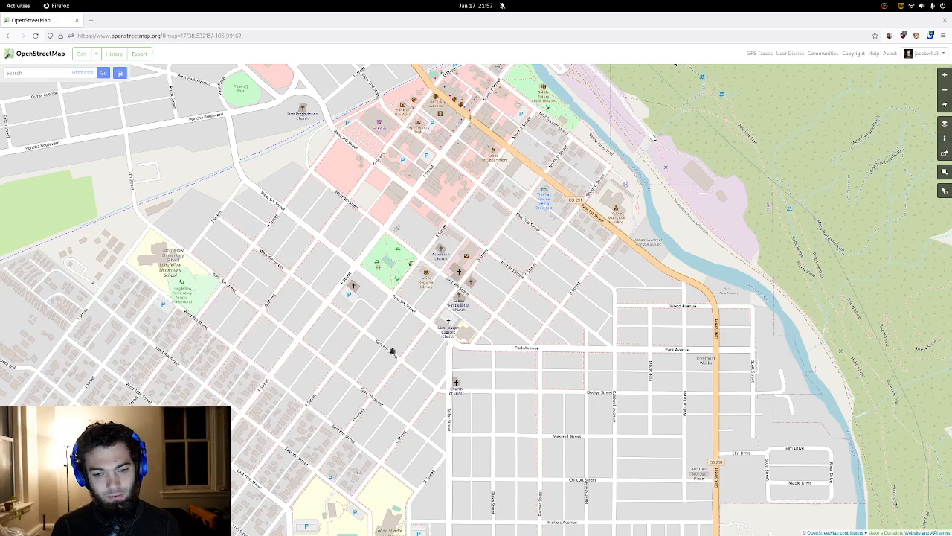
left_click_drag(392, 351, 316, 235)
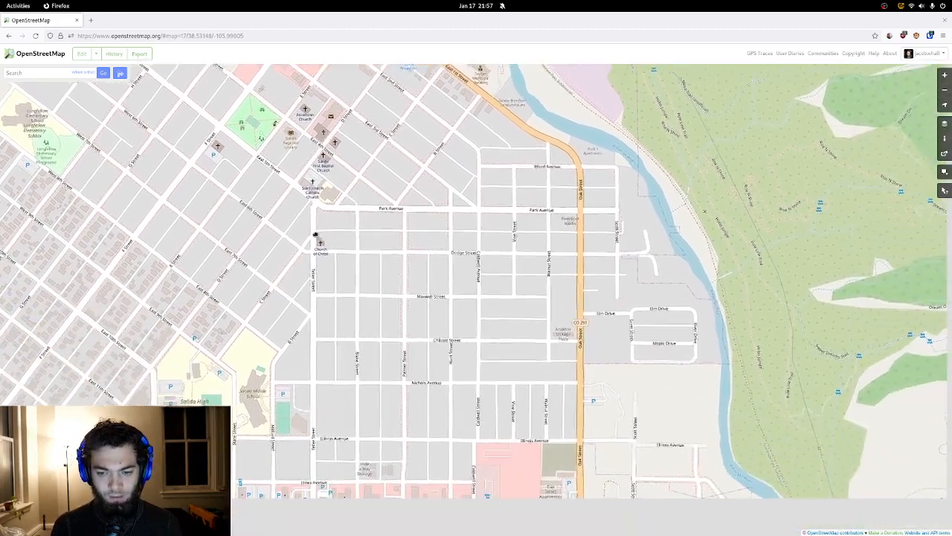
left_click_drag(420, 337, 310, 179)
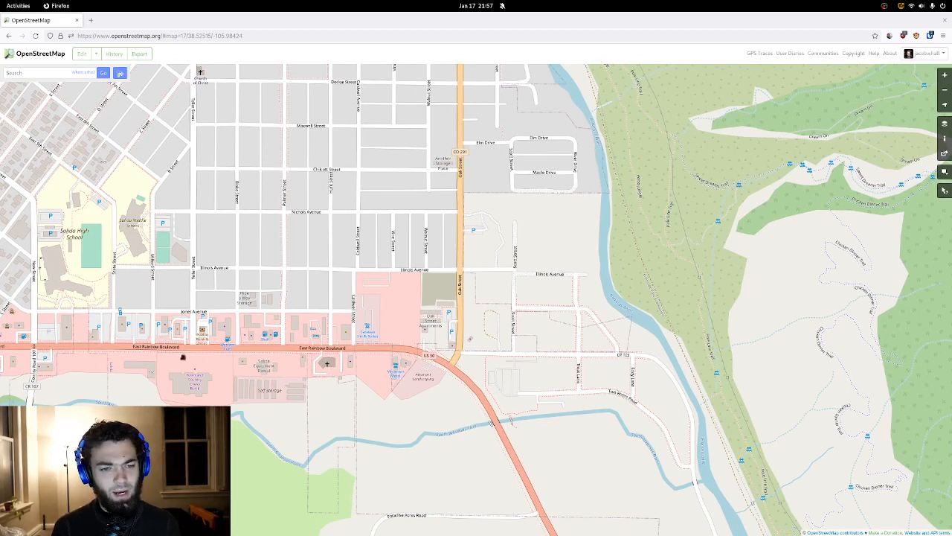
- Open the residential grid between Park Avenue and East Rainbow Boulevard in the iD editor, skipping the walkthrough
left_click_drag(295, 236, 383, 350)
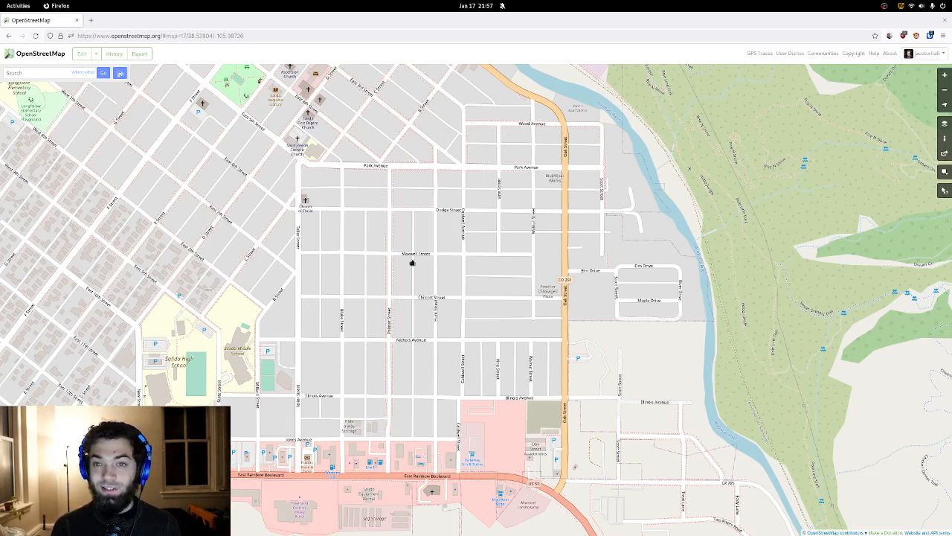
left_click(82, 54)
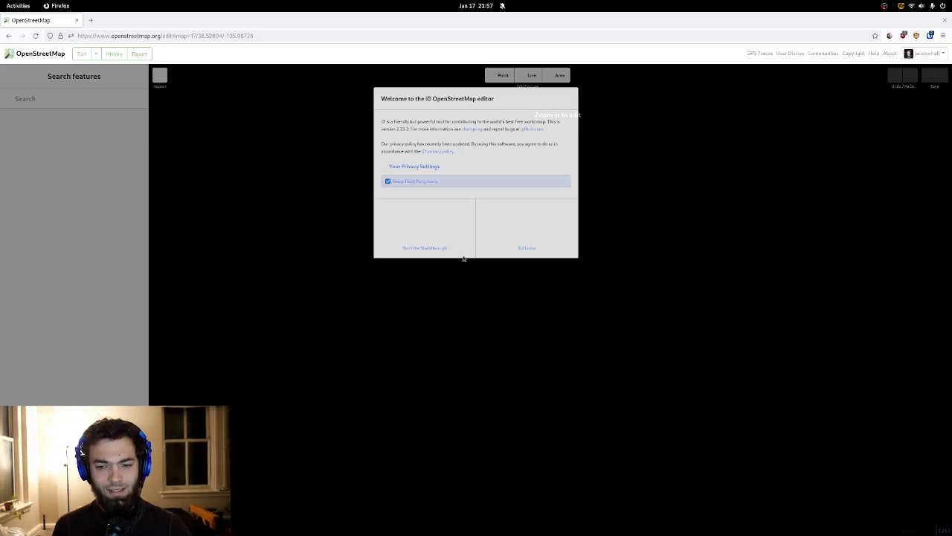
left_click(514, 246)
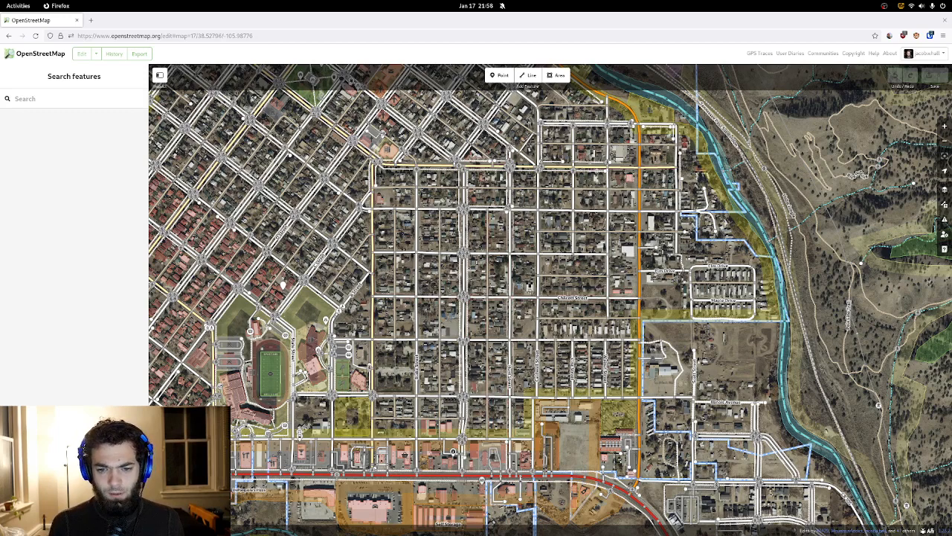
- Check which background imagery is selected for the map
scroll(453, 320, "up", 2)
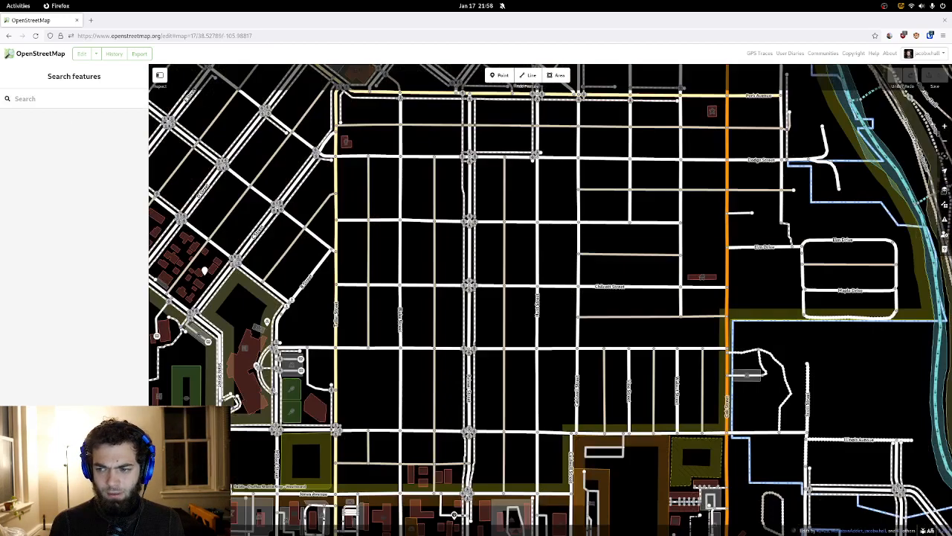
left_click(944, 189)
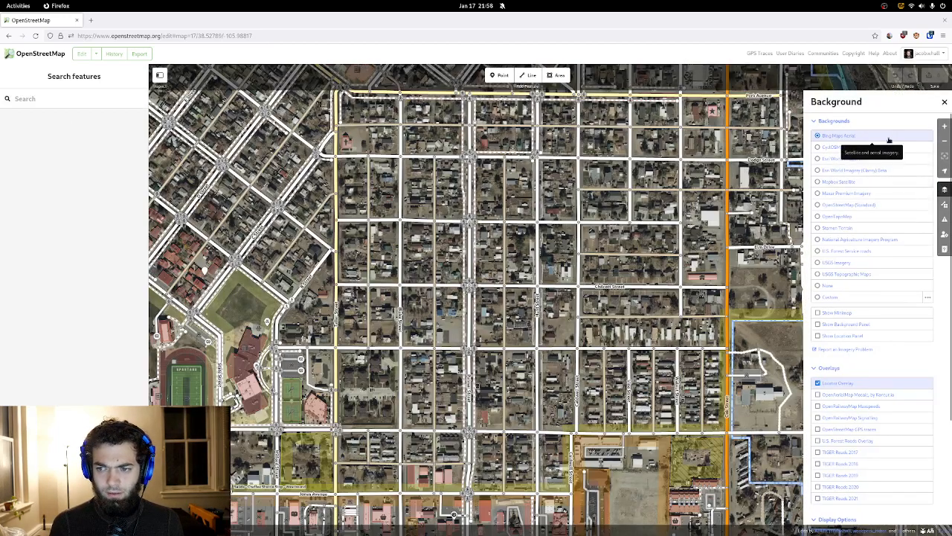
left_click(944, 102)
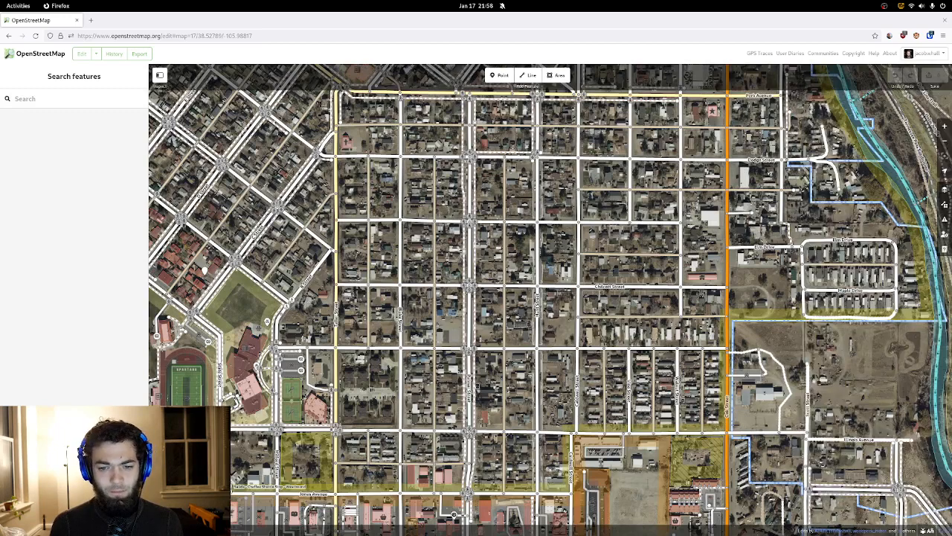
- Shift the background imagery offset to about -0.10, -0.11 m at the Palmer Street and Dodge Street intersection
scroll(484, 311, "up", 3)
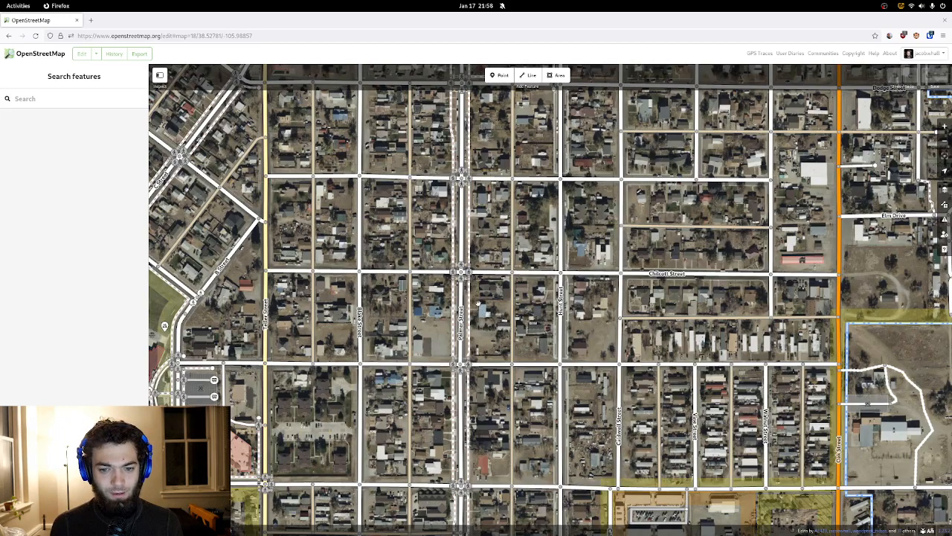
left_click_drag(495, 273, 493, 304)
left_click_drag(496, 252, 497, 286)
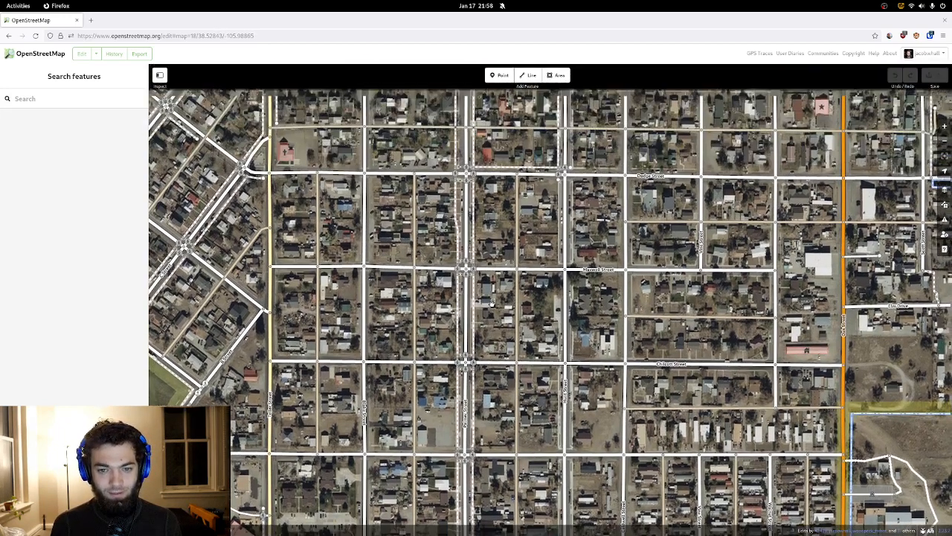
left_click_drag(503, 235, 501, 289)
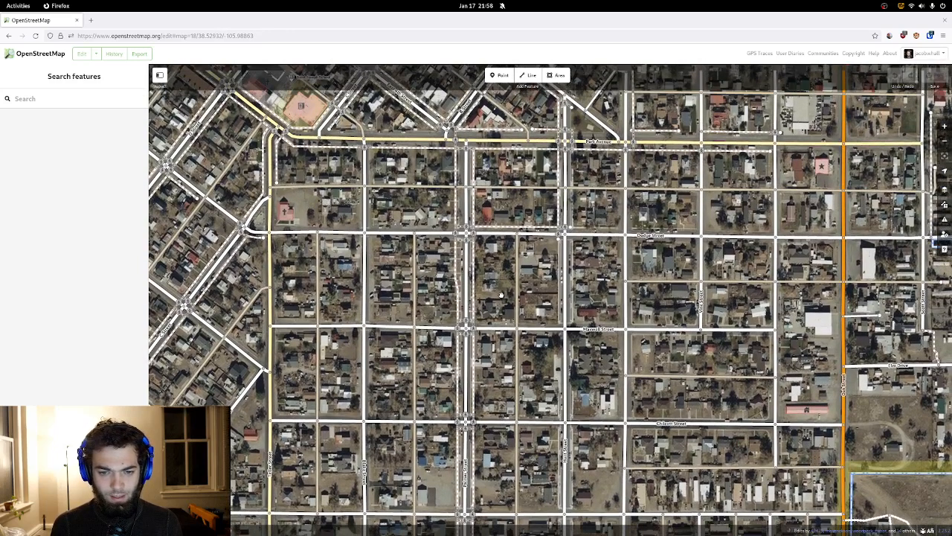
scroll(500, 290, "up", 3)
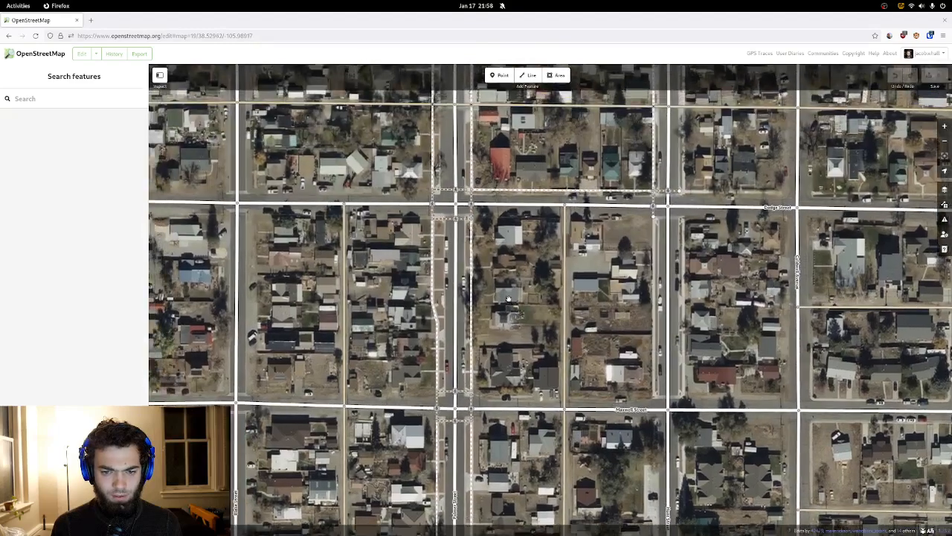
scroll(511, 306, "up", 3)
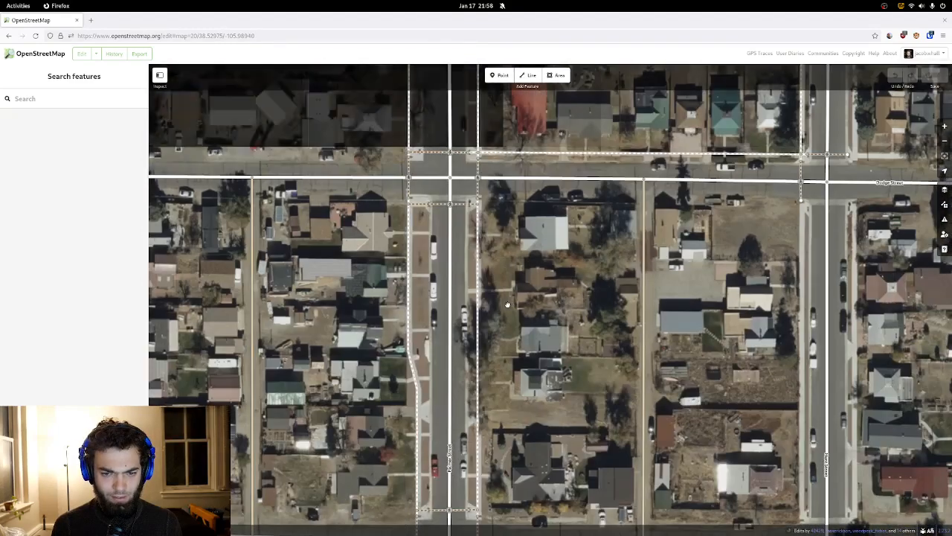
left_click_drag(503, 297, 514, 326)
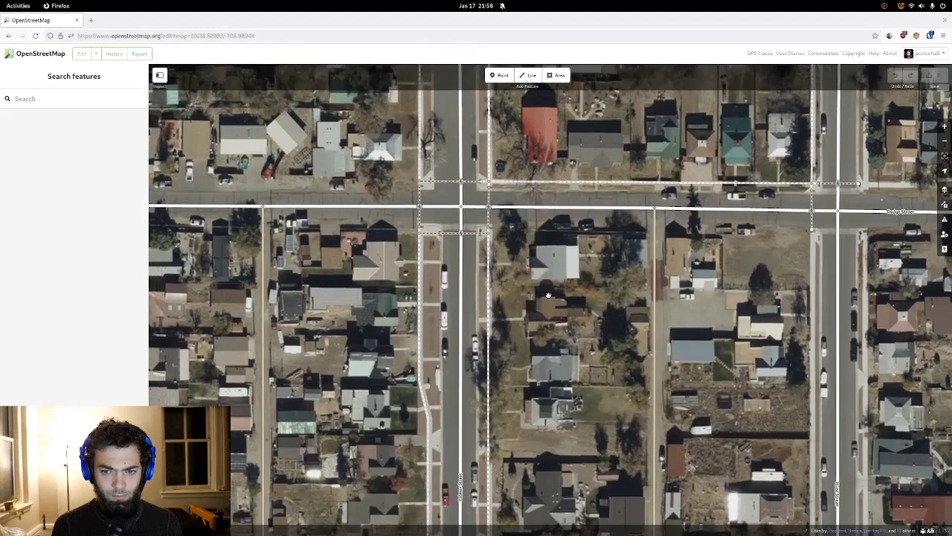
left_click(944, 189)
scroll(836, 364, "down", 5)
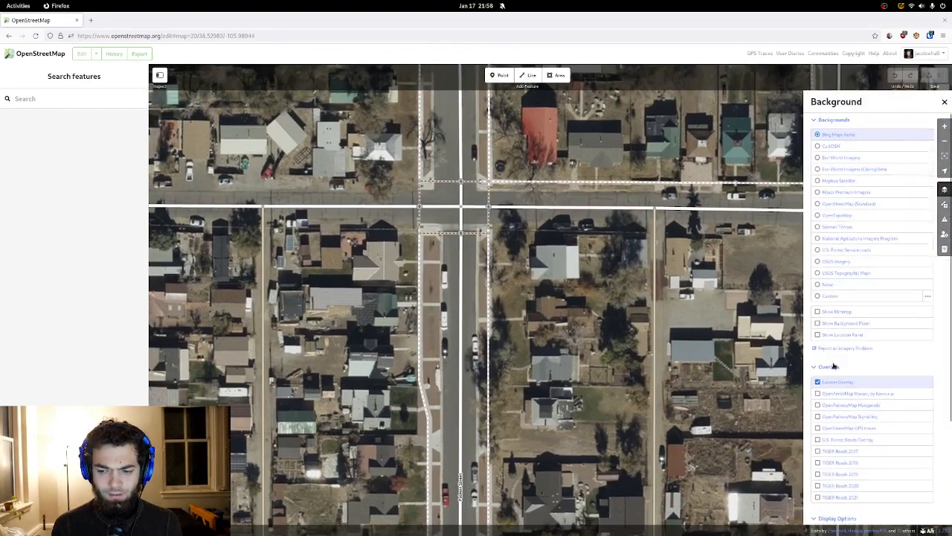
left_click(841, 500)
scroll(848, 491, "down", 2)
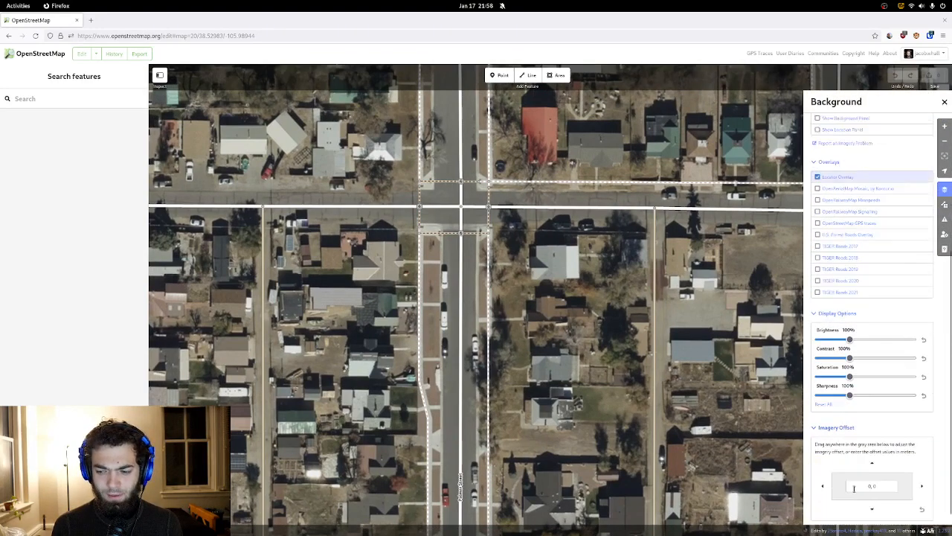
left_click_drag(849, 480, 846, 483)
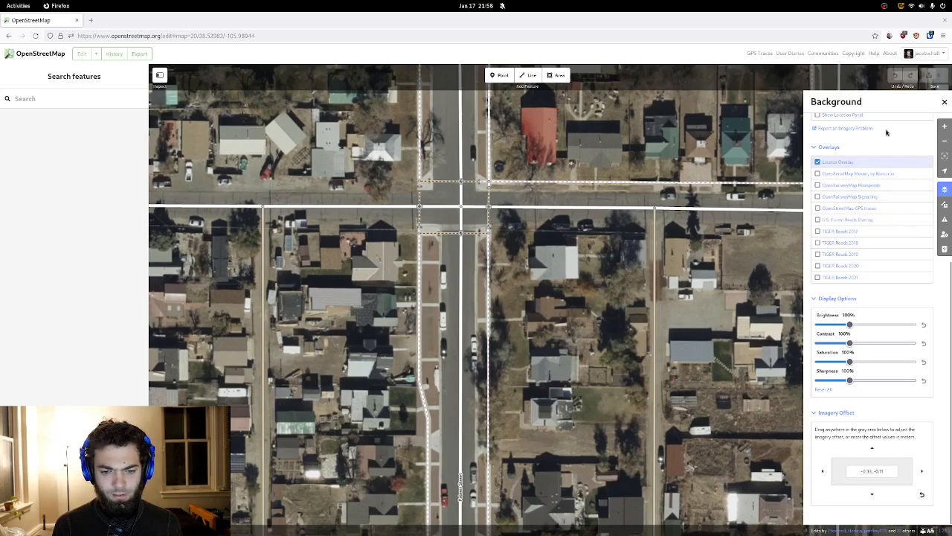
left_click(944, 102)
- Examine the imagery along Dodge Street and down Blake Street for sidewalks and crossings
left_click_drag(678, 140, 637, 331)
mouse_move(668, 248)
left_mouse_down()
mouse_move(605, 301)
mouse_move(697, 300)
mouse_move(713, 249)
left_mouse_up()
mouse_move(678, 327)
left_mouse_down()
mouse_move(633, 288)
mouse_move(642, 252)
mouse_move(696, 195)
left_mouse_up()
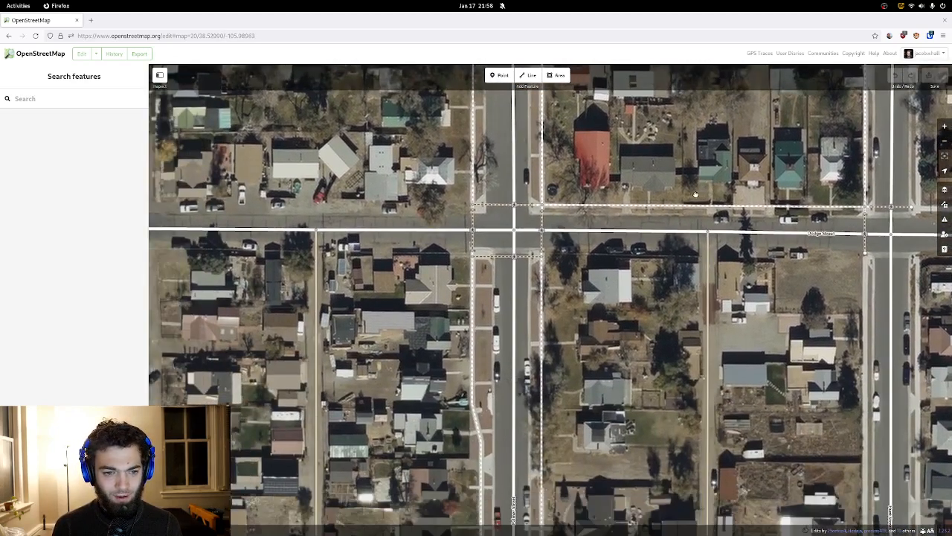
mouse_move(376, 308)
left_mouse_down()
mouse_move(532, 320)
mouse_move(581, 270)
left_mouse_up()
mouse_move(353, 278)
left_mouse_down()
mouse_move(402, 346)
mouse_move(479, 317)
mouse_move(487, 279)
left_mouse_up()
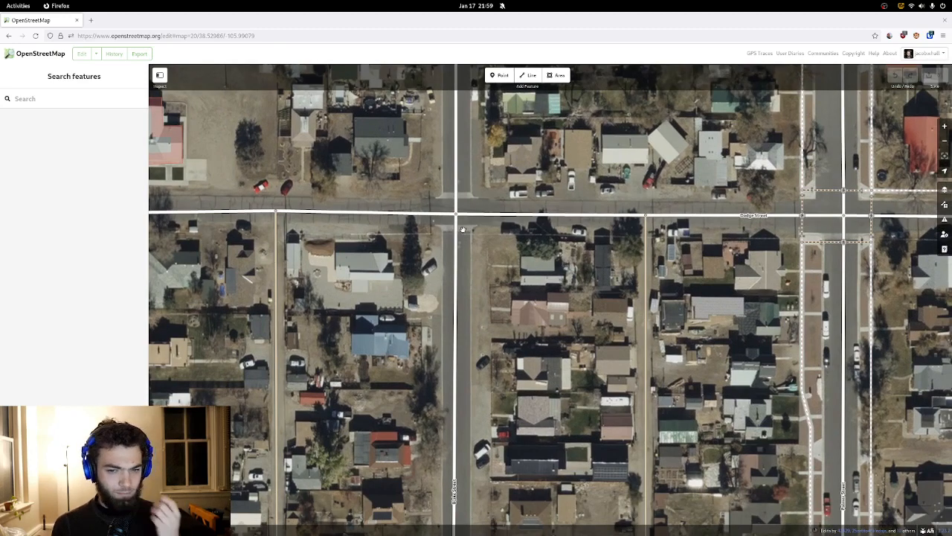
left_click_drag(481, 233, 486, 238)
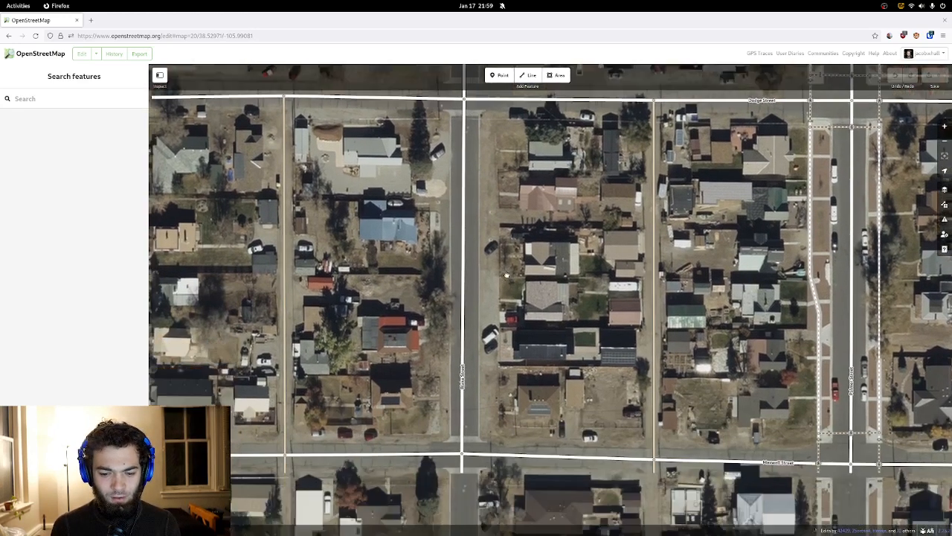
left_click_drag(506, 275, 505, 241)
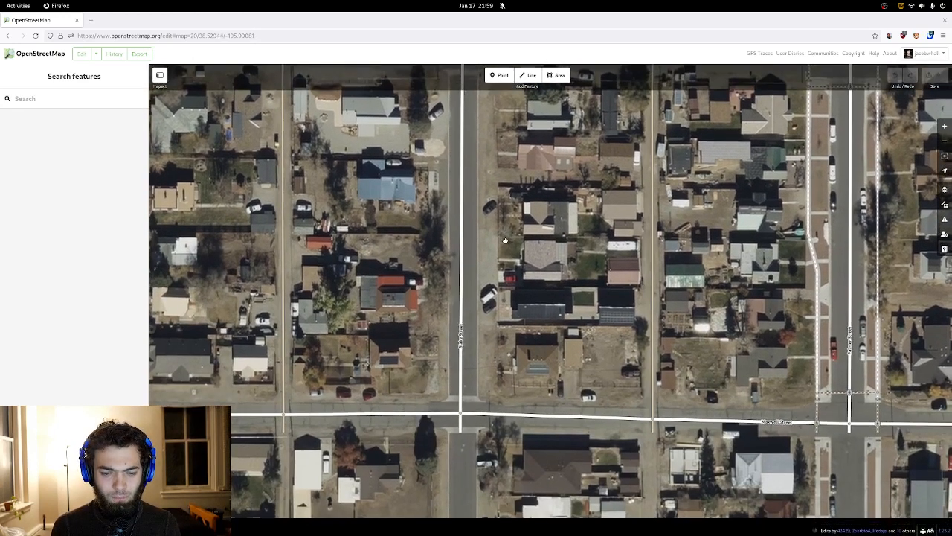
- Inspect the mapped sidewalks and crossings along Palmer Street from Maxwell Street south to Jones Avenue
left_click_drag(489, 383, 477, 313)
left_click_drag(485, 400, 412, 264)
left_click_drag(513, 364, 446, 221)
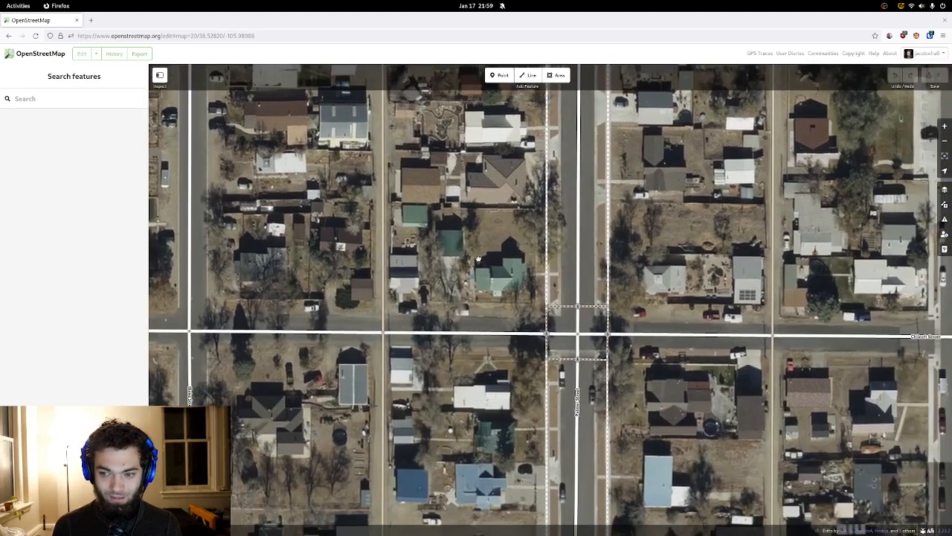
left_click_drag(468, 281, 393, 177)
left_click_drag(390, 278, 379, 172)
left_click_drag(419, 399, 410, 316)
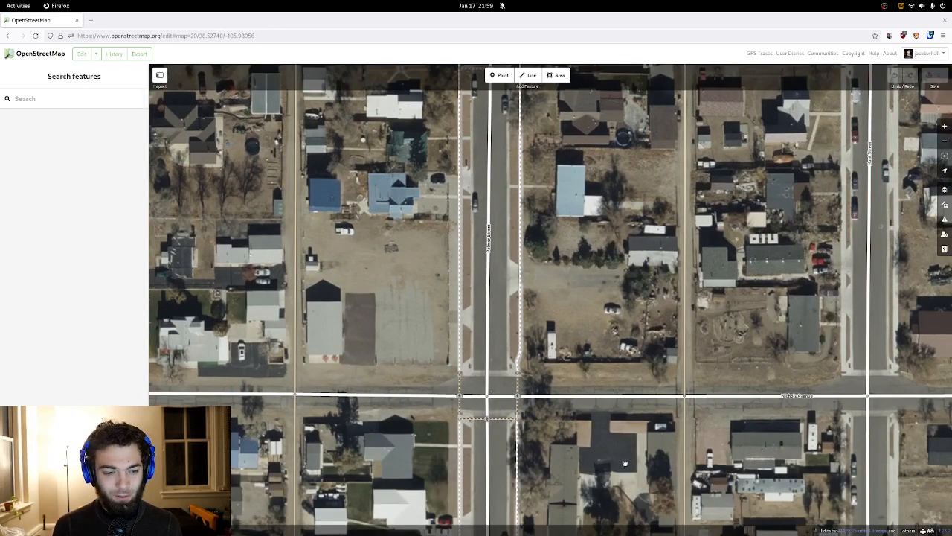
left_click_drag(625, 463, 555, 189)
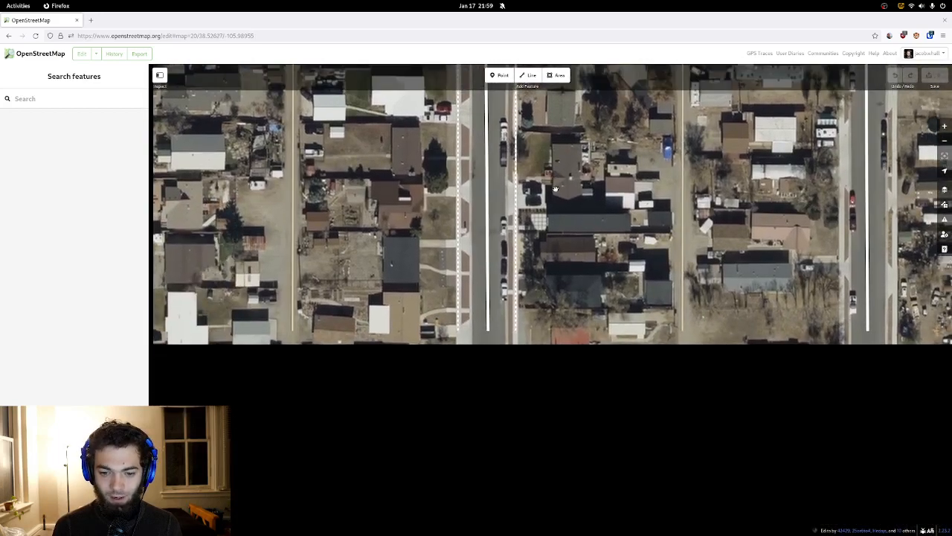
left_click_drag(582, 433, 581, 274)
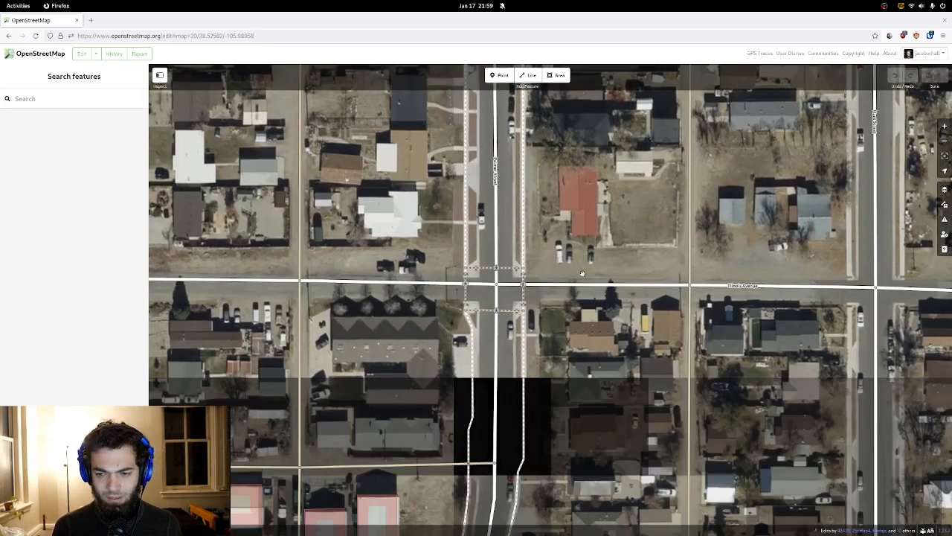
left_click_drag(583, 420, 591, 280)
left_click_drag(597, 393, 596, 288)
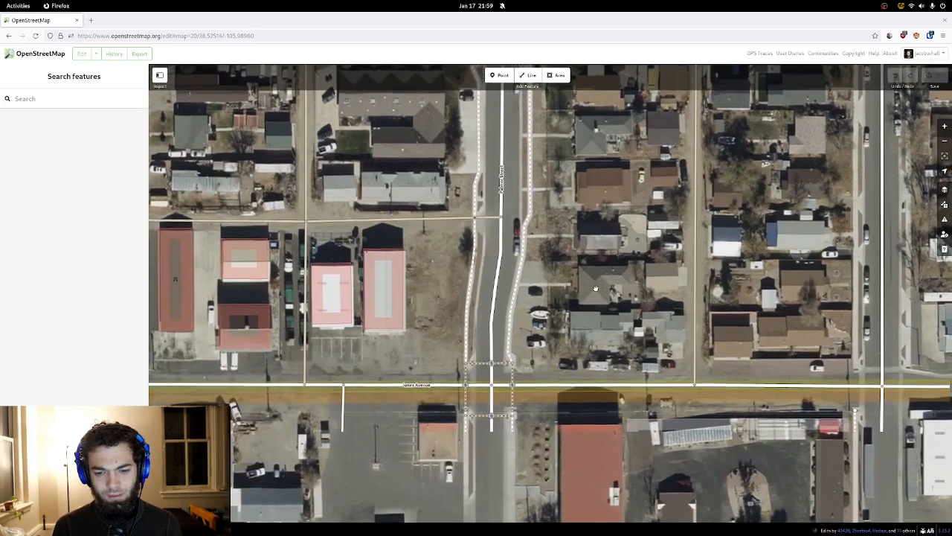
- Inspect the streets and sidewalks from Jones Avenue north to the Blake Street and Nichols Avenue intersection
scroll(596, 288, "down", 5)
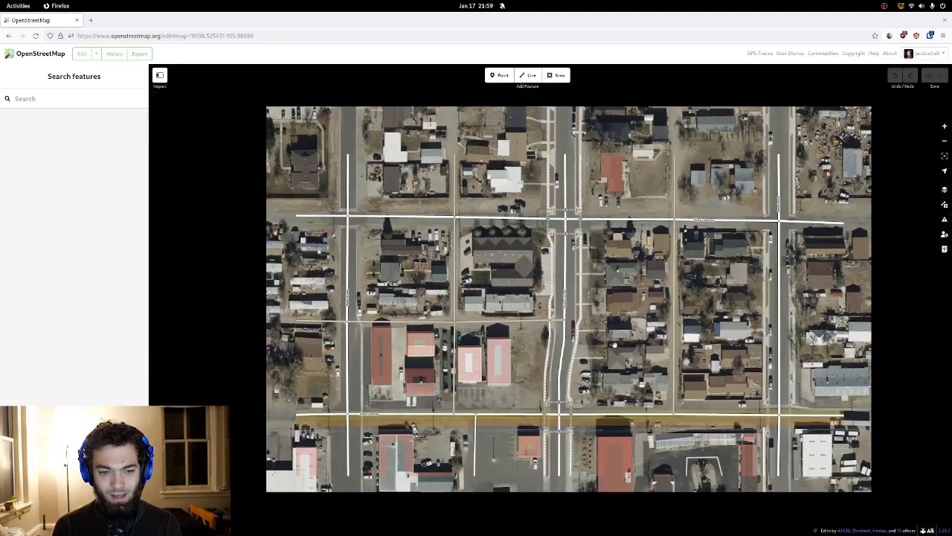
left_click_drag(614, 344, 618, 424)
left_click_drag(608, 241, 616, 336)
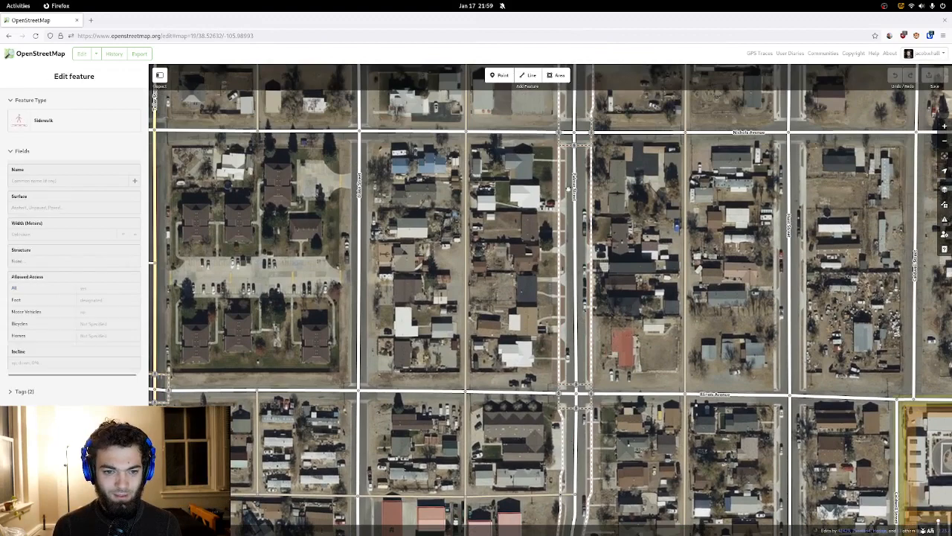
left_click_drag(543, 182, 603, 273)
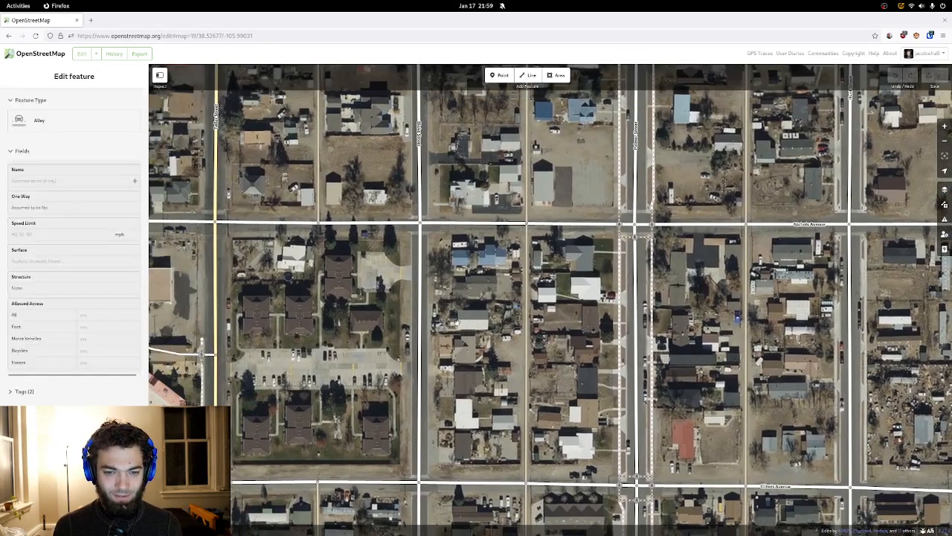
left_click(408, 218)
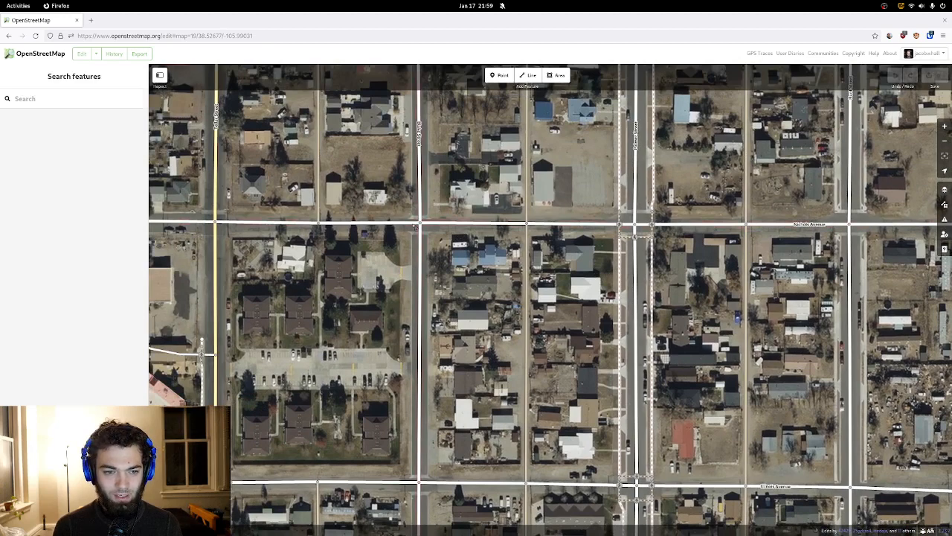
scroll(408, 219, "up", 5)
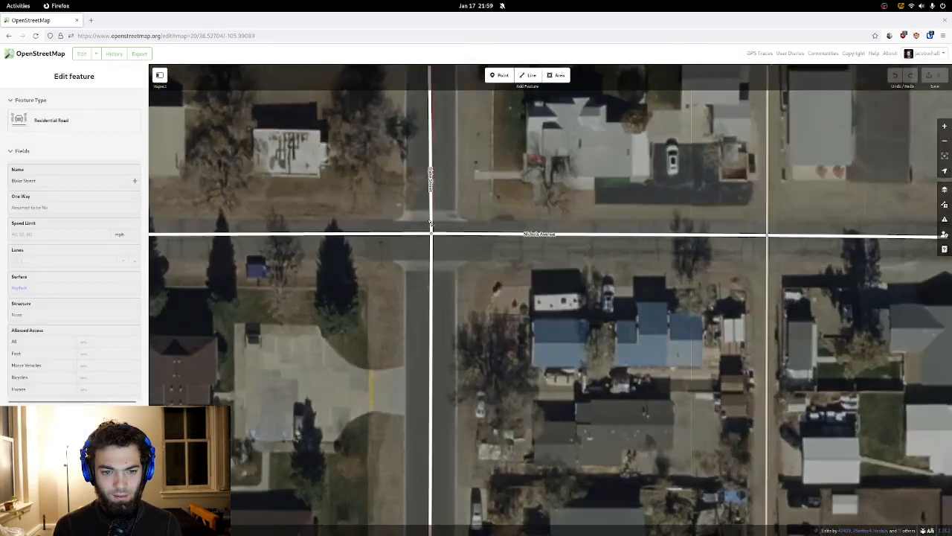
left_click_drag(430, 223, 462, 215)
- Turn on the Bing Streetside photo overlay for the map
left_click(947, 191)
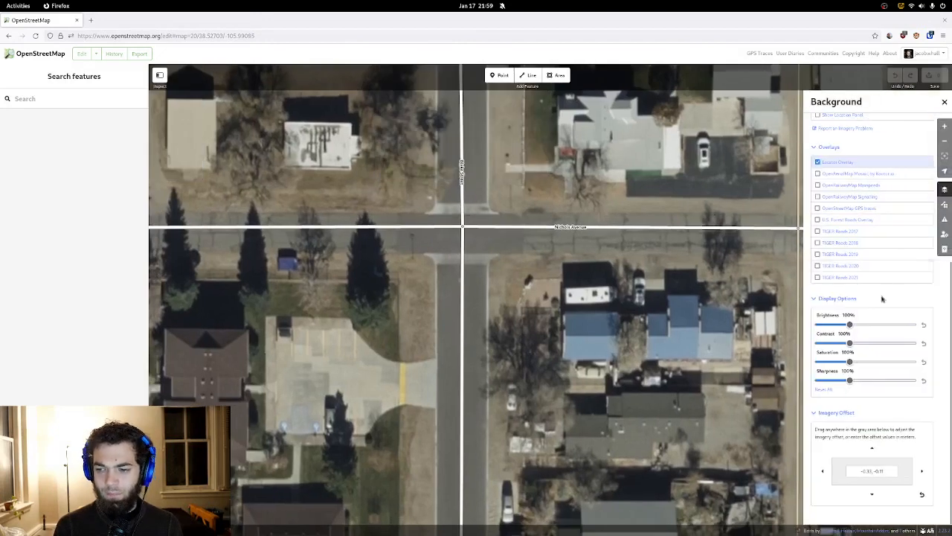
left_click(942, 203)
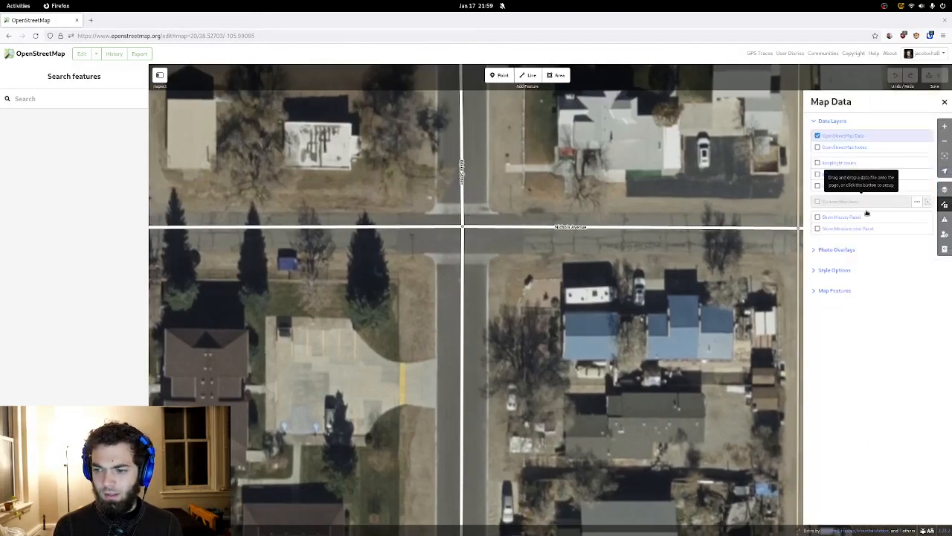
left_click(836, 250)
left_click(820, 266)
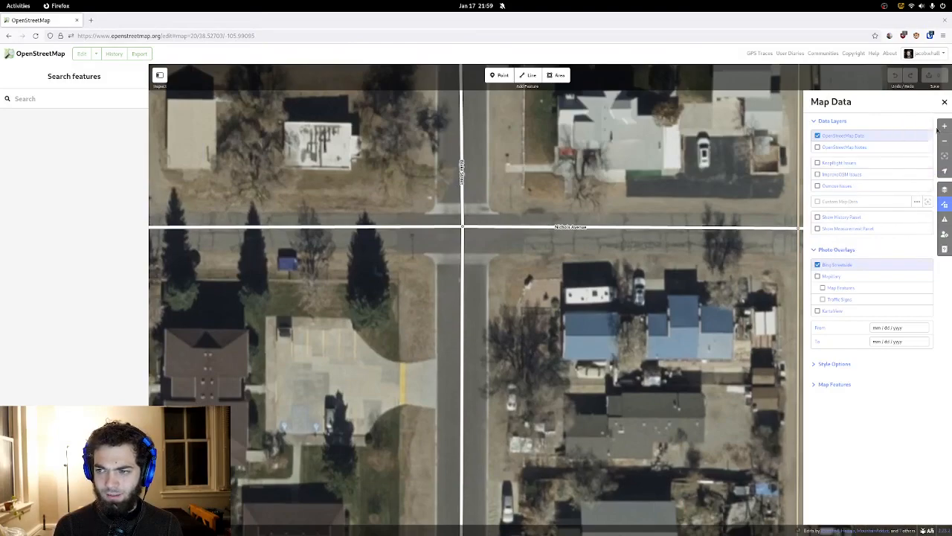
left_click(944, 102)
- Draw a line across Palmer Street just north of Nichols Avenue, joining the sidewalks on both sides
scroll(545, 266, "down", 5)
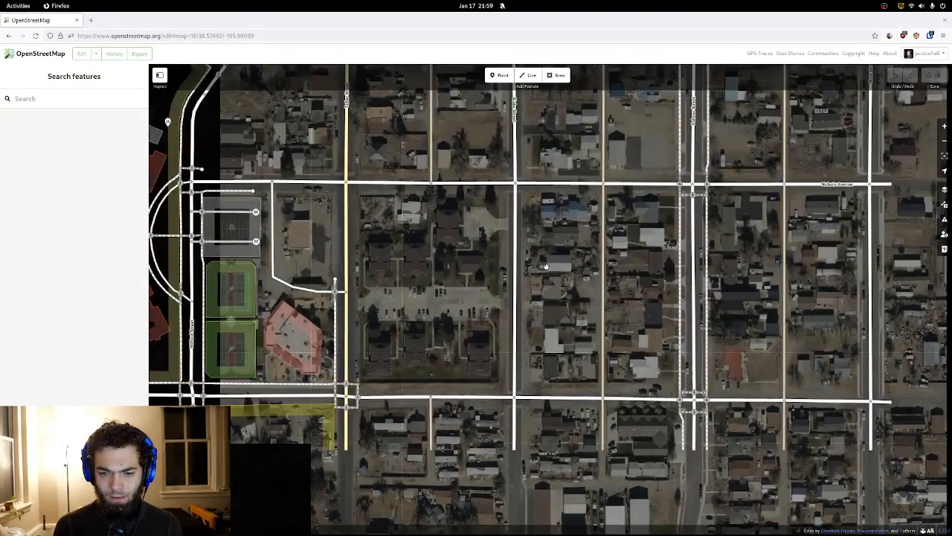
left_click_drag(546, 267, 547, 351)
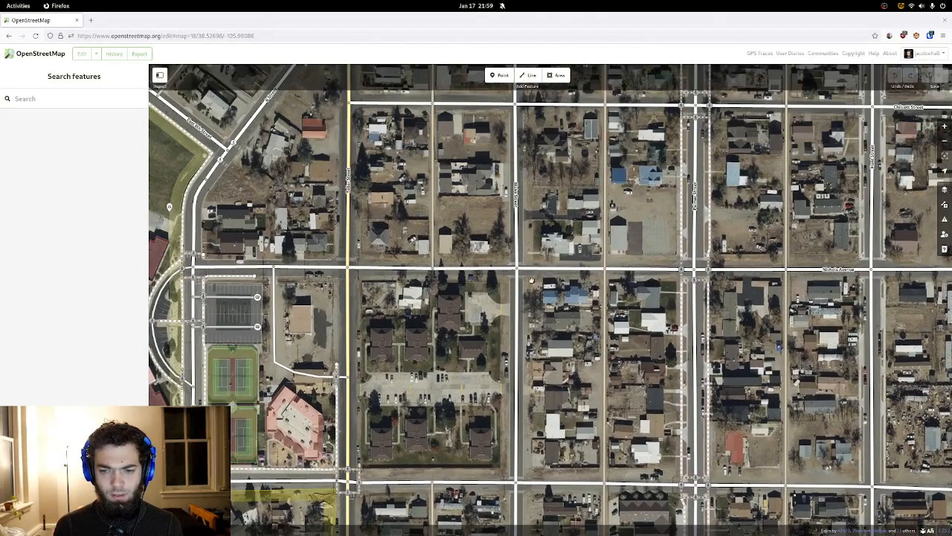
left_click_drag(678, 288, 521, 329)
scroll(580, 277, "up", 5)
left_click(528, 75)
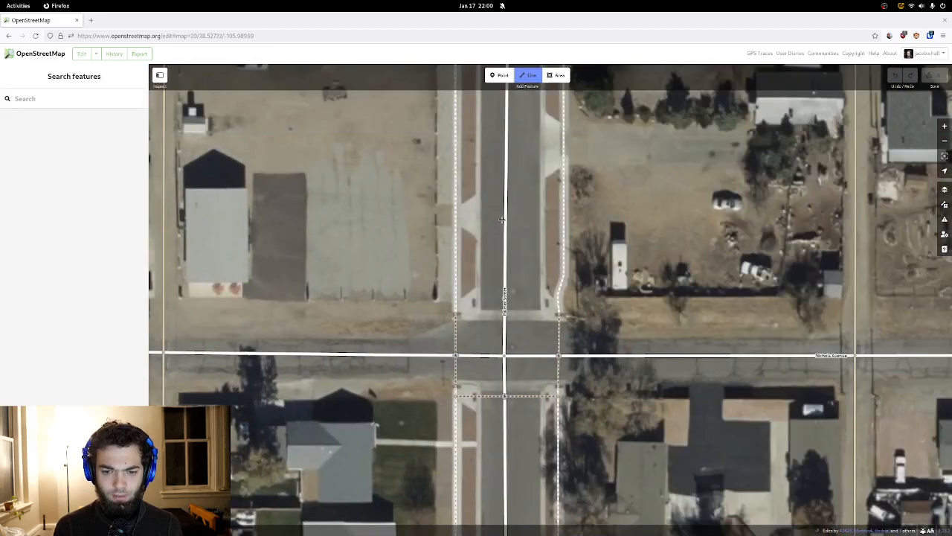
left_click(456, 305)
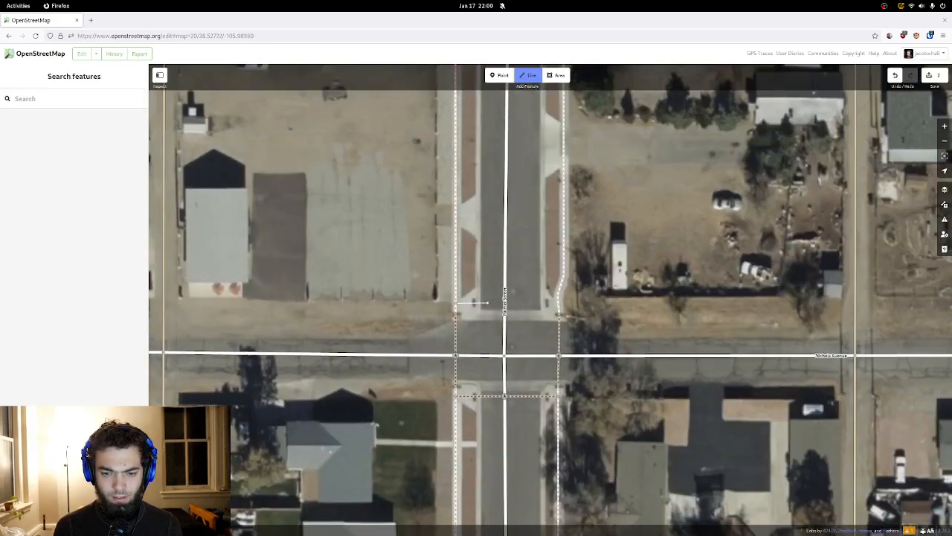
left_click(559, 304)
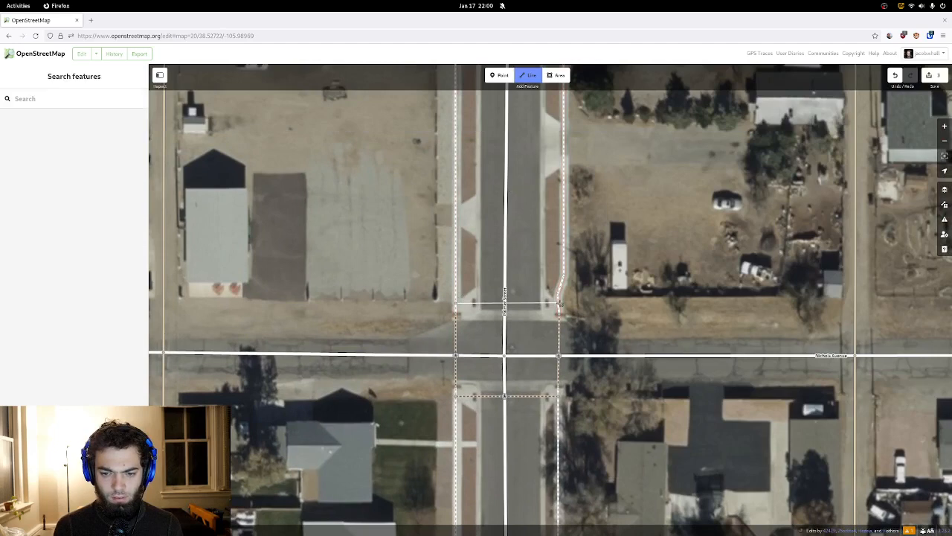
left_click(560, 304)
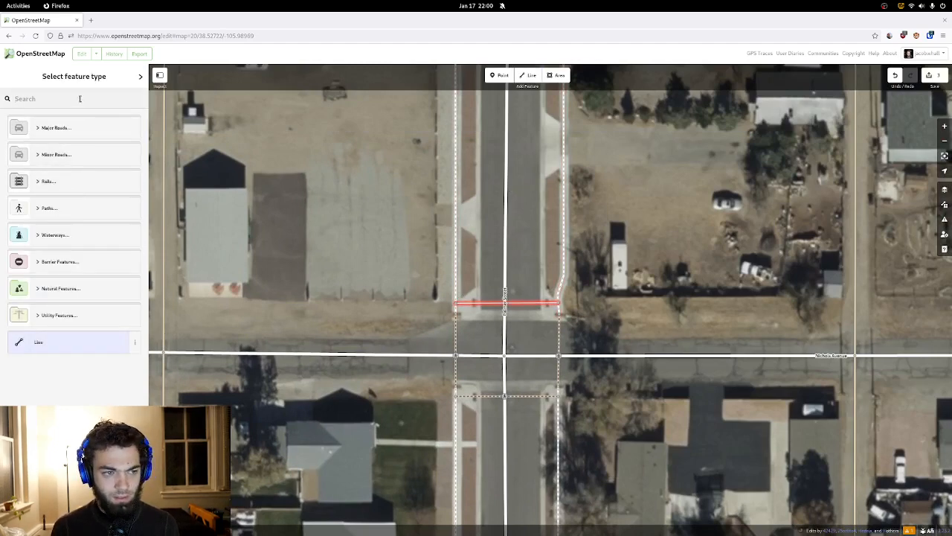
- Set the new line's feature type to Unmarked Crossing and connect it to Palmer Street
type("unmark")
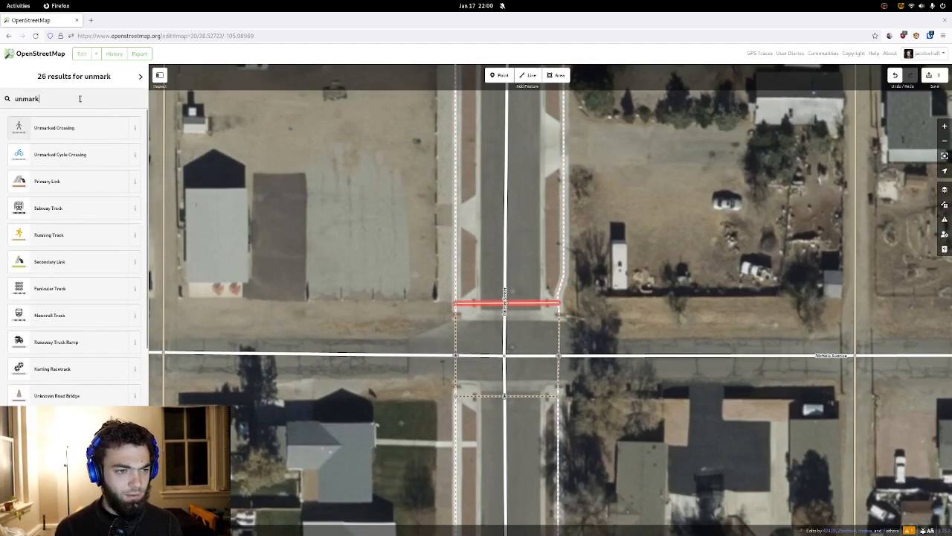
left_click(82, 129)
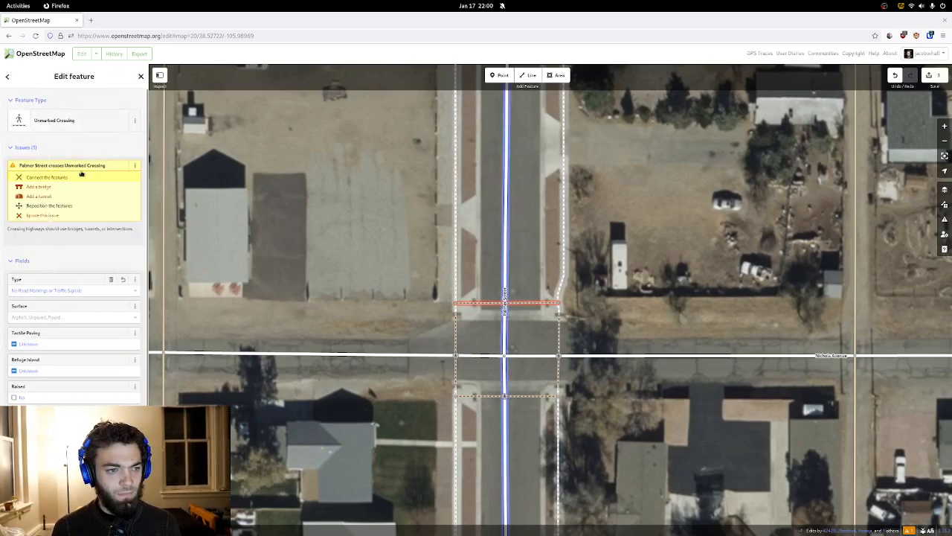
left_click(244, 188)
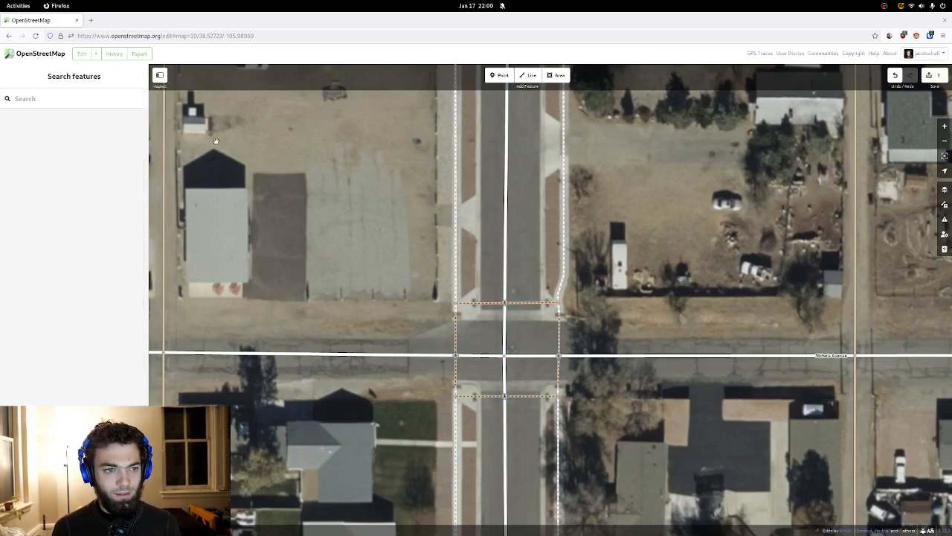
- Inspect the mapped sidewalks and crossings along Palmer Street from Nichols Avenue south to East Rainbow Boulevard
left_click_drag(337, 193, 387, 138)
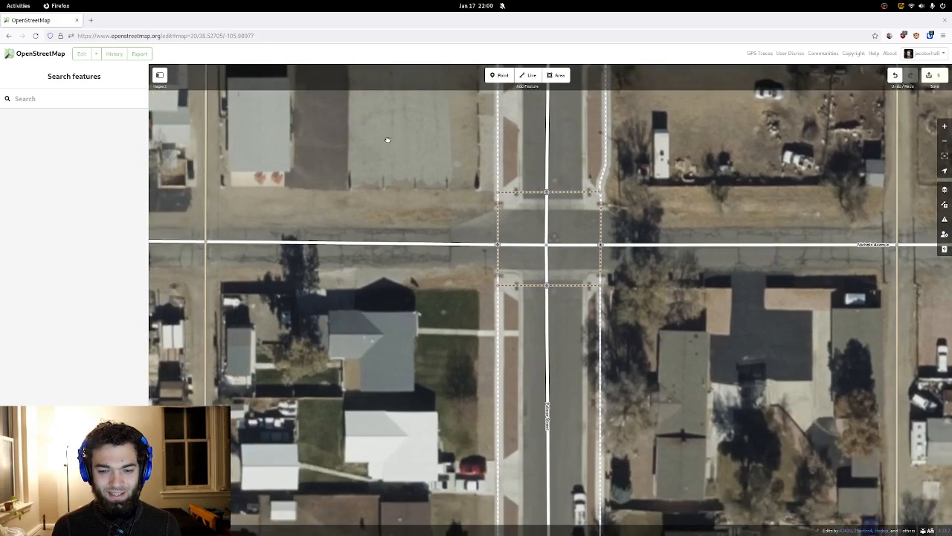
scroll(388, 142, "down", 2)
left_click_drag(394, 280, 370, 157)
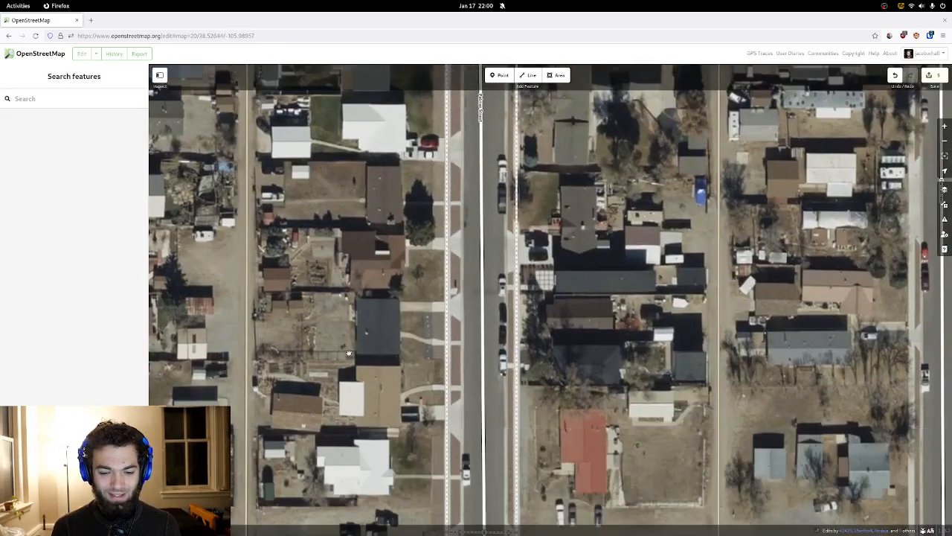
left_click_drag(360, 360, 357, 170)
left_click_drag(380, 272, 383, 178)
left_click_drag(369, 361, 426, 189)
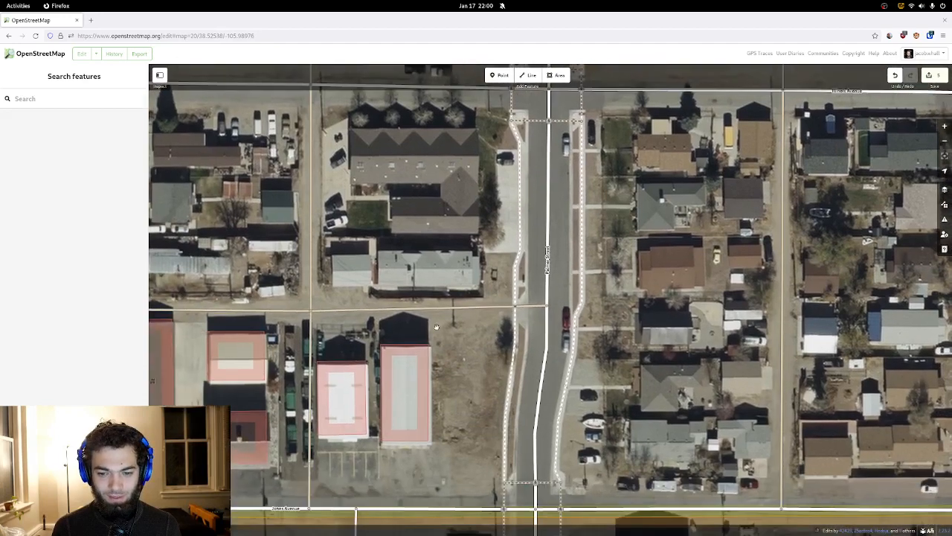
left_click_drag(421, 351, 411, 164)
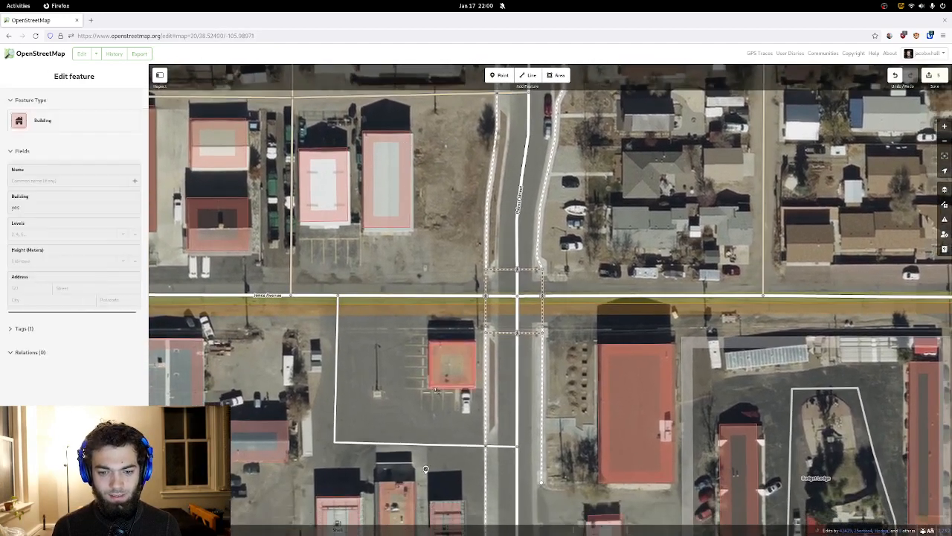
left_click_drag(438, 402, 402, 177)
left_click_drag(402, 393, 371, 332)
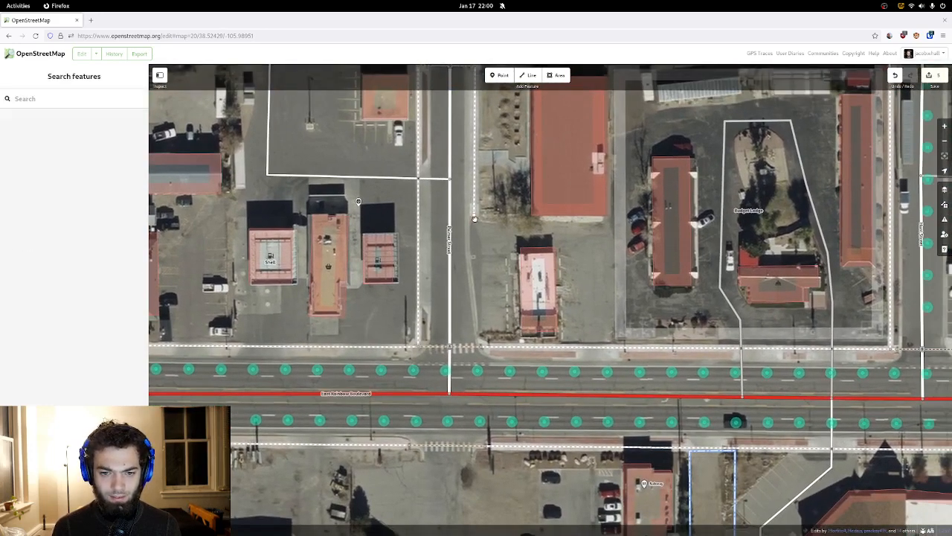
left_click(474, 218)
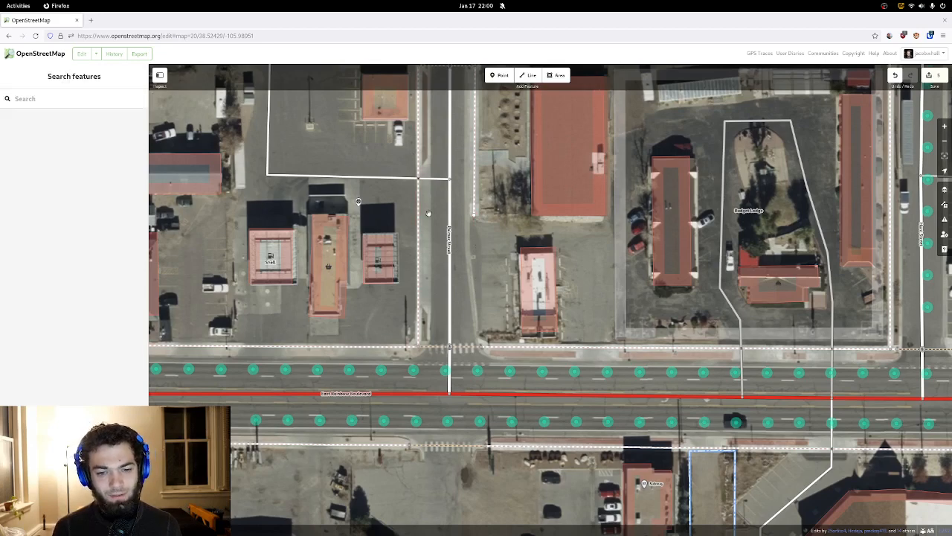
left_click_drag(420, 236, 424, 290)
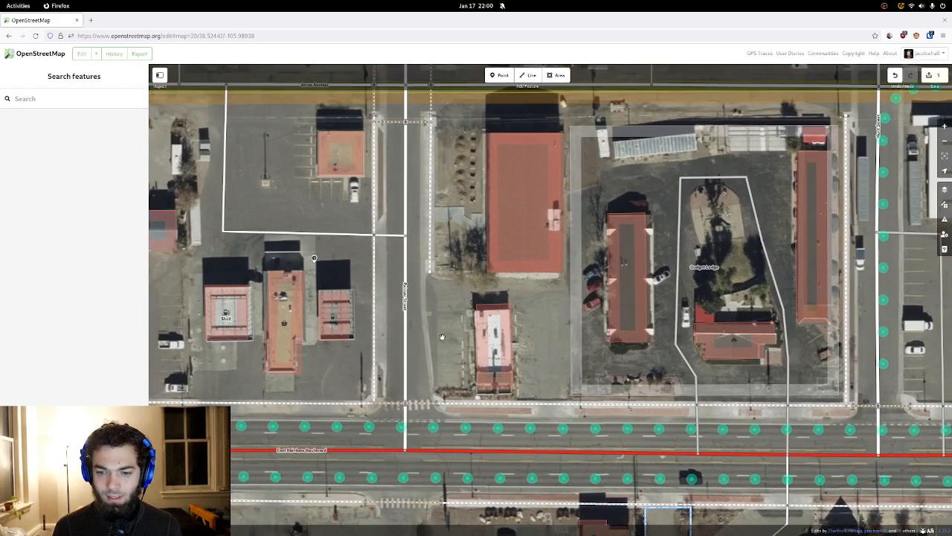
- Draw a line across Jones Avenue west of Hunt Street, from the sidewalk's north end to the opposite corner
left_click_drag(524, 301, 337, 333)
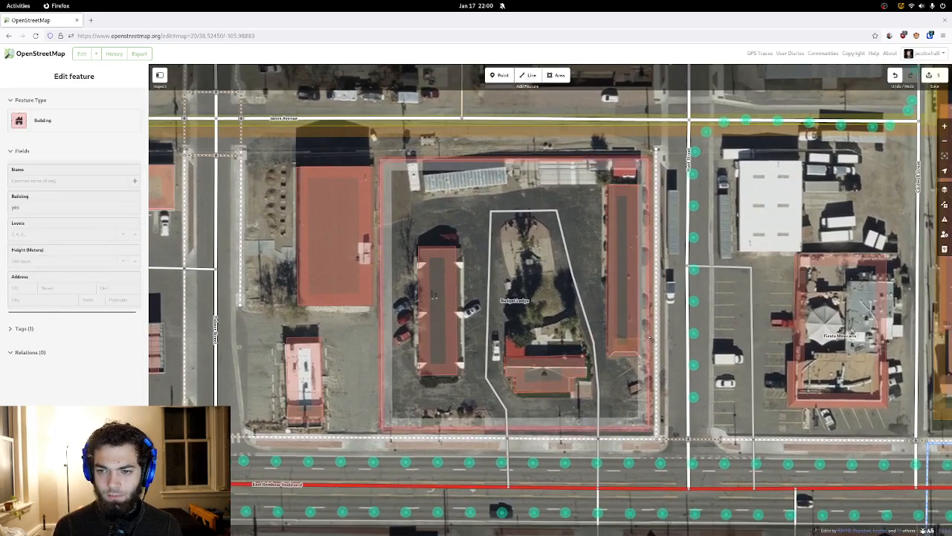
left_click_drag(636, 343, 494, 383)
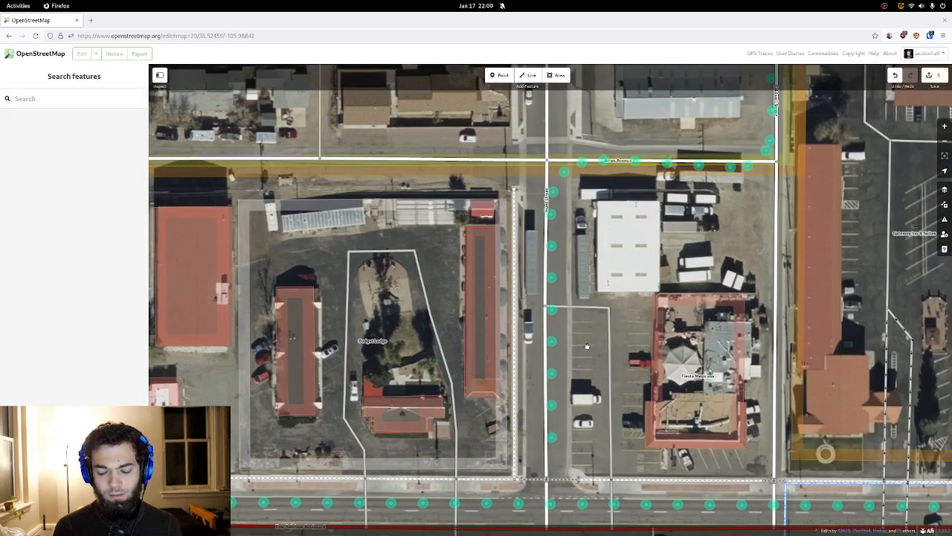
left_click_drag(584, 343, 511, 342)
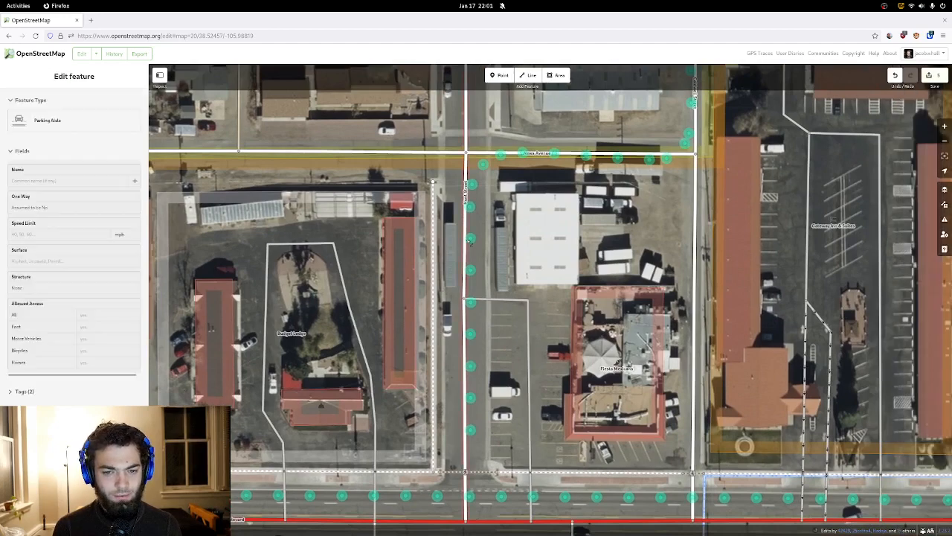
left_click_drag(482, 253, 470, 378)
scroll(461, 340, "up", 2)
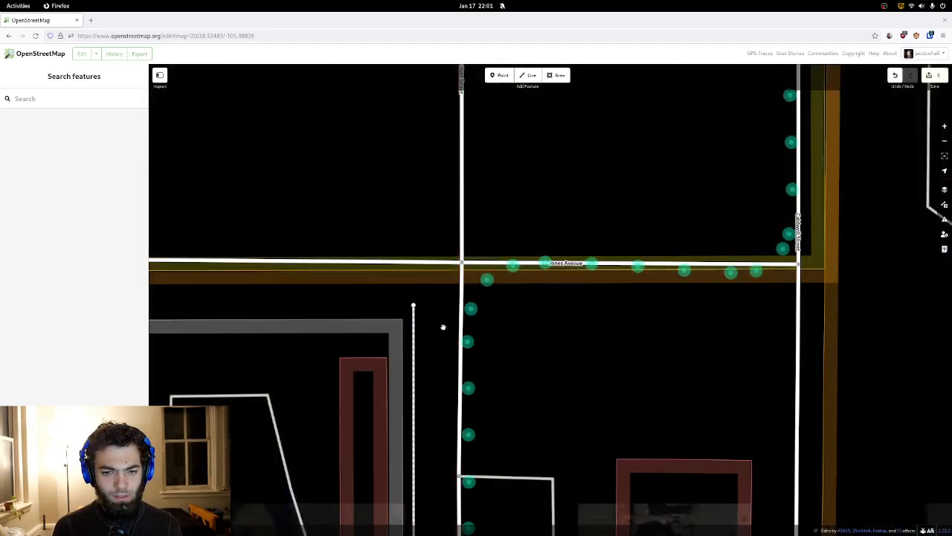
scroll(460, 340, "up", 1)
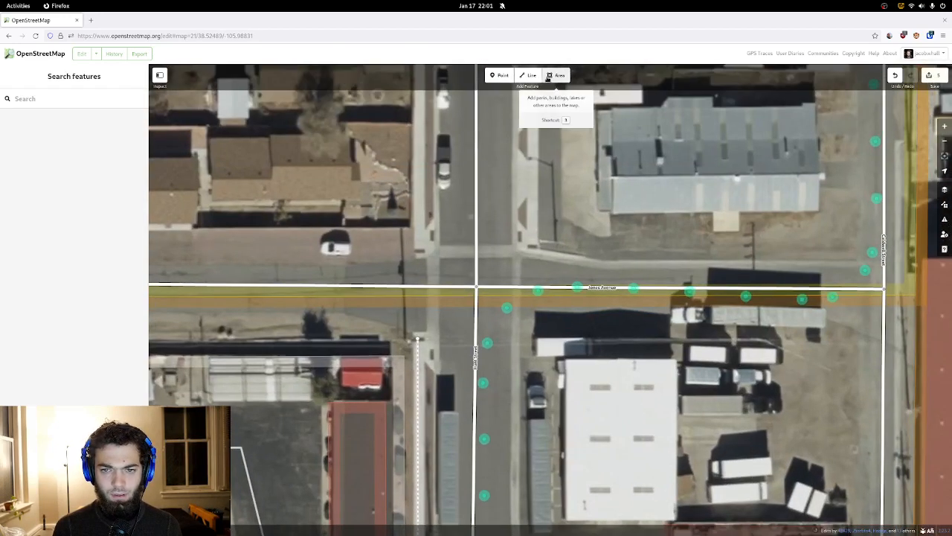
left_click(529, 75)
left_click(417, 340)
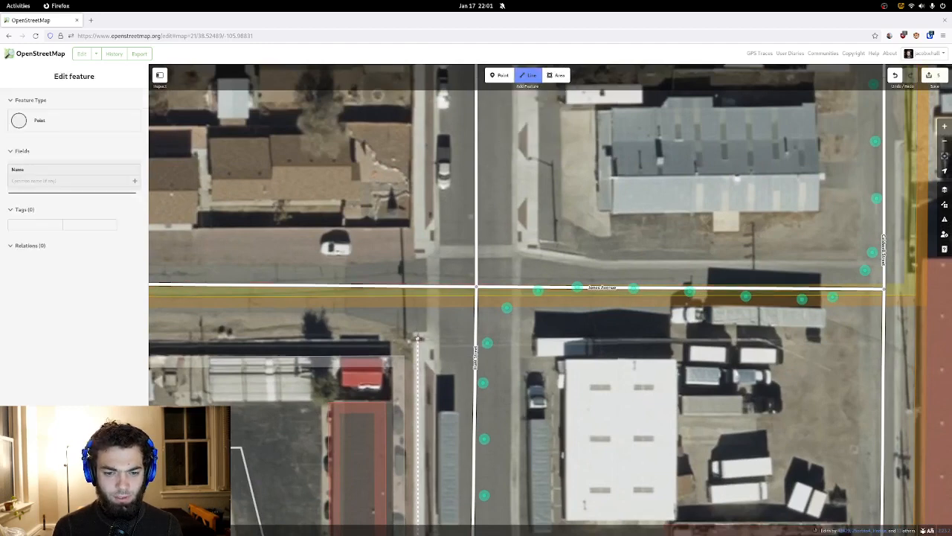
double_click(419, 251)
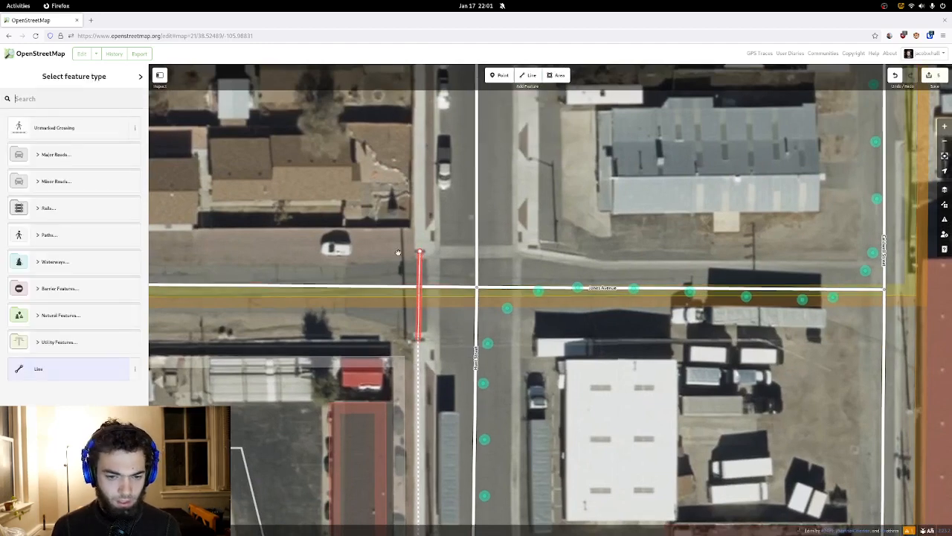
- Make the line an Unmarked Crossing with asphalt surface and tactile paving, and connect it to Jones Avenue
left_click(70, 137)
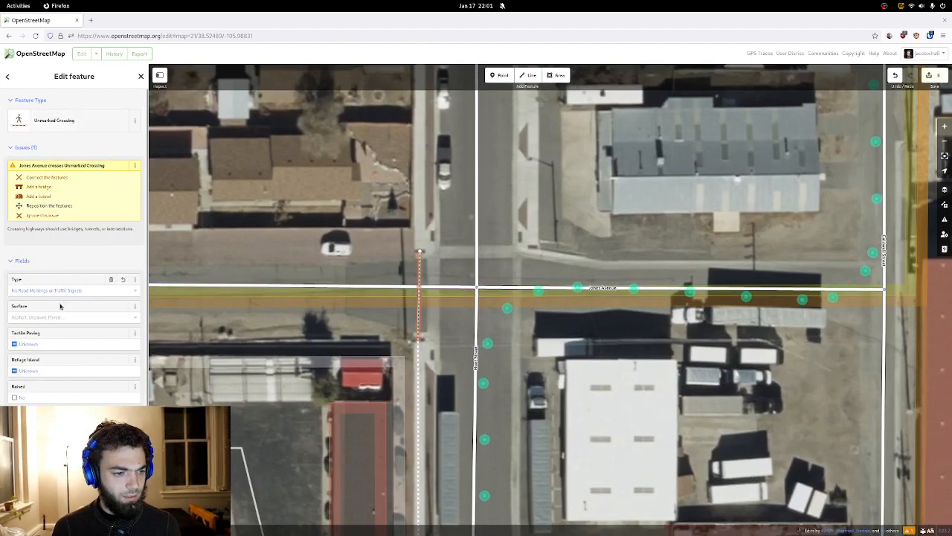
left_click(58, 334)
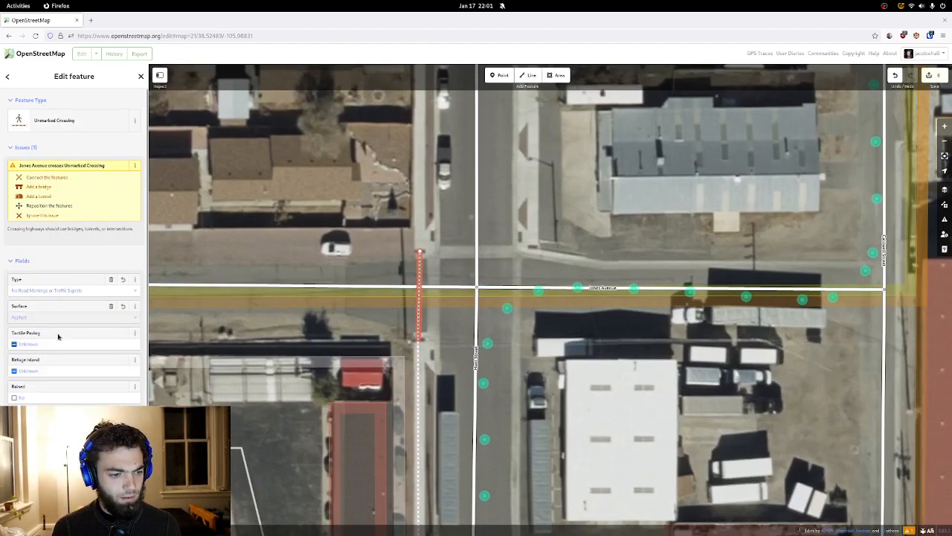
left_click(15, 344)
left_click(66, 179)
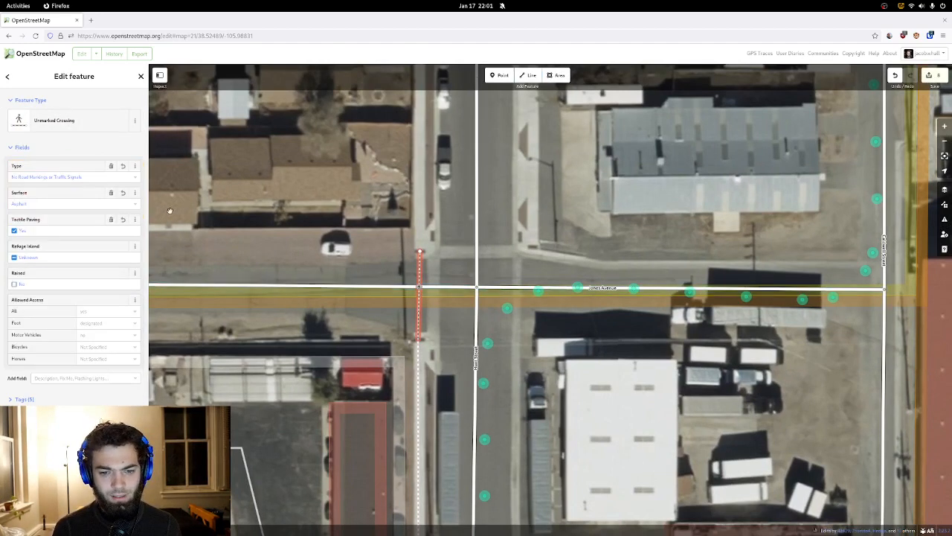
- Draw a line along Hunt Street's west side from the north end of the Jones Avenue crossing up to Illinois Avenue
left_click(528, 75)
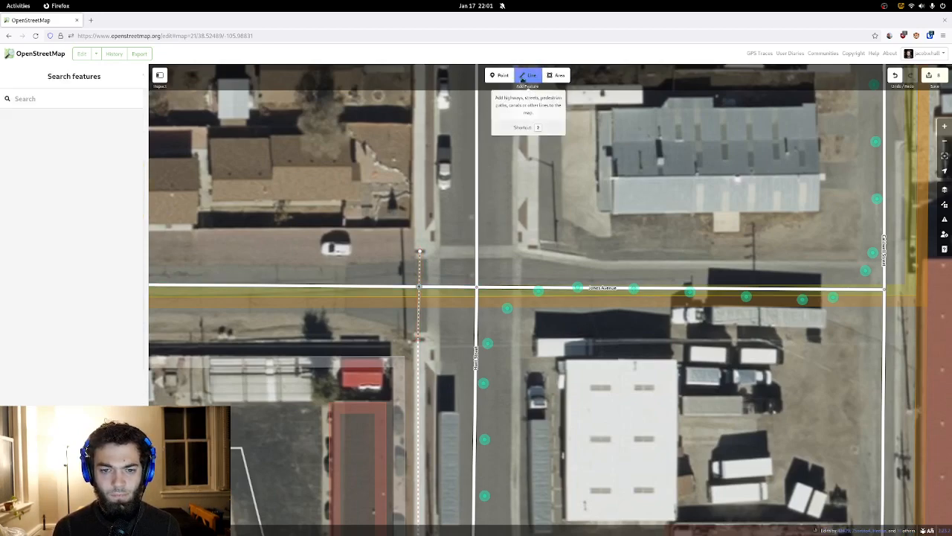
left_click(419, 251)
left_click_drag(423, 186, 434, 341)
left_click_drag(435, 84, 406, 323)
left_click_drag(406, 133, 404, 339)
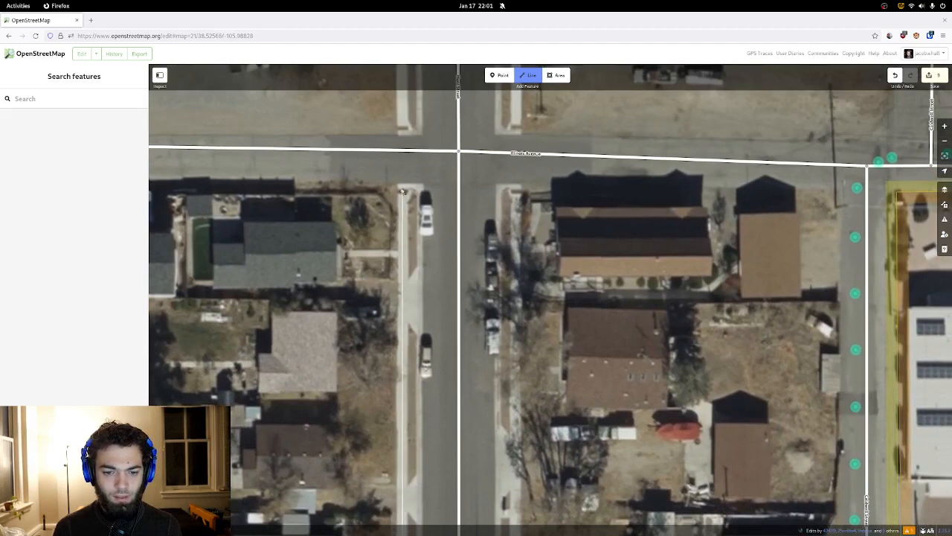
double_click(403, 192)
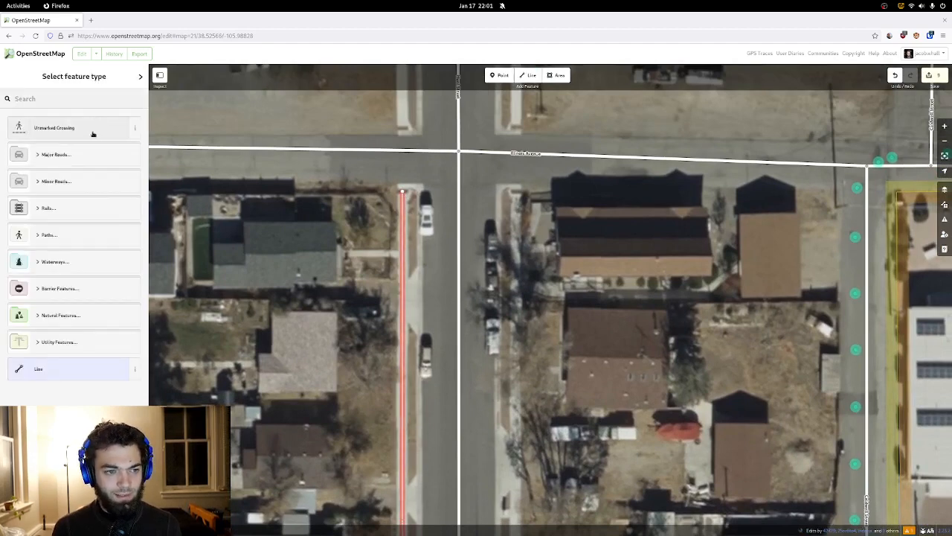
- Set the new west-side line's feature type to Sidewalk and return to the Jones Avenue intersection
left_click(88, 99)
type("side")
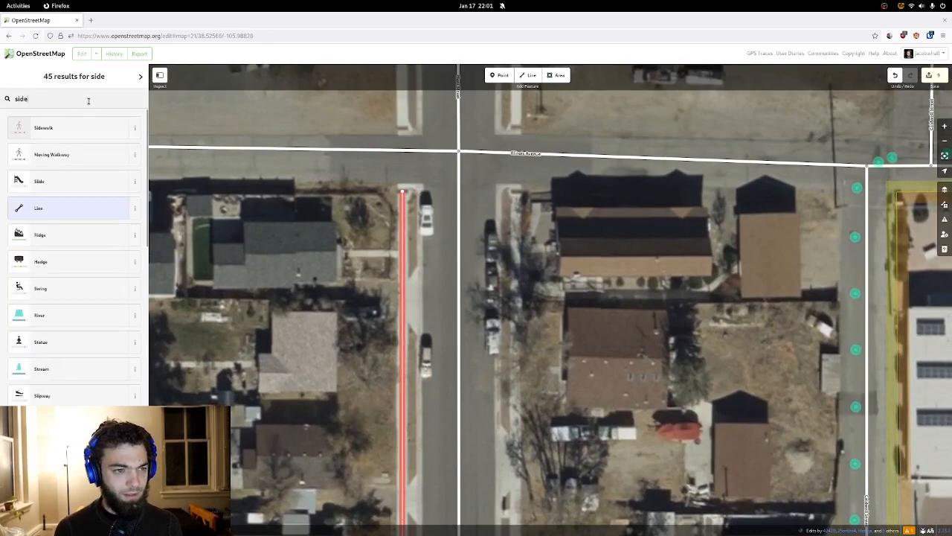
left_click(94, 131)
left_click_drag(290, 311, 256, 155)
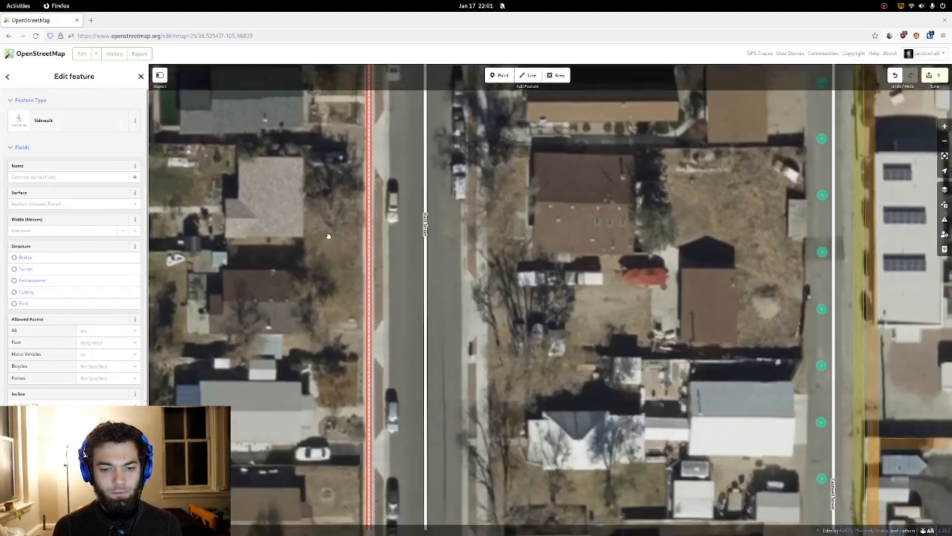
left_click_drag(329, 272, 298, 93)
left_click_drag(297, 275, 321, 137)
left_click_drag(318, 258, 336, 121)
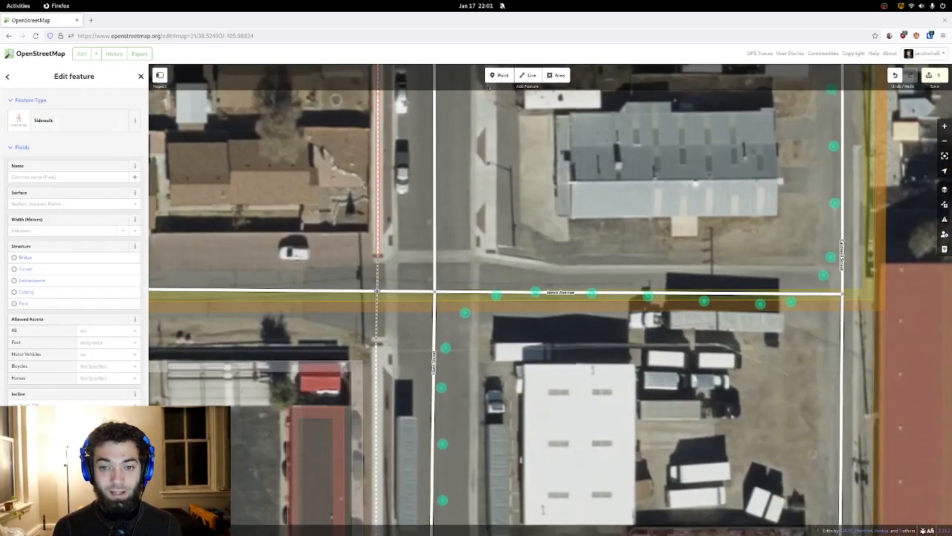
- Draw a line along Hunt Street's east side from the northeast corner of Jones Avenue up to Illinois Avenue
left_click(530, 75)
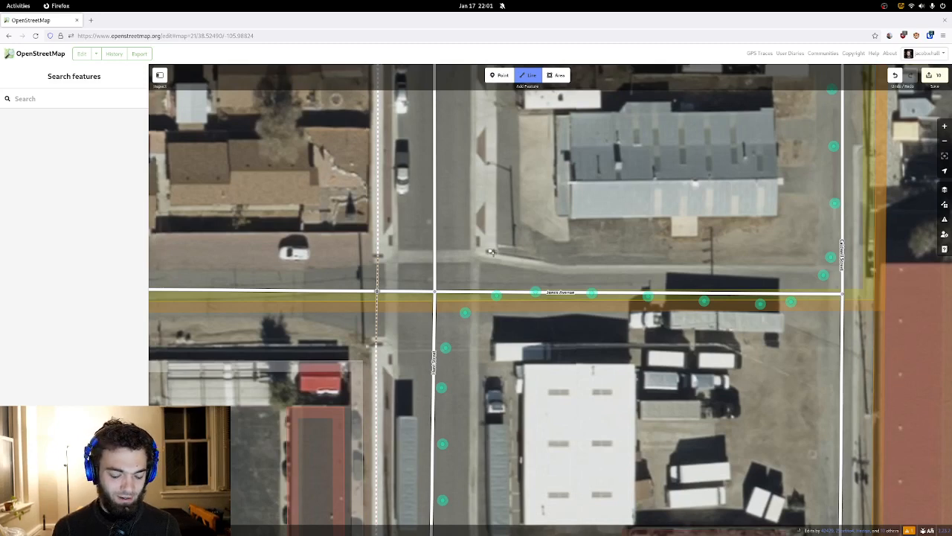
left_click(526, 77)
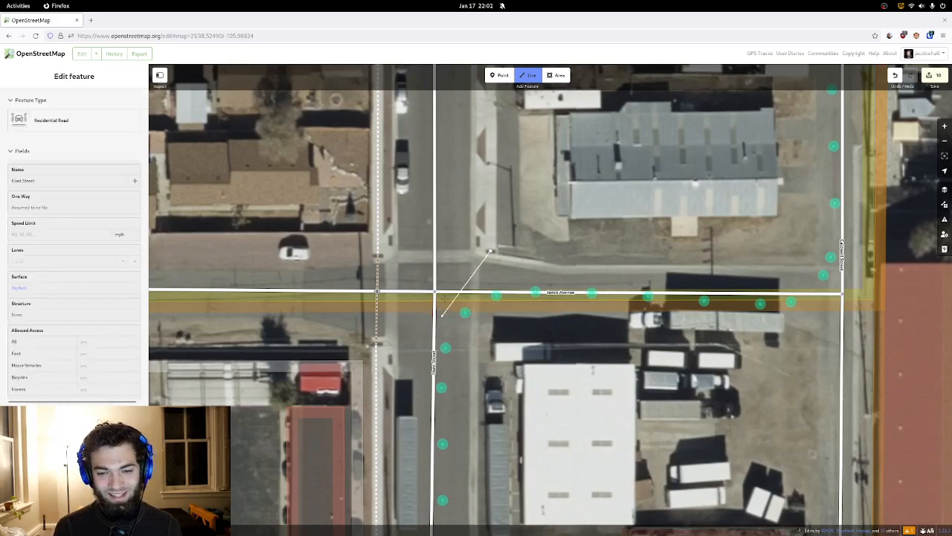
left_click_drag(463, 177, 405, 409)
left_click_drag(396, 222, 382, 404)
left_click_drag(366, 197, 381, 320)
left_click_drag(427, 157, 436, 240)
left_click(446, 212)
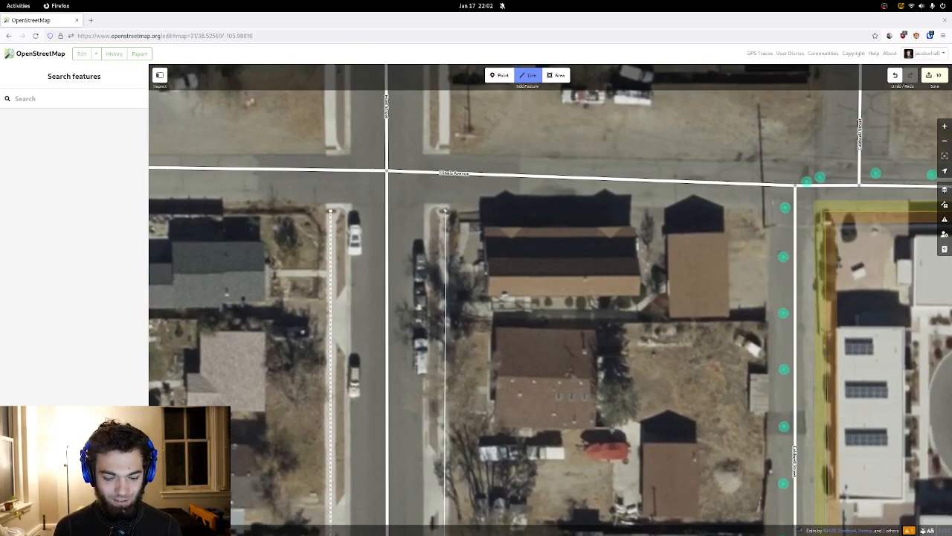
left_click(444, 211)
- Set the feature type of the line on Hunt Street's east side to Sidewalk
mouse_move(431, 204)
left_mouse_down()
mouse_move(470, 256)
mouse_move(481, 246)
left_mouse_up()
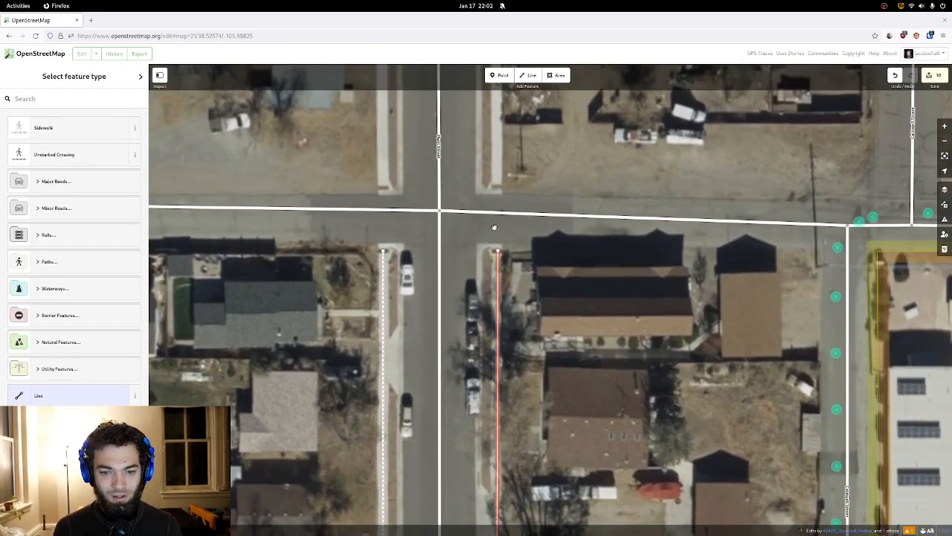
mouse_move(461, 217)
left_mouse_down()
mouse_move(481, 257)
mouse_move(465, 270)
mouse_move(448, 261)
mouse_move(487, 251)
mouse_move(446, 253)
mouse_move(481, 262)
mouse_move(473, 215)
left_mouse_up()
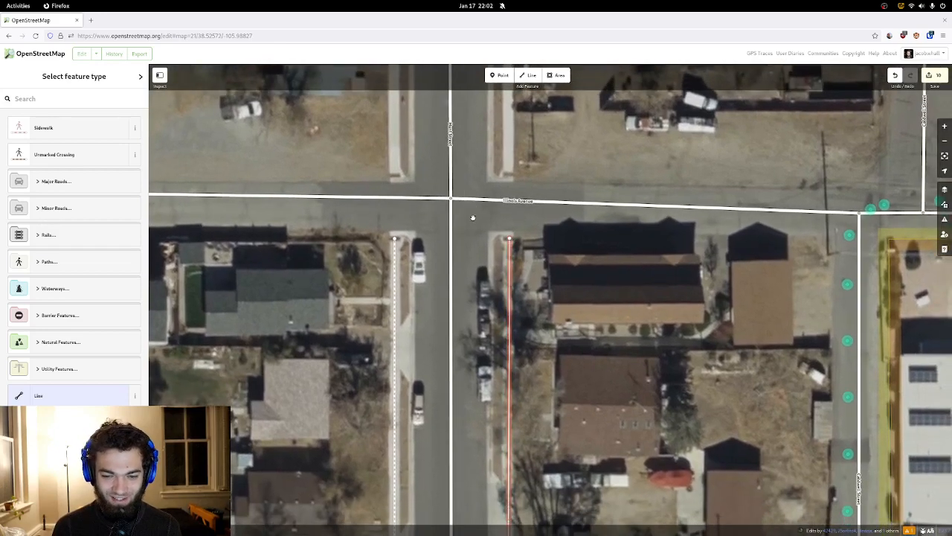
left_click(125, 134)
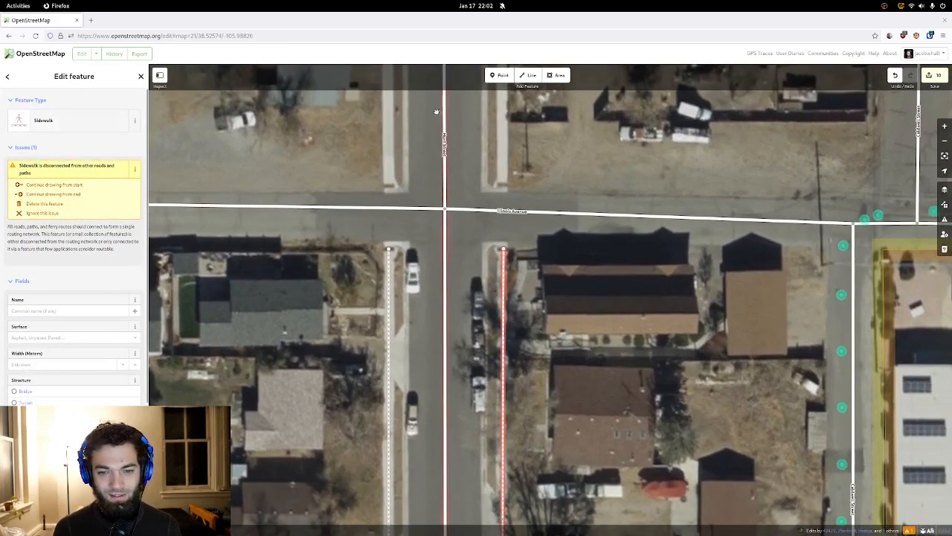
- Draw a Sidewalk along Hunt Street's east side from Illinois Avenue's north side up to Nichols Avenue
left_click(527, 75)
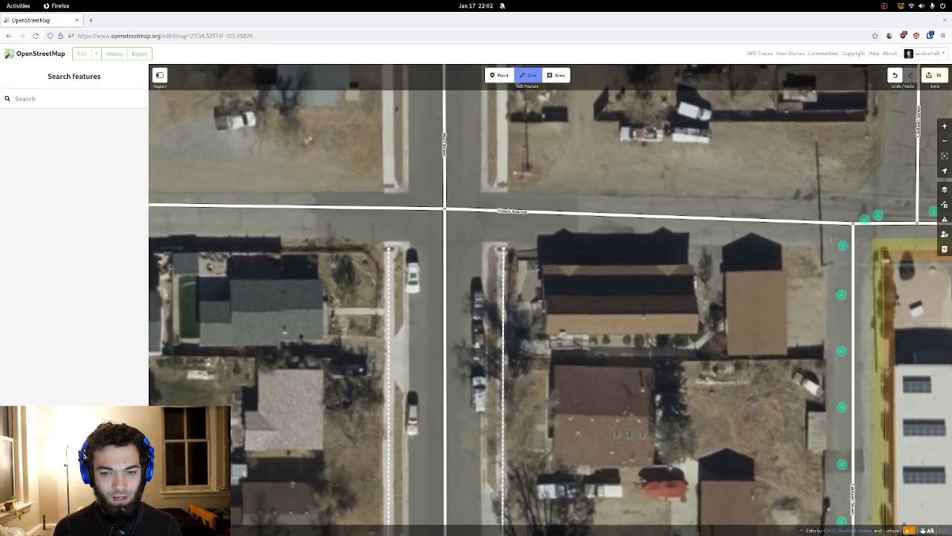
left_click_drag(499, 139, 464, 402)
left_click_drag(469, 186, 427, 365)
left_click_drag(421, 186, 444, 401)
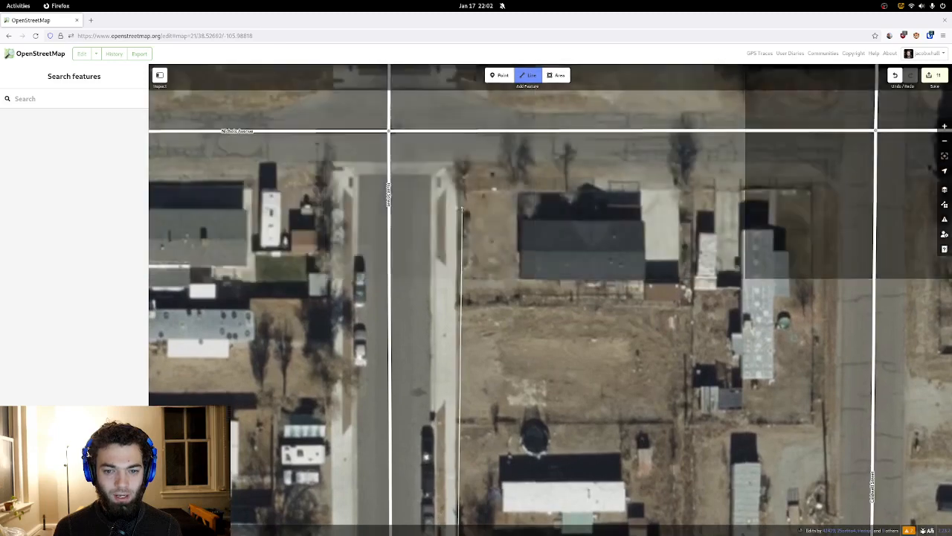
left_click_drag(455, 187, 456, 283)
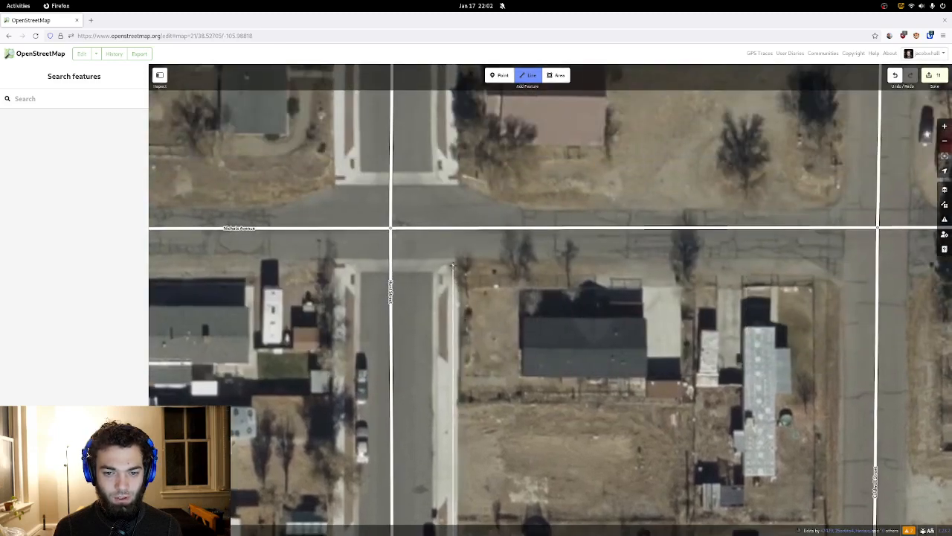
double_click(452, 265)
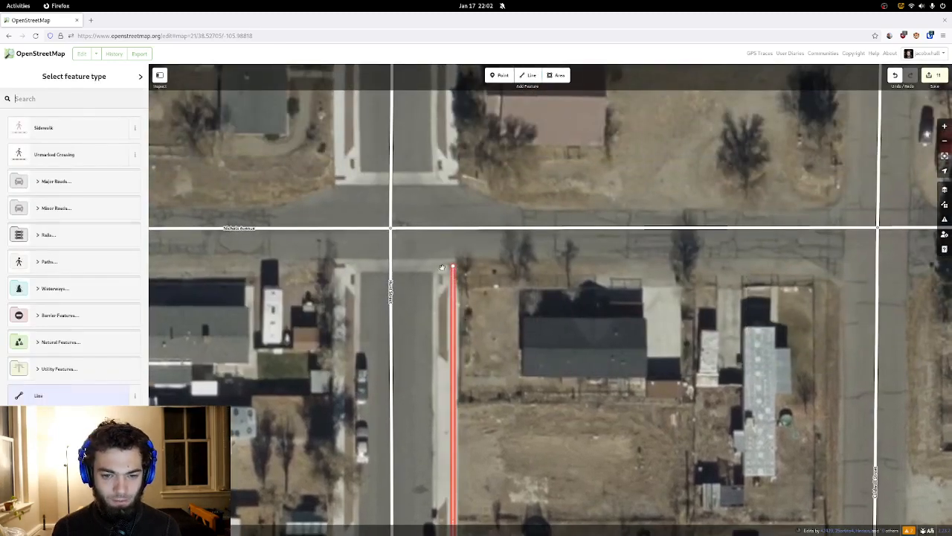
left_click(60, 127)
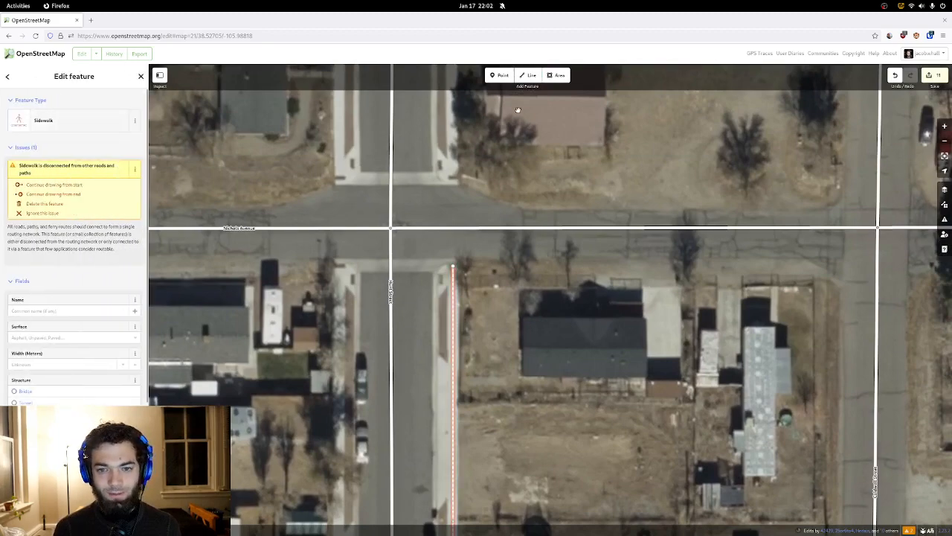
- Draw a line along Hunt Street's west side from Nichols Avenue's southwest corner down to Illinois Avenue
left_click(527, 75)
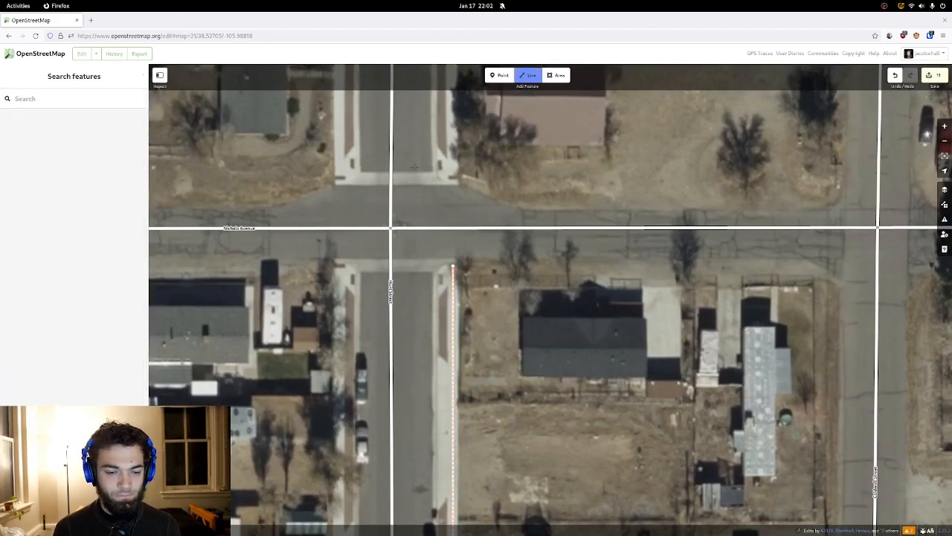
left_click(340, 265)
left_click_drag(357, 476, 309, 228)
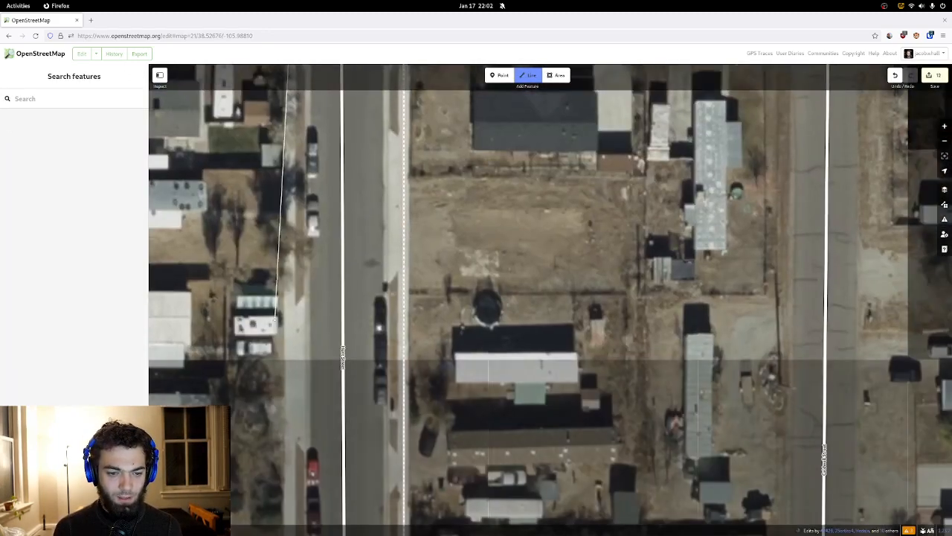
left_click_drag(302, 498, 327, 276)
mouse_move(323, 487)
left_mouse_down()
mouse_move(309, 273)
mouse_move(284, 330)
mouse_move(284, 273)
left_mouse_up()
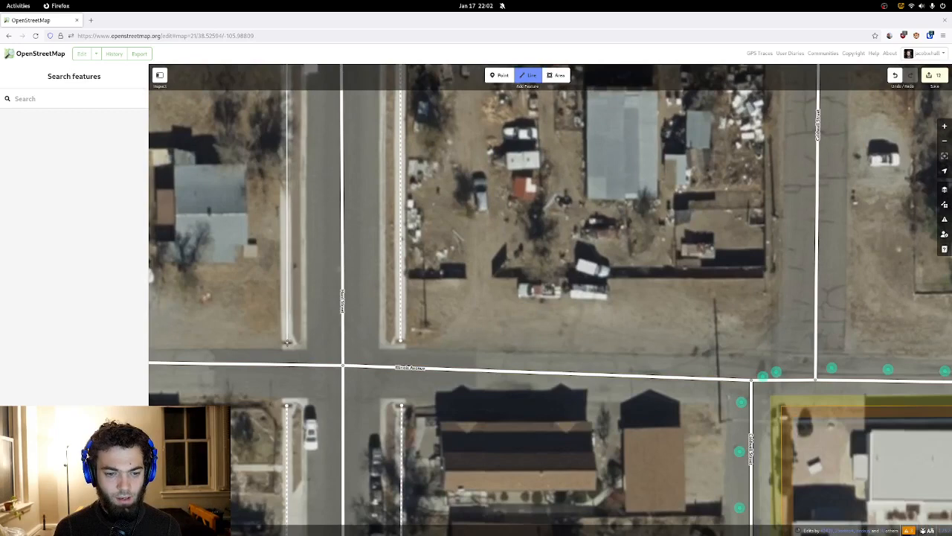
double_click(287, 342)
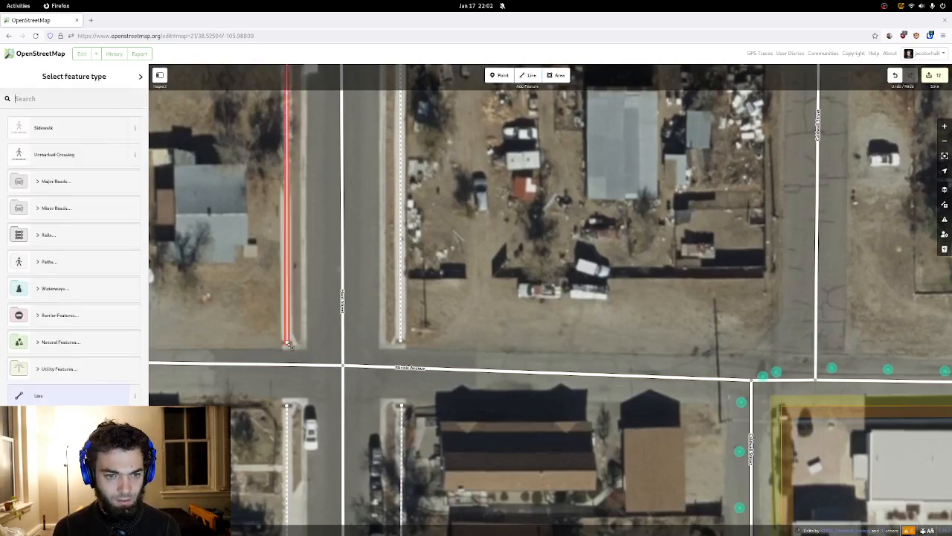
- Add a node to the new west-side line north of Illinois Avenue and align it with the imaged sidewalk
left_click(288, 343)
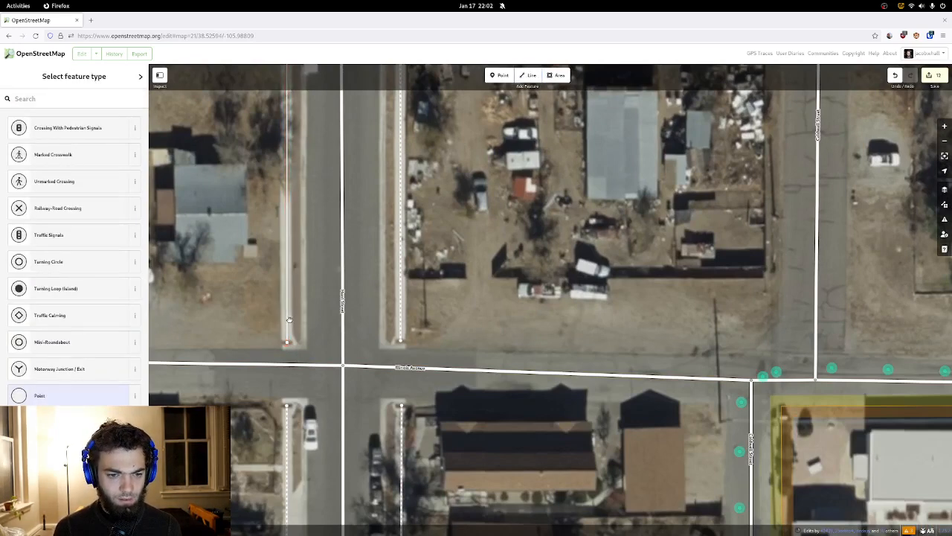
left_click(289, 320)
left_click_drag(288, 318, 280, 241)
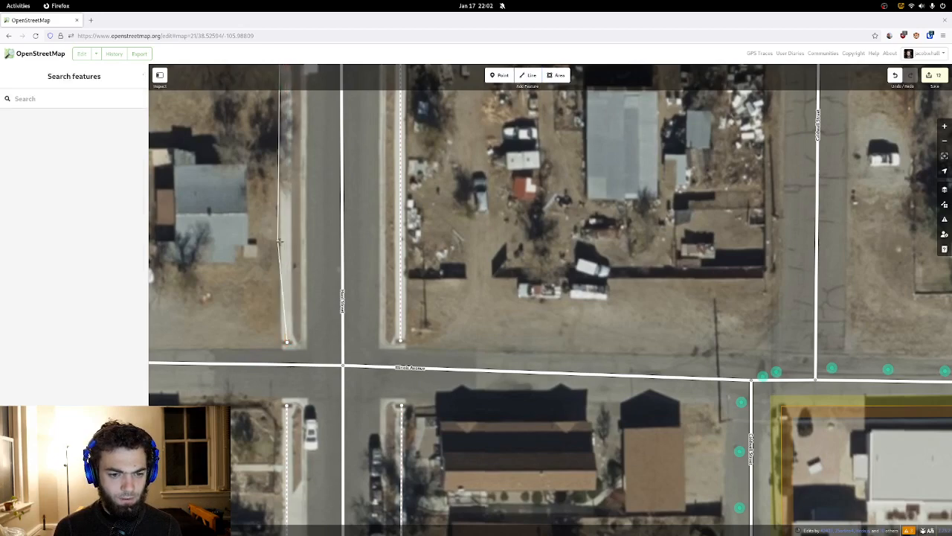
left_click(288, 240)
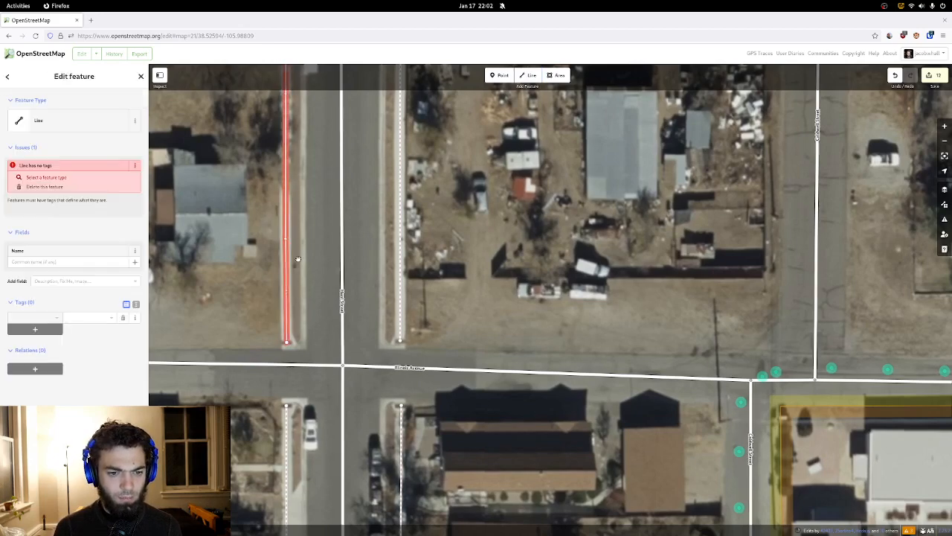
left_click(314, 288)
left_click_drag(327, 317, 336, 464)
left_click_drag(319, 293, 350, 397)
left_click_drag(342, 323, 329, 100)
left_click(343, 318)
left_click(357, 339)
left_click_drag(357, 339, 350, 289)
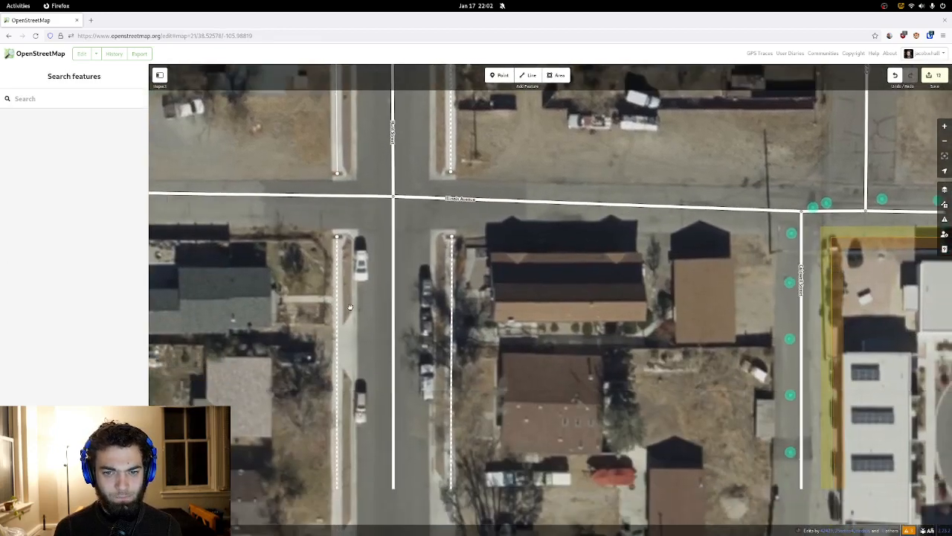
- Set the feature type of the untagged line on Hunt Street's west side, north of Illinois Avenue, to Sidewalk
left_click(529, 75)
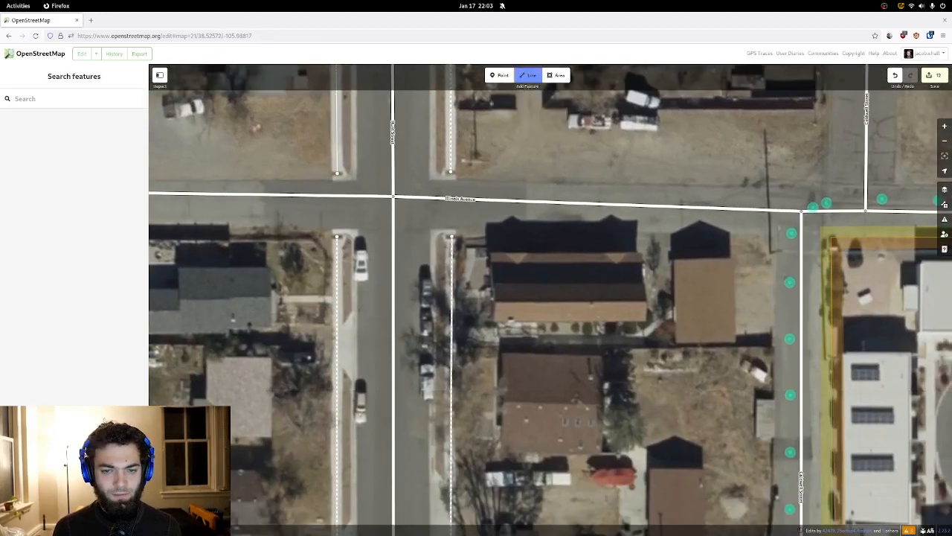
key("Escape")
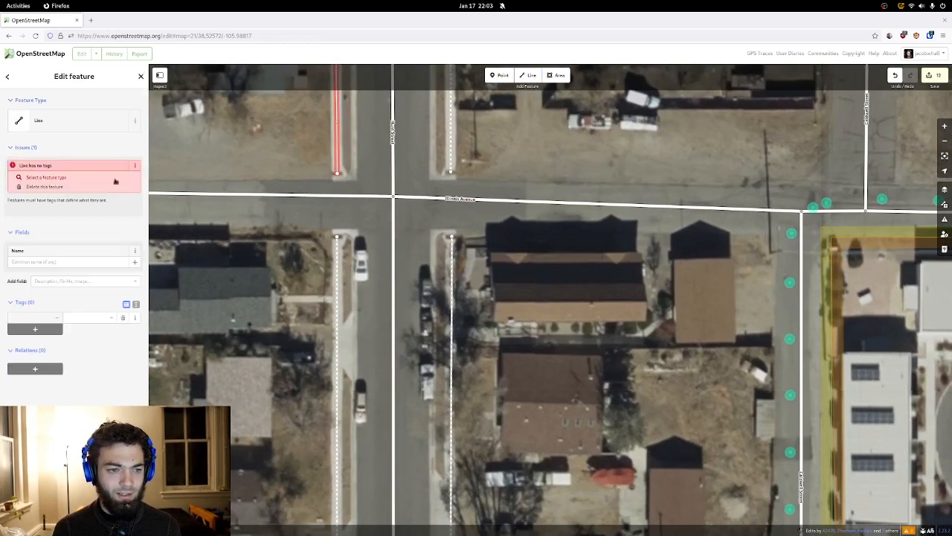
left_click(68, 125)
left_click(67, 127)
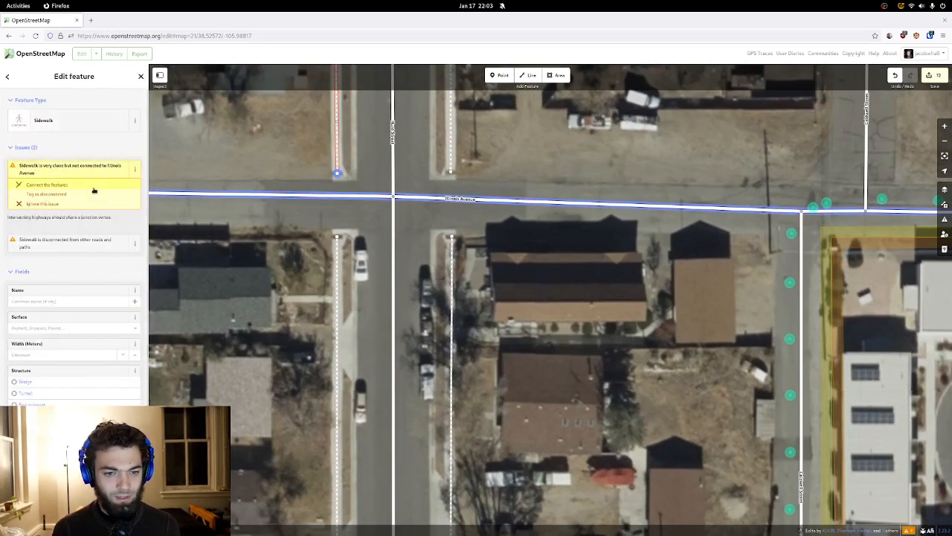
- Draw an Unmarked Crossing over Illinois Avenue west of Hunt Street, joining both sidewalk ends, and connect it to the avenue
left_click_drag(169, 154, 206, 172)
left_click(526, 75)
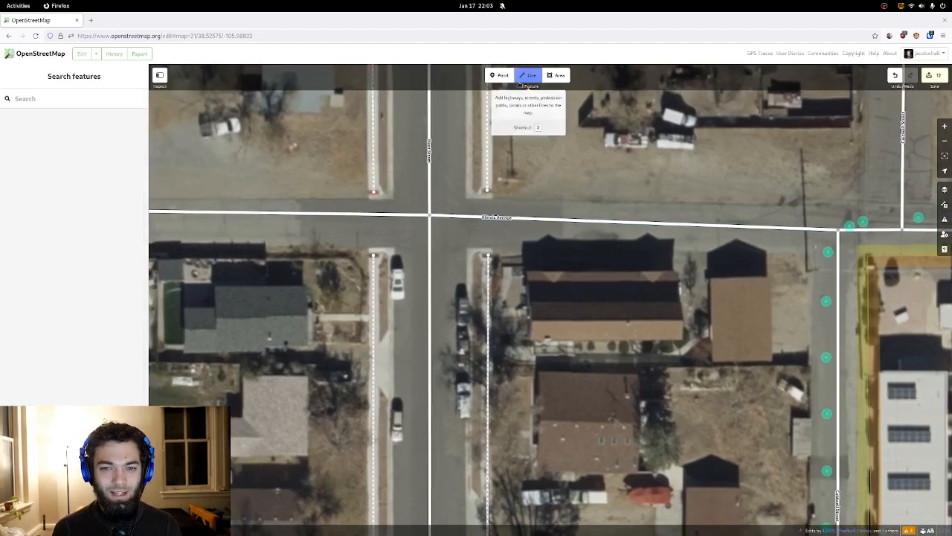
left_click(373, 192)
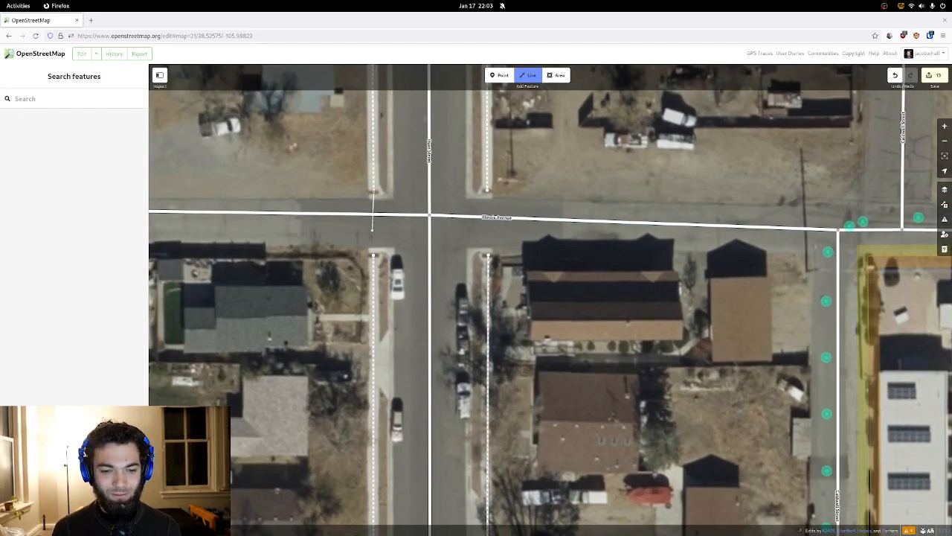
double_click(374, 255)
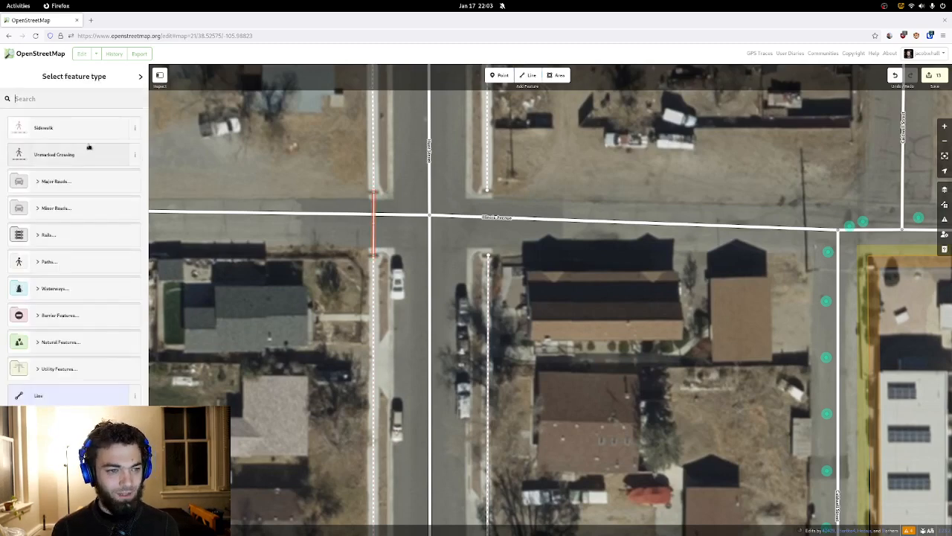
left_click(85, 154)
left_click(104, 180)
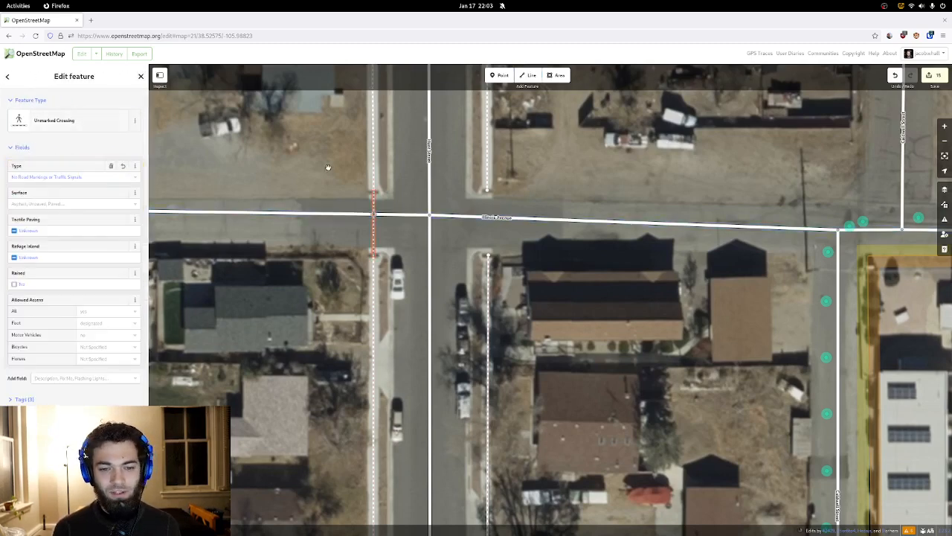
- Draw a line across Illinois Avenue east of Hunt Street between the two sidewalk ends
left_click_drag(328, 167, 279, 182)
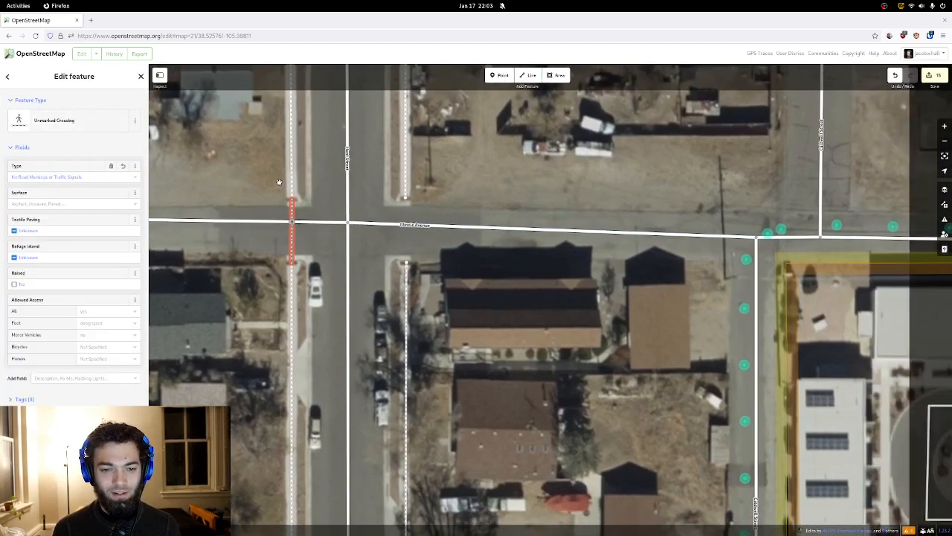
left_click(530, 76)
left_click(406, 197)
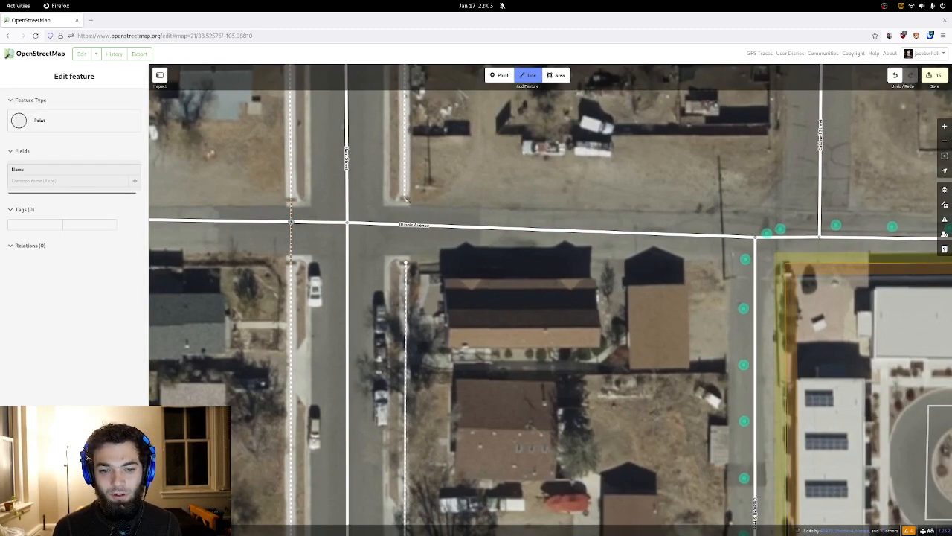
left_click(406, 262)
left_click(406, 261)
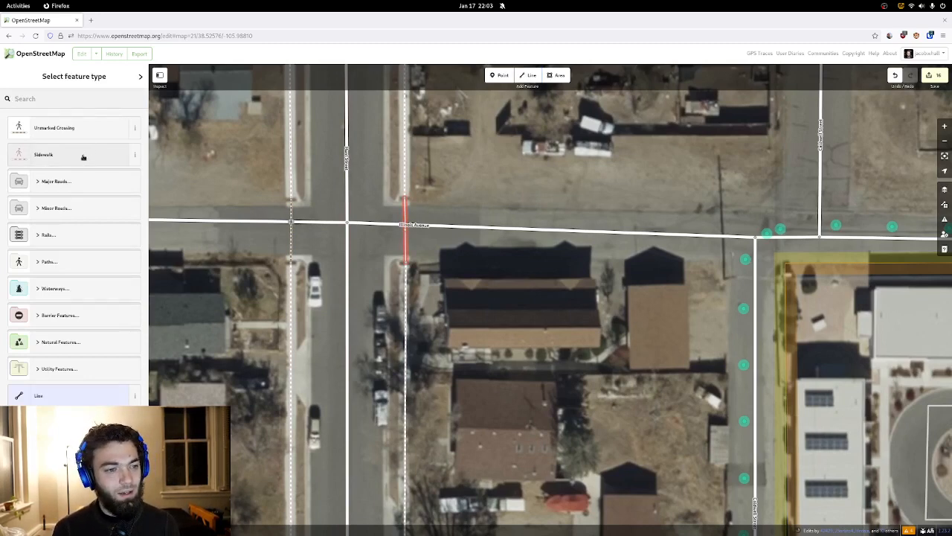
- Set the line across Illinois Avenue east of Hunt Street to Unmarked Crossing and connect it to the avenue
left_click(80, 128)
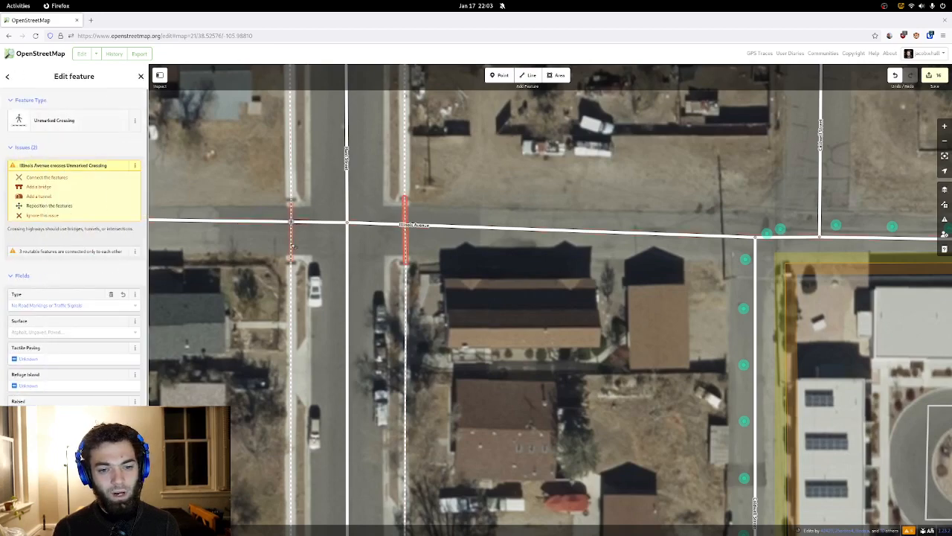
left_click(114, 179)
left_click(306, 286)
- Examine Hunt Street's sidewalks south to East Rainbow Boulevard and back north to Nichols Avenue for missing segments
left_click_drag(306, 285, 322, 139)
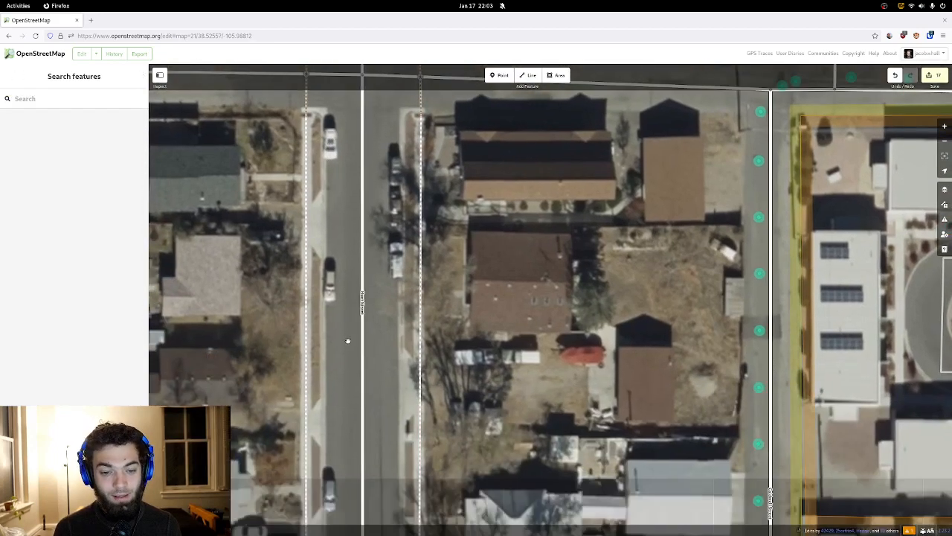
left_click_drag(348, 340, 372, 145)
left_click_drag(370, 285, 386, 198)
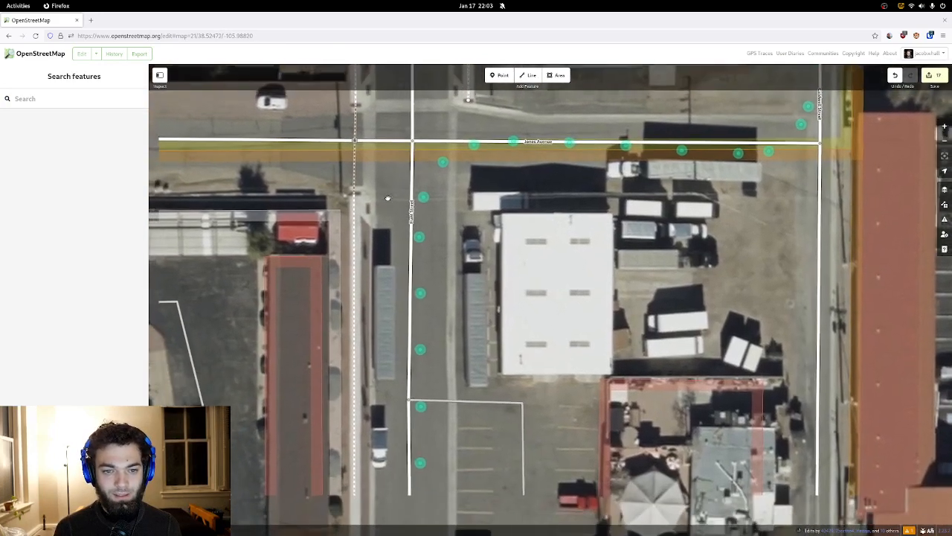
scroll(387, 199, "down", 5)
left_click_drag(387, 238, 372, 83)
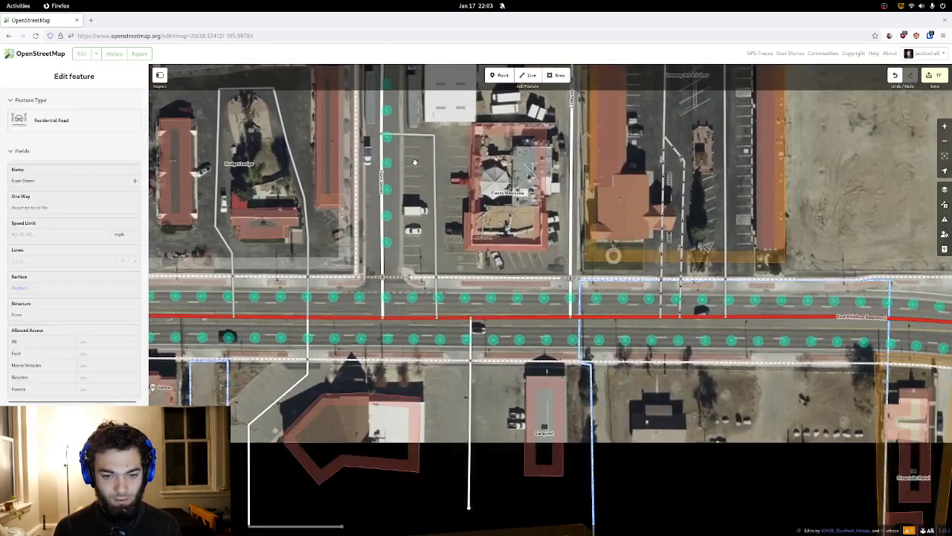
mouse_move(443, 67)
left_mouse_down()
mouse_move(443, 195)
mouse_move(413, 232)
mouse_move(411, 393)
left_mouse_up()
mouse_move(413, 148)
left_mouse_down()
mouse_move(412, 428)
mouse_move(422, 166)
mouse_move(446, 380)
left_mouse_up()
left_click_drag(446, 153, 450, 393)
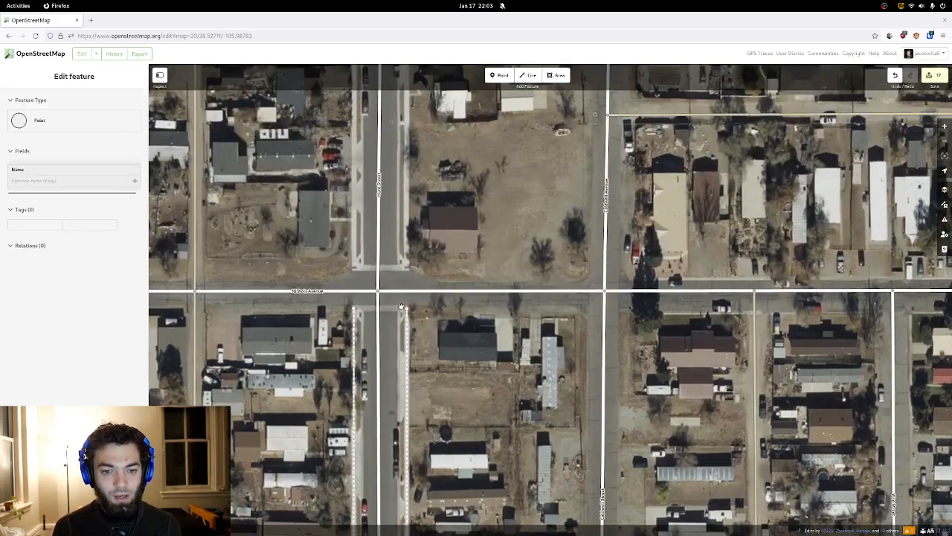
- Draw an Unmarked Crossing over Nichols Avenue east of Hunt Street, starting at the sidewalk end, and connect it to the avenue
scroll(394, 294, "up", 3)
left_click(528, 75)
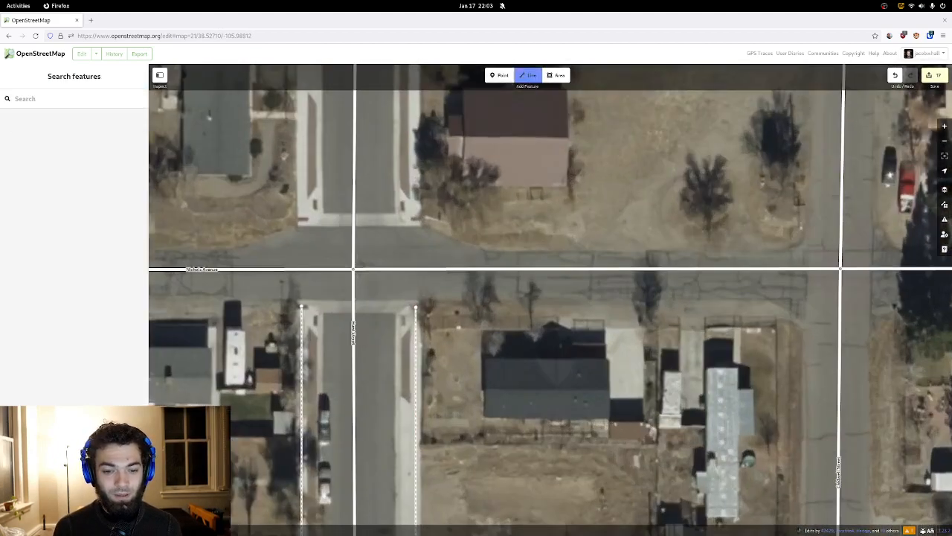
left_click(416, 306)
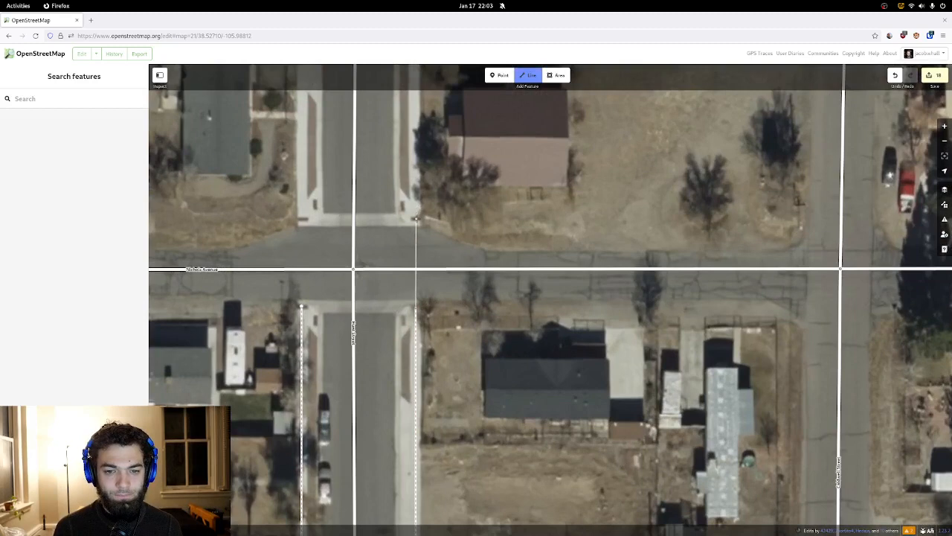
double_click(416, 218)
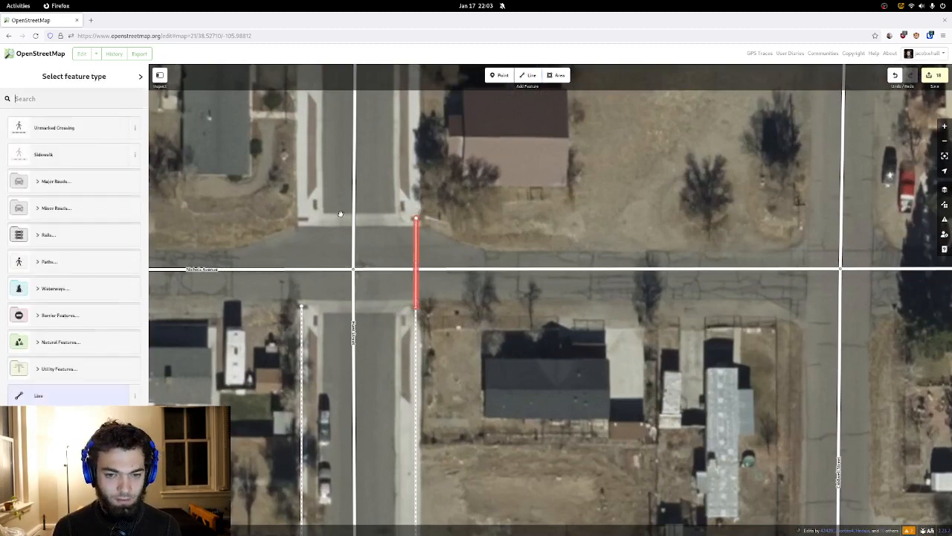
left_click(84, 136)
left_click(79, 176)
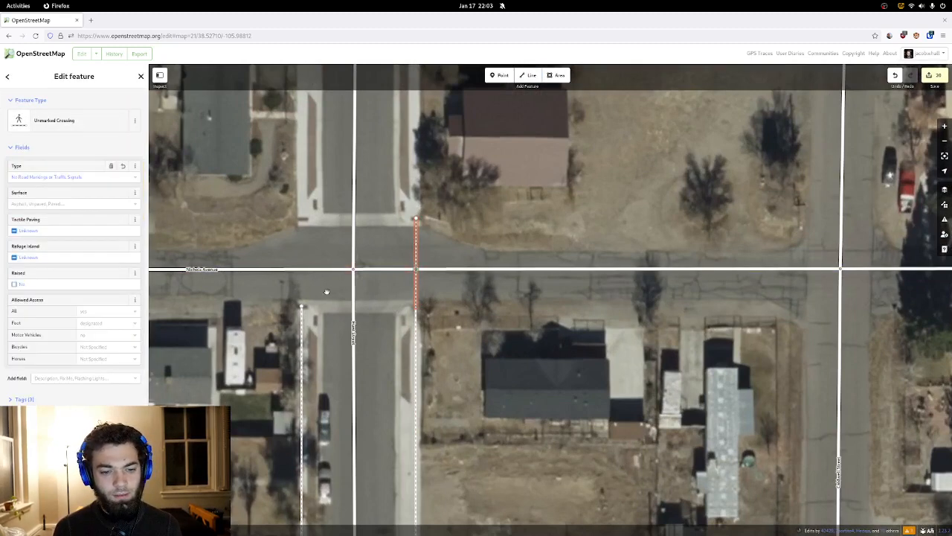
- Draw an Unmarked Crossing over Hunt Street just south of Nichols Avenue, joining both sidewalks, and connect it to the street
left_click(528, 75)
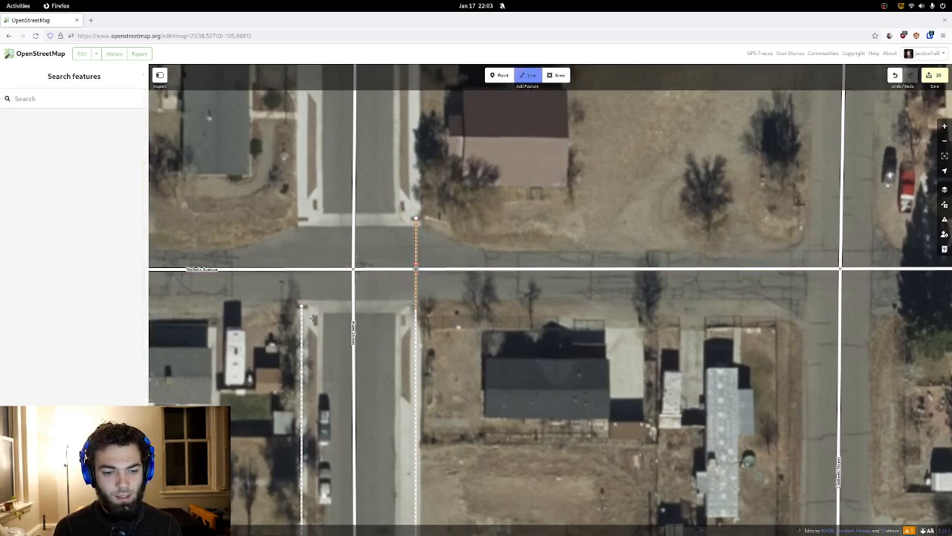
left_click(302, 322)
left_click(302, 319)
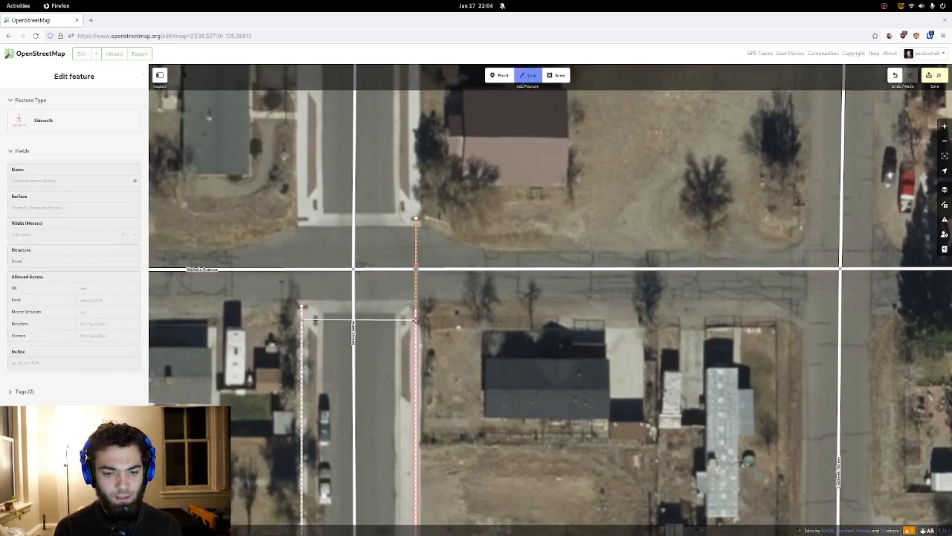
left_click(416, 322)
left_click(416, 320)
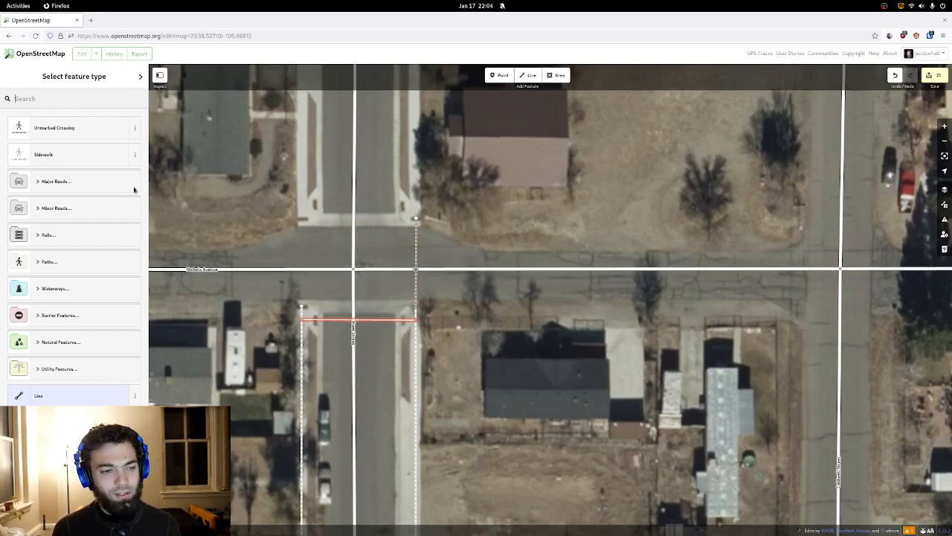
left_click(78, 131)
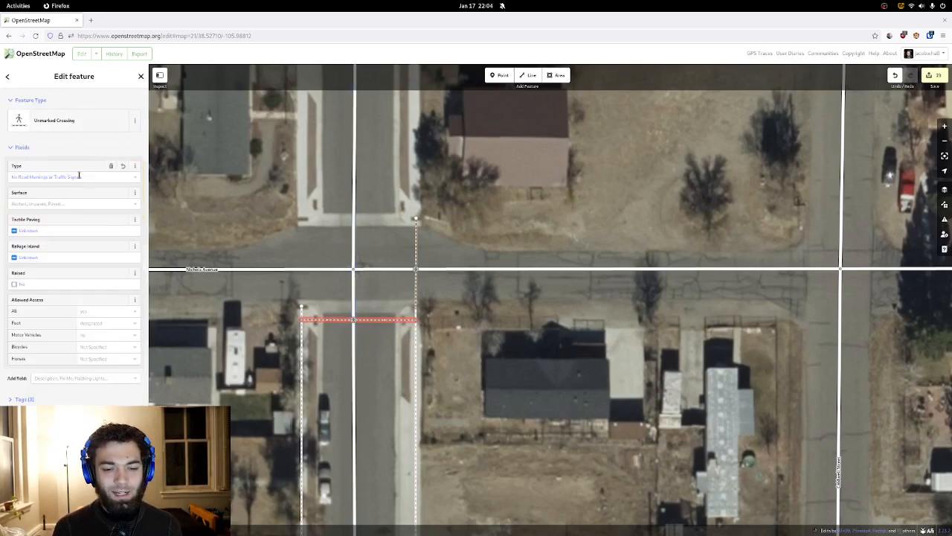
- Draw an Unmarked Crossing over Nichols Avenue west of Hunt Street from the sidewalk end and connect it to the avenue
left_click_drag(230, 317, 289, 307)
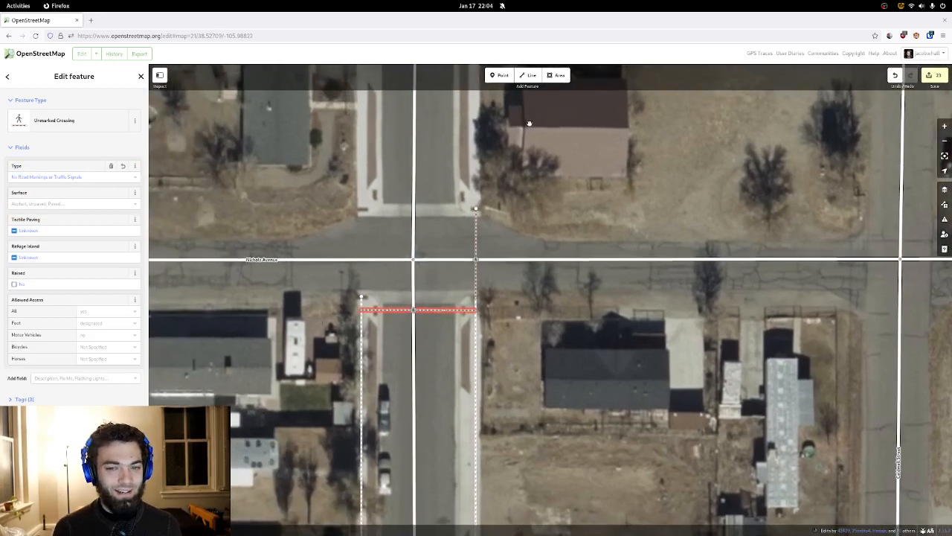
left_click(533, 75)
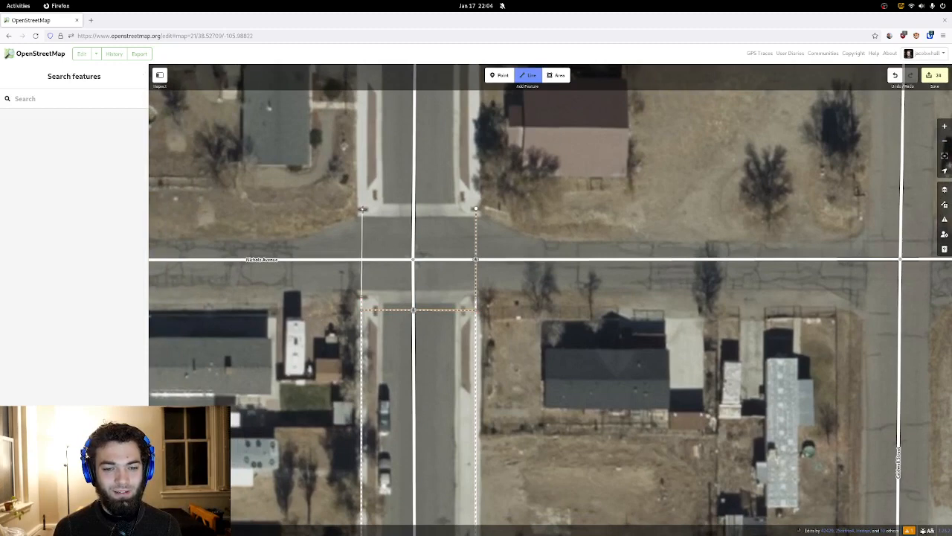
double_click(363, 211)
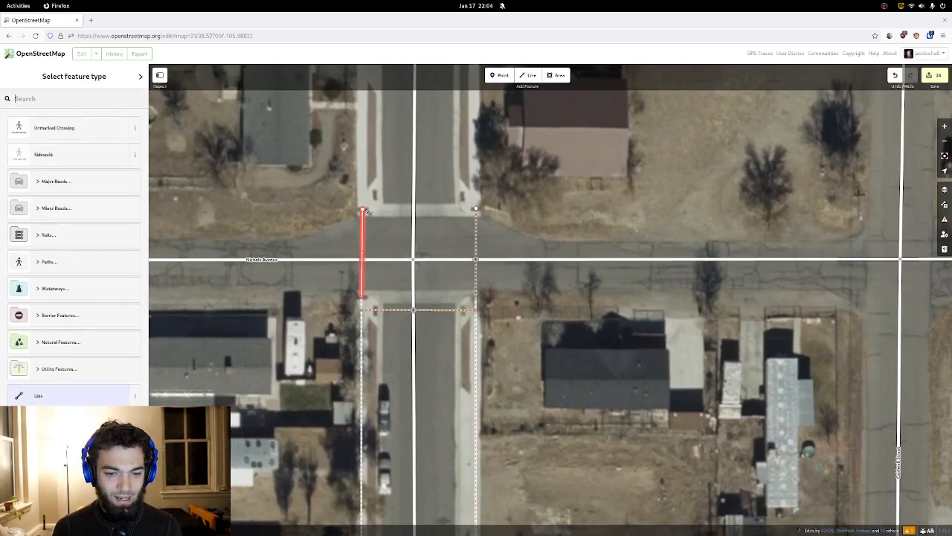
left_click(99, 125)
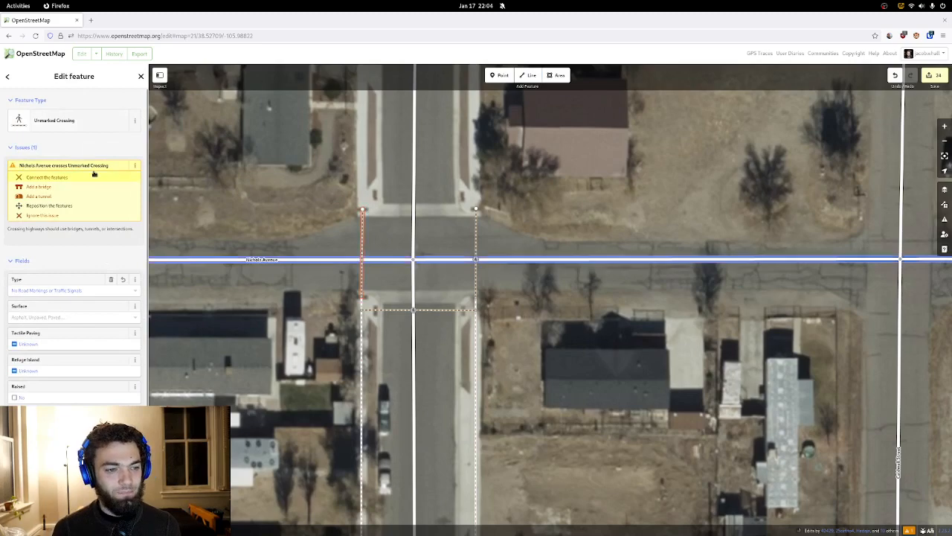
left_click(402, 180)
- Draw a Sidewalk along Hunt Street's west side from the Nichols Avenue crossing north to Chilcott Street
left_click_drag(402, 180, 417, 253)
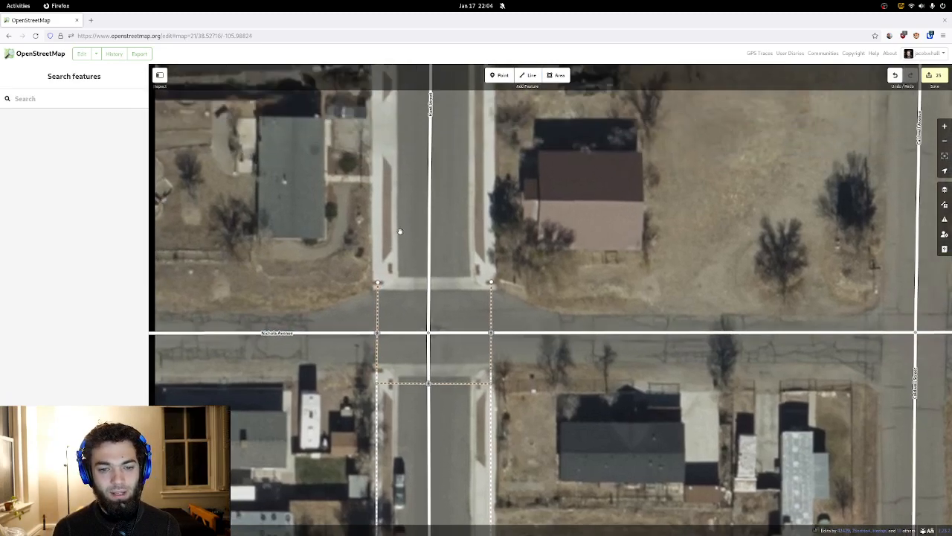
left_click(377, 283)
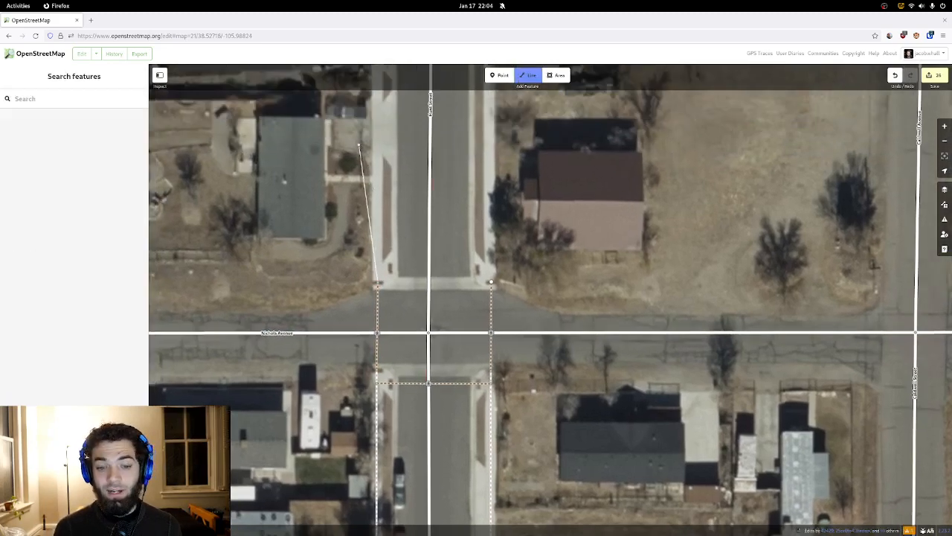
left_click_drag(366, 112, 368, 402)
mouse_move(376, 141)
left_mouse_down()
mouse_move(380, 285)
mouse_move(364, 346)
left_mouse_up()
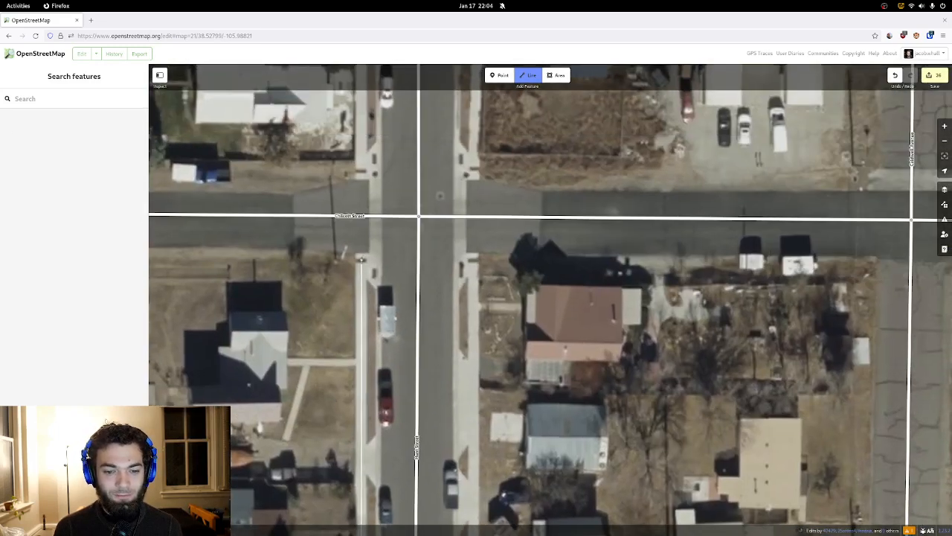
left_click(361, 258)
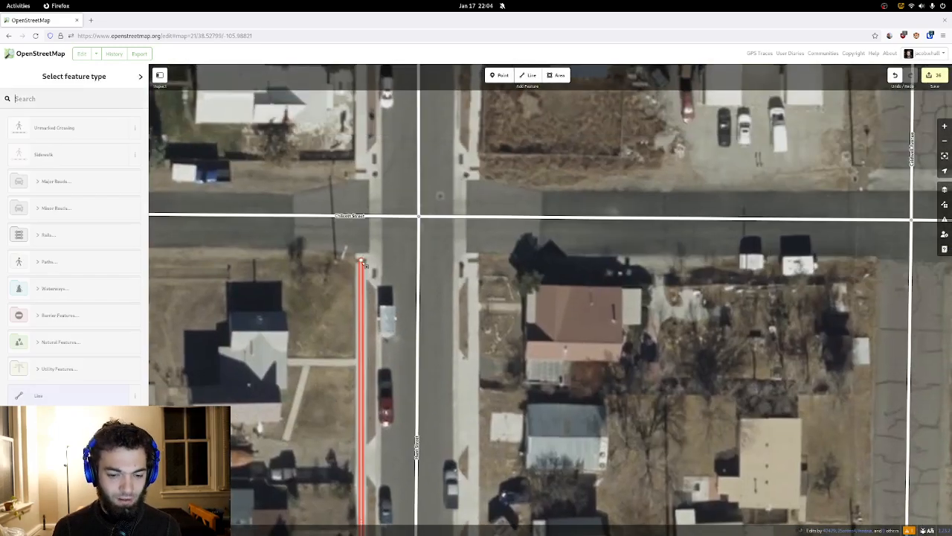
left_click(86, 156)
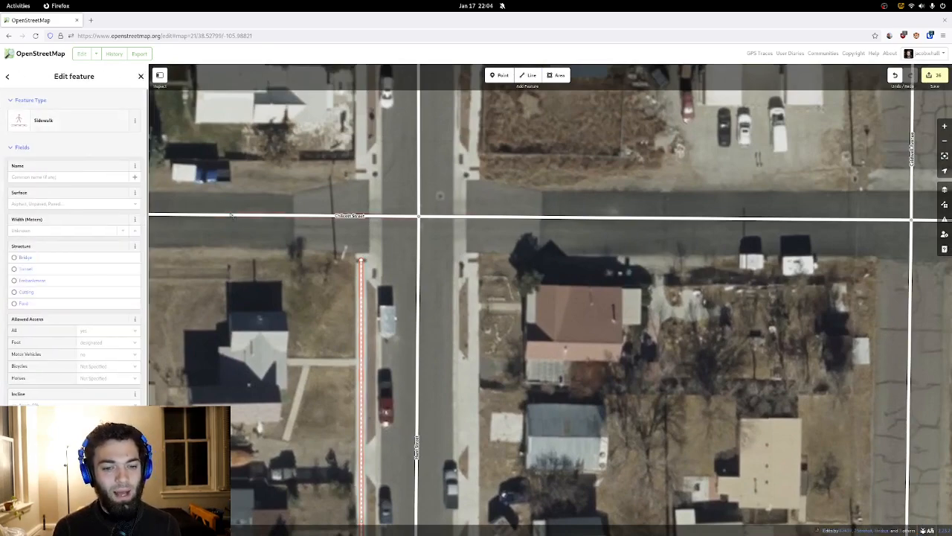
left_click(261, 264)
- Draw a Sidewalk along Hunt Street's east side from the Nichols Avenue crossing north to Chilcott Street
left_click_drag(297, 275, 306, 111)
left_click_drag(337, 437, 320, 171)
left_click_drag(328, 268, 300, 159)
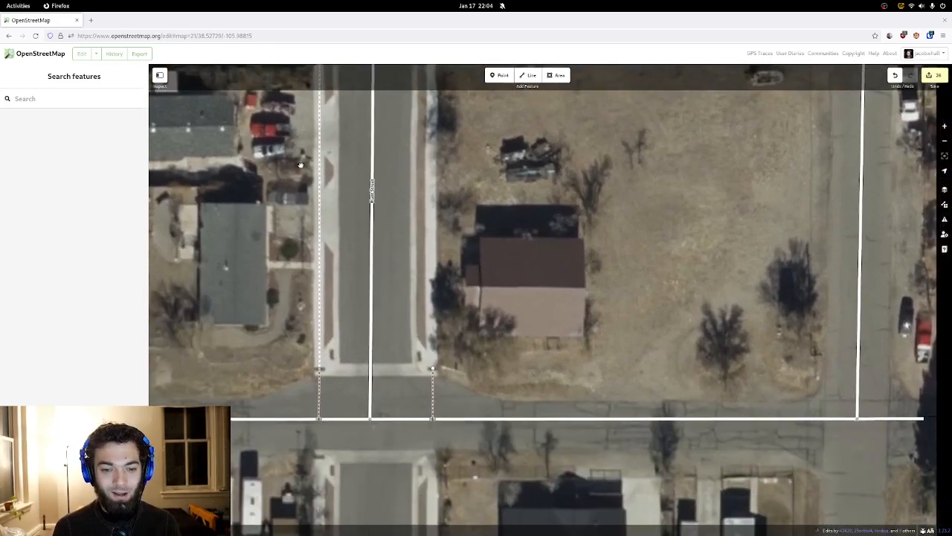
left_click_drag(419, 264, 405, 176)
left_click(530, 75)
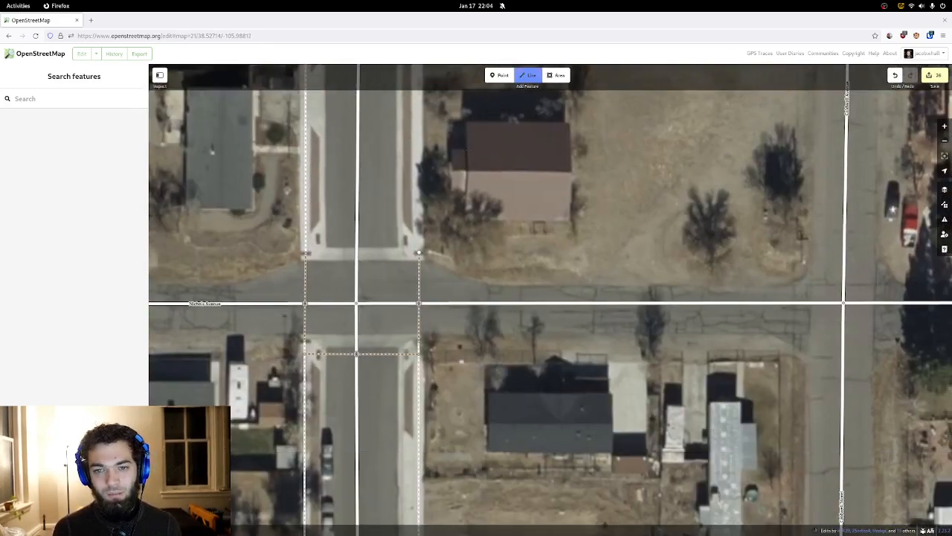
left_click(418, 281)
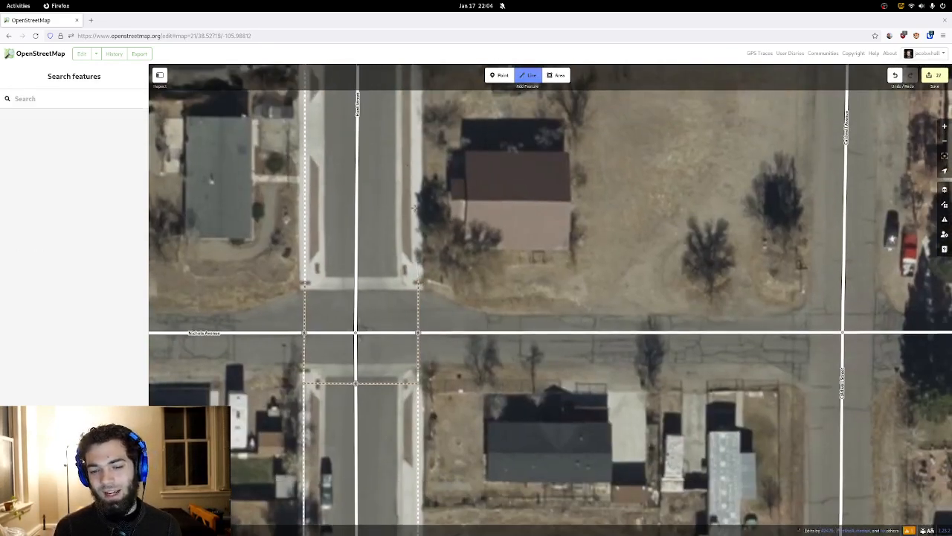
left_click_drag(425, 126, 403, 397)
left_click_drag(404, 184, 380, 339)
left_click_drag(382, 168, 386, 341)
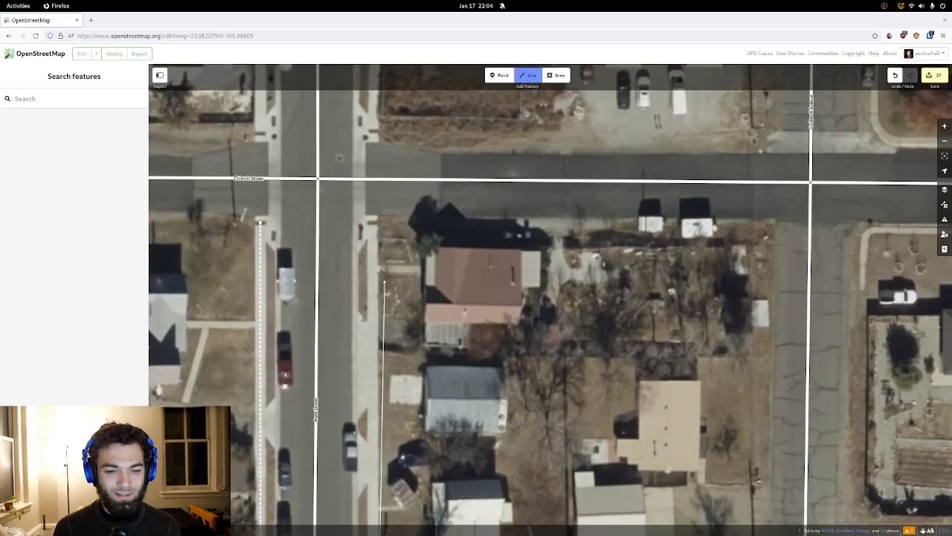
double_click(373, 222)
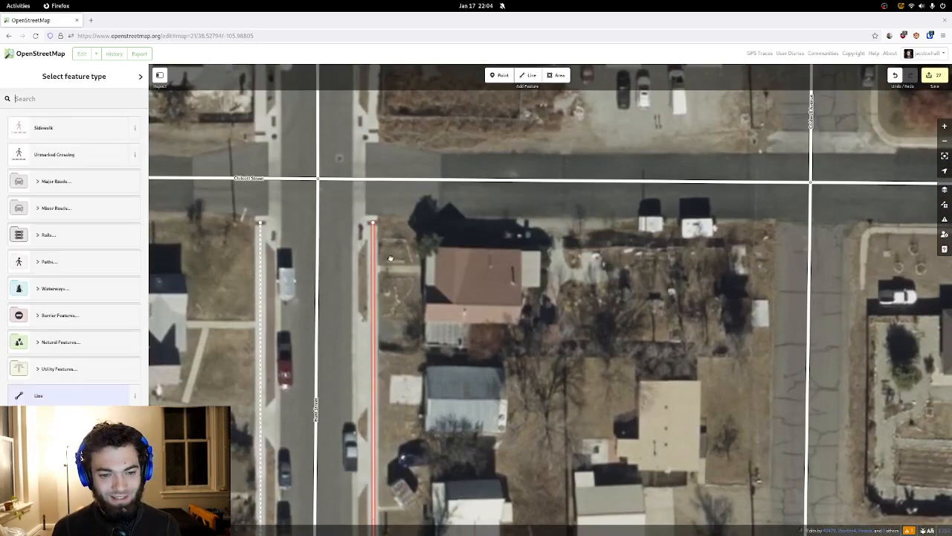
left_click(95, 127)
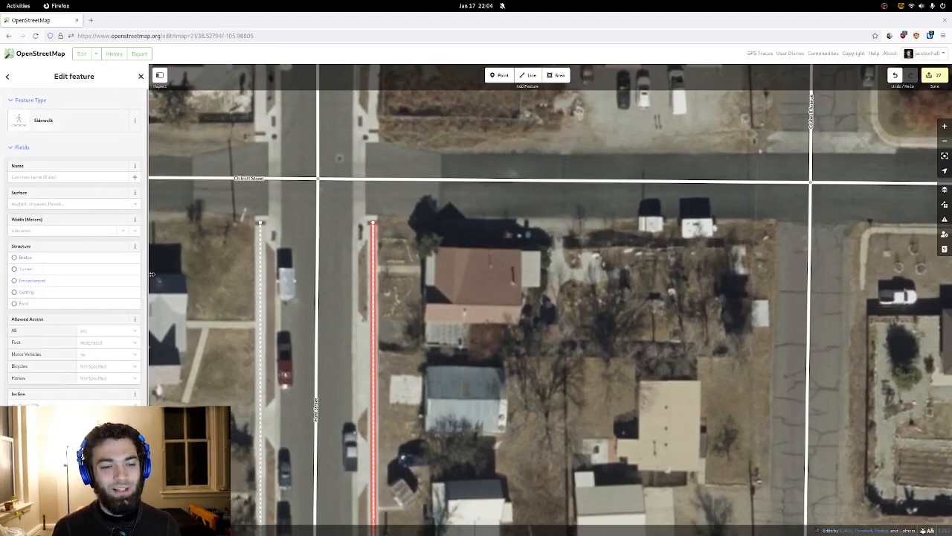
left_click(165, 275)
- Draw an Unmarked Crossing over Chilcott Street east of Hunt Street, ending at the sidewalk, and connect it to the street
left_click_drag(219, 213, 324, 354)
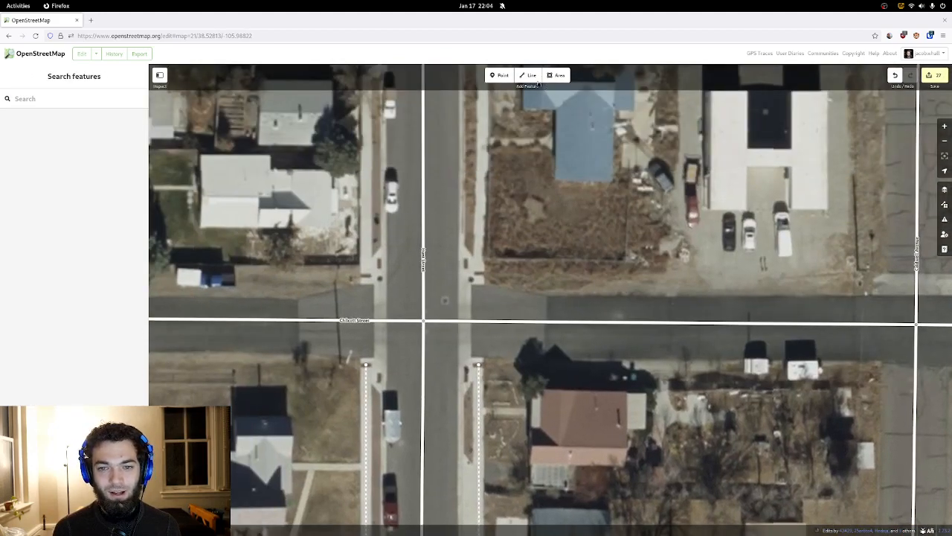
left_click(531, 76)
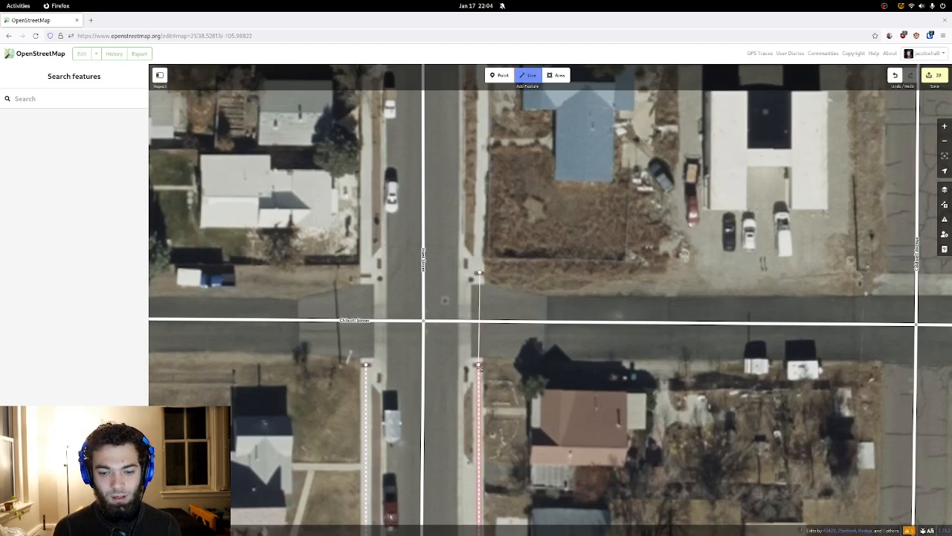
double_click(478, 365)
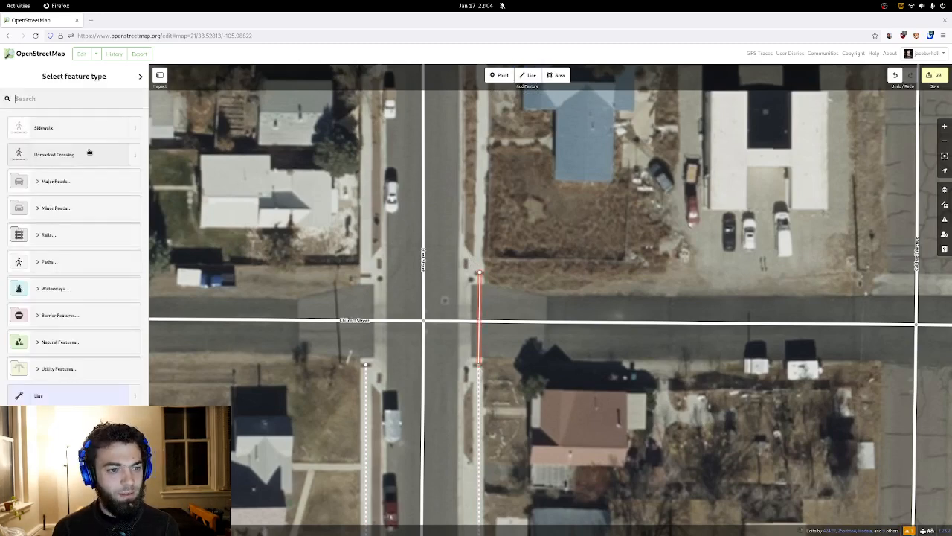
left_click(90, 155)
left_click(82, 176)
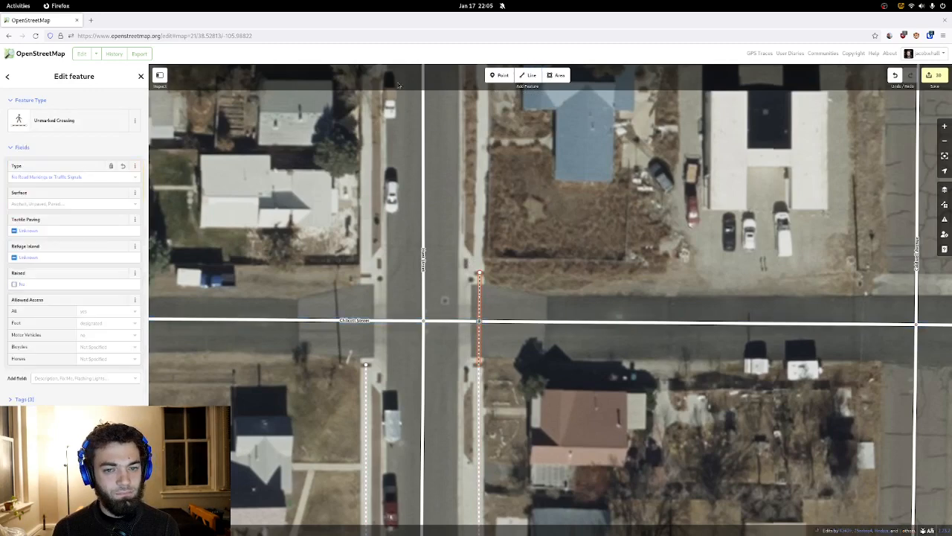
- Draw an Unmarked Crossing over Chilcott Street west of Hunt Street, ending at the sidewalk, and connect it to the street
left_click(530, 75)
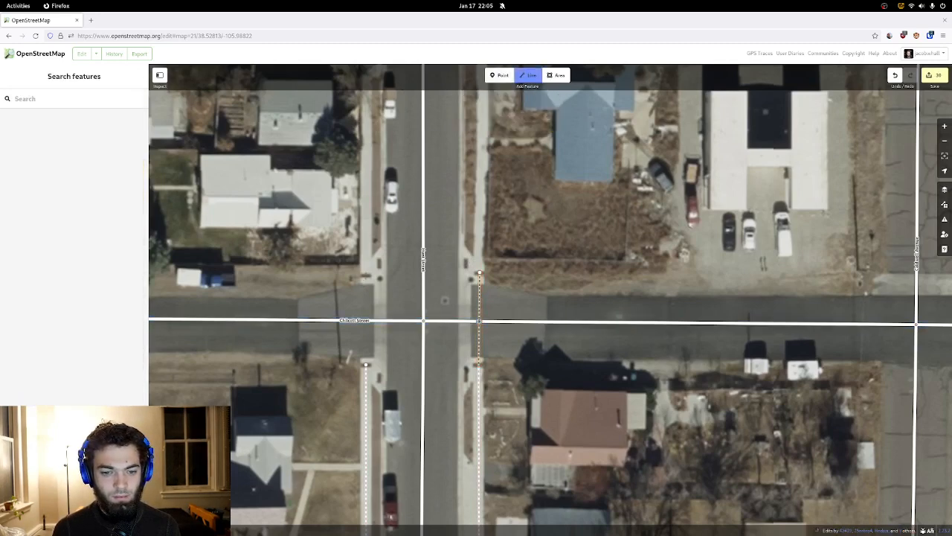
left_click(366, 275)
double_click(366, 364)
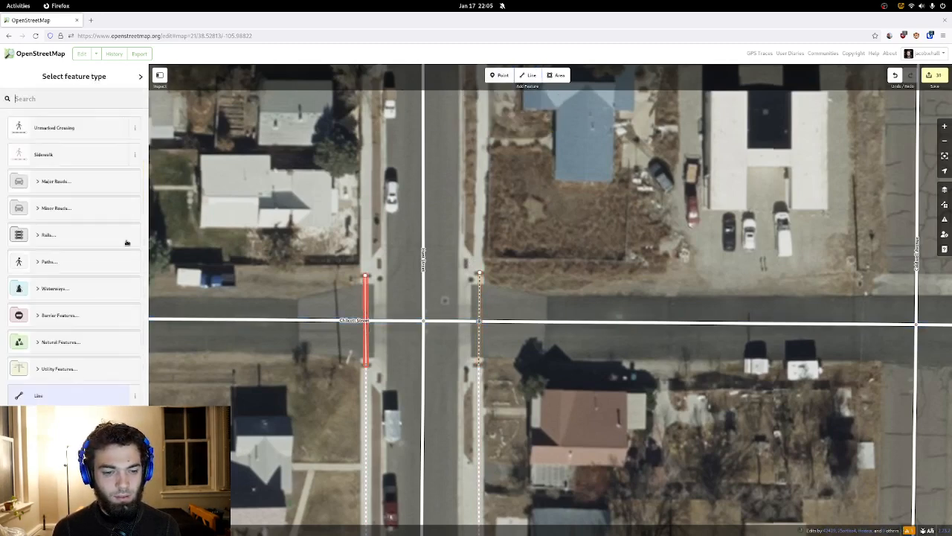
left_click(74, 131)
left_click(75, 181)
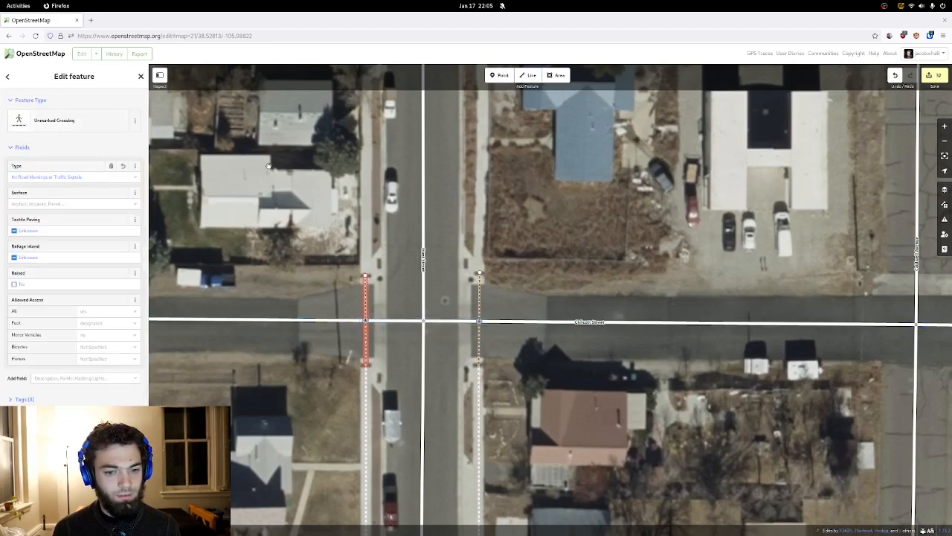
- Draw a line along Hunt Street's west side from the Chilcott Street crossing to just south of Maxwell Street, passing west of the parking bay
left_click(530, 75)
left_click(365, 275)
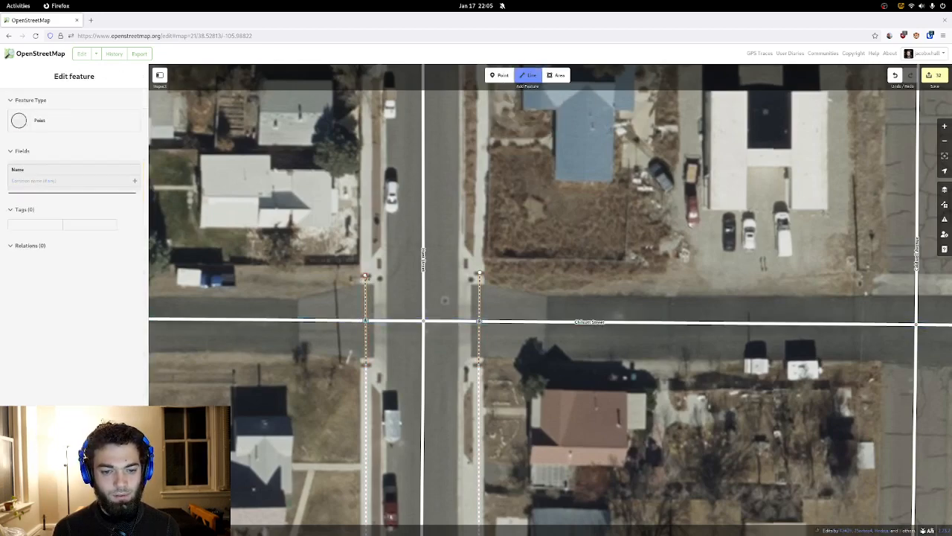
left_click_drag(378, 178, 372, 465)
left_click_drag(352, 294, 352, 410)
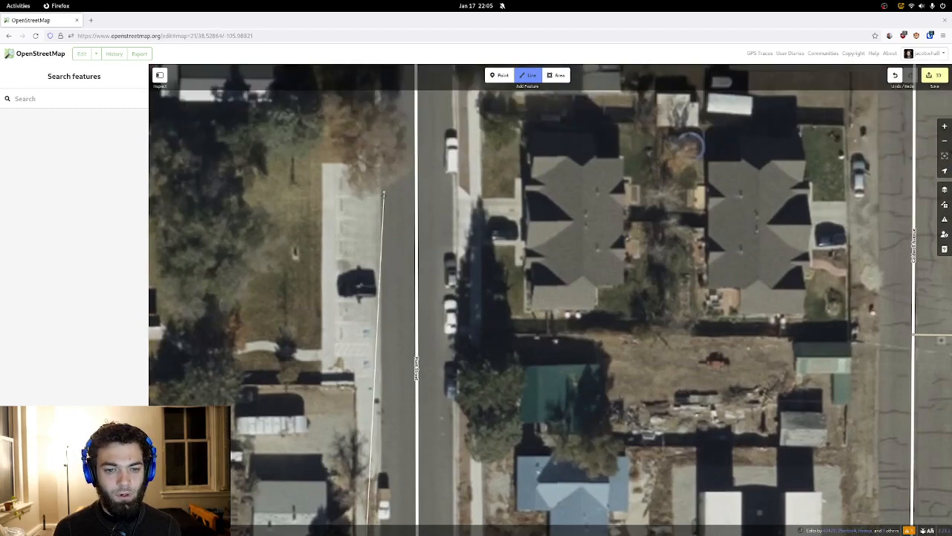
left_click_drag(382, 101, 398, 32)
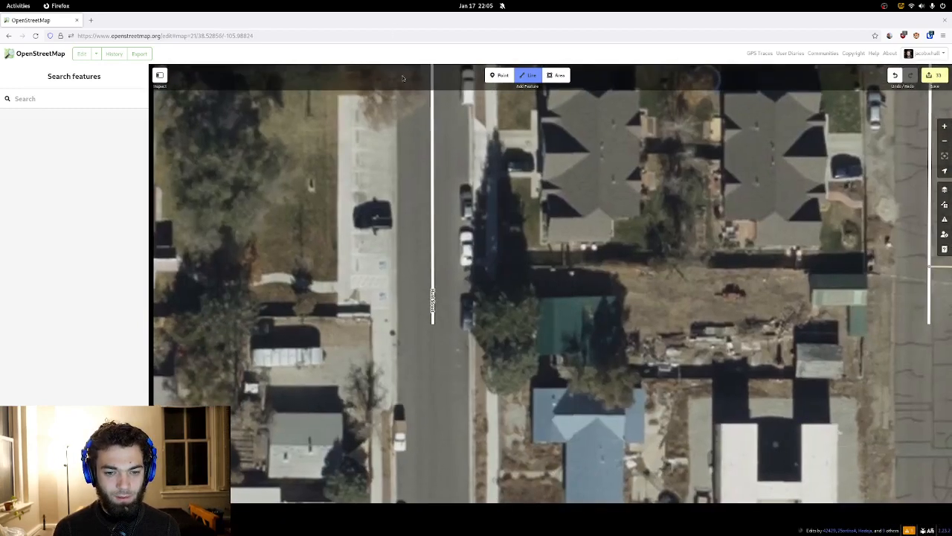
left_click_drag(370, 272, 365, 159)
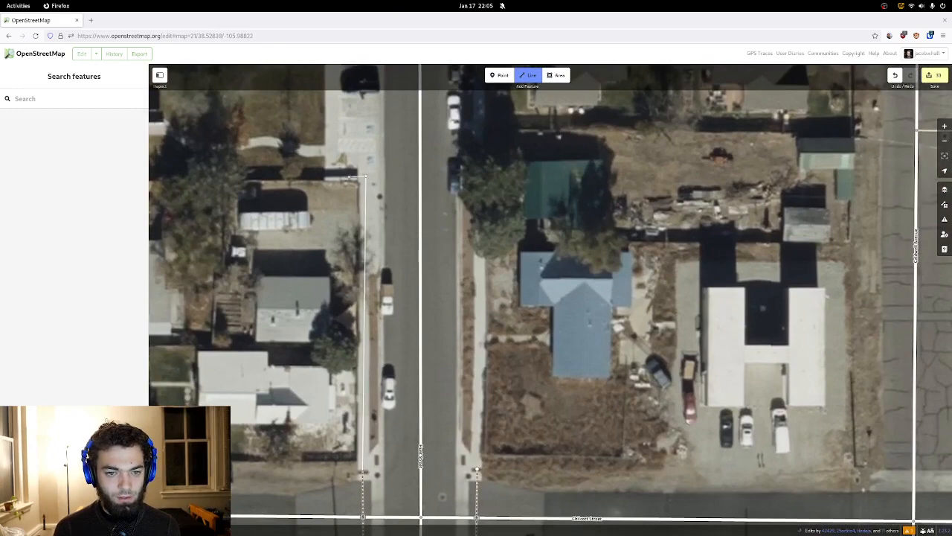
left_click(332, 175)
left_click_drag(333, 119, 343, 368)
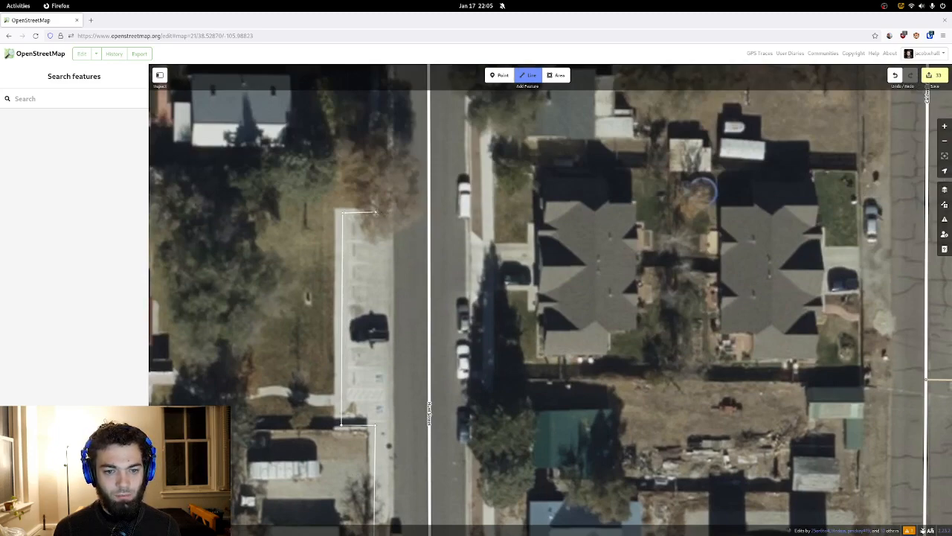
left_click(376, 212)
left_click_drag(377, 160, 382, 359)
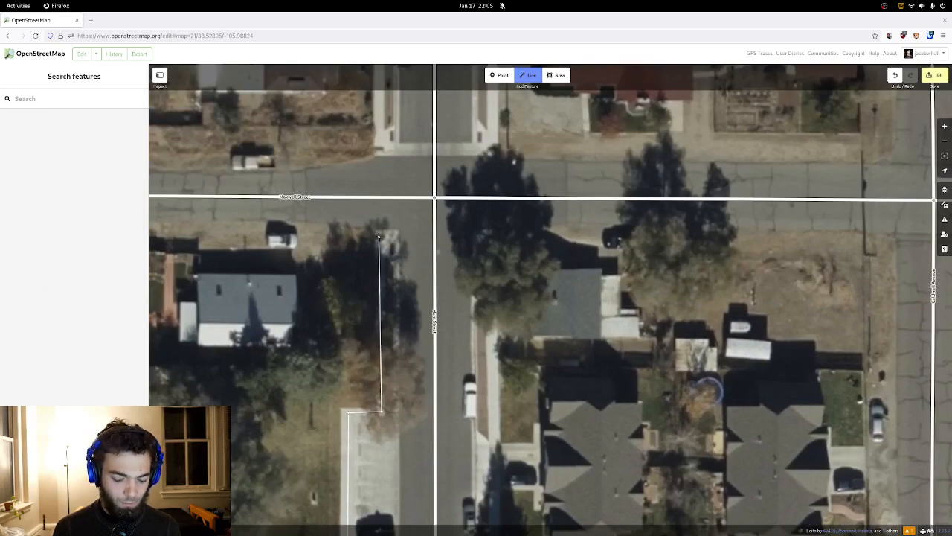
double_click(379, 237)
- Set the new line on Hunt Street's west side to the Sidewalk feature type
left_click_drag(348, 361, 355, 178)
left_click_drag(315, 281, 316, 254)
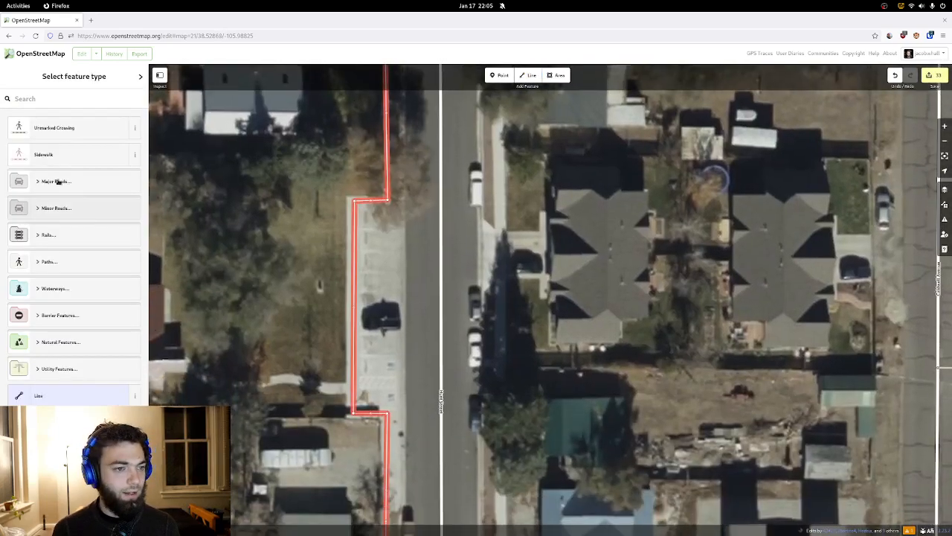
left_click(79, 154)
left_click(279, 209)
left_click_drag(279, 222, 283, 188)
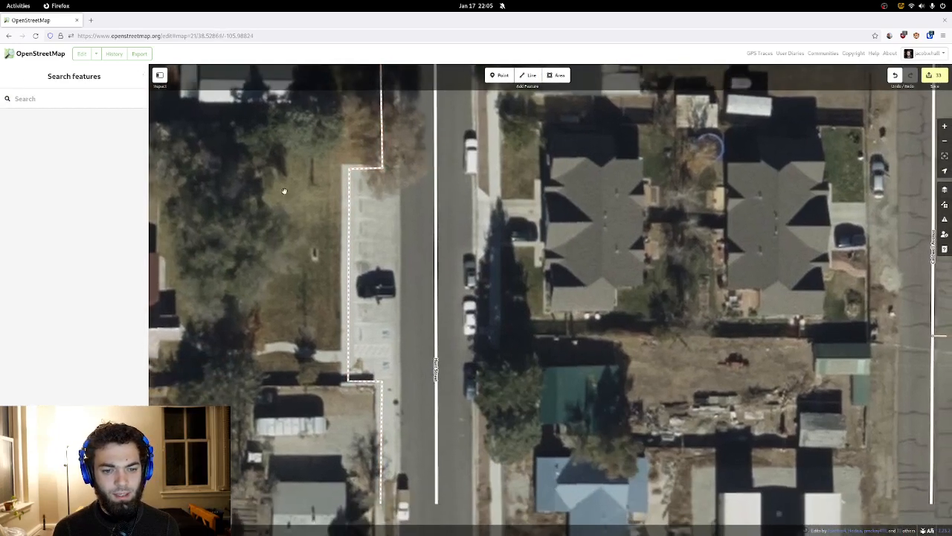
- Draw a four-cornered area over the paved parking bay between the west sidewalk and Hunt Street
left_click(558, 75)
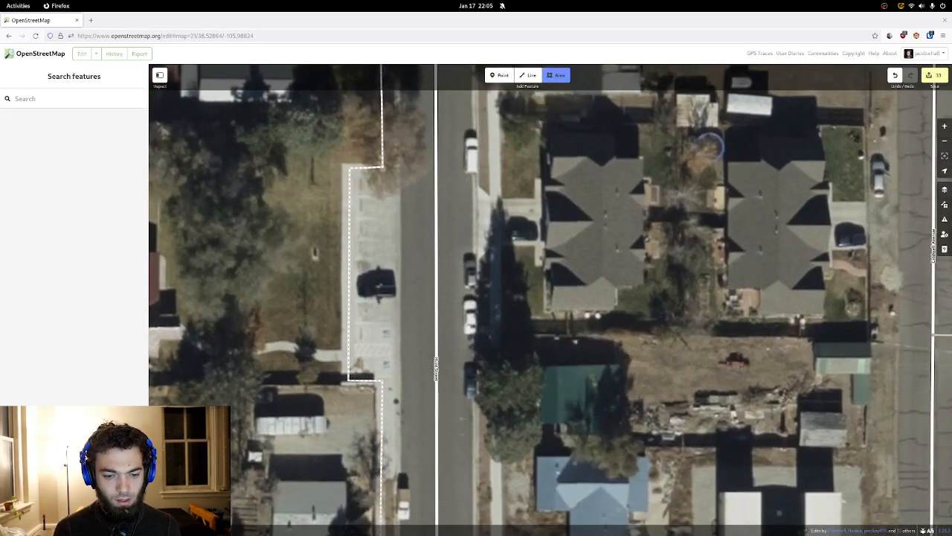
left_click(351, 377)
left_click(392, 373)
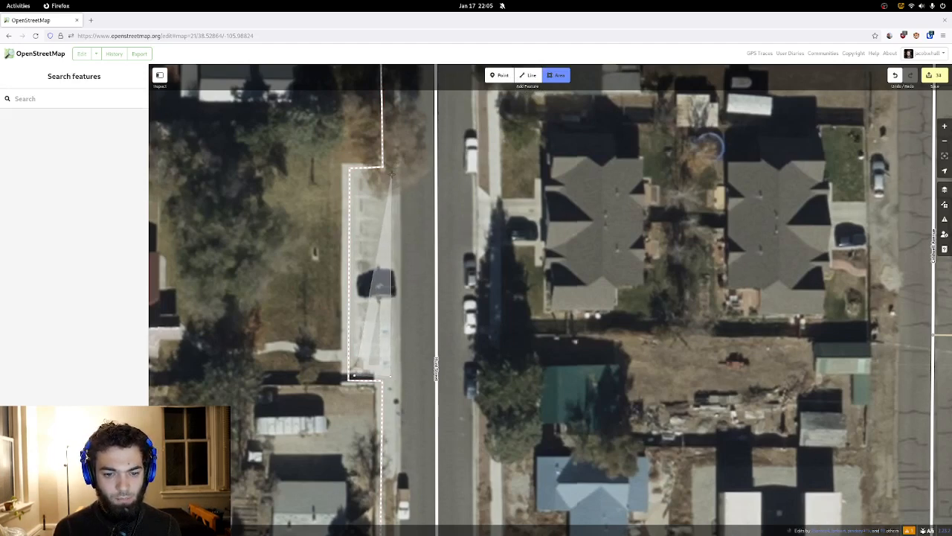
left_click(392, 174)
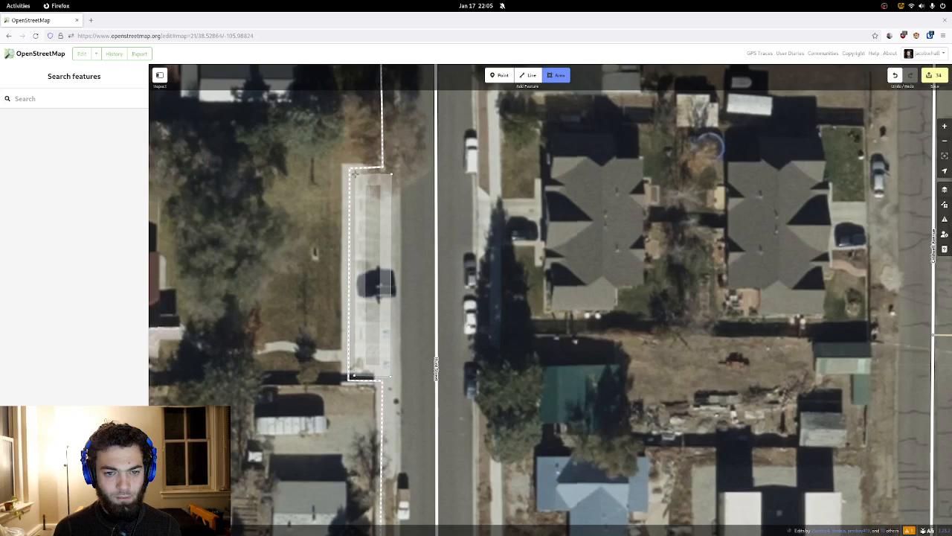
double_click(355, 174)
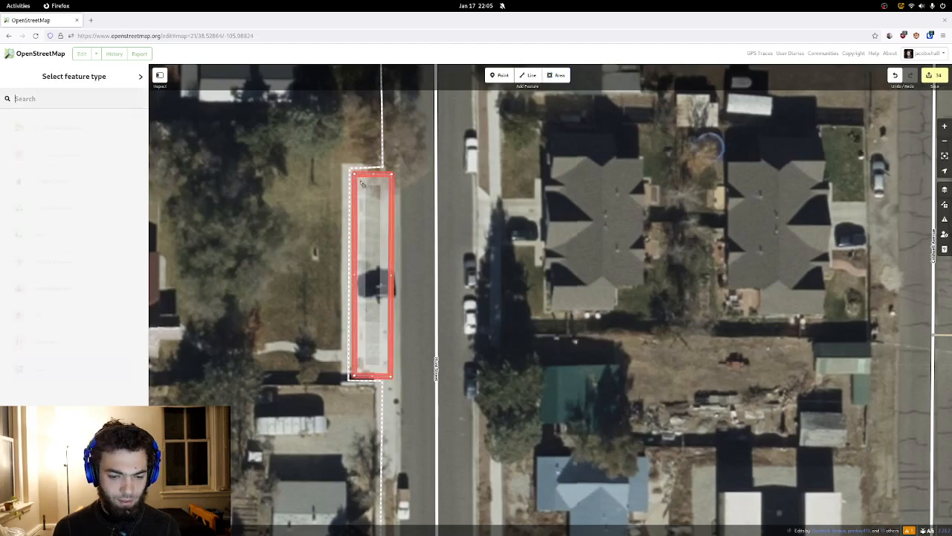
- Move the southeast corner of the parking bay area to fit the pavement edge in the imagery
left_click_drag(366, 358, 397, 275)
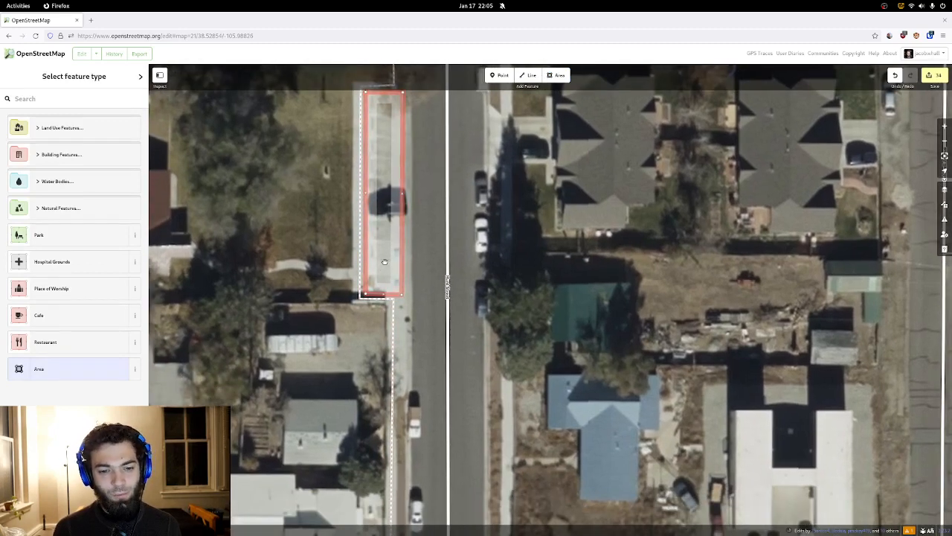
left_click_drag(392, 293, 386, 312)
left_click(394, 312)
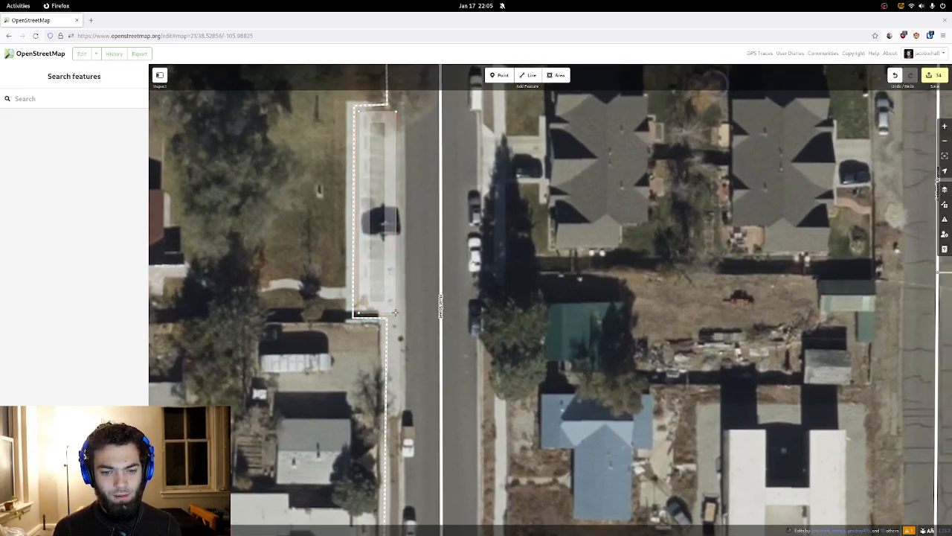
left_click(396, 313)
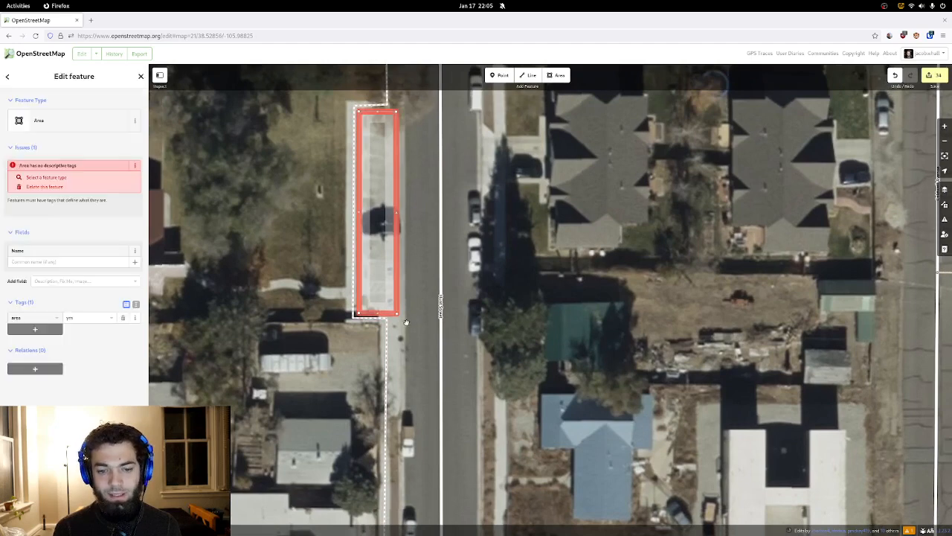
- Search the feature types for parking and set the bay area to Parking Lot
left_click(45, 117)
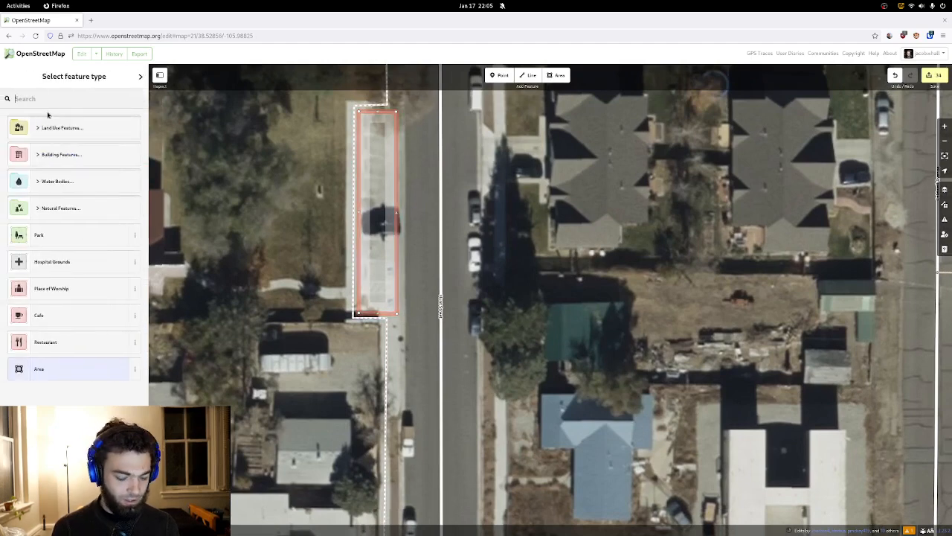
type("parking")
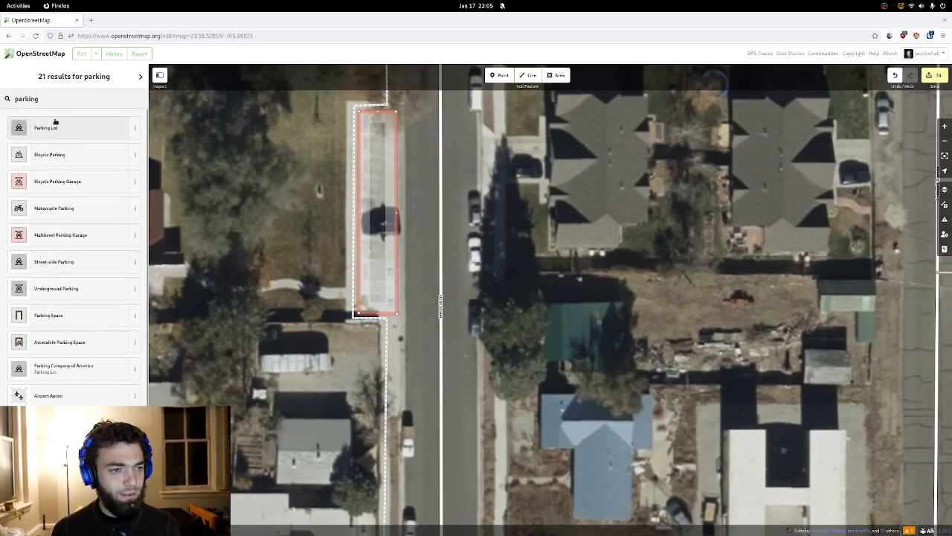
left_click(55, 125)
left_click(278, 245)
left_click_drag(299, 262, 295, 327)
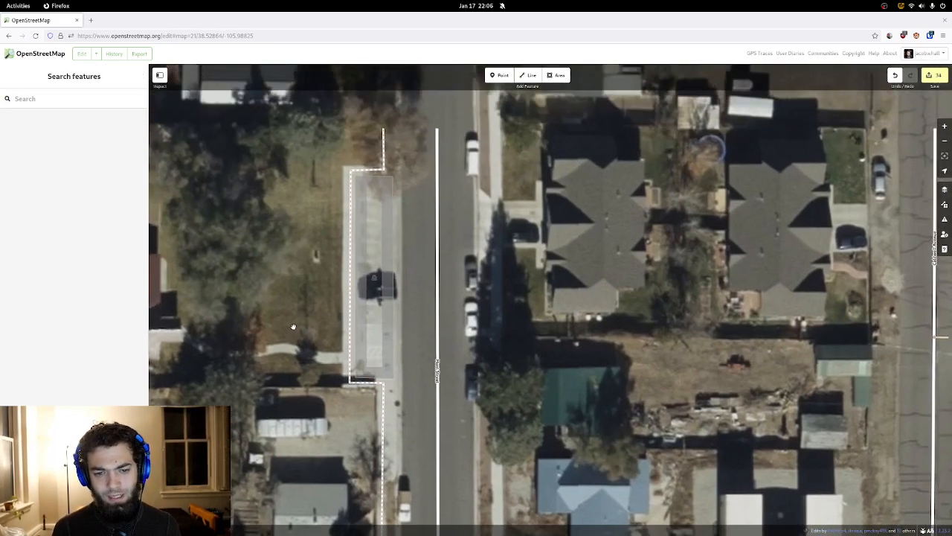
- Examine the aerial imagery of the house, trees and footpath west of the new parking lot
left_click_drag(324, 371, 407, 343)
left_click_drag(298, 328, 381, 313)
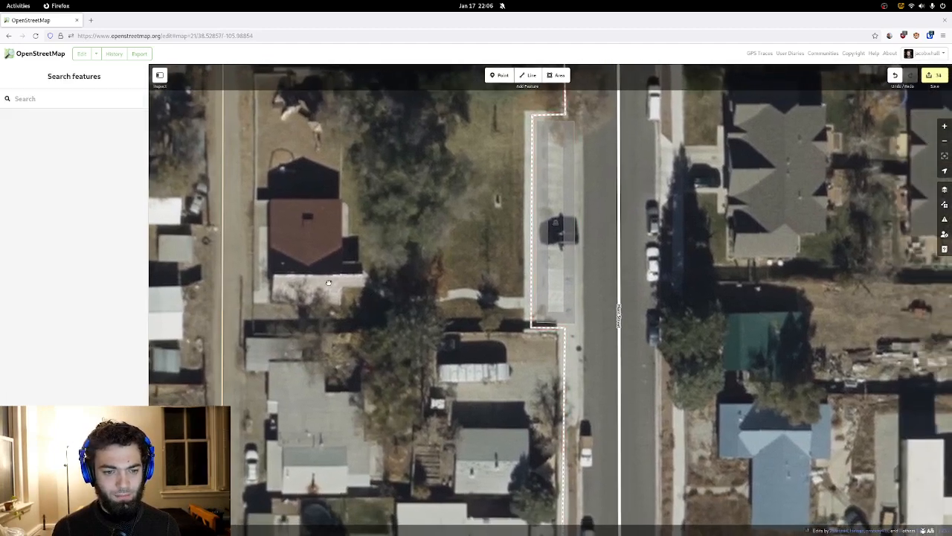
left_click_drag(328, 282, 305, 296)
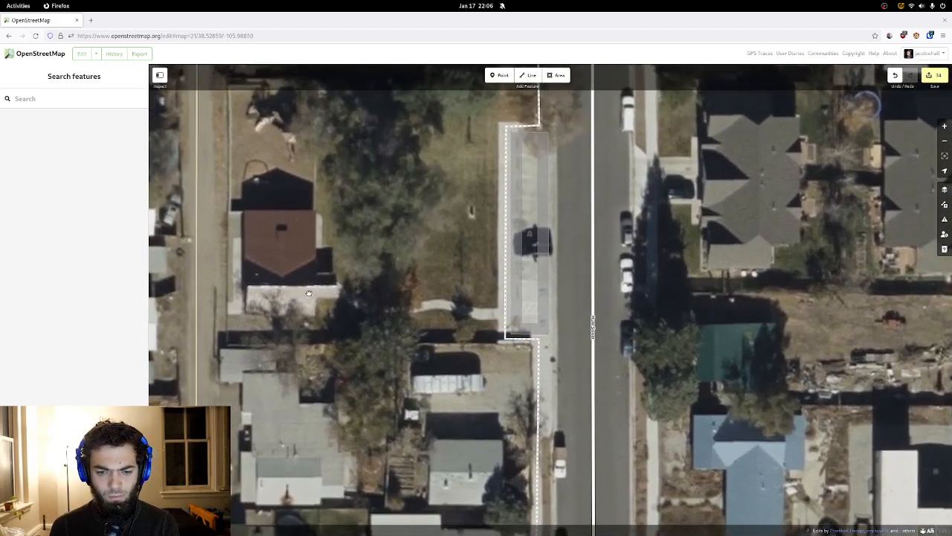
left_click_drag(425, 287, 465, 334)
left_click_drag(342, 332, 370, 323)
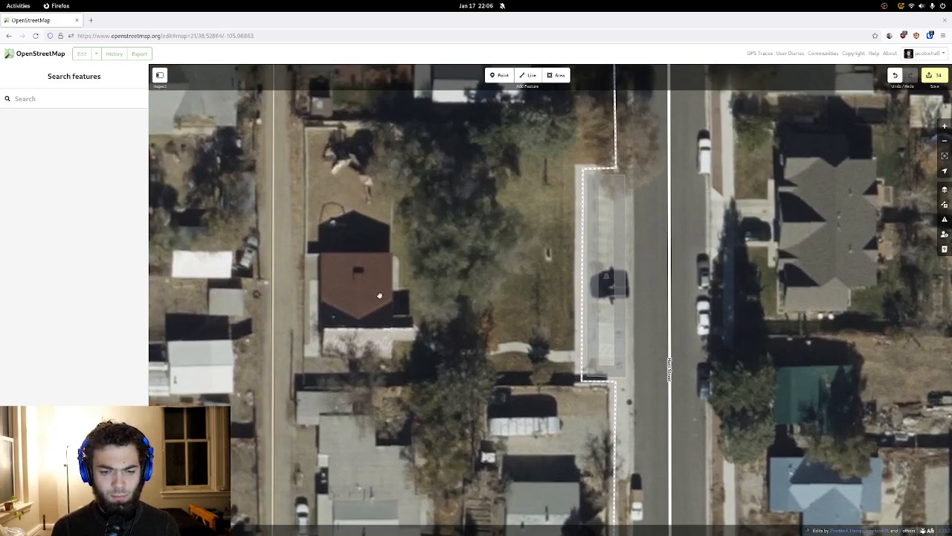
left_click_drag(379, 295, 359, 384)
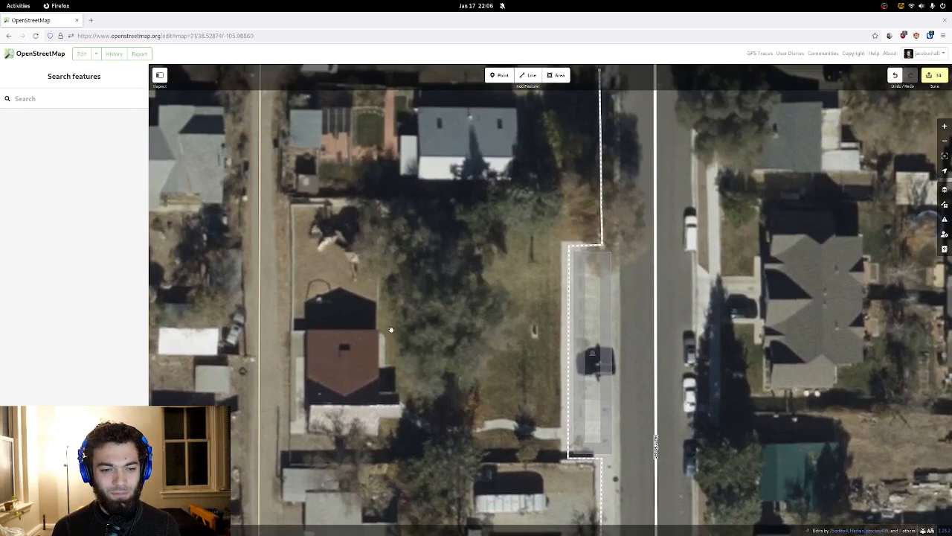
left_click_drag(390, 330, 333, 283)
left_click_drag(385, 362, 334, 305)
left_click_drag(362, 335, 342, 310)
left_click_drag(397, 185, 480, 171)
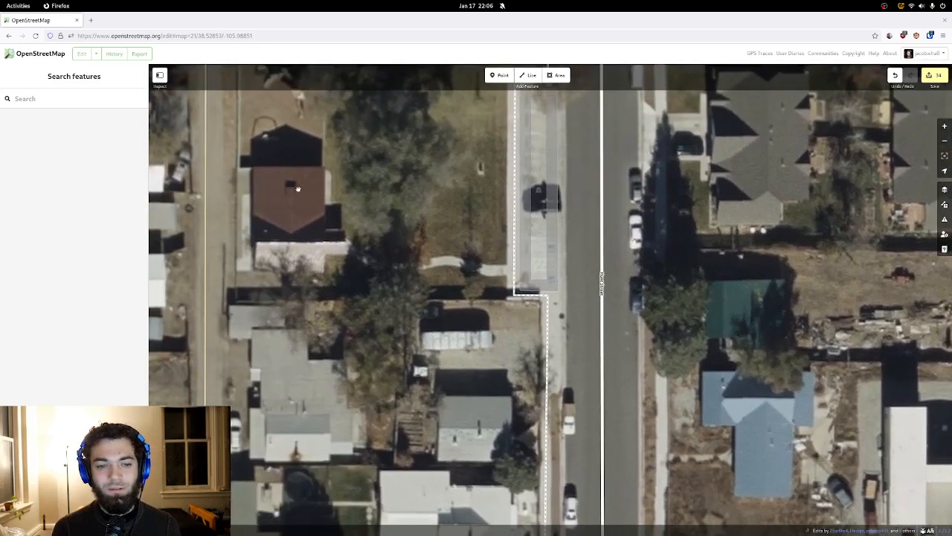
mouse_move(328, 208)
left_mouse_down()
mouse_move(379, 241)
mouse_move(389, 216)
mouse_move(384, 285)
mouse_move(329, 191)
left_mouse_up()
left_click_drag(408, 257, 443, 265)
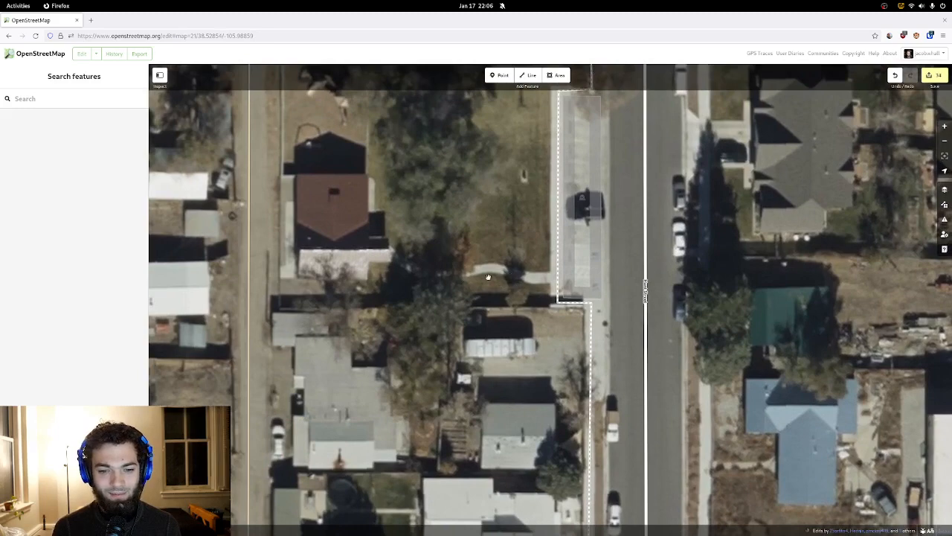
- Draw a line along Hunt Street's east side from the Chilcott Street crossing north to just south of Maxwell Street
left_click_drag(484, 367, 412, 172)
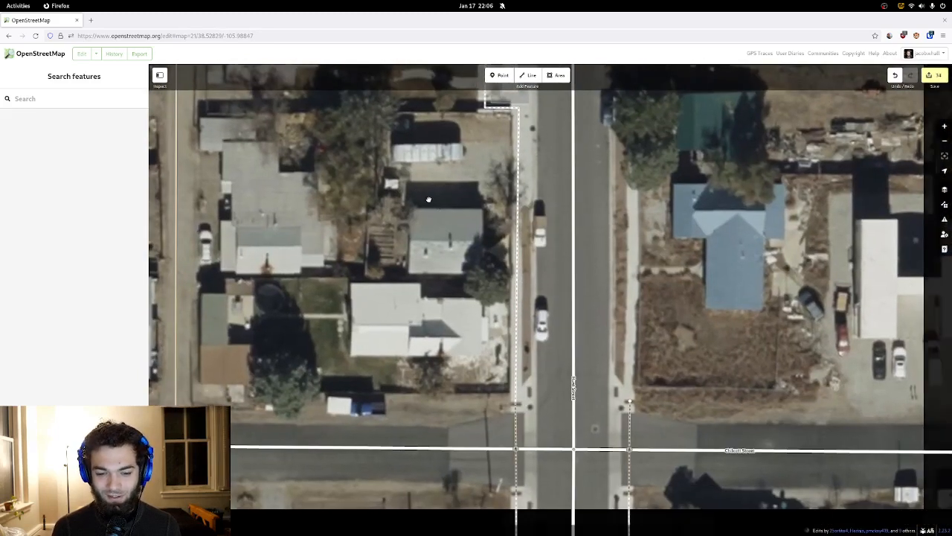
left_click_drag(748, 294, 647, 322)
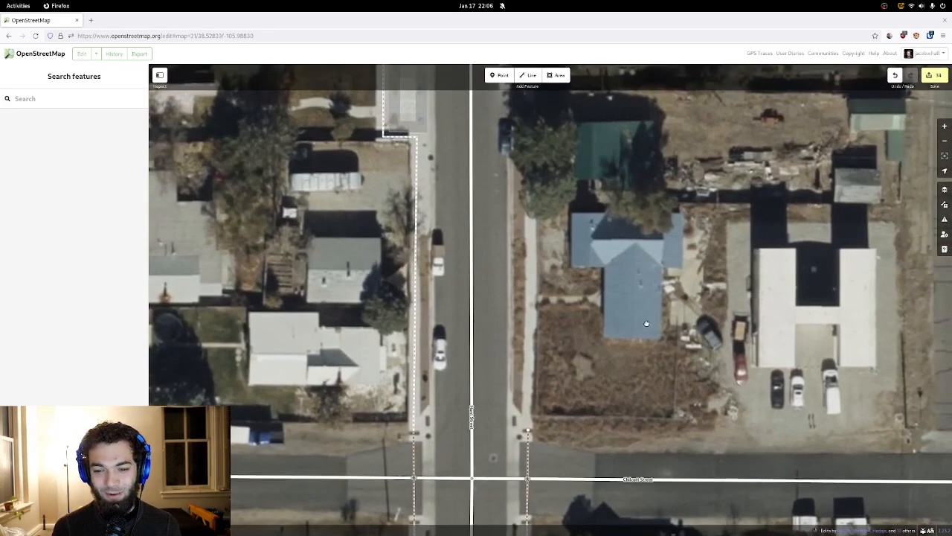
left_click_drag(511, 303, 485, 248)
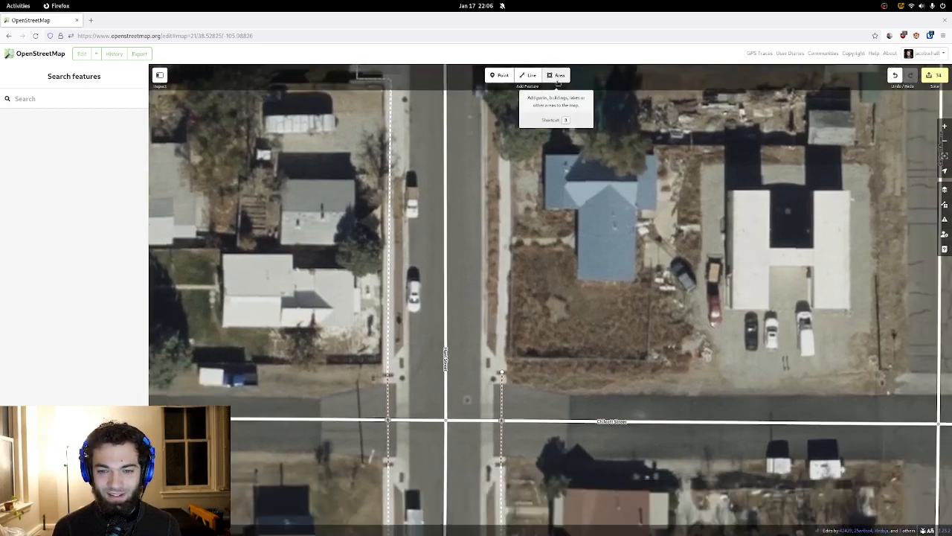
left_click(528, 75)
left_click(502, 372)
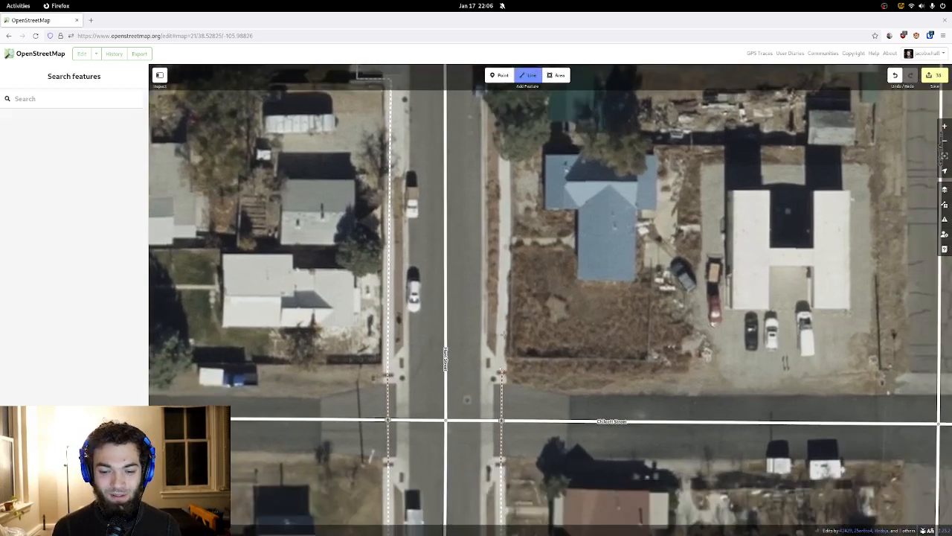
left_click_drag(504, 141, 470, 442)
left_click_drag(447, 179, 435, 323)
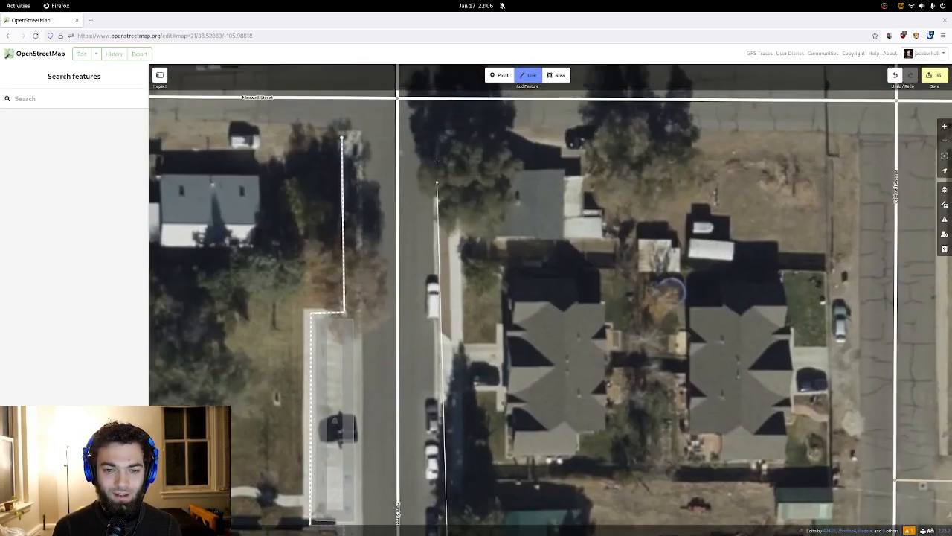
left_click_drag(439, 156, 439, 244)
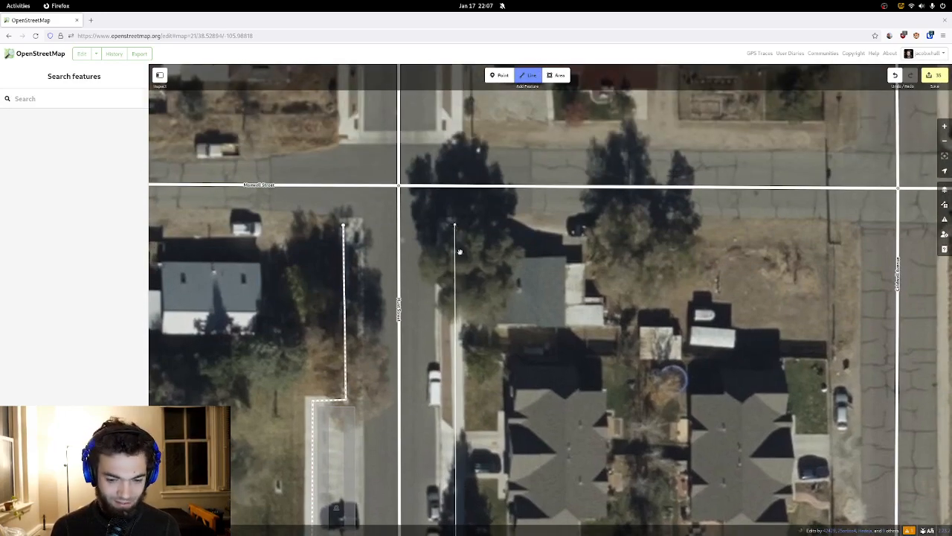
double_click(454, 224)
- Bend the middle of the new line on Hunt Street's east side to follow the sidewalk in the imagery
left_click_drag(444, 347, 426, 141)
left_click(439, 273)
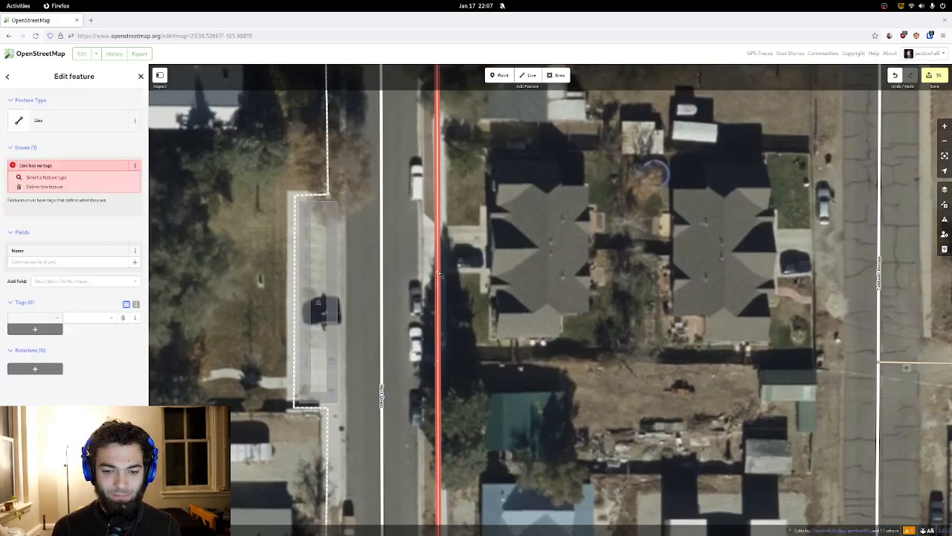
key("Escape")
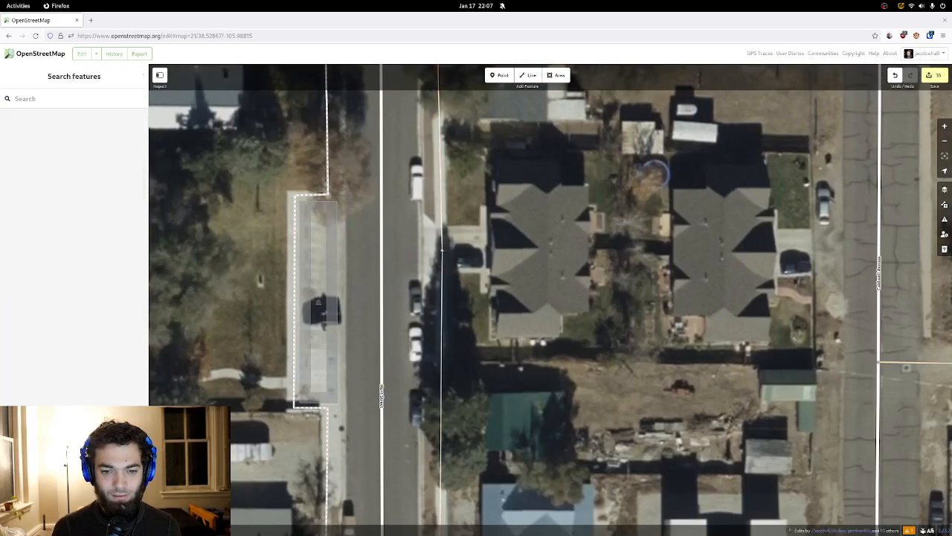
left_click(441, 252)
left_click_drag(477, 427, 422, 160)
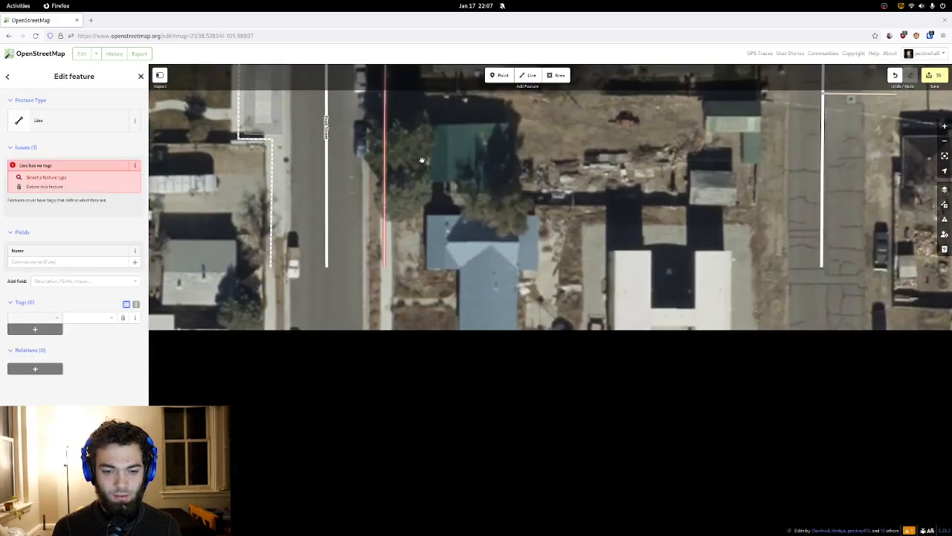
scroll(422, 160, "down", 2)
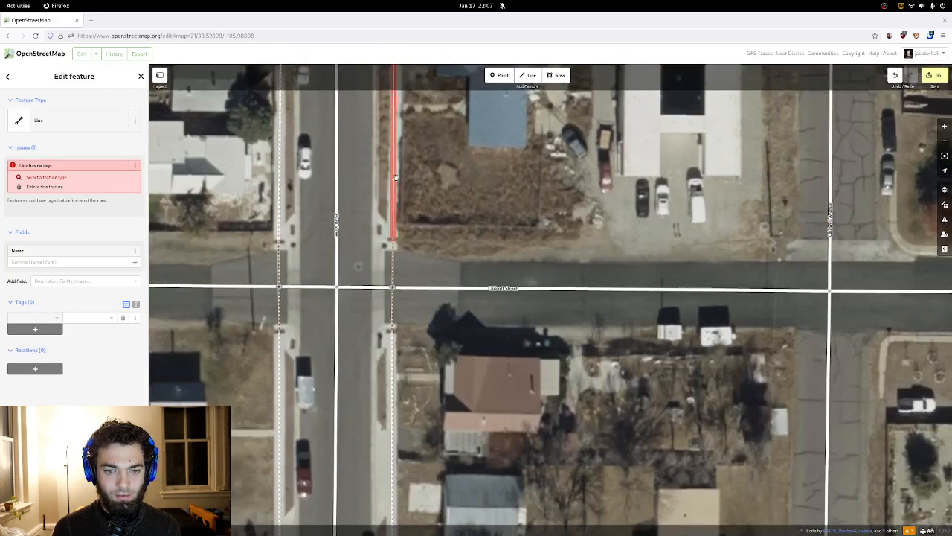
key("Escape")
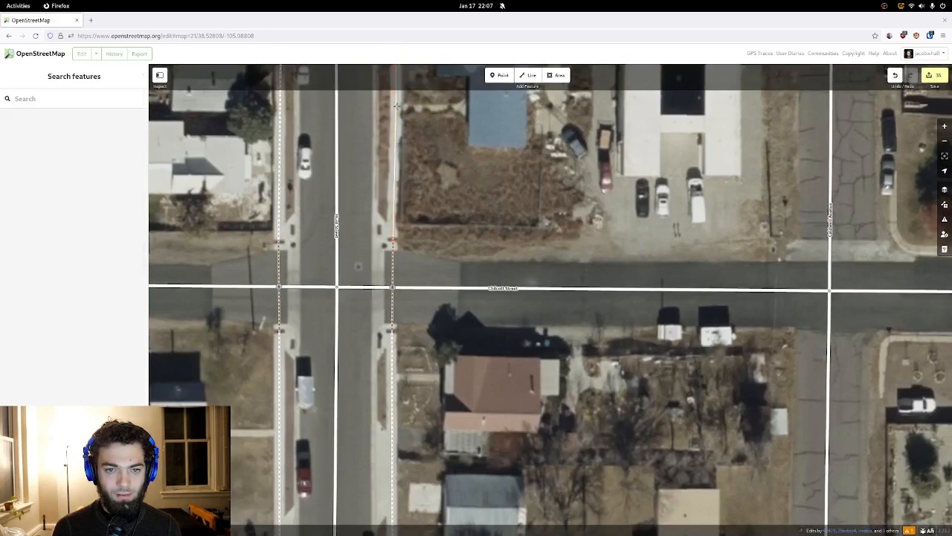
- Set the new line on Hunt Street's east side north of Chilcott Street to the Sidewalk feature type
left_click(397, 107)
left_click_drag(427, 167, 464, 202)
left_click(74, 129)
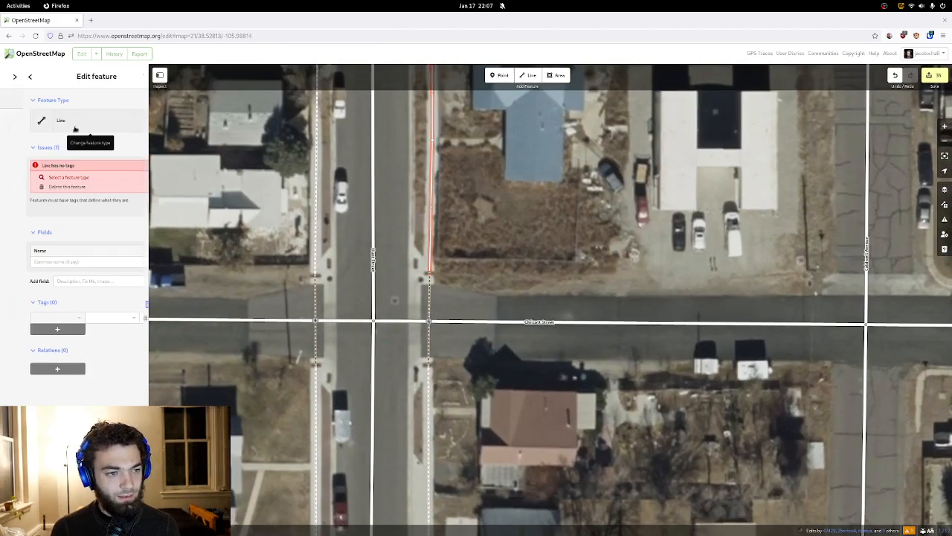
left_click(74, 128)
key("Escape")
- Add an Unmarked Crossing over Hunt Street just south of Chilcott Street, joining the west and east sidewalks
left_click_drag(449, 239, 465, 142)
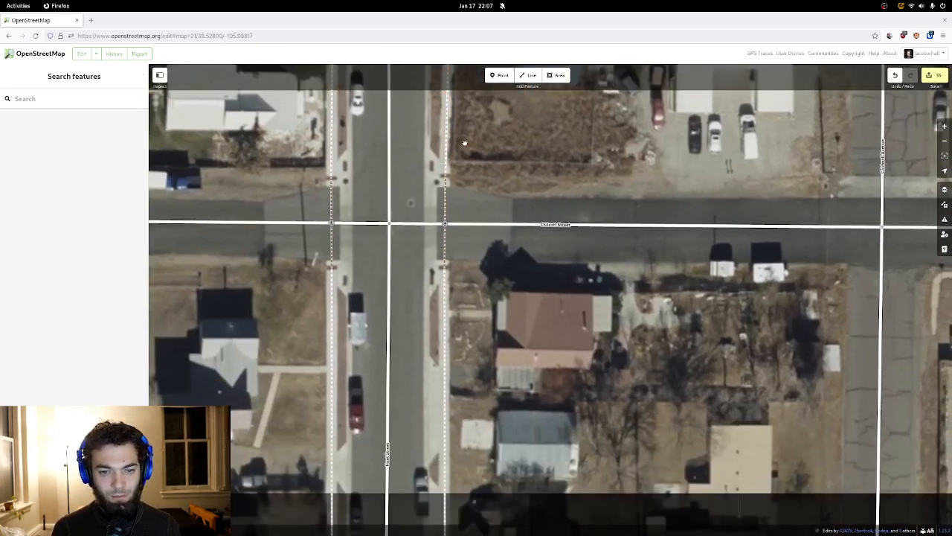
left_click(529, 75)
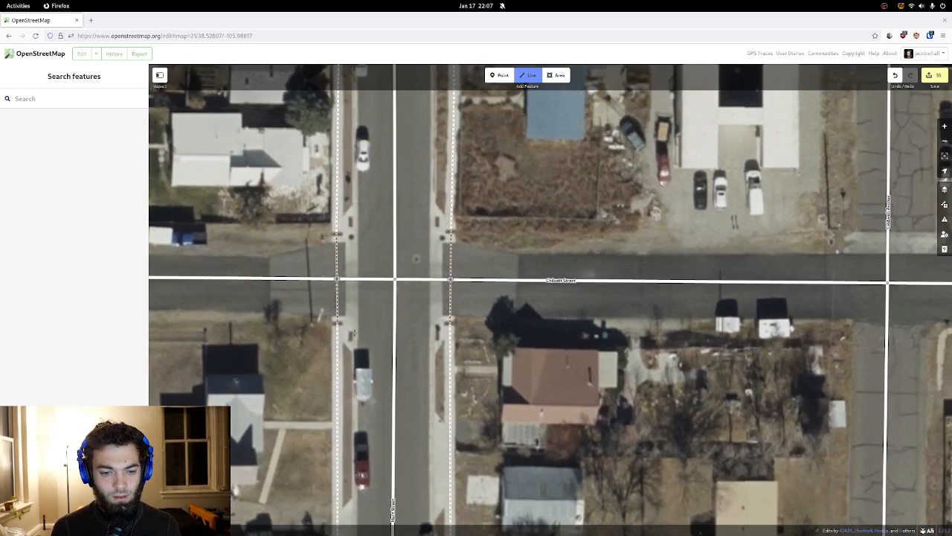
left_click(338, 335)
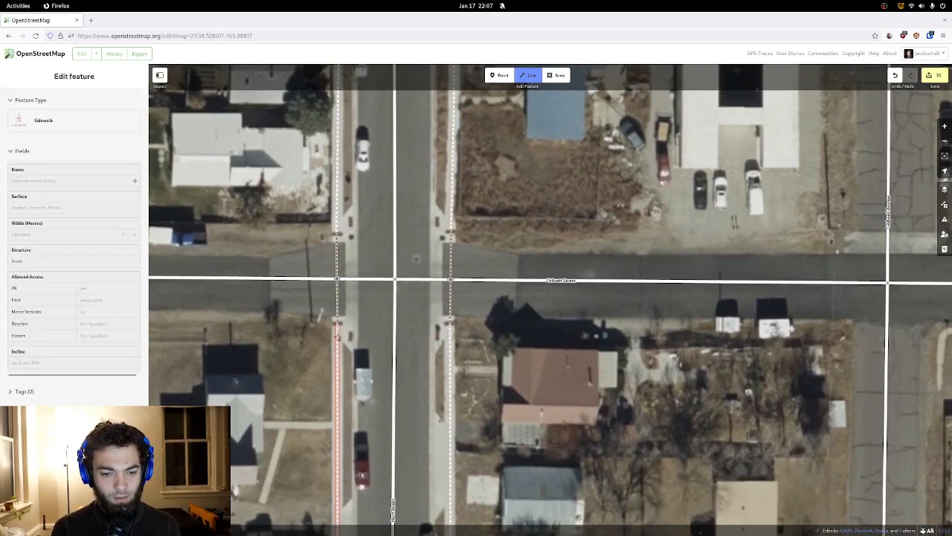
double_click(450, 336)
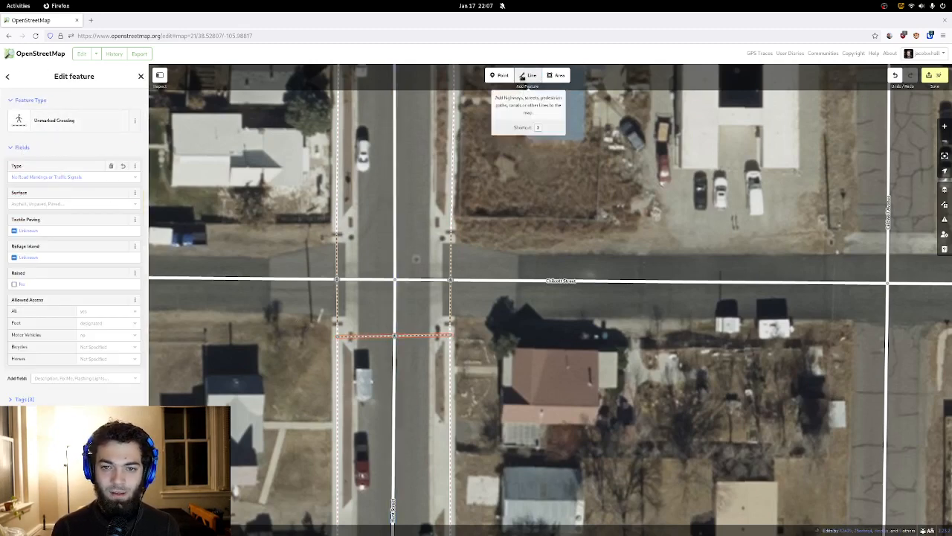
- Add an Unmarked Crossing over Hunt Street just north of Chilcott Street, joining the west and east sidewalks
left_click(528, 75)
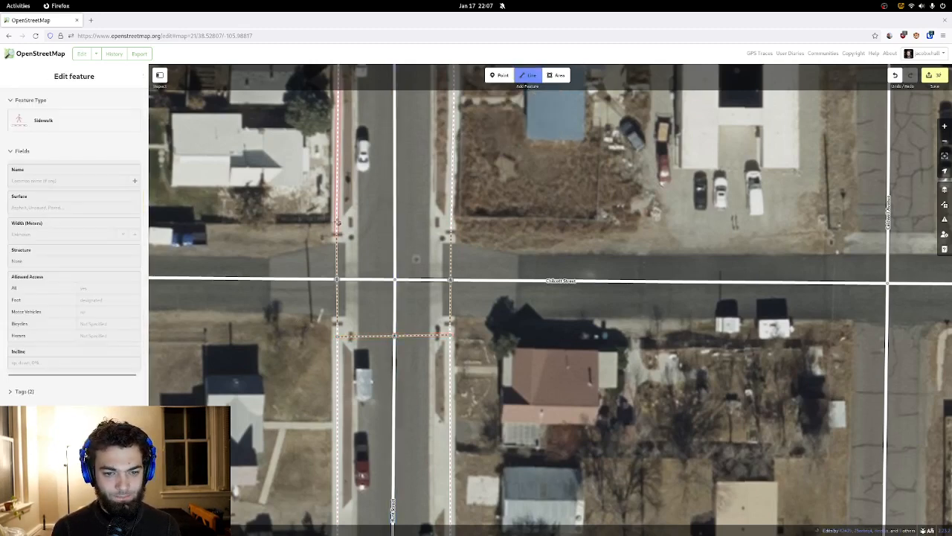
left_click(336, 221)
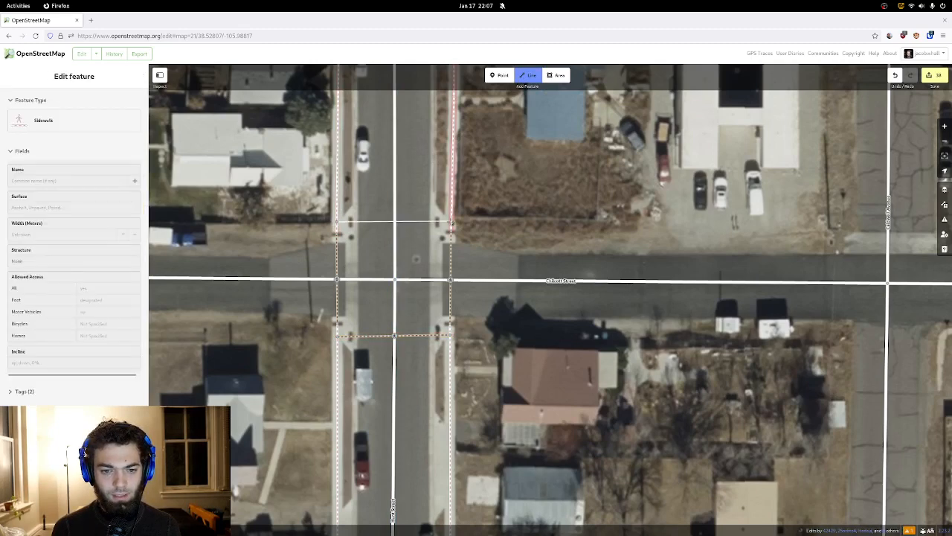
left_click(452, 222)
left_click(452, 222)
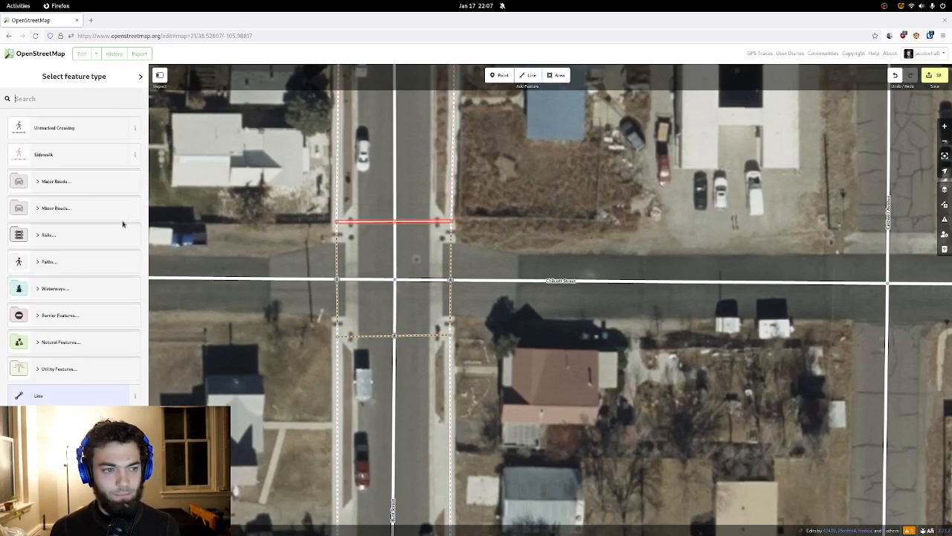
left_click(105, 127)
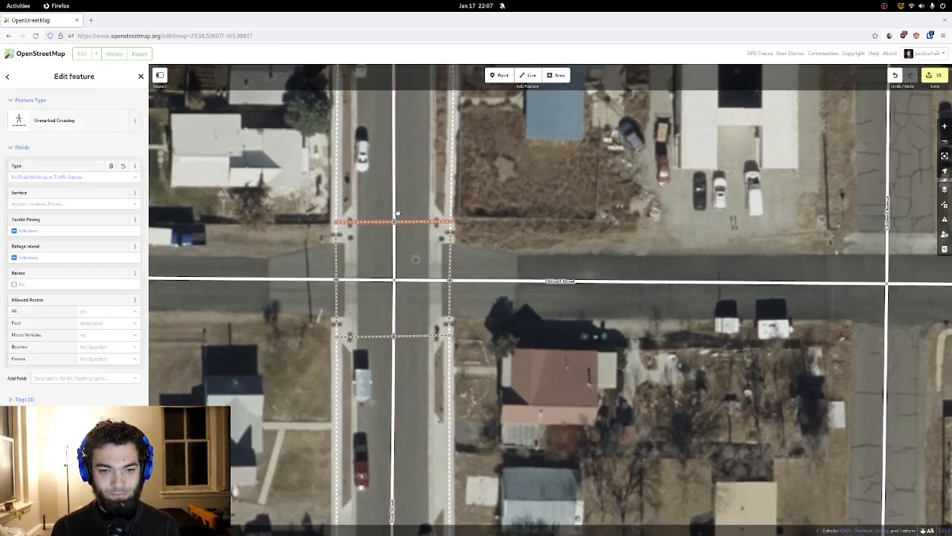
- Add an Unmarked Crossing over Maxwell Street on Hunt Street's east side, ending at the east sidewalk's north end
left_click_drag(396, 212, 393, 309)
left_click_drag(409, 153, 376, 424)
left_click_drag(385, 193, 393, 410)
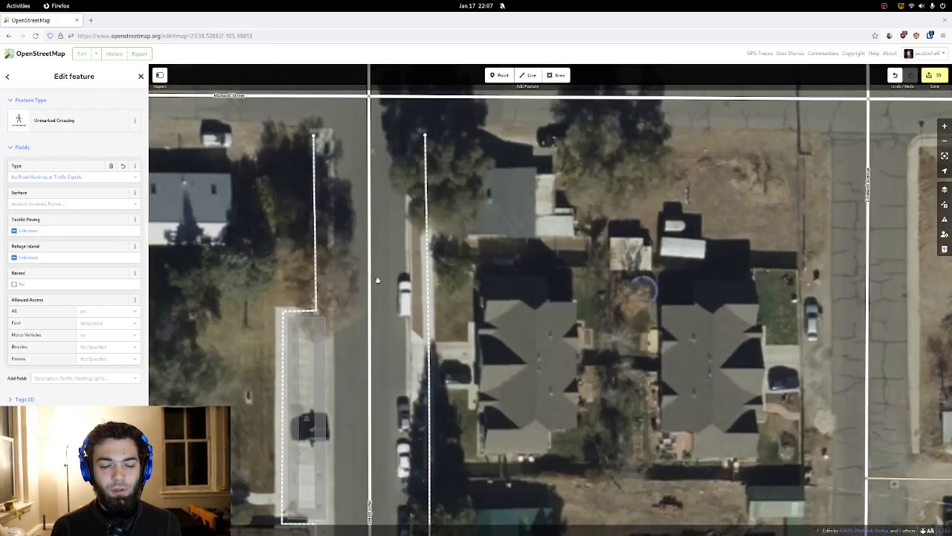
left_click_drag(381, 261, 394, 332)
left_click_drag(383, 228, 401, 331)
left_click_drag(370, 255, 387, 272)
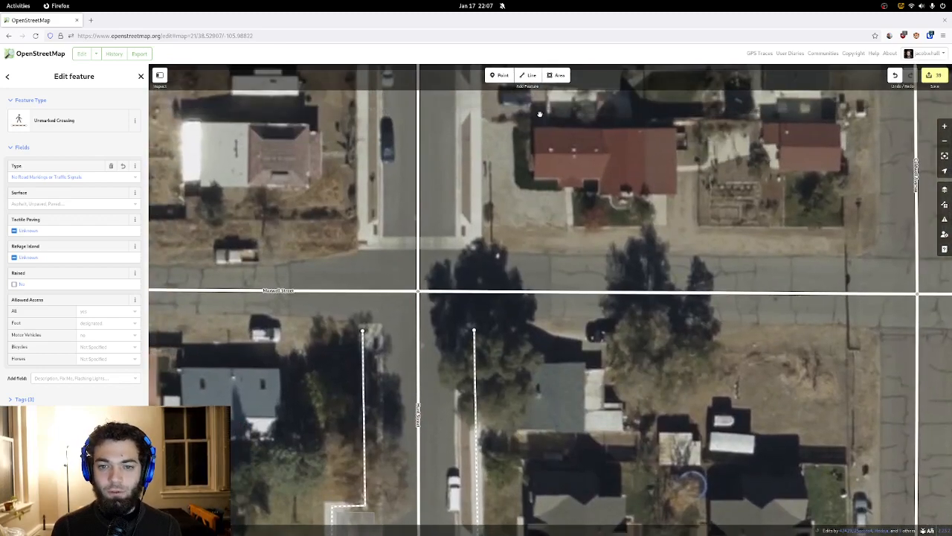
left_click(528, 75)
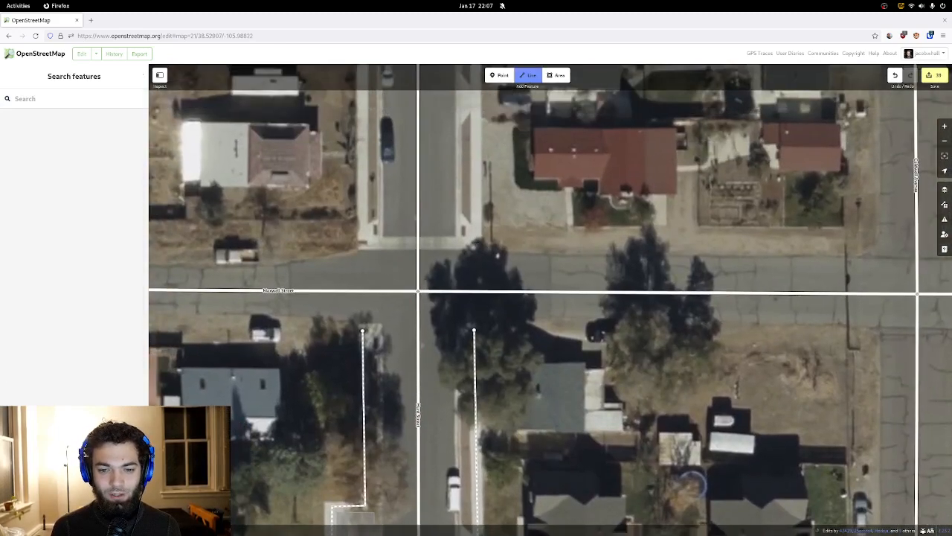
left_click(475, 244)
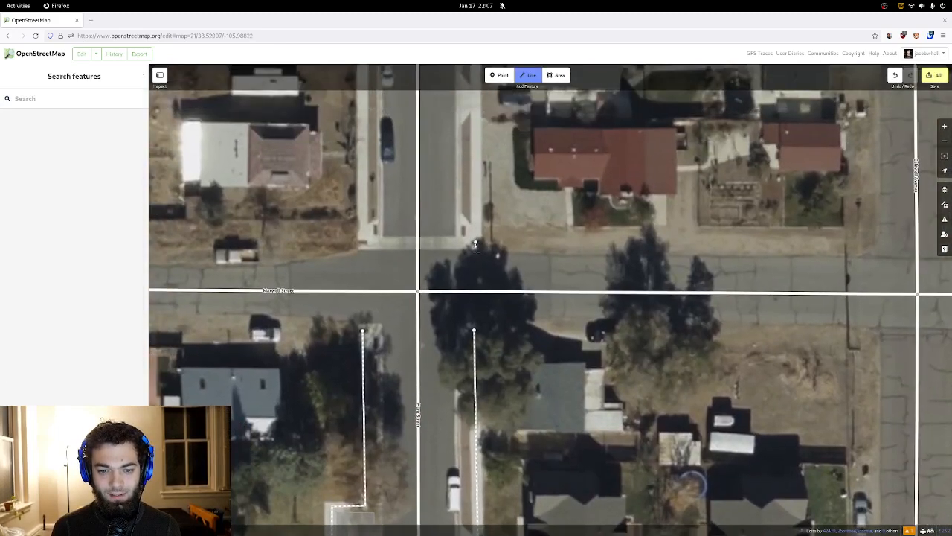
left_click(474, 329)
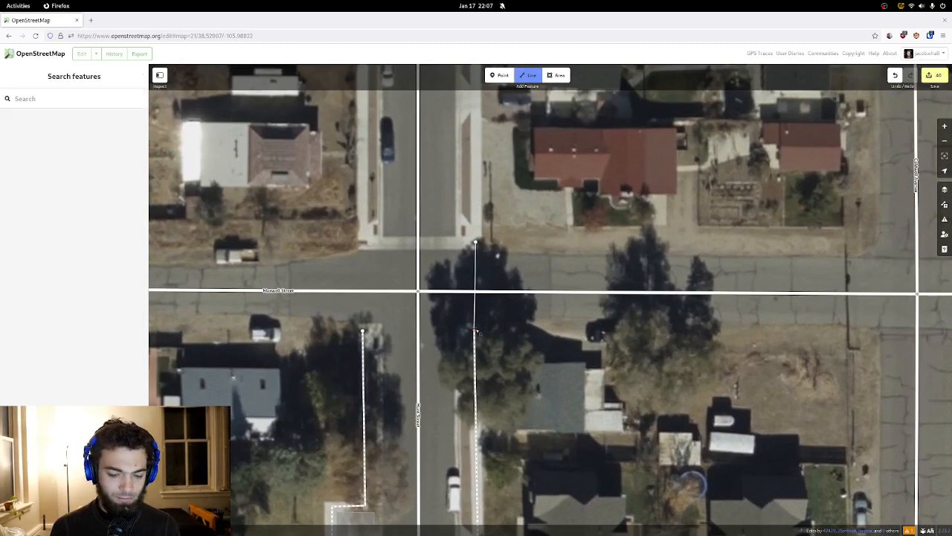
left_click(475, 329)
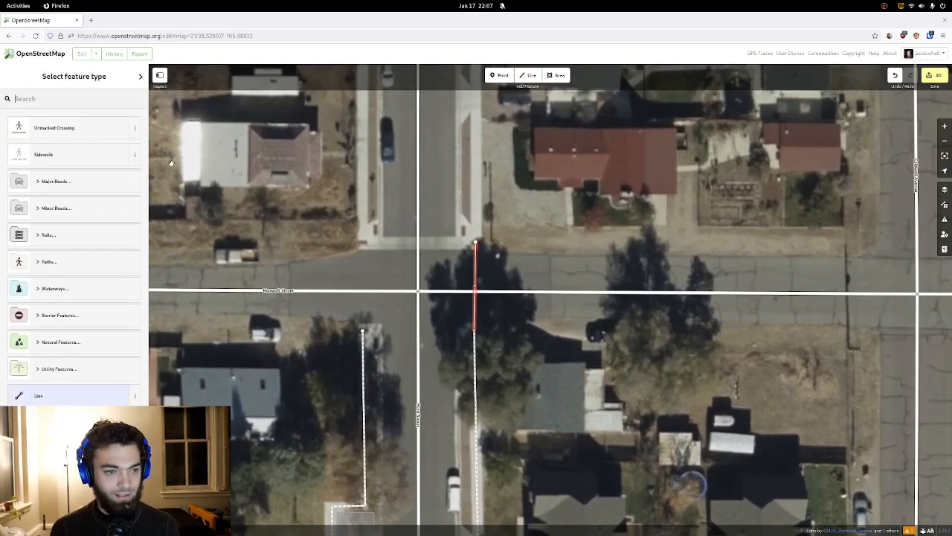
left_click(85, 134)
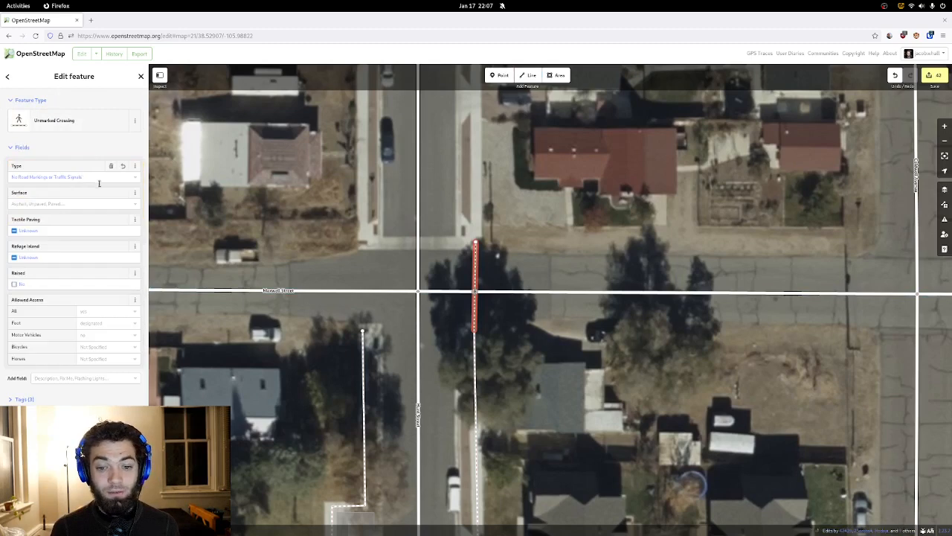
- Add an Unmarked Crossing over Maxwell Street on Hunt Street's west side and connect it to Maxwell Street
left_click(528, 75)
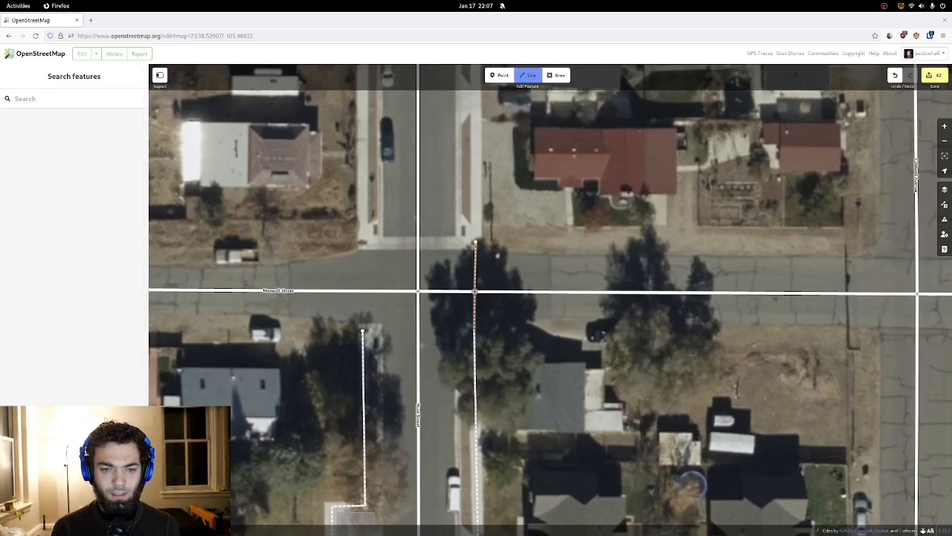
left_click(362, 243)
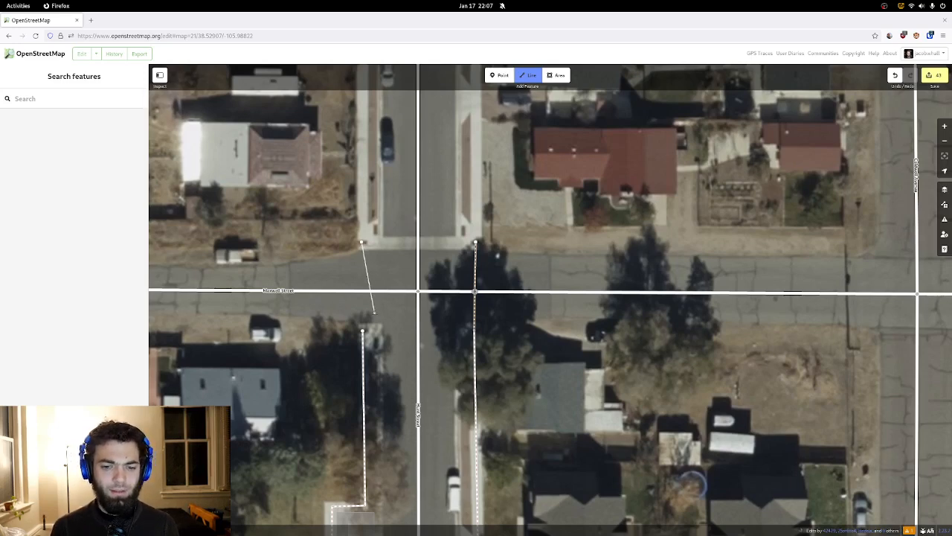
left_click(363, 330)
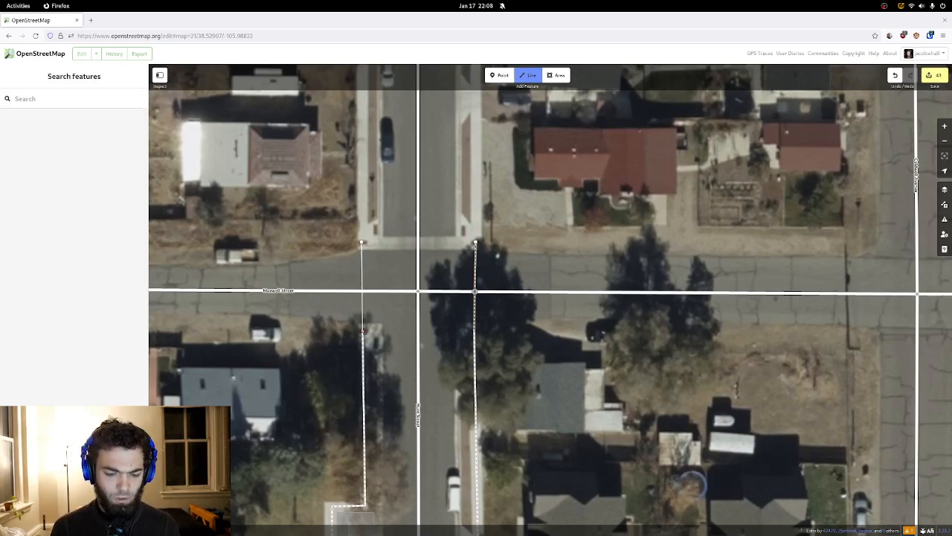
left_click(363, 330)
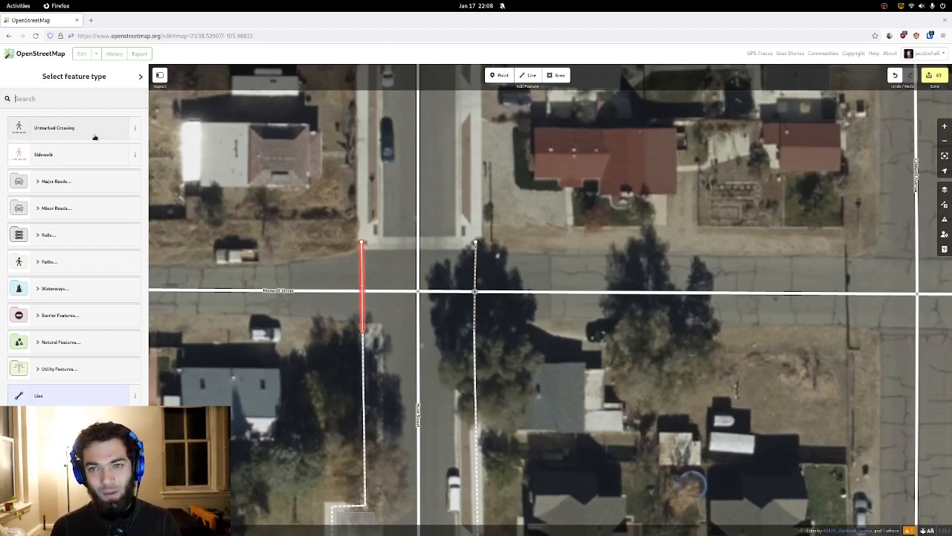
left_click(64, 124)
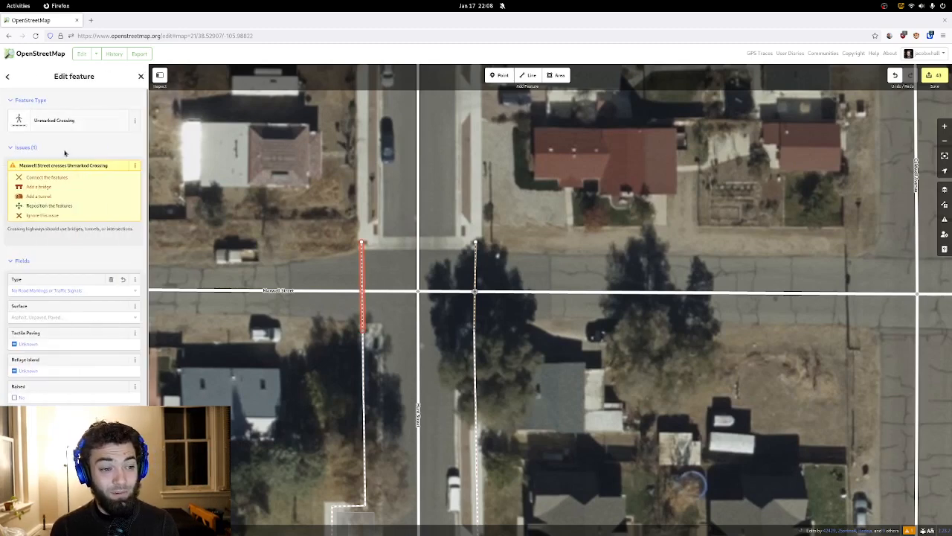
left_click(72, 176)
- Draw a Sidewalk along Hunt Street's west side from the Maxwell Street crossing north to the Dodge Street crossing
left_click_drag(303, 181, 341, 278)
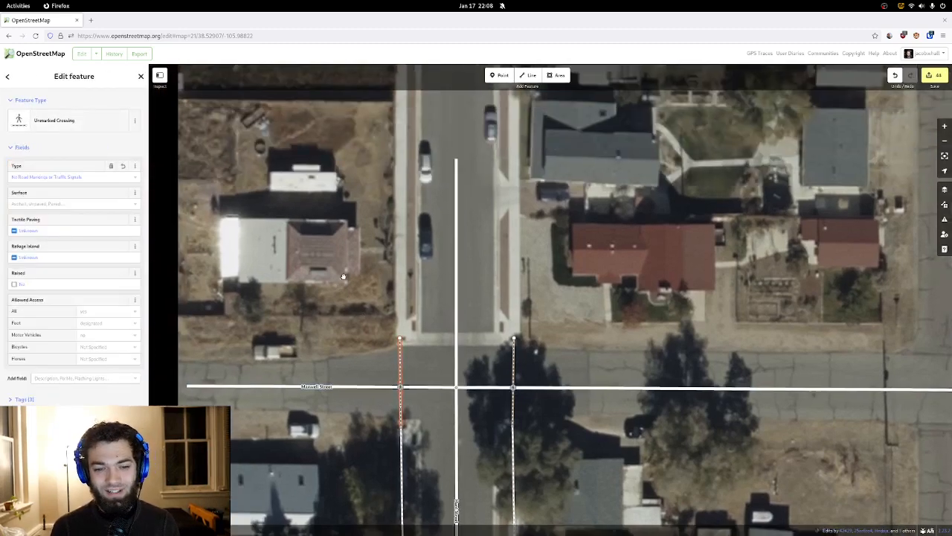
left_click(532, 75)
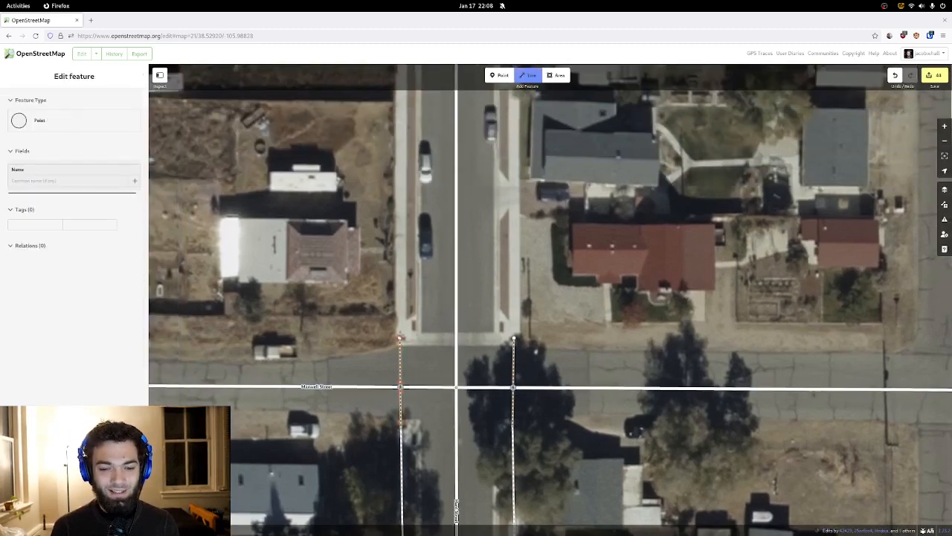
left_click(400, 337)
left_click_drag(406, 193, 412, 434)
left_click_drag(379, 244, 392, 401)
left_click_drag(456, 228, 428, 359)
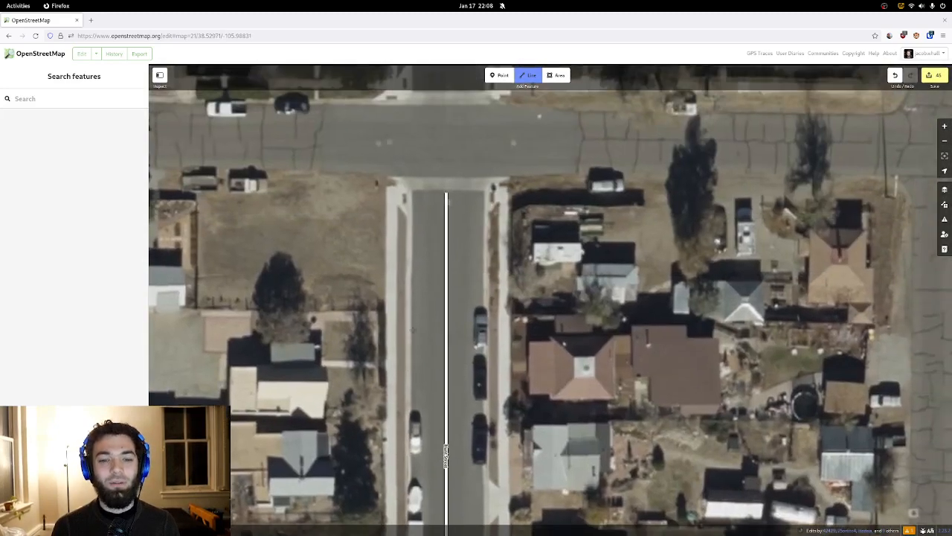
left_click(390, 140)
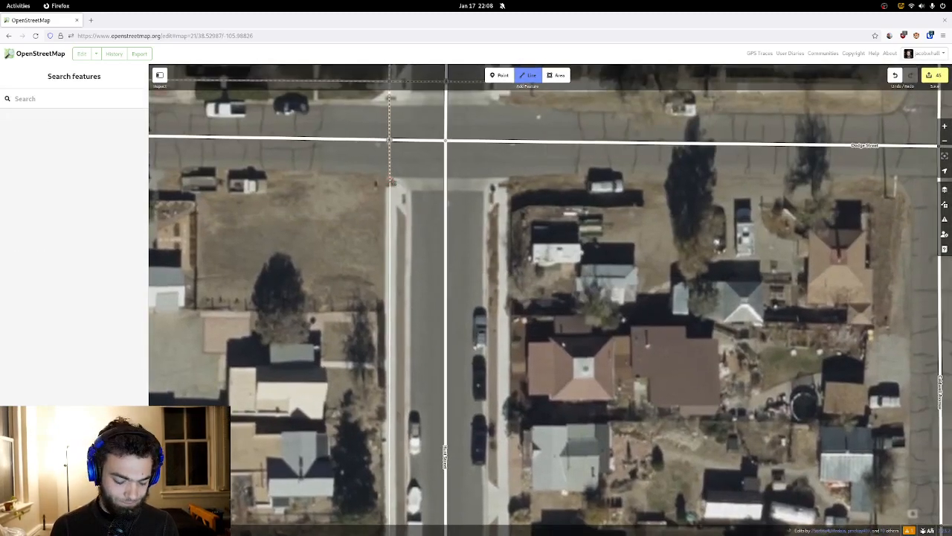
left_click(390, 140)
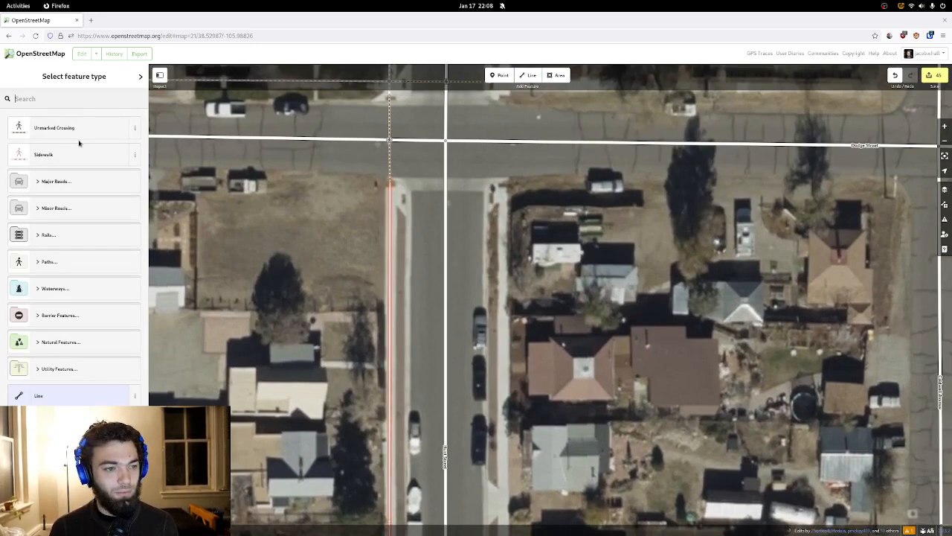
left_click(104, 153)
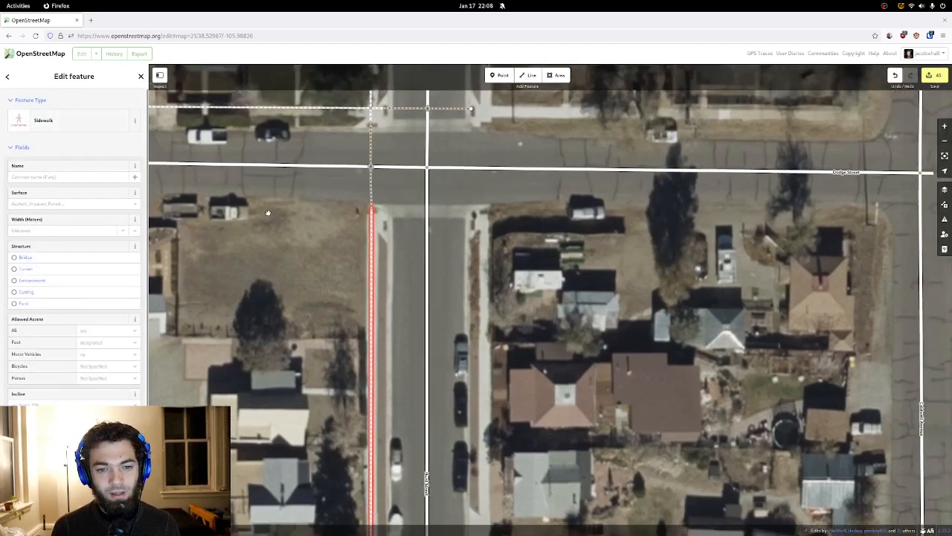
- Draw a Sidewalk along Hunt Street's east side from just south of Dodge Street down to the Maxwell Street crossing
key("2")
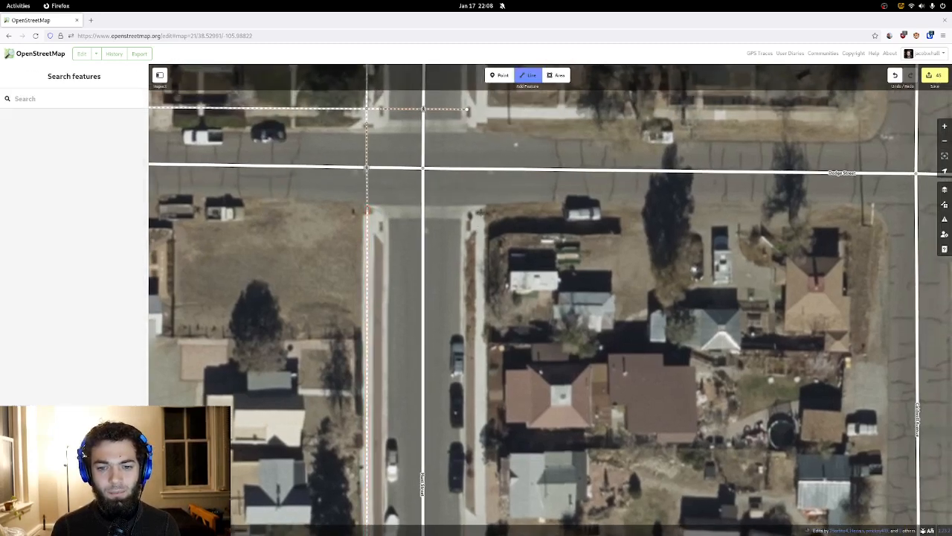
left_click(481, 212)
left_click_drag(459, 334, 415, 219)
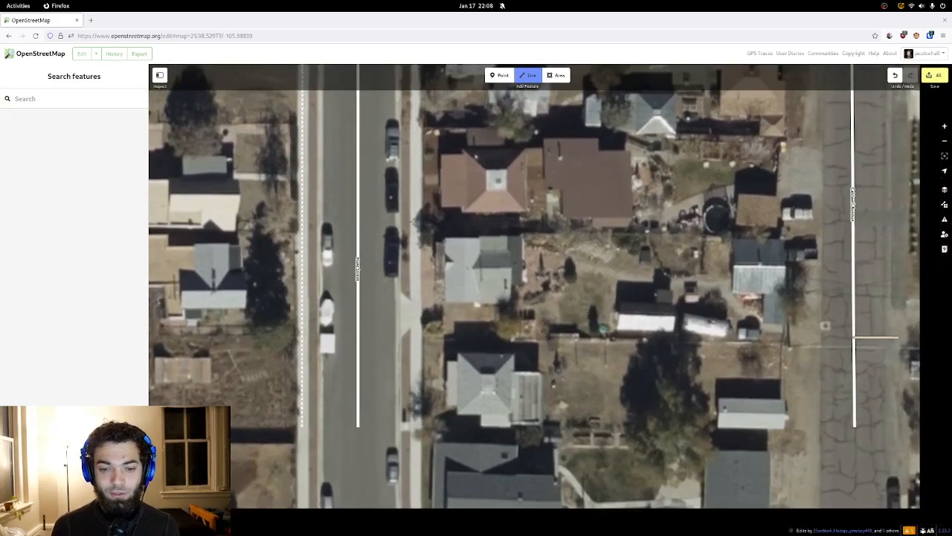
left_click_drag(417, 276, 418, 222)
left_click_drag(418, 335, 400, 213)
left_click_drag(402, 305, 394, 208)
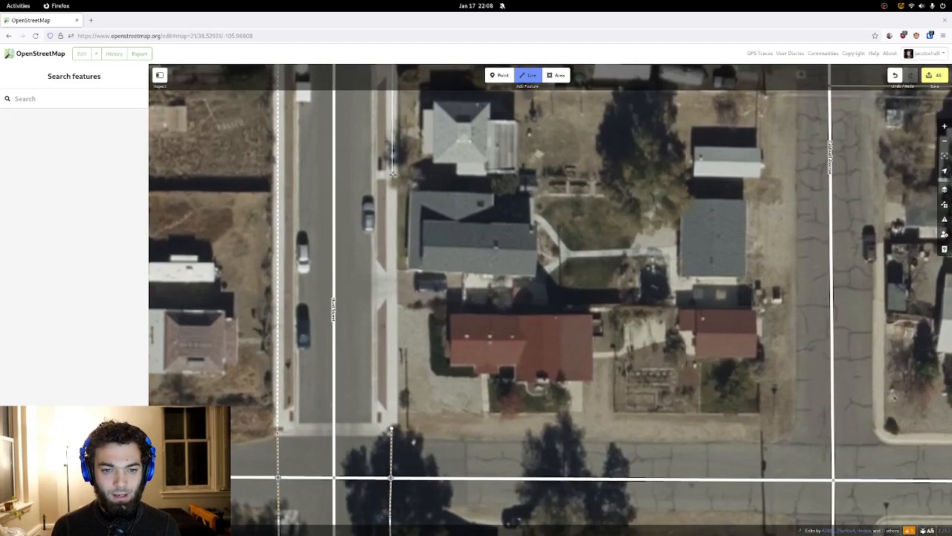
left_click_drag(389, 301, 391, 205)
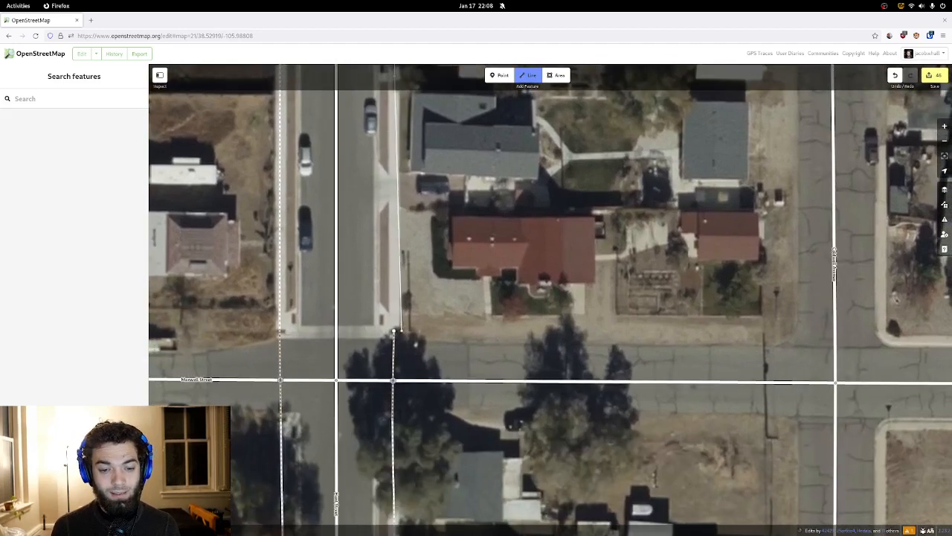
left_click(394, 332)
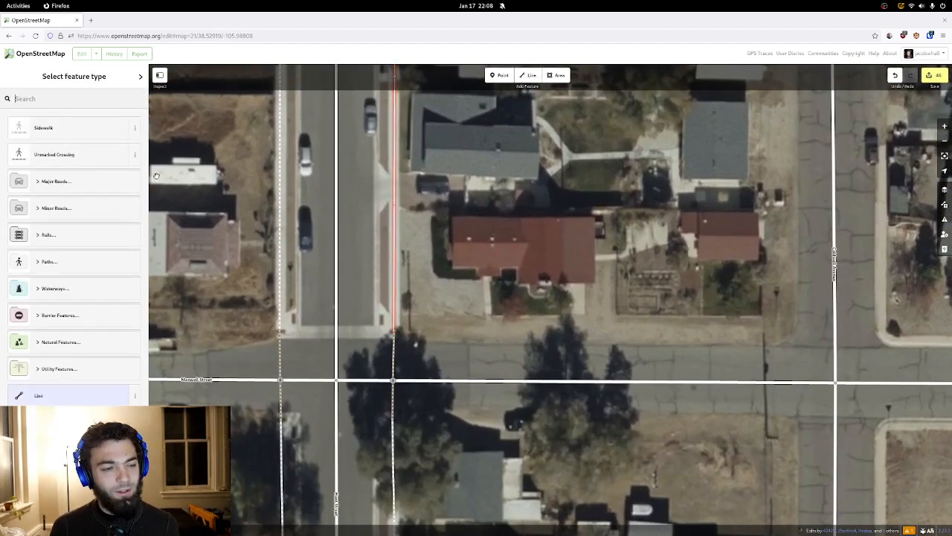
left_click(95, 129)
- Add an Unmarked Crossing over Hunt Street just north of Maxwell Street, joining the west and east sidewalks
left_click_drag(454, 286, 553, 227)
left_click(493, 212)
left_click(529, 75)
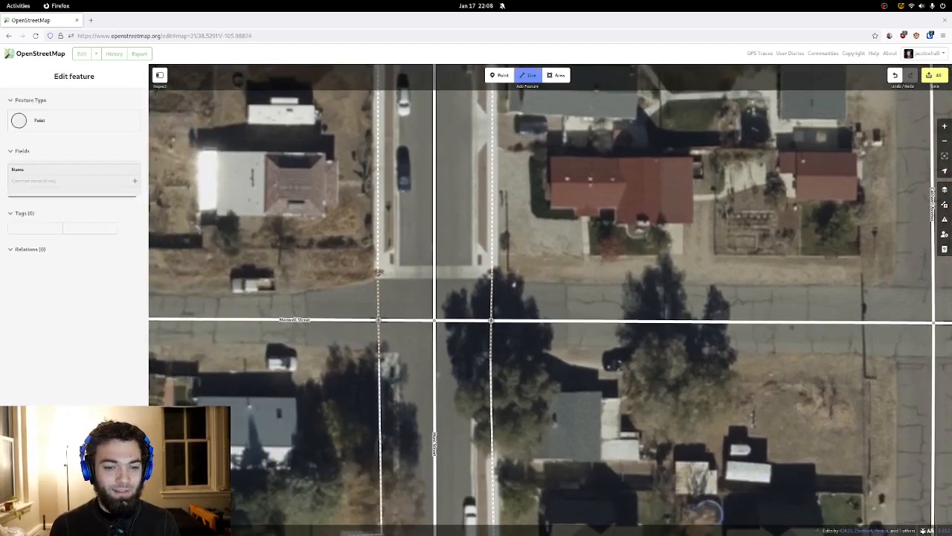
left_click(379, 258)
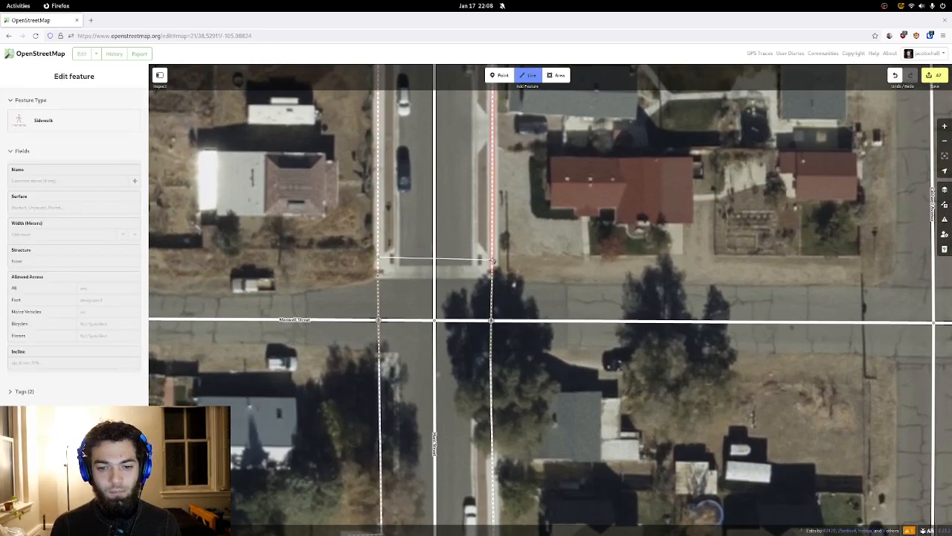
left_click(493, 260)
left_click(492, 260)
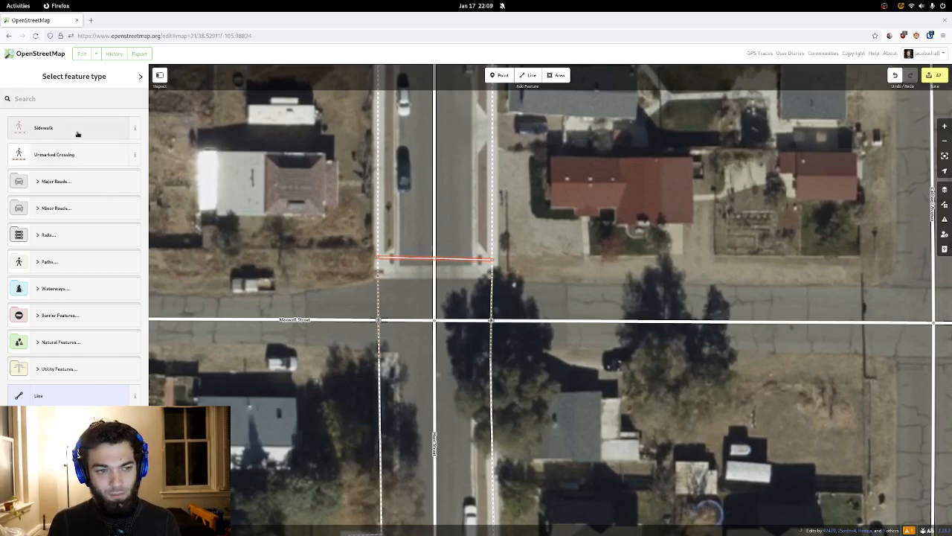
left_click(80, 156)
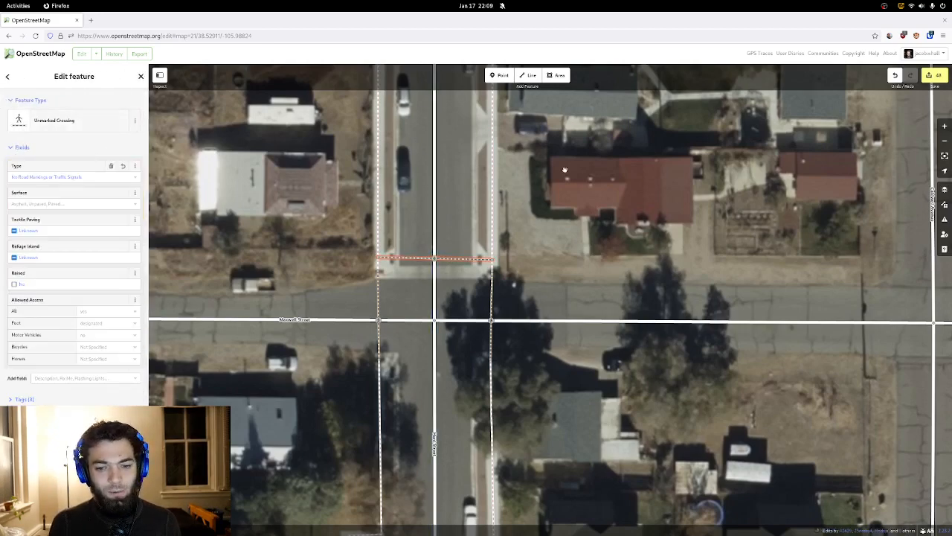
- Add an Unmarked Crossing over Hunt Street just south of Maxwell Street, joining the west and east sidewalks
left_click(565, 169)
left_click_drag(562, 339, 549, 265)
left_click_drag(546, 313, 538, 221)
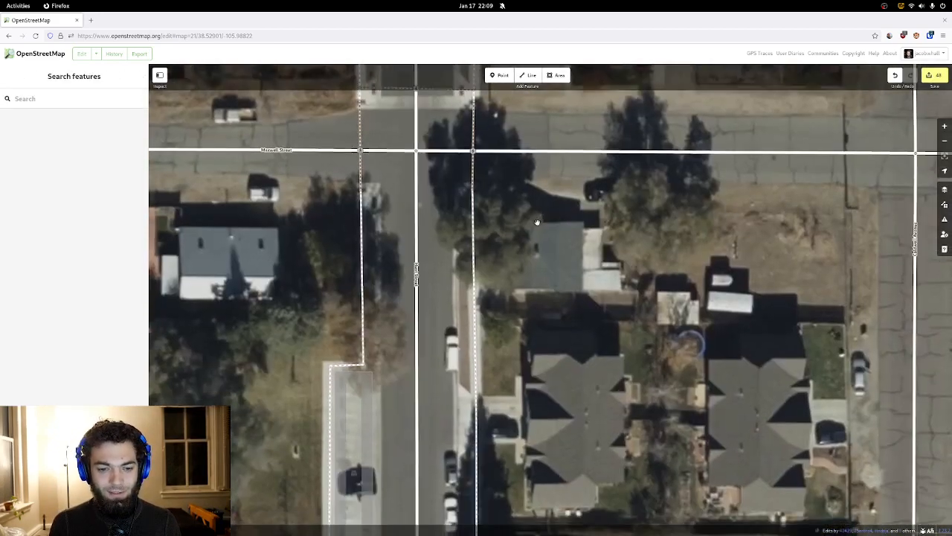
left_click(541, 77)
left_click(363, 200)
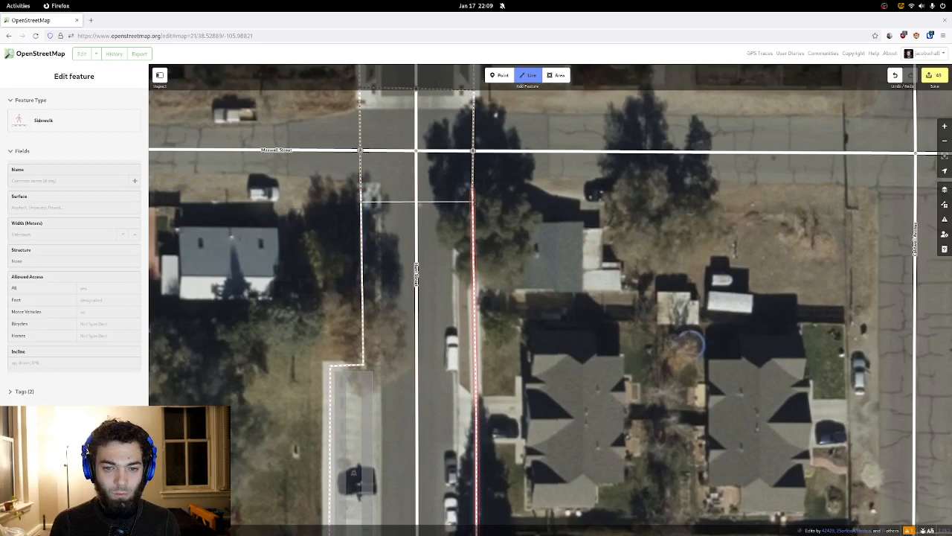
left_click(474, 202)
key("Return")
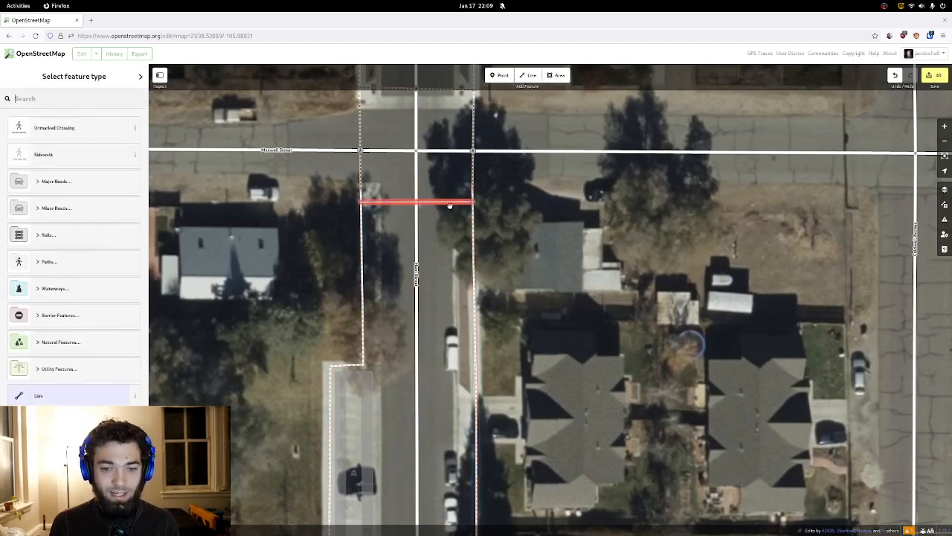
left_click(77, 138)
- Add an Unmarked Crossing over Dodge Street on Hunt Street's east side and connect it to Dodge Street
left_click_drag(283, 223, 320, 386)
left_click_drag(315, 169, 320, 350)
left_click_drag(291, 155, 299, 376)
left_click_drag(320, 269, 332, 447)
left_click_drag(335, 216, 325, 349)
left_click_drag(662, 277, 619, 315)
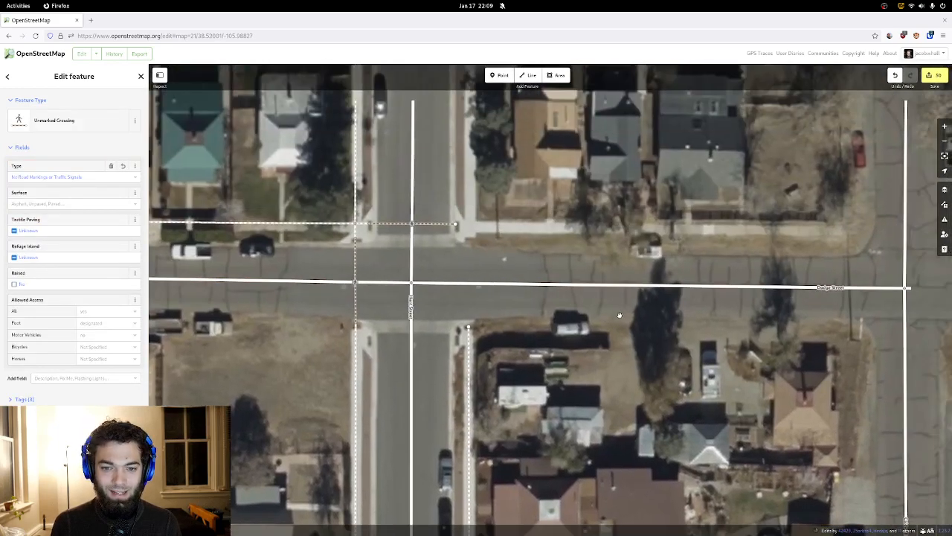
left_click(530, 76)
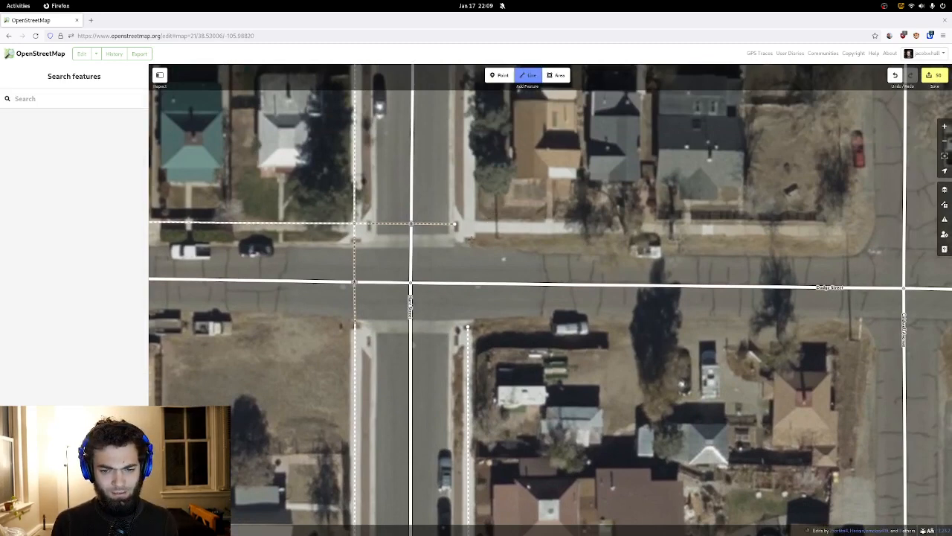
left_click(469, 240)
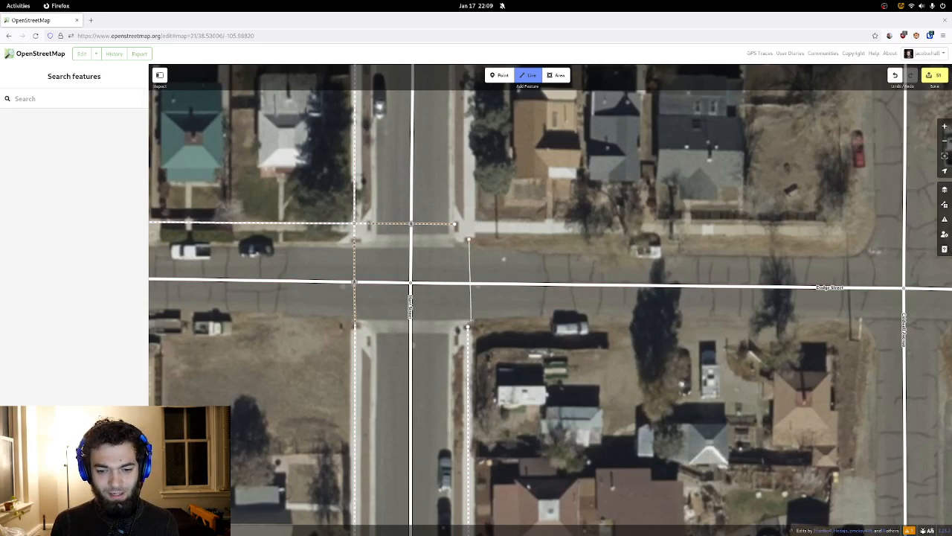
double_click(468, 327)
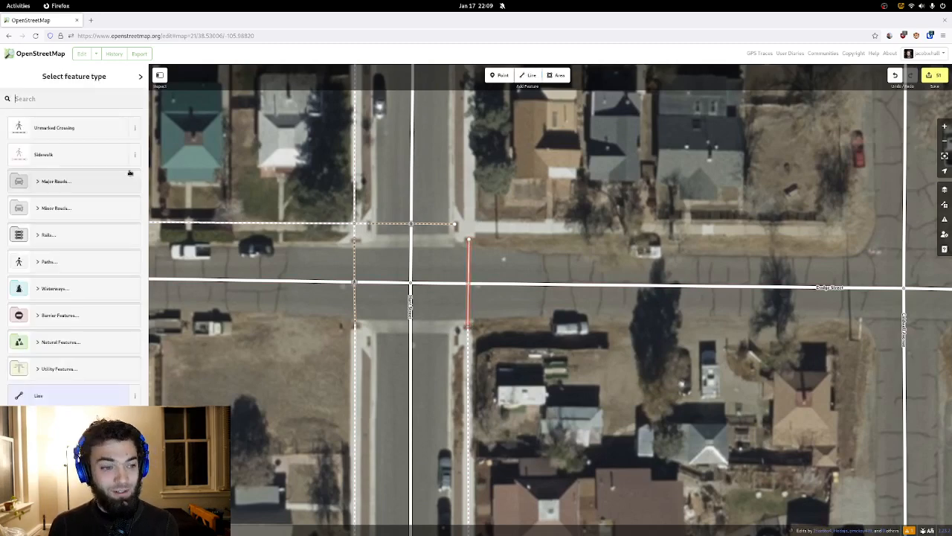
left_click(80, 136)
left_click(84, 179)
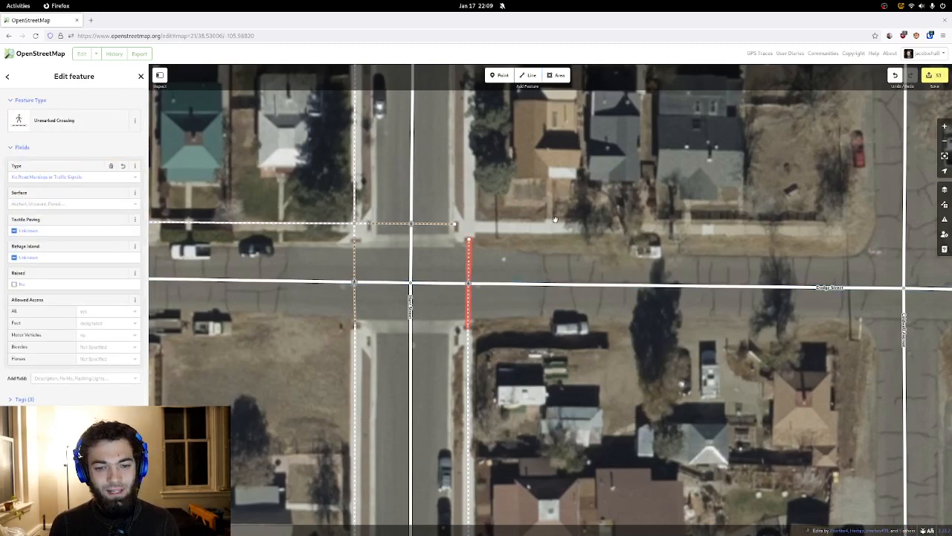
- Draw a Sidewalk along Dodge Street's north side from the Hunt Street crossing's east end to the block's east corner
left_click_drag(554, 219, 487, 240)
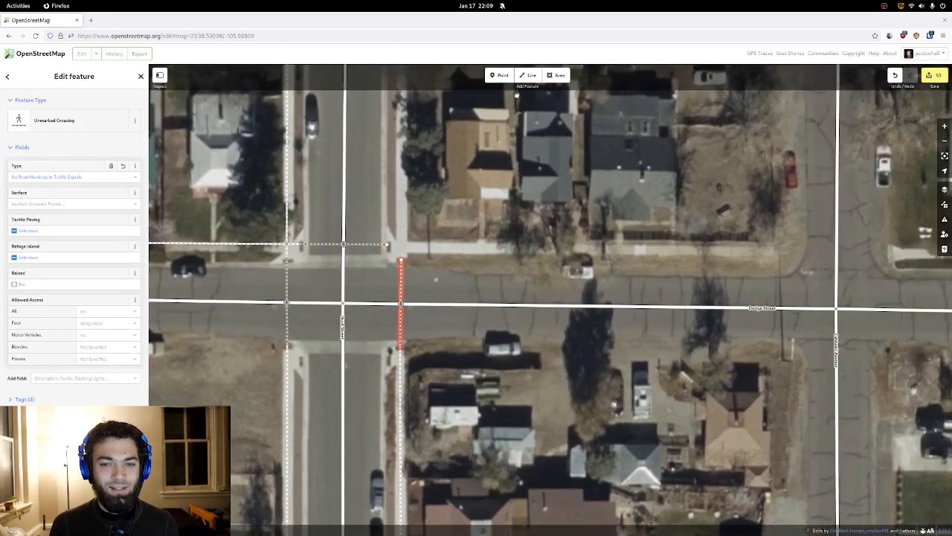
left_click(529, 75)
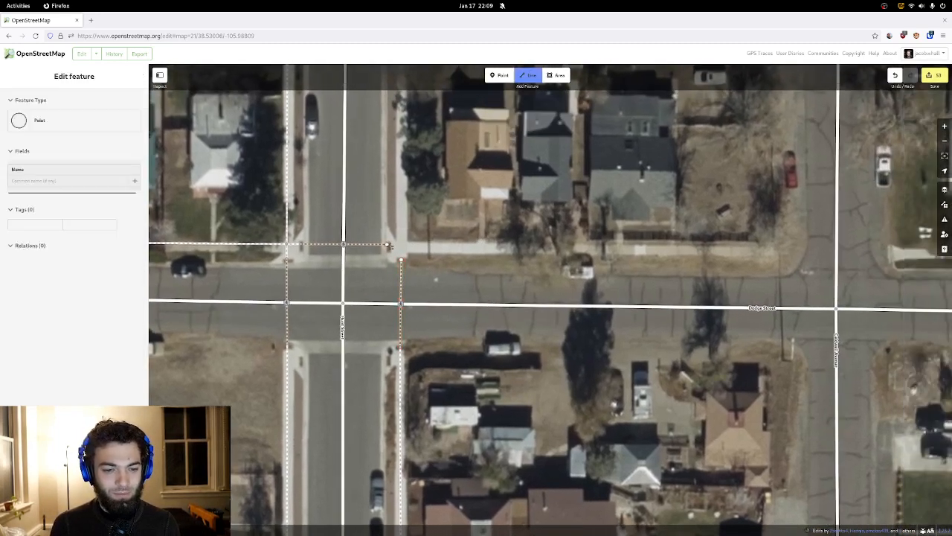
left_click(387, 244)
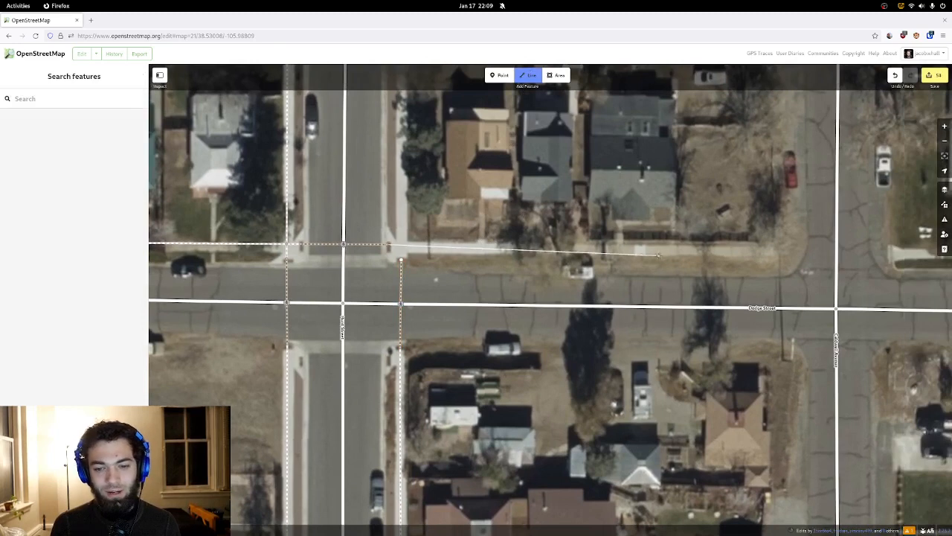
double_click(774, 252)
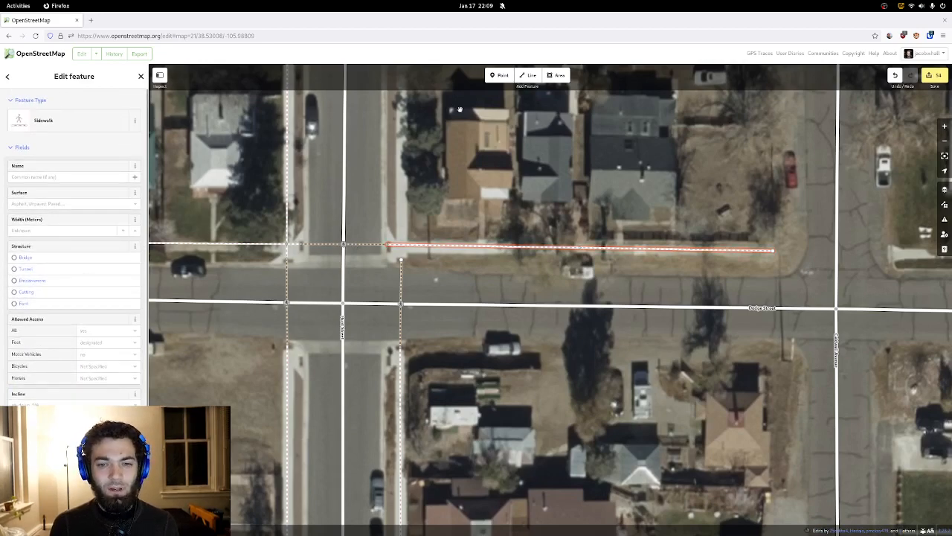
- Draw a Sidewalk along Hunt Street's east side from the Dodge Street crossing to Park Avenue's south sidewalk, connecting it where it crosses Dodge Street's sidewalk
left_click(529, 75)
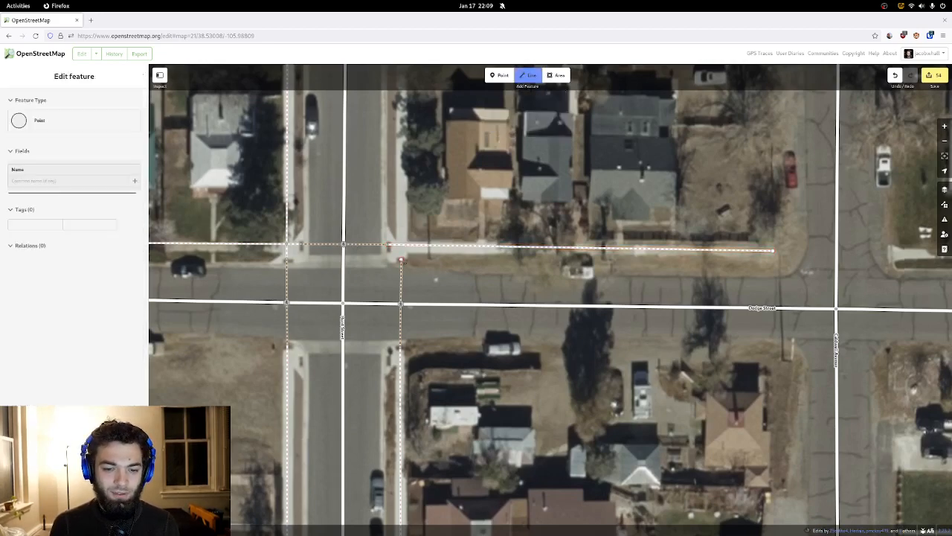
left_click(401, 259)
left_click_drag(397, 164, 390, 412)
left_click_drag(380, 197, 370, 362)
left_click_drag(378, 216, 374, 339)
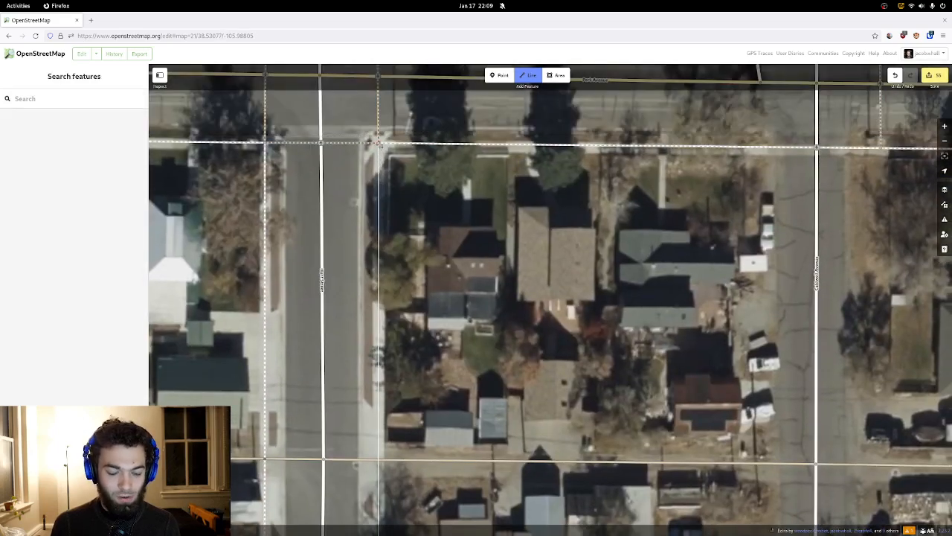
double_click(377, 141)
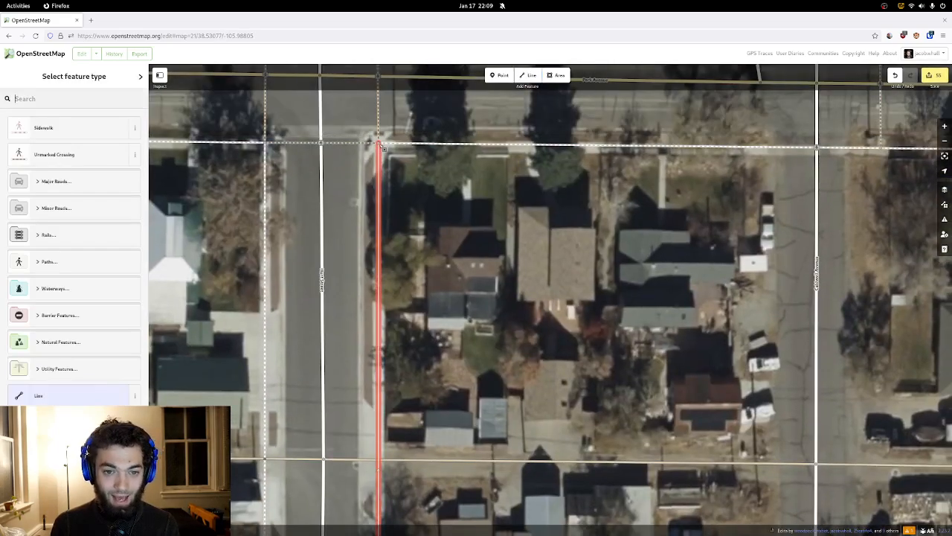
left_click(75, 135)
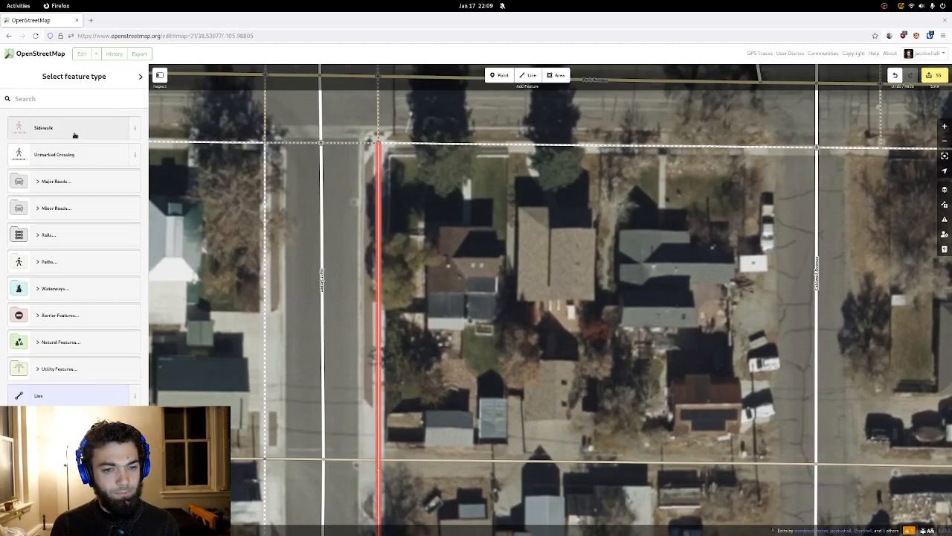
left_click(74, 177)
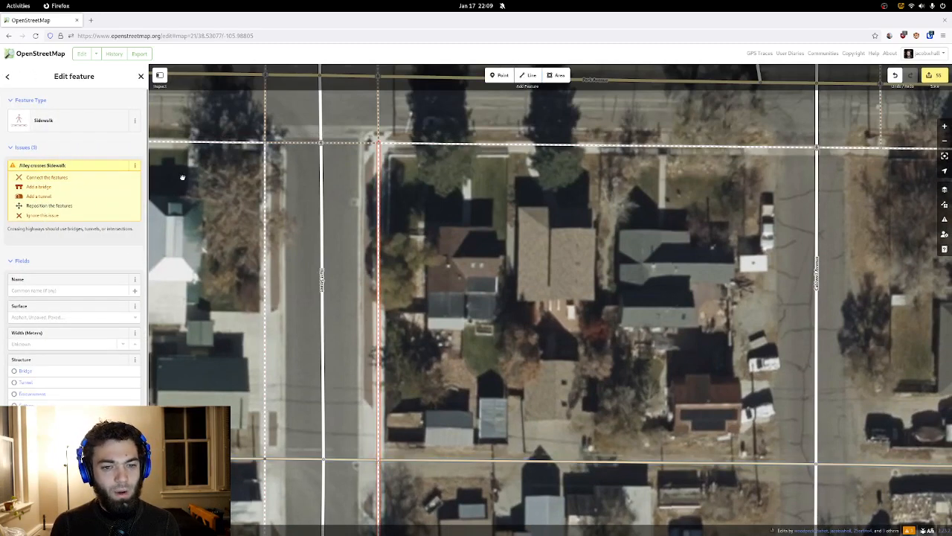
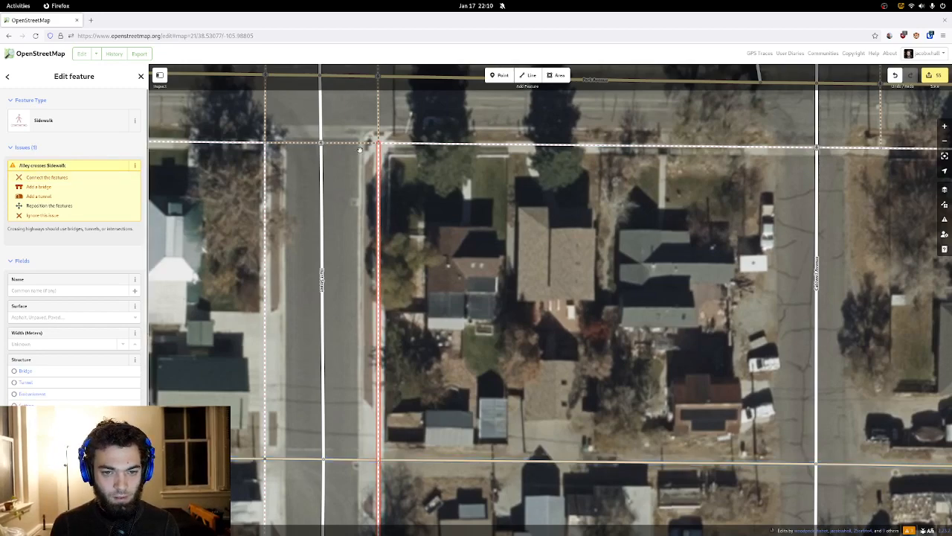
- Disconnect the shared node southeast of Hunt Street and Park Avenue and pull the Hunt Street crossing's end back to the curb ramp
scroll(398, 268, "up", 5)
left_click_drag(399, 268, 422, 280)
mouse_move(406, 245)
left_mouse_down()
mouse_move(430, 187)
mouse_move(419, 247)
mouse_move(406, 245)
left_mouse_up()
scroll(430, 187, "down", 3)
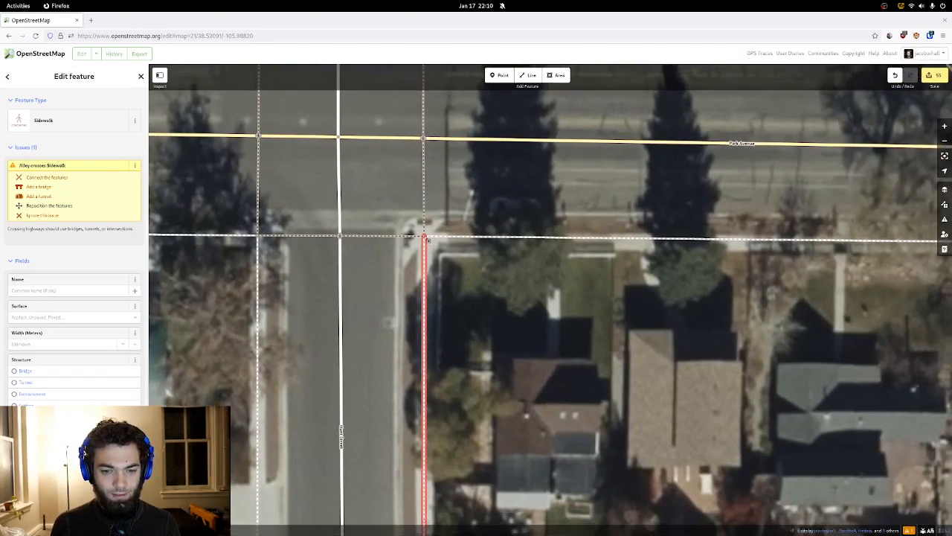
left_click_drag(426, 202, 425, 235)
left_click_drag(434, 284, 402, 239)
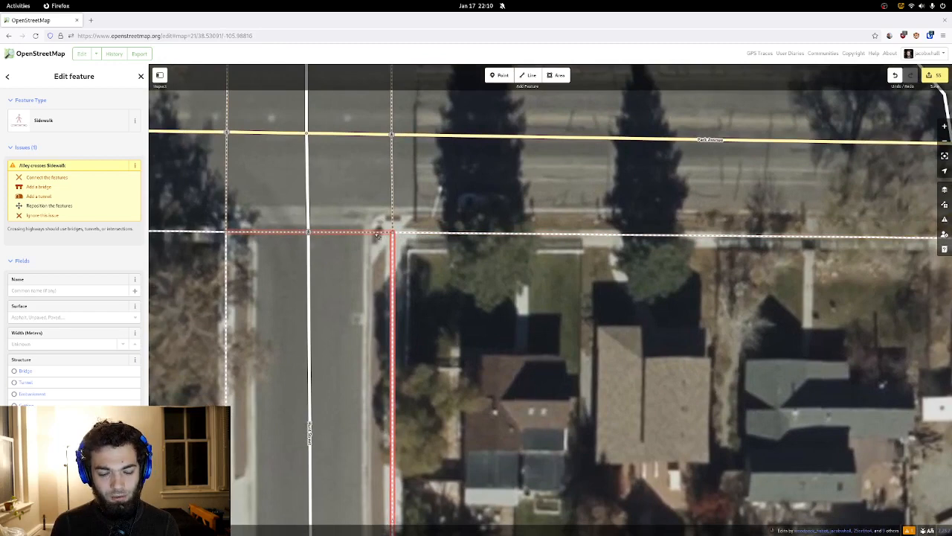
right_click(393, 234)
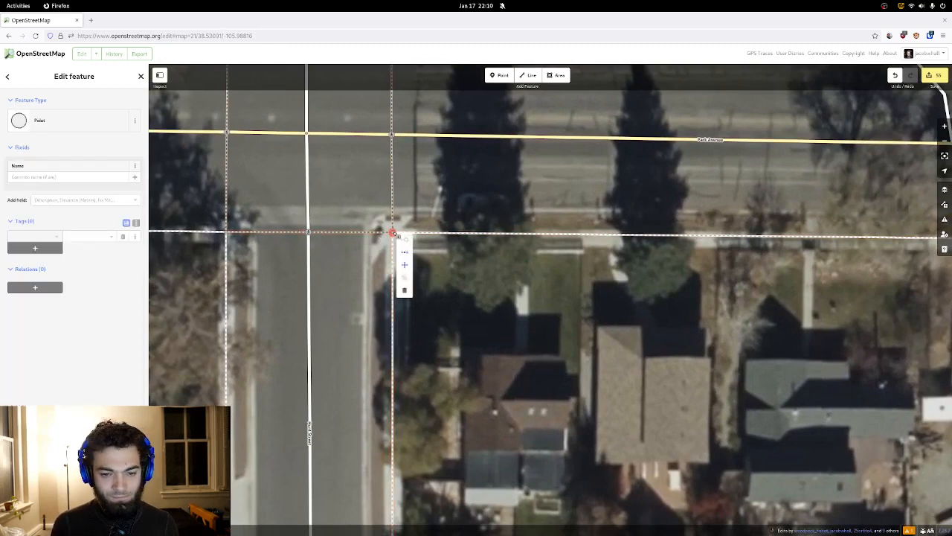
left_click(403, 238)
mouse_move(394, 234)
left_mouse_down()
mouse_move(395, 246)
mouse_move(392, 234)
left_mouse_up()
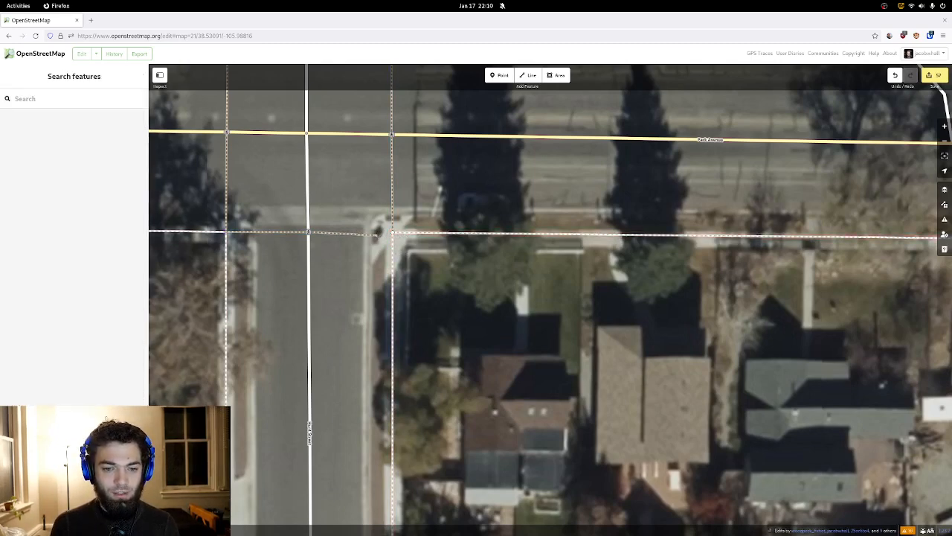
- Separate the remaining ways at that corner, extend Park Avenue's south sidewalk west to the Hunt Street crossing, and connect it with Hunt Street's east sidewalk
left_click(393, 233)
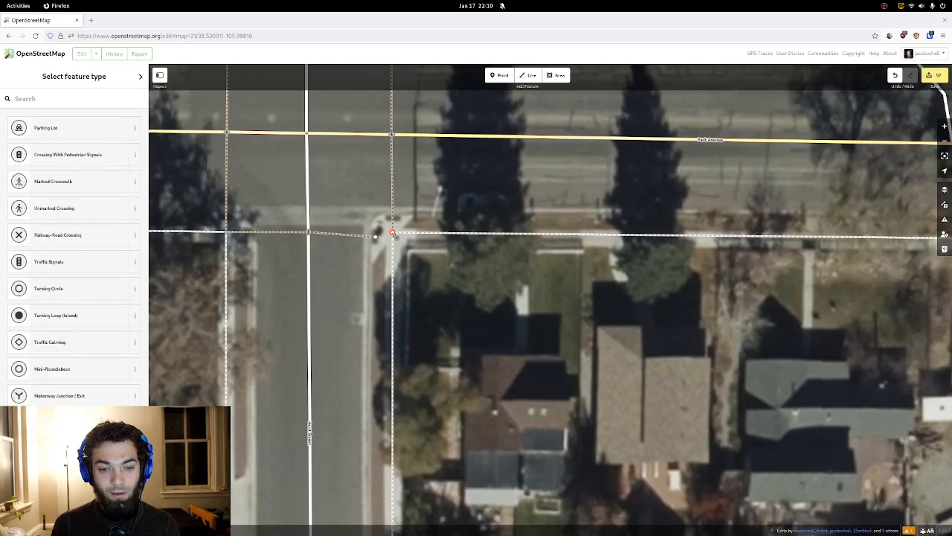
right_click(393, 233)
left_click(386, 249)
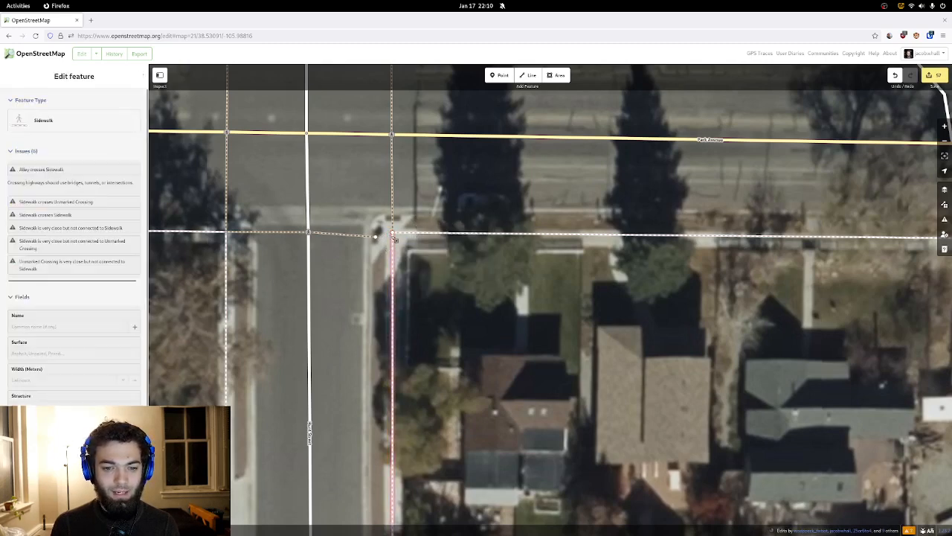
mouse_move(390, 244)
left_mouse_down()
mouse_move(399, 221)
mouse_move(399, 235)
mouse_move(391, 225)
mouse_move(375, 236)
mouse_move(391, 236)
left_mouse_up()
left_click(402, 237)
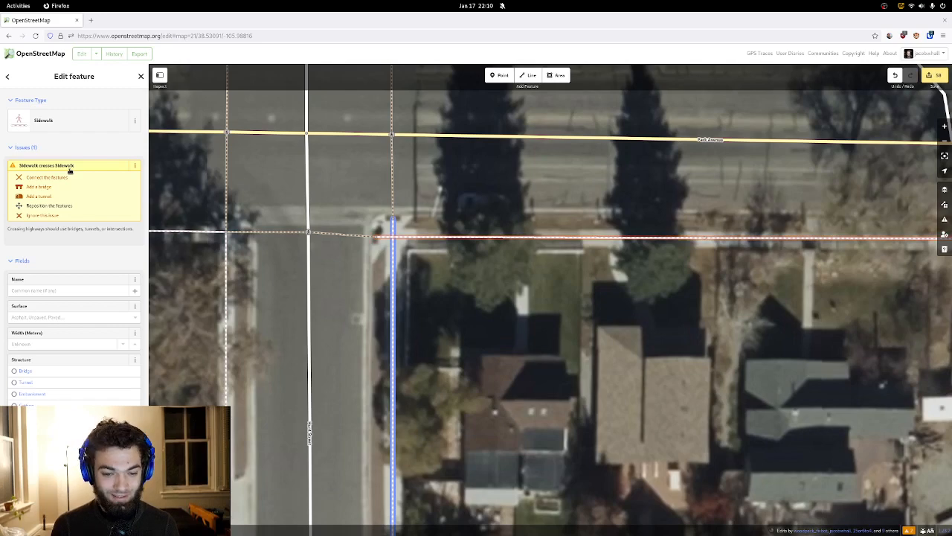
left_click(69, 176)
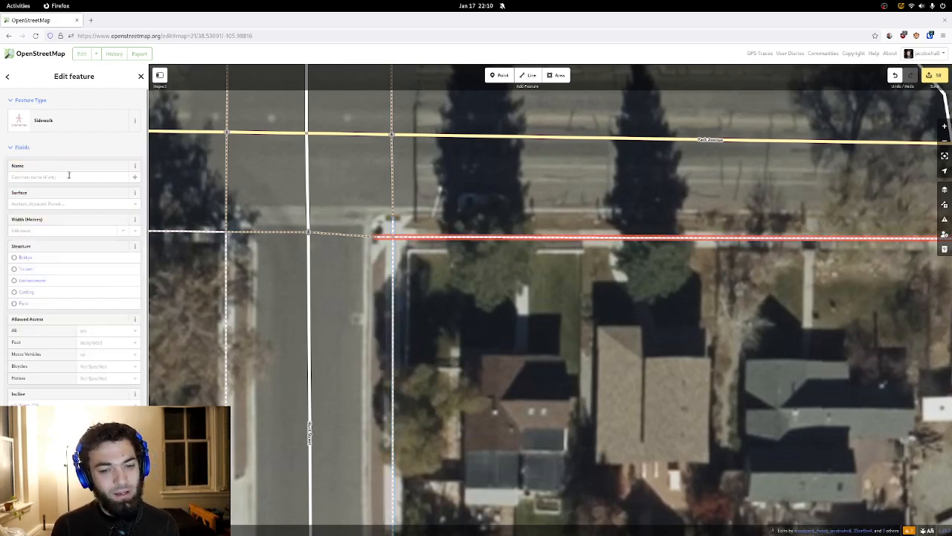
- Disconnect the shared node southwest of Hunt Street and Park Avenue and pull both crossings' ends back to their curb ramps
left_click_drag(330, 285, 415, 281)
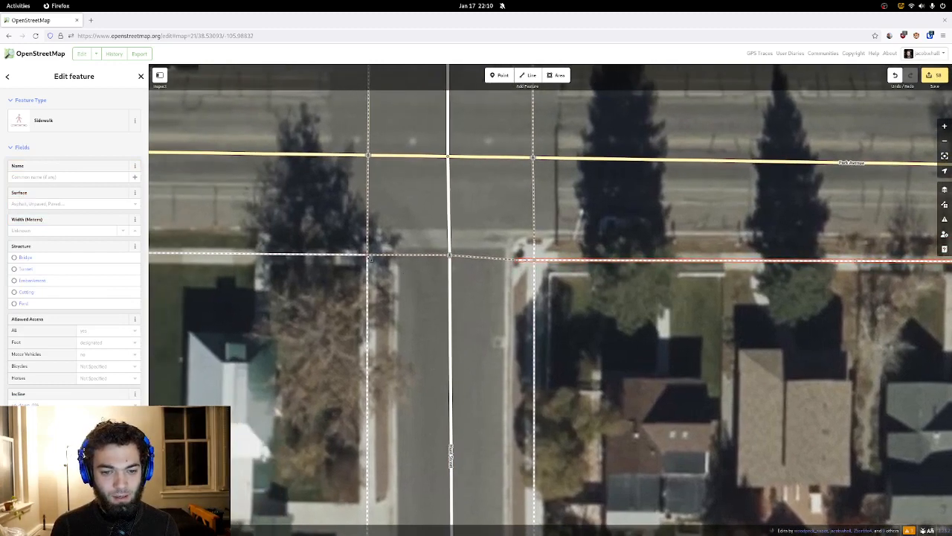
right_click(369, 256)
left_click(380, 271)
left_click_drag(368, 256, 369, 256)
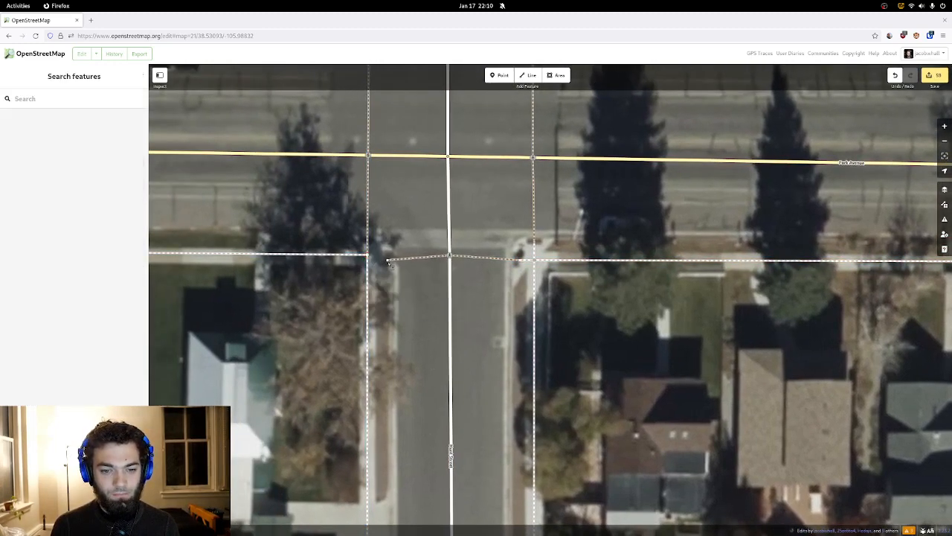
left_click(371, 256)
left_click_drag(370, 257, 372, 261)
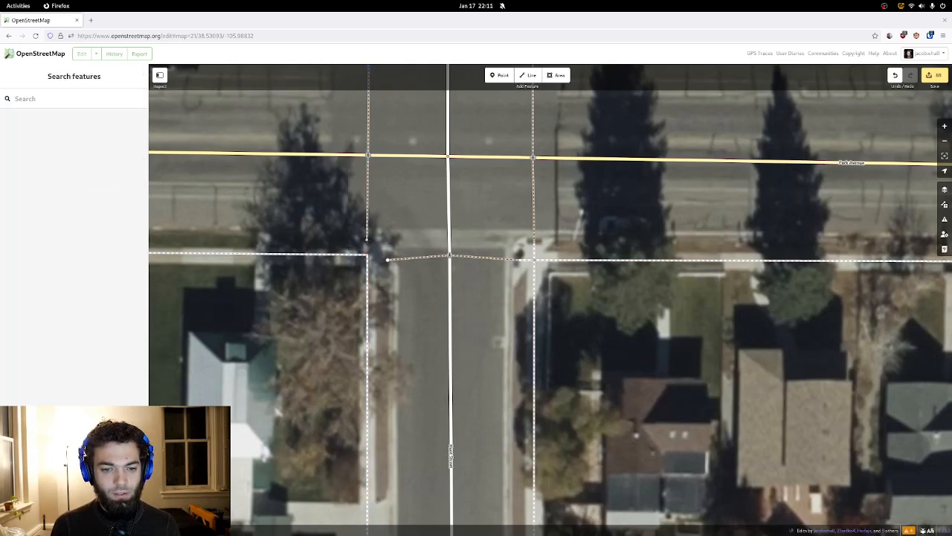
- Split the sidewalks at that southwest corner and extend Park Avenue's south sidewalk and Hunt Street's west sidewalk to the crossing ends
left_click(368, 256)
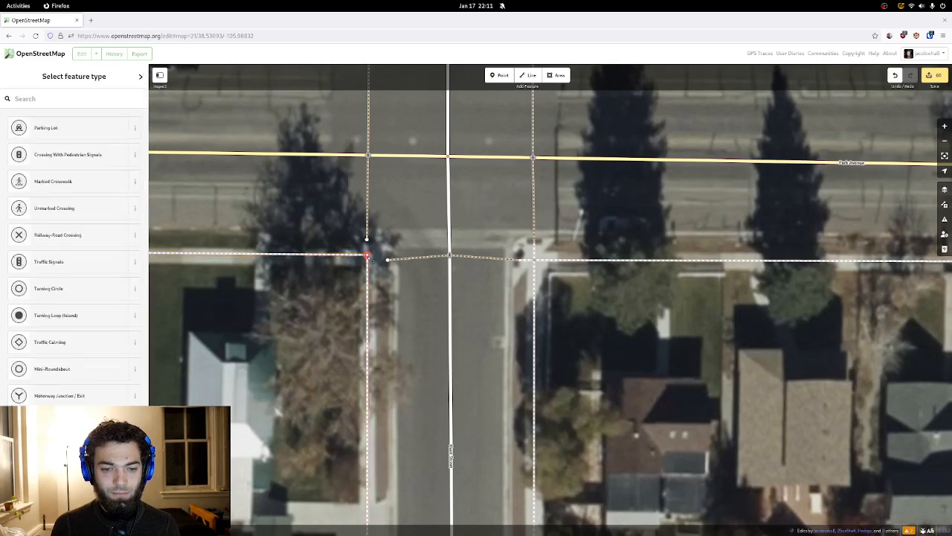
right_click(372, 259)
left_click(383, 316)
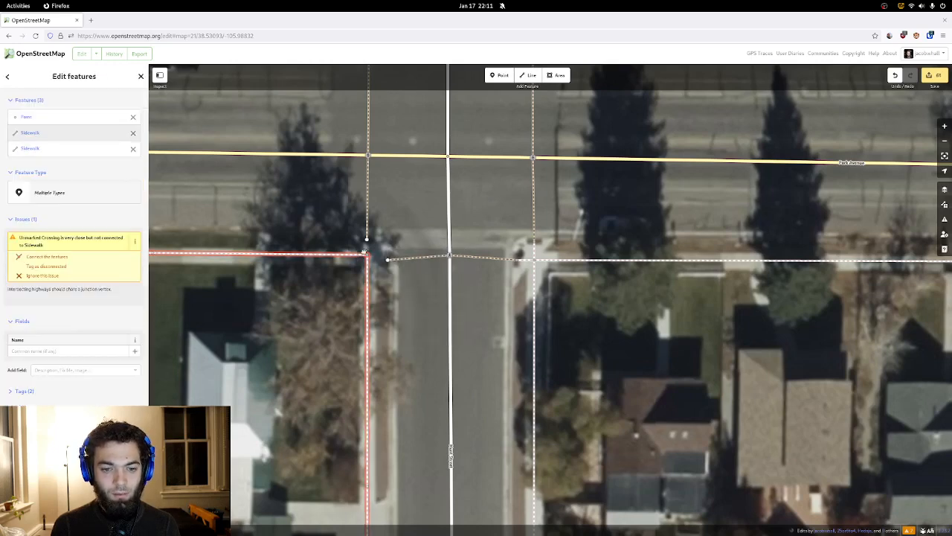
left_click(367, 254)
right_click(367, 254)
left_click(383, 274)
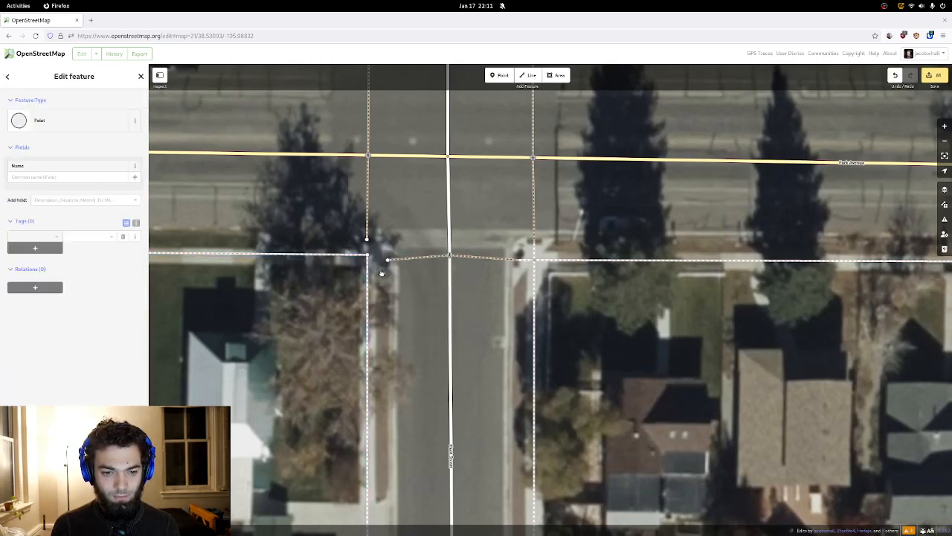
left_click_drag(369, 257, 387, 259)
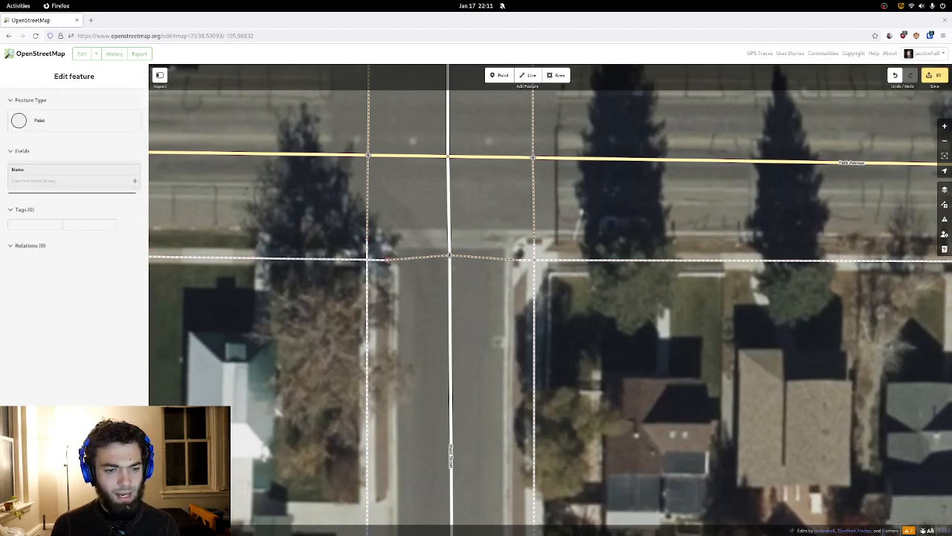
- Connect Park Avenue's south sidewalk with Hunt Street's west sidewalk where they cross, and straighten the adjoining Hunt Street crossing
left_click(377, 260)
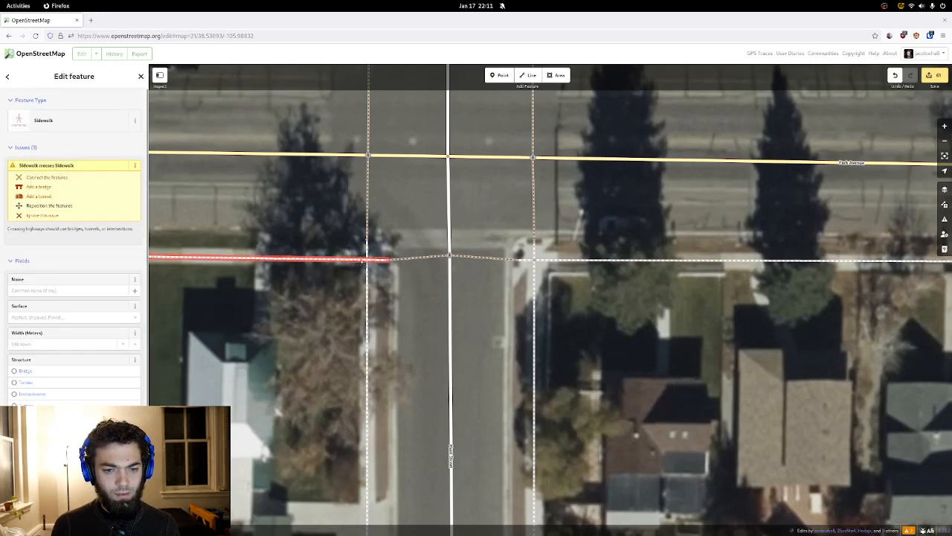
key("Escape")
left_click(352, 258)
key("Escape")
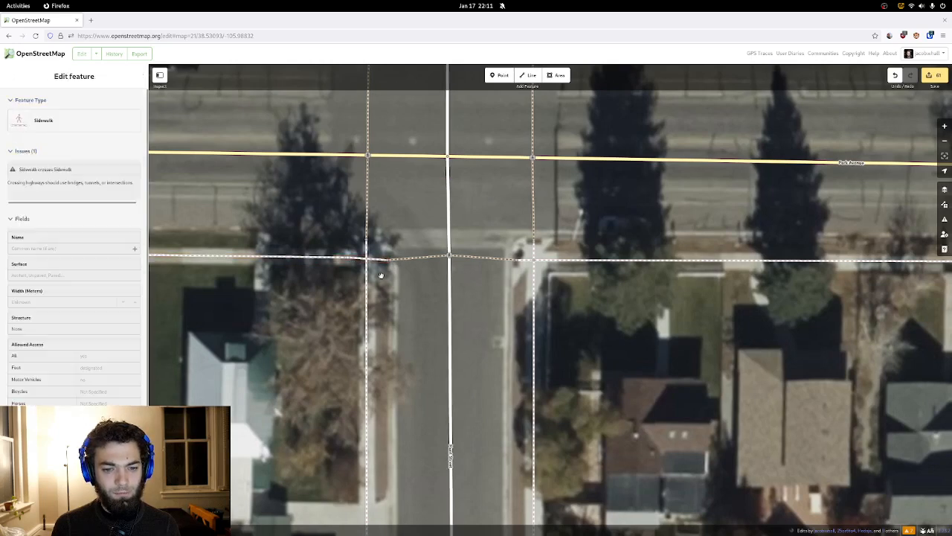
left_click_drag(407, 274, 389, 269)
left_click(388, 265)
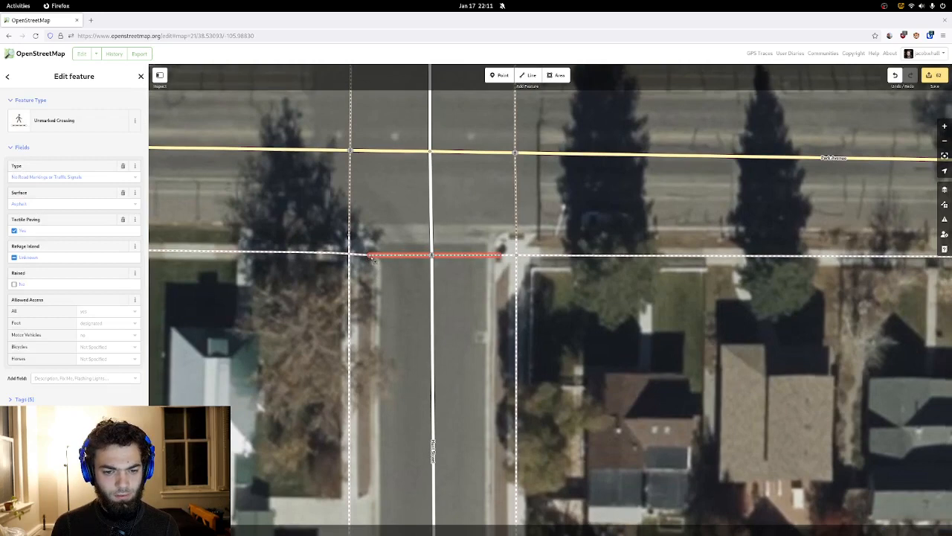
key("Escape")
- Check the sidewalks and the Hunt Street crossing on Park Avenue's south side for correct alignment and connections
left_click(371, 256)
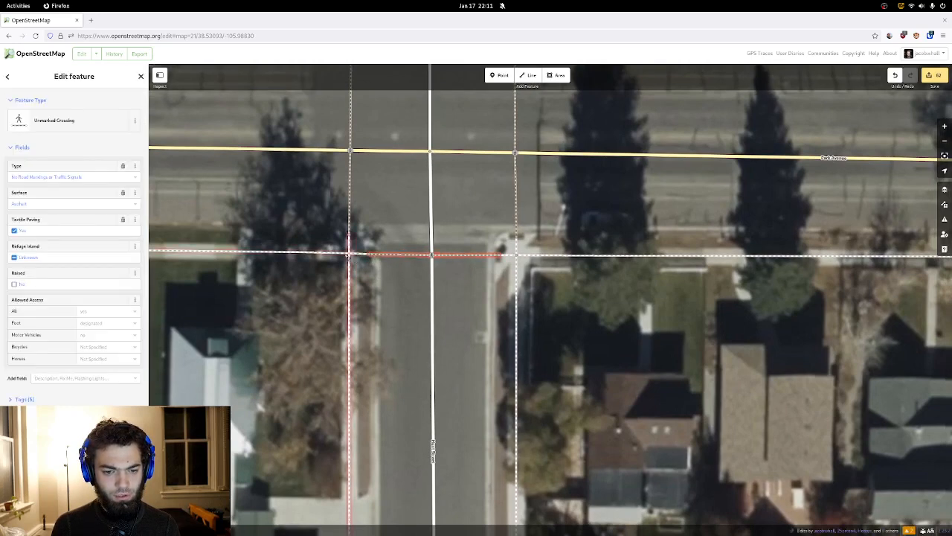
left_click(337, 253)
key("Escape")
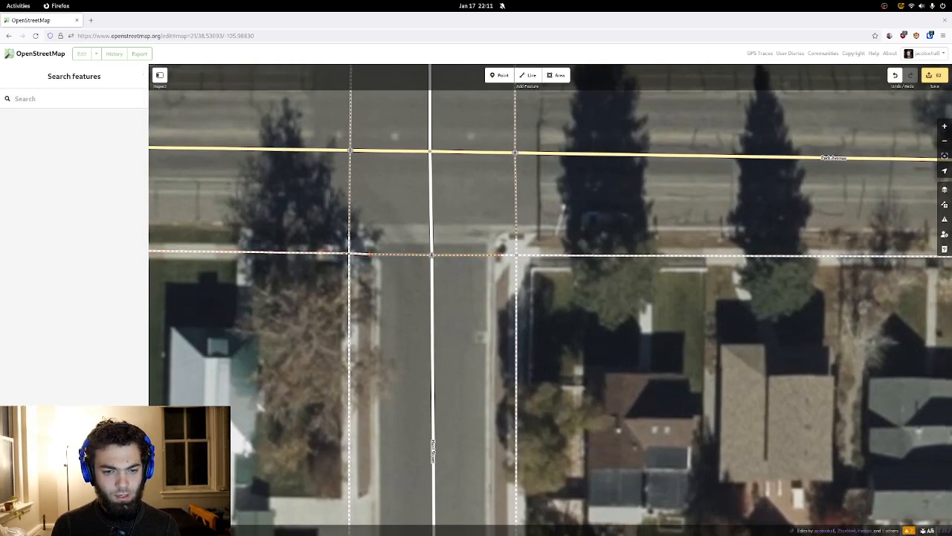
left_click(350, 254)
left_click(357, 254)
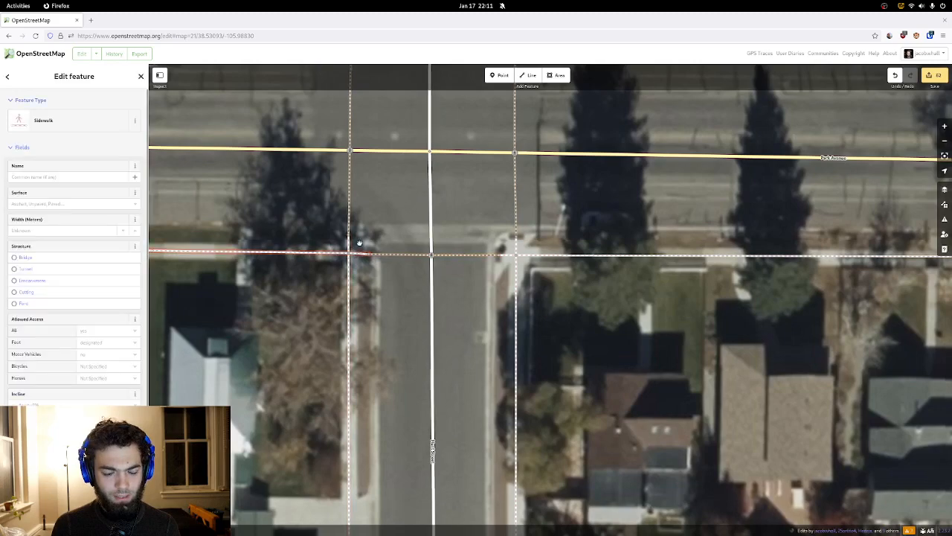
key("Escape")
left_click_drag(365, 236, 369, 264)
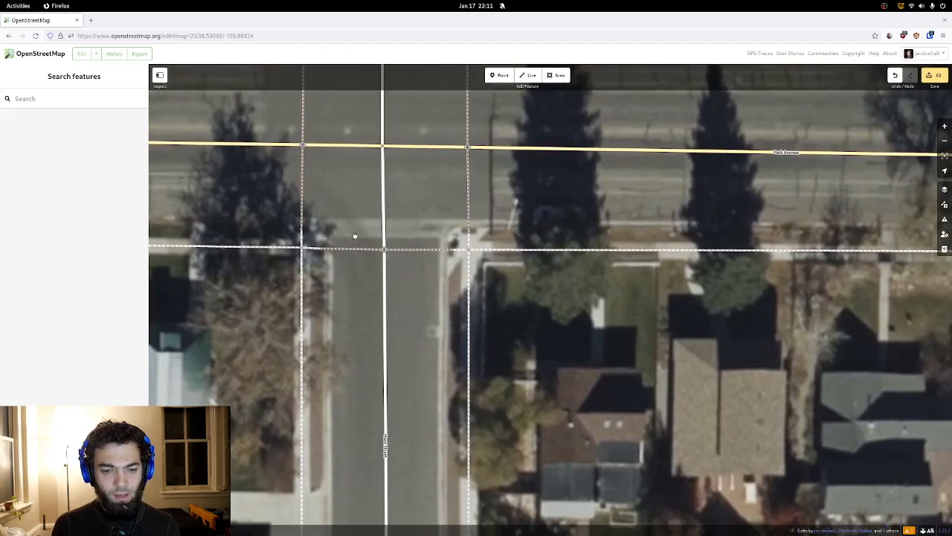
left_click(363, 252)
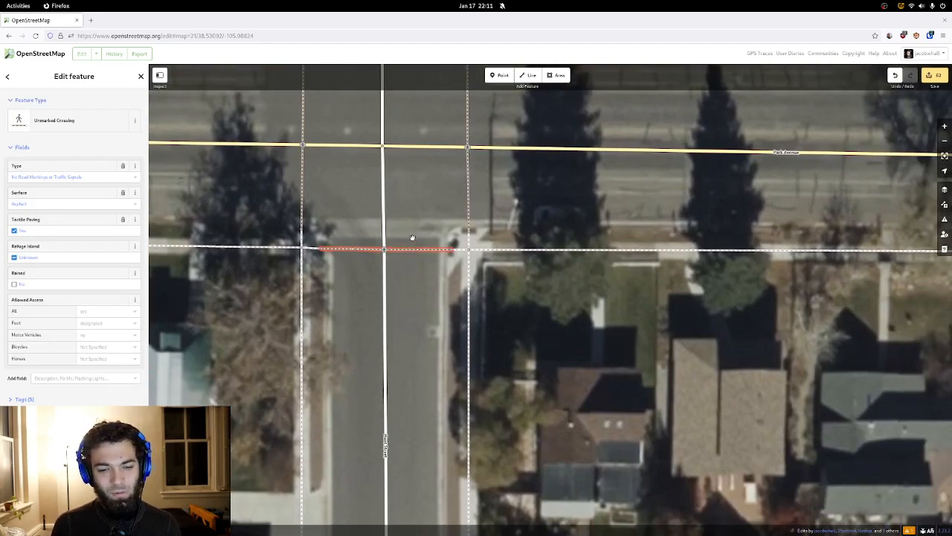
left_click_drag(412, 238, 385, 237)
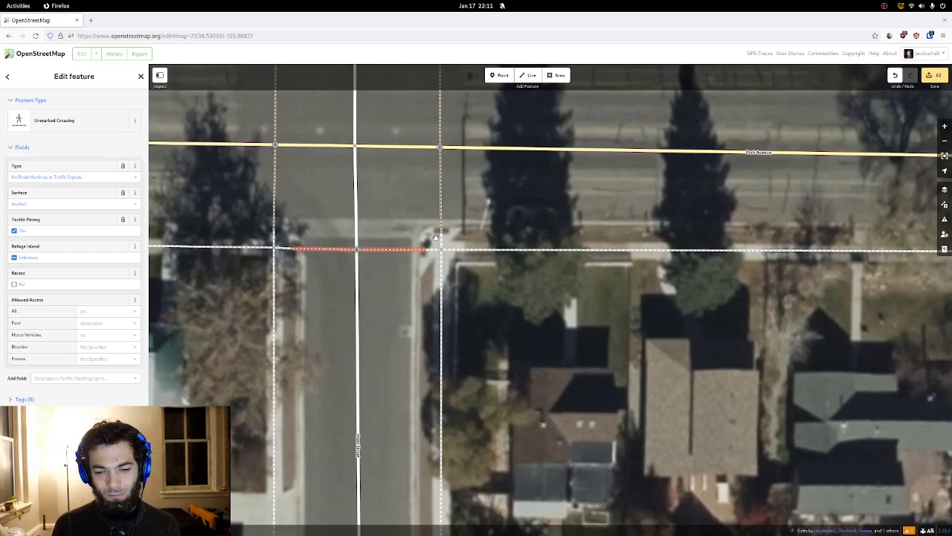
left_click_drag(401, 227, 477, 273)
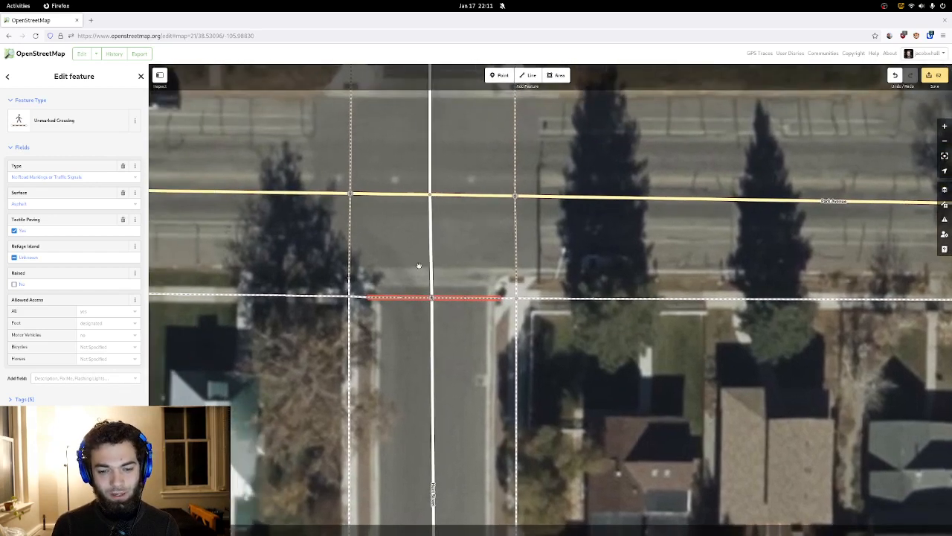
left_click(395, 245)
- Disconnect the shared node northwest of Hunt Street and Park Avenue and pull both crossings' ends back to their curb ramps
left_click_drag(397, 242, 385, 302)
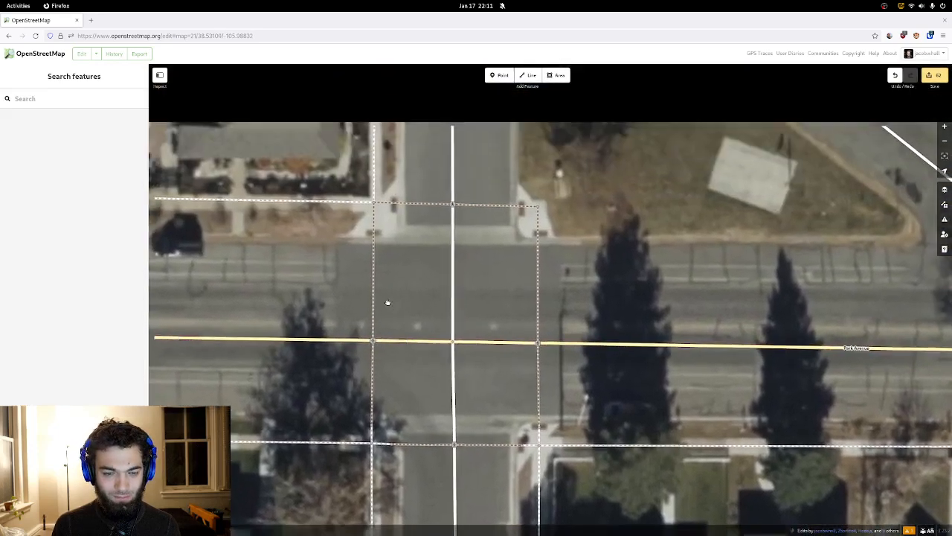
left_click_drag(379, 205, 381, 233)
left_click(378, 231)
right_click(378, 231)
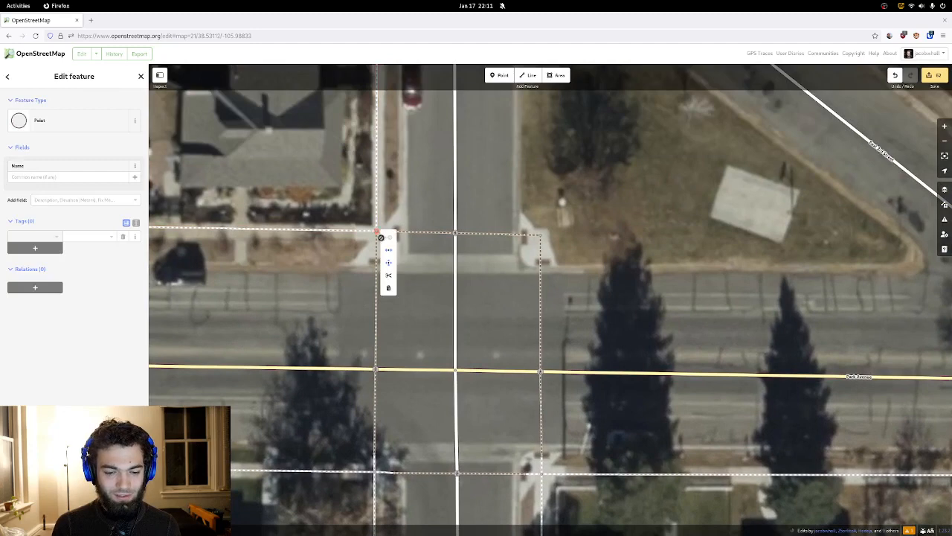
left_click(388, 247)
left_click_drag(378, 231, 379, 241)
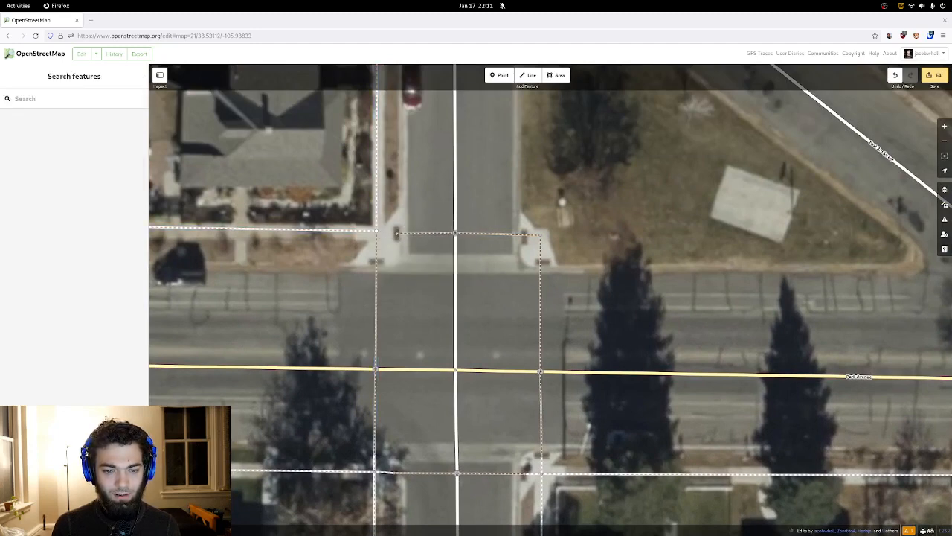
left_click(377, 231)
left_click_drag(378, 234, 379, 250)
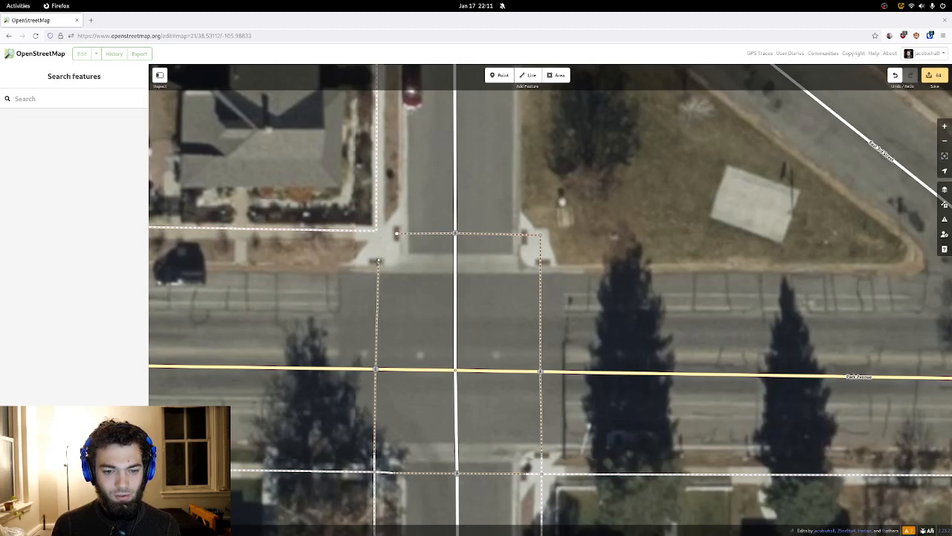
left_click(377, 262)
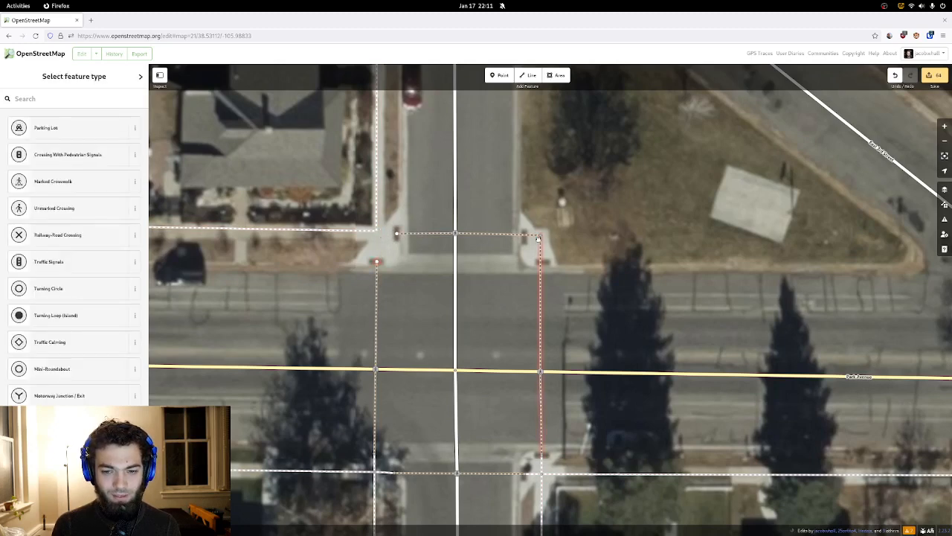
right_click(543, 235)
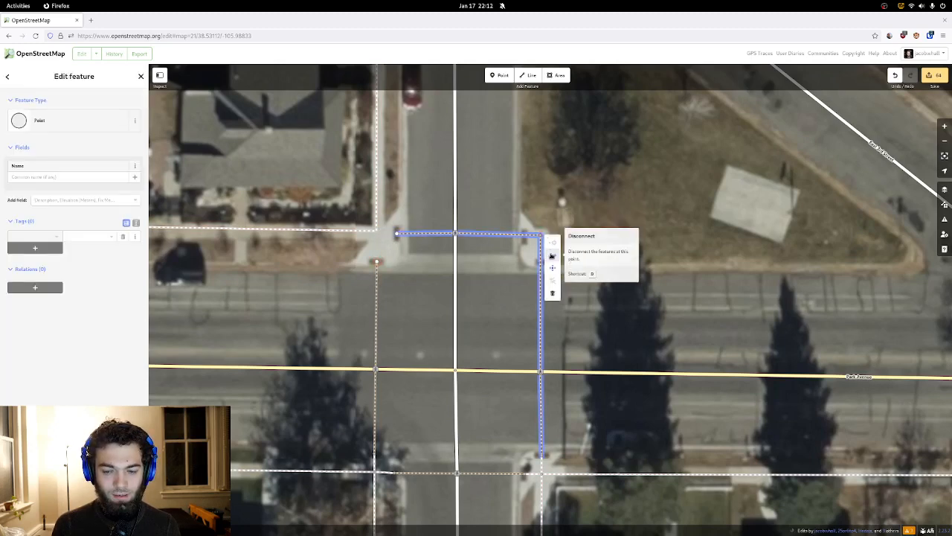
left_click(551, 255)
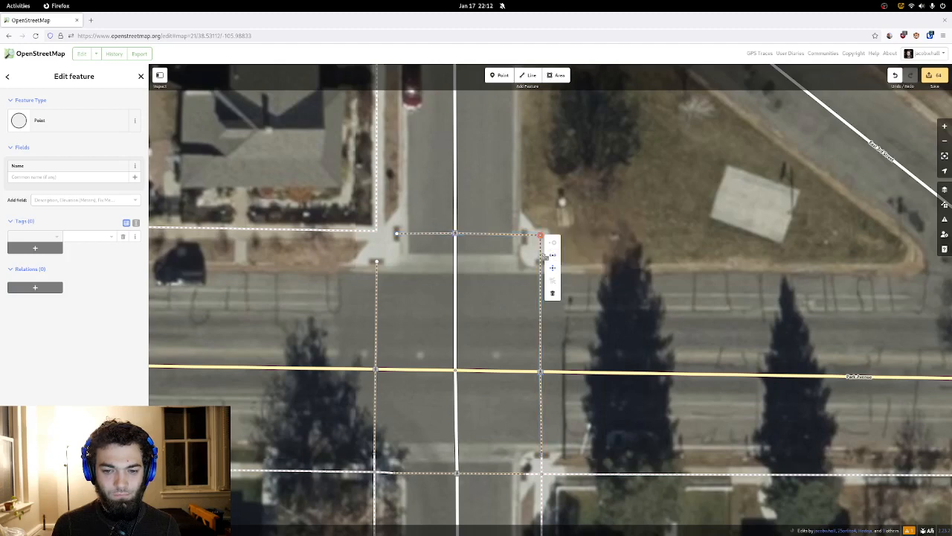
left_click(534, 226)
- Separate the two sidewalks at the northwest corner and extend each to the nearer end of the Hunt Street and Park Avenue crossings
mouse_move(529, 229)
left_mouse_down()
mouse_move(546, 244)
mouse_move(527, 234)
left_mouse_up()
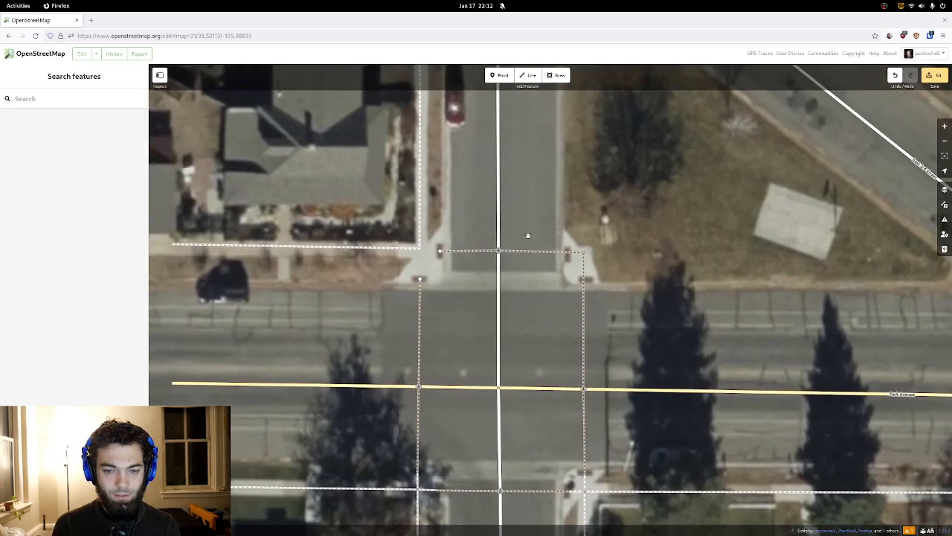
left_click(428, 250)
right_click(421, 247)
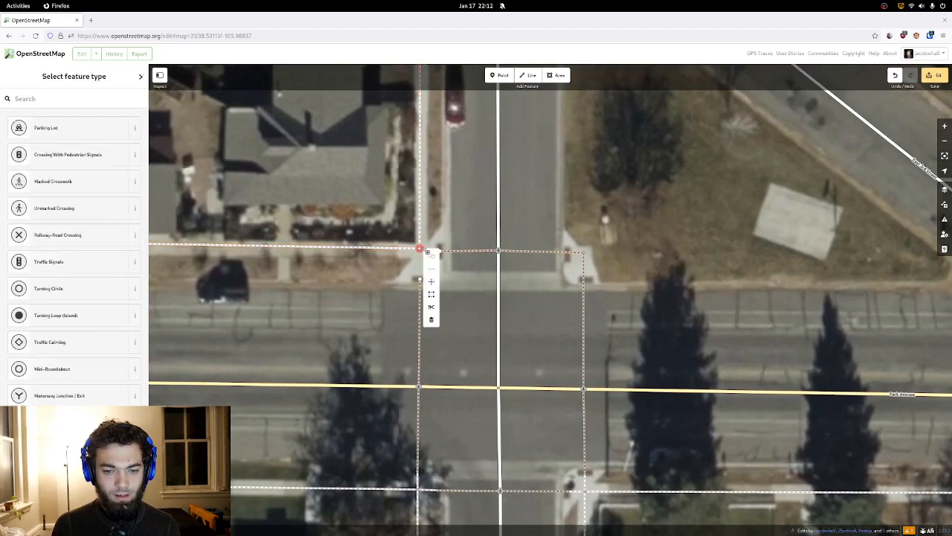
left_click(433, 306)
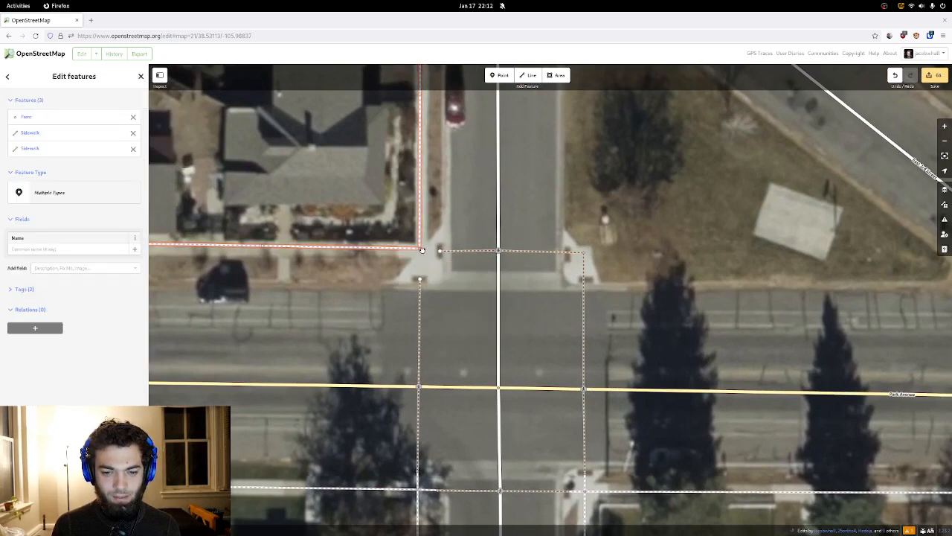
right_click(421, 249)
left_click(434, 274)
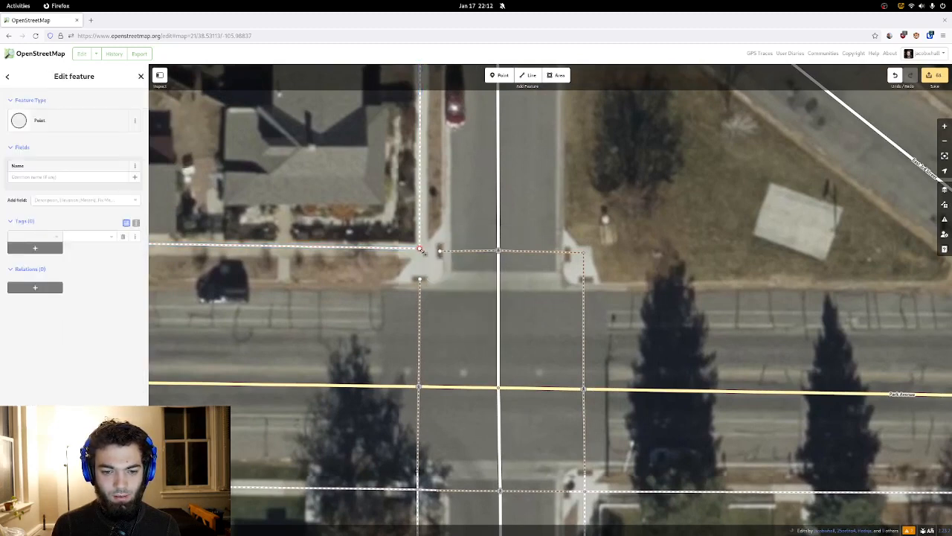
left_click_drag(421, 248, 555, 227)
left_click(418, 248)
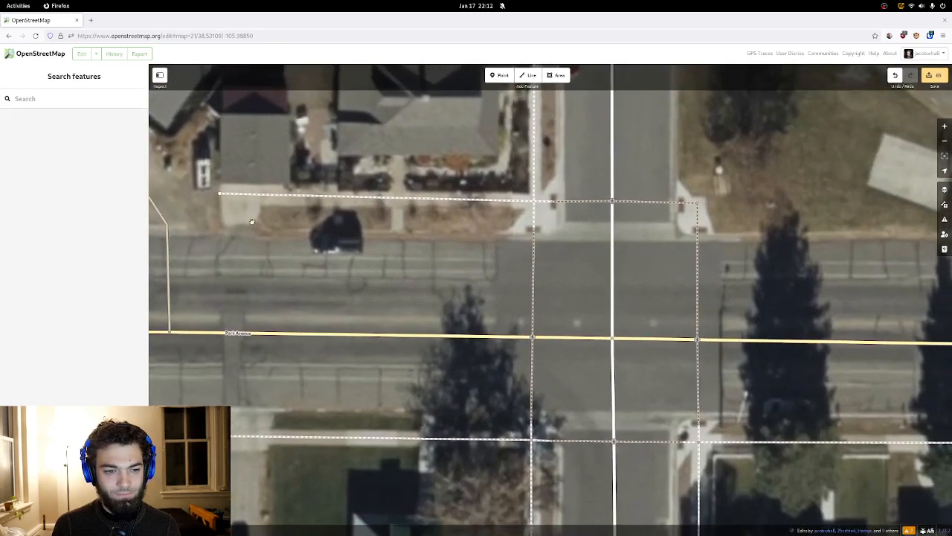
- Move the west end of Park Avenue's north sidewalk slightly south to line the sidewalk up with the imagery
left_click(220, 195)
left_click_drag(220, 194, 221, 197)
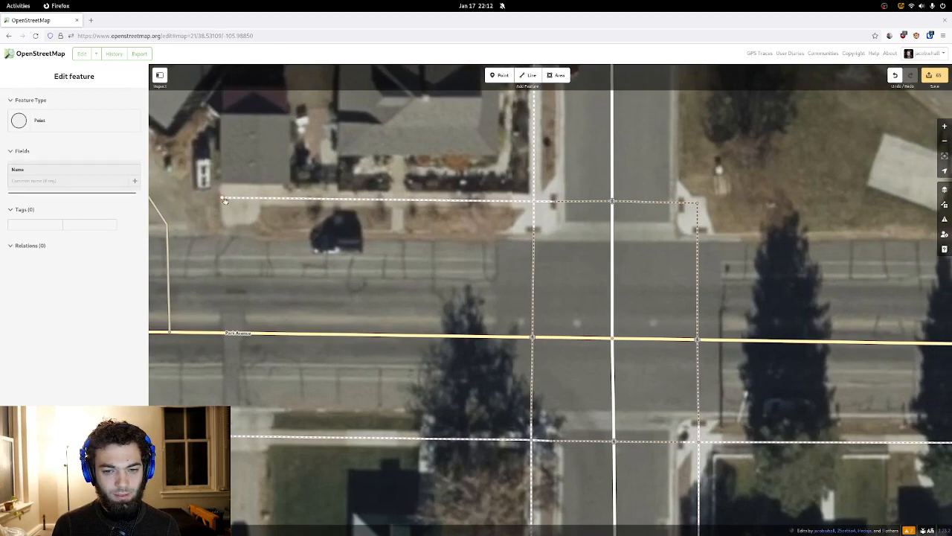
left_click(289, 227)
left_click_drag(428, 249, 444, 263)
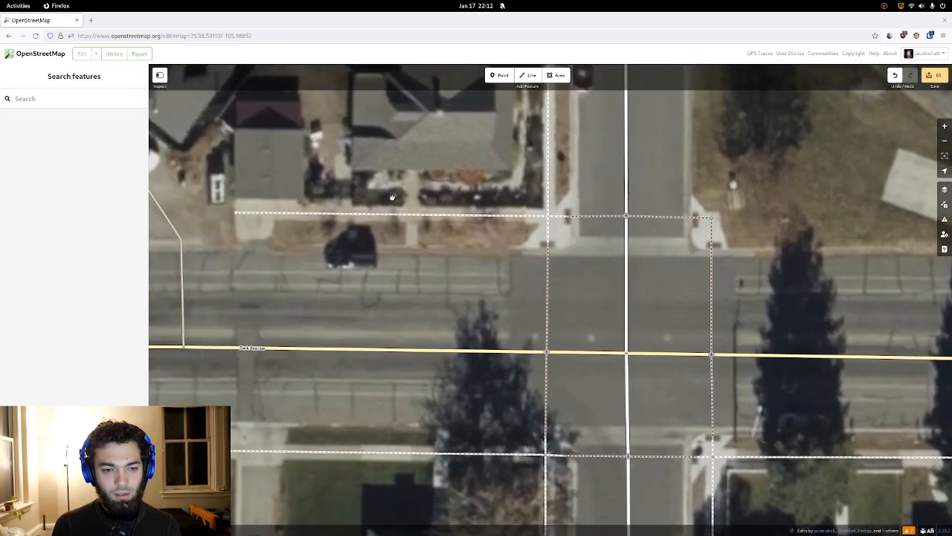
left_click_drag(484, 215, 484, 228)
left_click(484, 221)
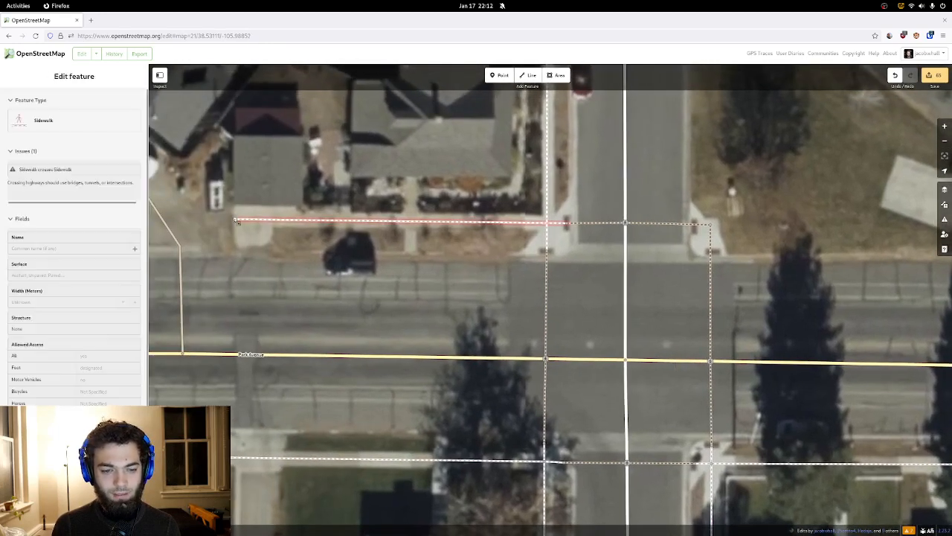
- Examine the unmarked crossings at Hunt Street and Park Avenue and the grass triangle beside East 3rd Street
left_click_drag(452, 262, 239, 229)
left_click(398, 190)
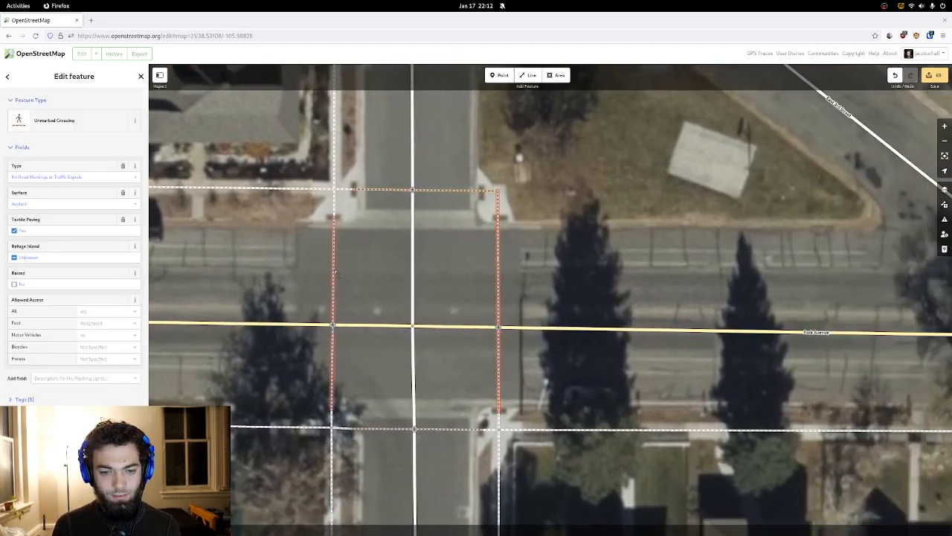
left_click(344, 271)
left_click(334, 271)
left_click(346, 270)
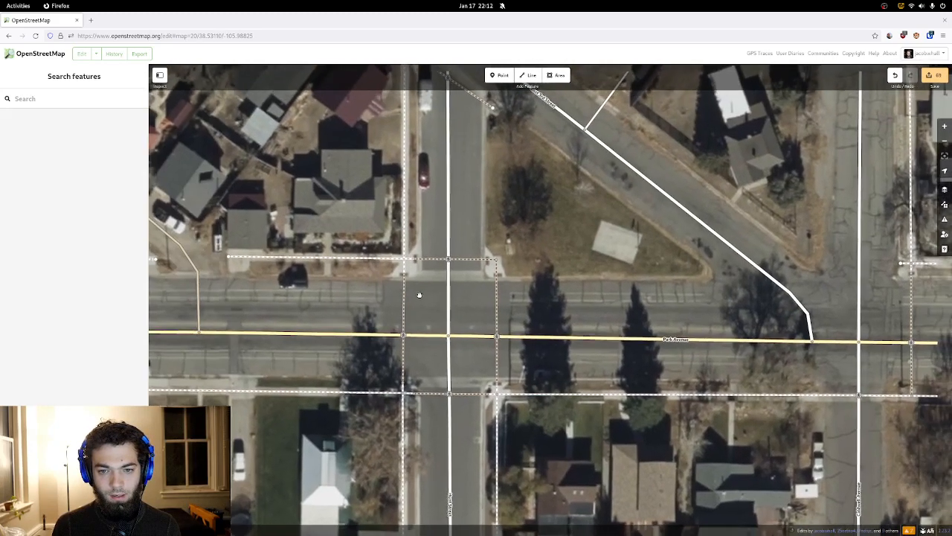
left_click_drag(419, 295, 408, 326)
left_click_drag(503, 217, 445, 258)
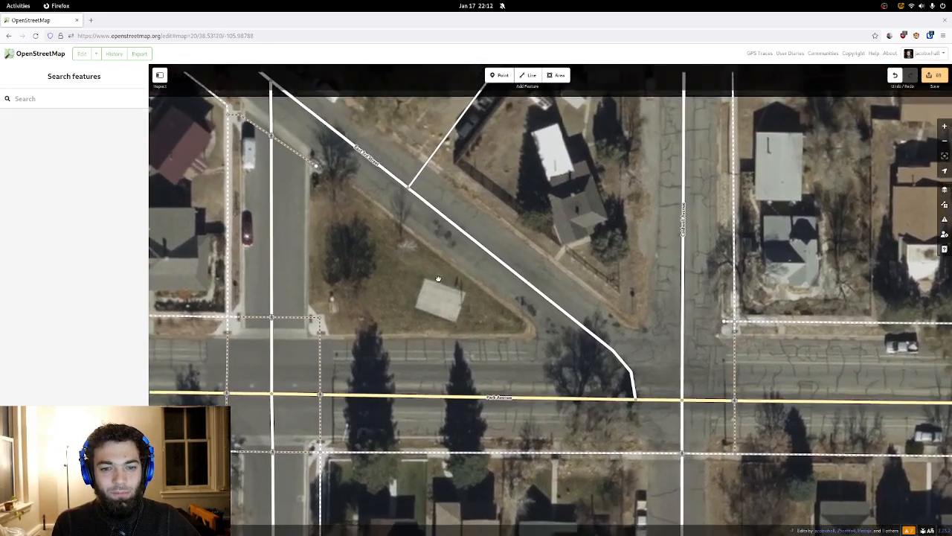
- Examine Park Avenue from the grass triangle beside East 3rd Street west to the sidewalk gap at the alley
left_click_drag(438, 279, 411, 313)
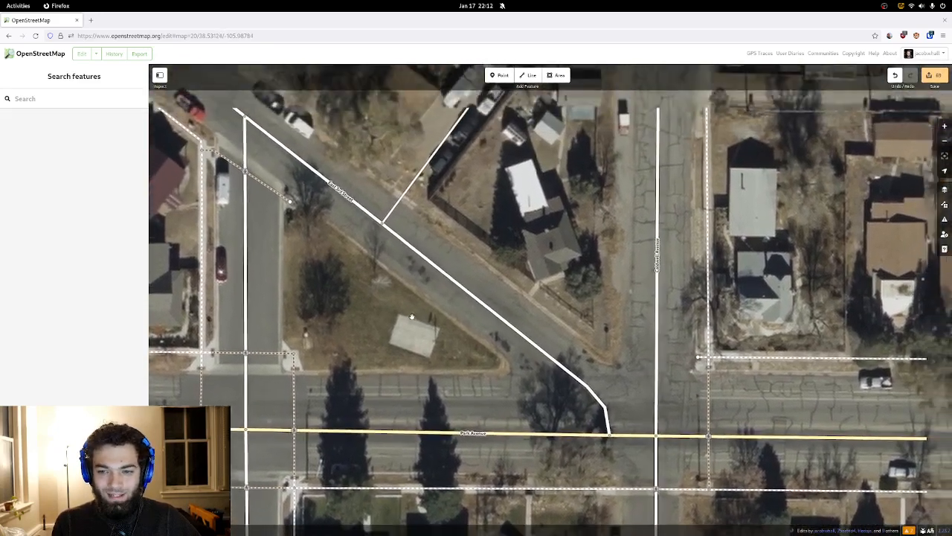
left_click_drag(528, 116, 495, 233)
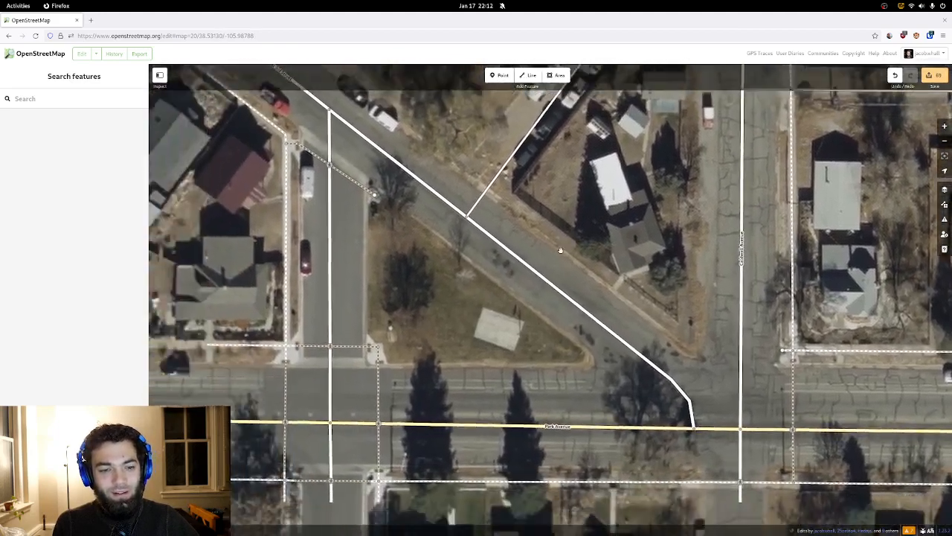
left_click_drag(560, 250, 577, 247)
left_click_drag(504, 271, 564, 306)
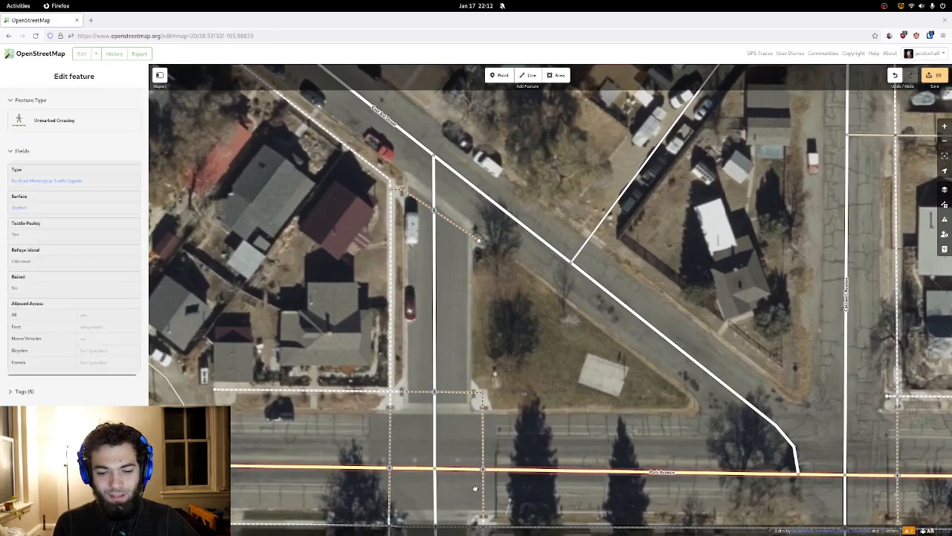
left_click_drag(518, 236, 471, 194)
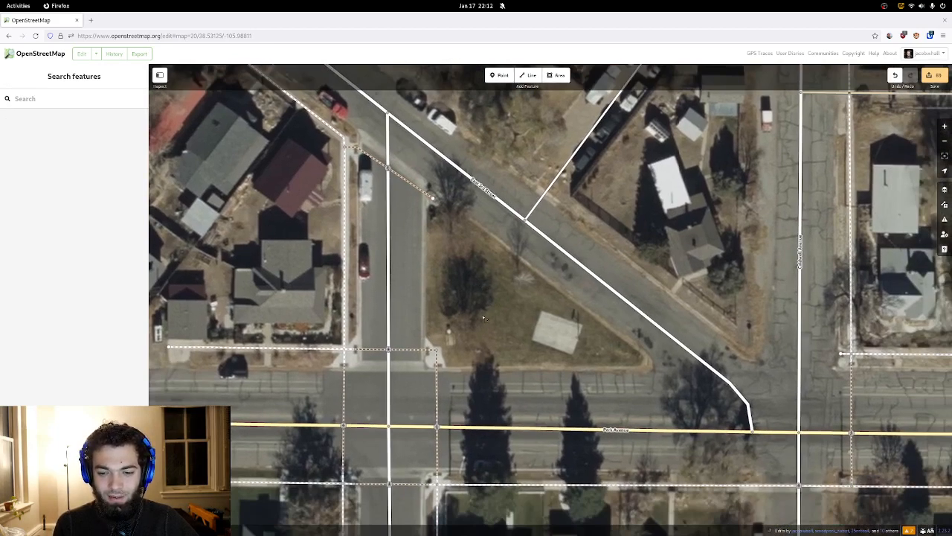
left_click_drag(483, 318, 494, 248)
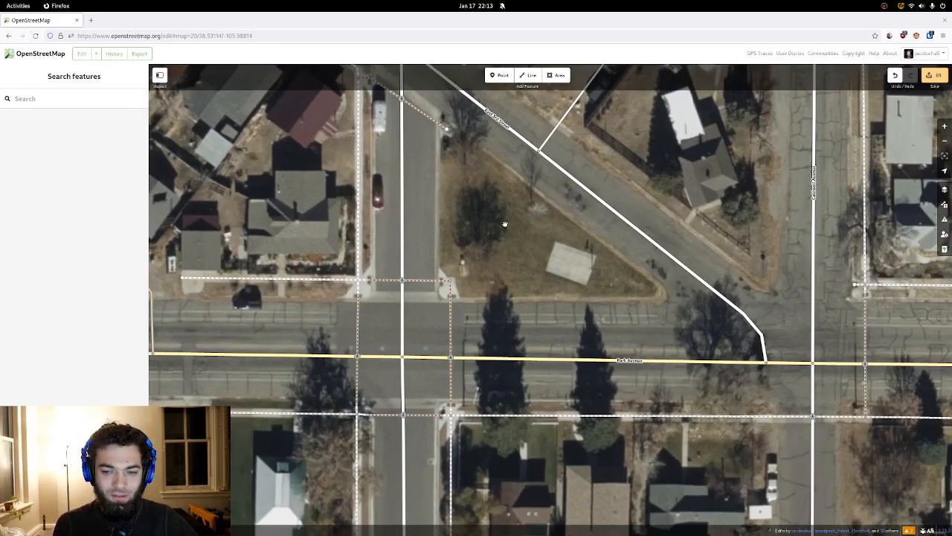
left_click_drag(505, 224, 464, 203)
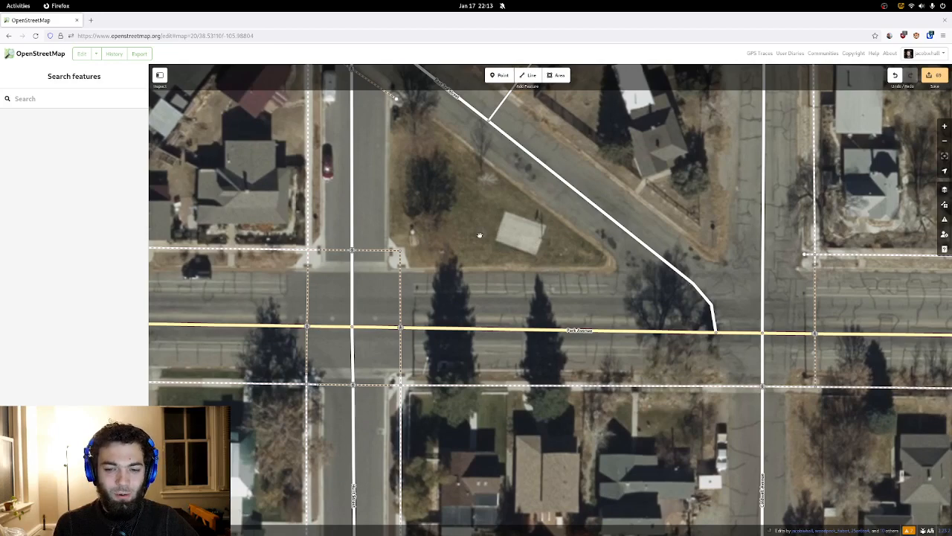
left_click_drag(479, 235, 558, 272)
left_click_drag(496, 240, 499, 259)
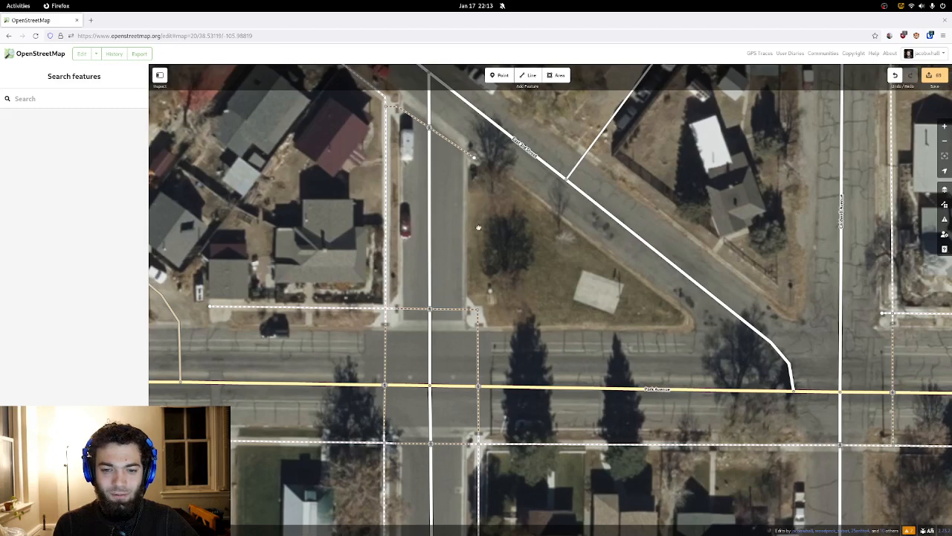
mouse_move(468, 271)
left_mouse_down()
mouse_move(507, 263)
mouse_move(470, 241)
mouse_move(473, 267)
left_mouse_up()
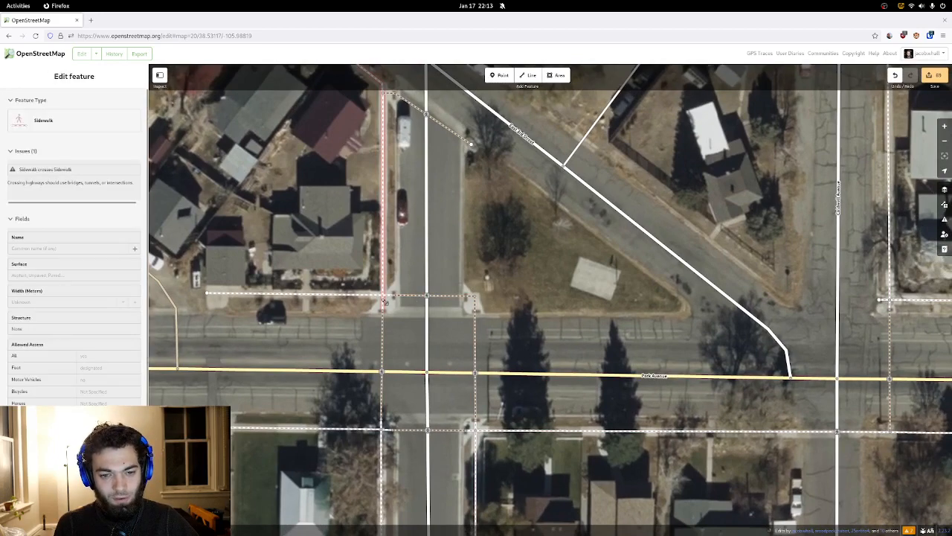
left_click_drag(395, 113, 435, 131)
left_click_drag(401, 211, 512, 150)
left_click_drag(373, 190, 428, 197)
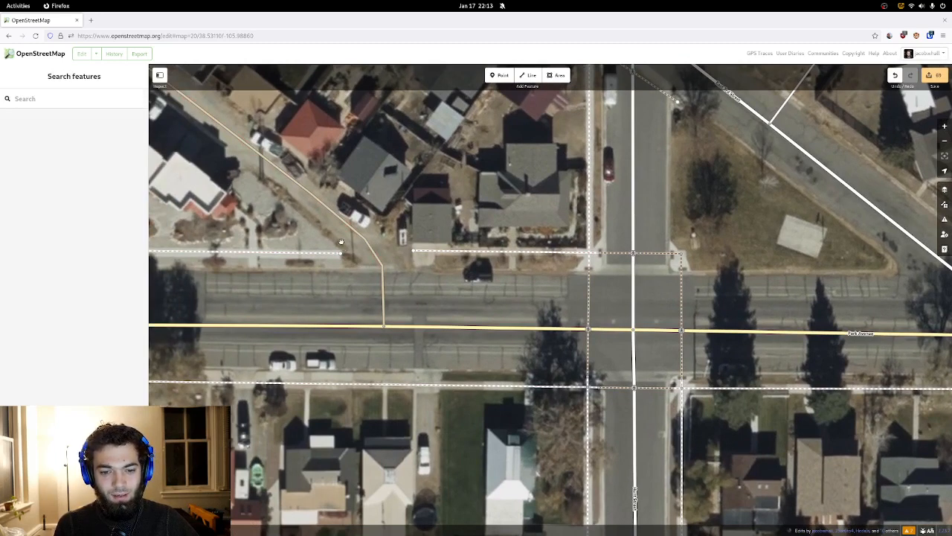
left_click_drag(345, 247, 409, 259)
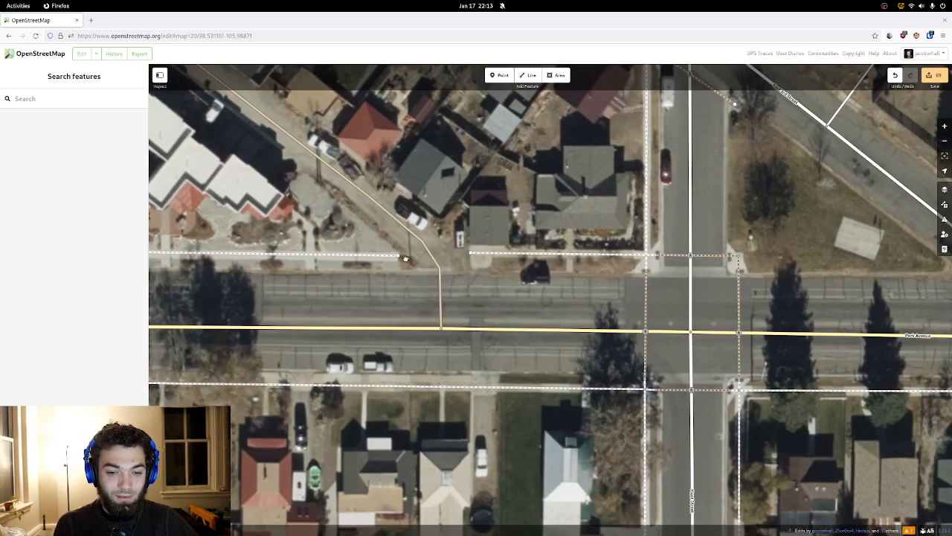
left_click_drag(405, 258, 413, 280)
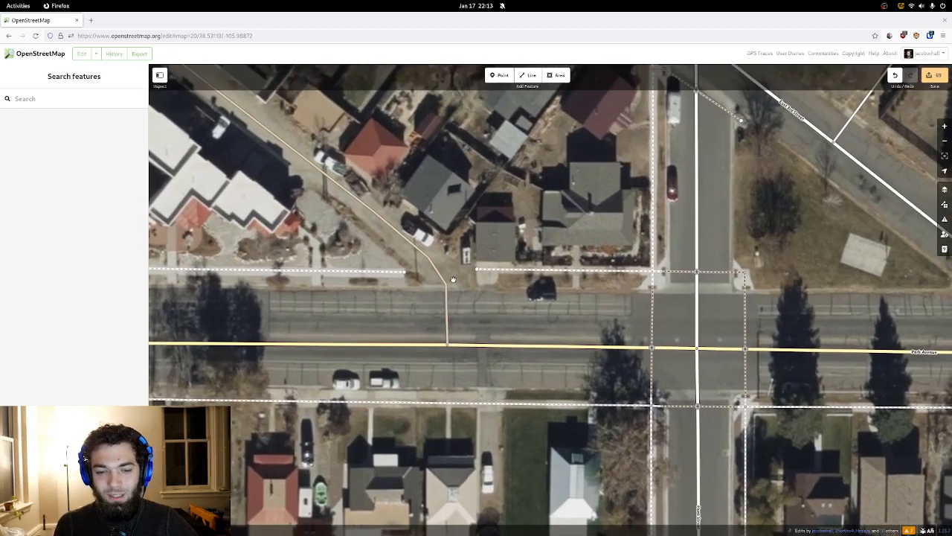
- Show the OpenStreetMap Notes layer and read the note at the alley gap in Park Avenue's north sidewalk
left_click(945, 189)
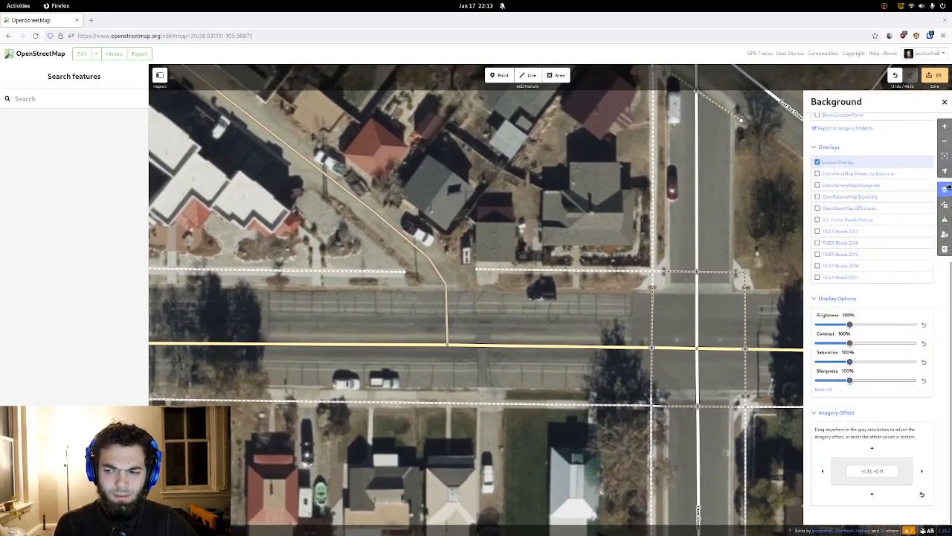
scroll(881, 193, "up", 5)
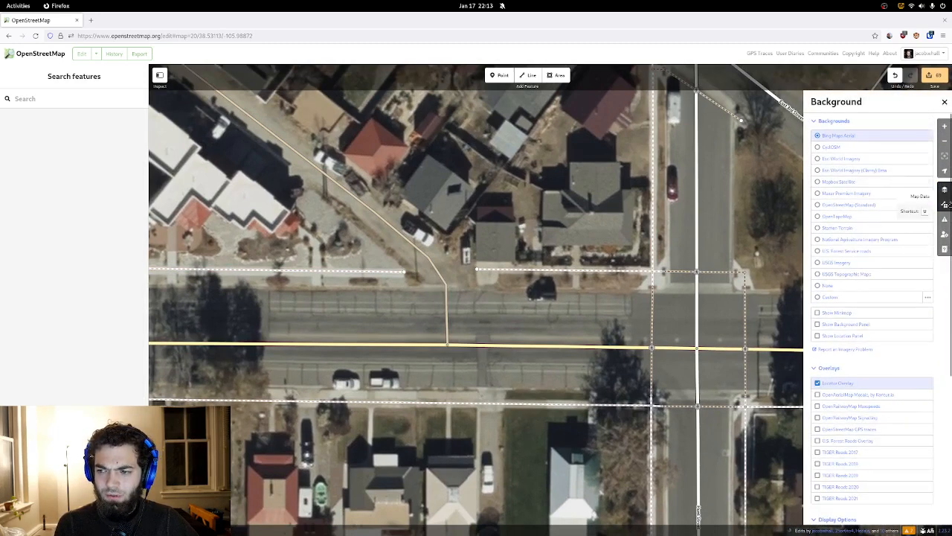
left_click(945, 204)
left_click(890, 150)
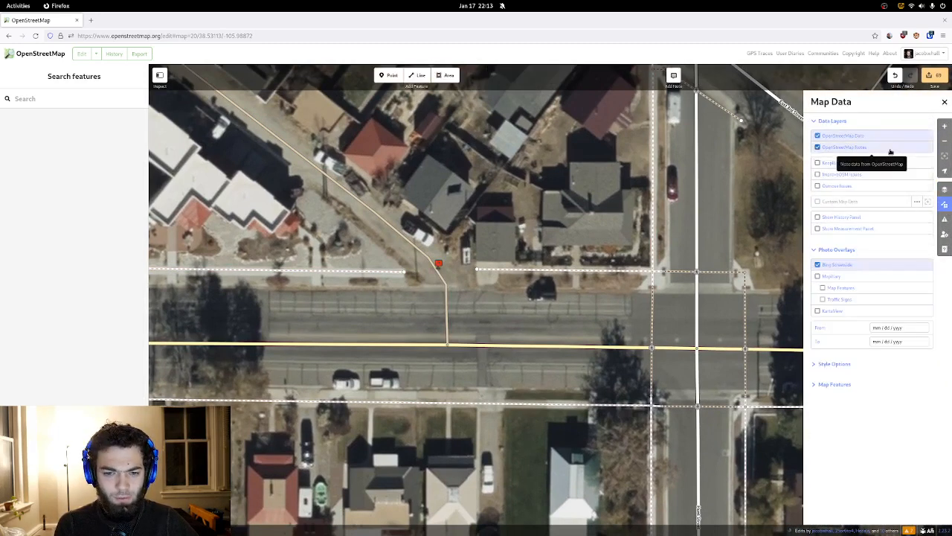
left_click(440, 263)
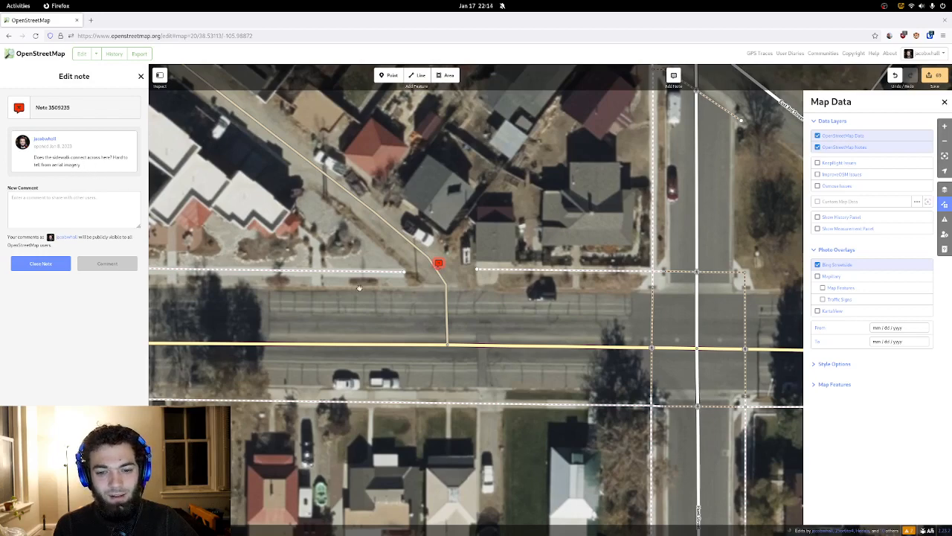
left_click_drag(454, 269, 477, 271)
left_click(466, 238)
- Survey the blocks south of Park Avenue, past Maxwell Street and Chilcott Street, to Nichols Avenue
scroll(431, 216, "down", 3)
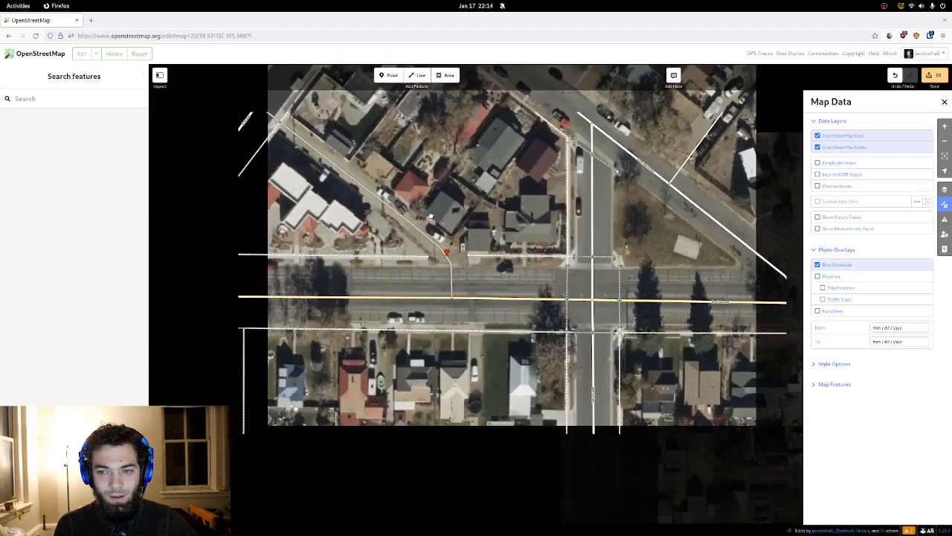
scroll(431, 216, "down", 2)
left_click_drag(455, 195, 344, 186)
left_click_drag(301, 331, 387, 244)
left_click_drag(328, 481, 453, 227)
left_click_drag(445, 381, 413, 223)
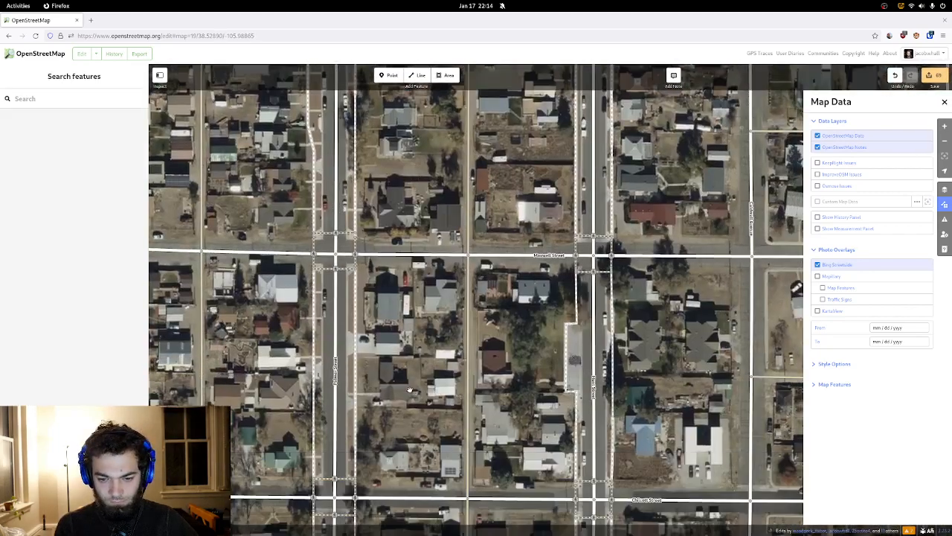
left_click_drag(413, 391, 322, 237)
left_click_drag(567, 284, 445, 277)
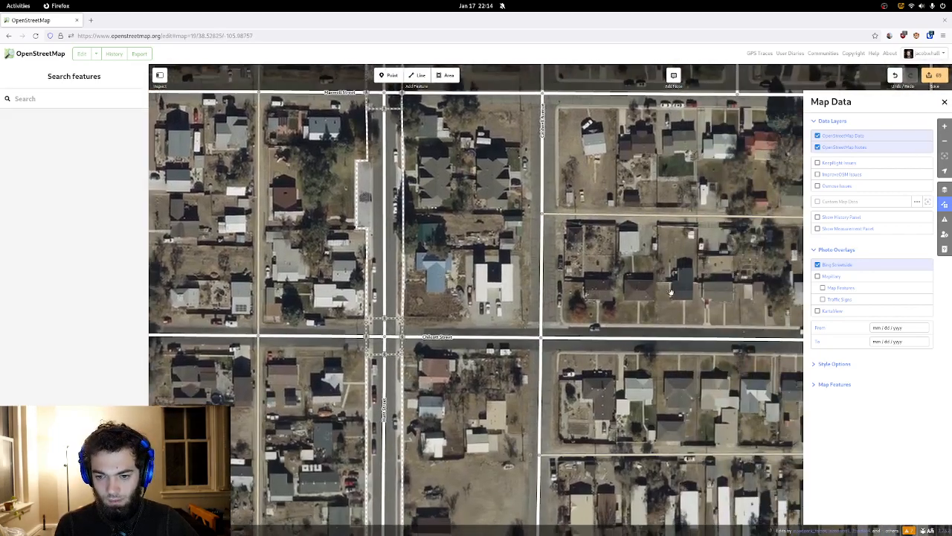
left_click_drag(670, 293, 493, 208)
left_click_drag(605, 352, 426, 299)
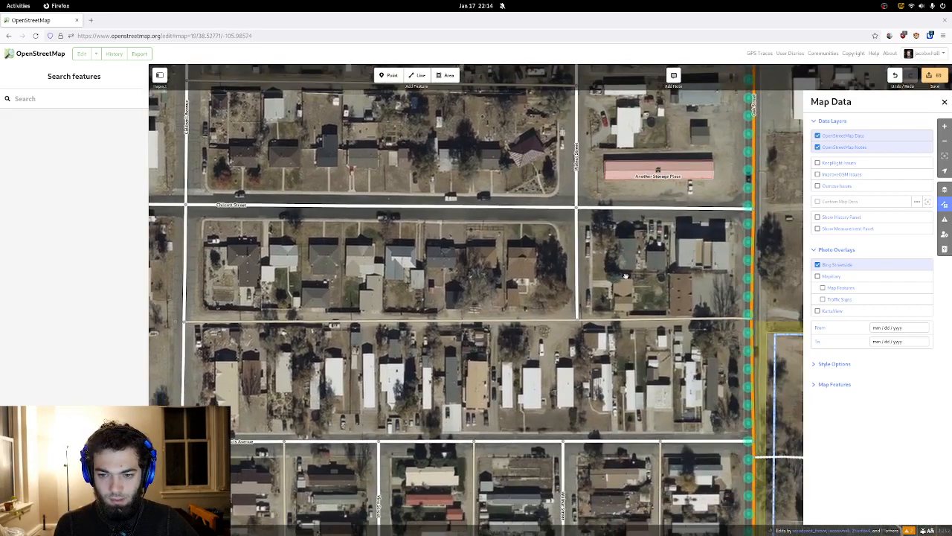
left_click_drag(638, 265, 584, 170)
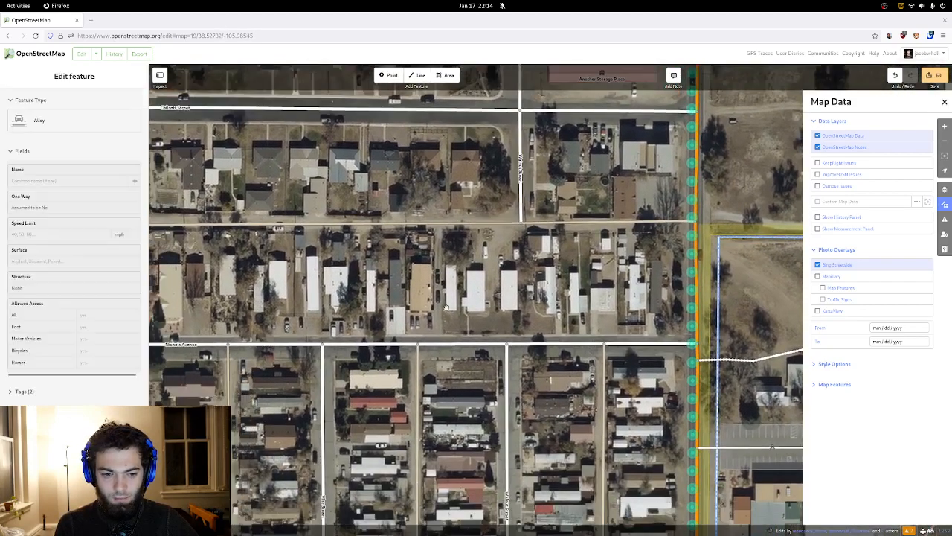
left_click_drag(429, 311, 663, 262)
left_click_drag(419, 405, 575, 363)
- Draw an unmarked crossing over Hunt Street just north of Nichols Avenue, joining the sidewalks on both sides
scroll(351, 242, "up", 5)
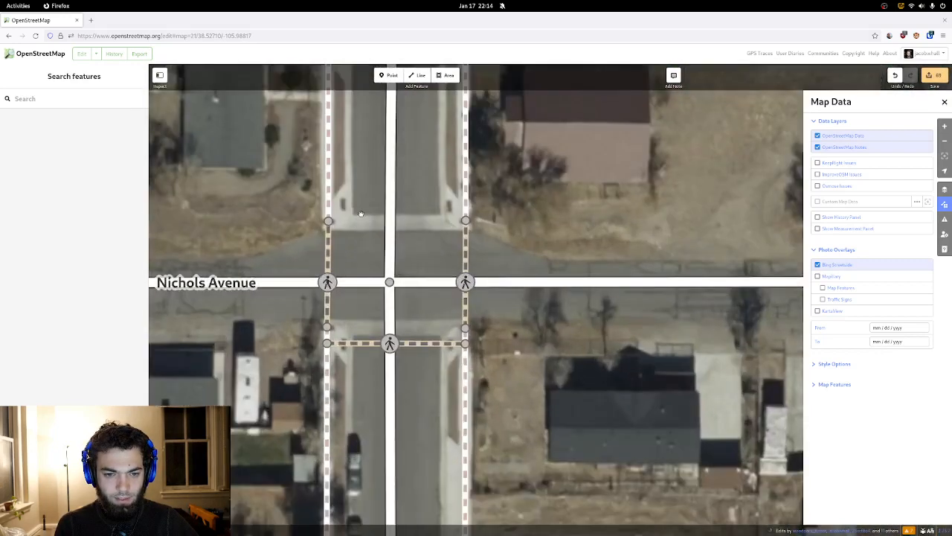
left_click_drag(430, 94, 440, 134)
left_click(417, 75)
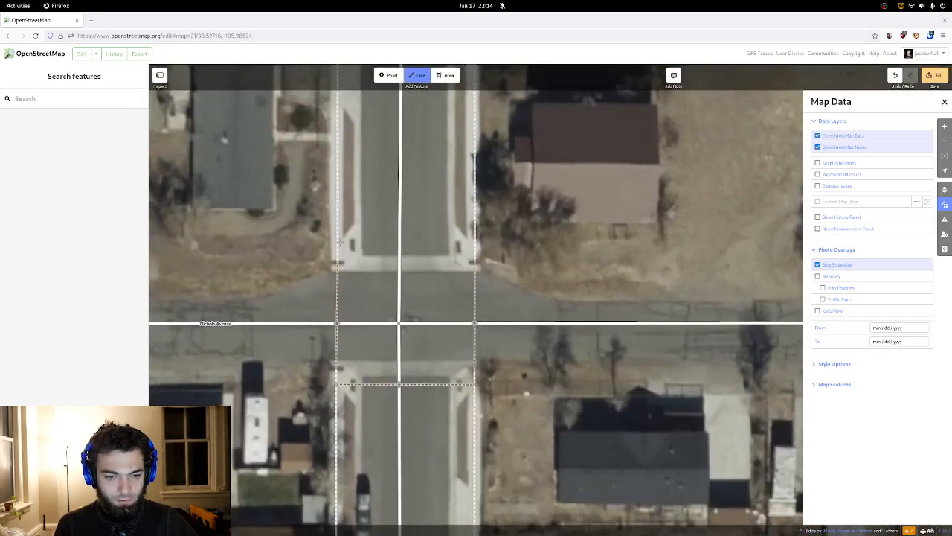
left_click(338, 246)
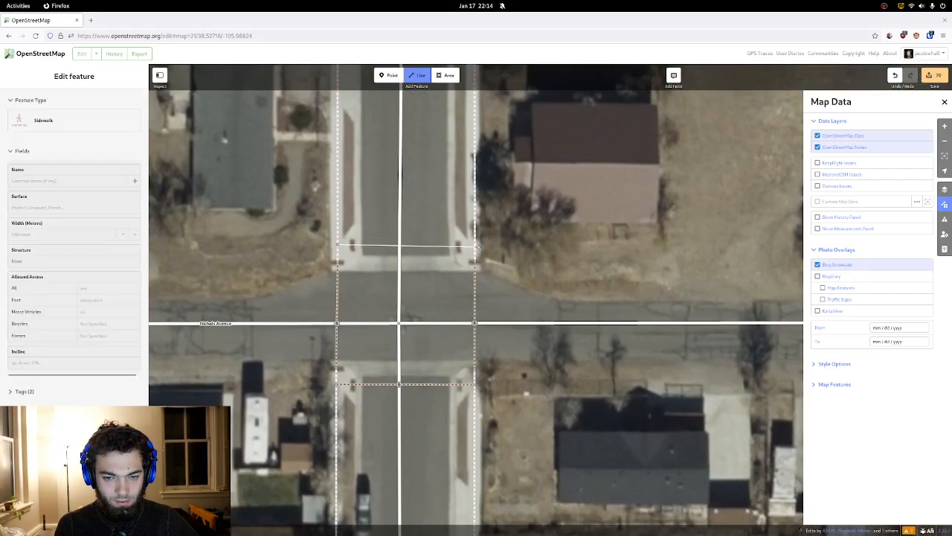
double_click(476, 246)
left_click(54, 154)
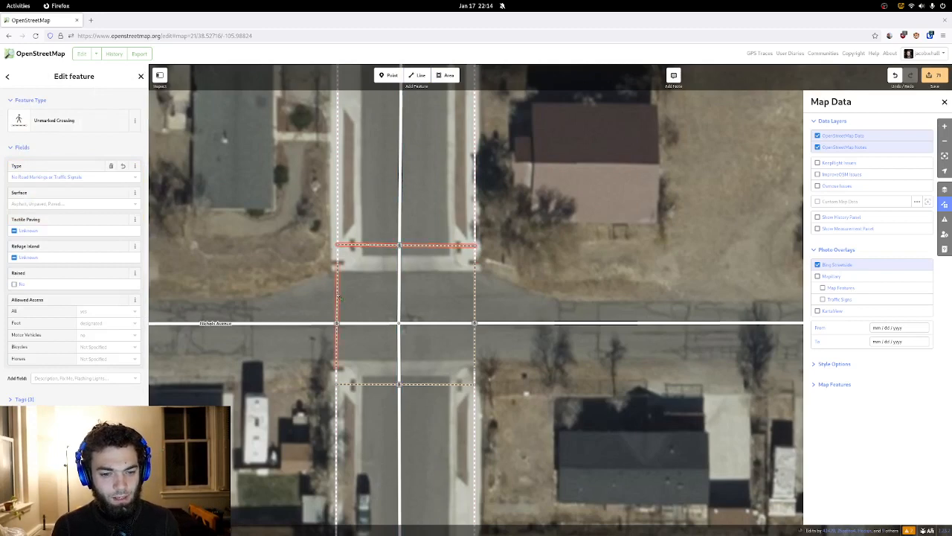
- Select the four unmarked crossings at Hunt Street and Nichols Avenue together and edit their tactile paving
left_click(377, 247, "shift")
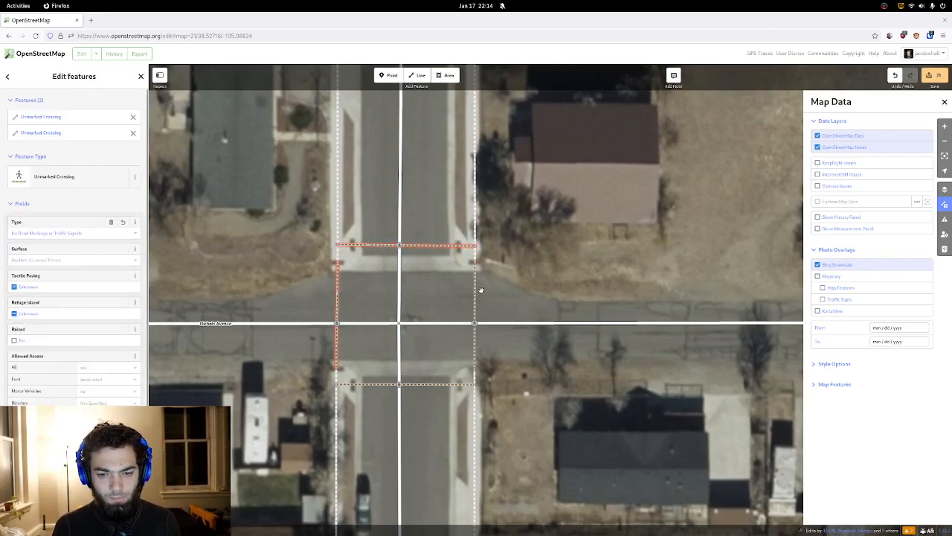
left_click(476, 292, "shift")
left_click(428, 385, "shift")
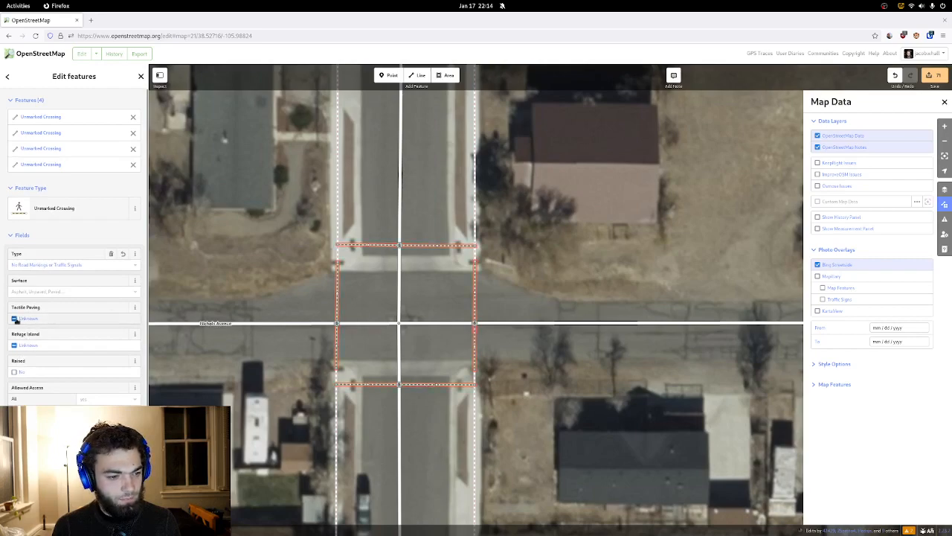
left_click(212, 281)
- Select the four unmarked crossings at Hunt Street and Chilcott Street together and edit their tactile paving
scroll(287, 214, "down", 2)
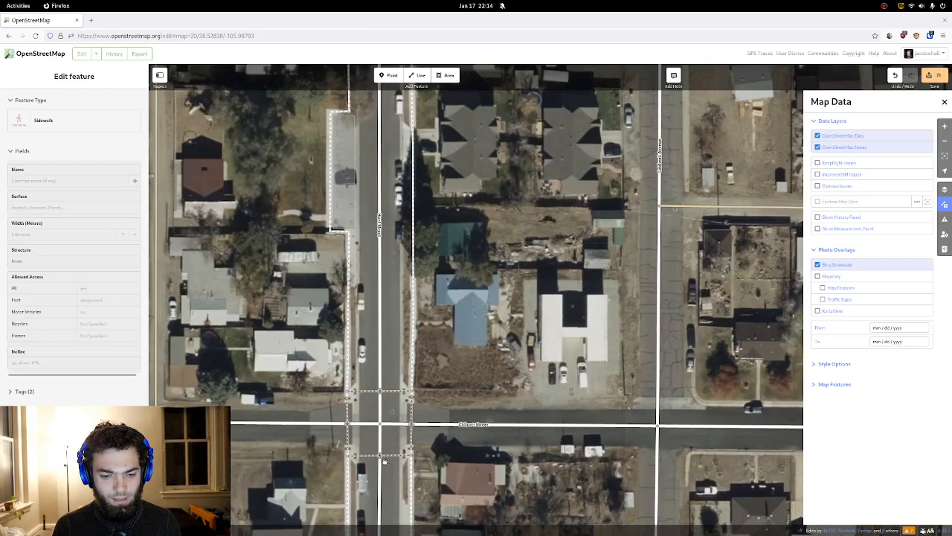
left_click(383, 455)
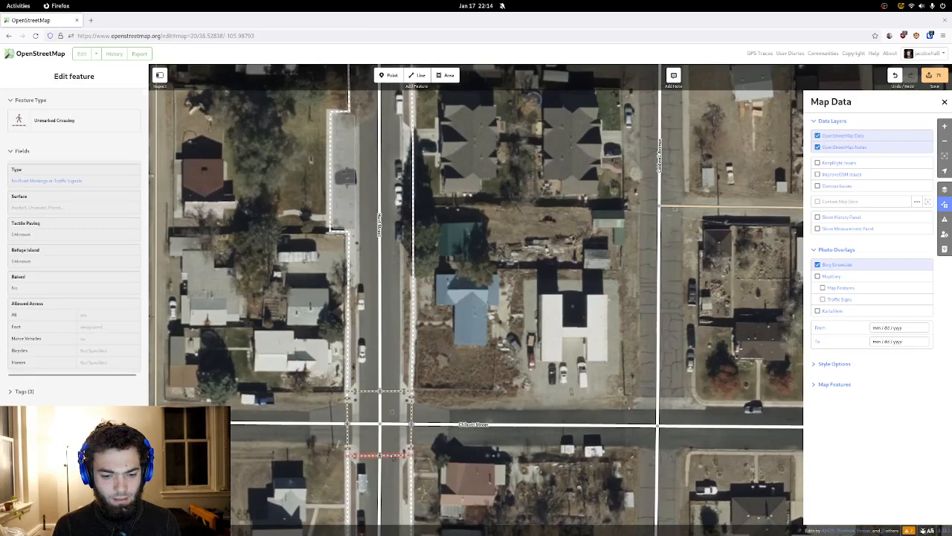
left_click(349, 434, "shift")
left_click(367, 392, "shift")
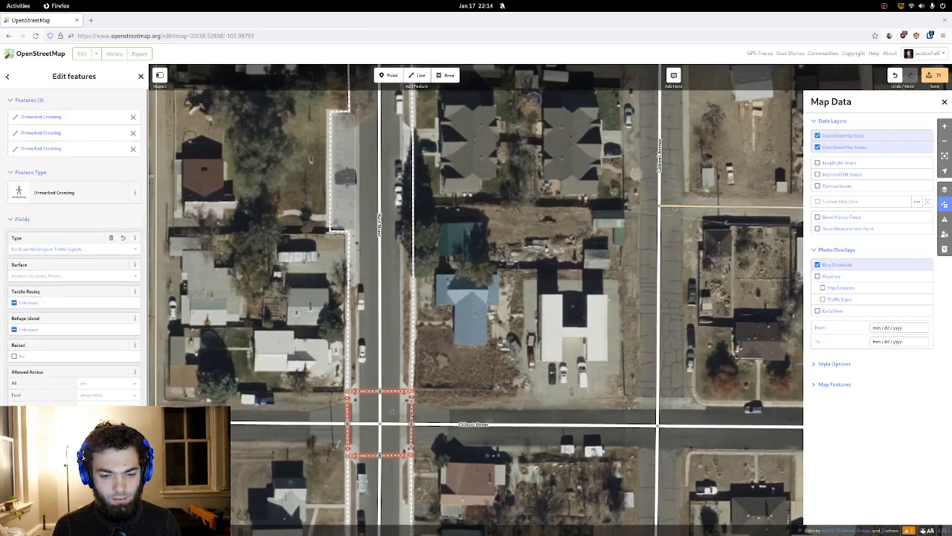
left_click(409, 410, "shift")
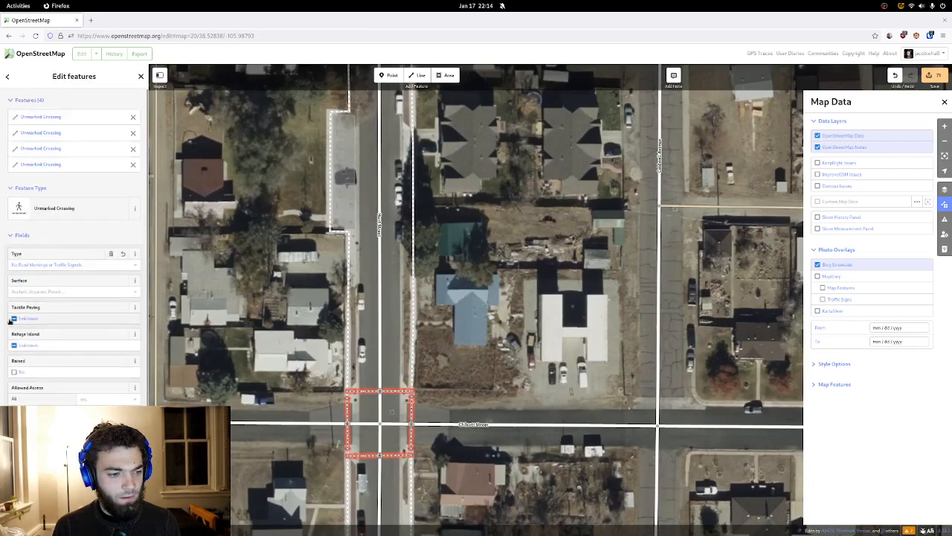
left_click(264, 208)
- Select the four unmarked crossings at Hunt Street and Maxwell Street together and set their surface to Asphalt
left_click_drag(266, 239, 315, 512)
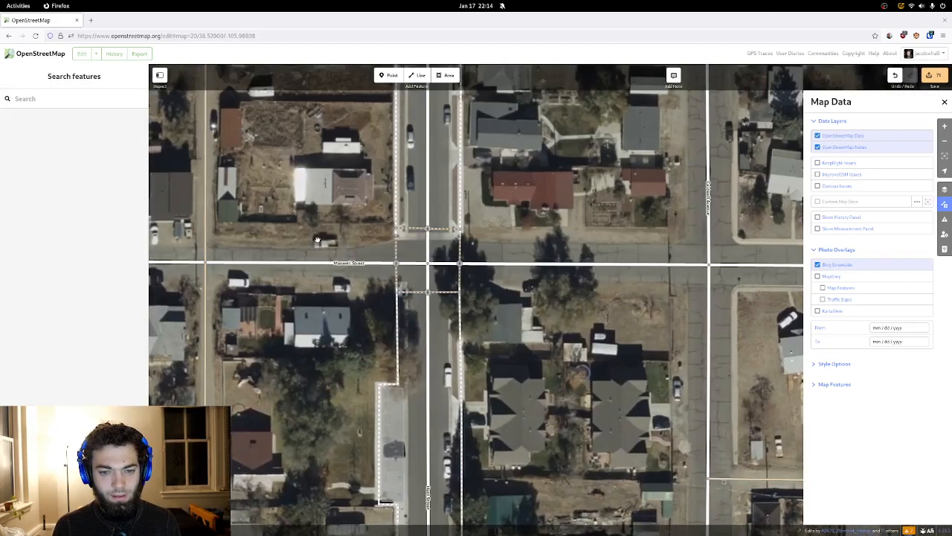
left_click(414, 292)
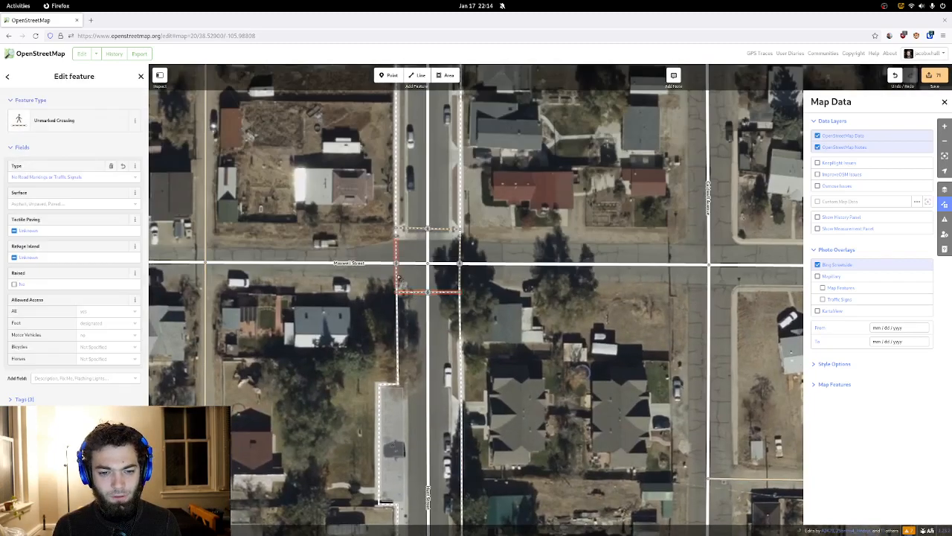
left_click(398, 276, "shift")
left_click(421, 229, "shift")
left_click(456, 253, "shift")
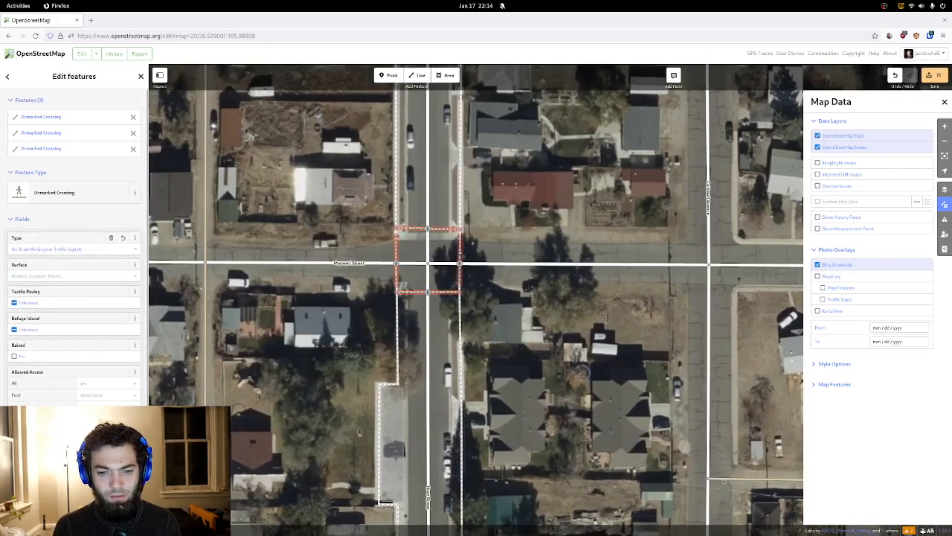
scroll(455, 253, "down", 1)
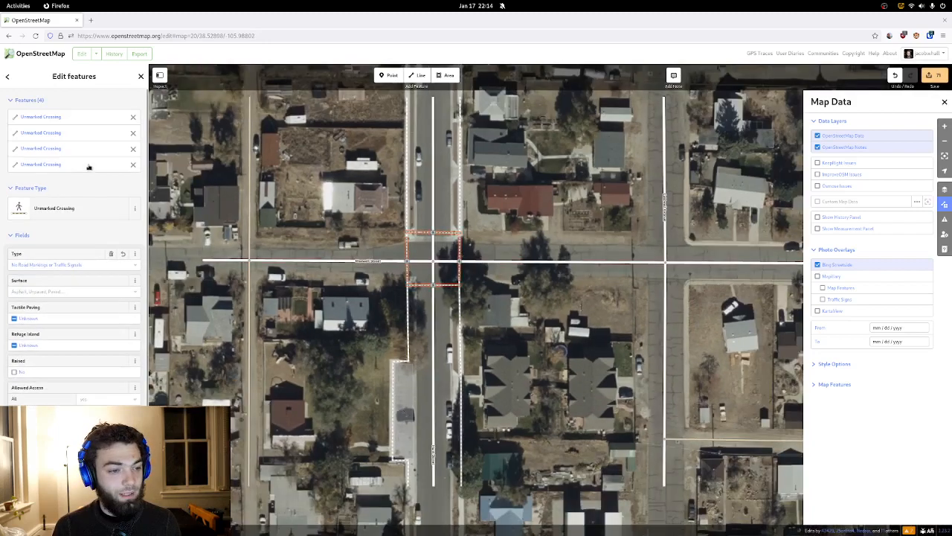
left_click(55, 291)
left_click(49, 302)
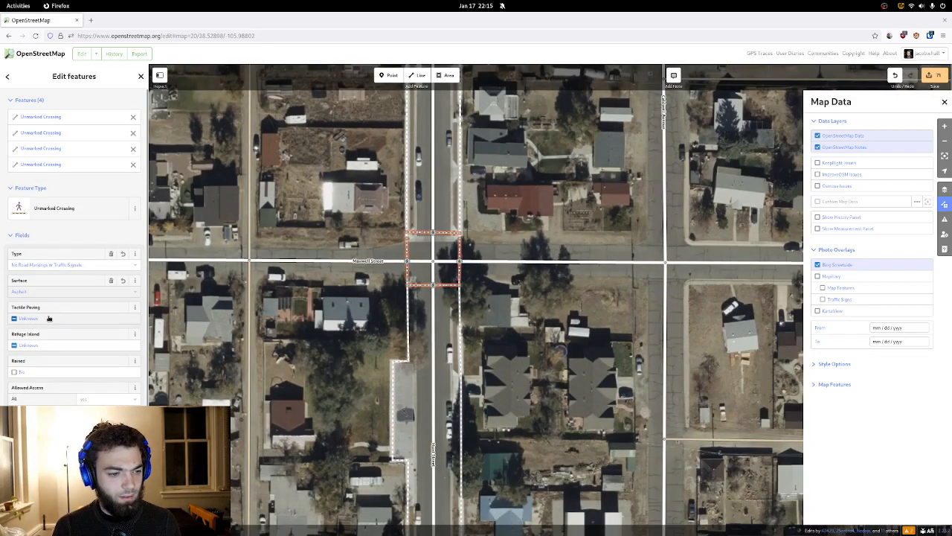
- Edit the tactile paving of the four selected unmarked crossings at Hunt Street and Maxwell Street together
double_click(14, 320)
left_click(314, 217)
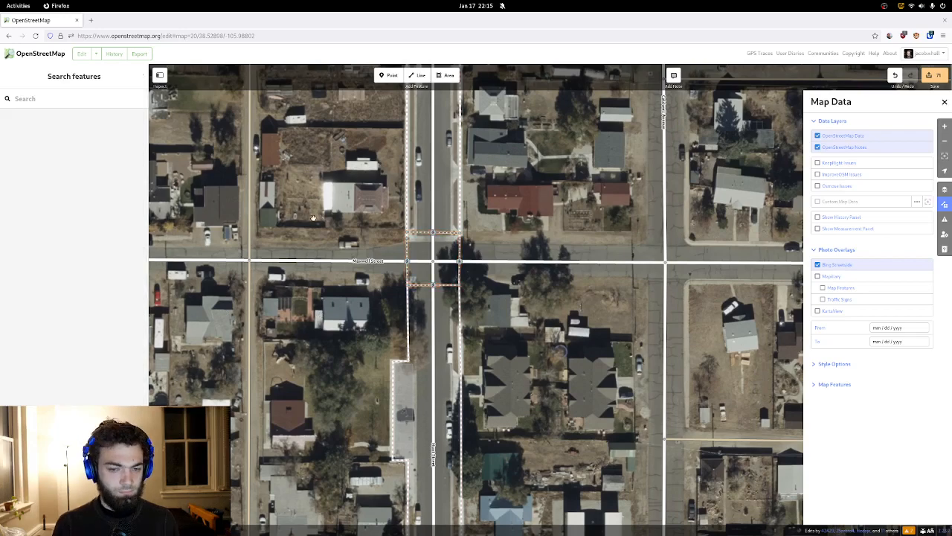
- Draw an unmarked crossing over Hunt Street on the south side of the next intersection north of Maxwell Street, and connect it to the street
left_click_drag(318, 179, 322, 365)
mouse_move(458, 108)
left_mouse_down()
mouse_move(461, 233)
mouse_move(434, 275)
left_mouse_up()
scroll(445, 245, "up", 3)
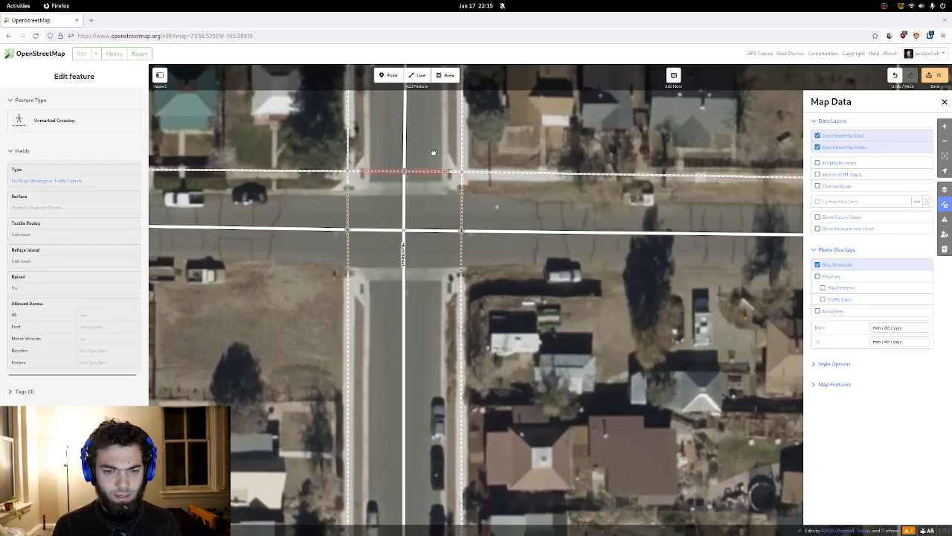
left_click(419, 75)
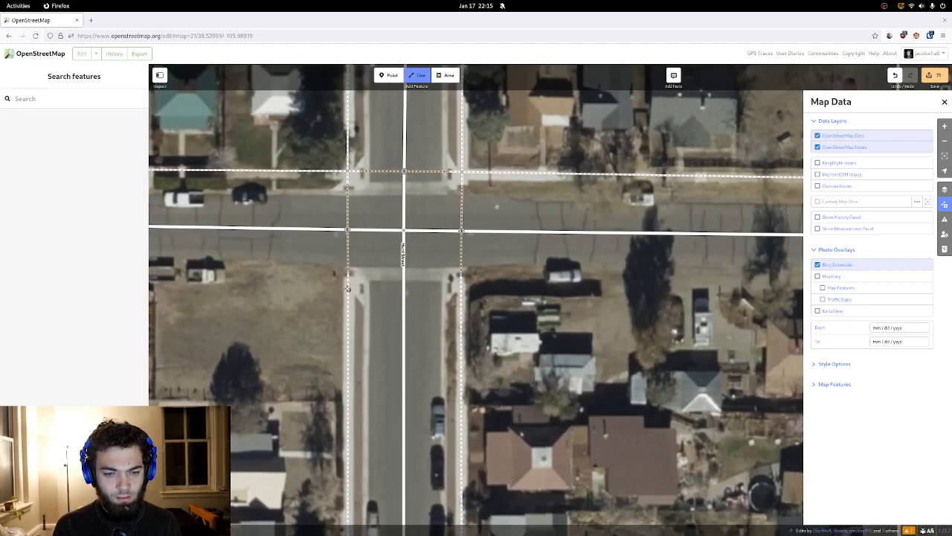
left_click(347, 287)
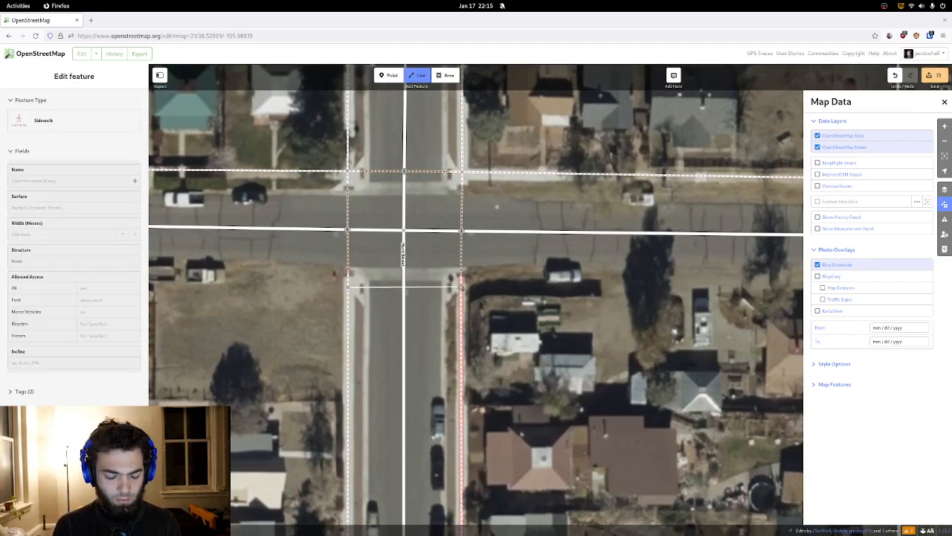
double_click(460, 287)
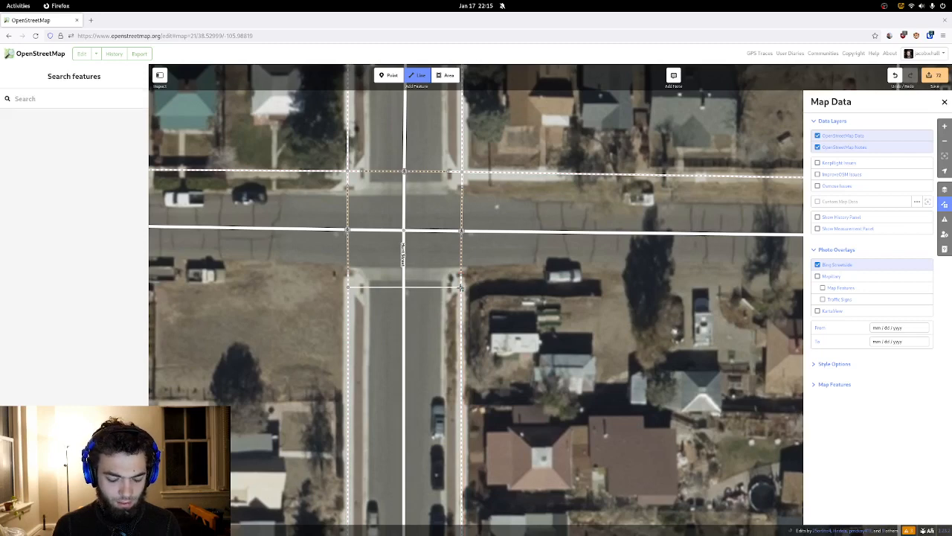
left_click(42, 134)
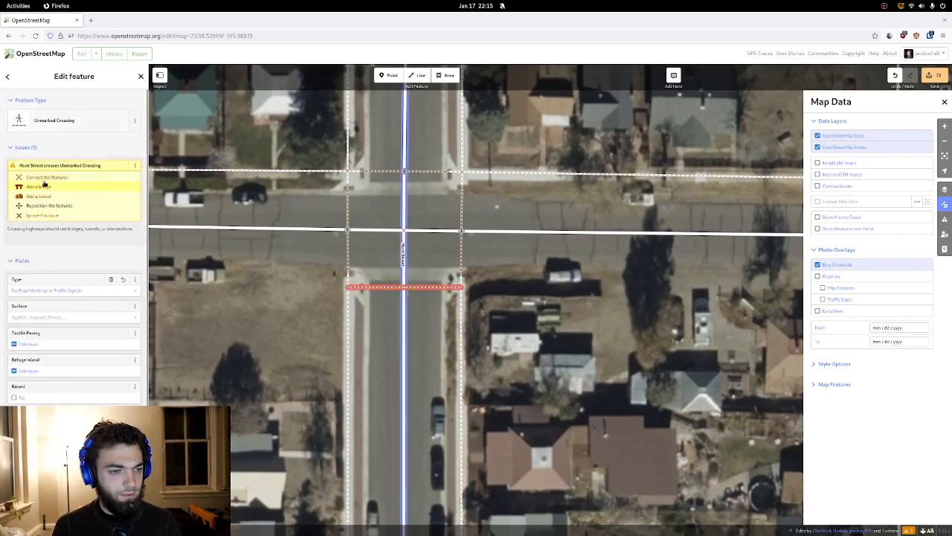
left_click(46, 179)
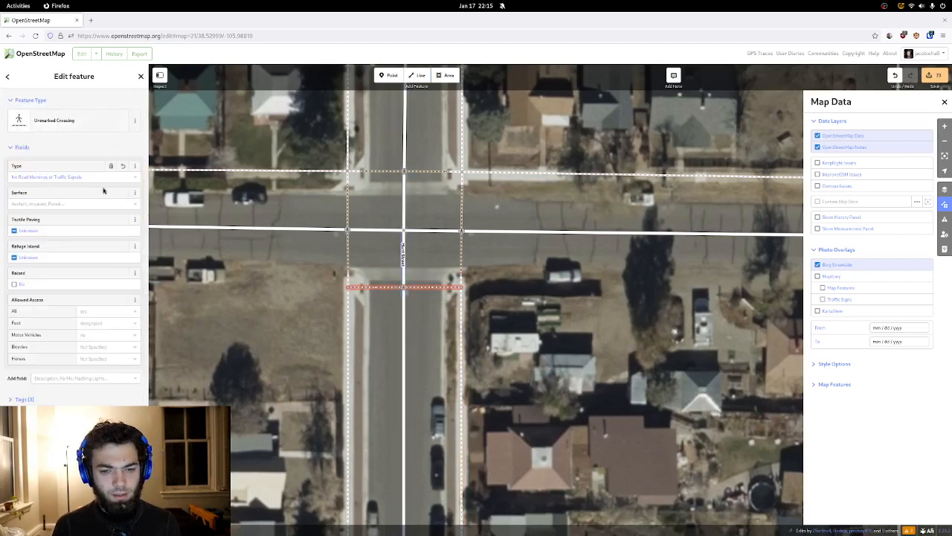
- Set the surface of all four unmarked crossings around the current Hunt Street intersection to Asphalt
left_click(349, 246, "shift")
left_click(380, 173, "shift")
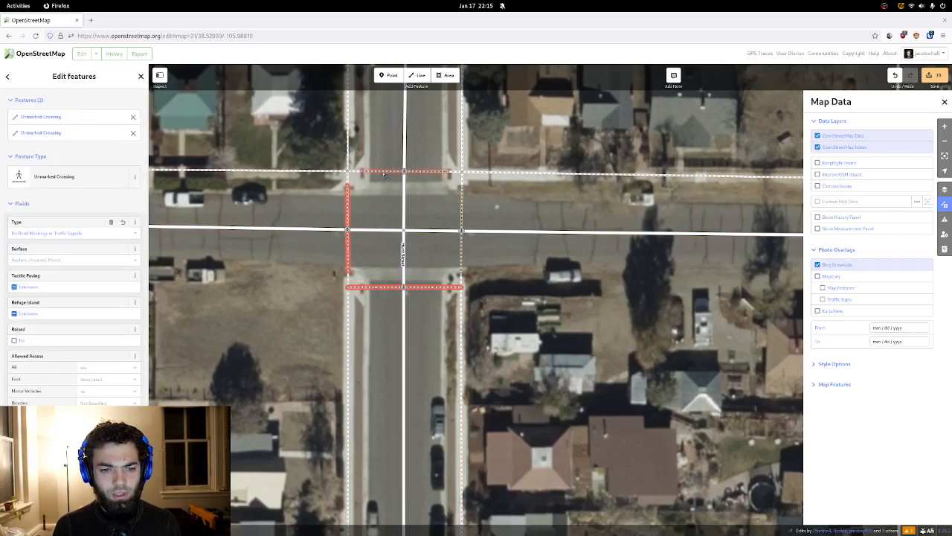
left_click(462, 213, "shift")
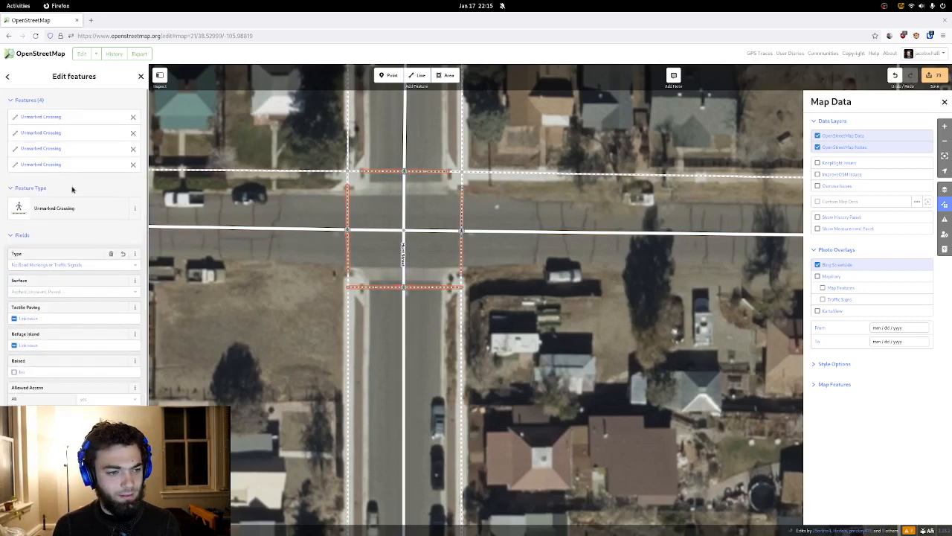
left_click(60, 291)
left_click(60, 307)
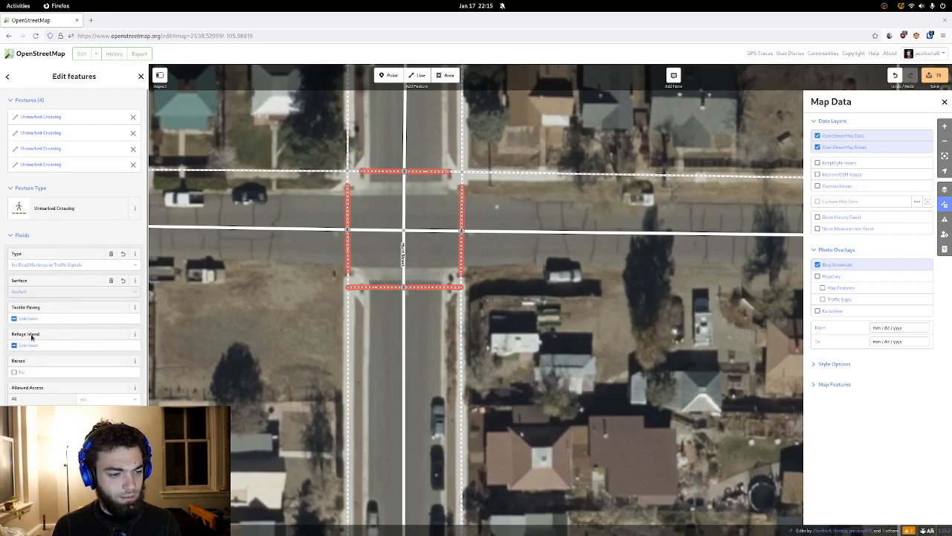
left_click(184, 291)
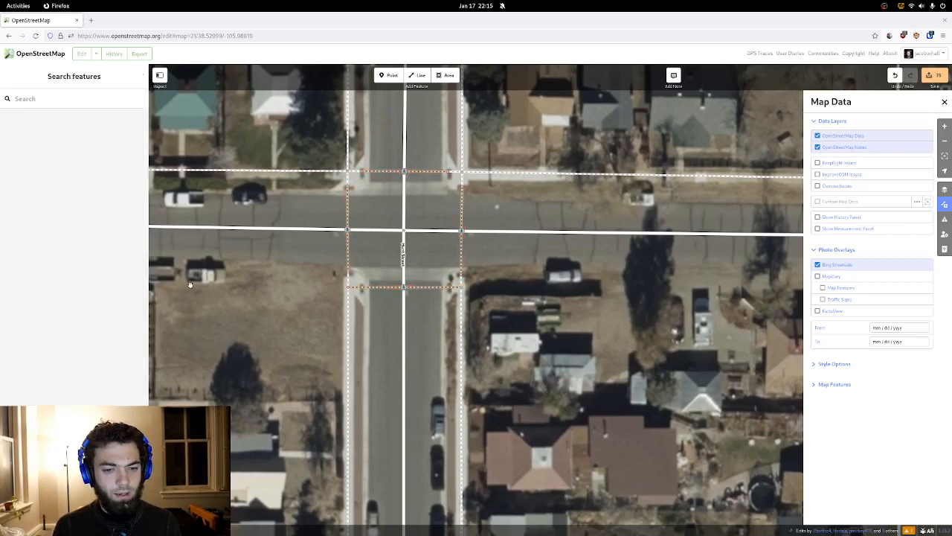
- Check the surface and tactile paving values shared by the four unmarked crossings at Hunt Street and Park Avenue
scroll(243, 352, "down", 3)
left_click_drag(286, 225, 328, 376)
left_click_drag(351, 188, 351, 300)
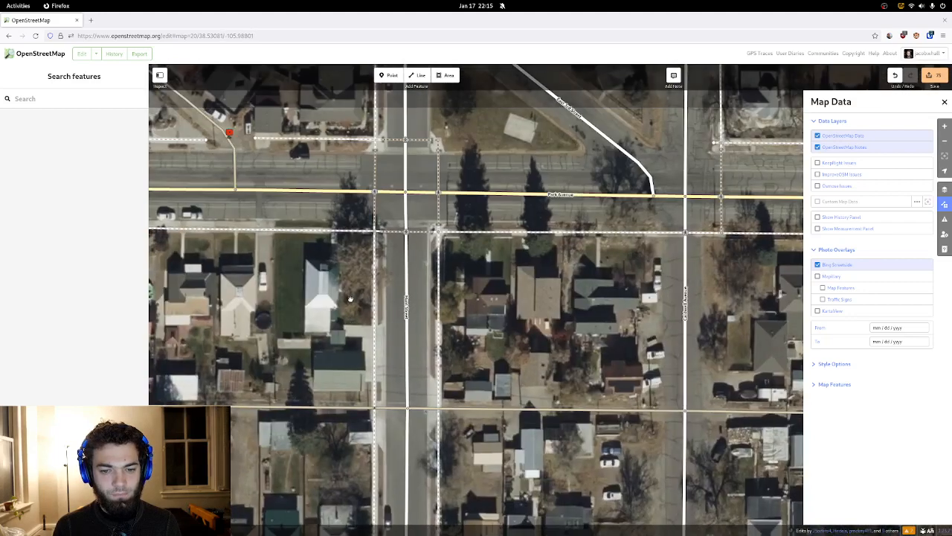
left_click(439, 214)
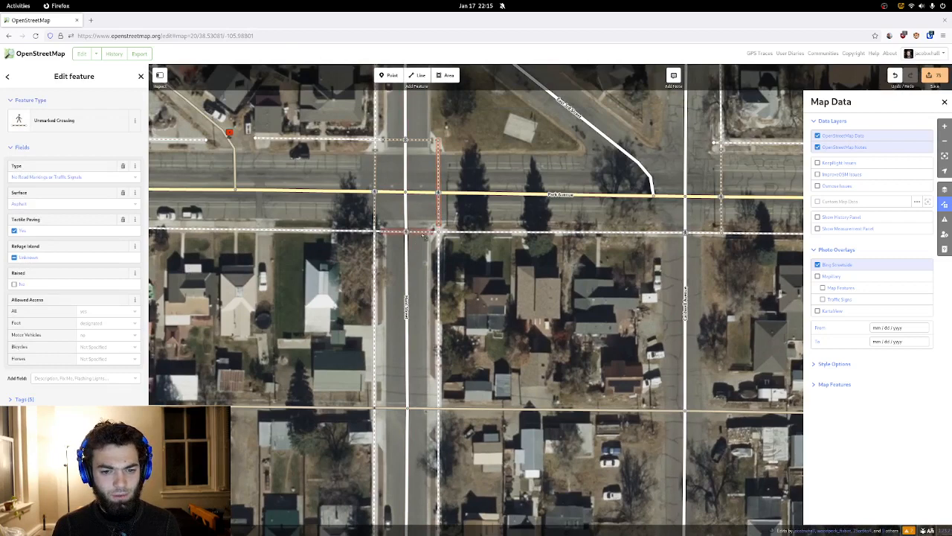
left_click(424, 234, "shift")
left_click(376, 210, "shift")
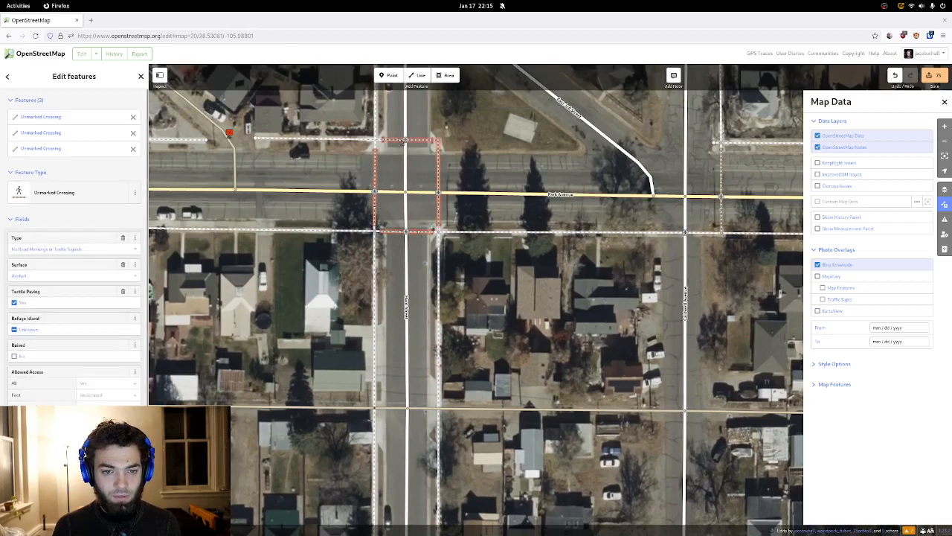
left_click(402, 140, "shift")
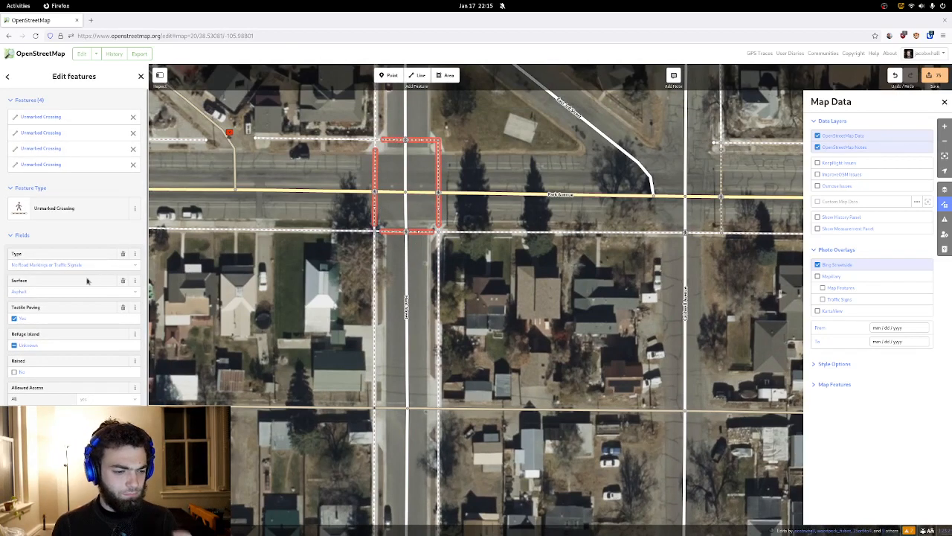
left_click(300, 262)
- Select all four unmarked crossings at Hunt Street and Chilcott Street and review their shared fields
left_click_drag(300, 263, 334, 105)
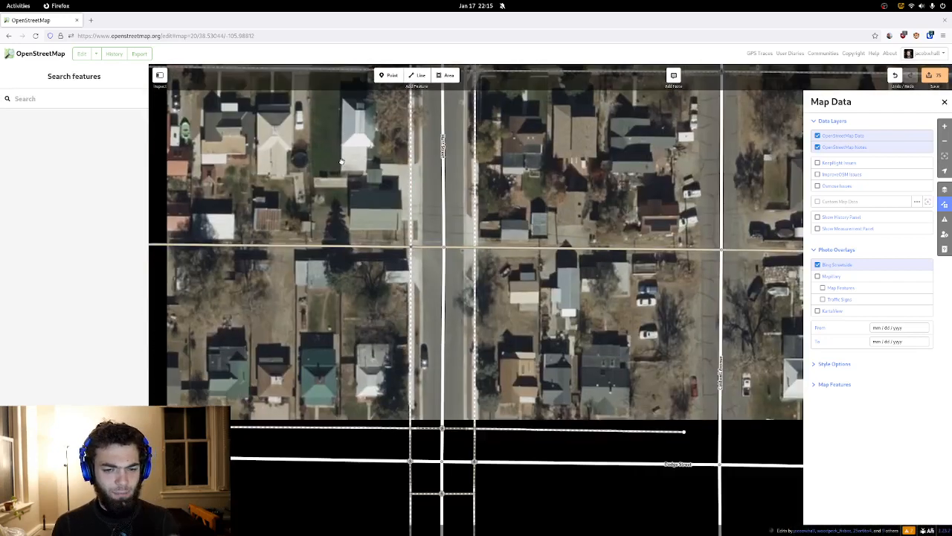
scroll(329, 171, "down", 3)
left_click_drag(335, 274, 346, 85)
left_click_drag(351, 269, 353, 171)
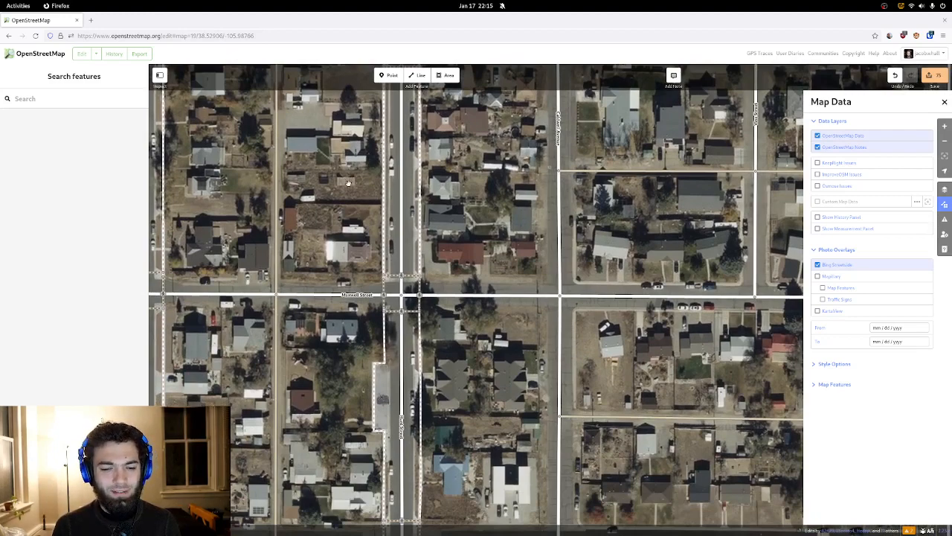
left_click_drag(348, 183, 362, 89)
left_click_drag(365, 233, 364, 86)
left_click_drag(364, 254, 368, 174)
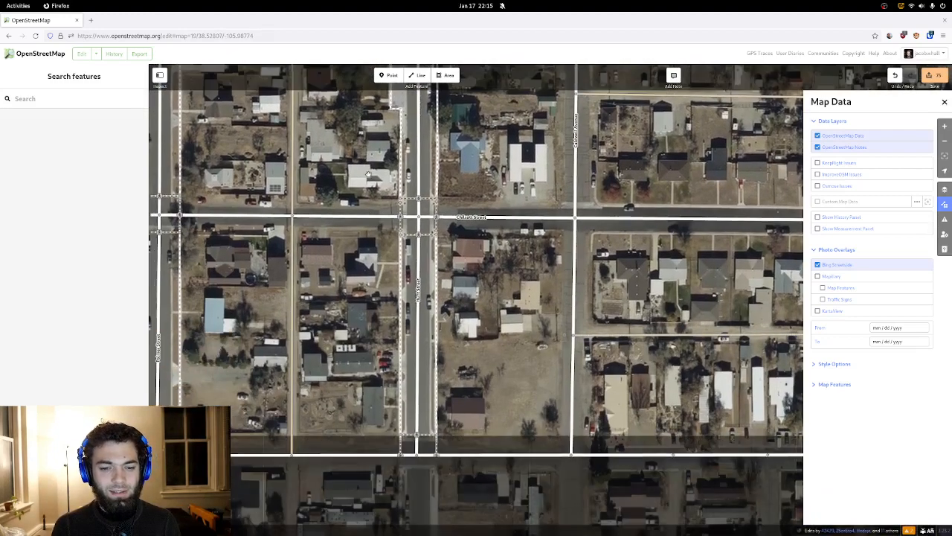
scroll(368, 174, "up", 2)
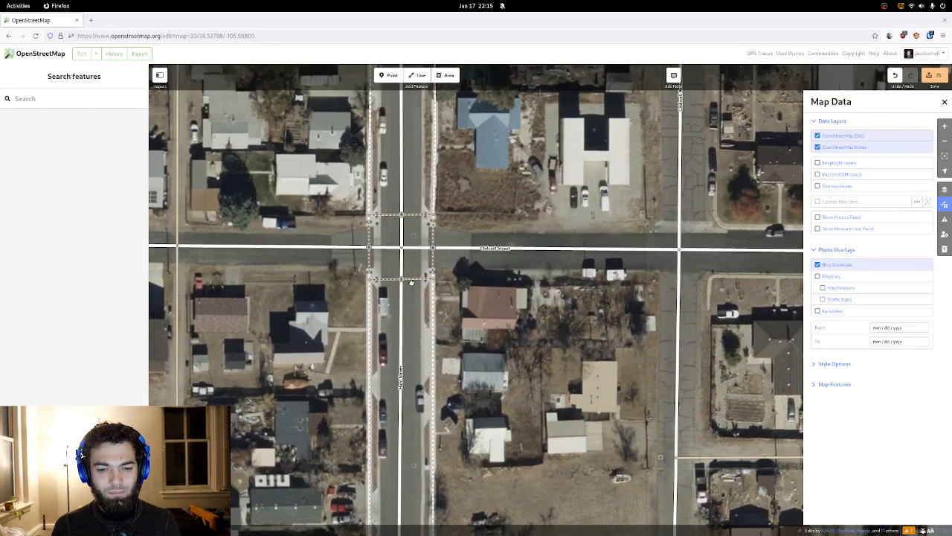
left_click(414, 280)
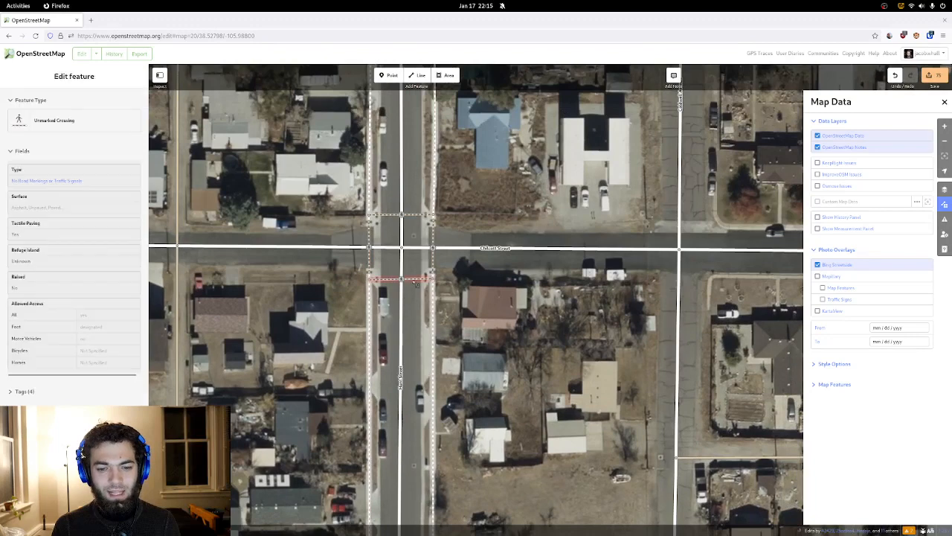
left_click(434, 261, "shift")
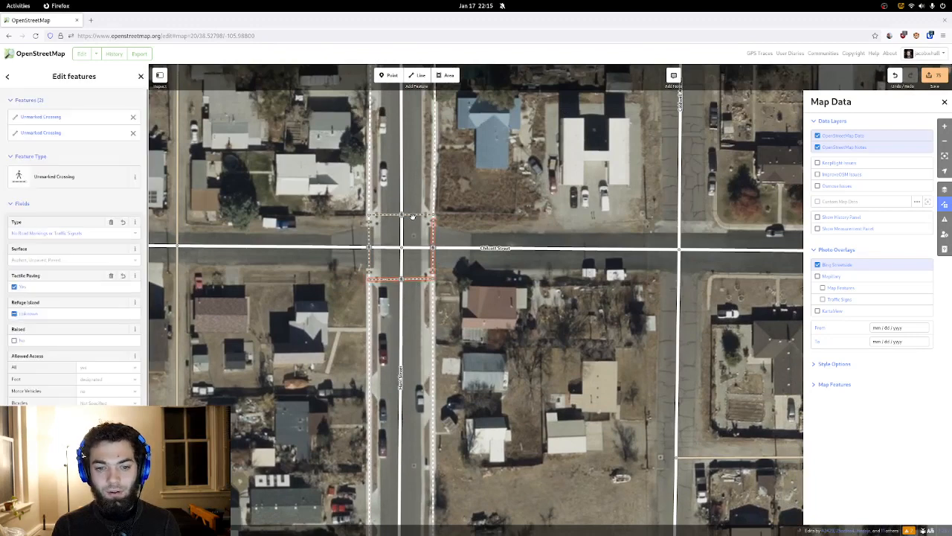
left_click(415, 216, "shift")
left_click(370, 242, "shift")
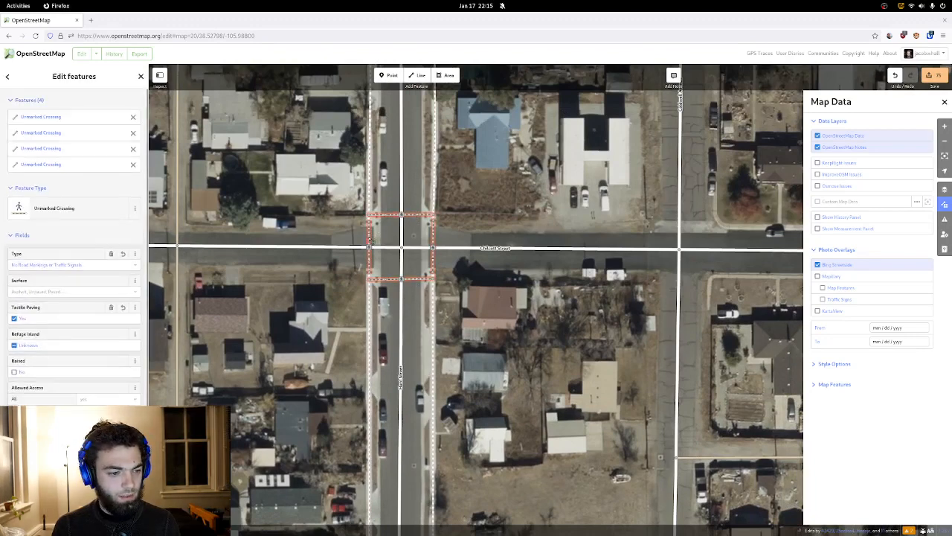
- Review the shared fields of the four unmarked crossings at the first Hunt Street intersection south of Chilcott Street
left_click_drag(343, 336, 365, 74)
left_click_drag(387, 327, 429, 127)
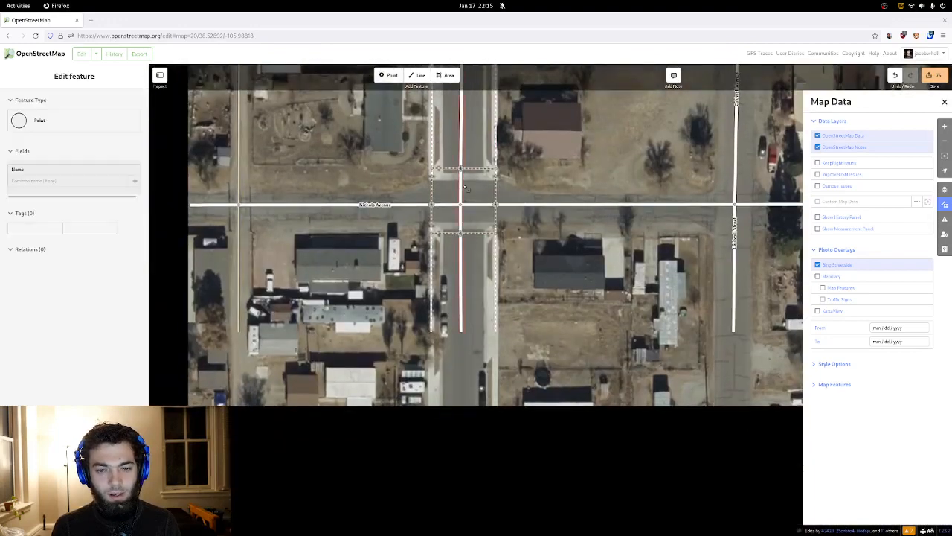
left_click(449, 170)
left_click(433, 195, "shift")
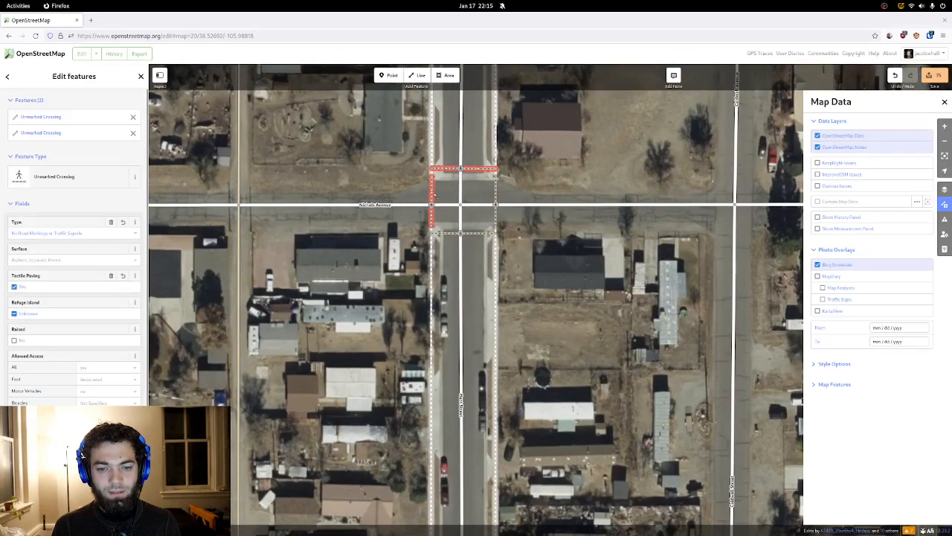
left_click(452, 234, "shift")
left_click(497, 221, "shift")
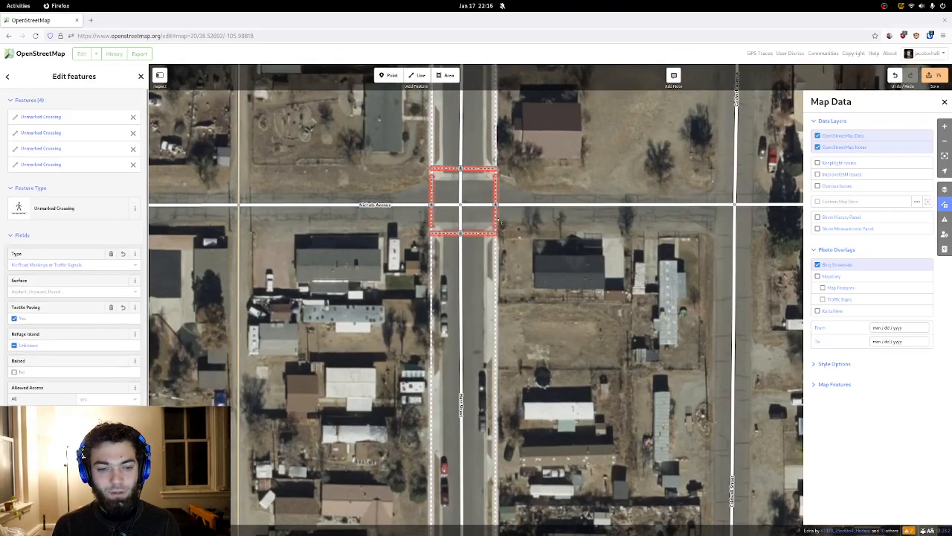
left_click(245, 289)
- Review the shared fields of the two unmarked crossings over Illinois Avenue on either side of Hunt Street
left_click_drag(276, 291, 186, 78)
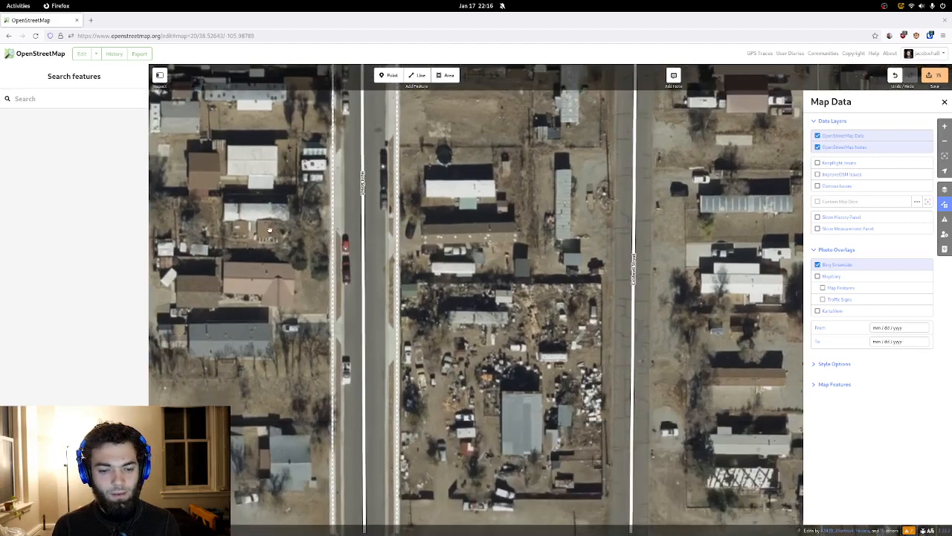
left_click_drag(292, 328, 356, 127)
left_click_drag(330, 204, 319, 123)
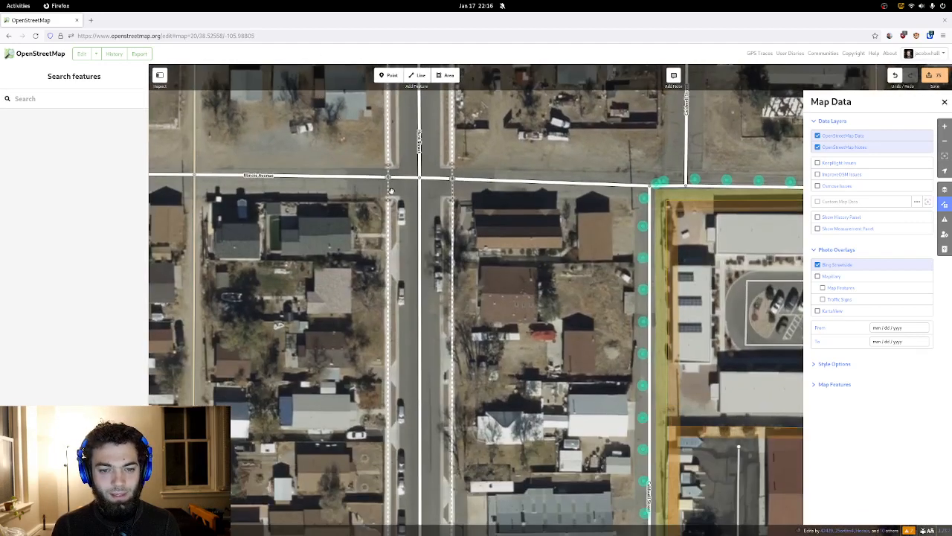
left_click(388, 187)
left_click(452, 190, "shift")
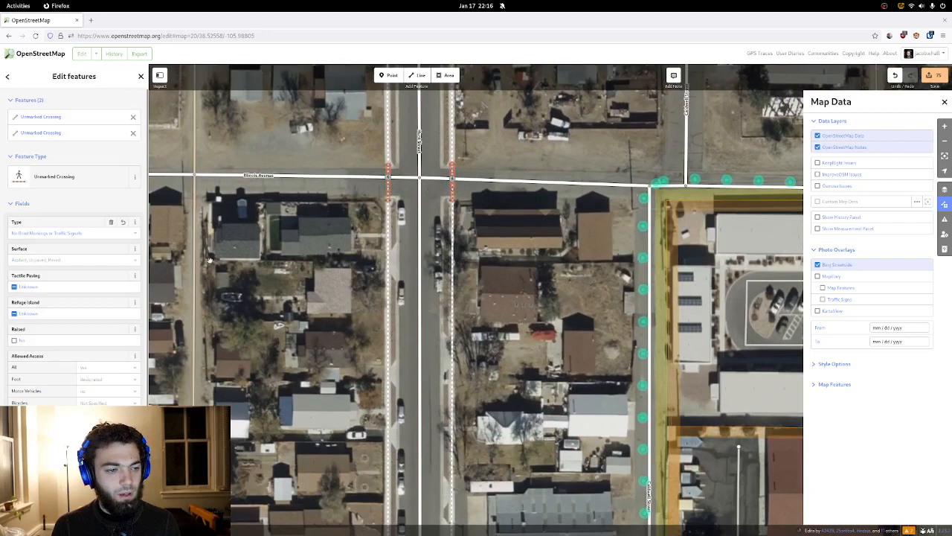
left_click(297, 308)
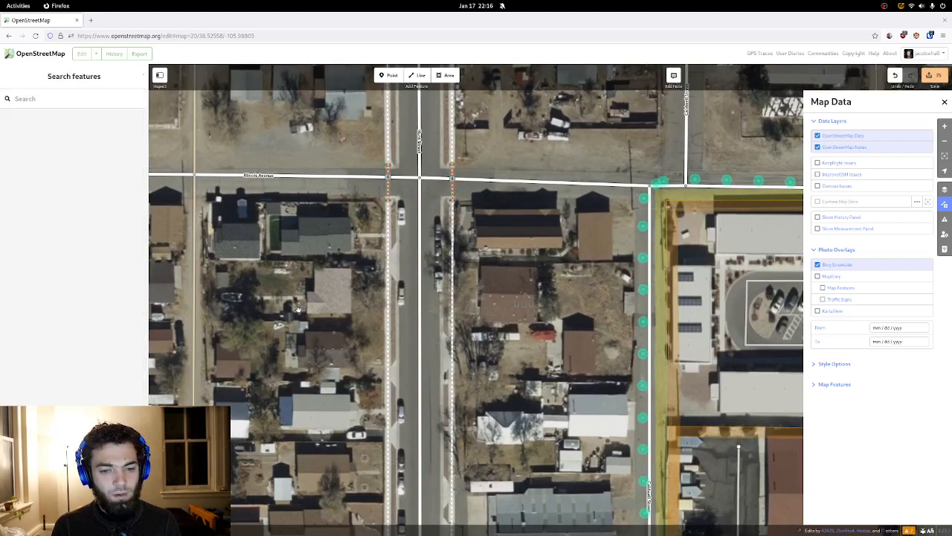
- Look over Hunt Street south of Illinois Avenue and follow Jones Avenue west for more crossings to edit
left_click_drag(298, 310, 289, 284)
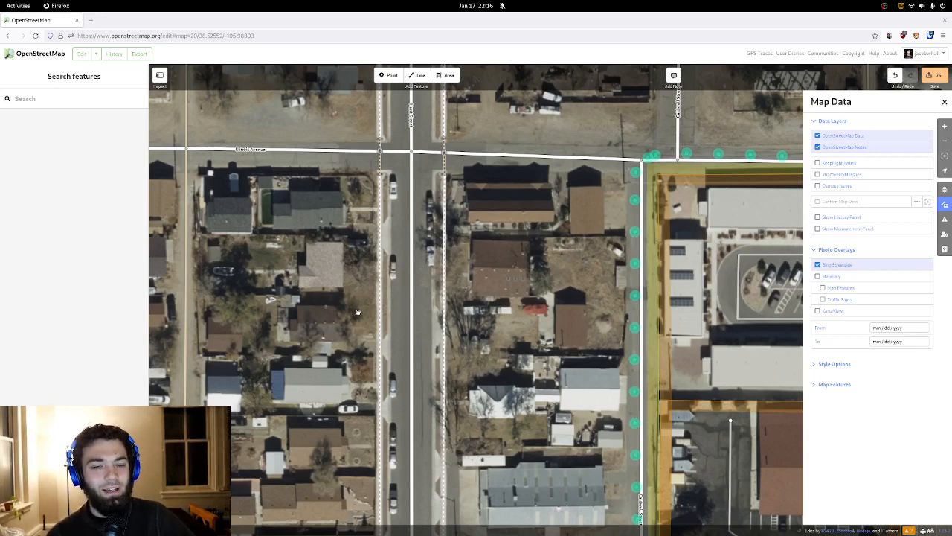
left_click_drag(491, 348, 492, 167)
scroll(512, 220, "down", 2)
left_click_drag(503, 207, 489, 149)
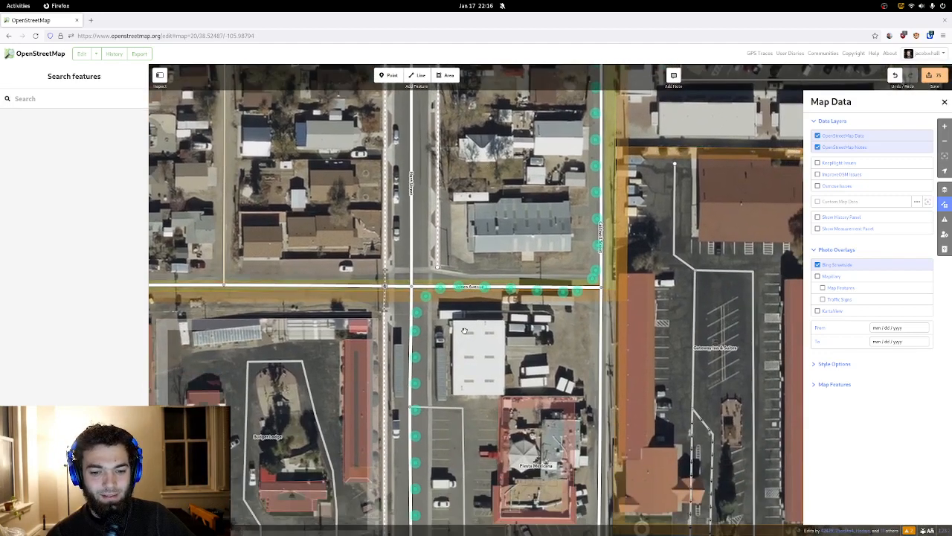
left_click_drag(464, 330, 472, 218)
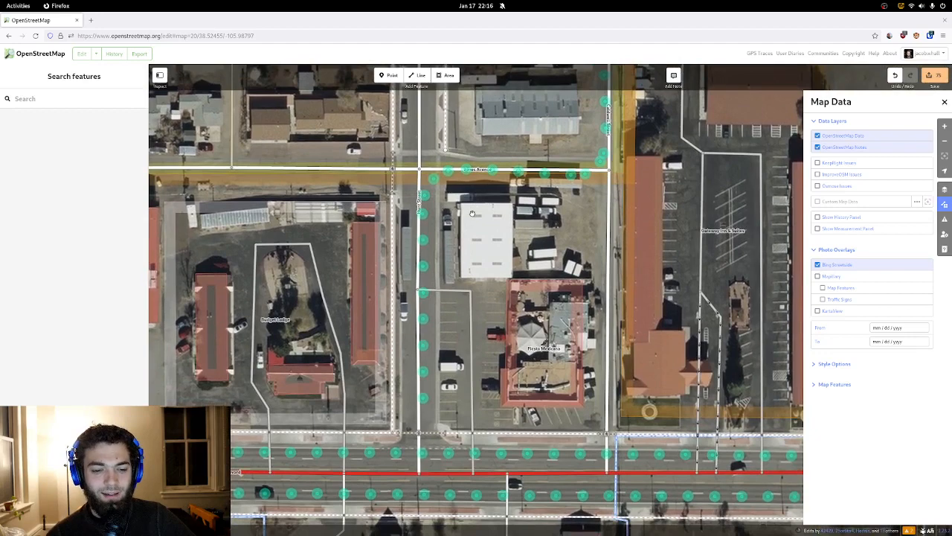
left_click_drag(473, 212, 562, 223)
left_click_drag(450, 226, 541, 256)
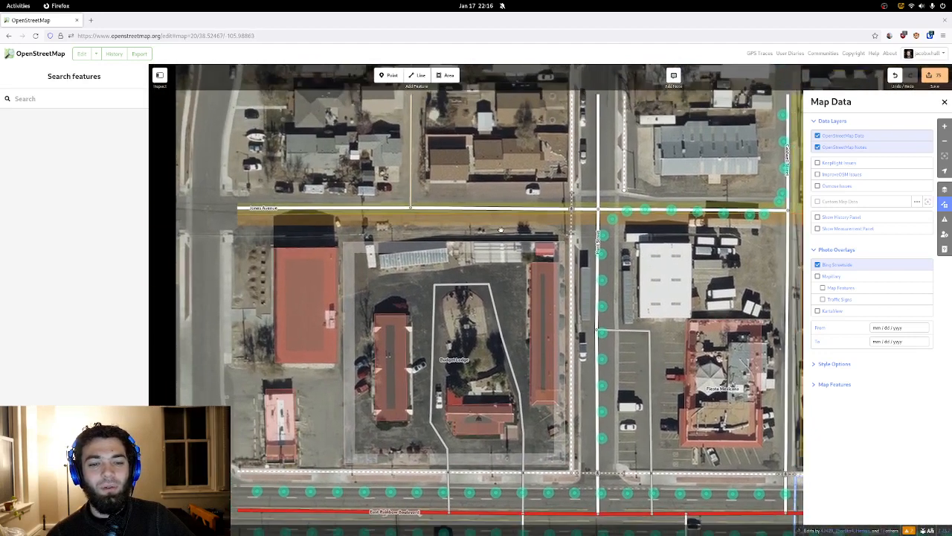
left_click_drag(479, 200, 530, 223)
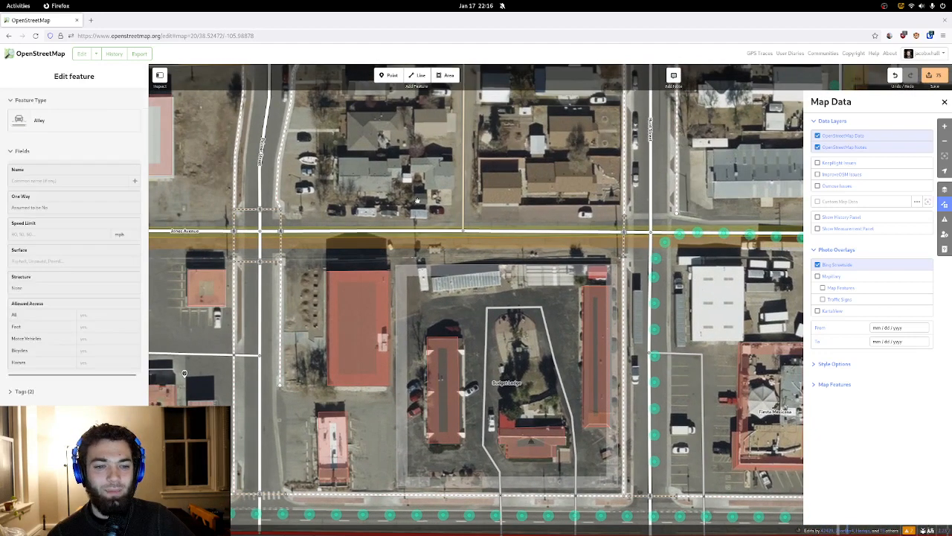
- Set the surface of all four unmarked crossings at Jones Avenue and Palmer Street to Asphalt
left_click_drag(389, 187, 437, 186)
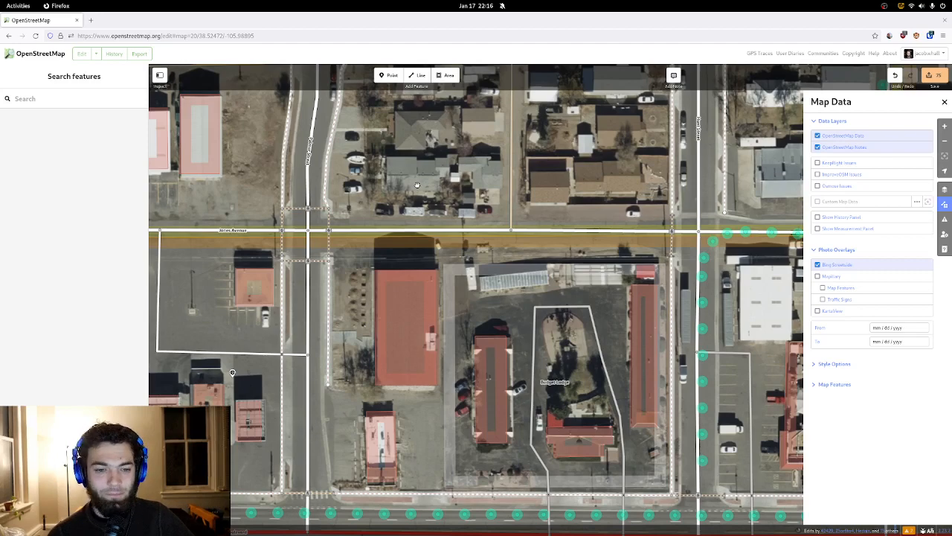
left_click(330, 221)
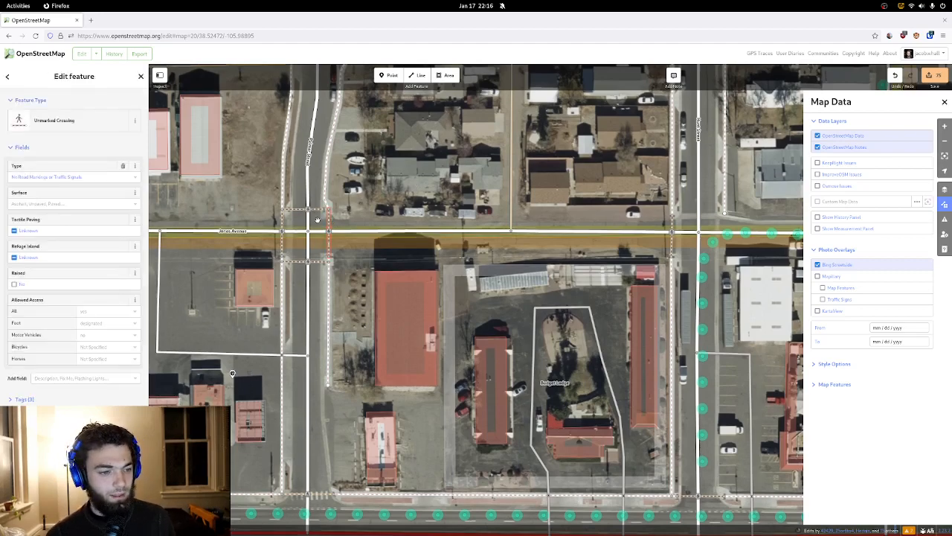
left_click_drag(317, 220, 379, 222)
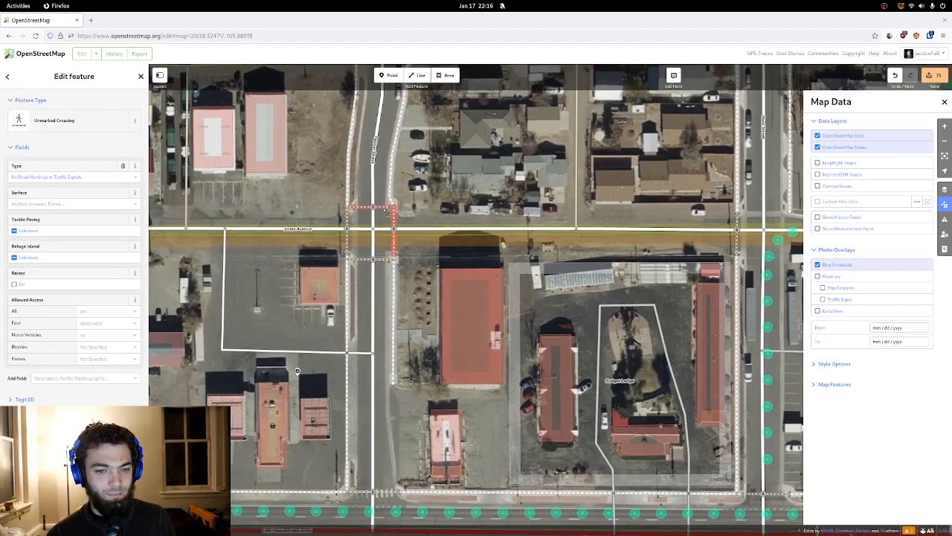
left_click(348, 238, "shift")
left_click(348, 239, "shift")
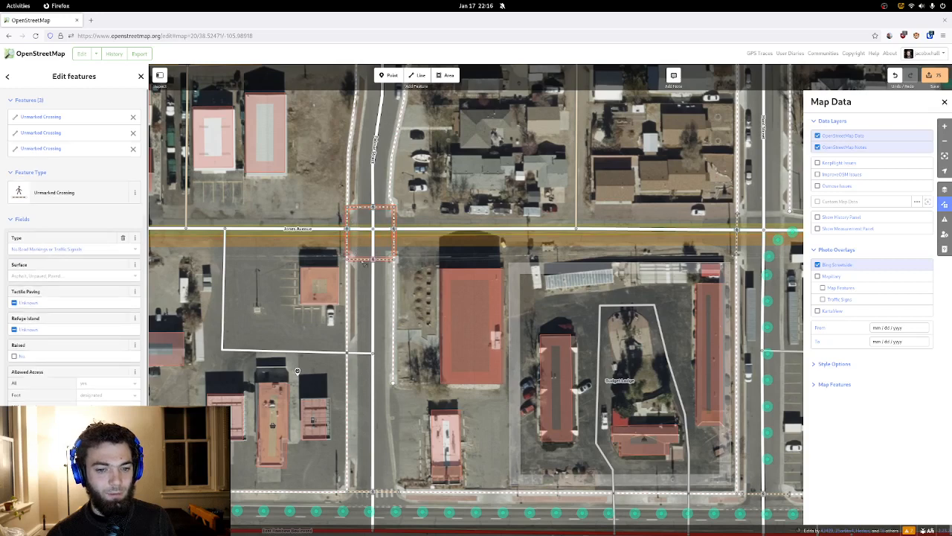
left_click(361, 260, "shift")
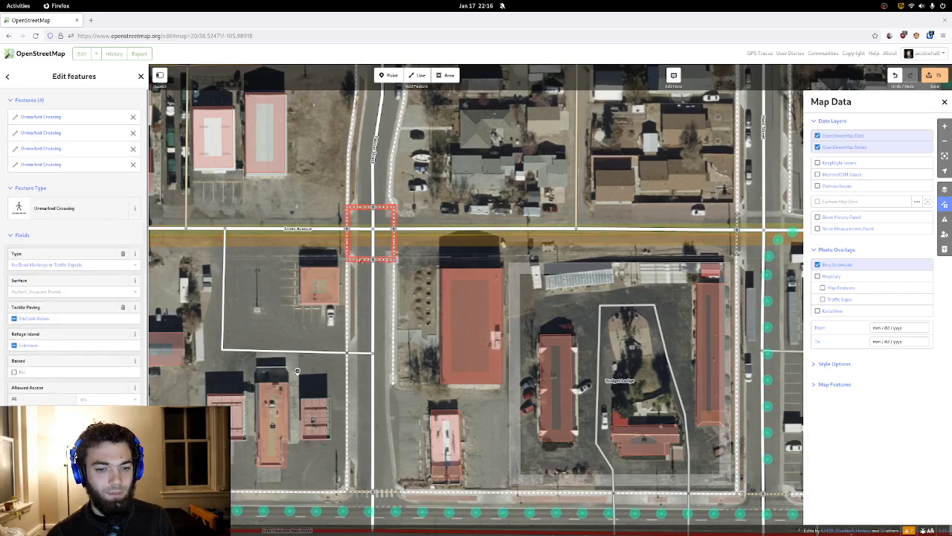
left_click(39, 290)
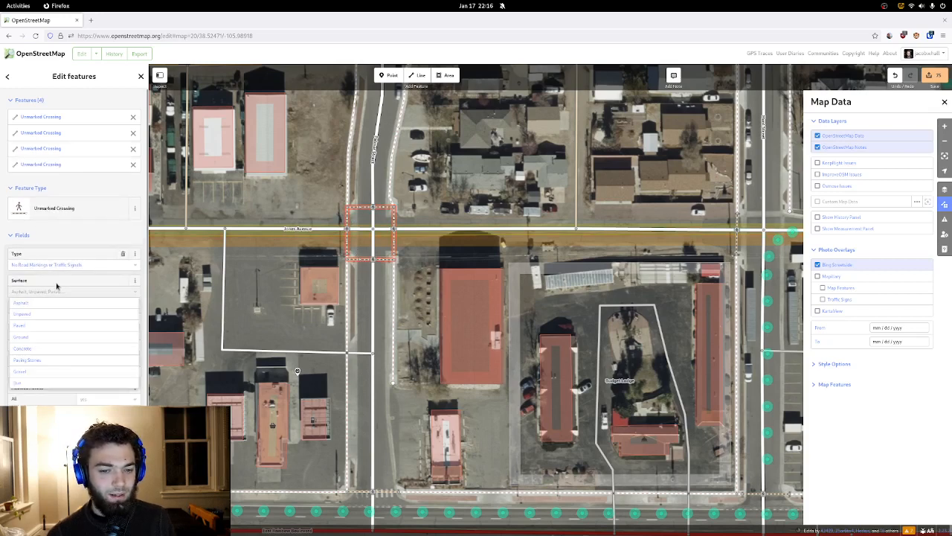
left_click(56, 302)
- Check the tactile paving of the four crossings at Jones Avenue and Palmer Street against the imagery, then clear the selection
scroll(218, 249, "up", 3)
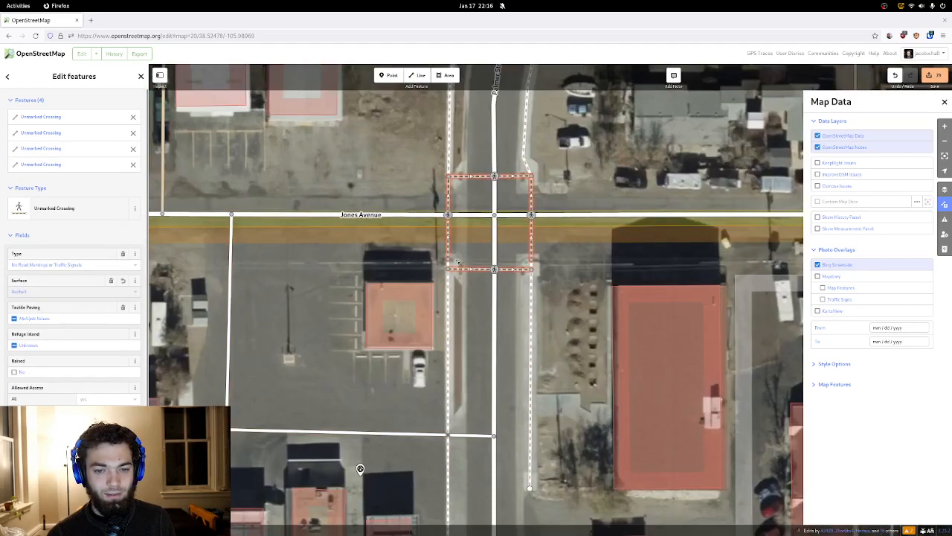
left_click_drag(459, 261, 415, 283)
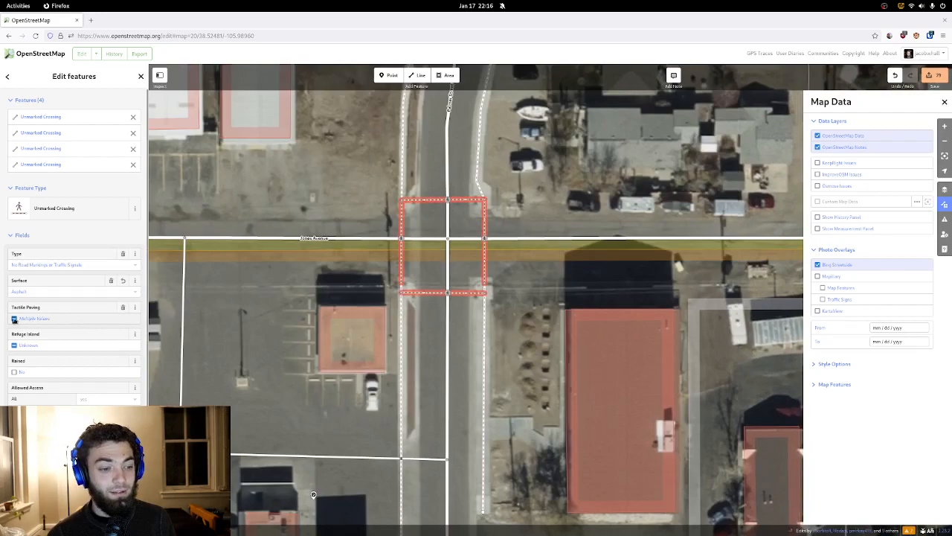
left_click(333, 253)
scroll(332, 250, "down", 5)
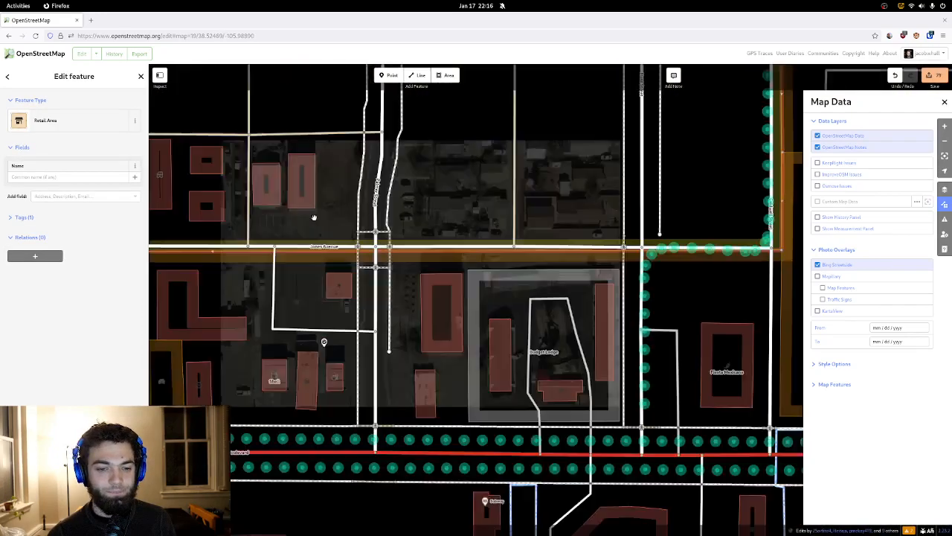
left_click(314, 218)
scroll(571, 258, "down", 3)
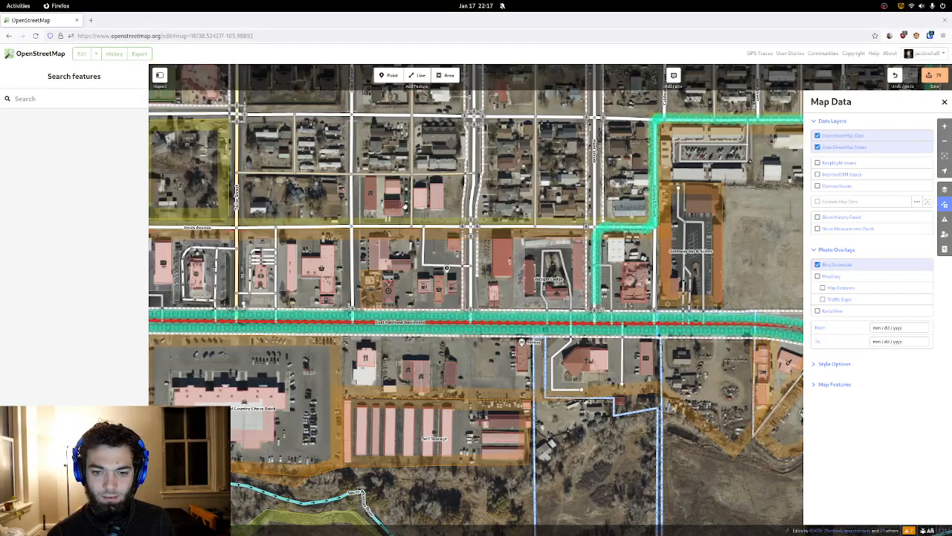
- Survey the blocks north of Jones Avenue from Palmer Street west to the middle school and high school grounds for mapping gaps
left_click_drag(420, 202, 396, 330)
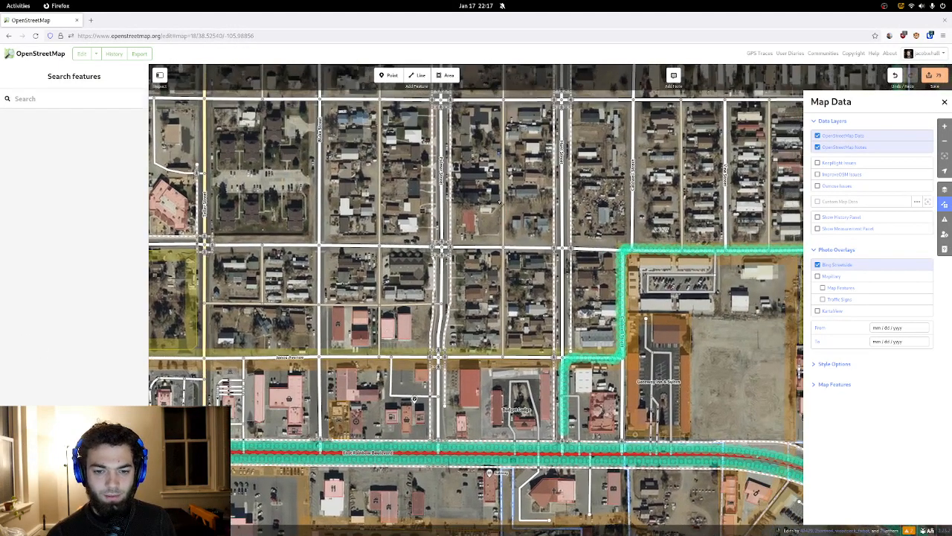
left_click_drag(483, 196, 507, 275)
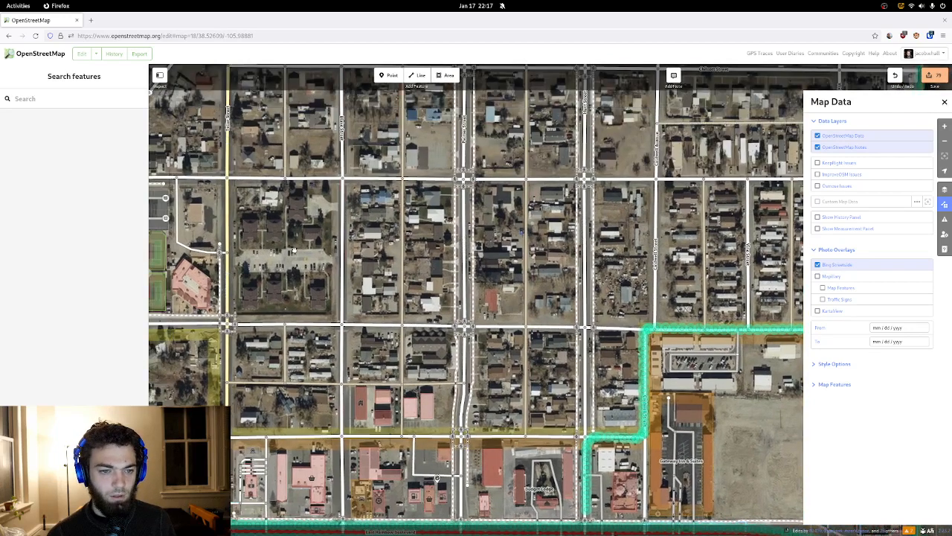
left_click_drag(294, 251, 438, 254)
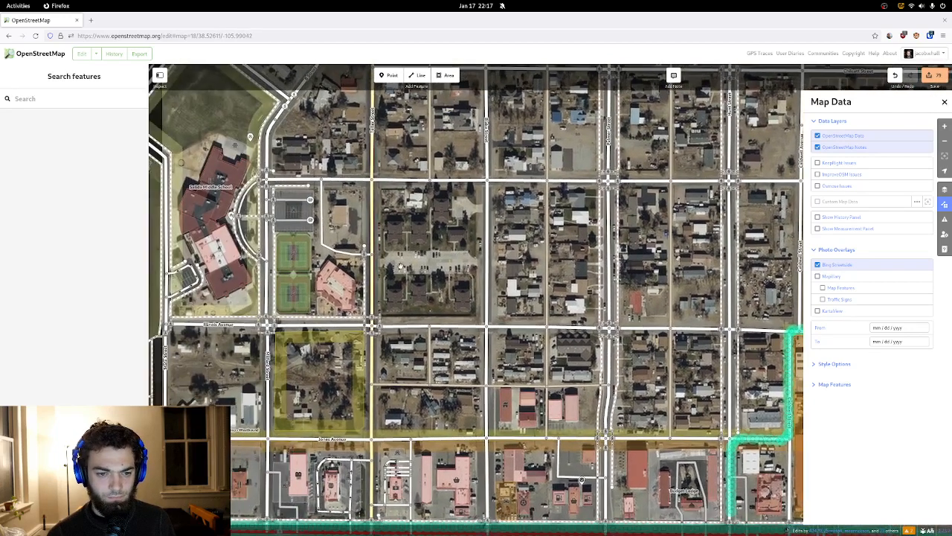
left_click_drag(329, 285, 399, 280)
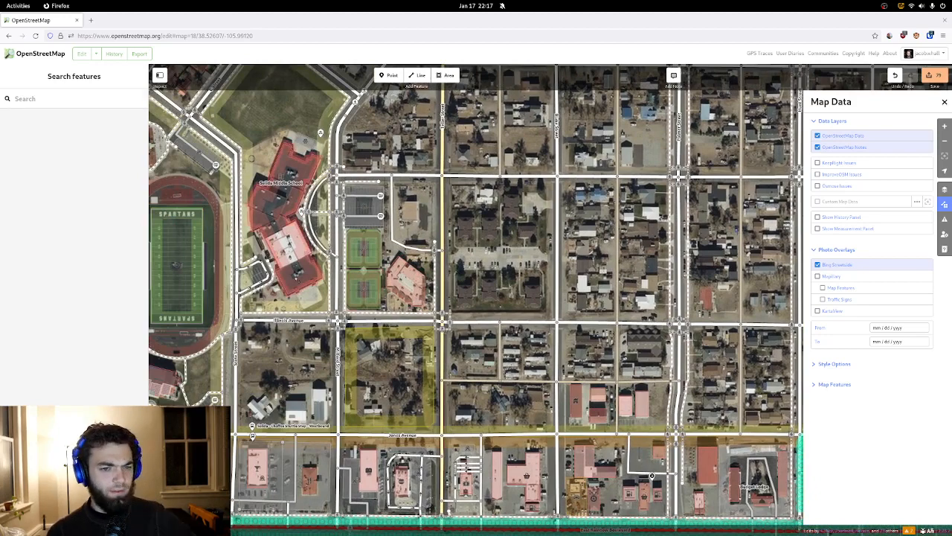
left_click_drag(326, 336, 479, 357)
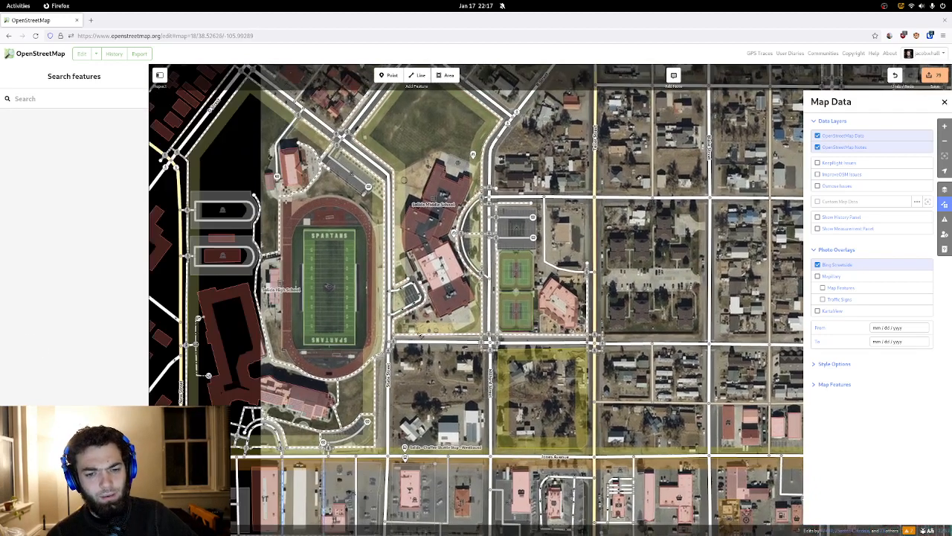
left_click_drag(418, 325, 411, 296)
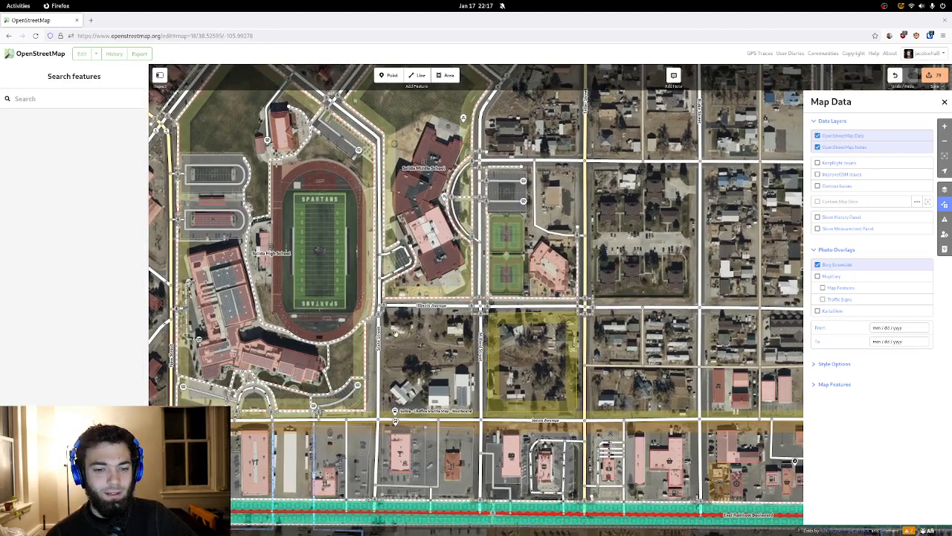
left_click_drag(398, 334, 428, 365)
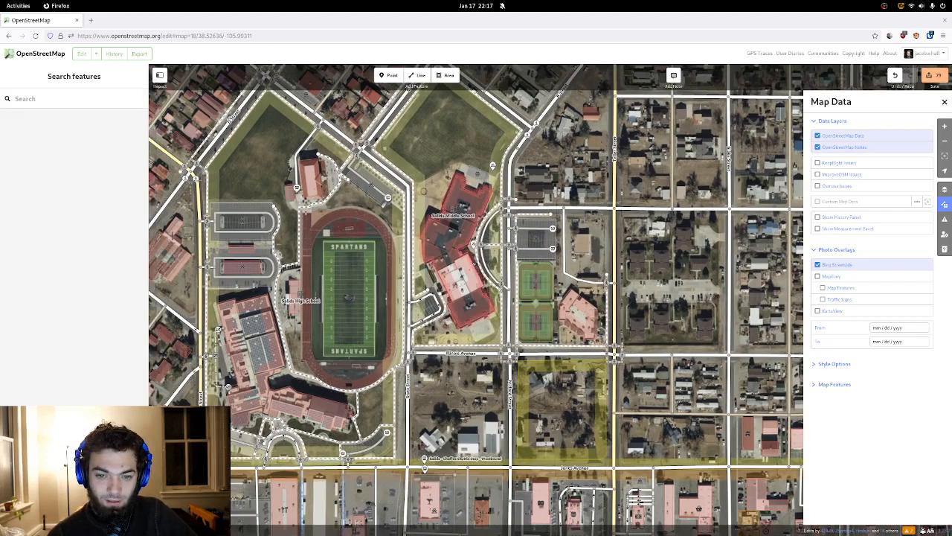
scroll(469, 275, "up", 3)
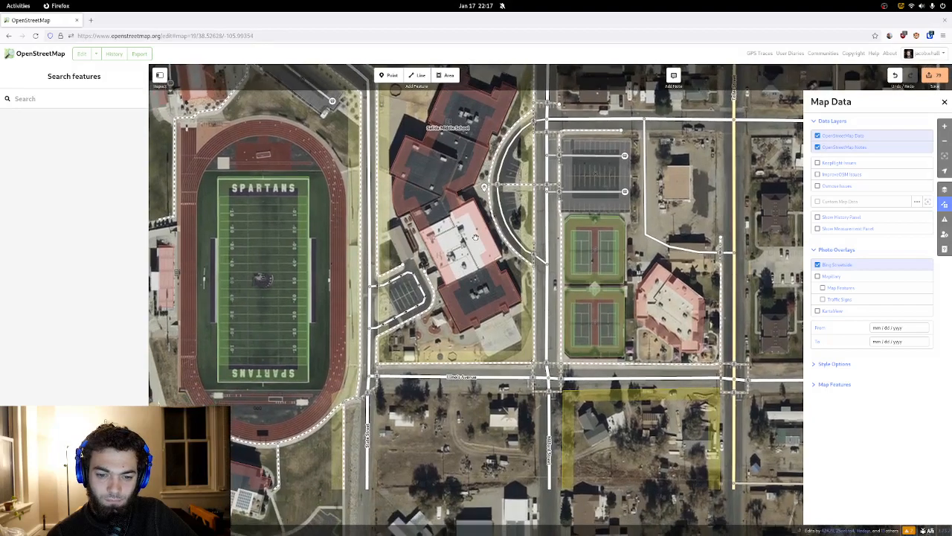
- Draw an area tracing the concrete court between the middle school building and Illinois Avenue, including its cut southern corners
left_click(474, 333)
key("Escape")
scroll(469, 332, "up", 5)
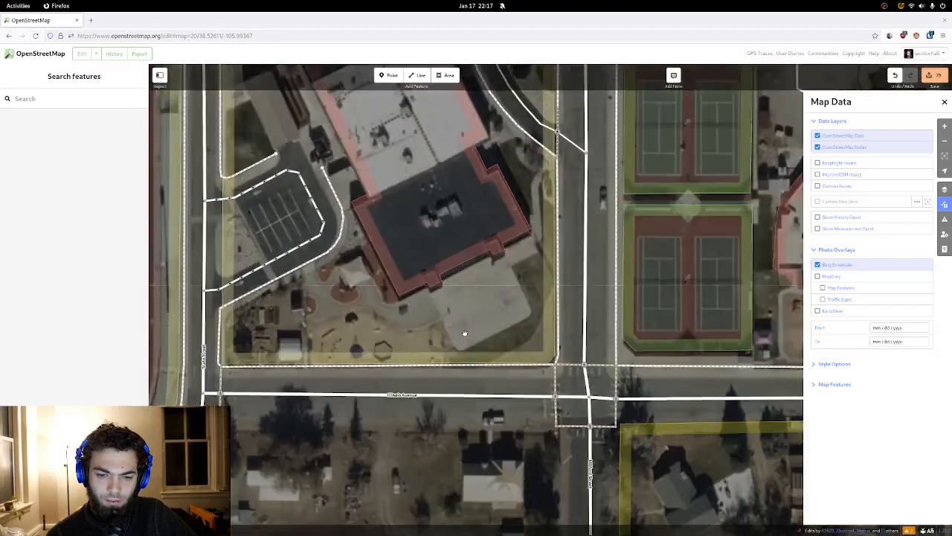
left_click_drag(465, 333, 433, 328)
scroll(450, 333, "up", 2)
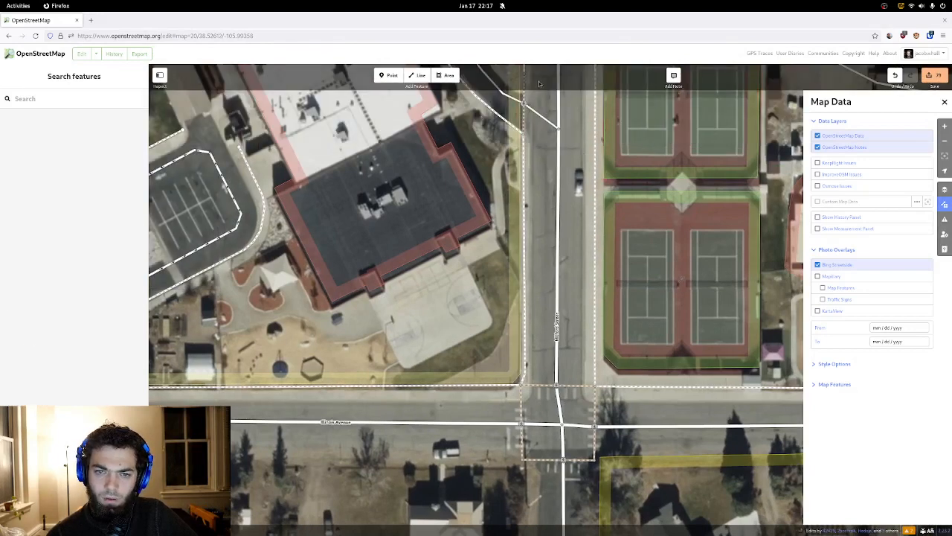
left_click(446, 75)
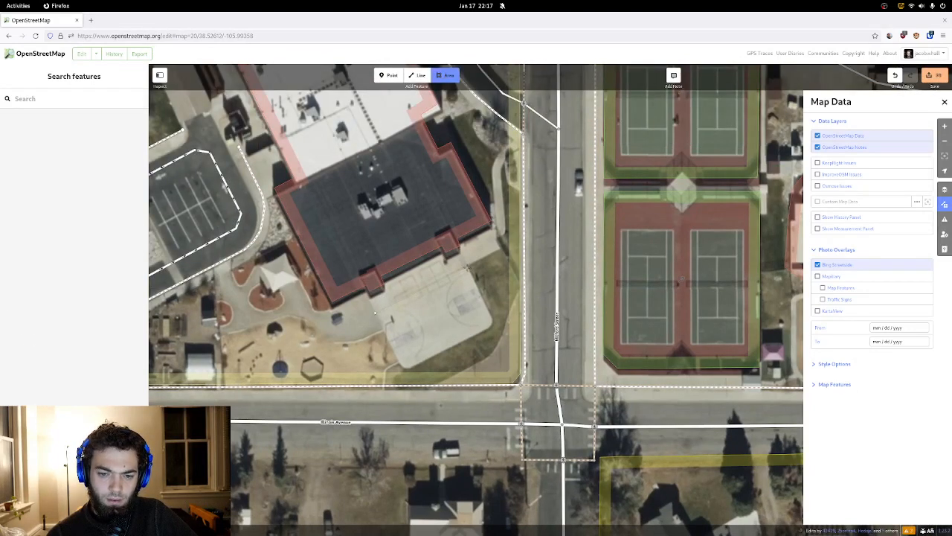
left_click(467, 265)
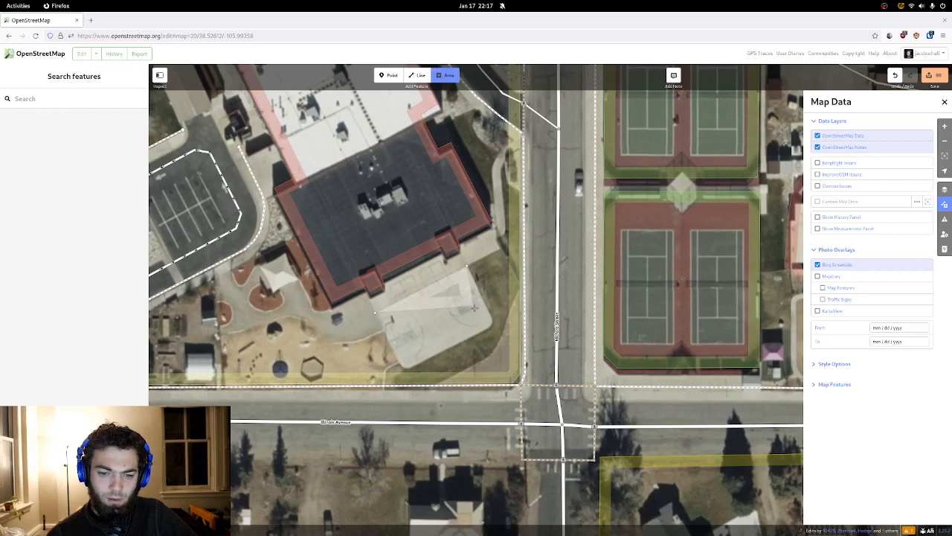
left_click(492, 319)
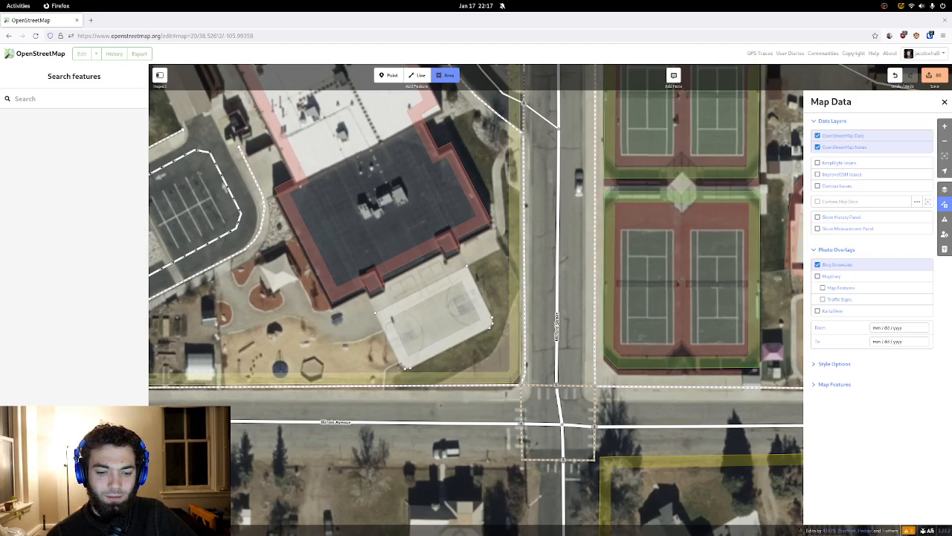
left_click(405, 366)
key("Return")
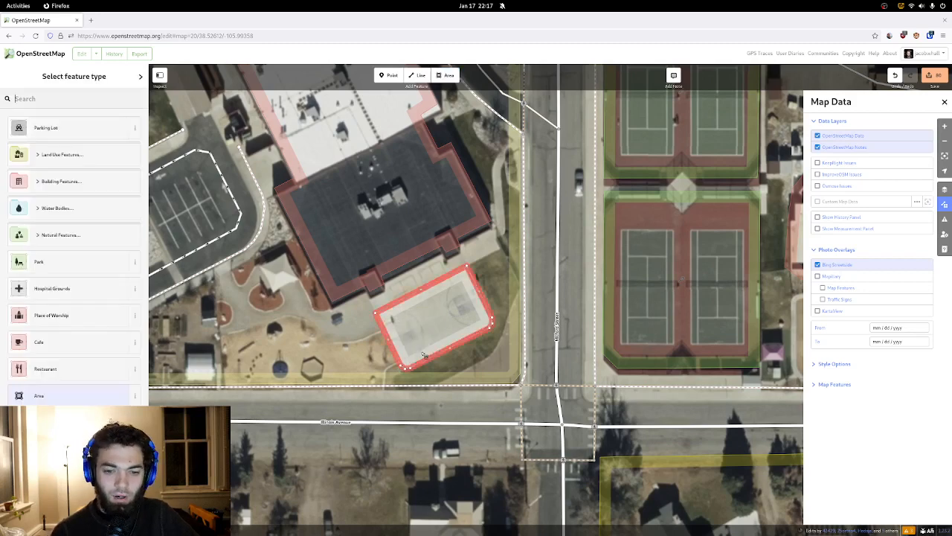
- Set the new court area's feature type to Basketball Court and check its tags
mouse_move(278, 355)
left_mouse_down()
mouse_move(292, 350)
mouse_move(314, 374)
mouse_move(369, 374)
mouse_move(421, 350)
mouse_move(361, 363)
left_mouse_up()
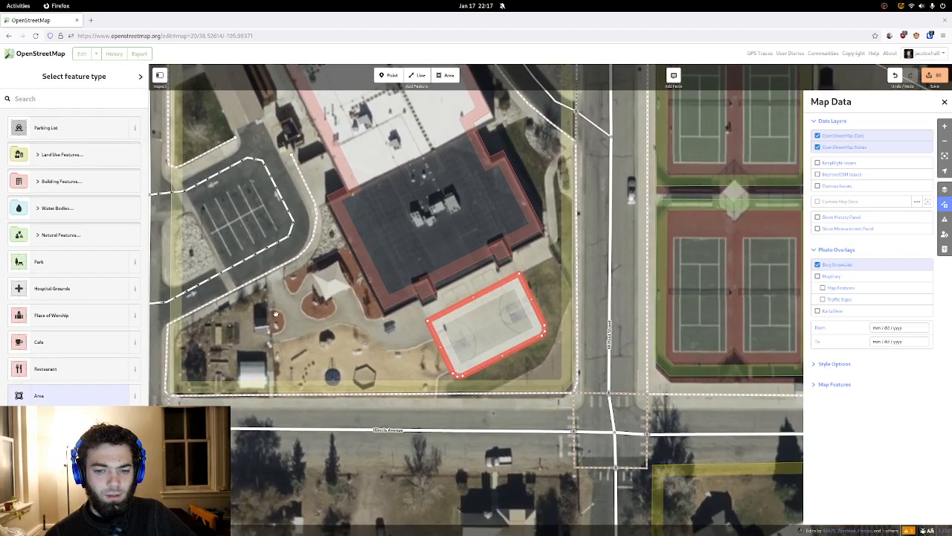
left_click(64, 96)
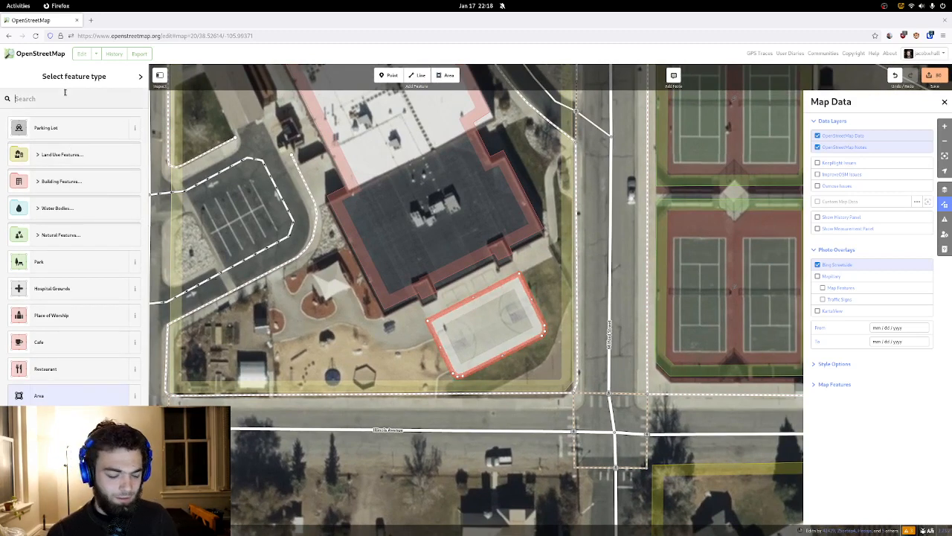
type("basket")
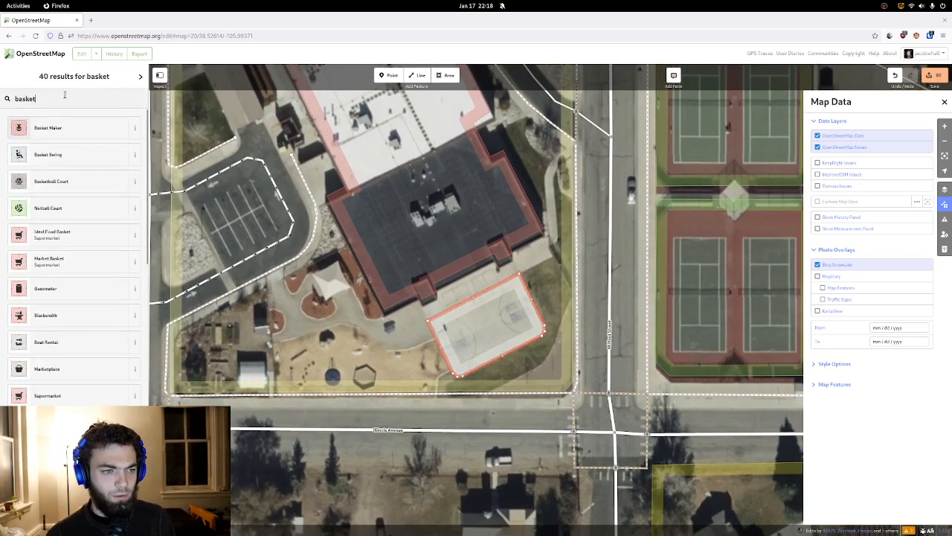
left_click(67, 191)
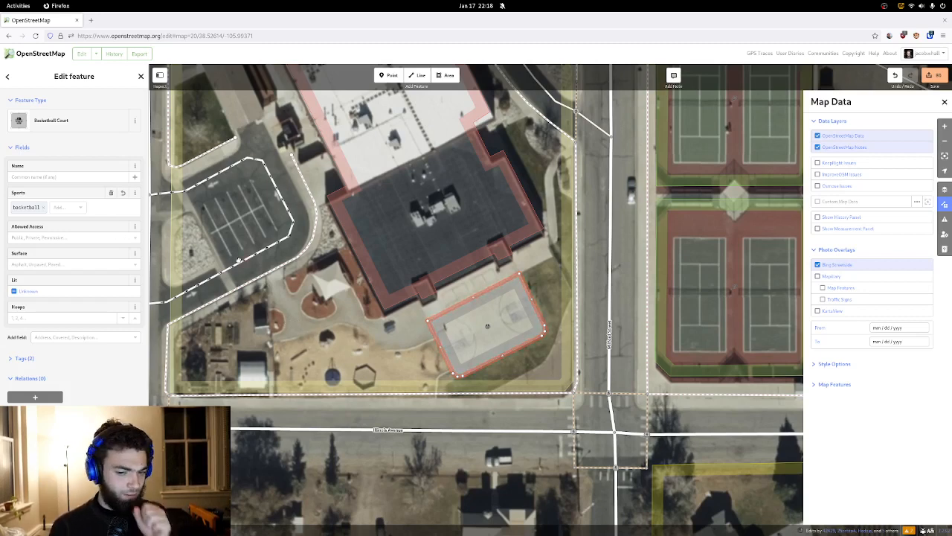
left_click_drag(485, 328, 455, 331)
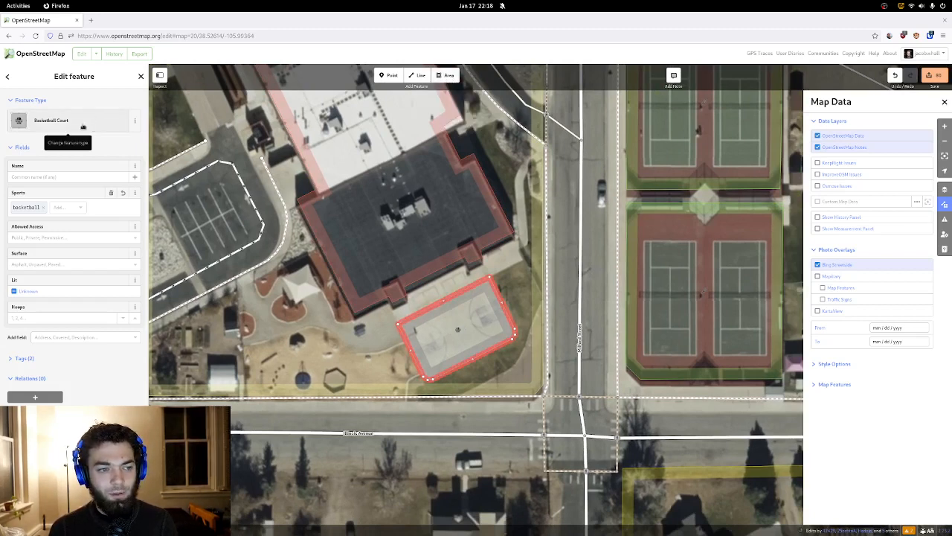
left_click(26, 358)
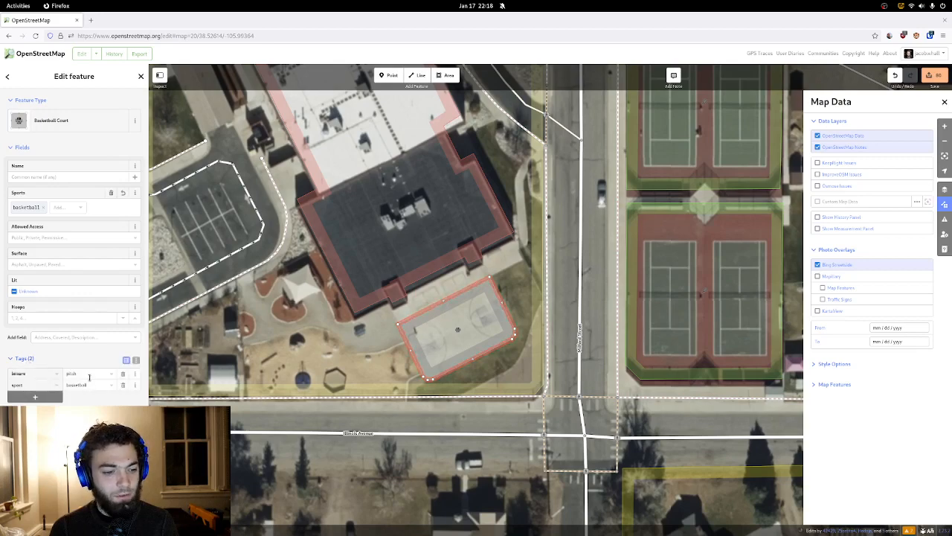
left_click(280, 358)
- Examine the high school grounds, including the buildings, foot paths, parking lots and sports field, for missing features
left_click_drag(281, 359, 377, 363)
scroll(374, 361, "down", 2)
left_click_drag(166, 335, 491, 217)
scroll(415, 333, "down", 3)
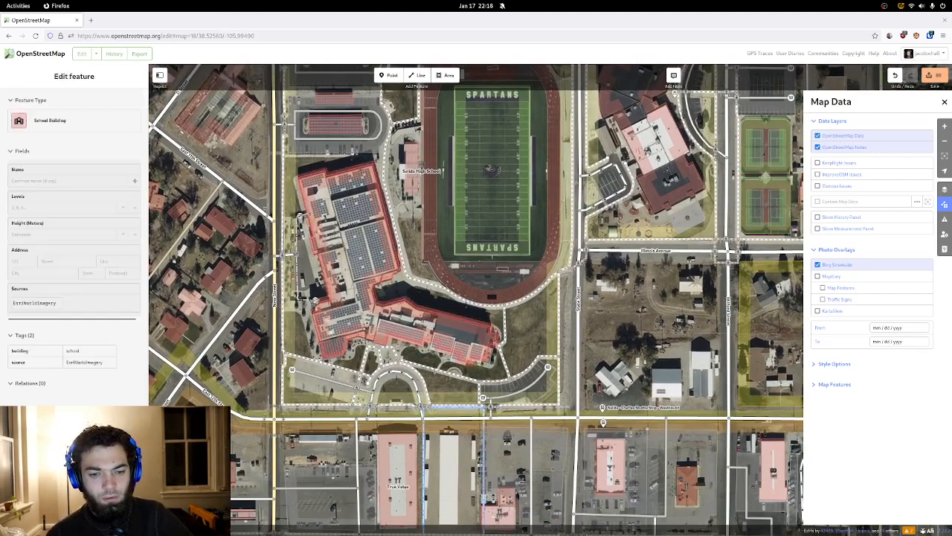
left_click_drag(356, 312, 374, 263)
left_click(376, 279)
scroll(381, 271, "up", 2)
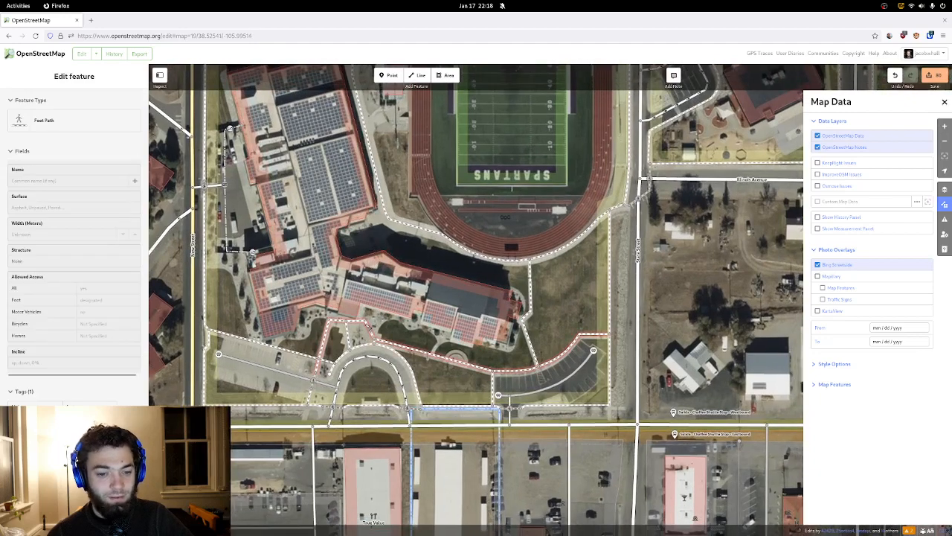
left_click_drag(366, 325, 334, 333)
left_click(497, 322)
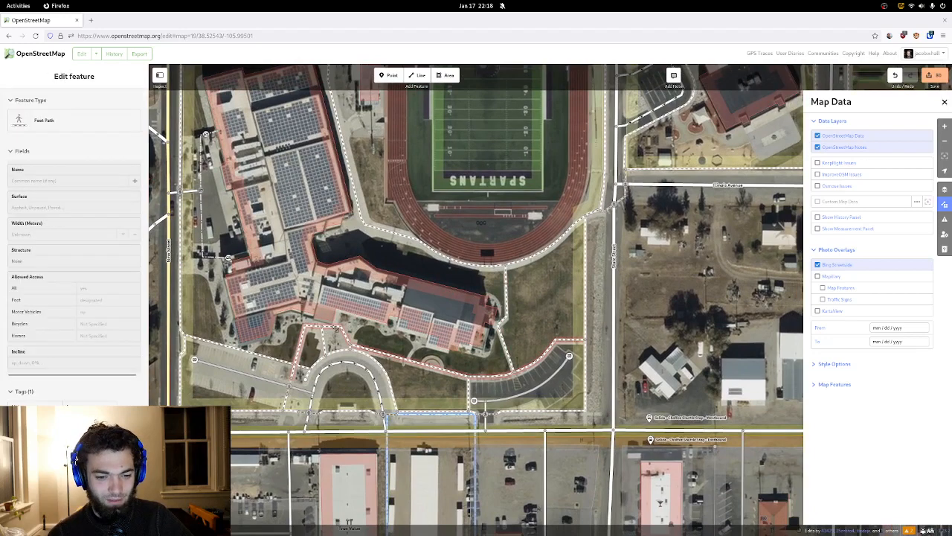
left_click_drag(318, 216, 376, 299)
left_click_drag(361, 256, 378, 324)
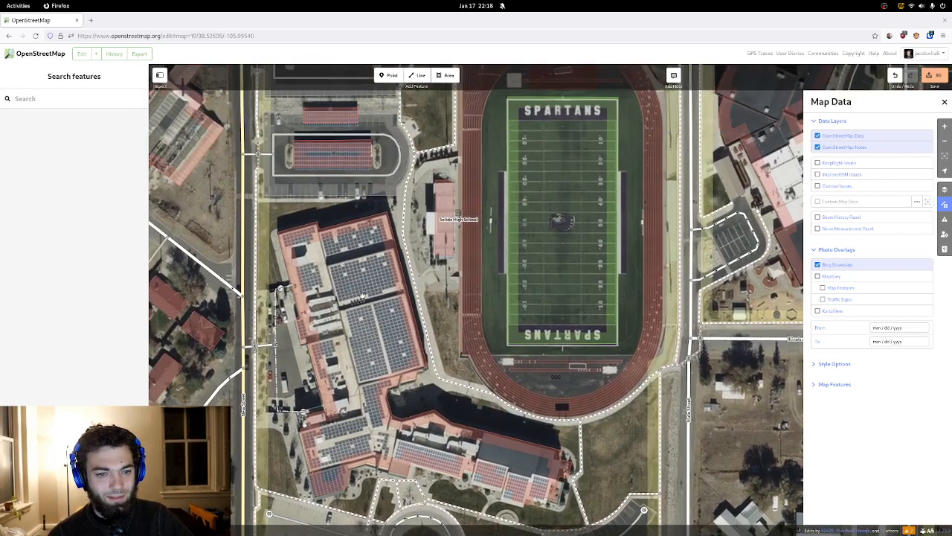
left_click_drag(350, 274, 395, 343)
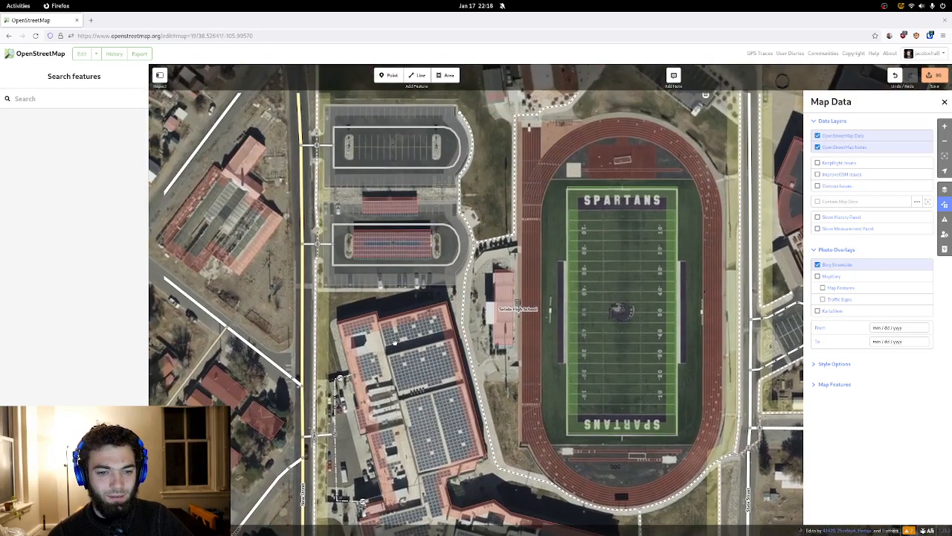
left_click_drag(344, 319, 407, 332)
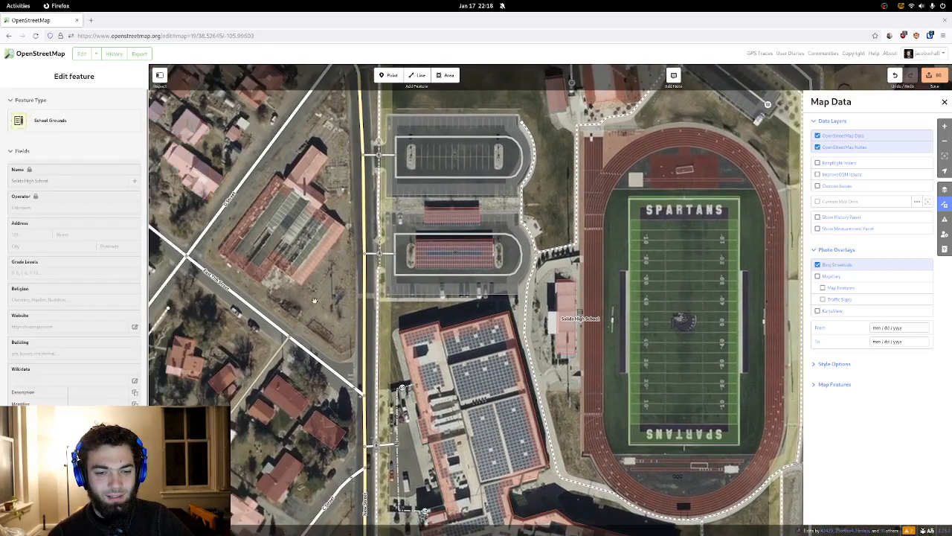
- Look over the field north of the high school and follow East 10th Street northwest for more places to edit
left_click_drag(313, 230, 338, 265)
left_click_drag(454, 145, 461, 226)
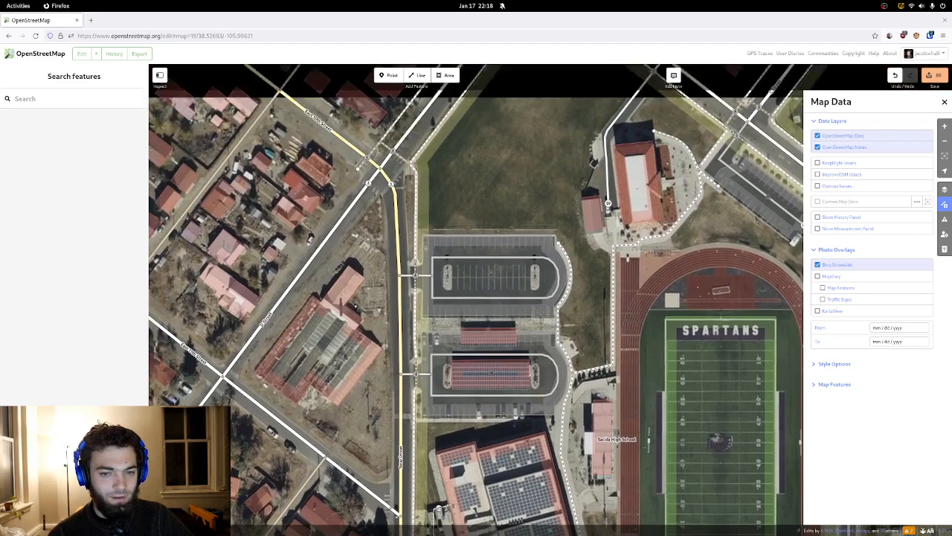
left_click_drag(484, 163, 444, 315)
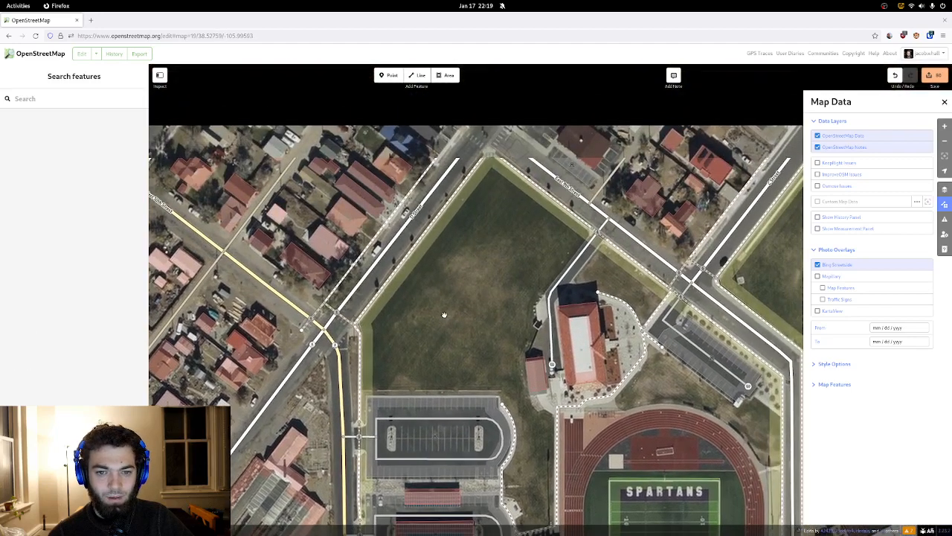
left_click_drag(476, 263, 461, 295)
left_click_drag(463, 251, 463, 293)
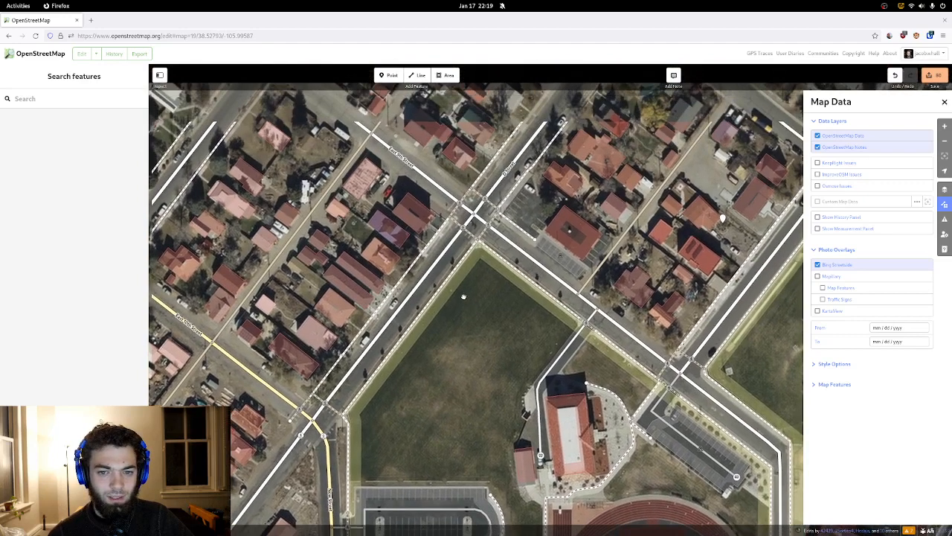
left_click_drag(336, 210, 504, 275)
left_click_drag(328, 257, 412, 248)
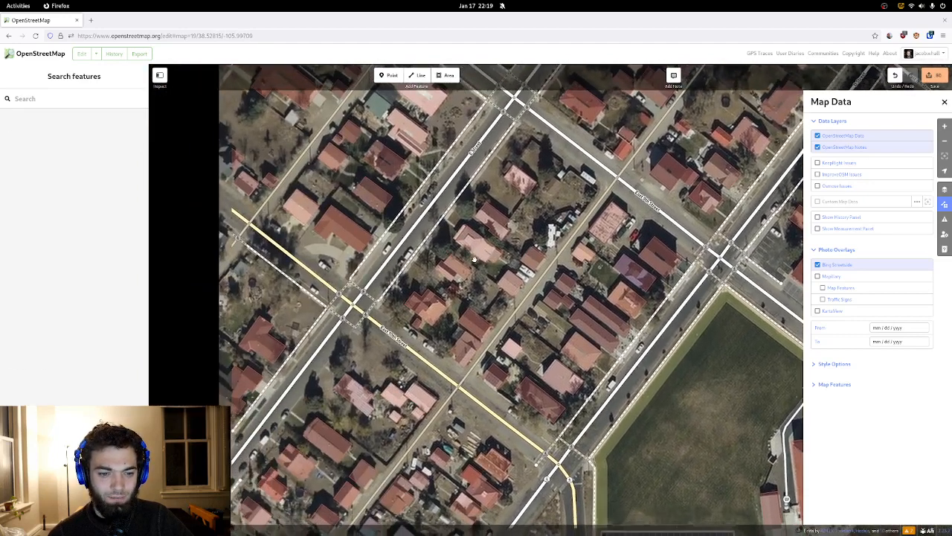
left_click_drag(307, 233, 407, 249)
left_click_drag(307, 205, 413, 256)
left_click_drag(321, 160, 461, 233)
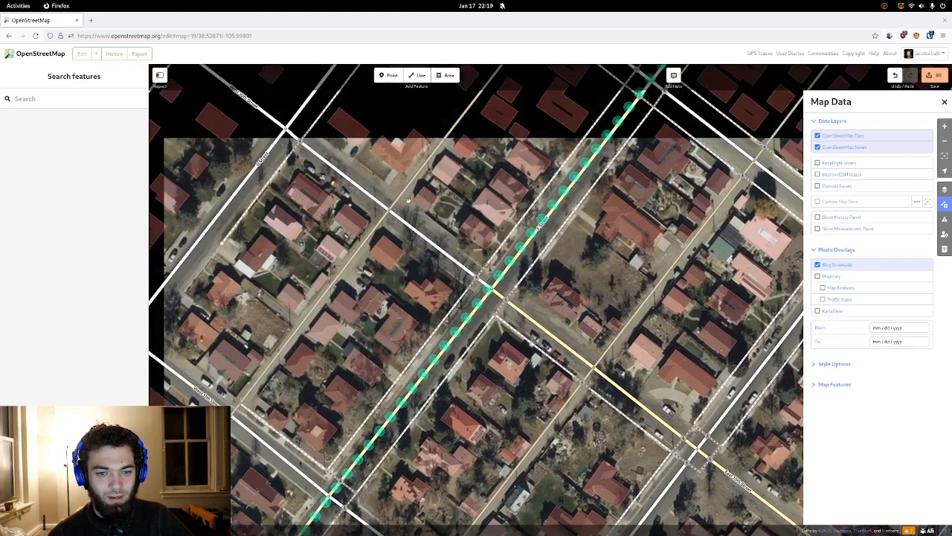
- Look over the residential blocks along West 10th Street for missing sidewalks, crossings and other unmapped features
left_click_drag(354, 160, 514, 253)
left_click_drag(351, 169, 481, 250)
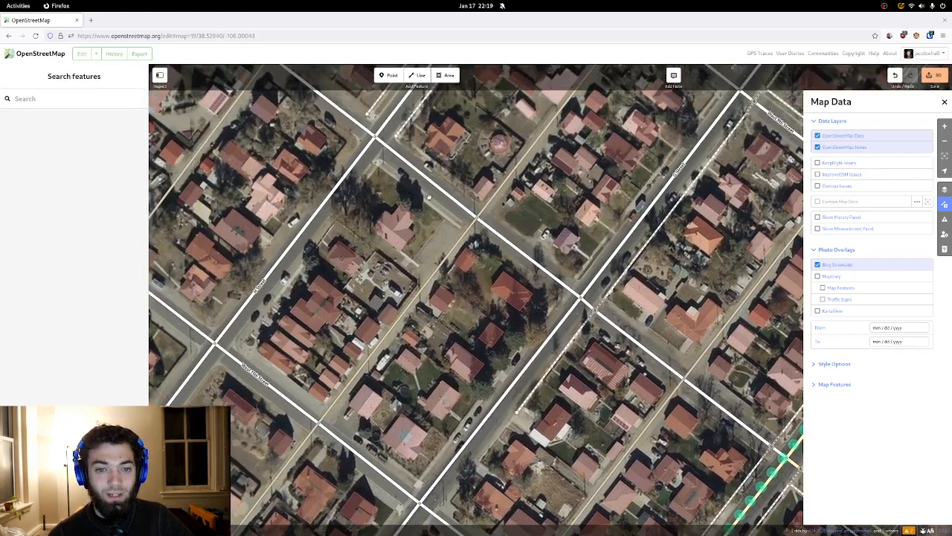
scroll(430, 196, "up", 5)
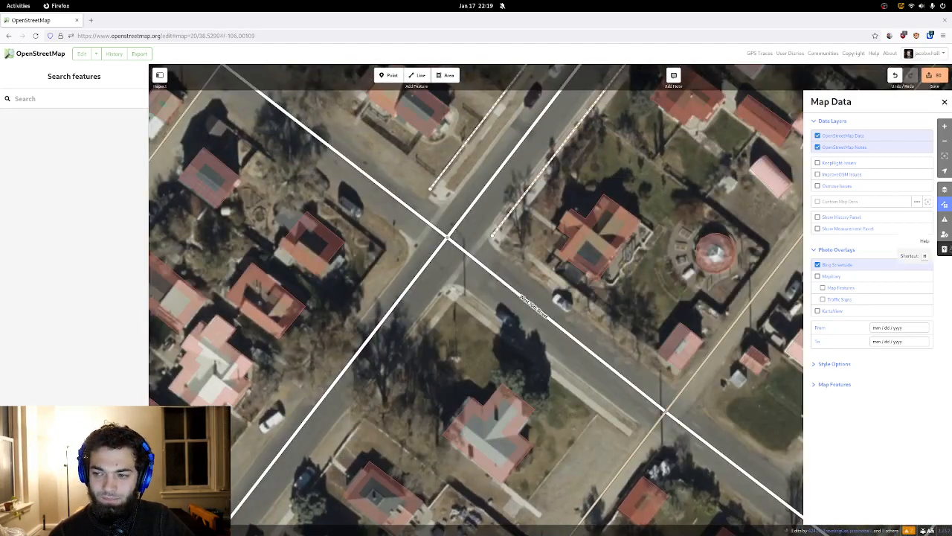
left_click(945, 189)
left_click(944, 204)
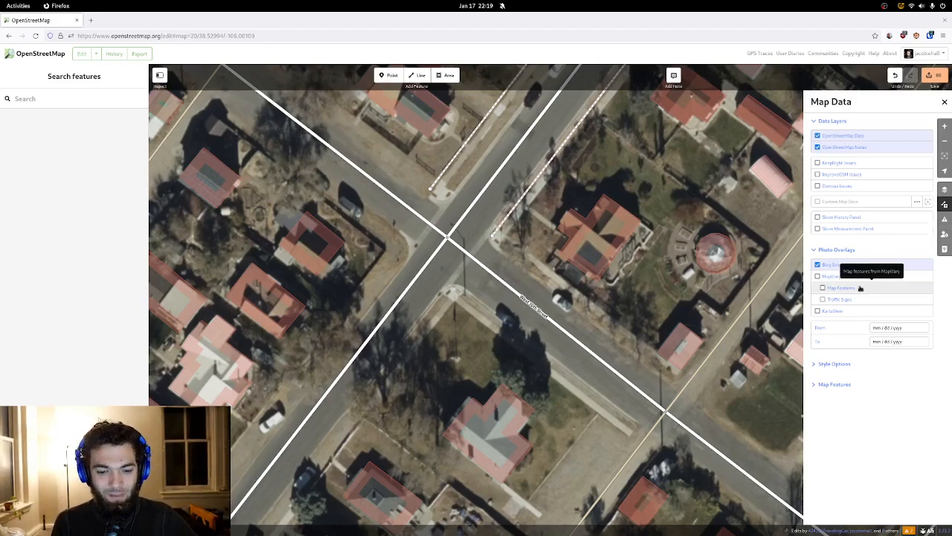
left_click_drag(534, 367, 390, 231)
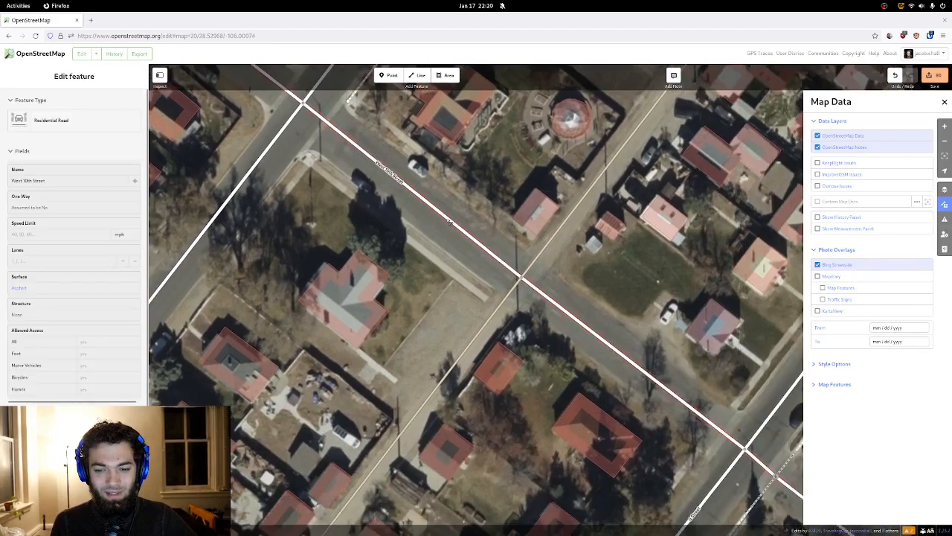
scroll(462, 226, "down", 3)
left_click_drag(442, 244, 314, 144)
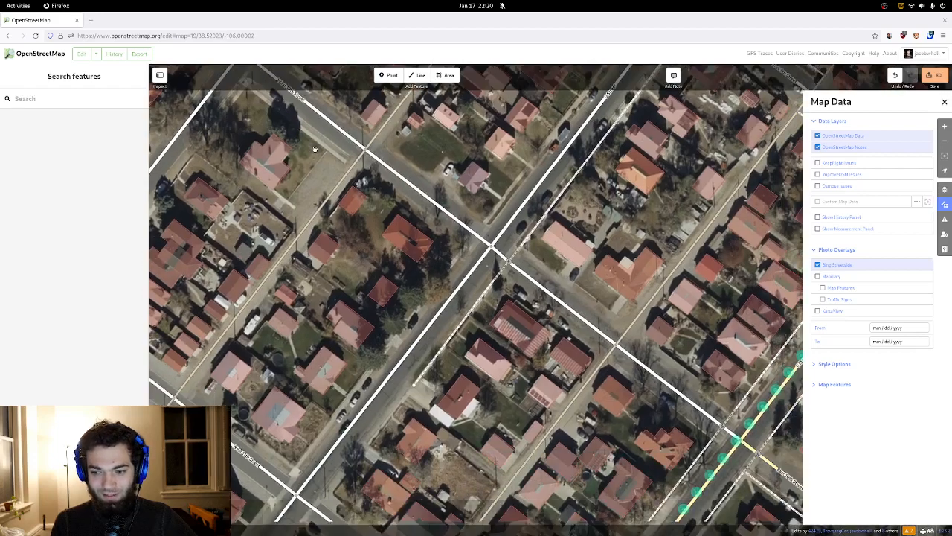
- Follow 10th Street southeast to the high school and inspect its grounds down to Jones Avenue for missing features
left_click_drag(607, 378, 362, 251)
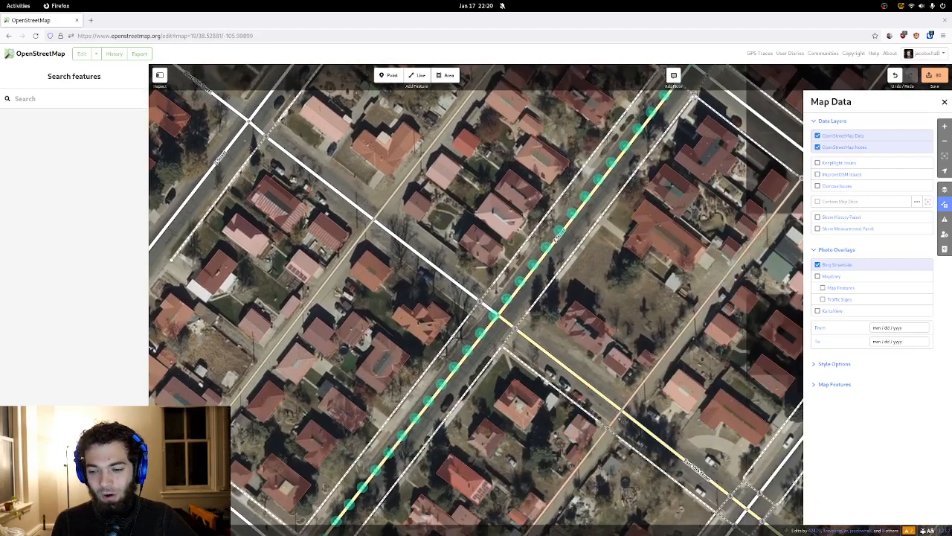
left_click_drag(621, 398, 285, 198)
left_click_drag(531, 350, 325, 109)
left_click_drag(763, 358, 494, 217)
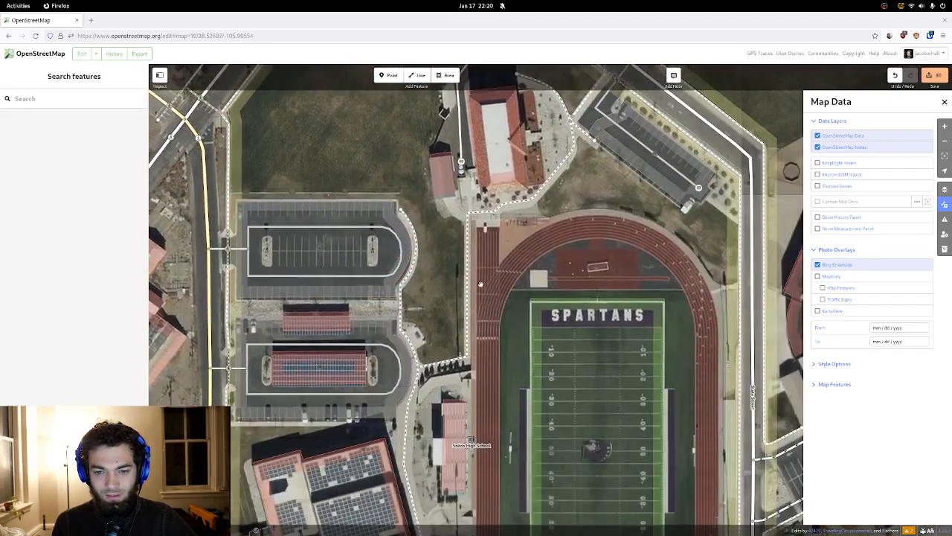
left_click_drag(490, 279, 439, 87)
left_click_drag(446, 188, 501, 5)
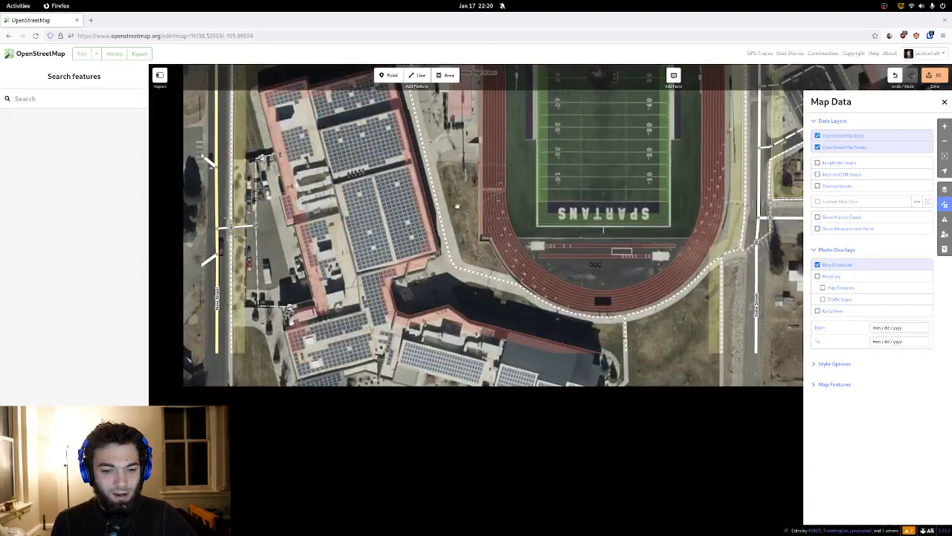
left_click_drag(461, 374, 422, 282)
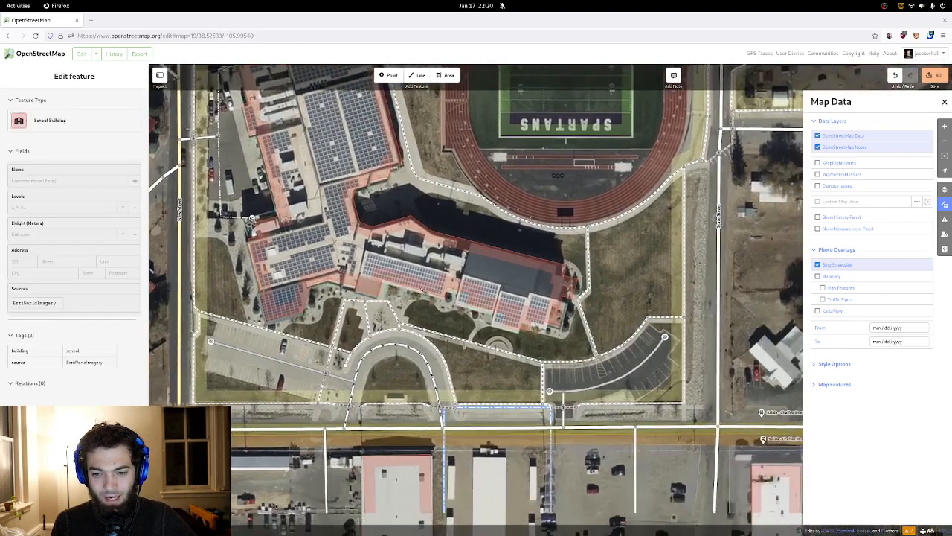
left_click_drag(272, 287, 426, 325)
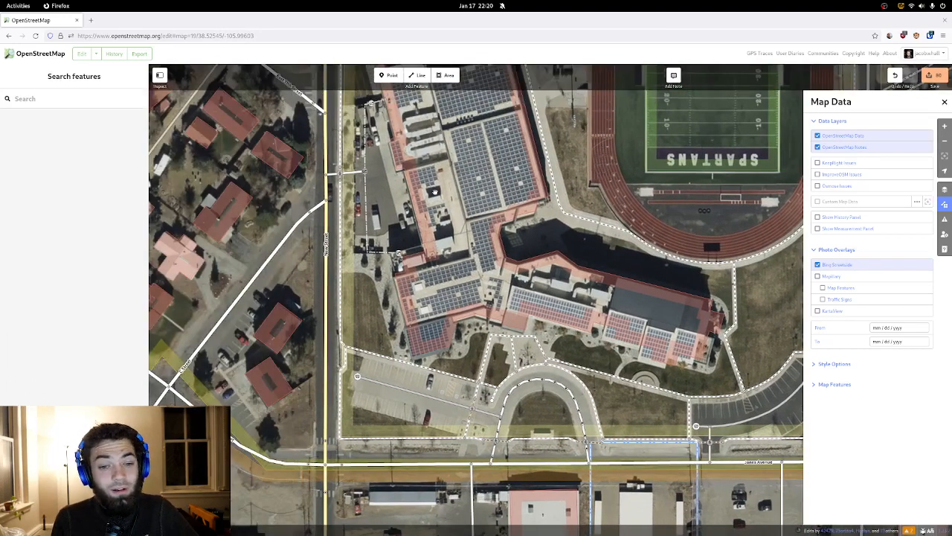
left_click_drag(520, 244, 548, 274)
scroll(521, 268, "down", 2)
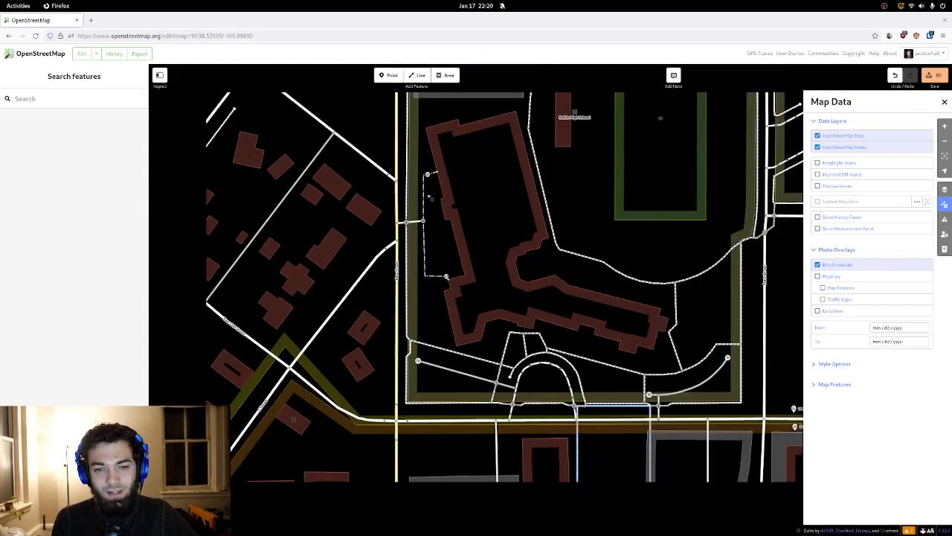
- Survey the residential blocks west of New Street, from East 10th Street down to Jones Avenue, for places to edit
left_click_drag(426, 202, 554, 382)
left_click_drag(398, 236, 549, 346)
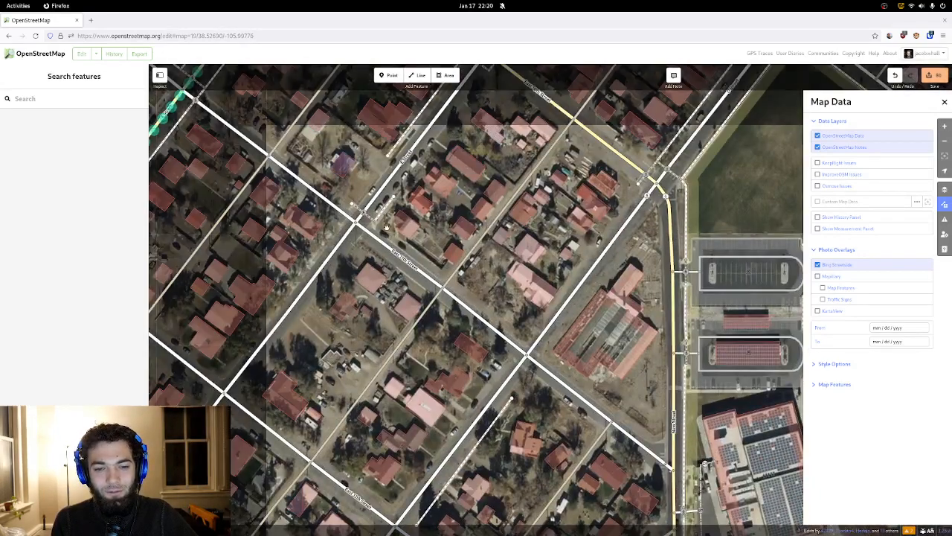
left_click_drag(382, 216, 452, 259)
left_click_drag(393, 222, 459, 288)
left_click_drag(357, 243, 463, 292)
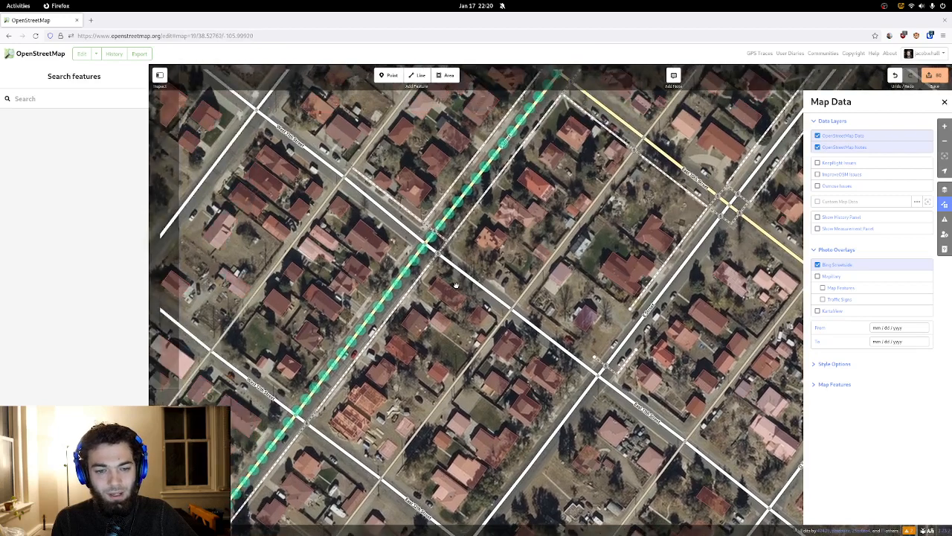
left_click_drag(329, 171, 378, 157)
left_click_drag(603, 356, 447, 175)
left_click_drag(633, 349, 501, 191)
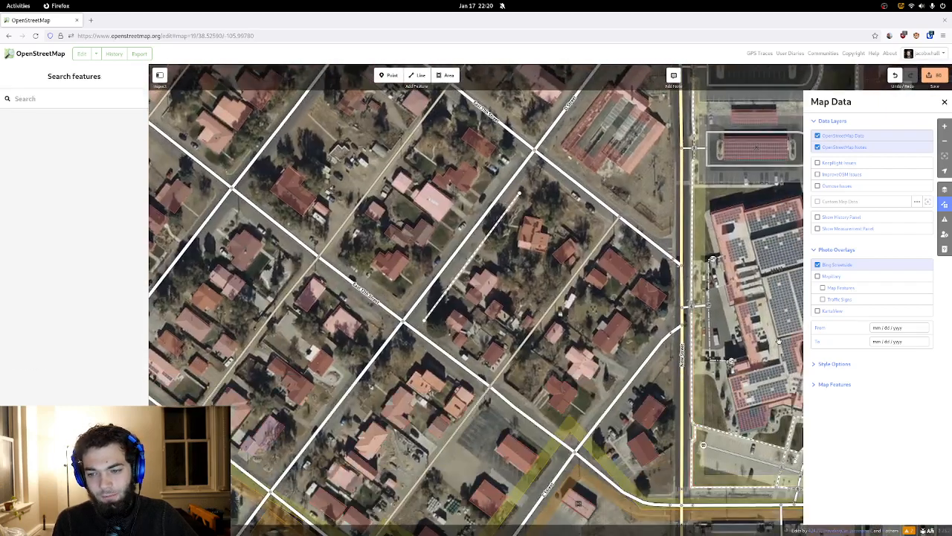
left_click_drag(752, 315, 669, 241)
left_click_drag(348, 216, 460, 296)
left_click_drag(549, 370, 382, 248)
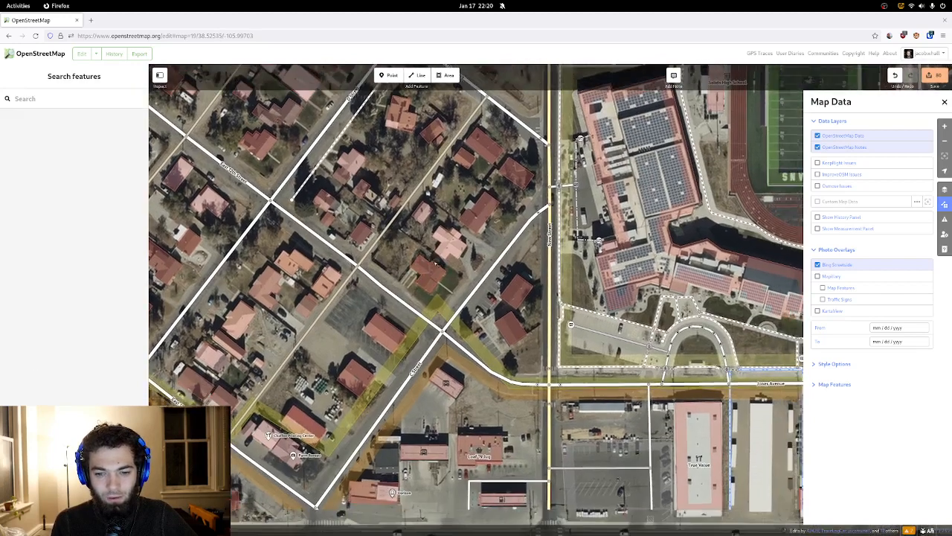
left_click_drag(462, 270, 447, 220)
left_click_drag(508, 323, 494, 326)
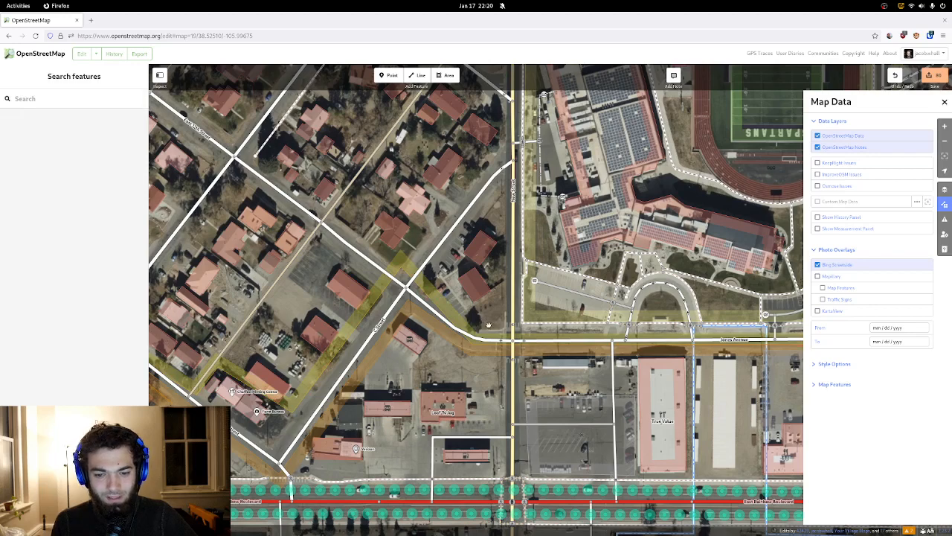
- Trace the parking spaces southwest of the southern building near New Street and Jones Avenue as a Parking Lot area
scroll(457, 334, "up", 5)
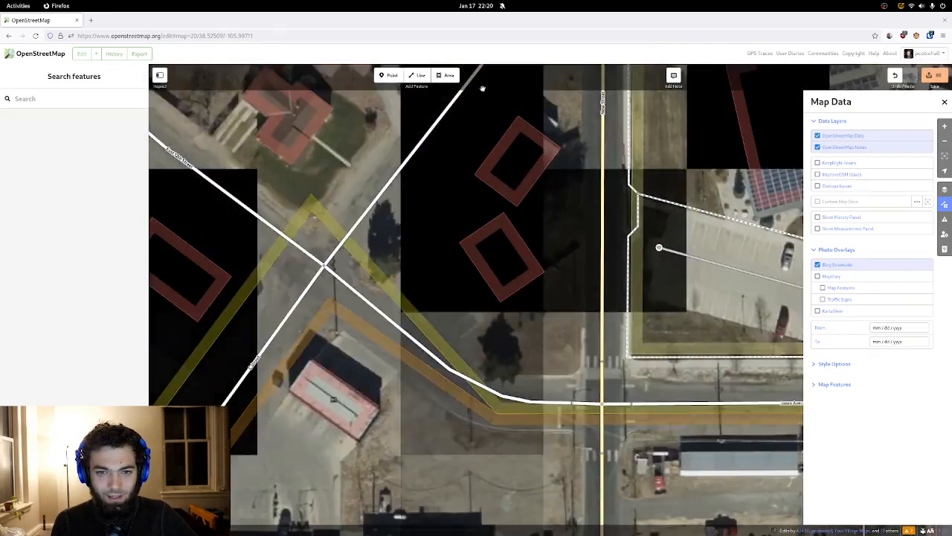
left_click(449, 75)
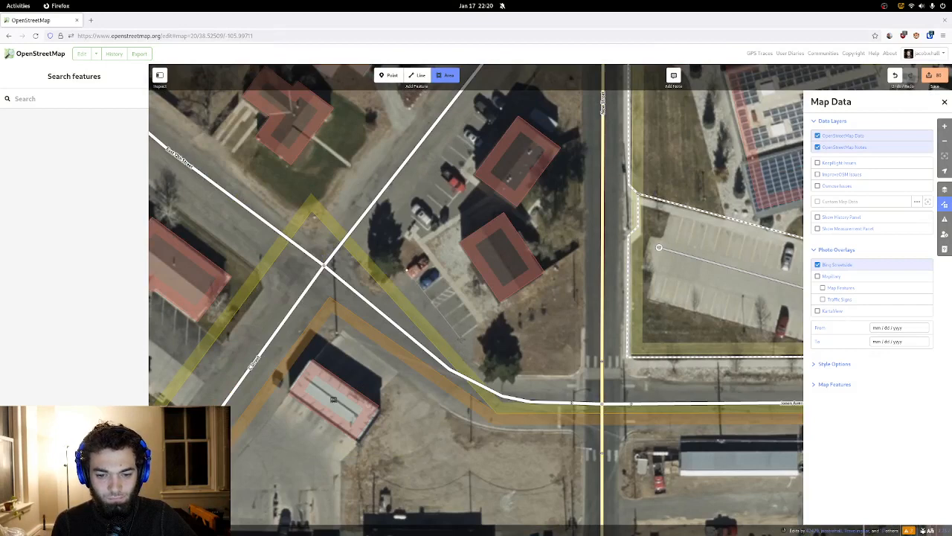
left_click(414, 277)
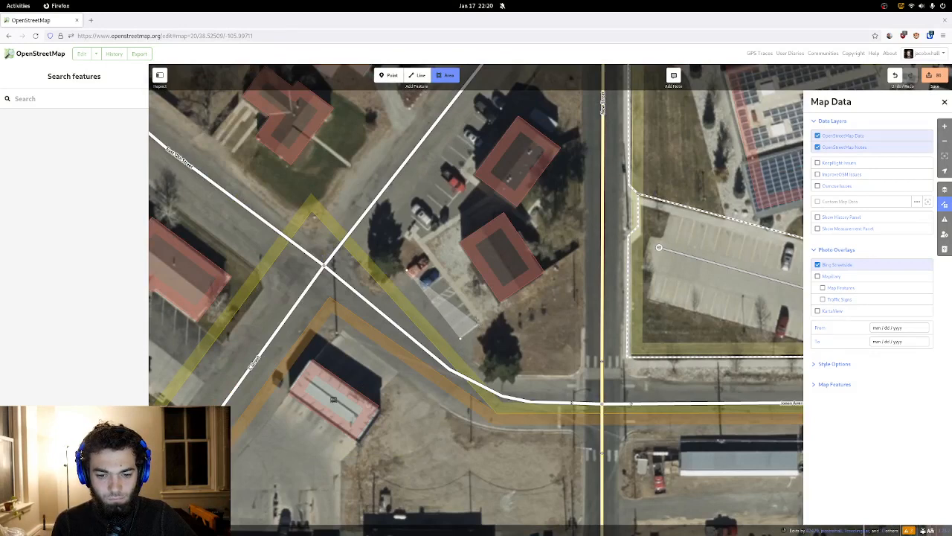
left_click(461, 337)
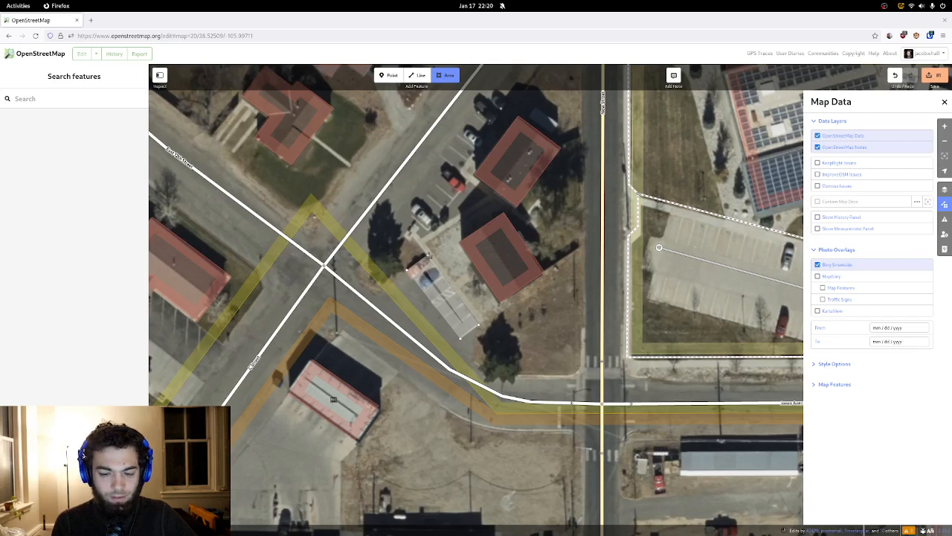
key("Return")
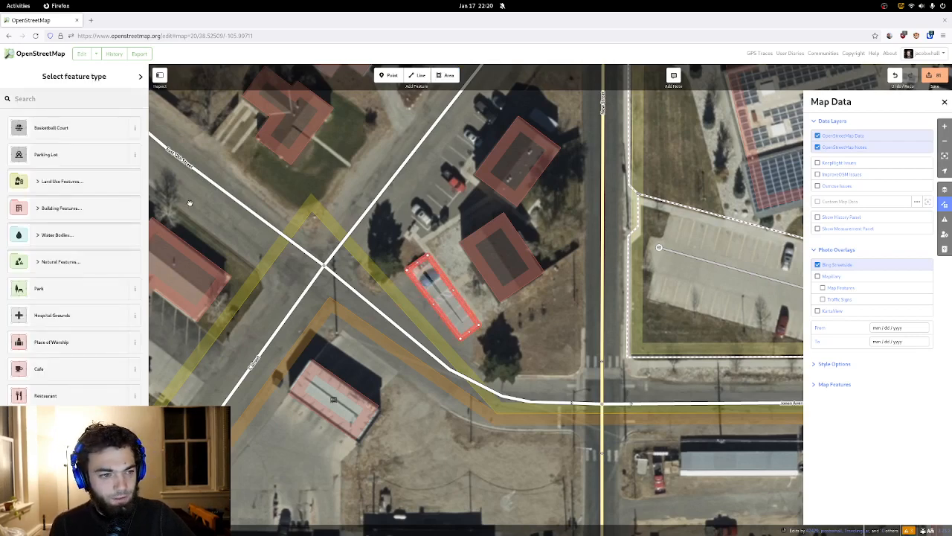
left_click(128, 158)
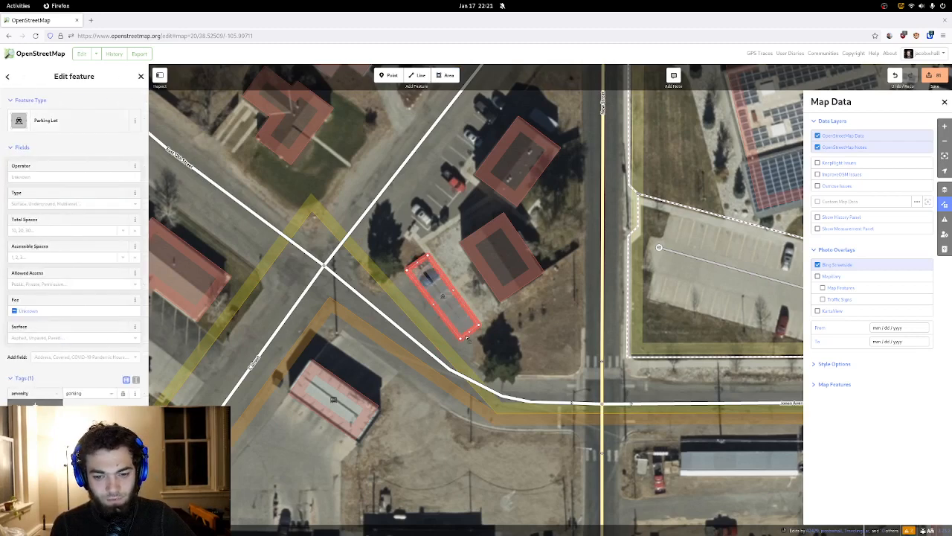
key("Escape")
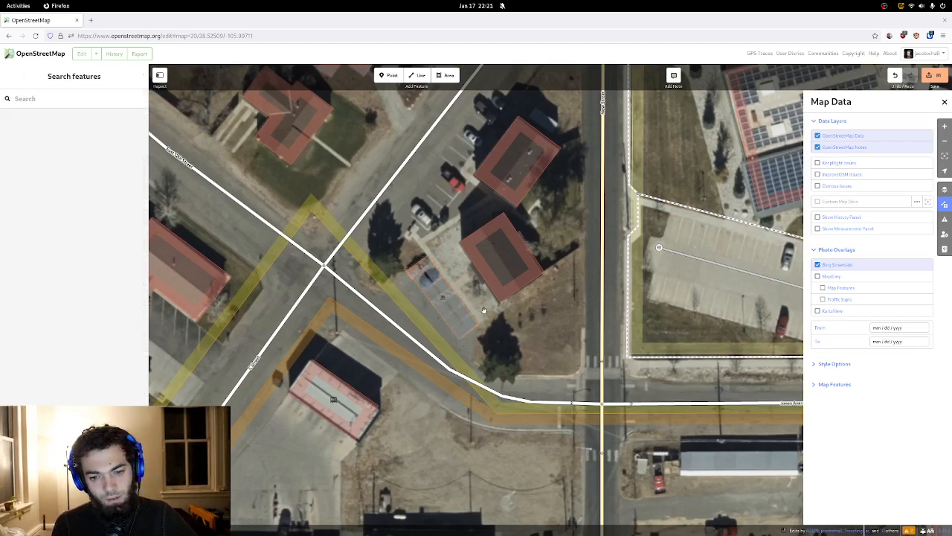
- Trace the stepped row of parking spaces west of the northern building as a second Parking Lot area
left_click_drag(480, 300, 491, 345)
left_click_drag(468, 199, 468, 211)
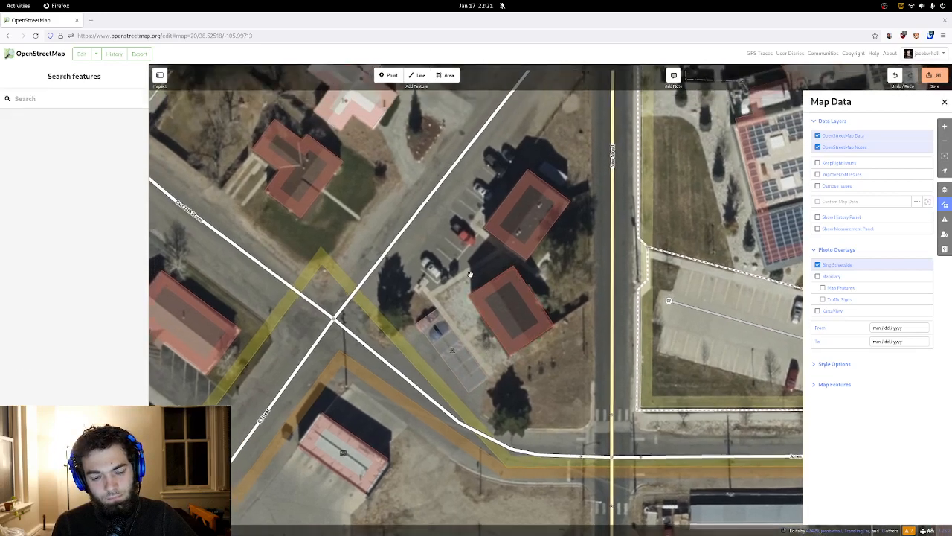
left_click(447, 76)
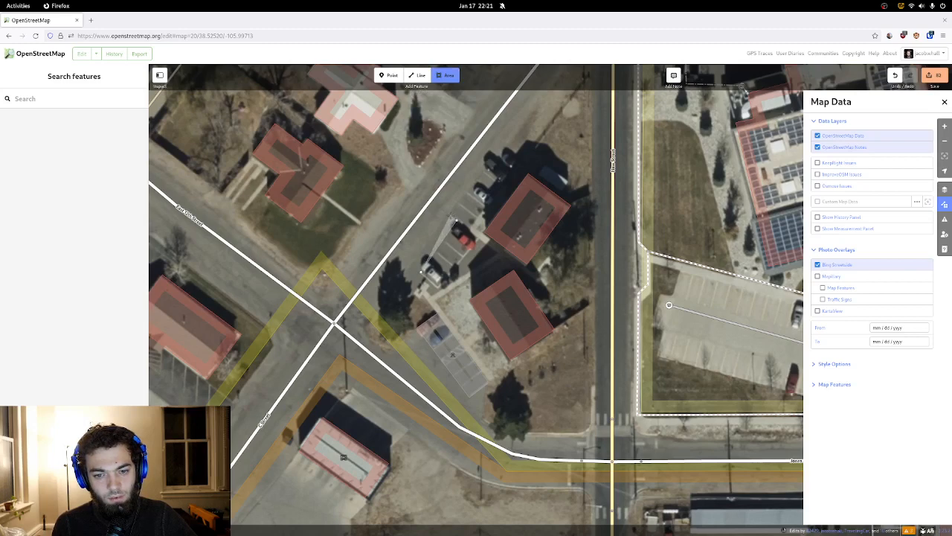
left_click(450, 215)
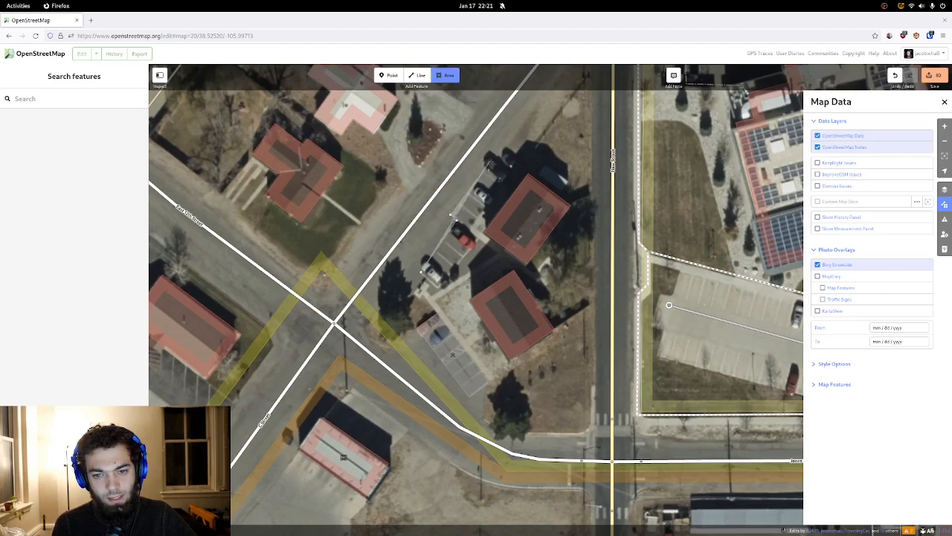
left_click(490, 161)
left_click(512, 174)
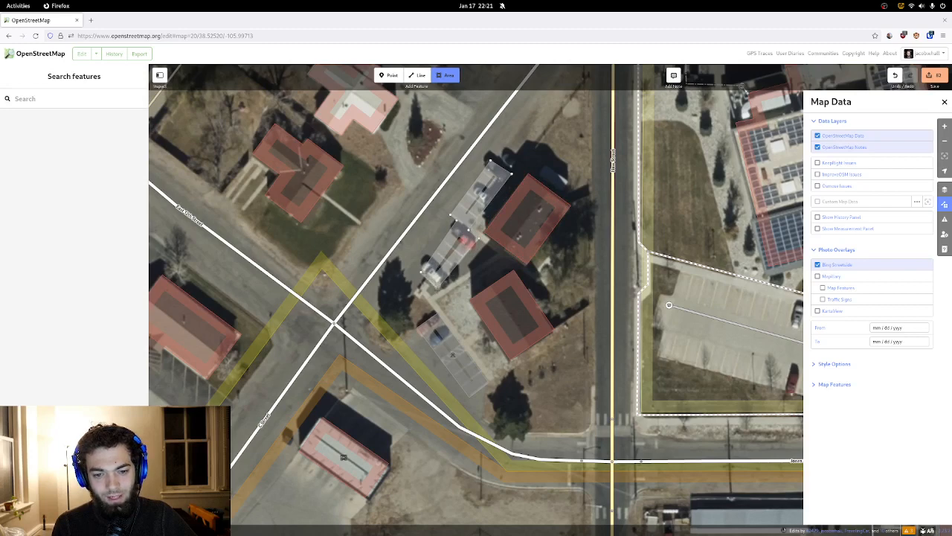
left_click(490, 161)
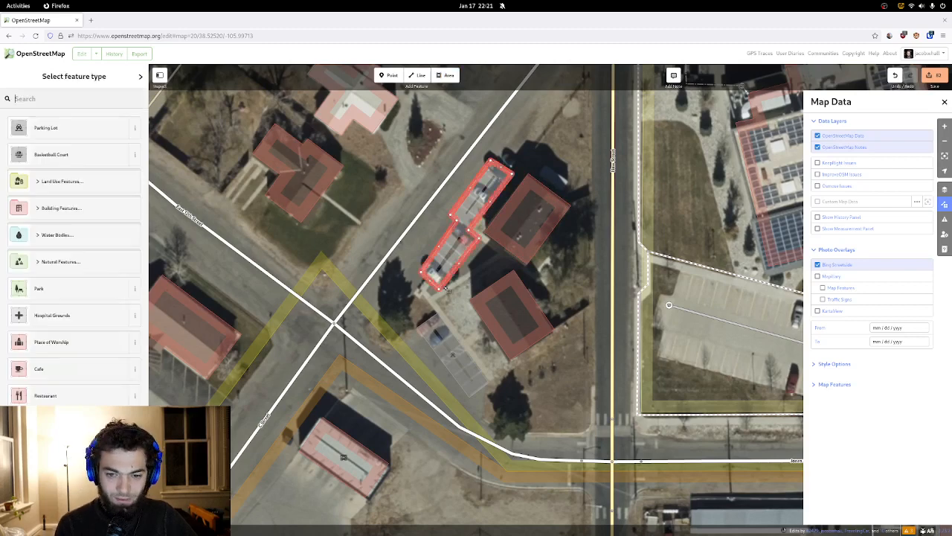
left_click(43, 133)
key("Escape")
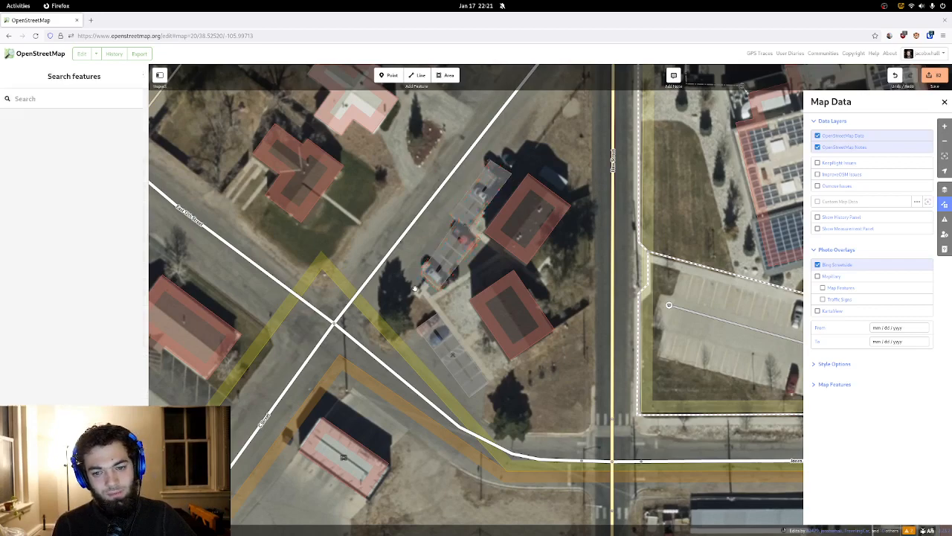
- Draw a line along the walkway between the southern parking lot and its building, and set its feature type to Sidewalk
mouse_move(546, 270)
left_mouse_down()
mouse_move(515, 274)
mouse_move(529, 264)
left_mouse_up()
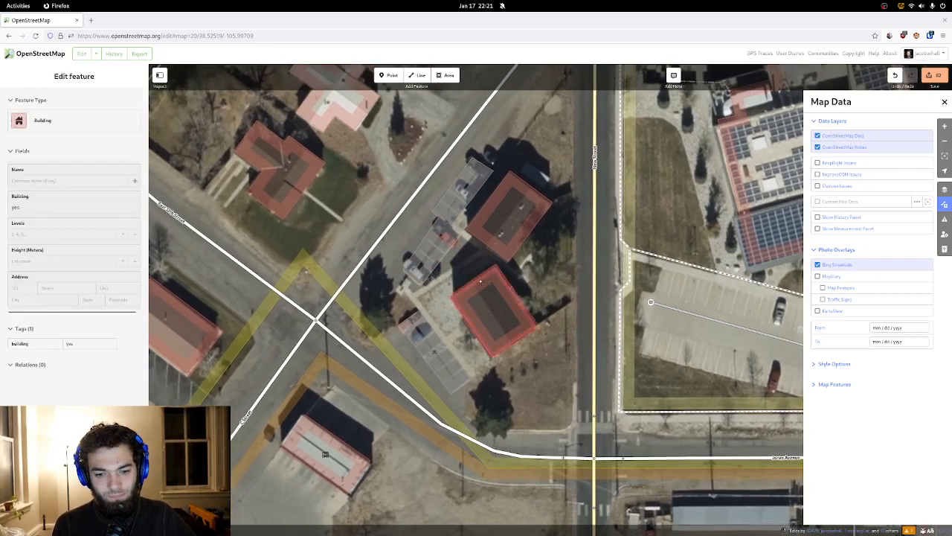
left_click_drag(502, 298, 483, 264)
left_click(418, 76)
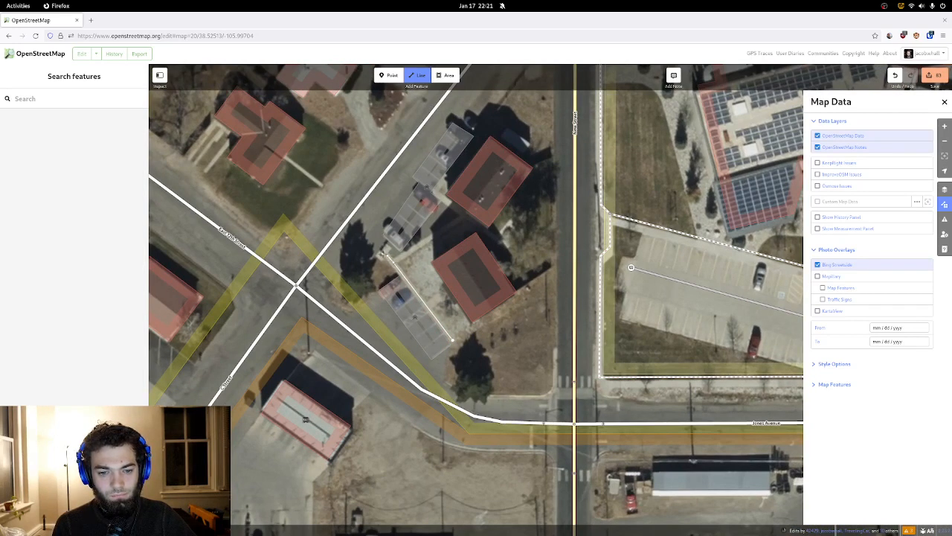
left_click(452, 339)
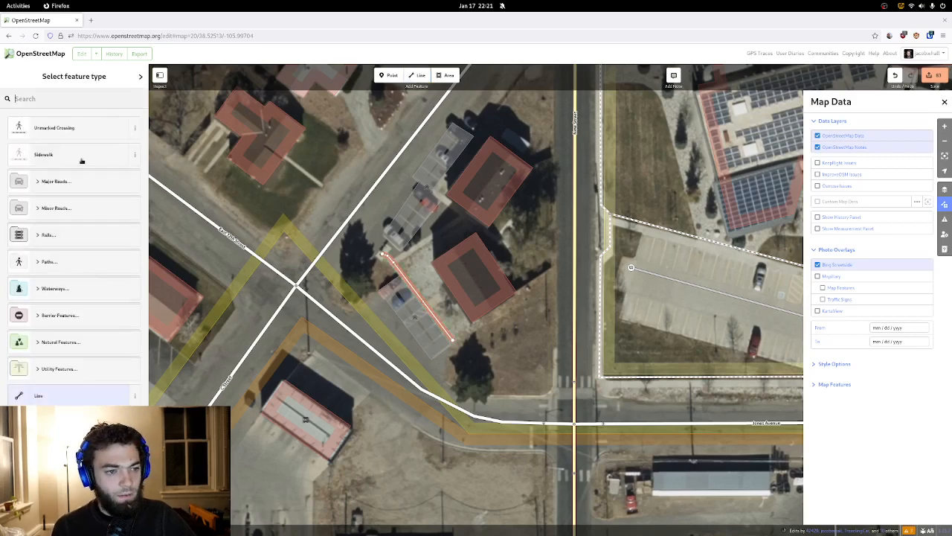
left_click(44, 128)
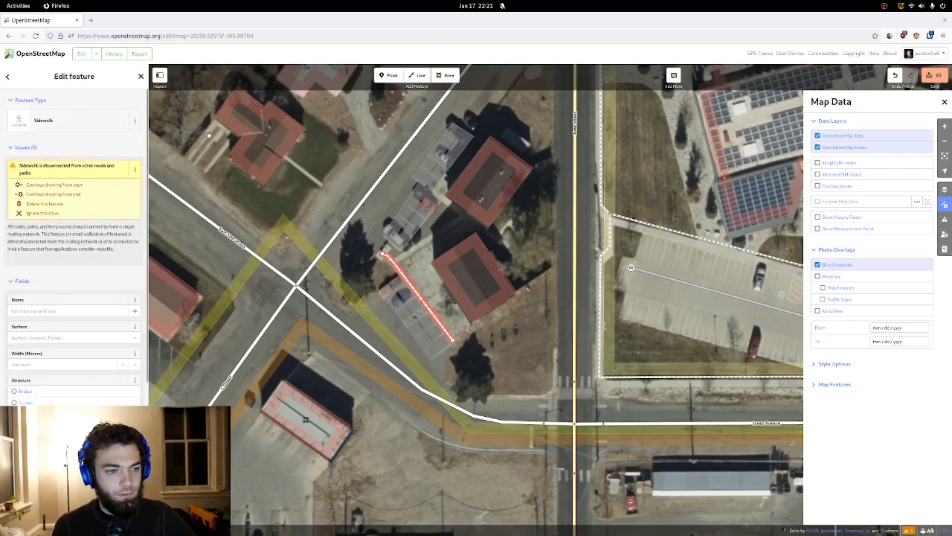
- Draw a line from the southern walkway, between the two buildings and along the northern parking lot, and set its feature type to Sidewalk
left_click(419, 75)
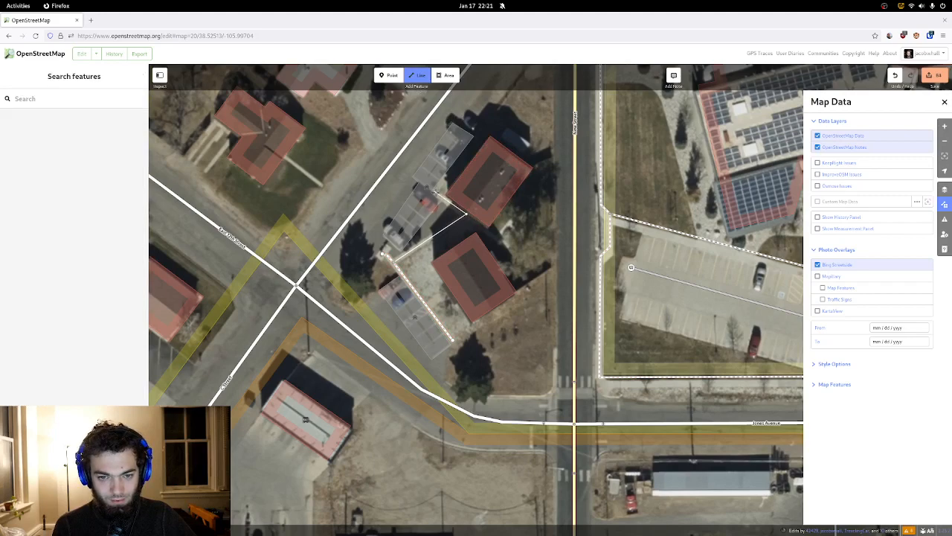
left_click(436, 192)
left_click_drag(436, 191, 396, 276)
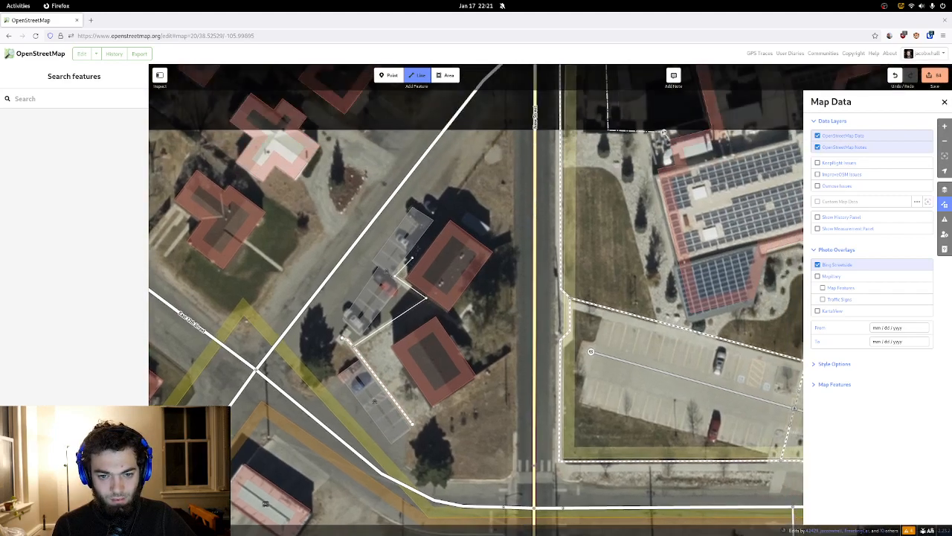
scroll(396, 276, "up", 5)
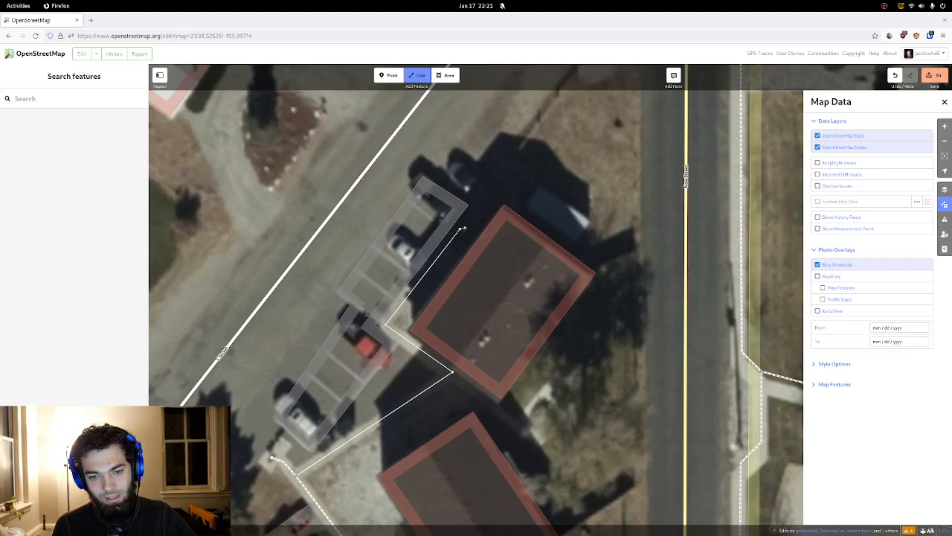
scroll(462, 228, "up", 1)
left_click(462, 229)
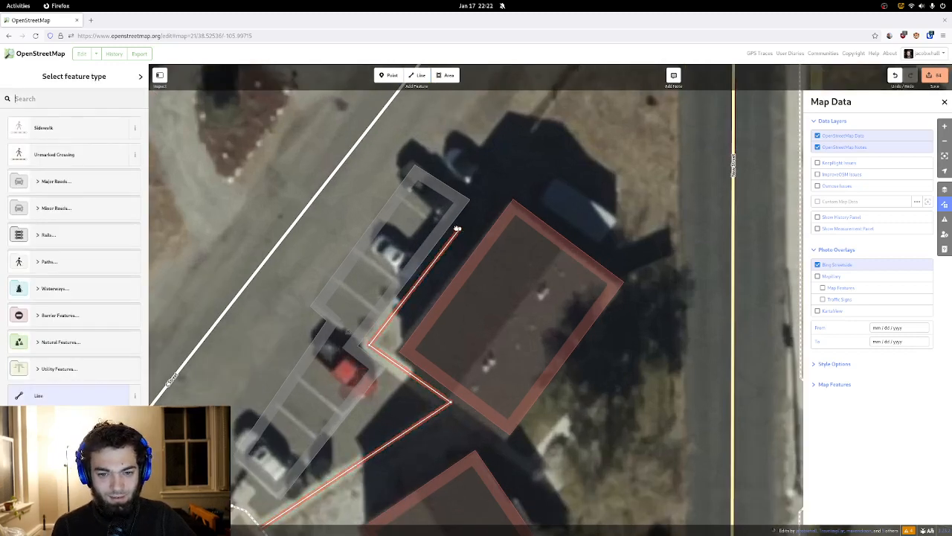
key("Escape")
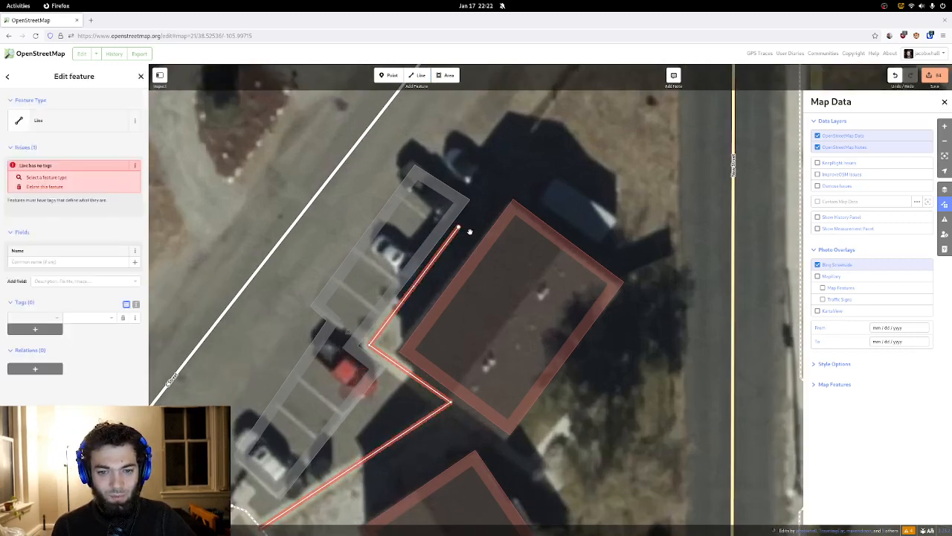
left_click(459, 232)
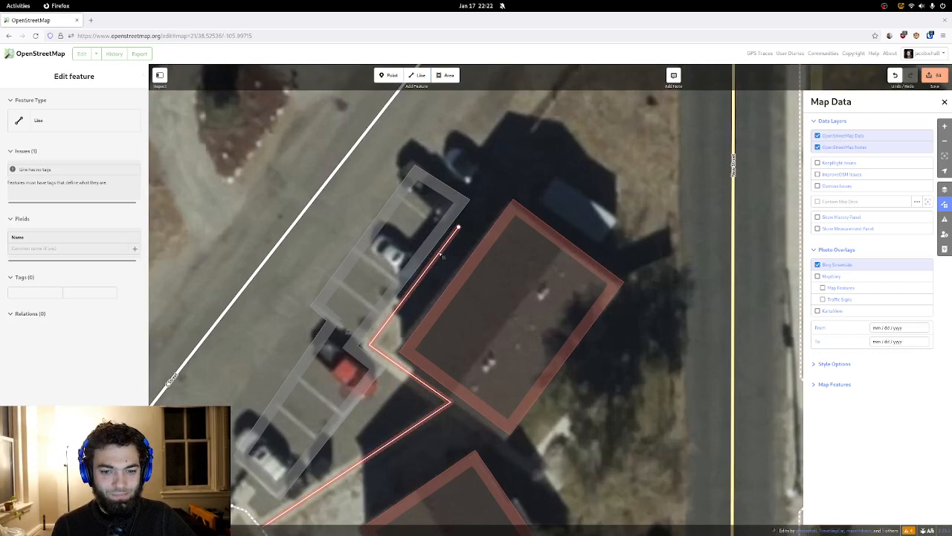
left_click(93, 120)
left_click(93, 126)
key("Escape")
- Survey the area around the two mapped parking lots and the blocks along East 12th Street for further features to map
left_click_drag(266, 277, 315, 217)
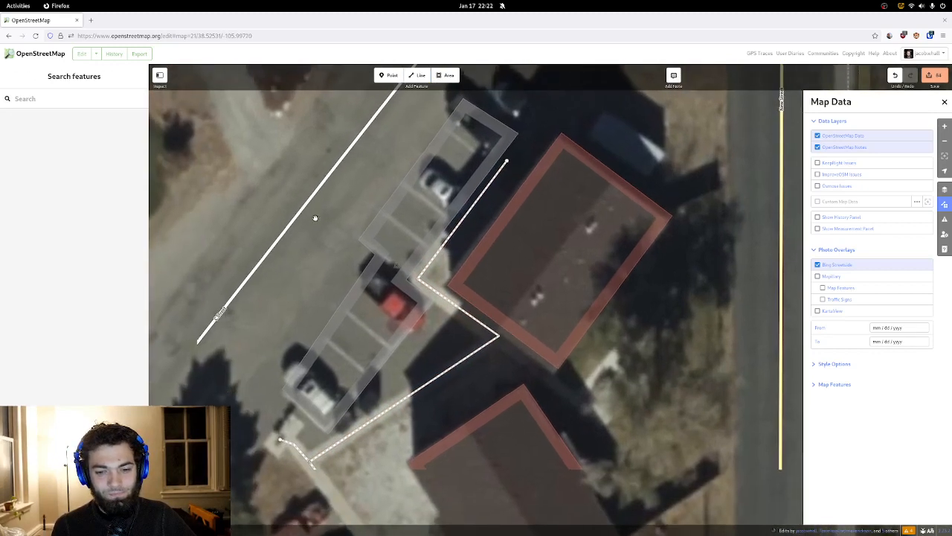
scroll(315, 221, "down", 2)
left_click_drag(300, 281, 344, 230)
scroll(343, 229, "down", 3)
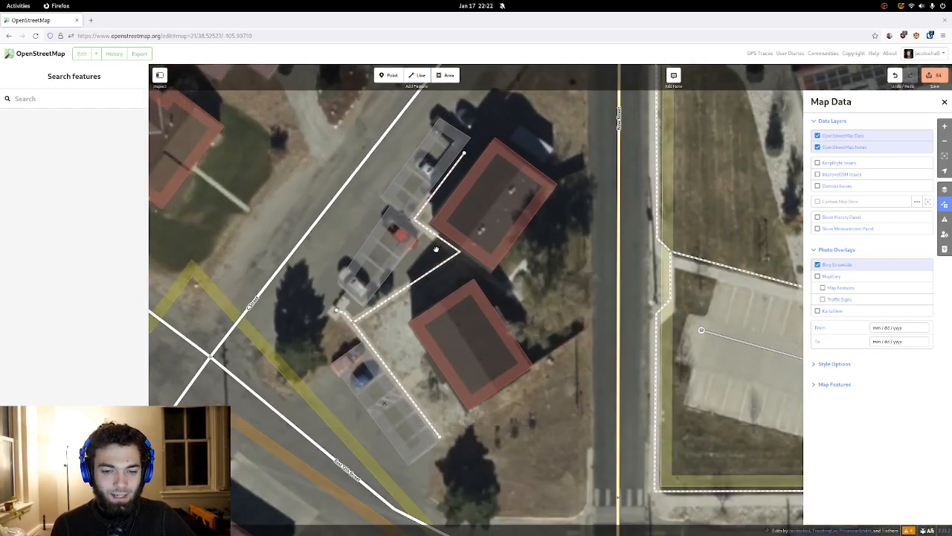
left_click_drag(436, 249, 503, 284)
left_click_drag(413, 231, 451, 223)
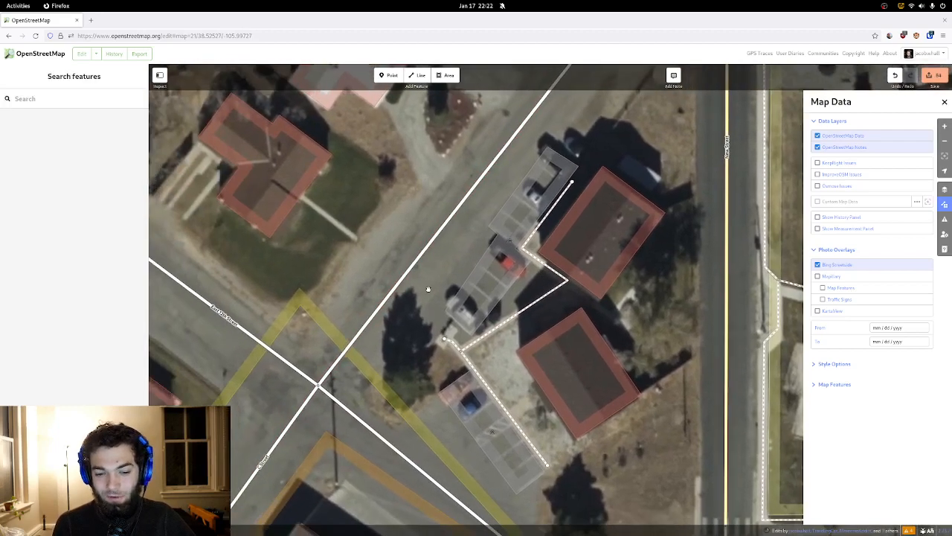
left_click_drag(407, 293, 495, 228)
scroll(496, 228, "down", 3)
left_click_drag(431, 208, 524, 286)
scroll(454, 200, "down", 2)
left_click_drag(422, 266, 495, 179)
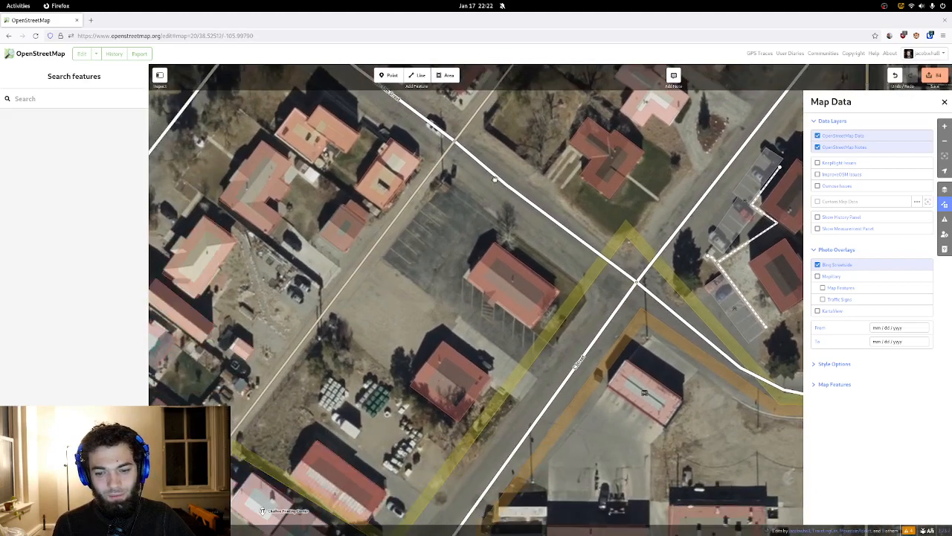
left_click_drag(441, 250, 372, 350)
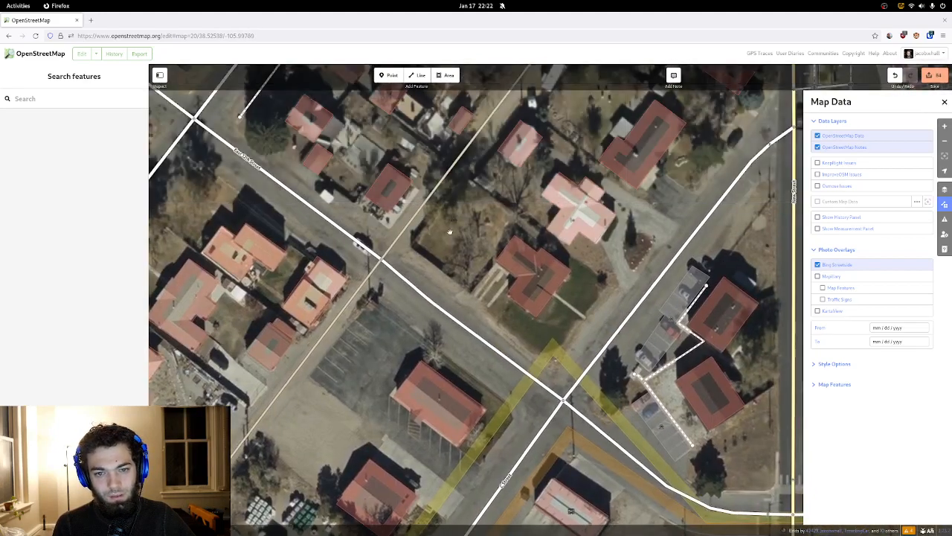
- Survey the residential blocks northward from East 12th Street across East 11th Street to East 10th Street for missing sidewalks and crossings
left_click_drag(455, 217, 575, 174)
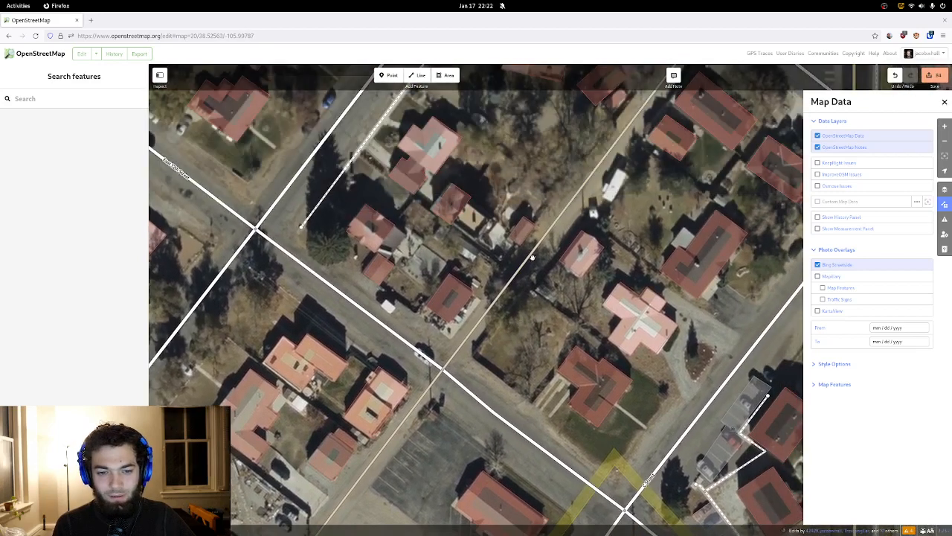
left_click_drag(530, 155, 462, 304)
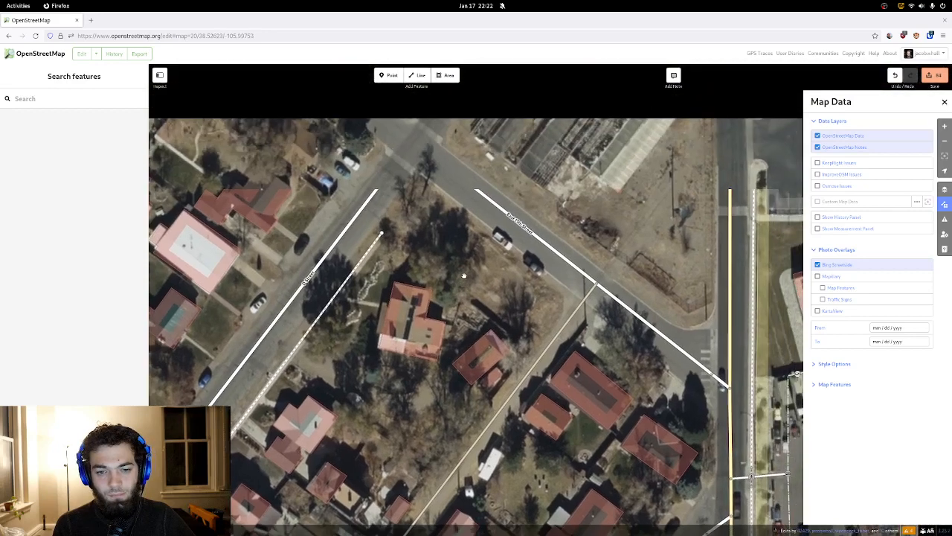
left_click_drag(262, 401, 363, 282)
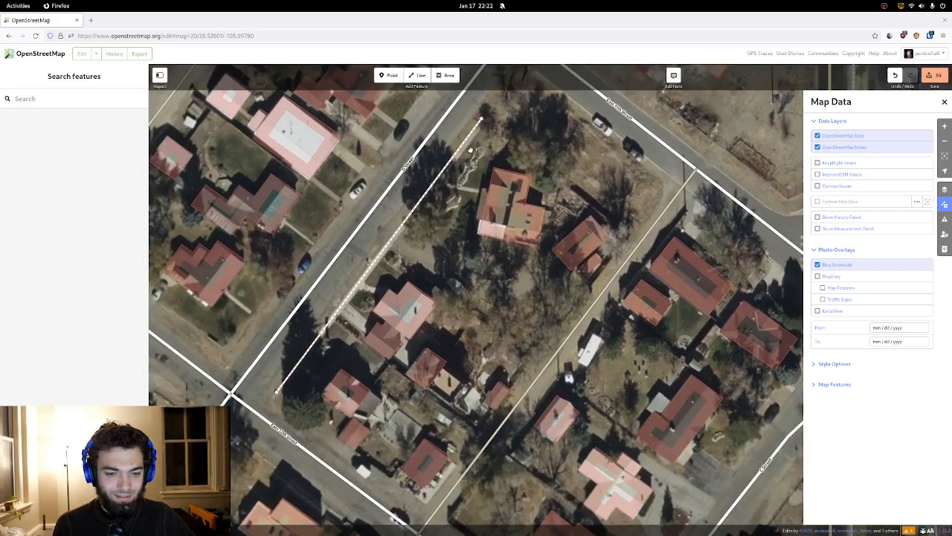
left_click_drag(493, 141, 474, 201)
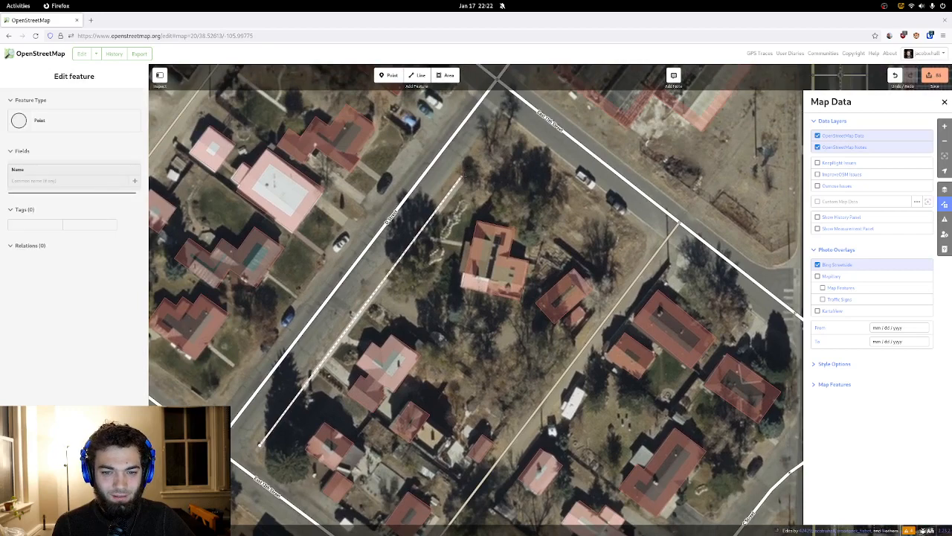
left_click_drag(533, 101, 485, 306)
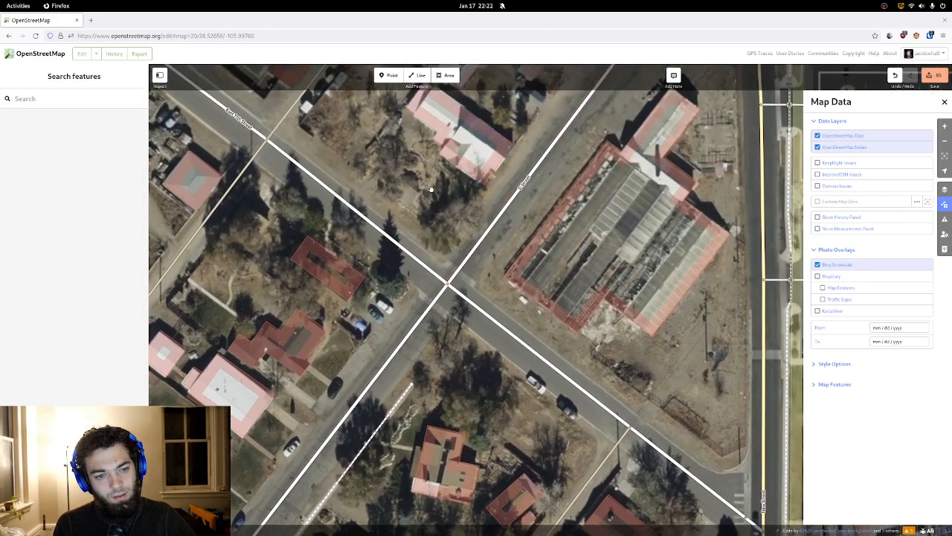
left_click_drag(483, 113, 406, 262)
left_click_drag(462, 182, 409, 342)
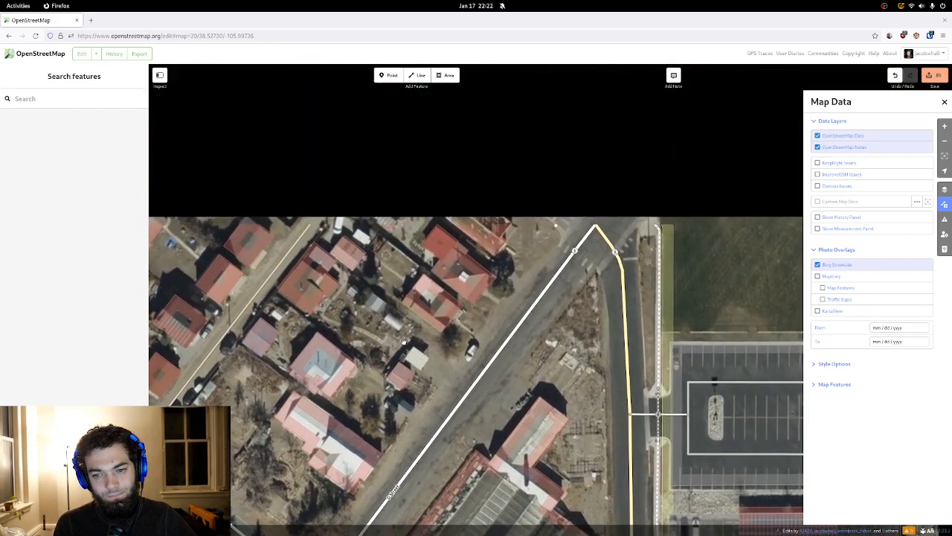
left_click_drag(478, 164, 480, 329)
- Turn on the Mapillary and KartaView photo overlays in addition to Bing Streetside
left_click(847, 277)
left_click(851, 288)
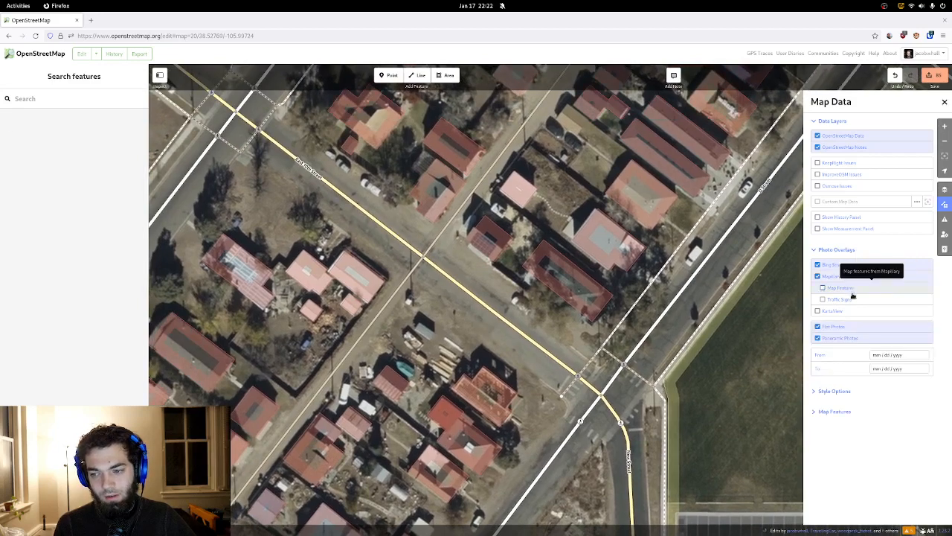
left_click(846, 308)
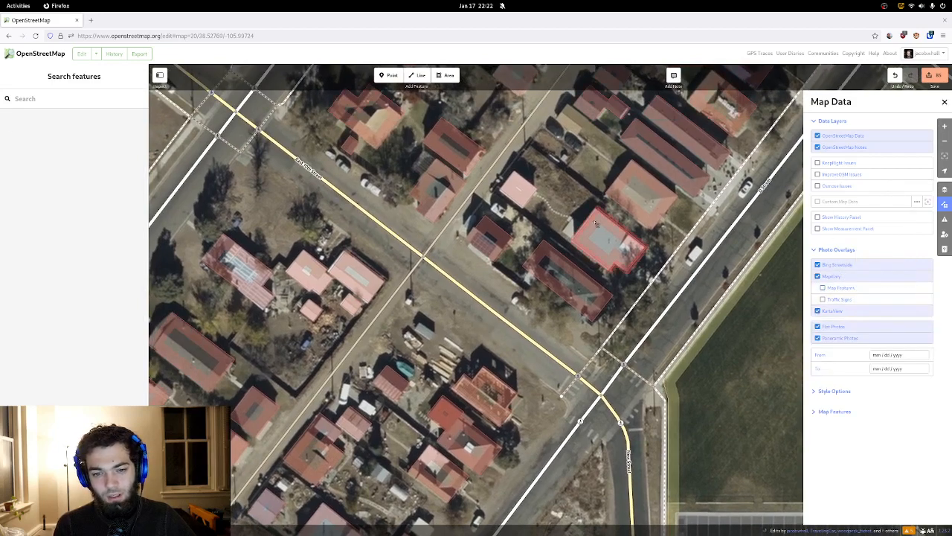
- Follow East 10th Street to F Street looking for street-level photos, and open the Streetside photo at that intersection in Bing Maps
left_click_drag(383, 186, 528, 274)
left_click_drag(487, 233, 536, 284)
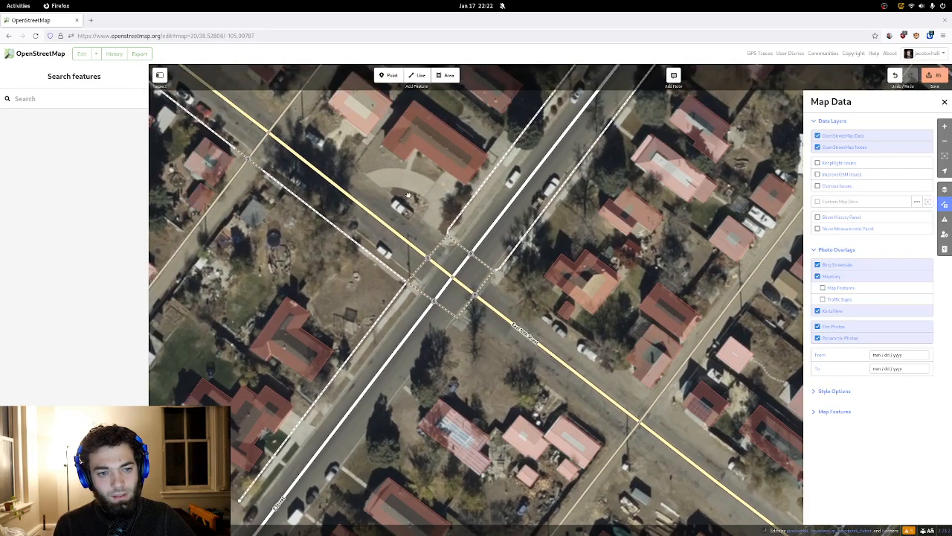
left_click_drag(494, 178, 564, 152)
left_click_drag(492, 247, 463, 159)
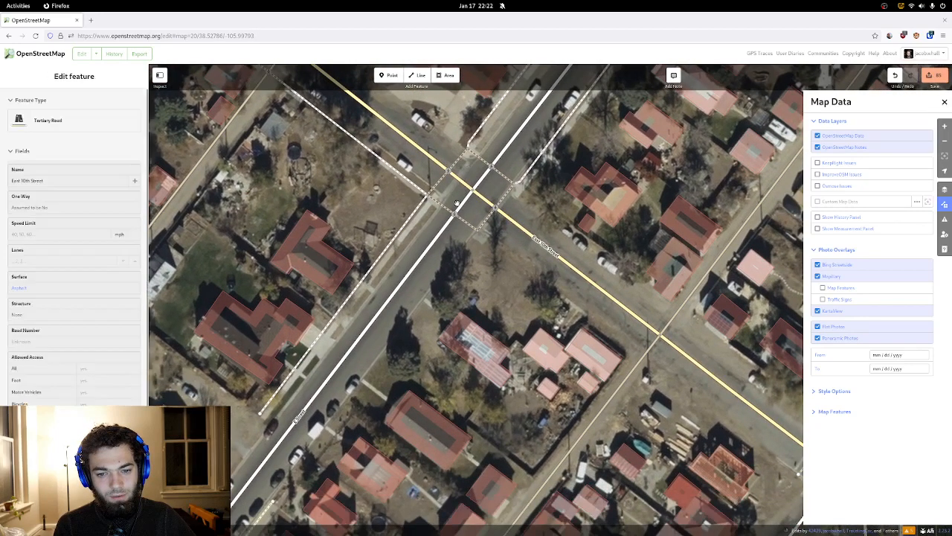
mouse_move(451, 198)
left_mouse_down()
mouse_move(457, 209)
mouse_move(455, 198)
left_mouse_up()
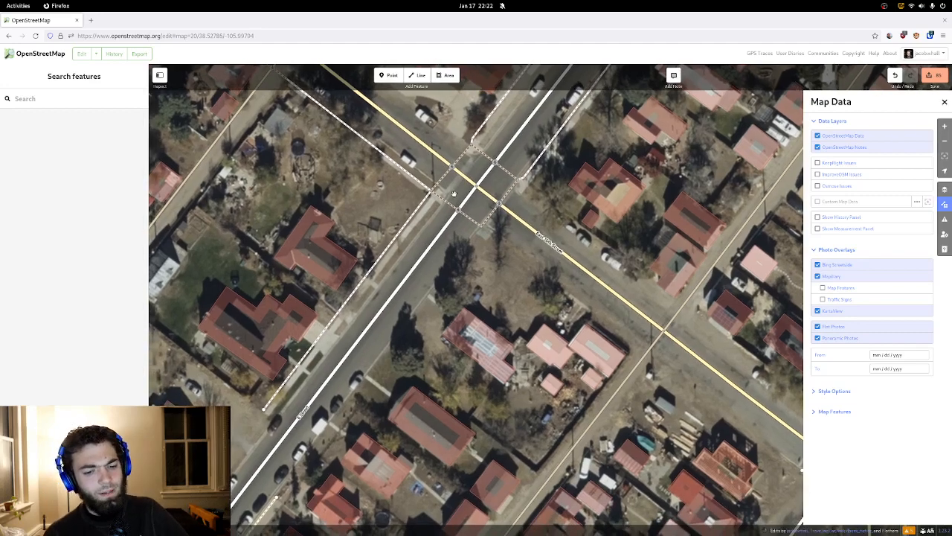
left_click_drag(454, 194, 503, 274)
left_click_drag(382, 255, 420, 319)
left_click_drag(327, 245, 438, 295)
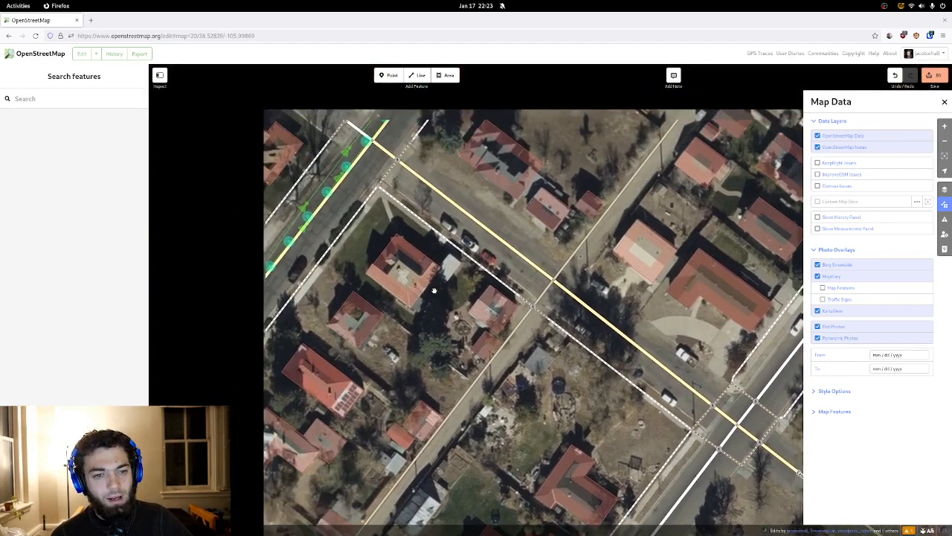
left_click_drag(368, 212, 451, 289)
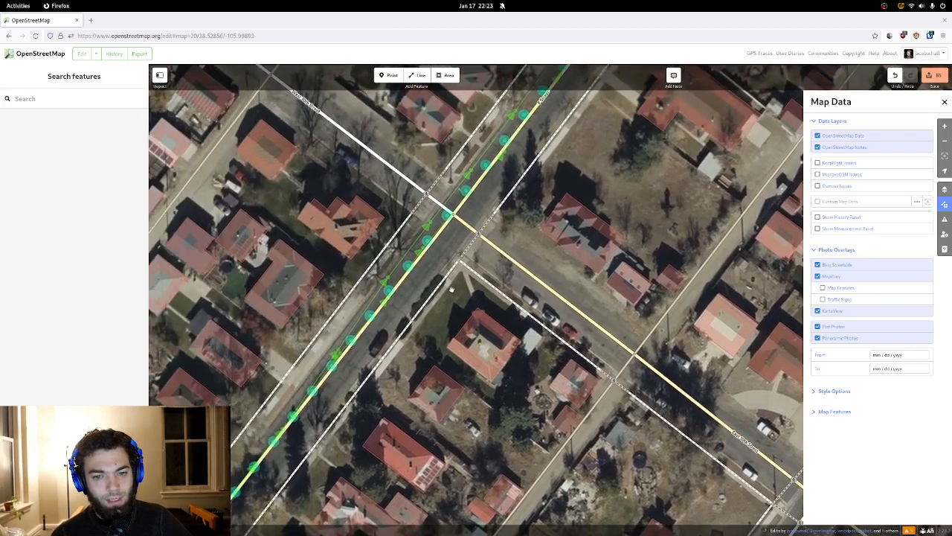
left_click_drag(462, 240, 423, 300)
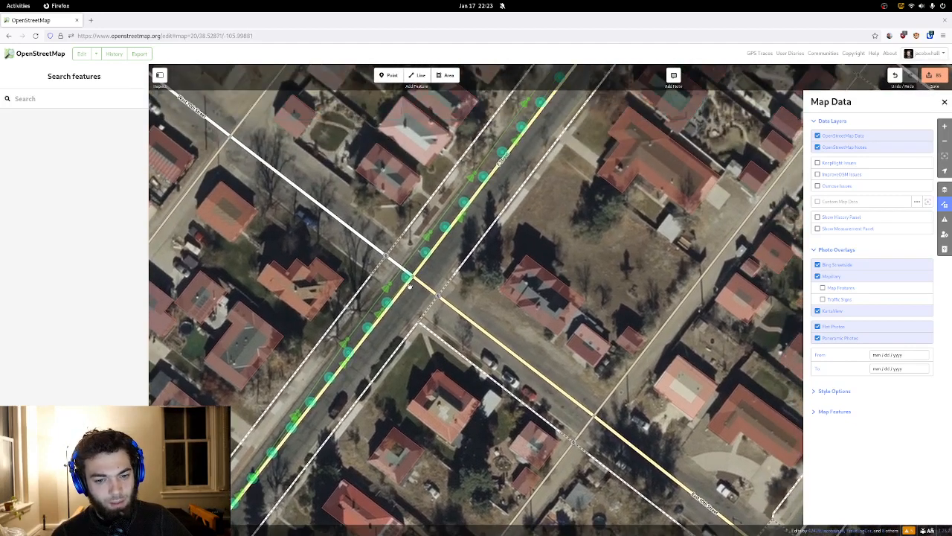
mouse_move(217, 273)
left_mouse_down()
mouse_move(361, 297)
mouse_move(220, 278)
left_mouse_up()
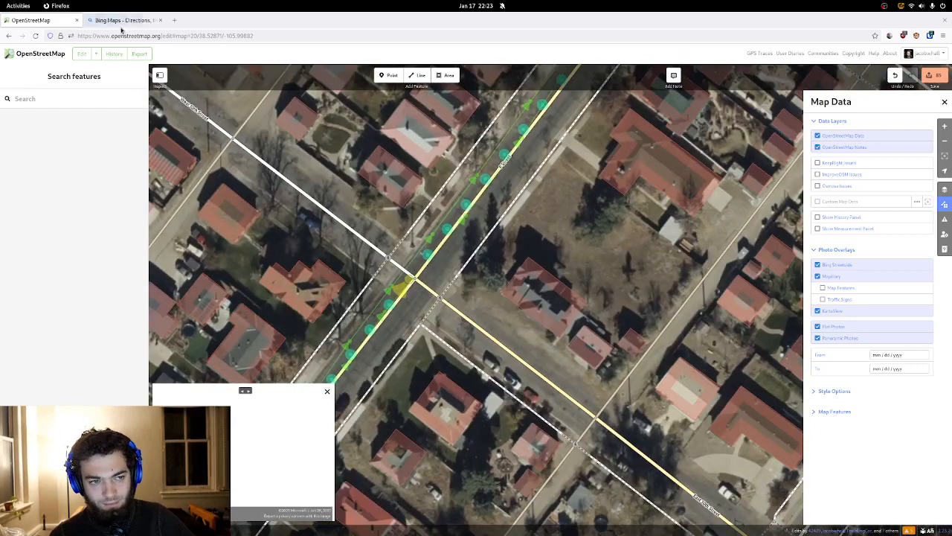
left_click(122, 22)
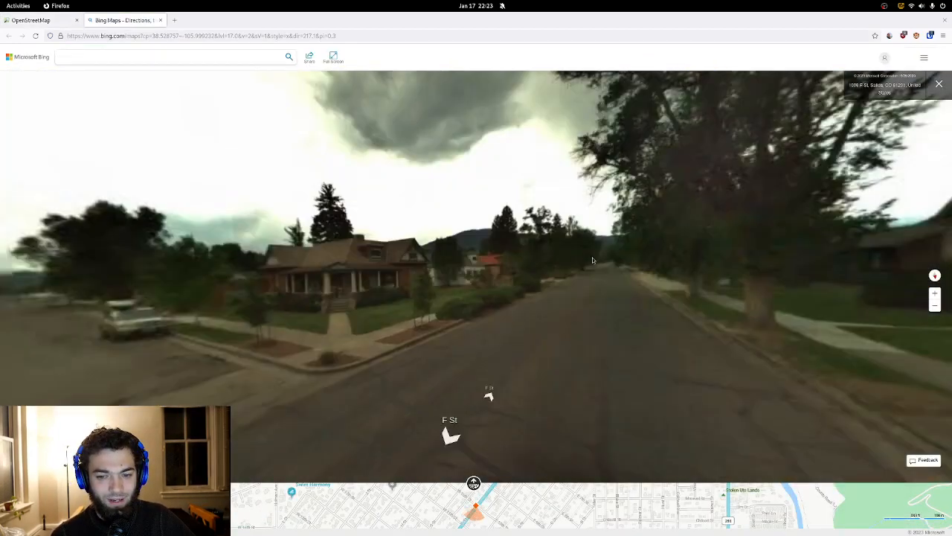
- Examine the street corner with the stop sign beside the grey house in the Streetside photo for sidewalks and curb ramps
left_click_drag(593, 259, 541, 258)
scroll(542, 258, "up", 3)
left_click_drag(492, 282, 446, 306)
scroll(390, 310, "up", 1)
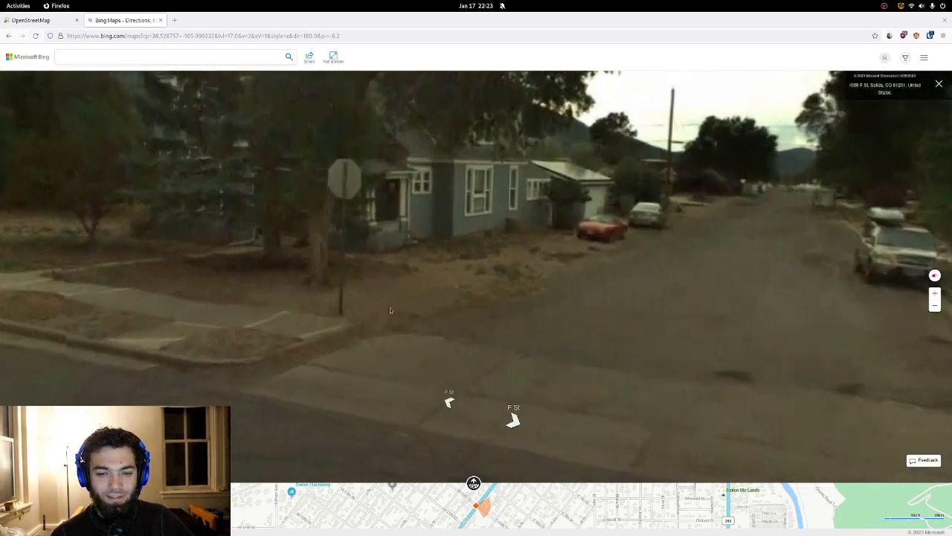
left_click_drag(507, 260, 476, 282)
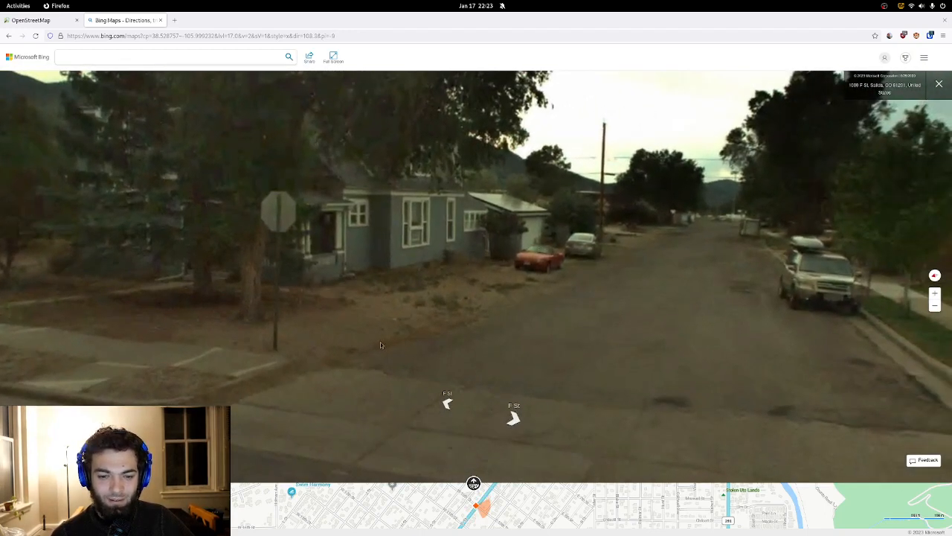
left_click_drag(380, 344, 477, 292)
scroll(485, 321, "down", 3)
left_click_drag(641, 195, 534, 202)
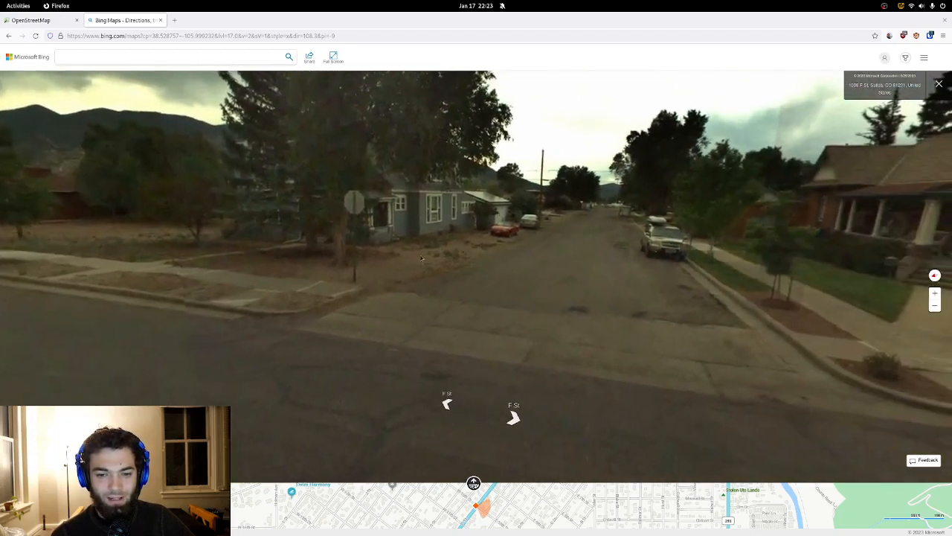
left_click_drag(458, 247, 432, 283)
scroll(455, 297, "up", 3)
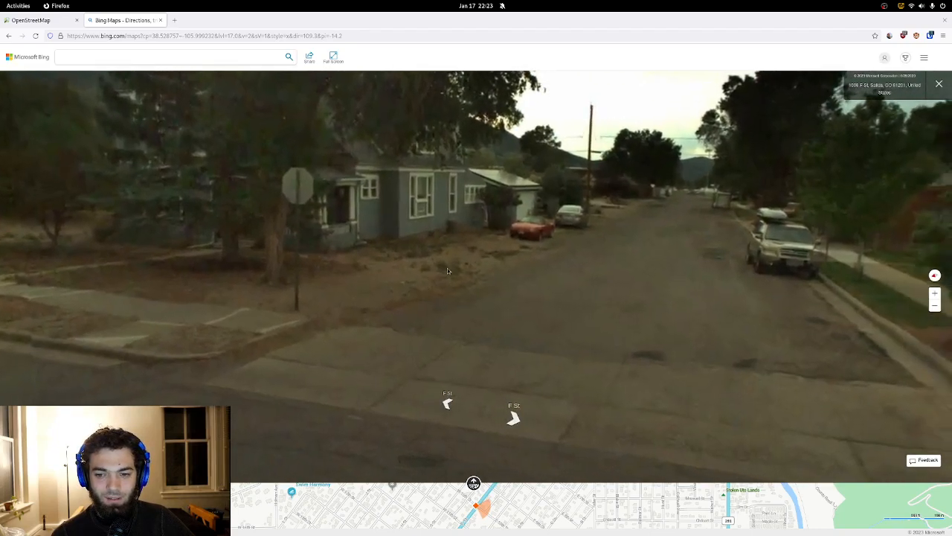
- Examine the corner by the brick house with the porch and the remaining sides of the F Street intersection in the Streetside photo
left_click_drag(553, 272, 330, 262)
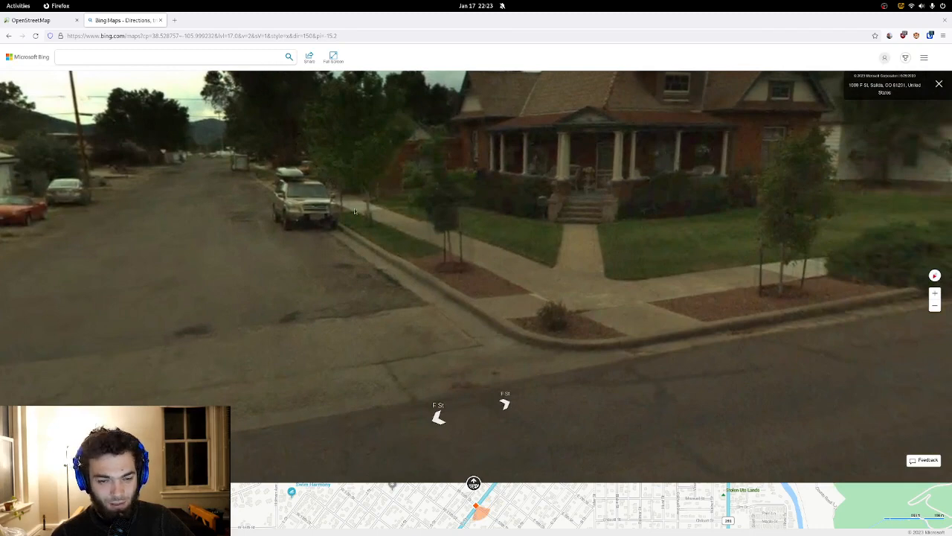
left_click_drag(334, 207, 421, 228)
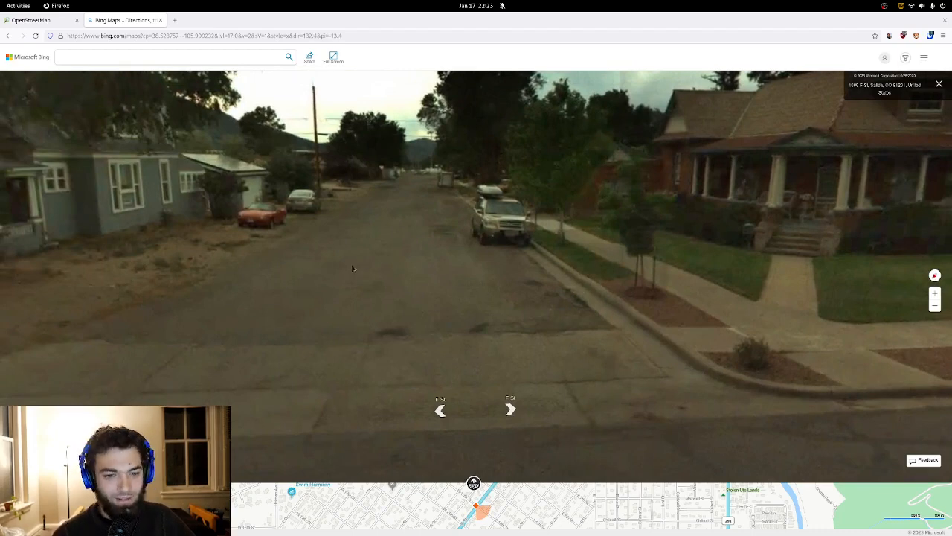
left_click_drag(353, 268, 171, 246)
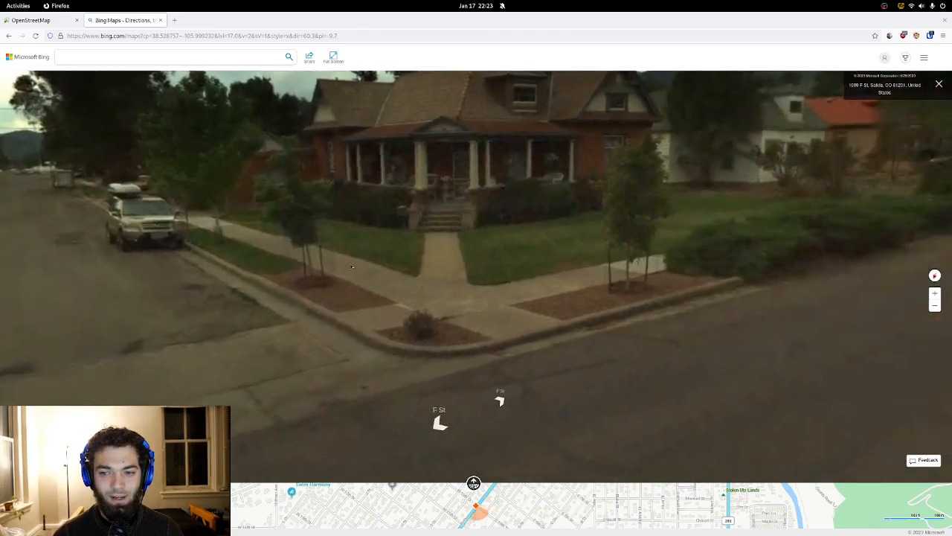
left_click_drag(617, 241, 290, 249)
left_click_drag(540, 264, 253, 262)
left_click_drag(583, 268, 305, 266)
left_click_drag(551, 288, 342, 282)
left_click_drag(569, 270, 274, 268)
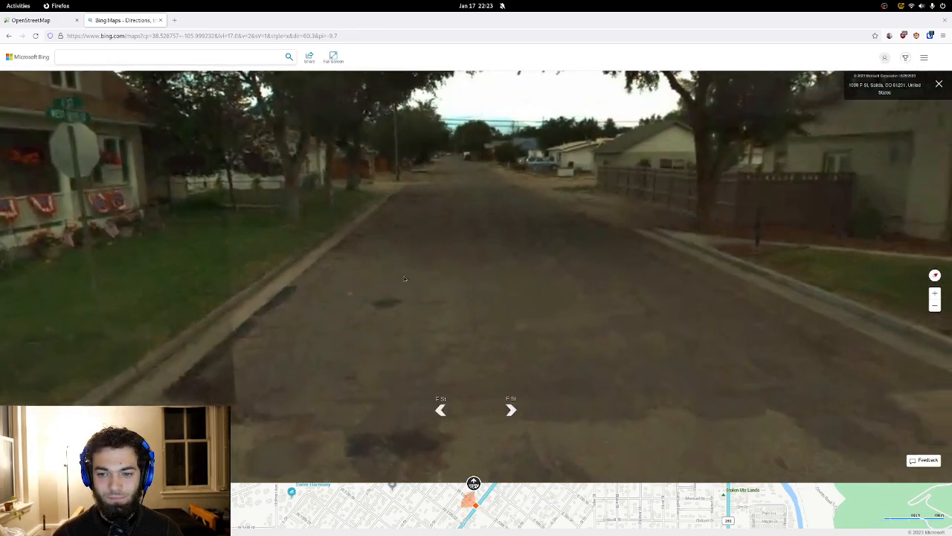
- Examine the corner with the utility pole, the stop-sign corner opposite and the sidewalks along F Street in the Streetside photo
left_click_drag(477, 279, 335, 283)
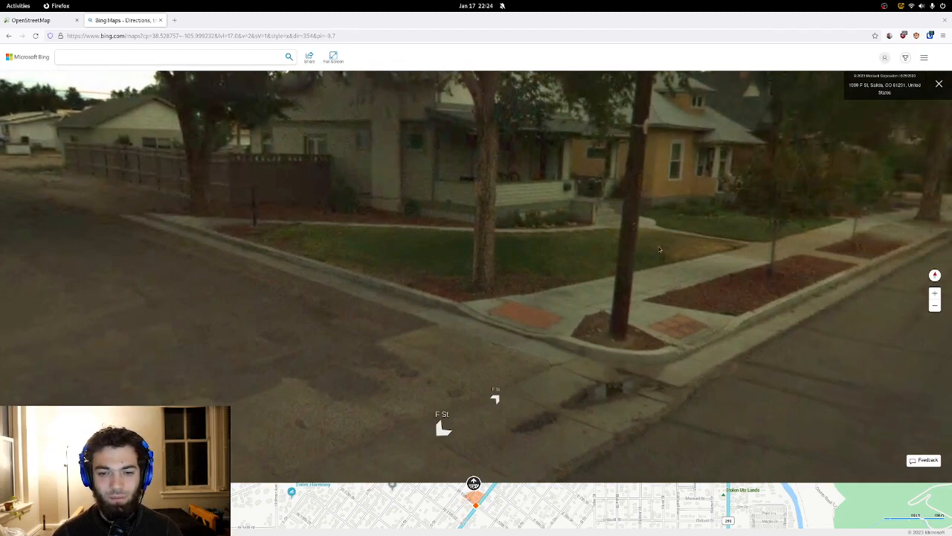
mouse_move(193, 254)
left_mouse_down()
mouse_move(406, 270)
mouse_move(328, 281)
mouse_move(207, 263)
left_mouse_up()
left_click_drag(342, 287, 245, 313)
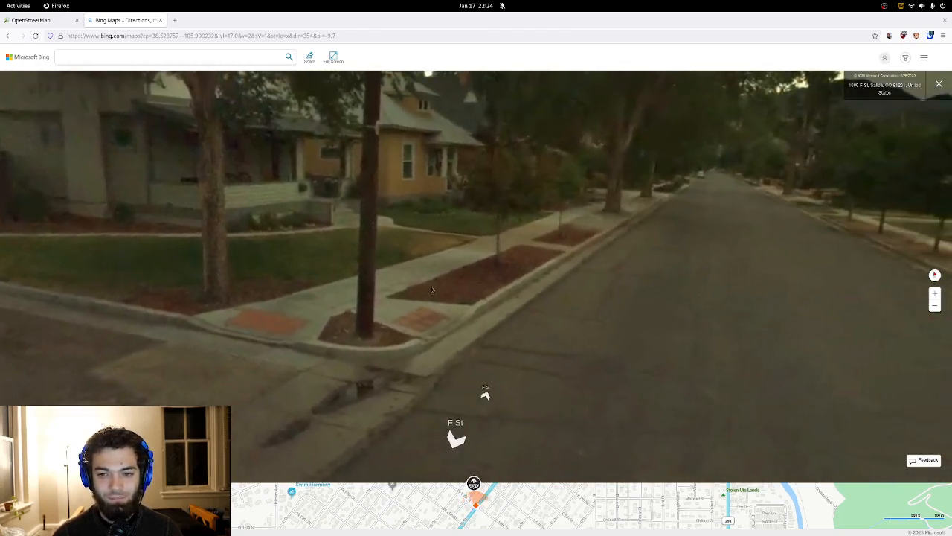
left_click_drag(535, 275, 156, 282)
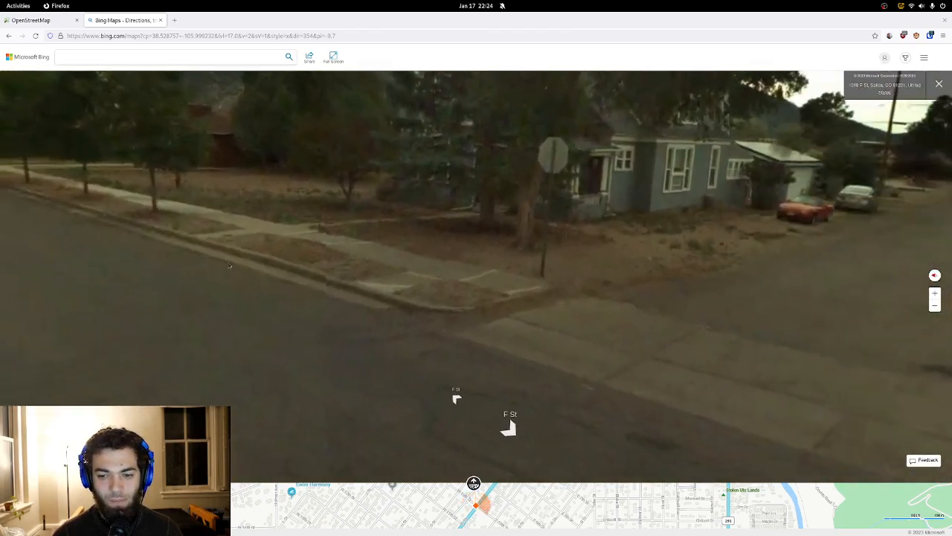
left_click_drag(379, 300, 434, 319)
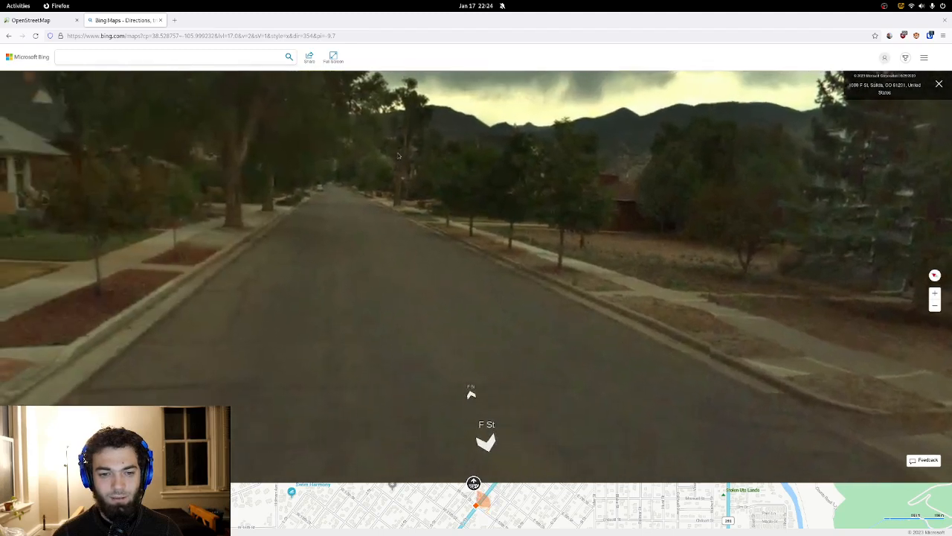
left_click(398, 156)
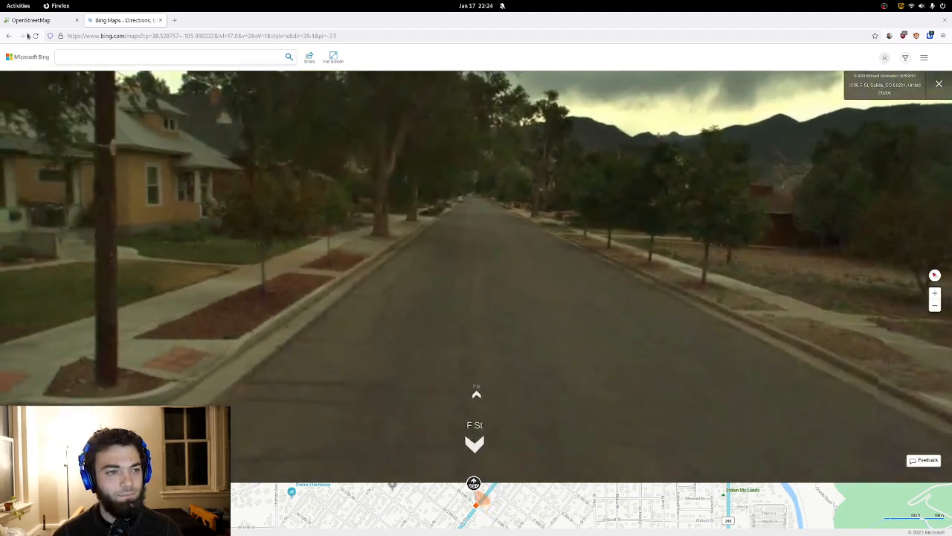
- Return to the OpenStreetMap editor and check F Street around the 10th and 11th Street intersections for missing sidewalks and crossings
left_click(30, 20)
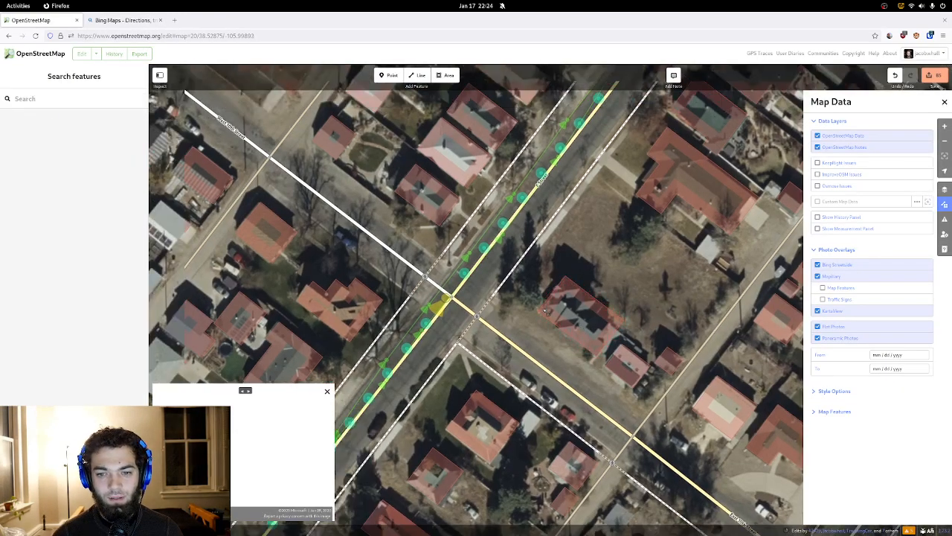
left_click_drag(546, 311, 407, 398)
left_click_drag(491, 288, 427, 410)
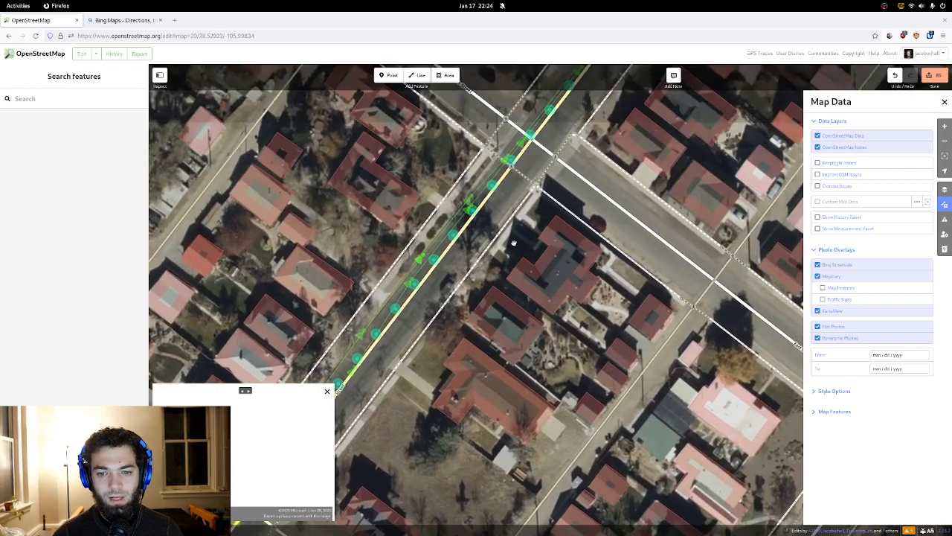
left_click_drag(513, 243, 634, 203)
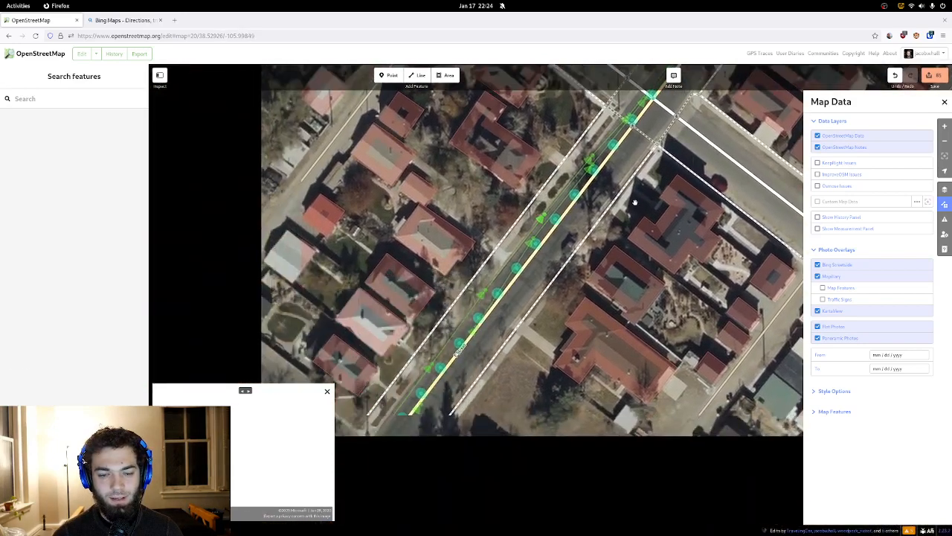
left_click_drag(381, 364, 499, 191)
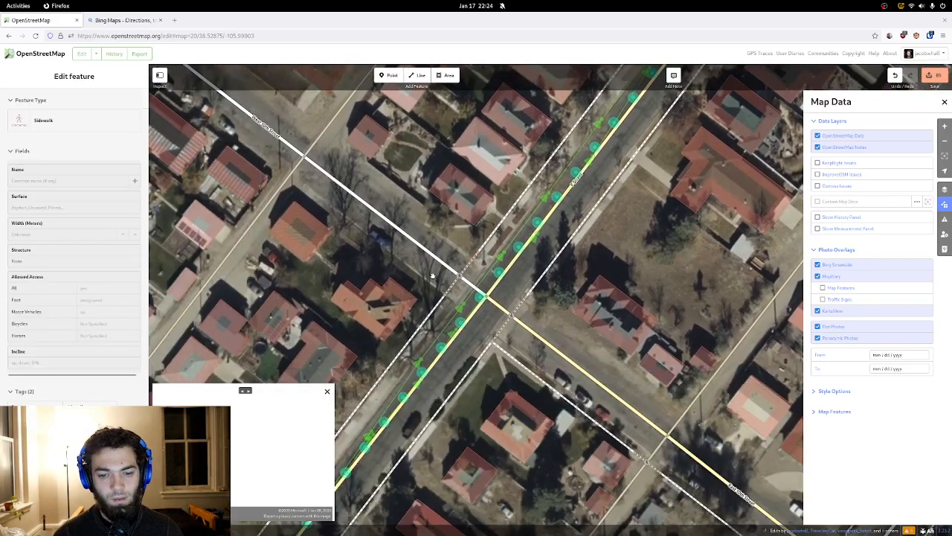
left_click_drag(432, 275, 457, 107)
left_click_drag(376, 275, 570, 118)
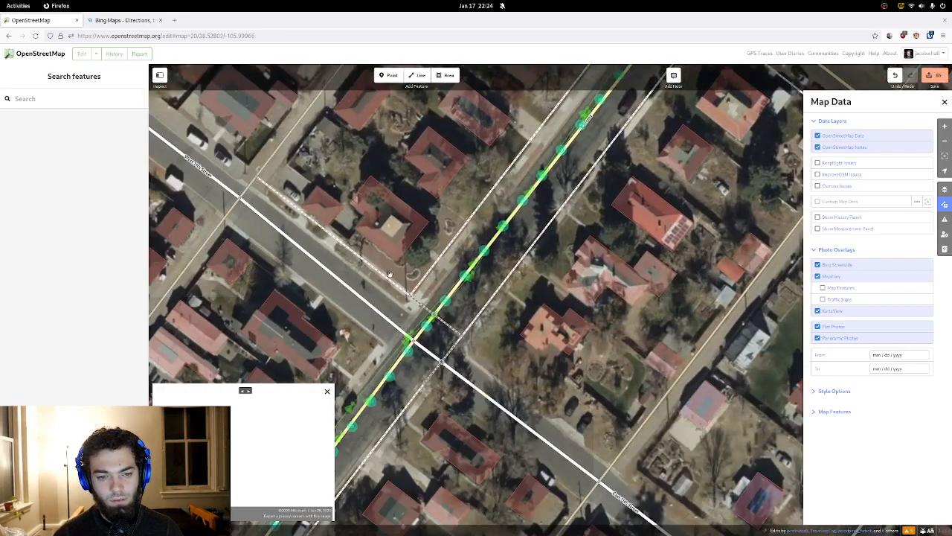
left_click_drag(389, 274, 434, 282)
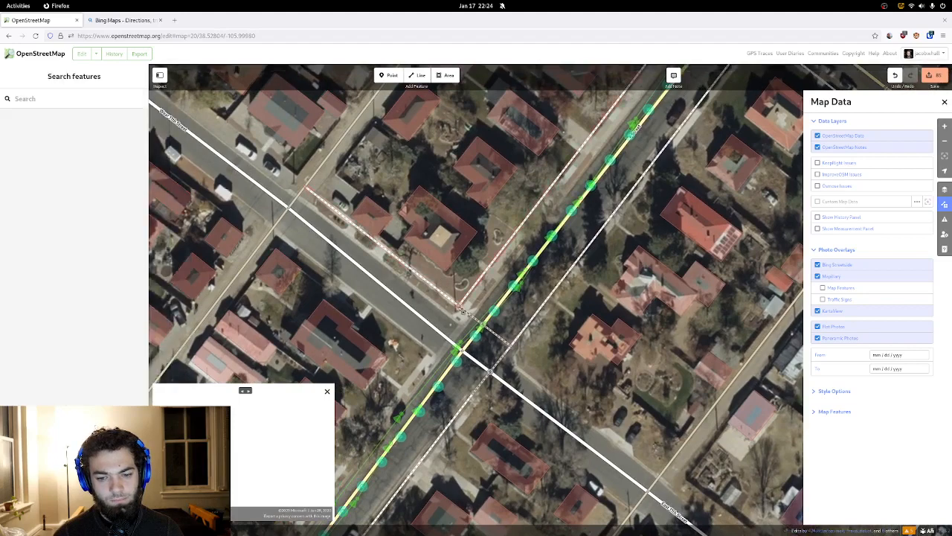
left_click_drag(454, 316, 427, 261)
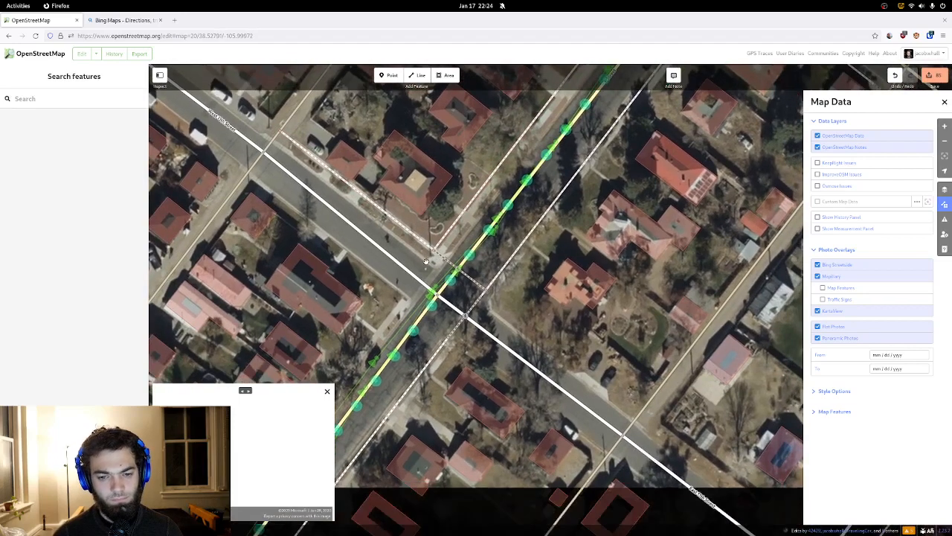
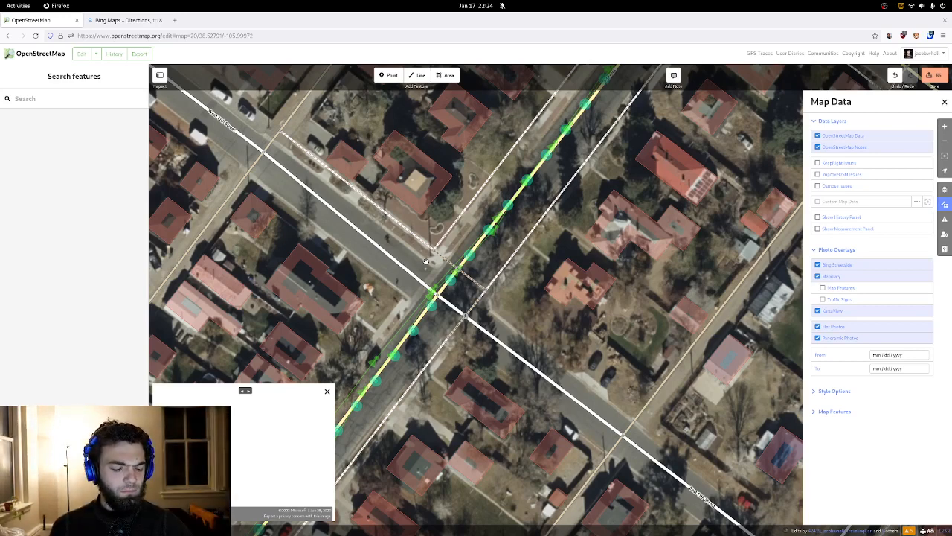
left_click_drag(429, 268, 427, 208)
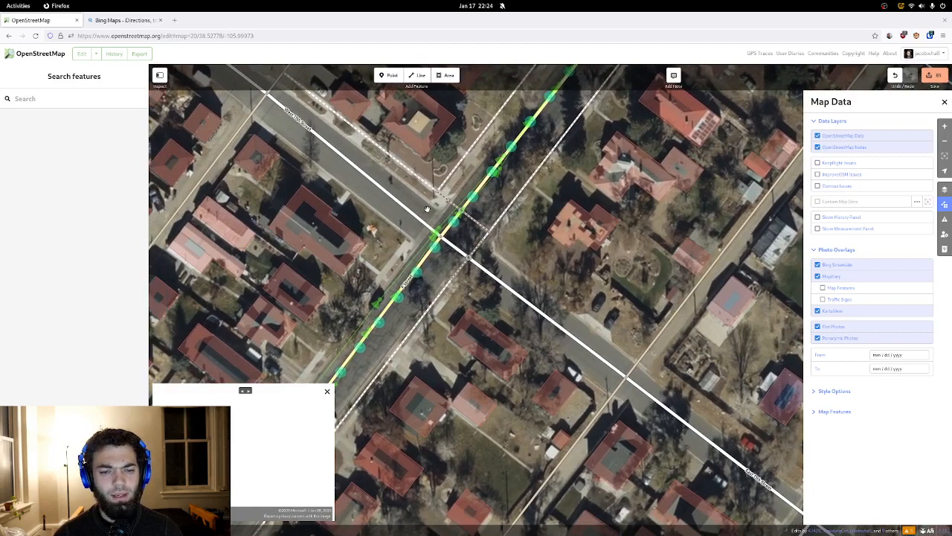
left_click_drag(427, 209, 424, 222)
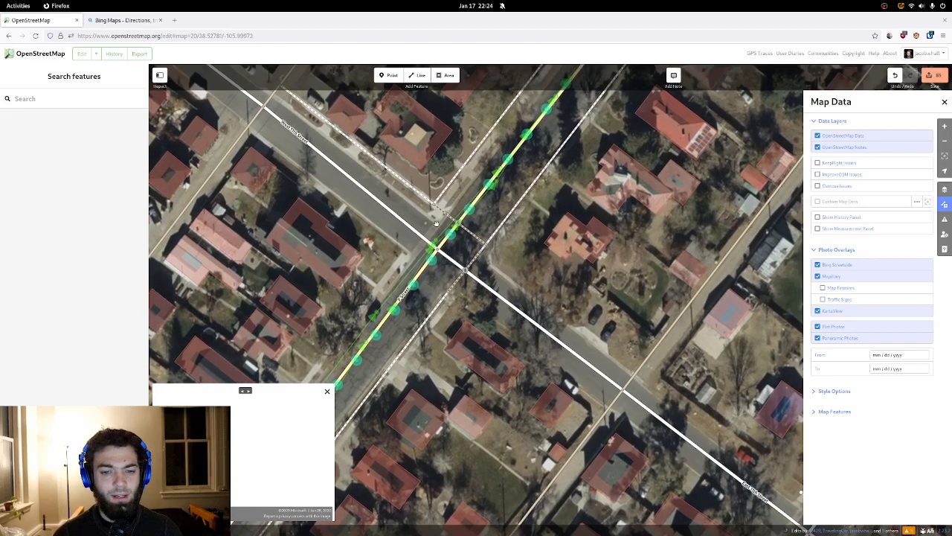
left_click(438, 203)
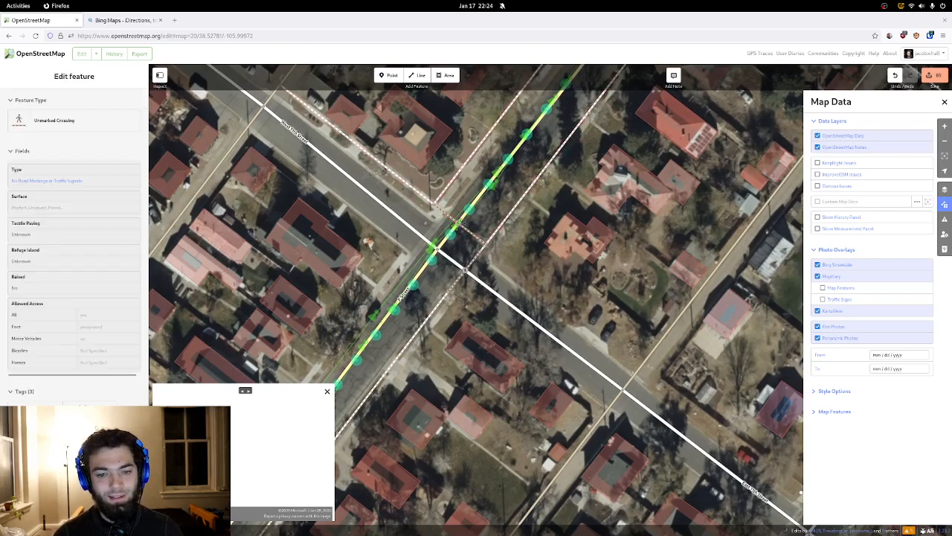
left_click_drag(428, 216, 403, 288)
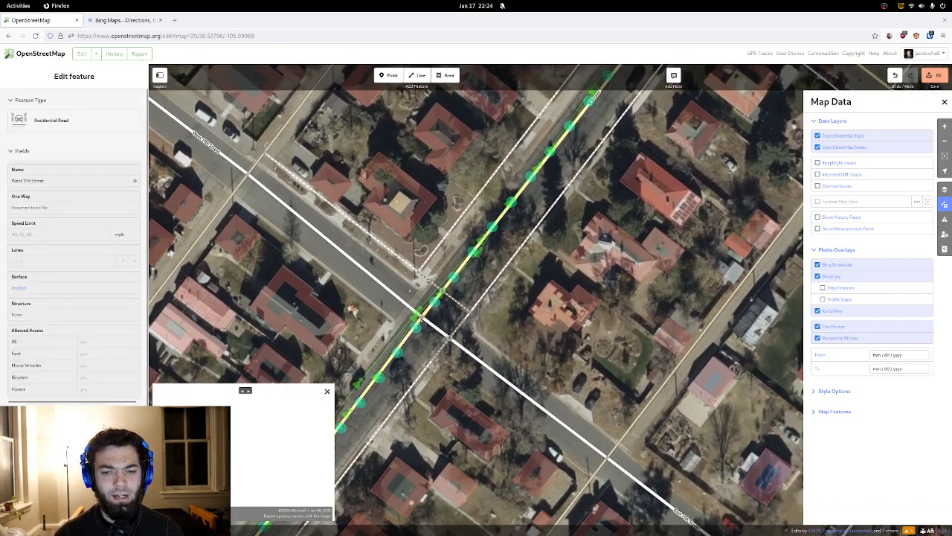
left_click_drag(436, 321, 422, 319)
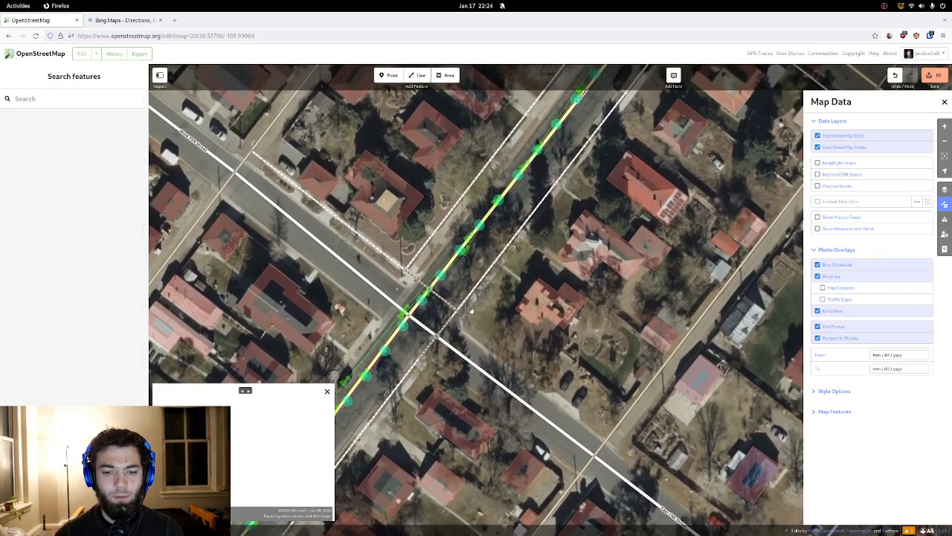
- Survey the blocks along G Street between West 11th and West 10th Streets for unmapped sidewalks
left_click_drag(514, 298, 504, 319)
left_click_drag(341, 256, 522, 329)
scroll(365, 261, "down", 4)
left_click_drag(306, 157, 420, 286)
left_click_drag(350, 225, 369, 297)
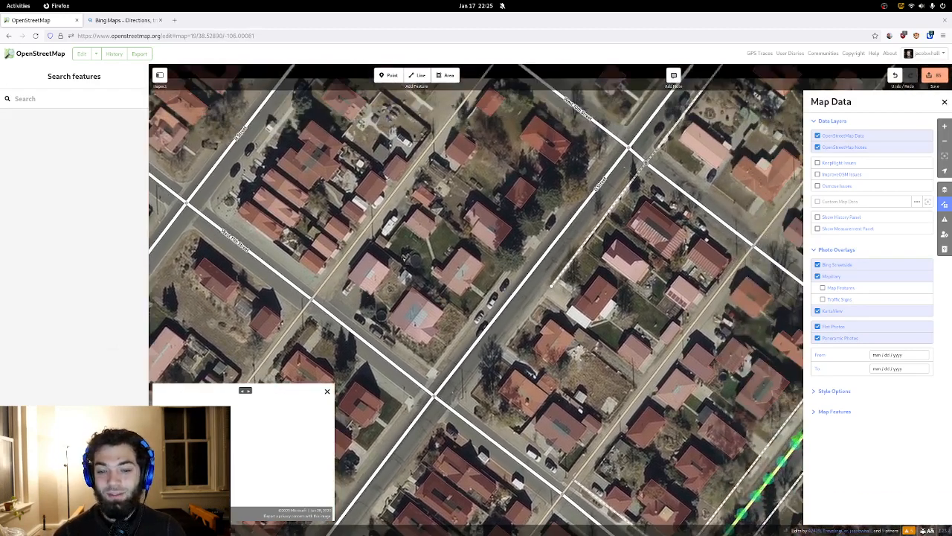
left_click_drag(485, 176, 455, 225)
left_click_drag(473, 158, 432, 261)
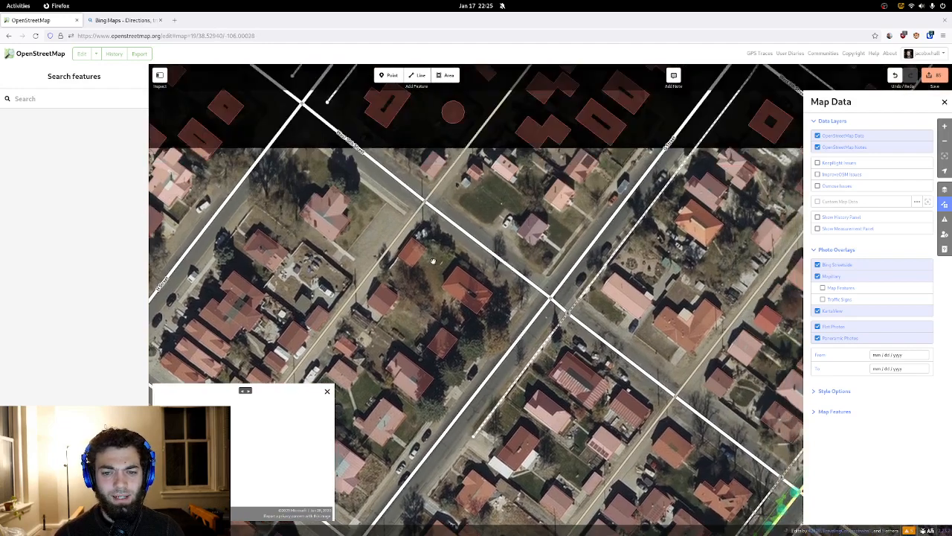
left_click_drag(427, 226, 434, 248)
left_click_drag(359, 197, 345, 152)
left_click_drag(336, 512, 305, 333)
- Draw a line along the northwest side of G Street from West 11th Street to West 10th Street and tag it as Sidewalk
scroll(305, 333, "up", 5)
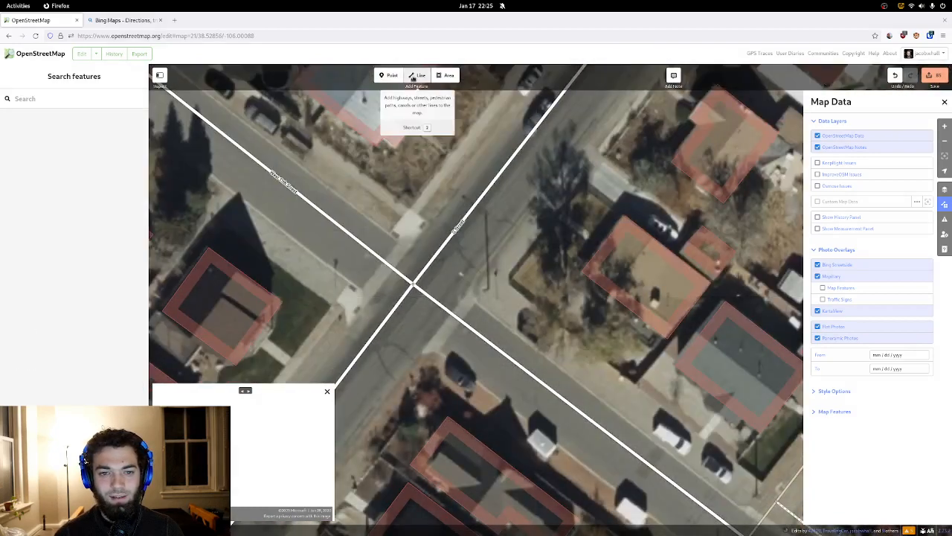
left_click(416, 75)
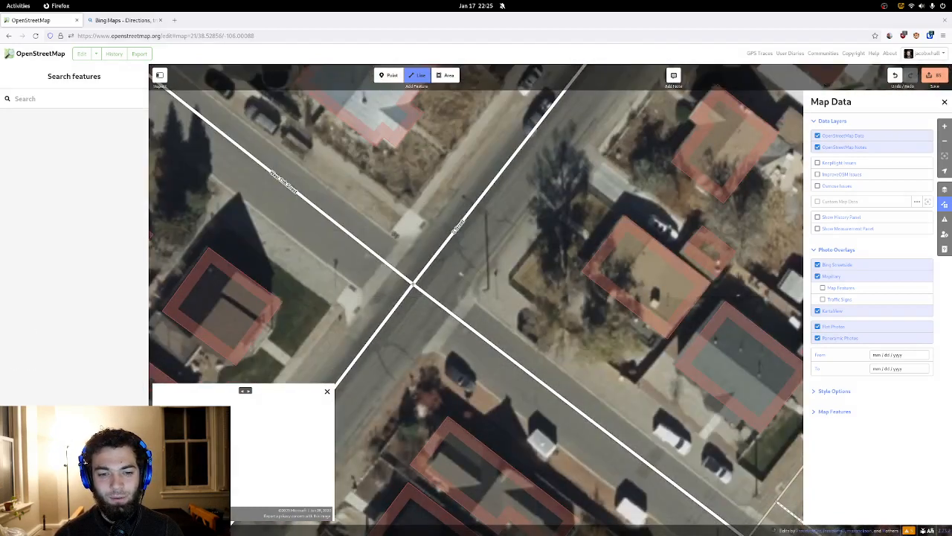
left_click(395, 235)
left_click_drag(434, 171, 308, 371)
left_click_drag(521, 111, 420, 309)
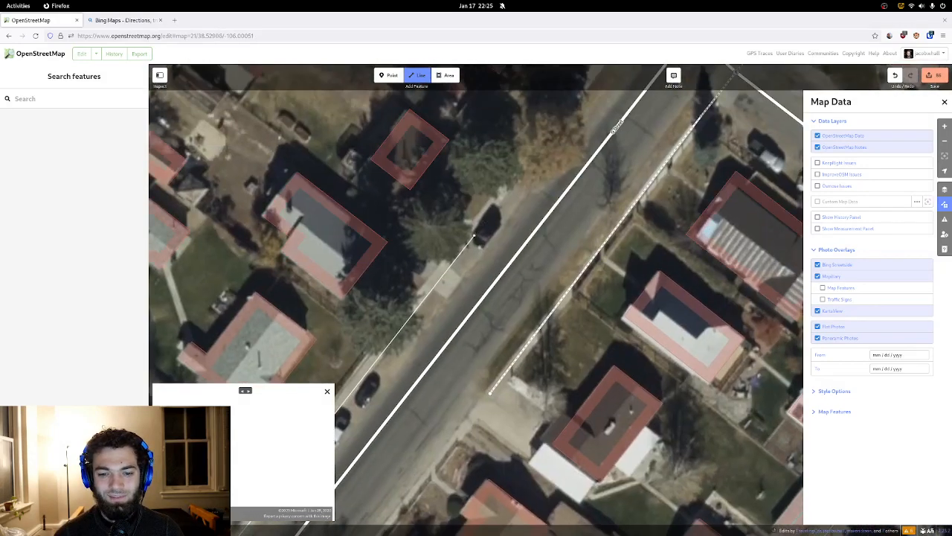
left_click_drag(609, 95, 454, 279)
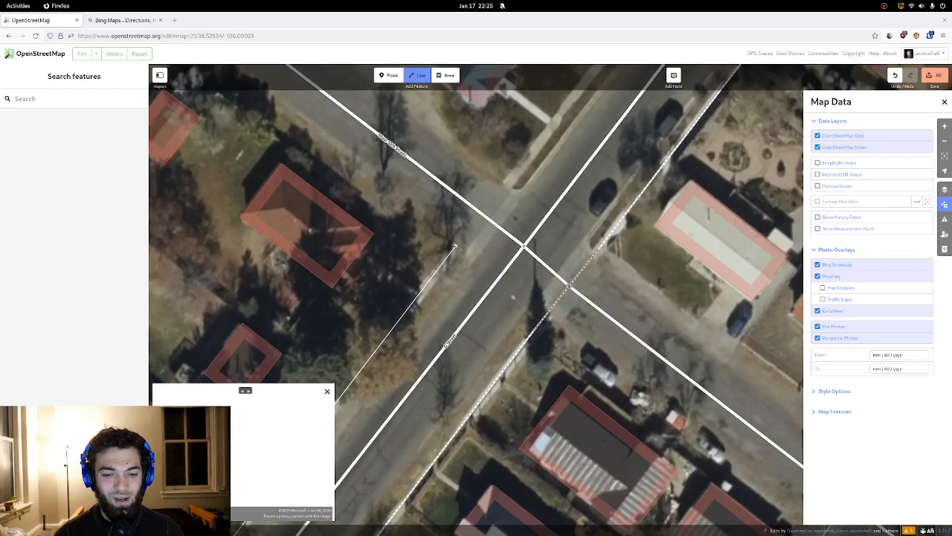
double_click(454, 247)
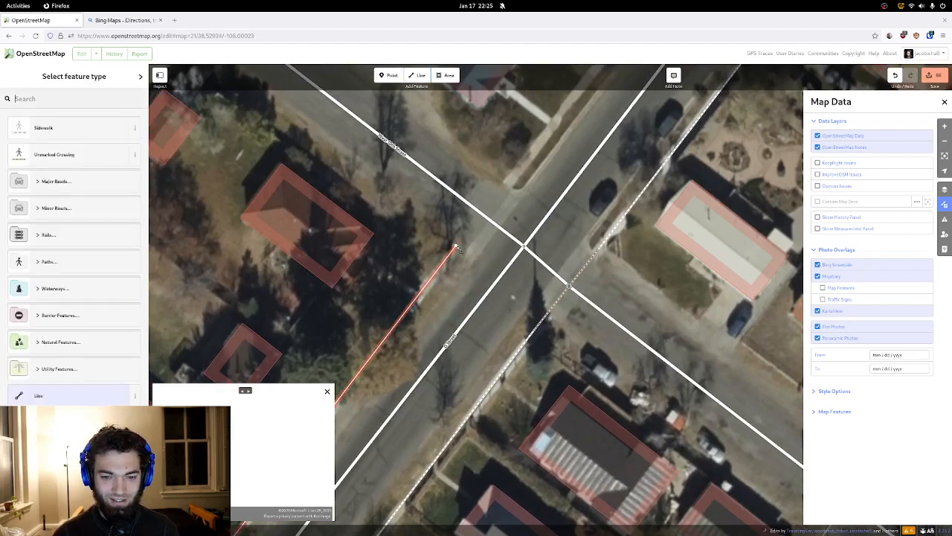
key("Escape")
left_click(455, 250)
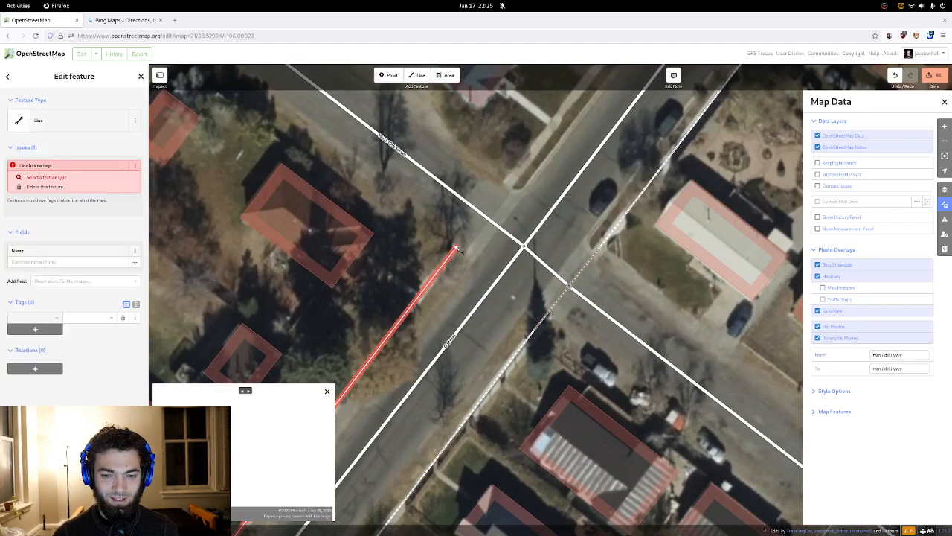
left_click(53, 126)
left_click(62, 128)
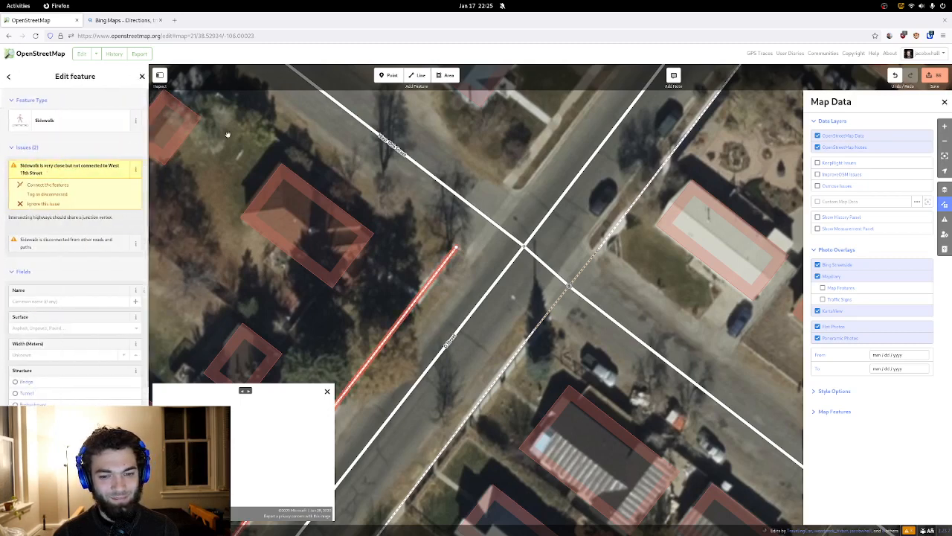
- Extend the sidewalk's end across West 10th Street with a line on G Street's northwest side, tagged as Unmarked Crossing
left_click(417, 75)
left_click(455, 249)
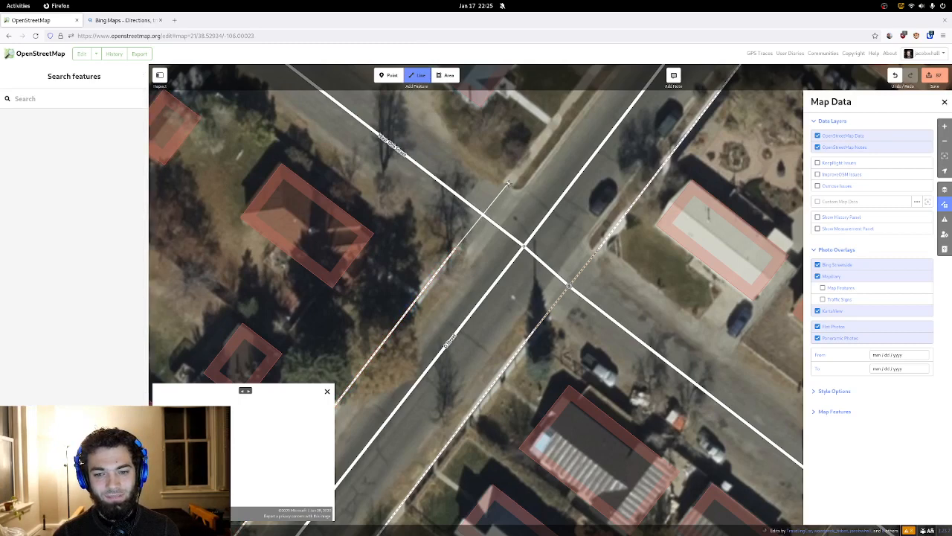
double_click(508, 182)
left_click_drag(534, 189, 461, 282)
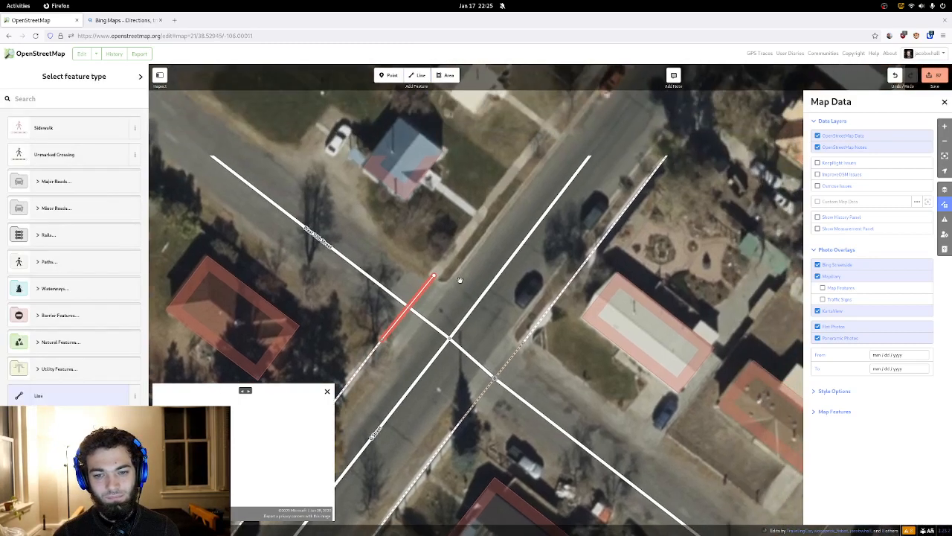
left_click(80, 154)
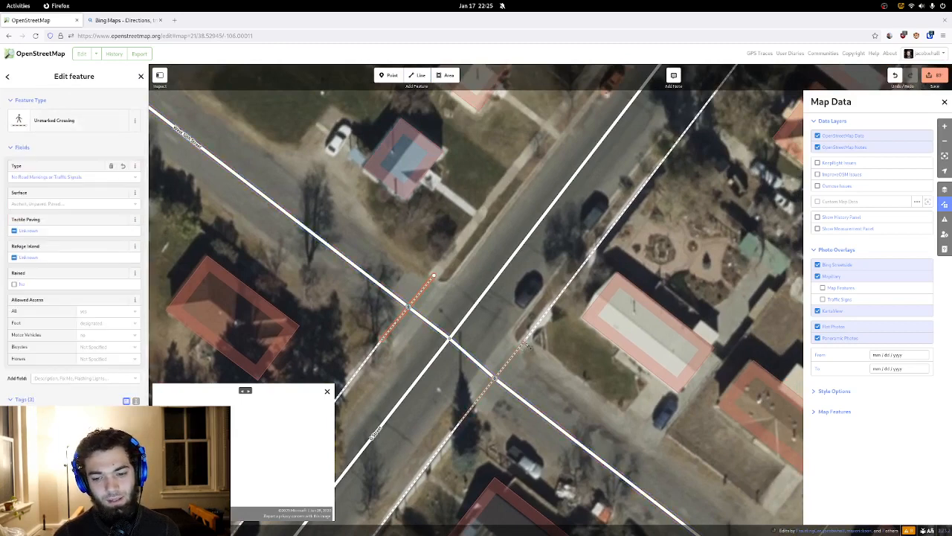
- Draw a line from the new crossing along G Street's northwest side to the West 9th Street corner and tag it as Sidewalk
left_click_drag(561, 312, 546, 287)
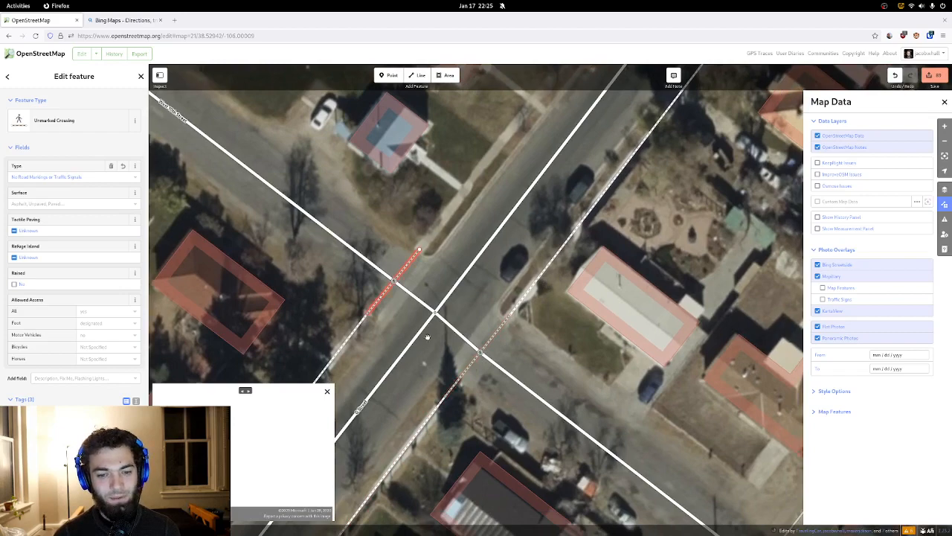
left_click(425, 76)
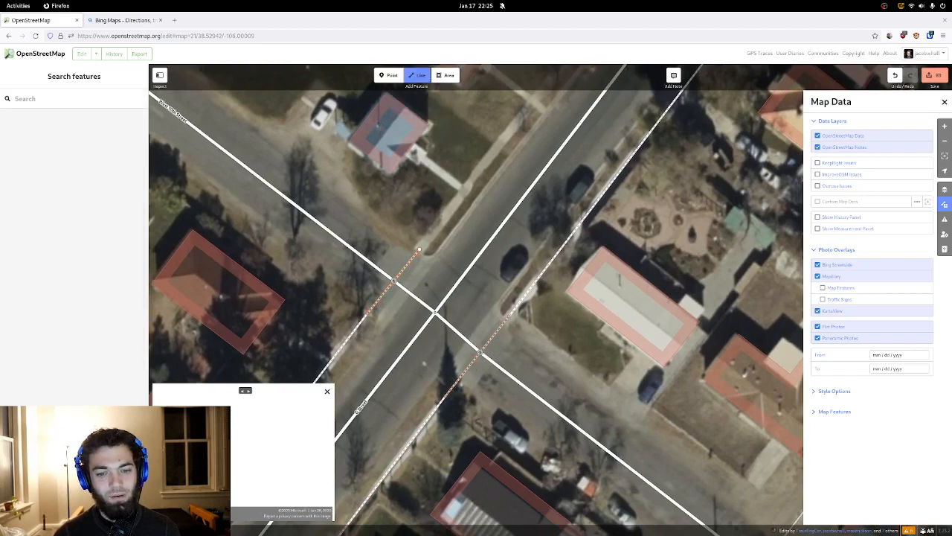
left_click(419, 249)
left_click_drag(595, 123, 326, 533)
left_click_drag(586, 102, 466, 236)
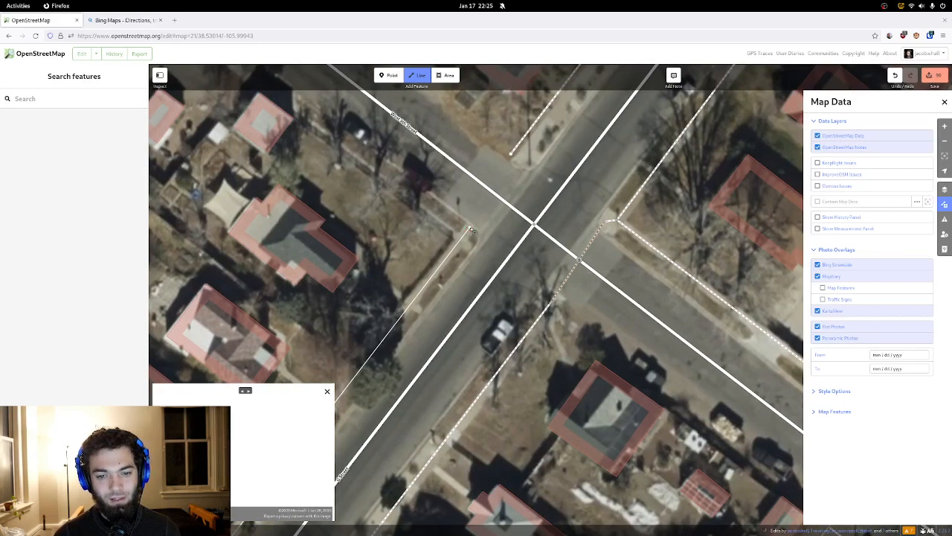
double_click(469, 229)
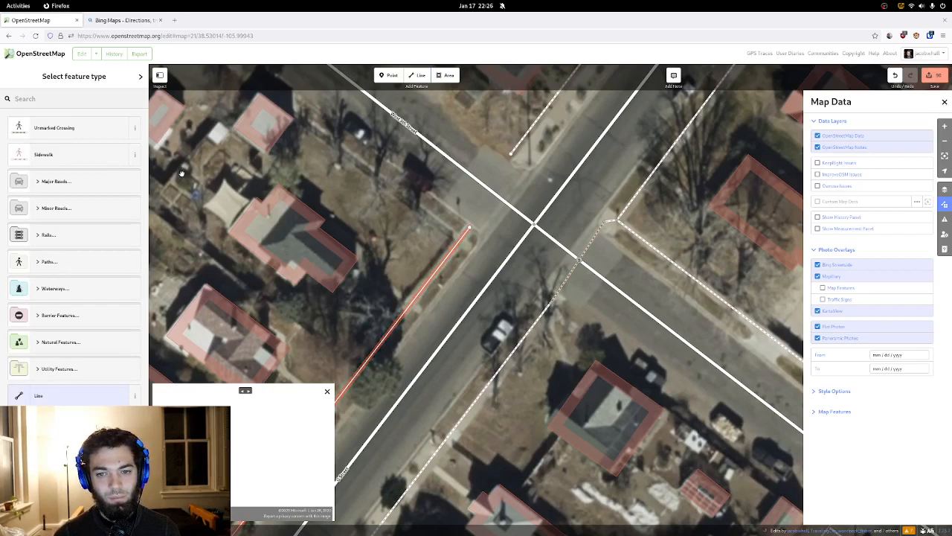
left_click(85, 156)
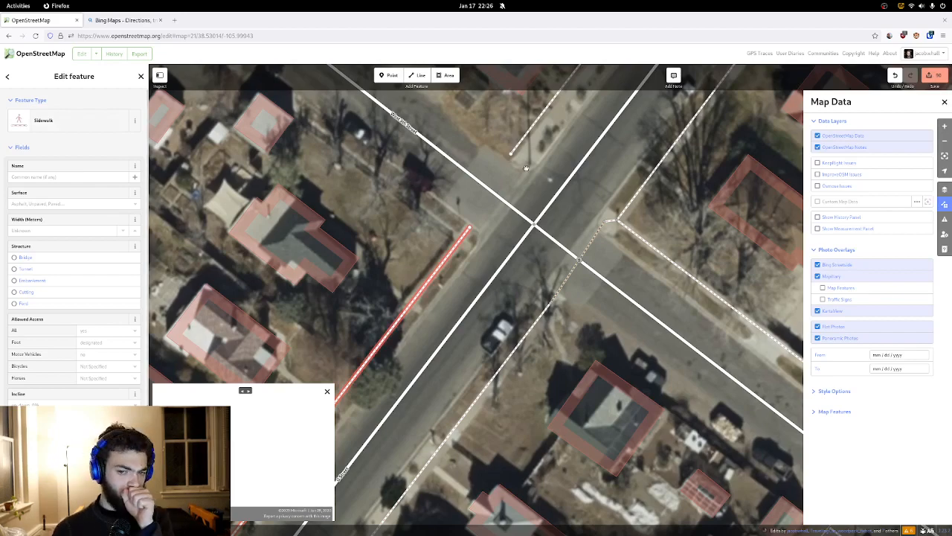
- Move the sidewalk corner on the northwest side of G Street at West 8th Street slightly southeast to match the paved corner
left_click_drag(525, 168, 502, 176)
key("Escape")
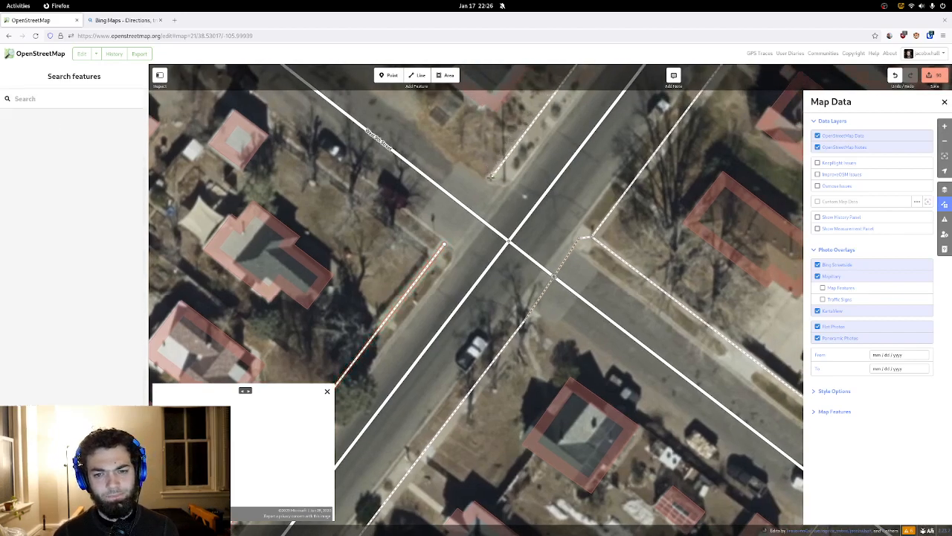
double_click(444, 244)
left_click_drag(521, 142, 451, 226)
left_click_drag(535, 123, 451, 251)
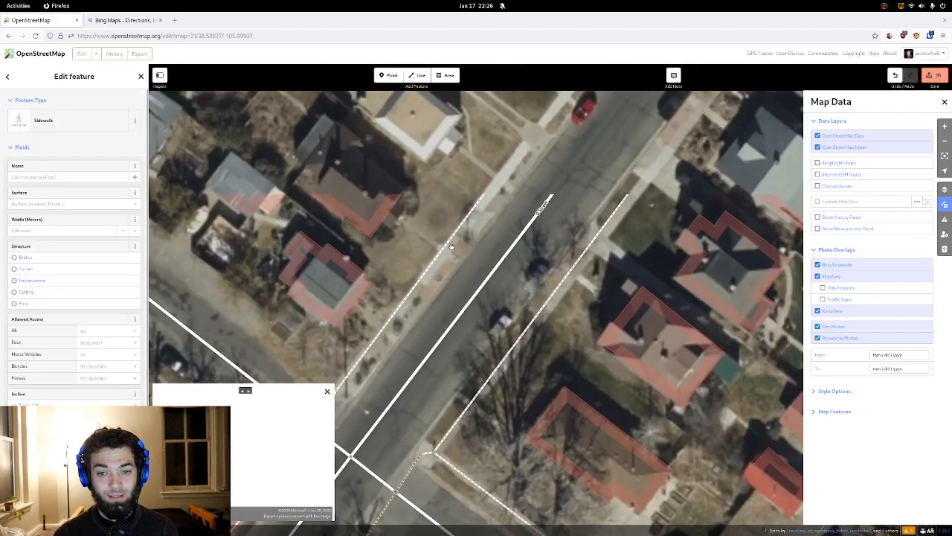
scroll(451, 251, "down", 3)
left_click_drag(507, 176, 397, 312)
left_click_drag(523, 153, 495, 217)
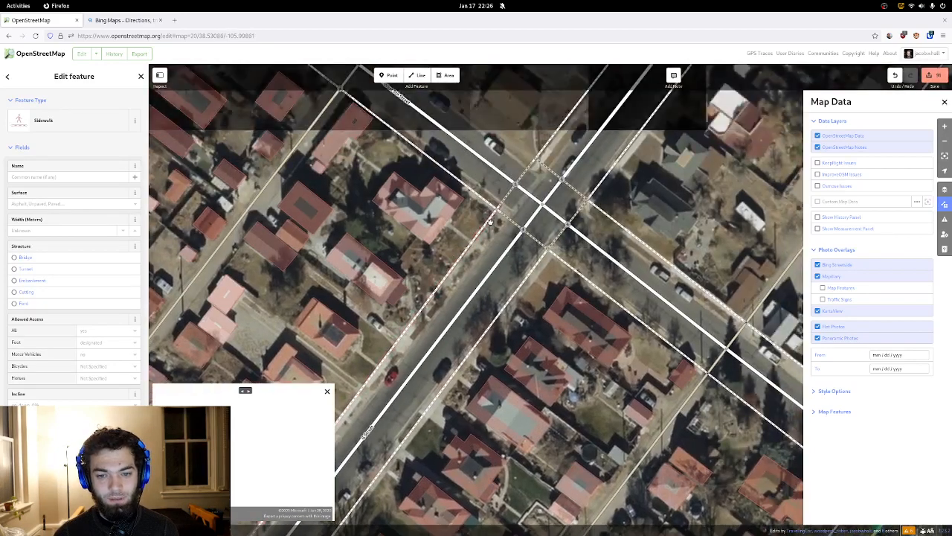
scroll(496, 217, "up", 5)
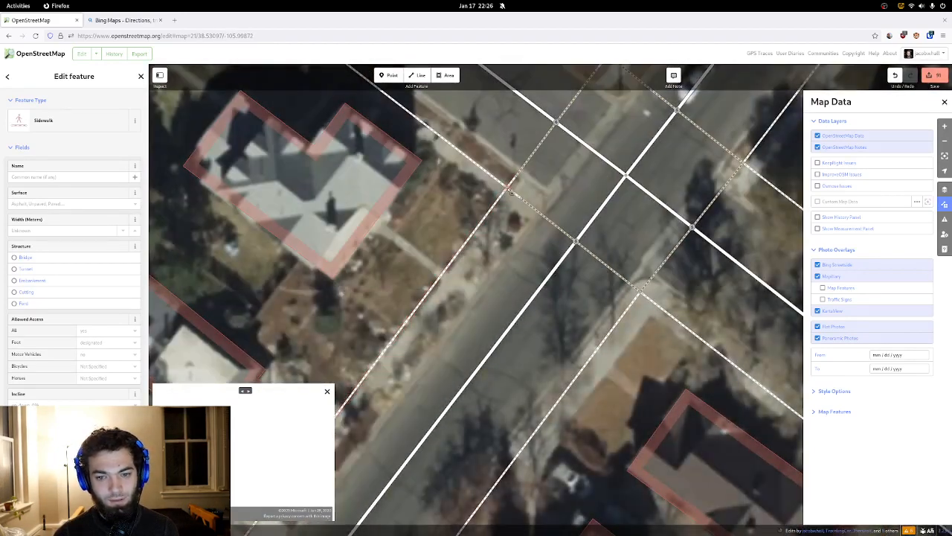
key("Escape")
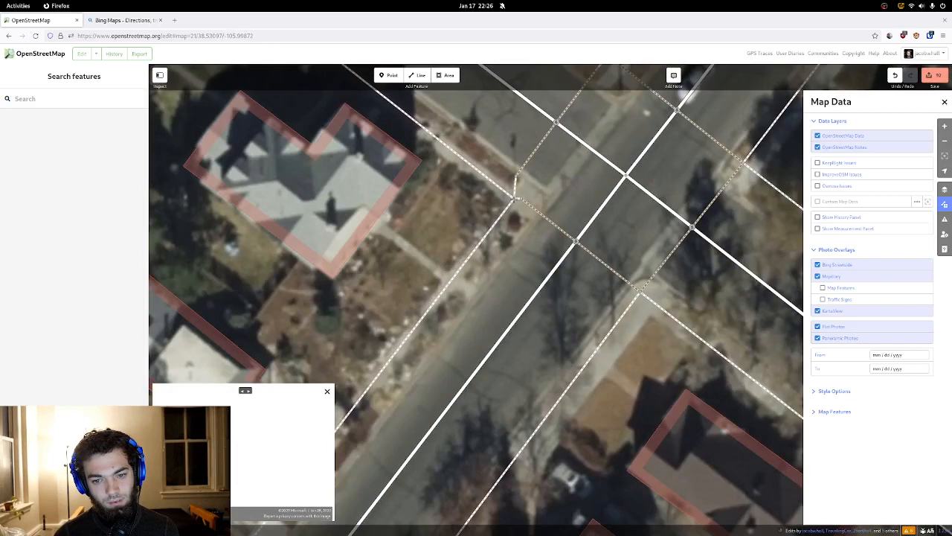
- Straighten the unmarked crossing over West 8th Street on G Street's northwest side so it runs directly to the sidewalk corner
left_click(525, 204)
key("Escape")
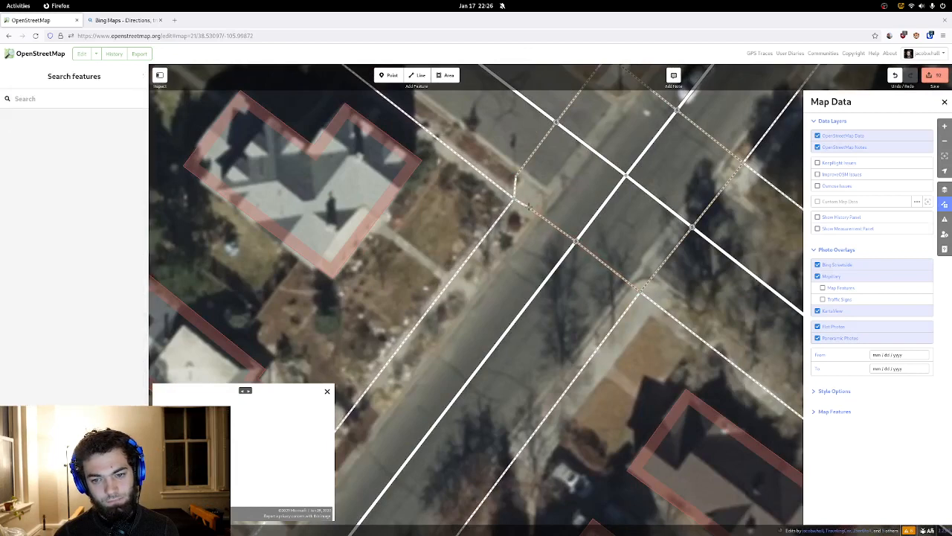
left_click(527, 206)
key("Escape")
left_click(532, 182)
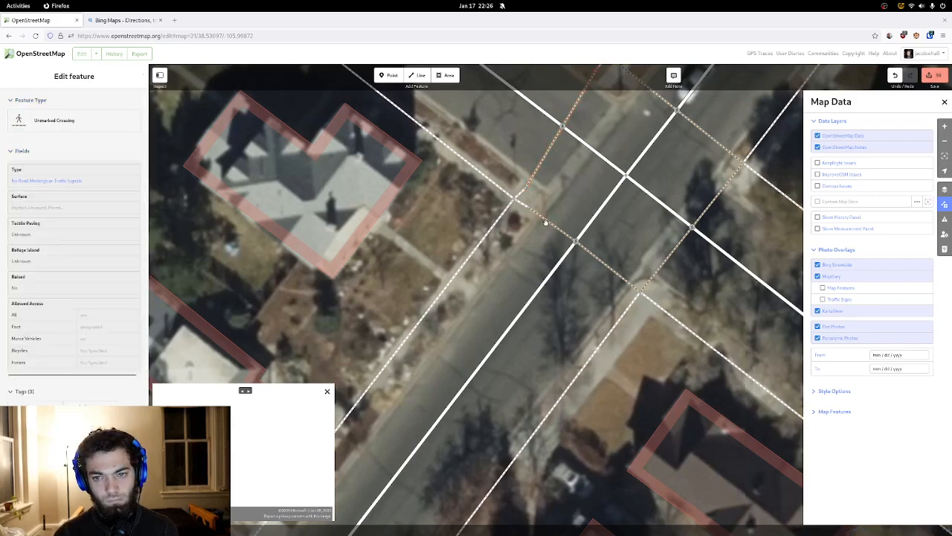
key("Escape")
left_click(549, 223)
- Draw a line across West 9th Street linking the sidewalks on G Street's northwest side, tag it as Unmarked Crossing and connect it to the street
scroll(504, 245, "down", 3)
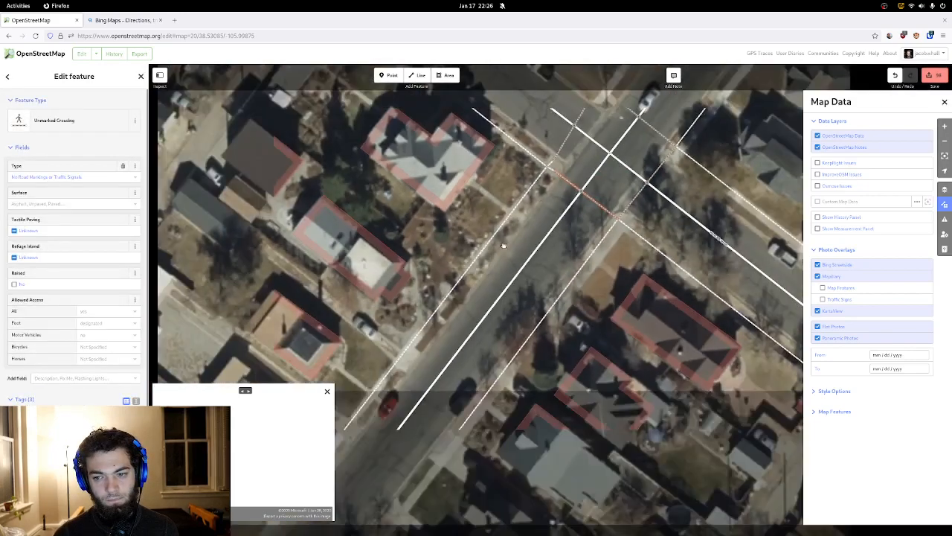
left_click_drag(503, 244, 456, 87)
left_click_drag(316, 259, 498, 88)
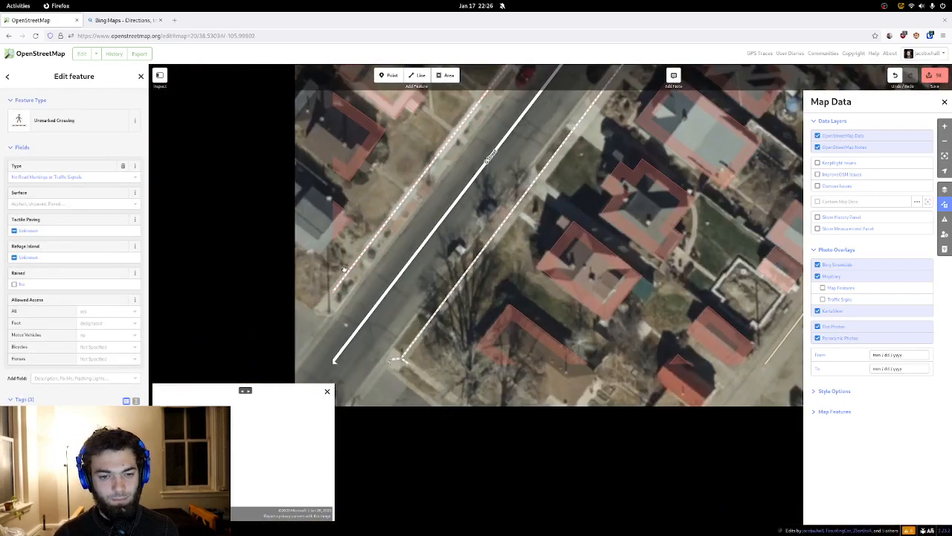
left_click_drag(346, 329, 466, 230)
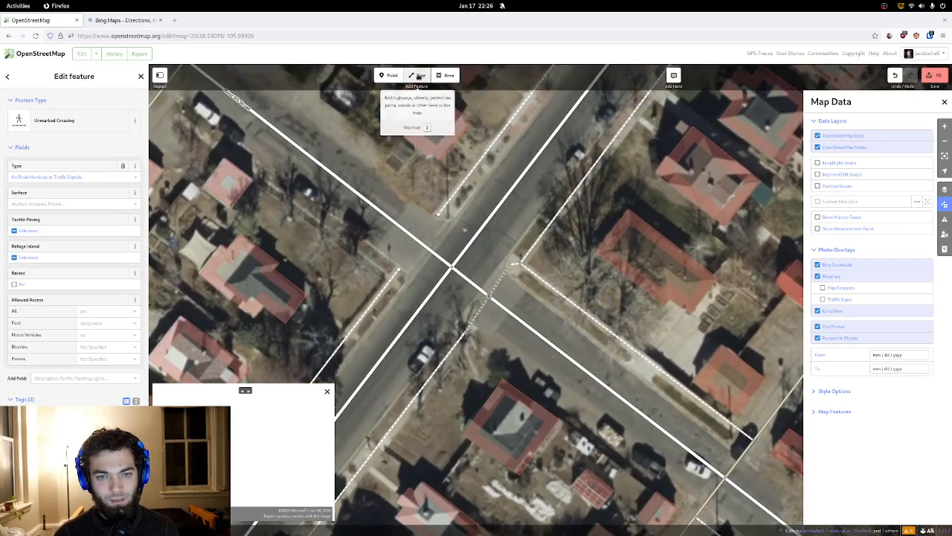
left_click(418, 75)
left_click(439, 214)
left_click(400, 271)
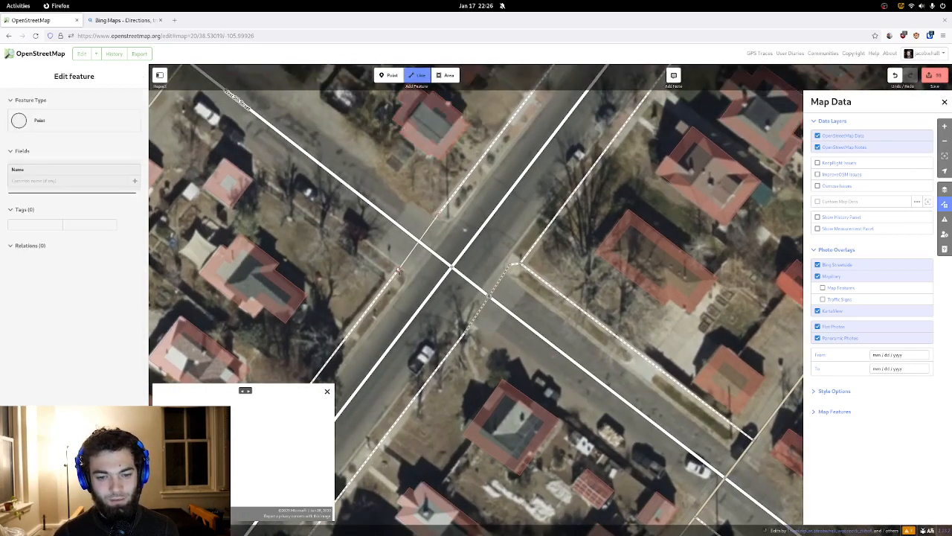
left_click(400, 271)
left_click(55, 156)
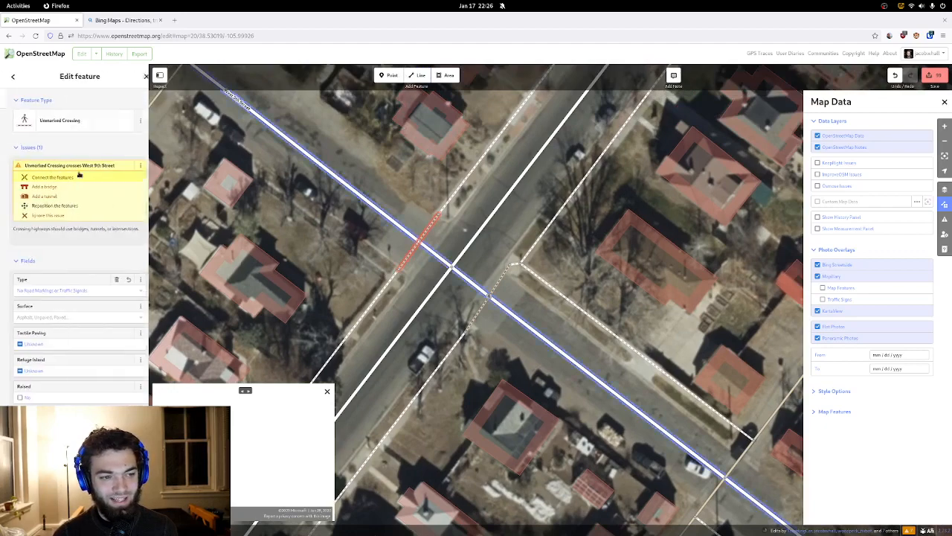
- Lengthen the sidewalk on G Street's southeast side from the driveway southwest to the West 11th Street corner
left_click_drag(361, 263, 482, 62)
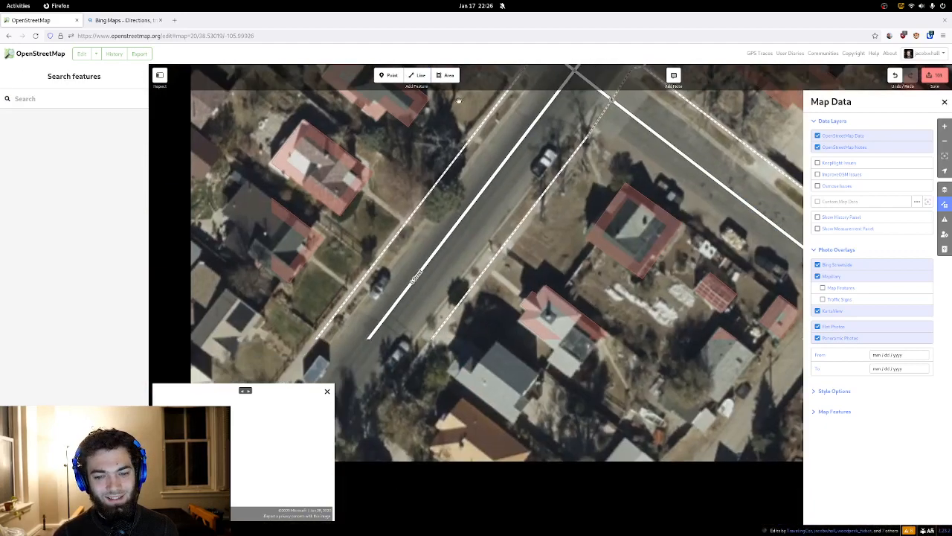
left_click_drag(330, 308, 550, 83)
left_click_drag(400, 270, 525, 92)
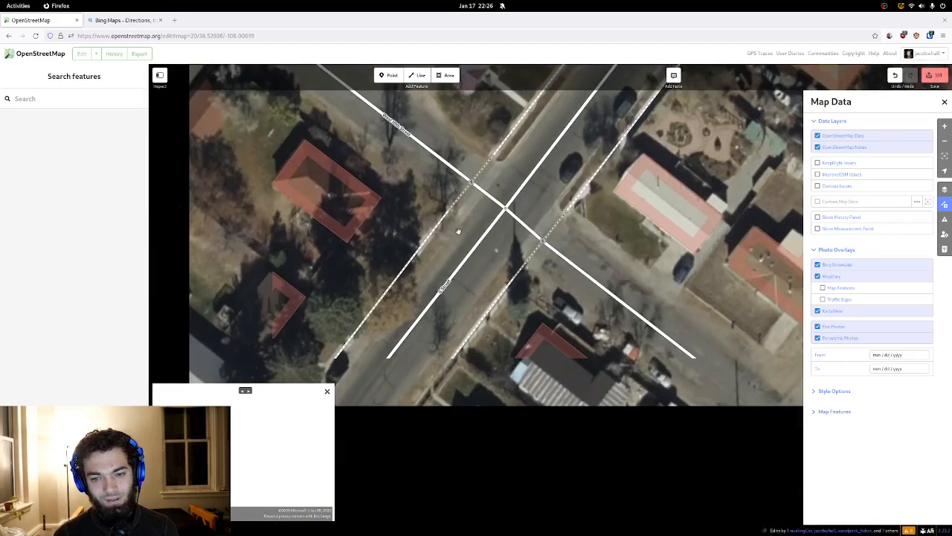
left_click_drag(449, 250, 454, 73)
left_click_drag(402, 212, 387, 257)
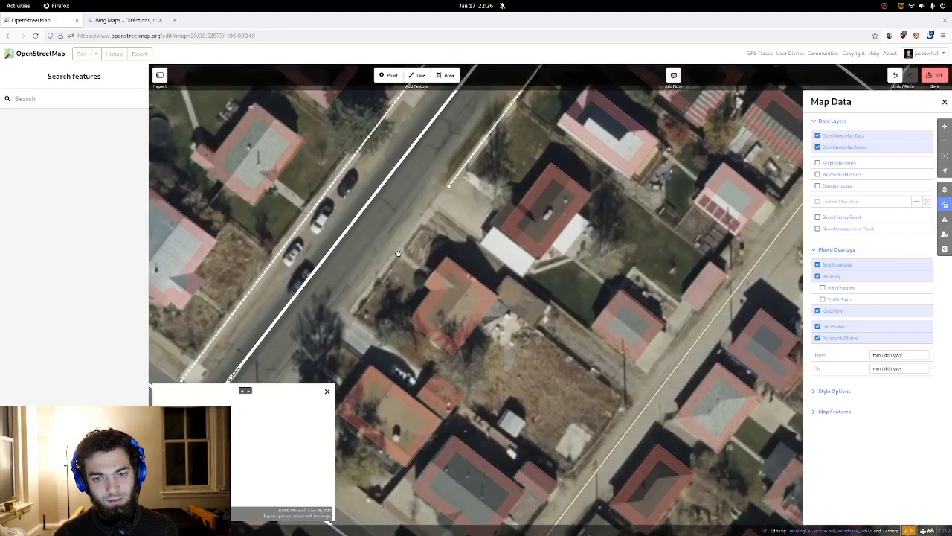
left_click_drag(450, 185, 425, 221)
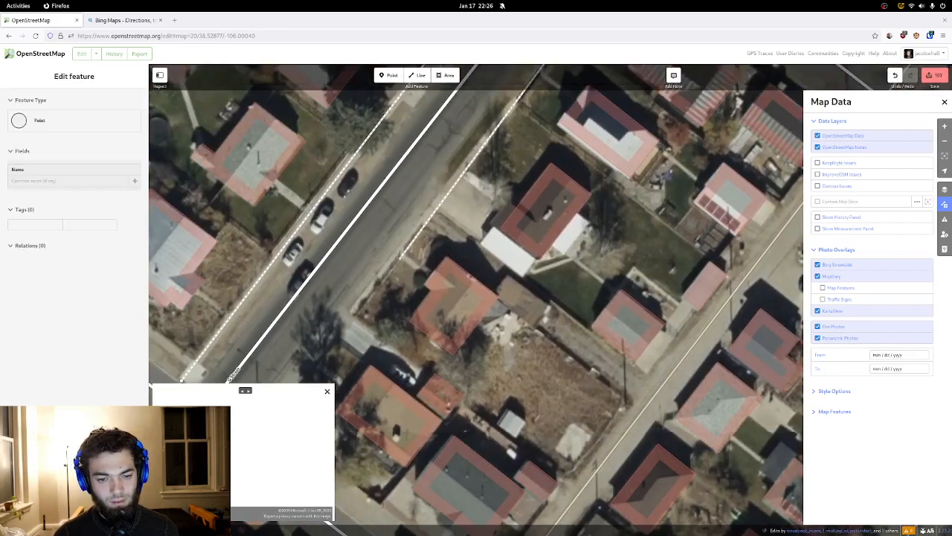
left_click_drag(399, 256, 332, 274)
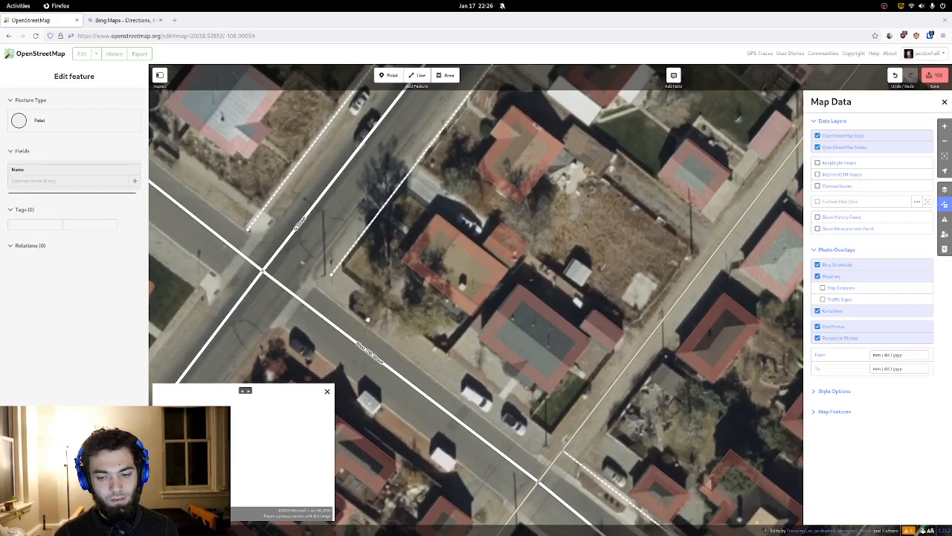
- Continue the sidewalk on West 11th Street's northeast side from the alley to the G Street corner and connect it with the G Street sidewalk
left_click_drag(366, 318, 332, 225)
left_click_drag(293, 196, 345, 179)
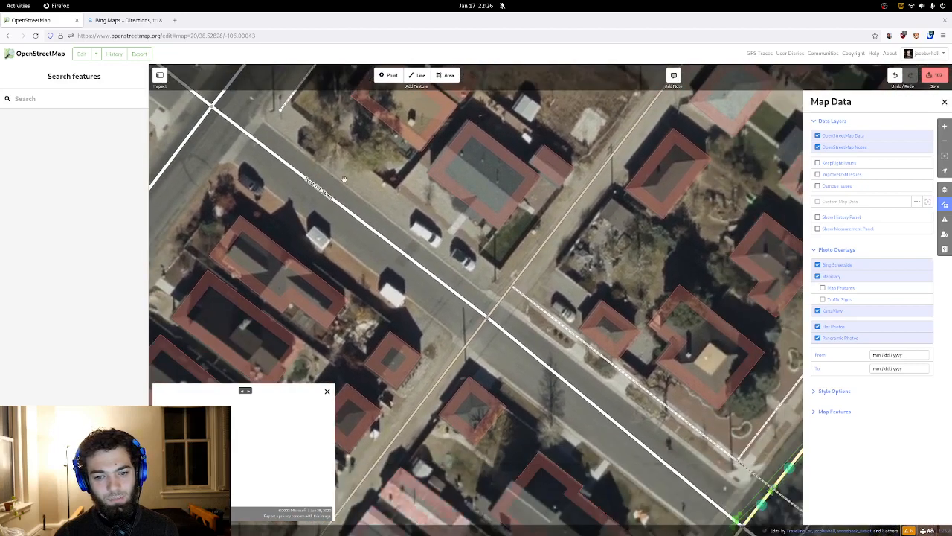
left_click(537, 299)
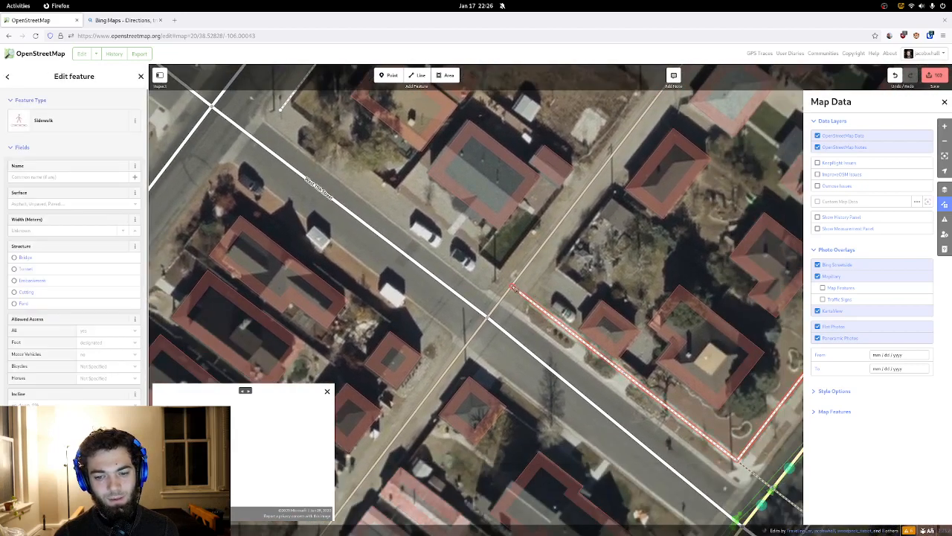
left_click(515, 289, "shift")
right_click(515, 290)
left_click(525, 298)
left_click_drag(286, 107, 414, 230)
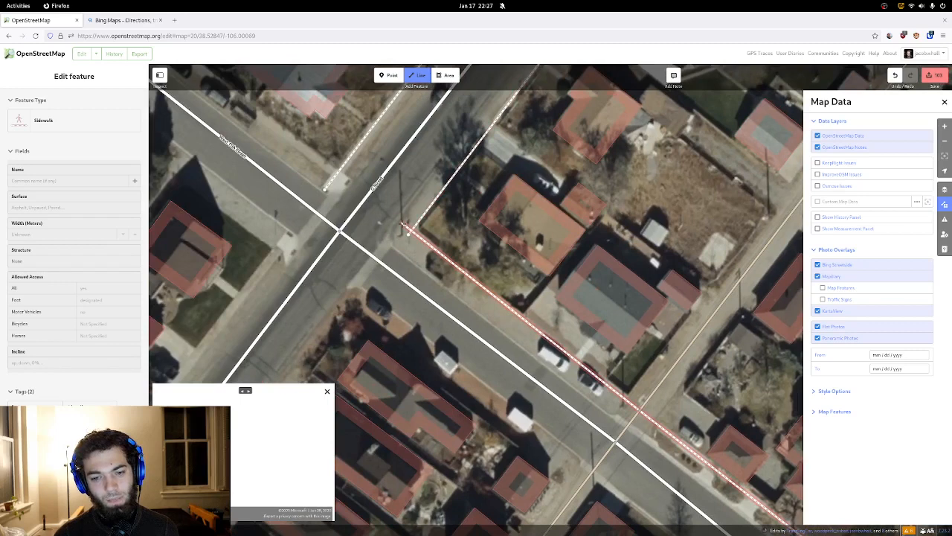
left_click(403, 225)
left_click(404, 225)
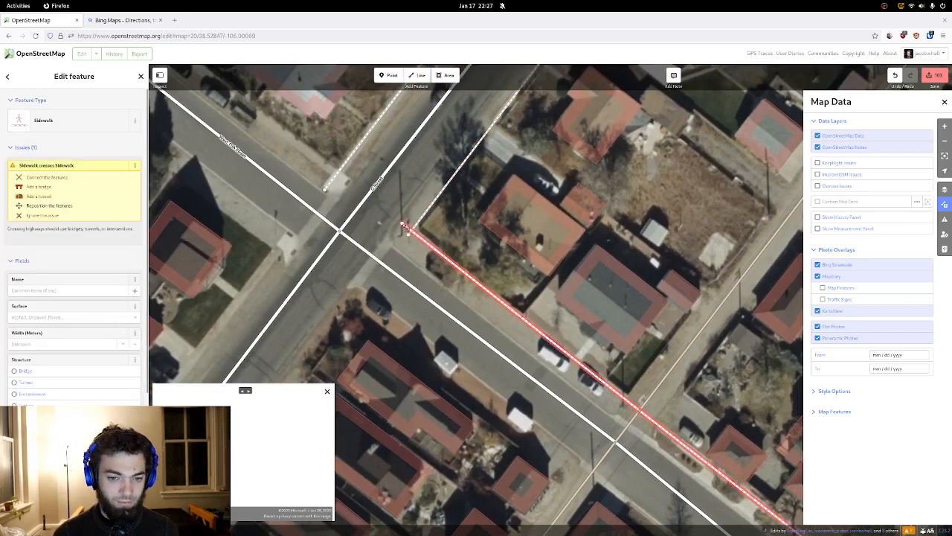
left_click(75, 174)
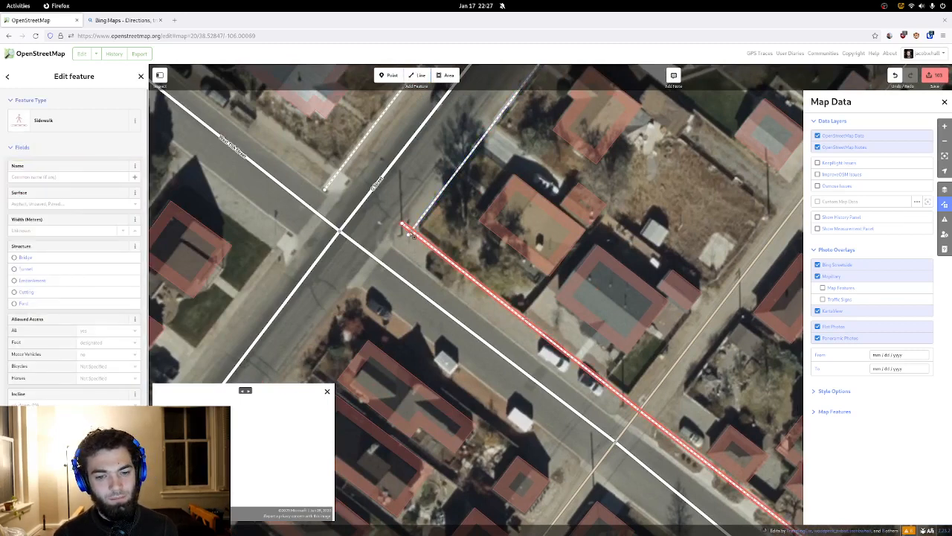
key("Escape")
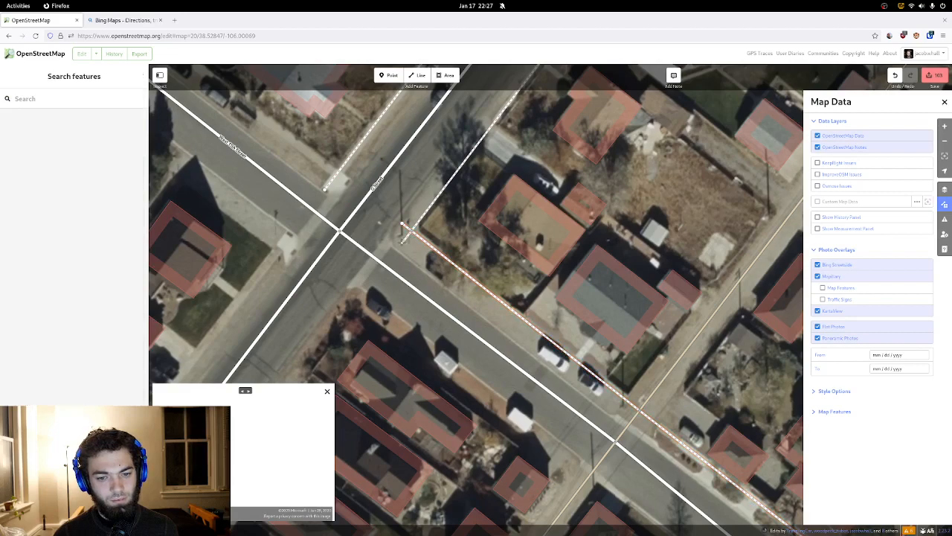
left_click(408, 230)
- Draw a line along West 11th Street's southwest side between the G Street corner and the alley and tag it as Sidewalk
left_click_drag(406, 230, 422, 136)
left_click_drag(414, 168, 366, 79)
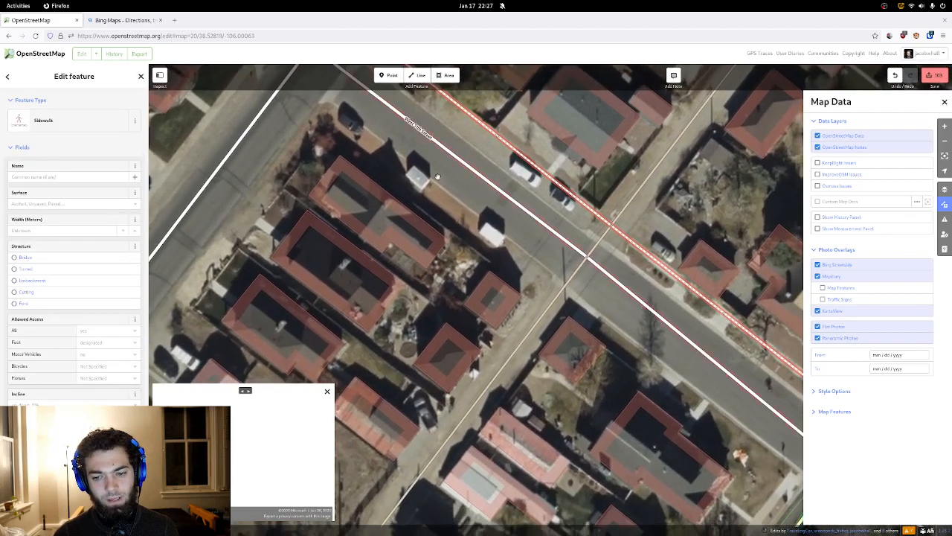
left_click_drag(655, 384, 569, 308)
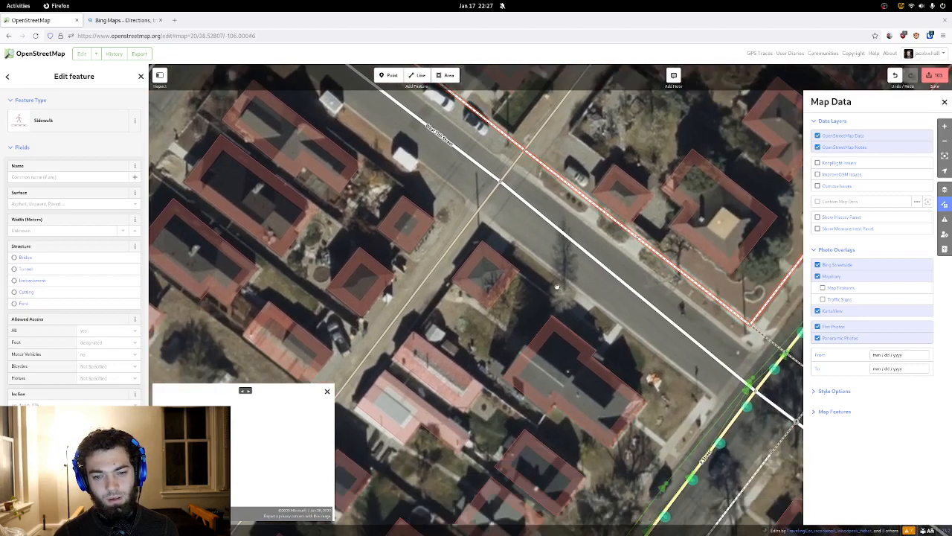
left_click_drag(506, 253, 561, 321)
left_click_drag(385, 201, 464, 289)
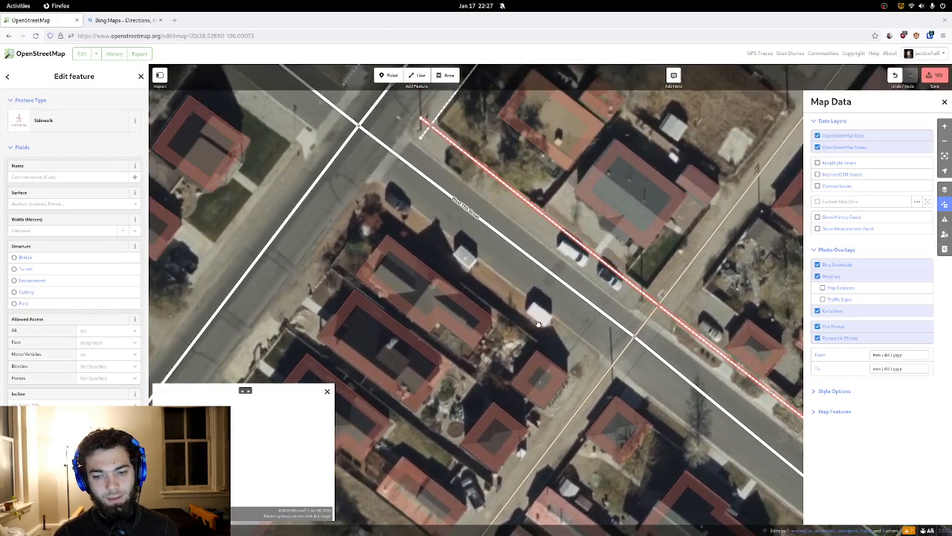
left_click_drag(514, 307, 524, 256)
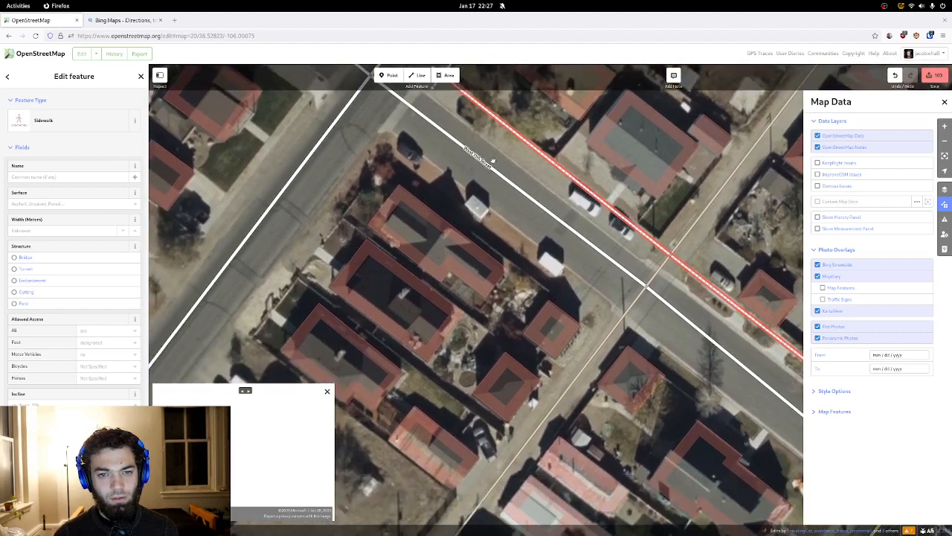
left_click(418, 75)
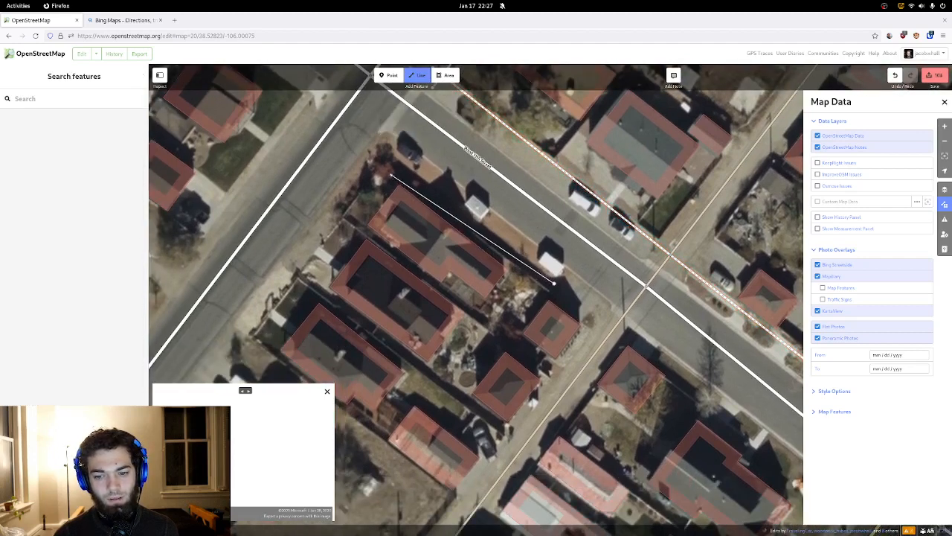
left_click(418, 76)
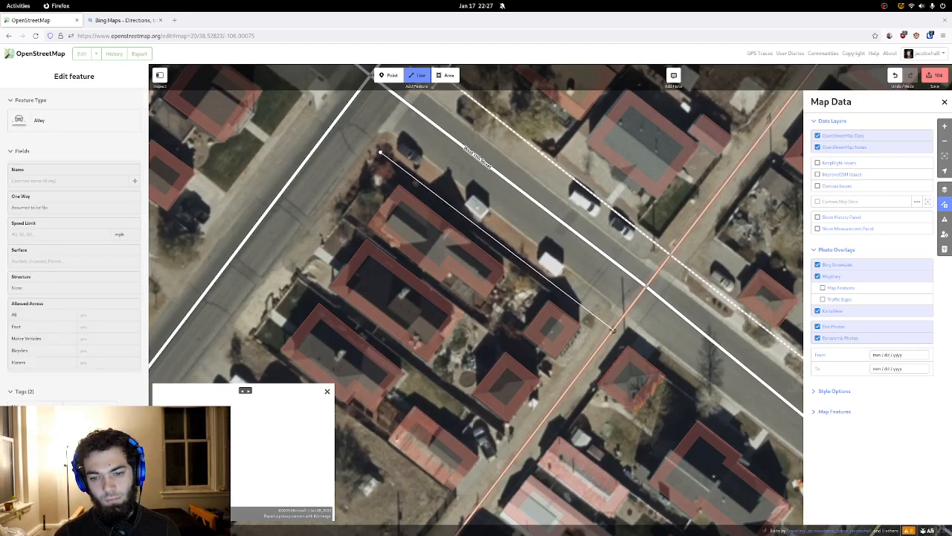
double_click(614, 330)
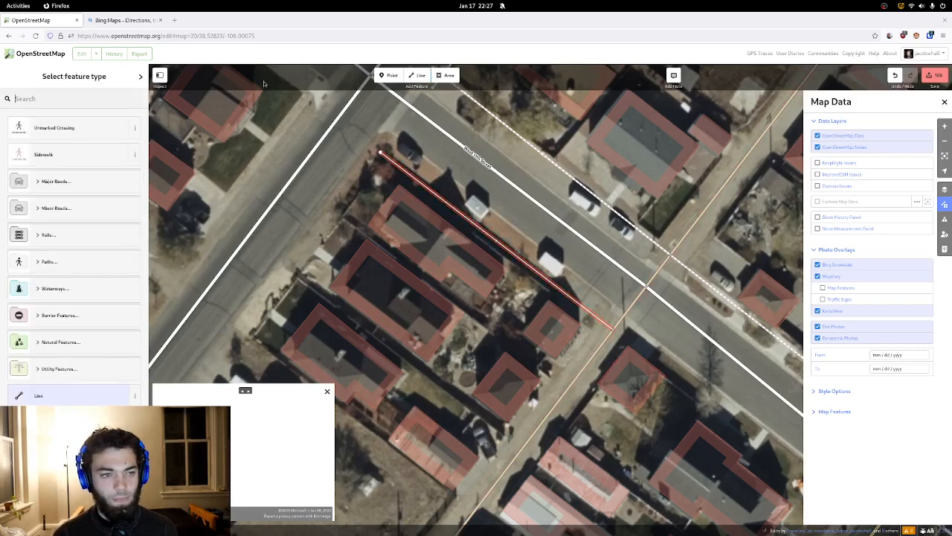
left_click(91, 146)
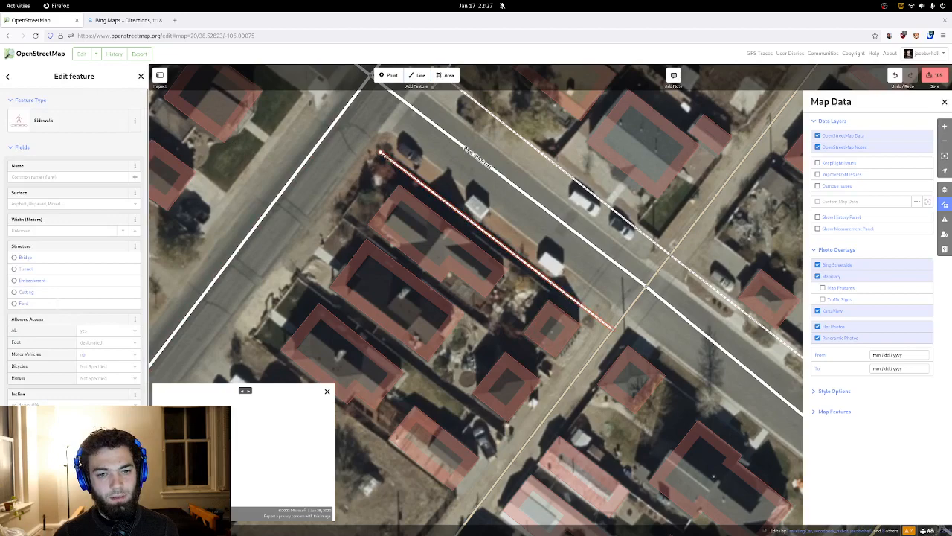
- Continue the new sidewalk from its G Street corner southwest along G Street's southeast side, ending just before the parking area beyond the houses
right_click(382, 153)
left_click(393, 163)
left_click_drag(242, 327, 460, 94)
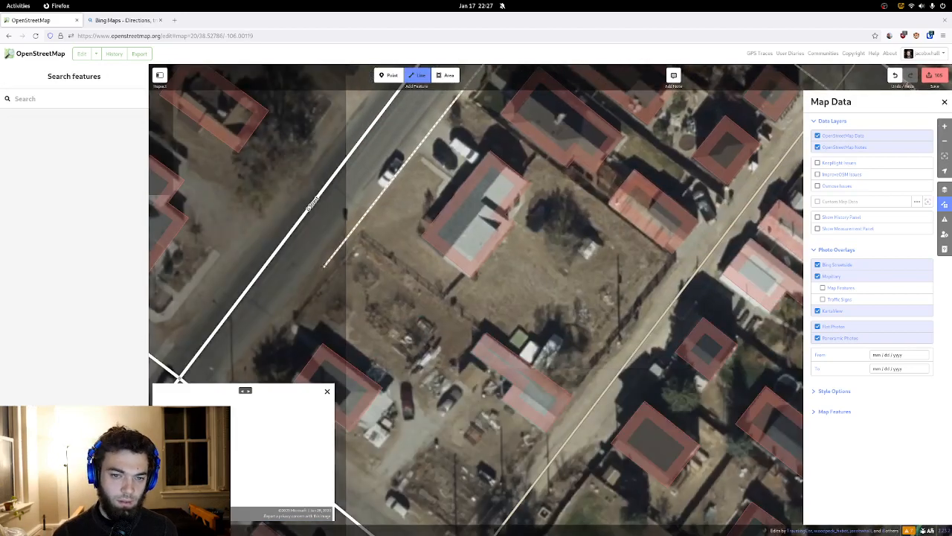
left_click_drag(330, 262, 259, 359)
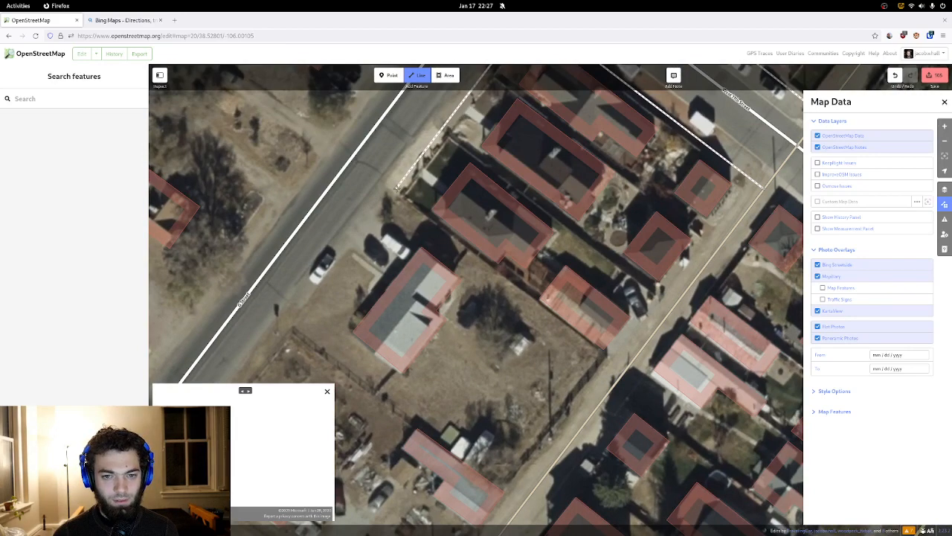
double_click(396, 191)
left_click_drag(365, 177, 290, 406)
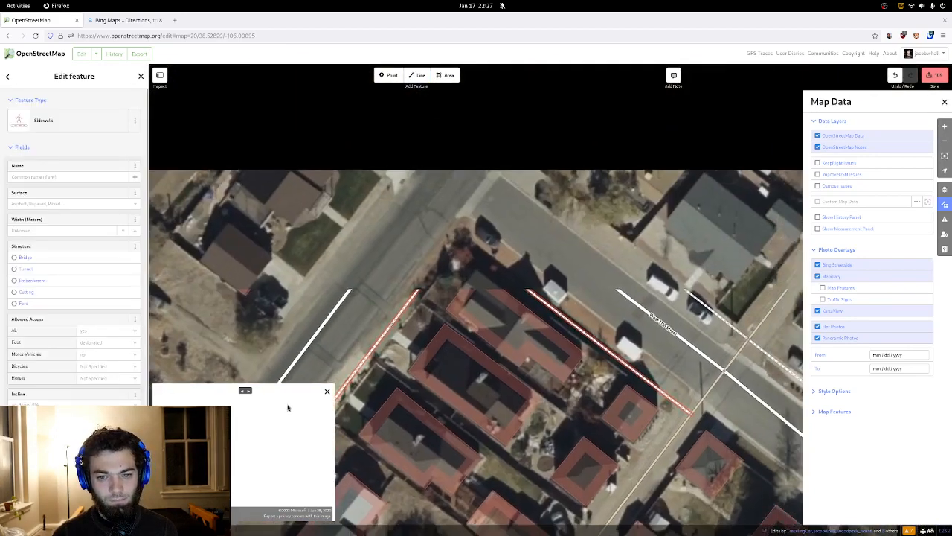
left_click_drag(388, 250, 382, 265)
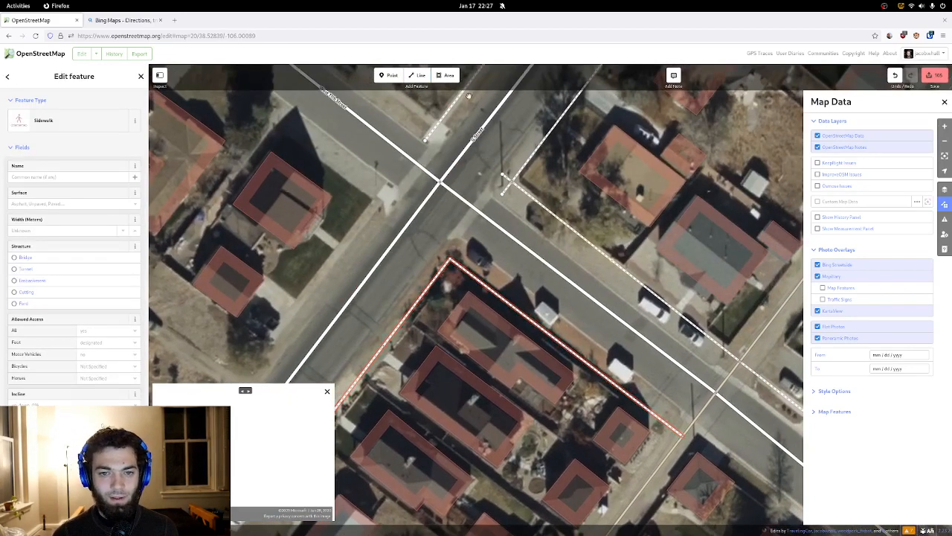
left_click(418, 75)
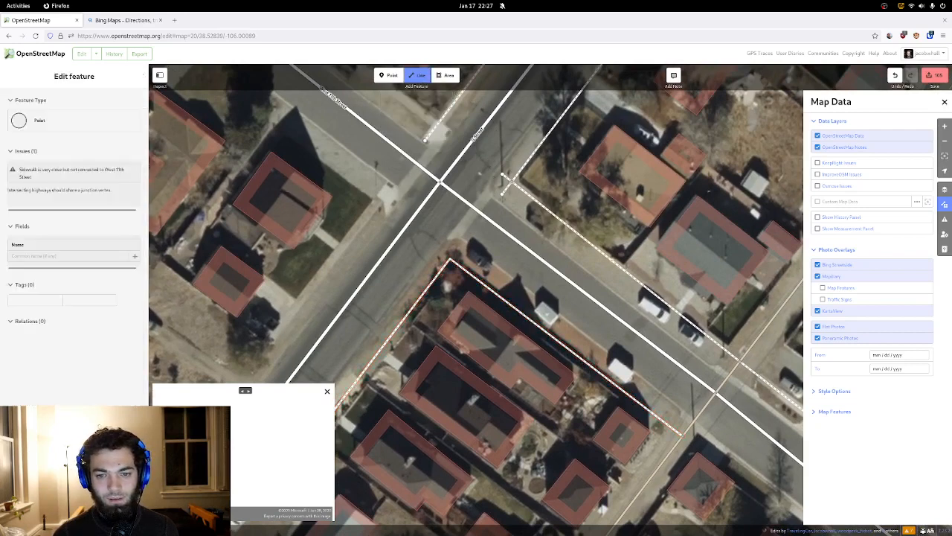
left_click(502, 193)
double_click(504, 200)
left_click(479, 196)
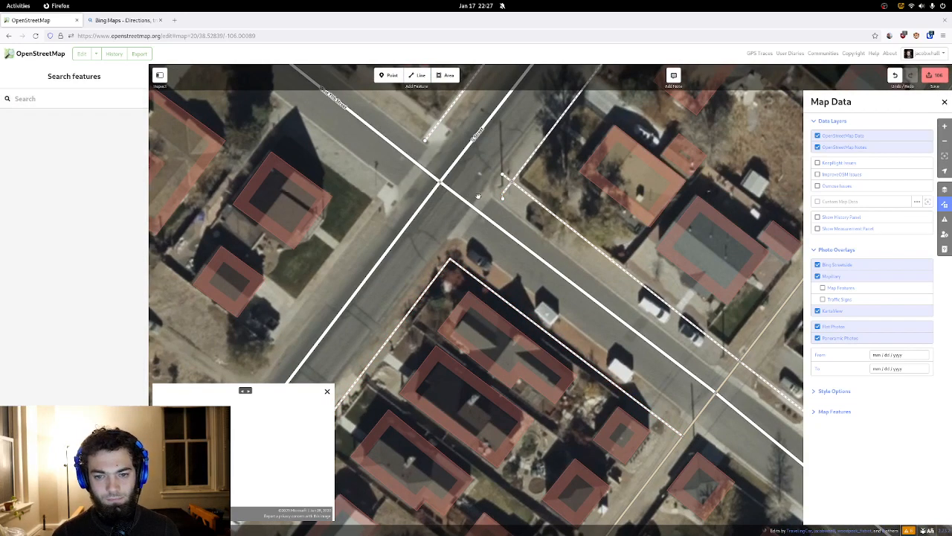
- Draw an unmarked crossing over West 11th Street on G Street's southeast side, joining both corner sidewalks, and connect it to the road
left_click(418, 76)
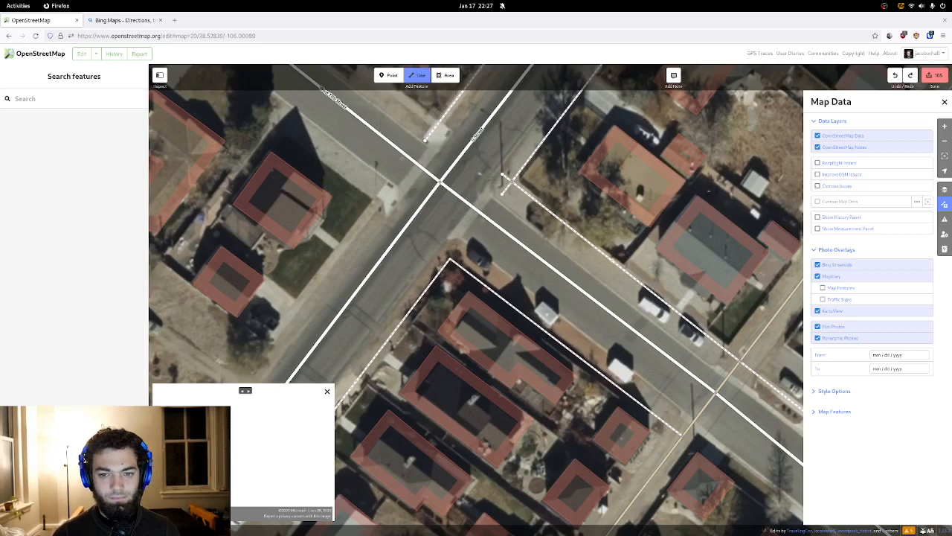
left_click(504, 182)
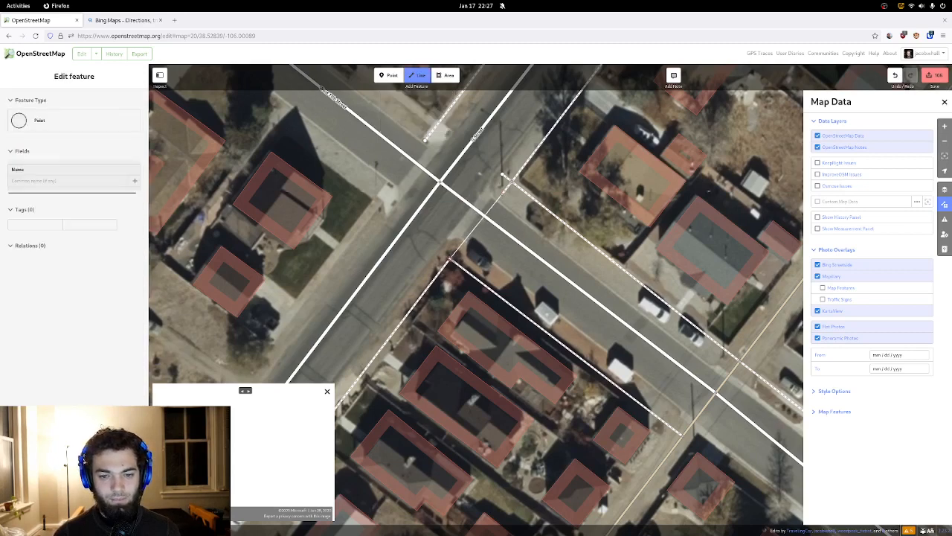
double_click(453, 259)
left_click(107, 154)
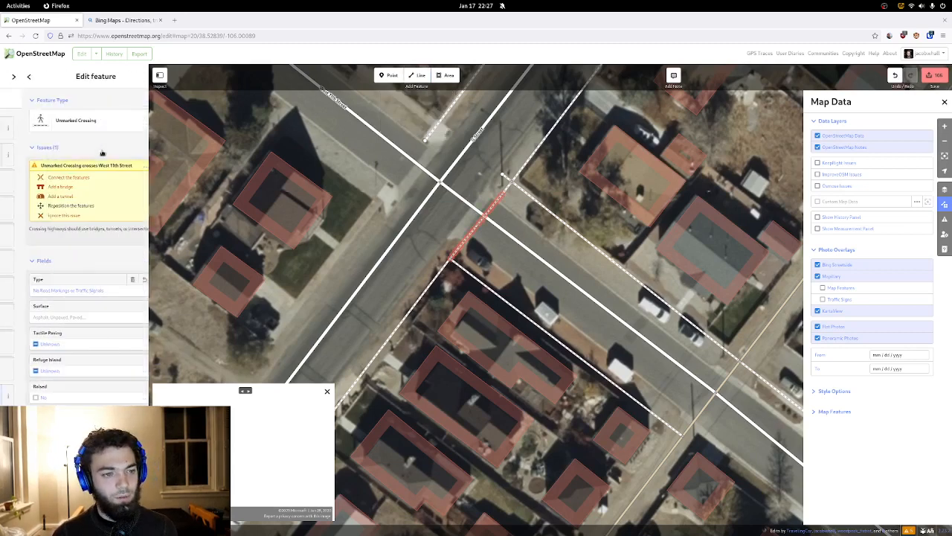
left_click(102, 175)
- Draw an unmarked crossing over G Street on West 11th Street's northeast side and connect it to the road
left_click(418, 75)
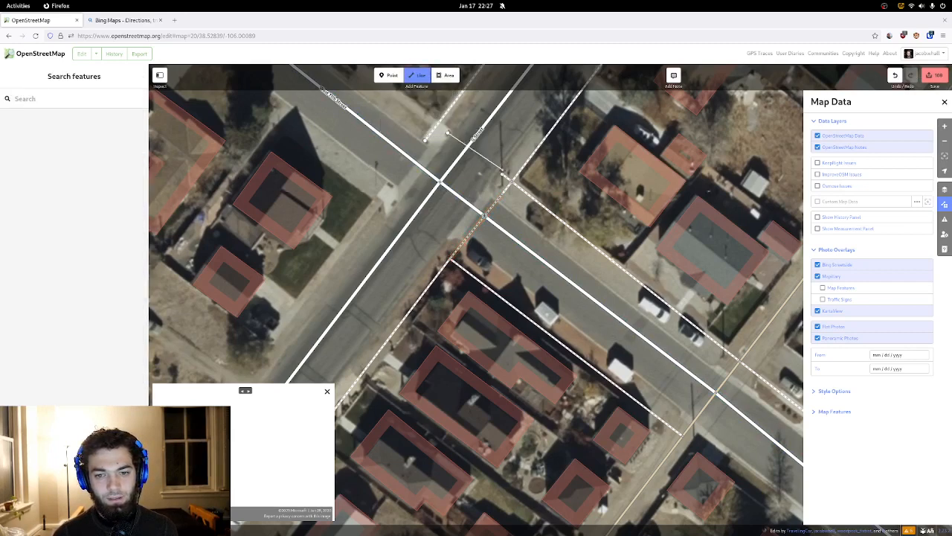
left_click(469, 147)
key("Return")
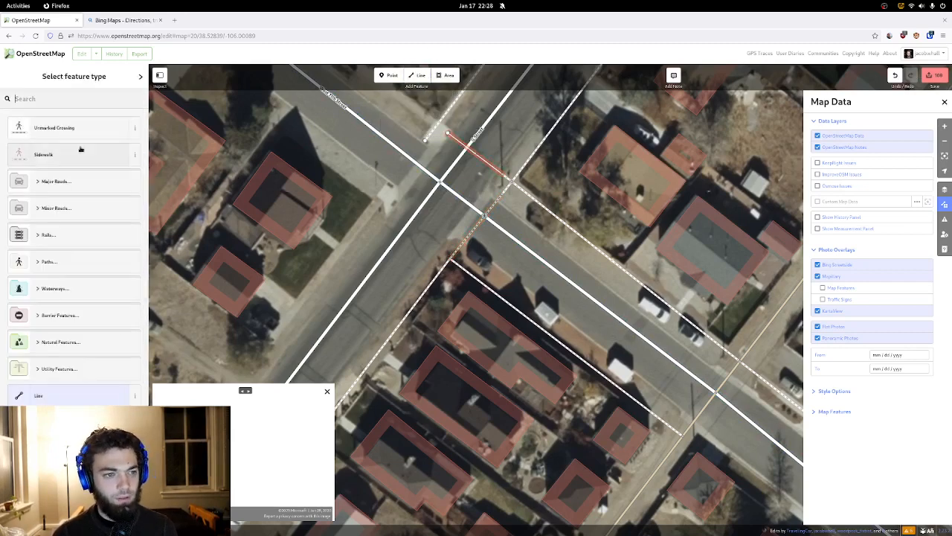
key("Return")
left_click(74, 176)
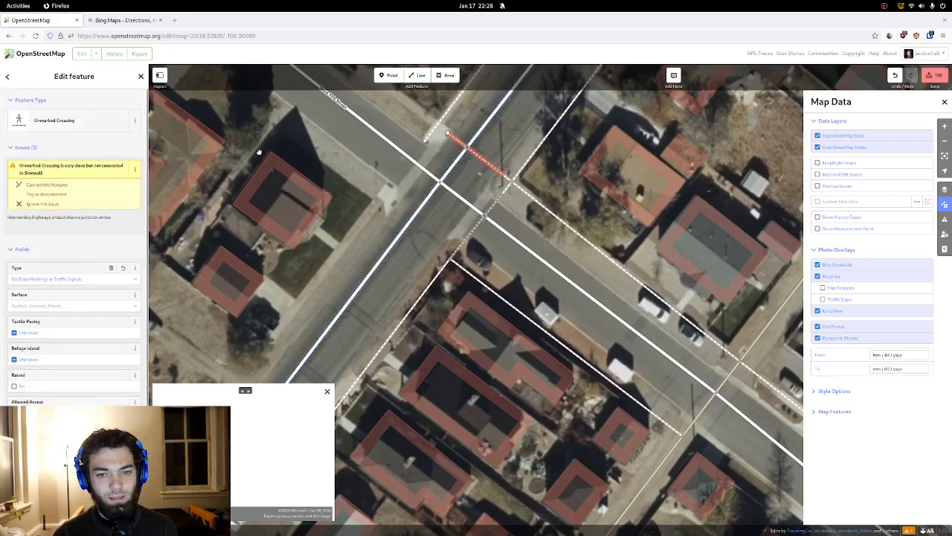
- Draw an unmarked crossing over West 11th Street on G Street's northwest side, connected to the road, with tactile paving set to Yes
left_click(418, 76)
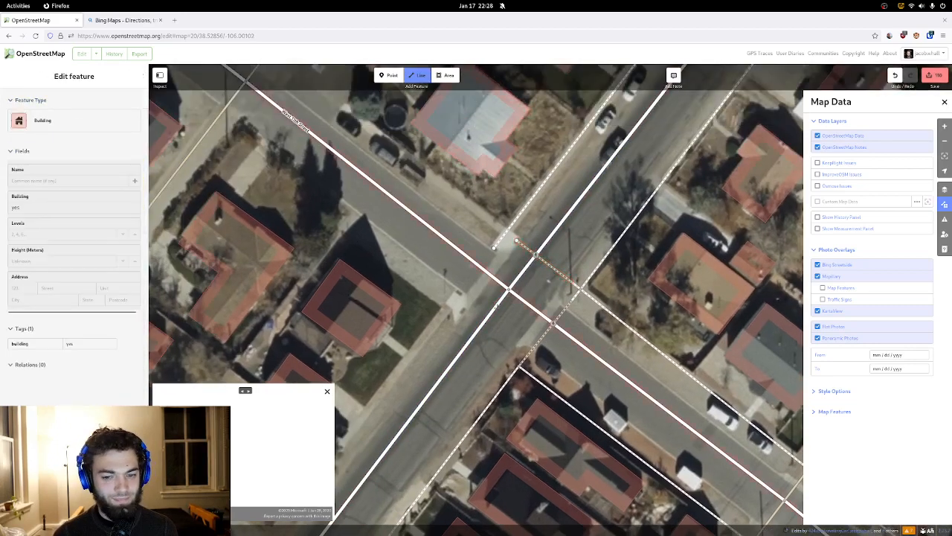
left_click(494, 248)
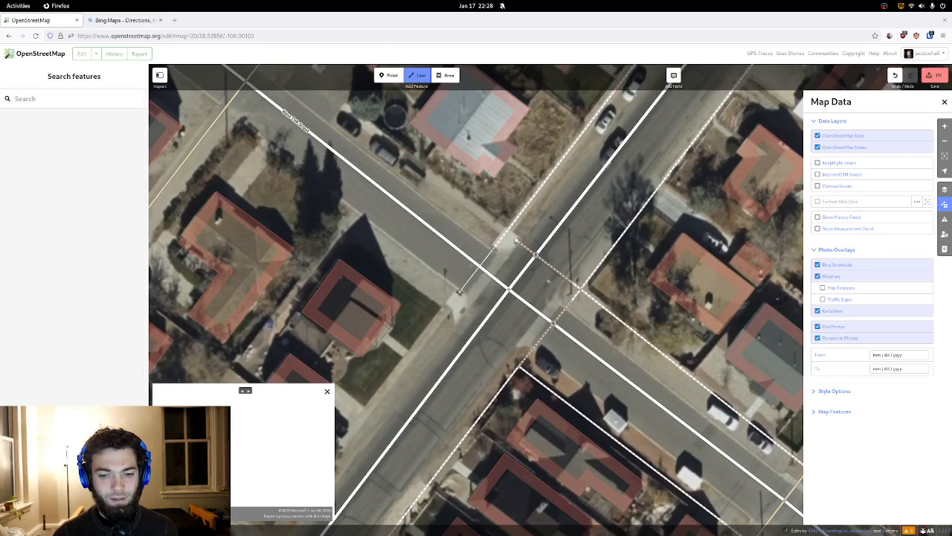
double_click(459, 292)
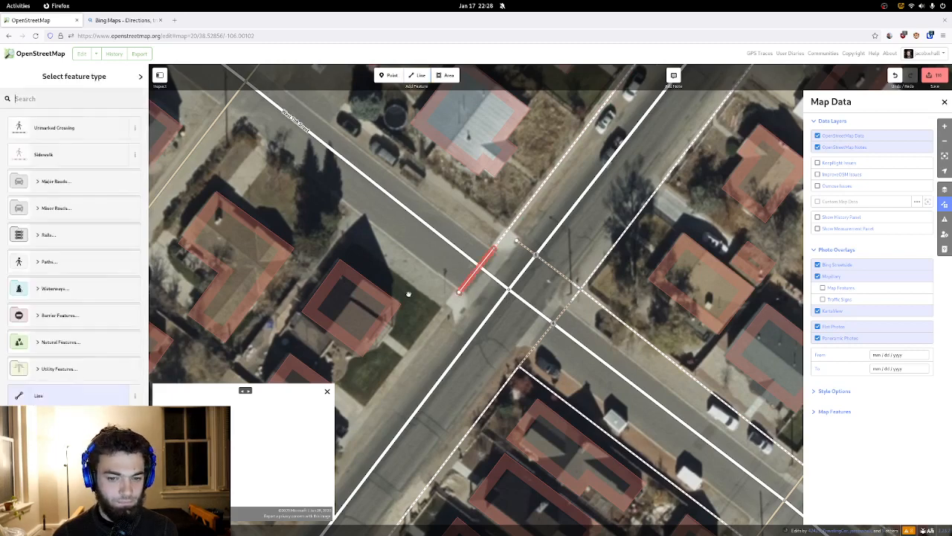
left_click(69, 154)
left_click(70, 178)
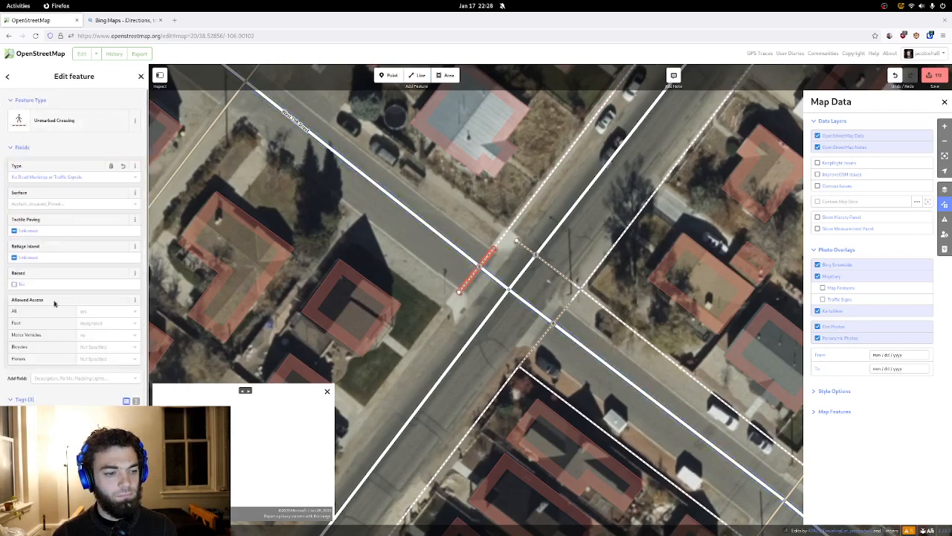
left_click(14, 231)
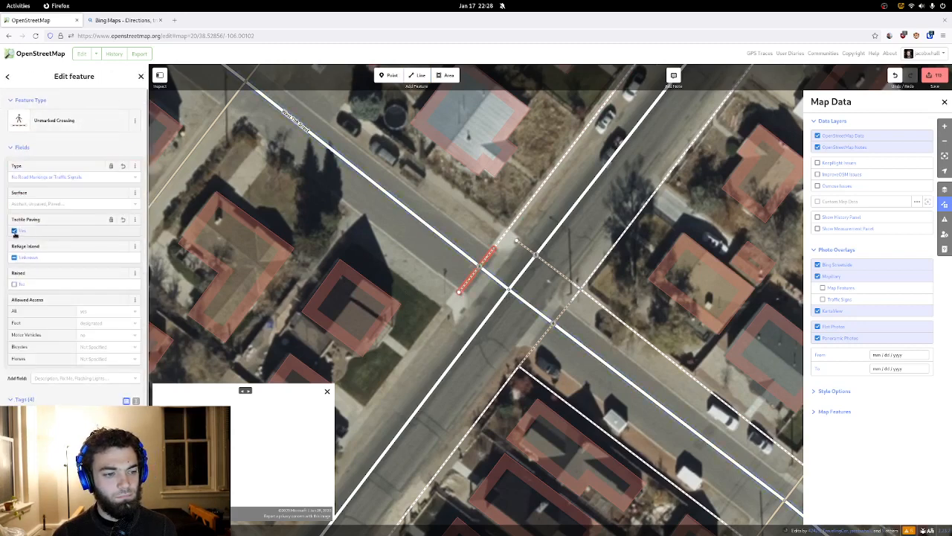
- Draw a line along West 11th Street's northeast side from the G Street corner northwest to the alley and tag it as Sidewalk
left_click(417, 75)
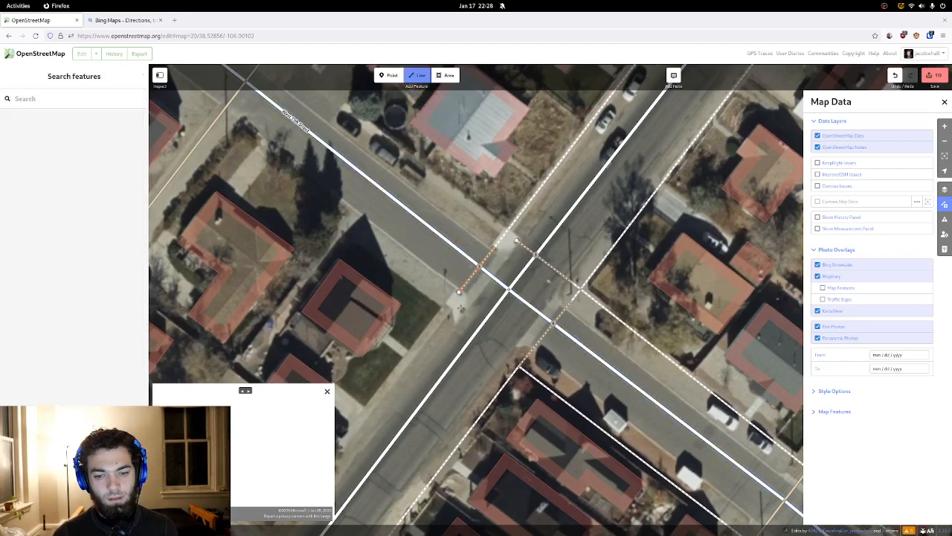
left_click_drag(440, 296, 488, 242)
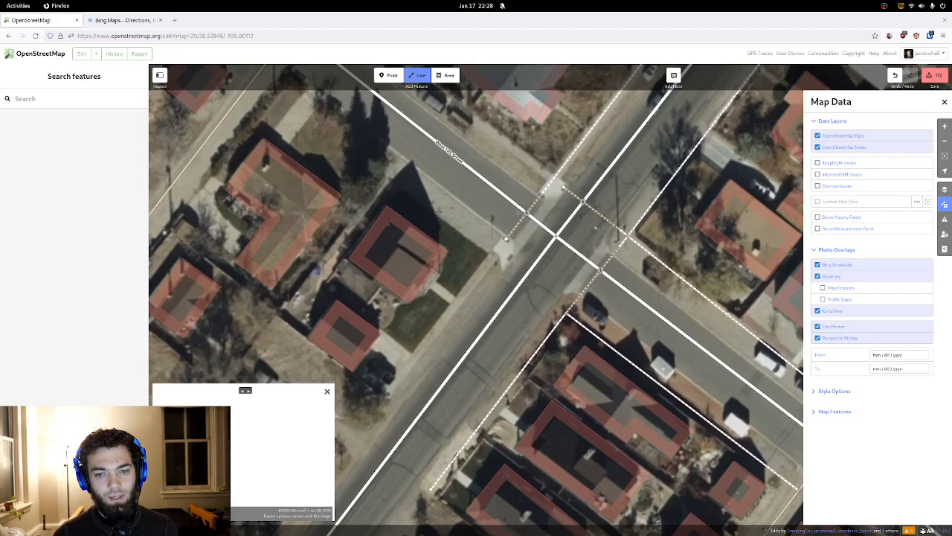
left_click_drag(441, 212, 420, 315)
left_click(542, 289)
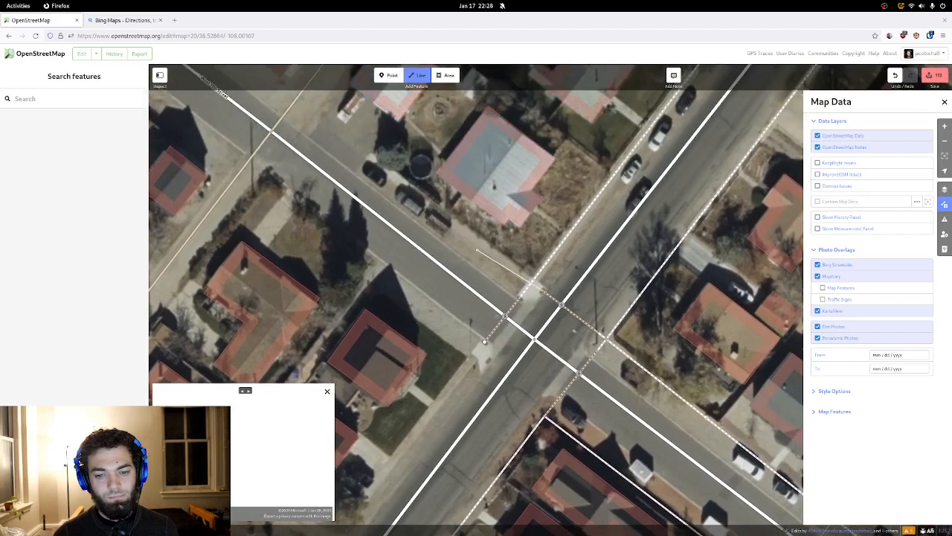
left_click_drag(411, 197, 543, 284)
left_click_drag(404, 180, 487, 313)
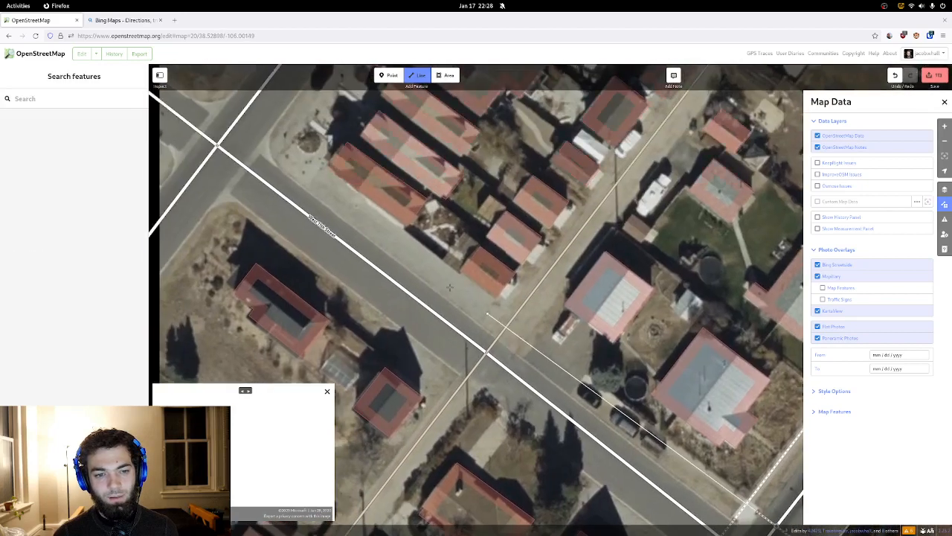
left_click_drag(382, 228, 498, 308)
left_click_drag(421, 236, 426, 281)
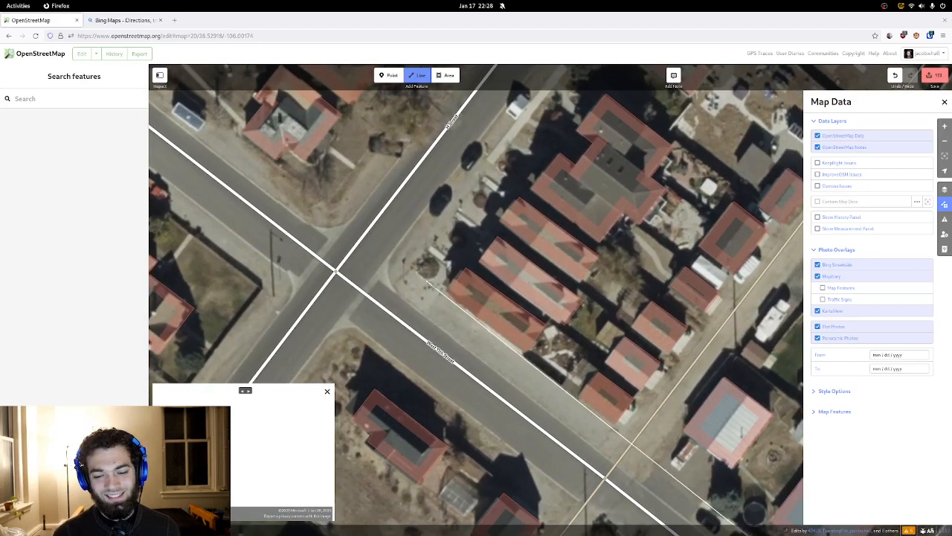
left_click_drag(641, 432, 540, 359)
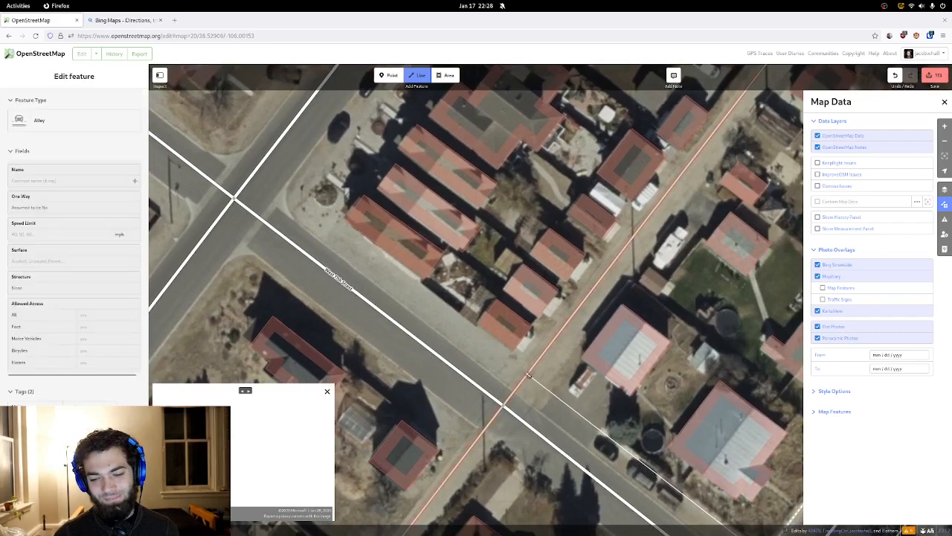
double_click(528, 376)
left_click(99, 156)
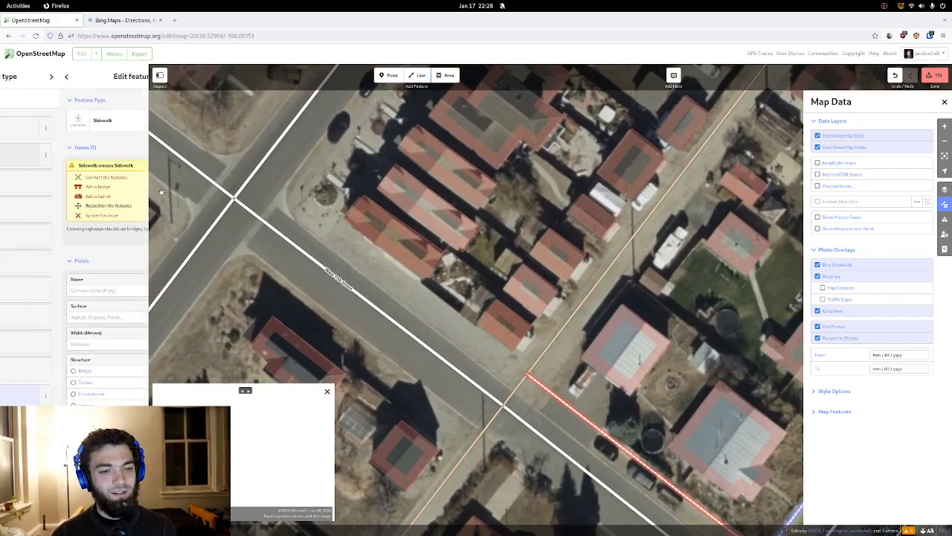
- Draw a line from the alley along West 11th Street's northeast side, around the H Street corner and partway northeast along H Street
left_click_drag(365, 251, 410, 340)
left_click_drag(453, 162, 470, 134)
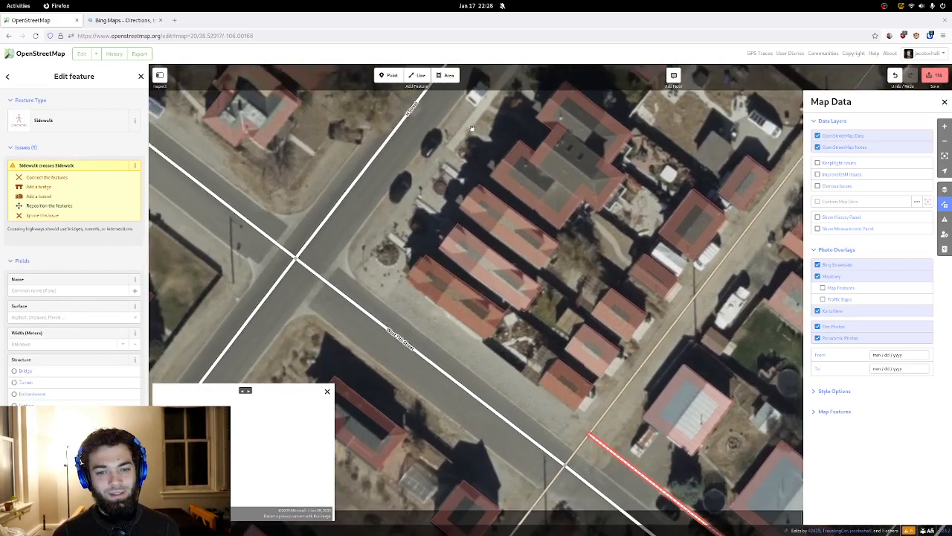
left_click_drag(423, 315, 350, 229)
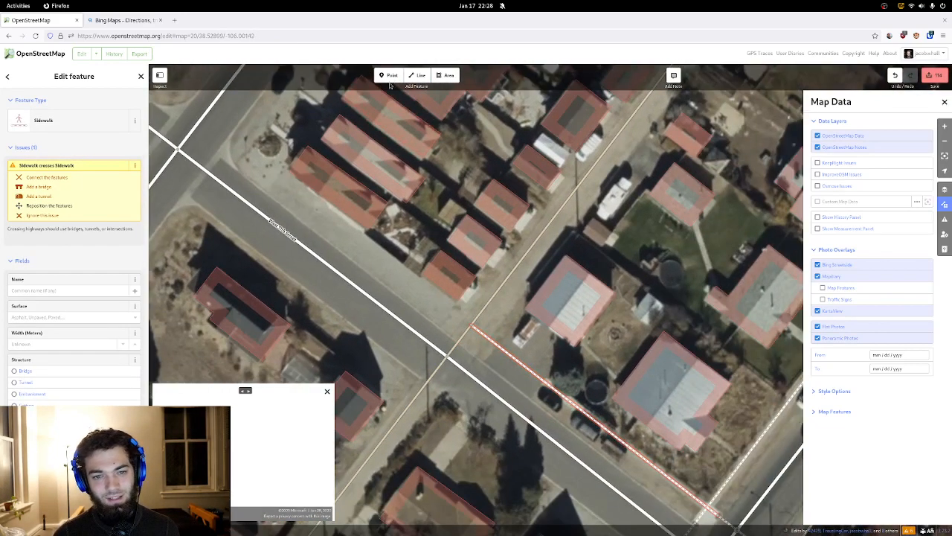
key("2")
left_click(472, 328)
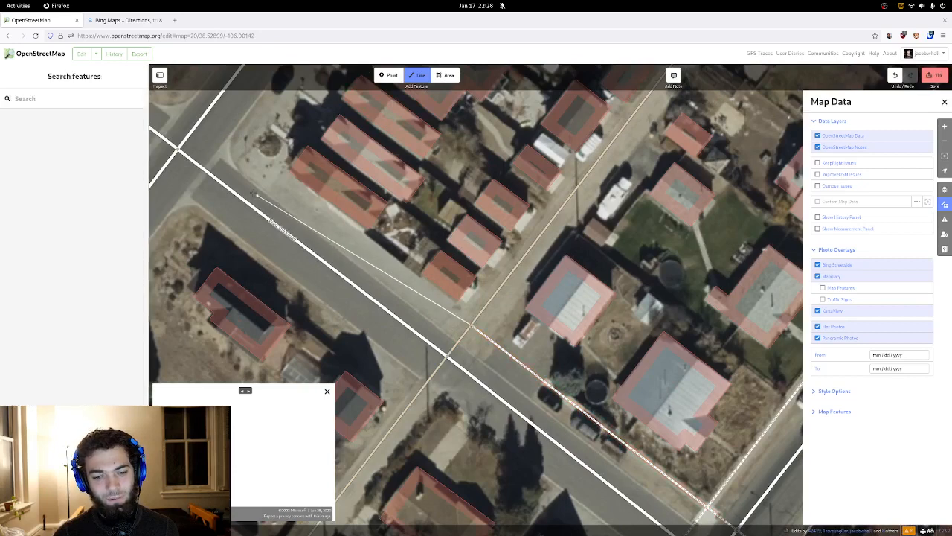
left_click_drag(244, 175, 349, 243)
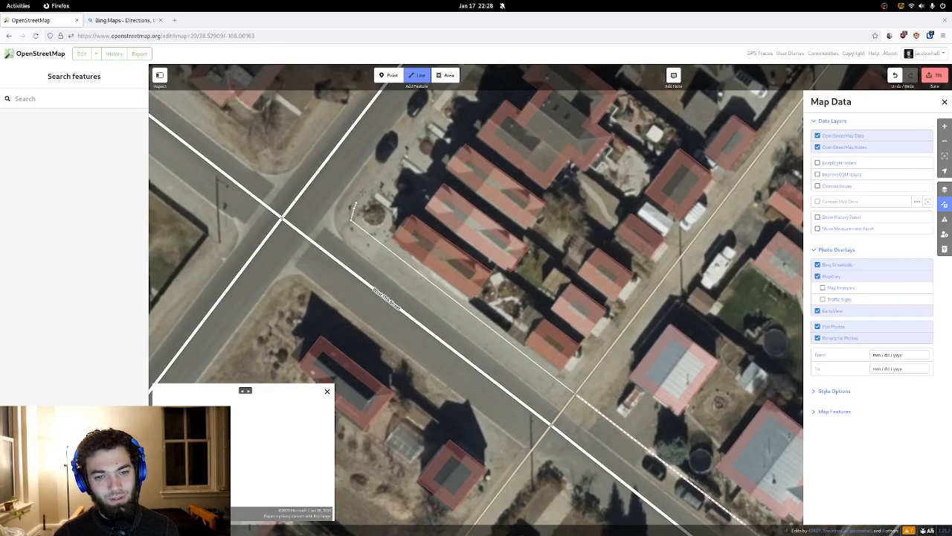
left_click_drag(355, 207, 293, 312)
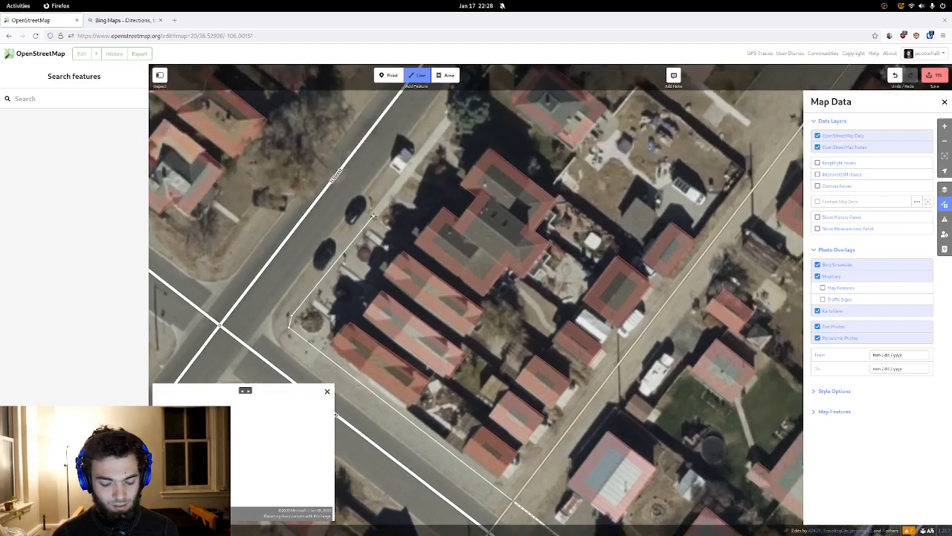
left_click(289, 317)
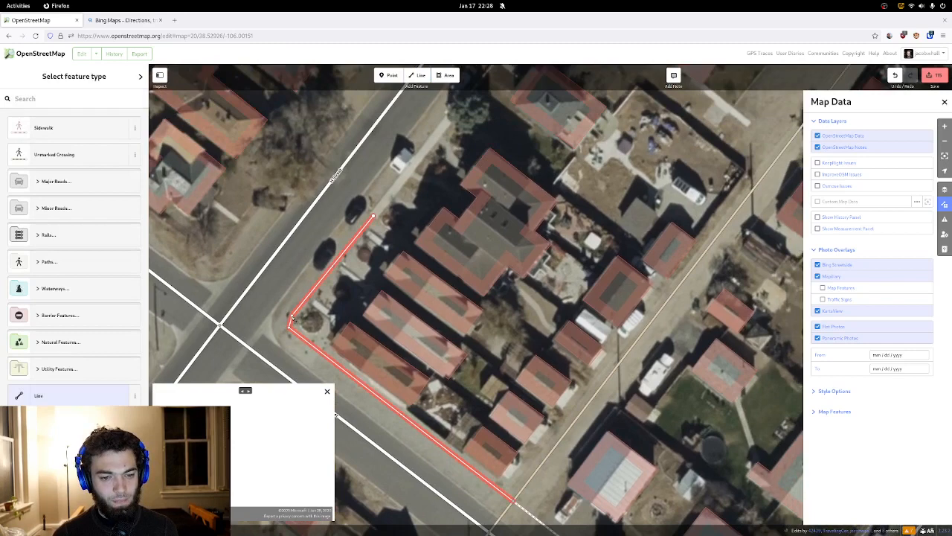
- Adjust the new line's bend at the H Street corner and tag the line as Sidewalk
left_click_drag(292, 318, 299, 350)
key("Escape")
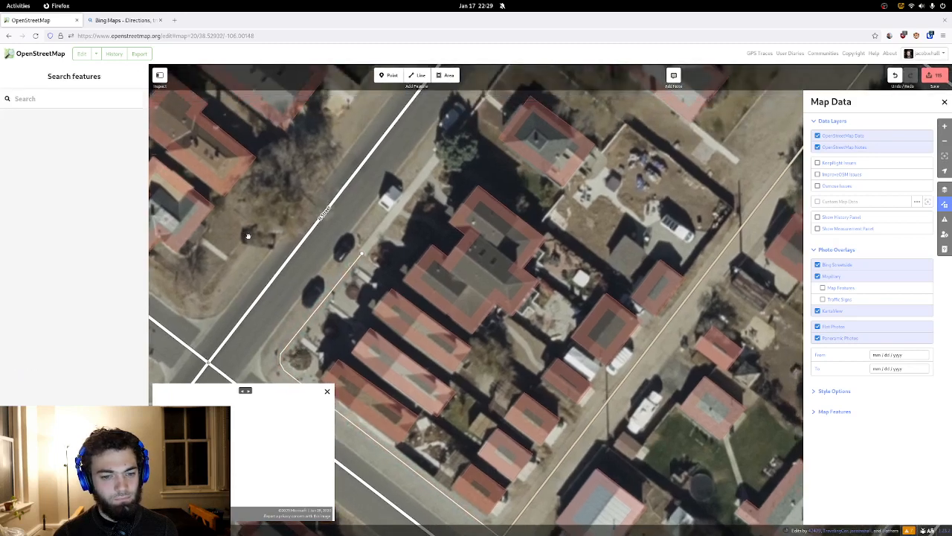
left_click(313, 312)
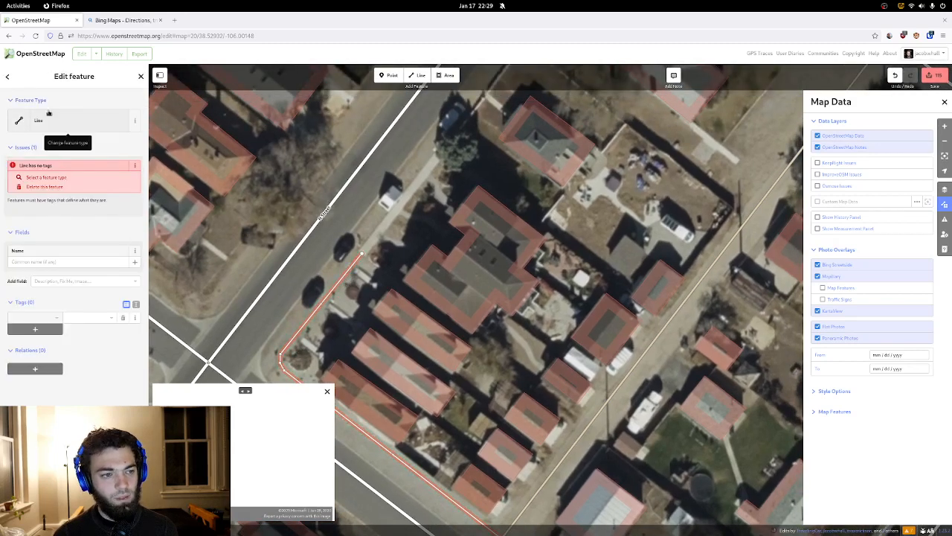
left_click(57, 136)
left_click(57, 130)
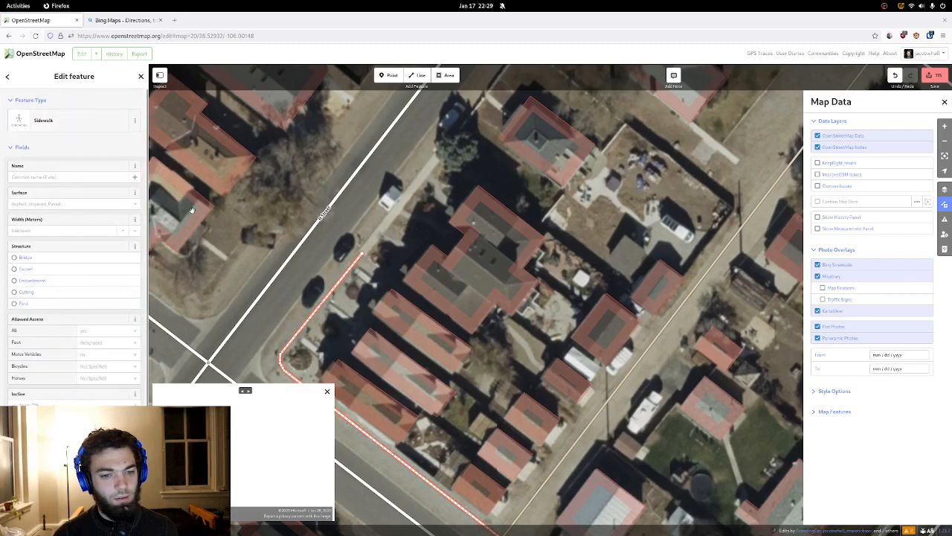
- Continue along H Street's southeast side to the West 10th Street corner with a new line tagged as Sidewalk with Concrete surface
left_click_drag(376, 228, 377, 248)
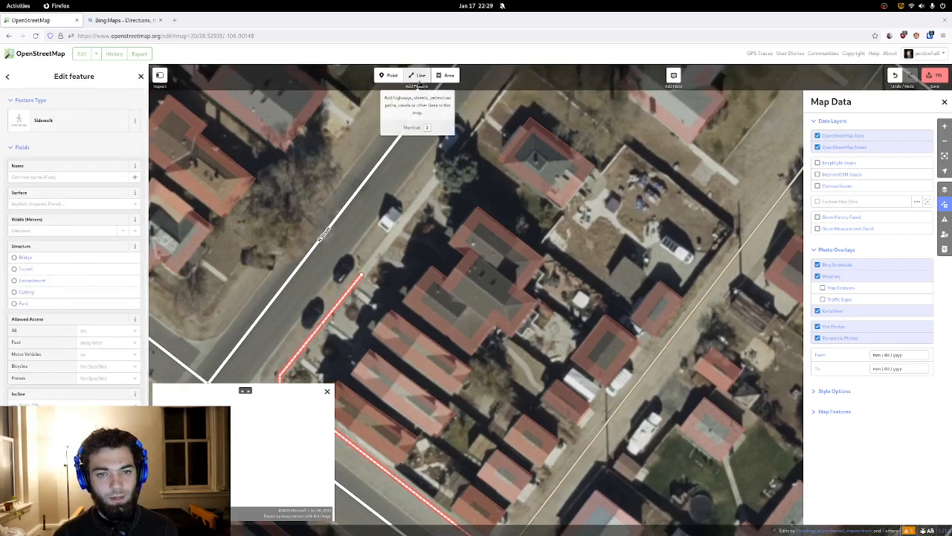
left_click(416, 75)
left_click(362, 275)
left_click_drag(363, 274, 274, 425)
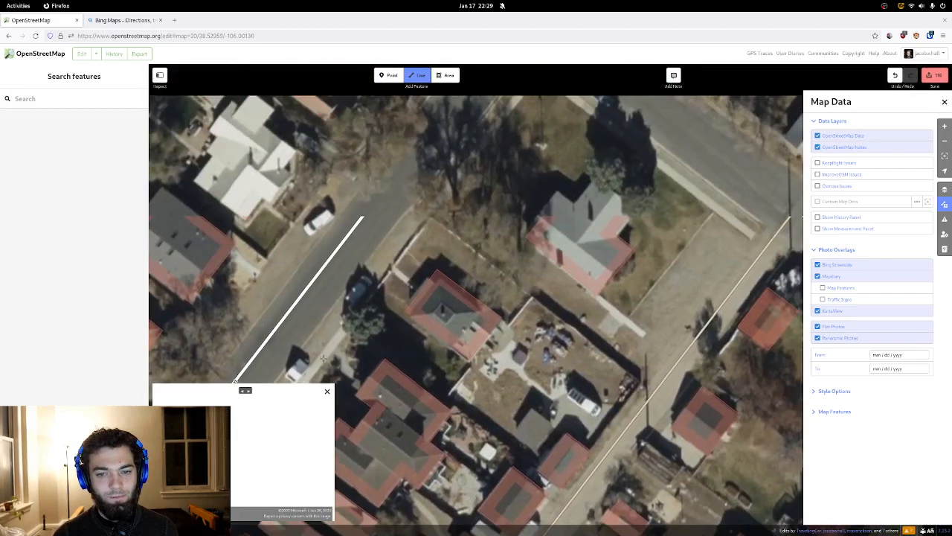
left_click_drag(343, 341, 234, 454)
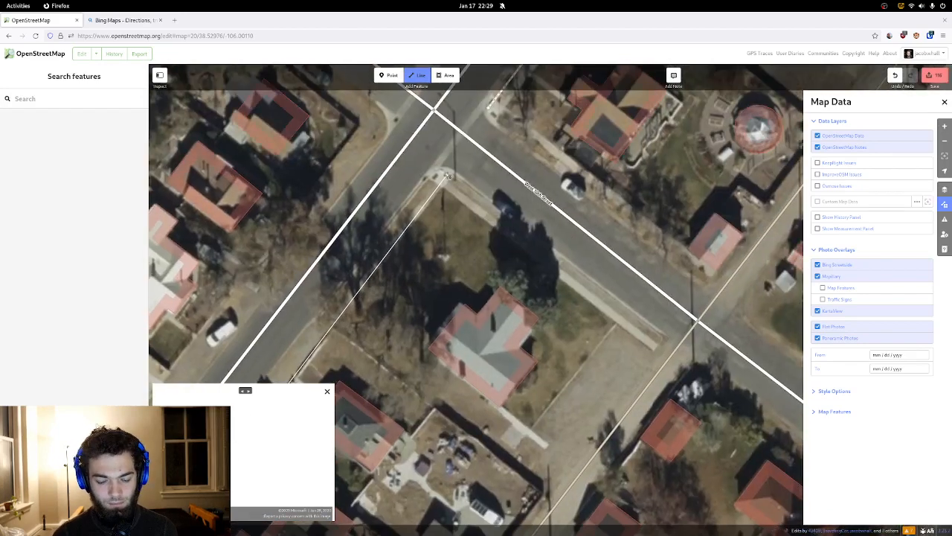
double_click(446, 175)
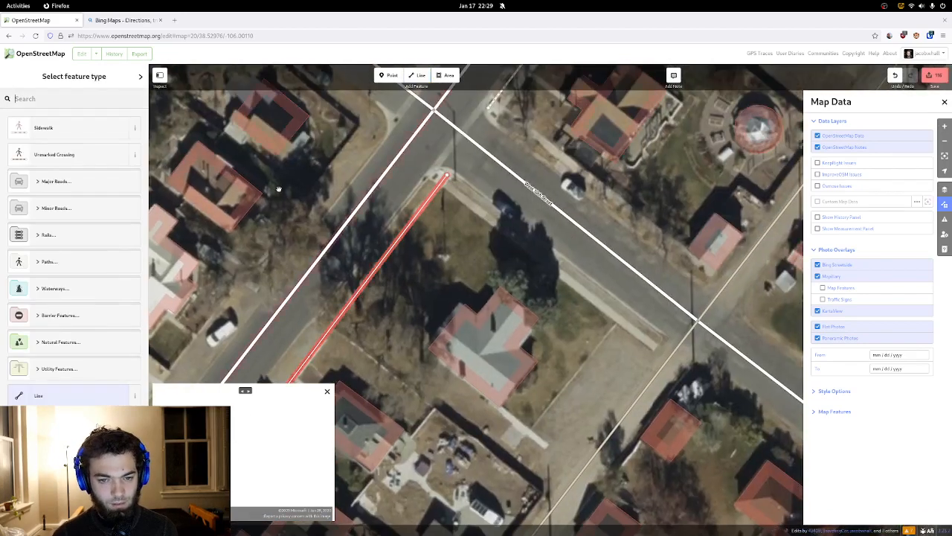
left_click(53, 130)
left_click(43, 204)
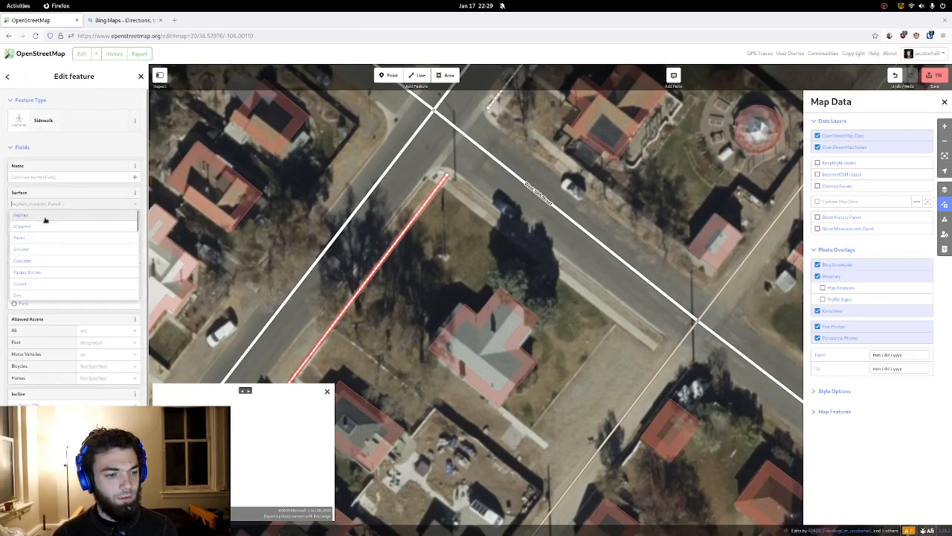
left_click(42, 262)
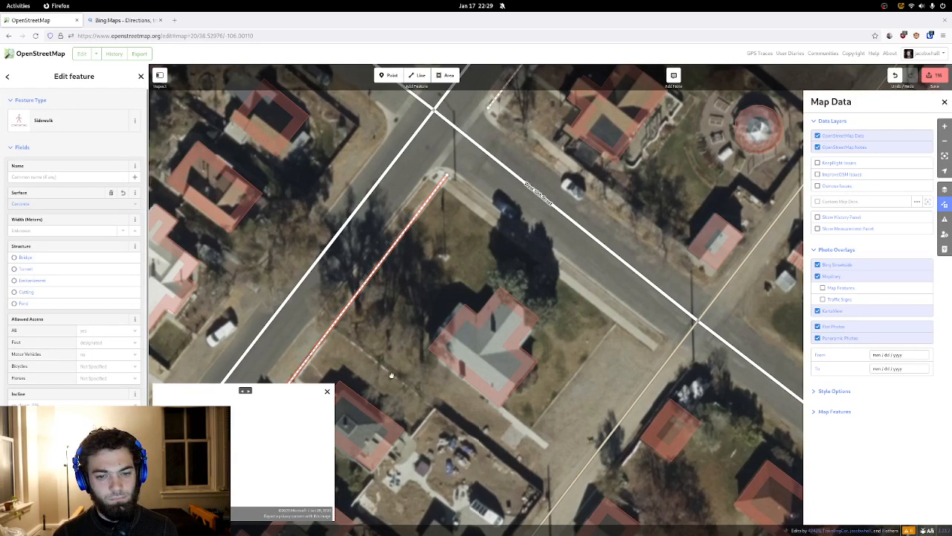
- Close the street photo viewer and check H Street southwest past West 11th Street for unmapped sidewalks
scroll(391, 375, "down", 5)
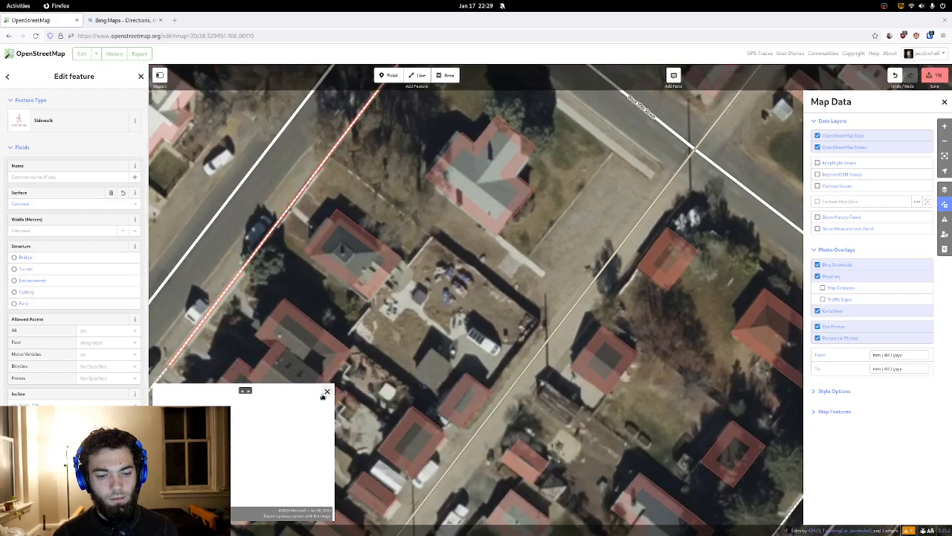
left_click(326, 393)
left_click_drag(332, 390, 394, 174)
left_click_drag(353, 285, 488, 211)
left_click_drag(342, 141, 525, 252)
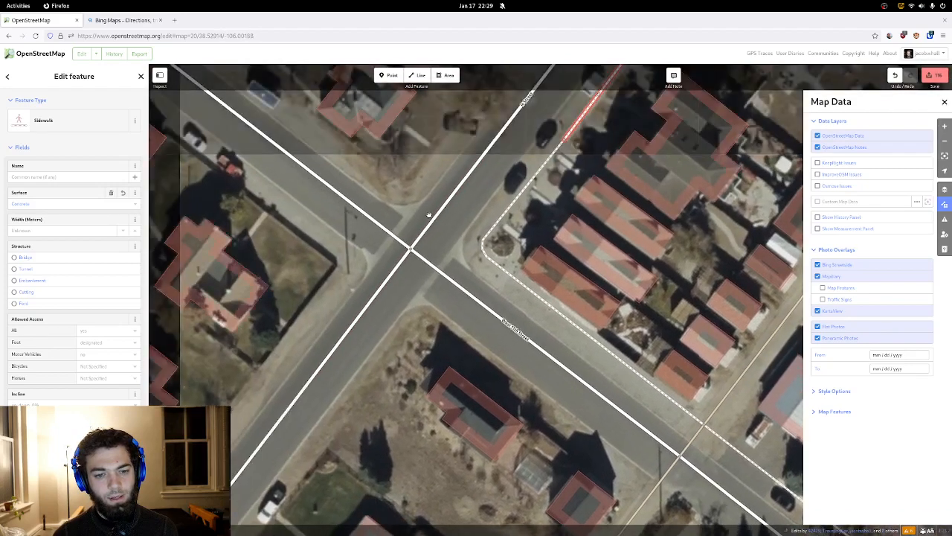
left_click_drag(430, 215, 467, 200)
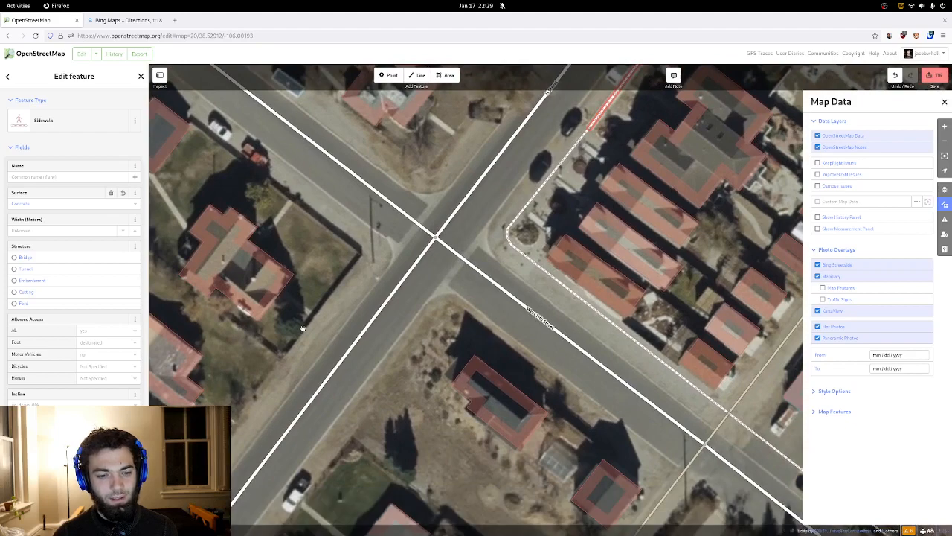
left_click_drag(374, 250, 455, 237)
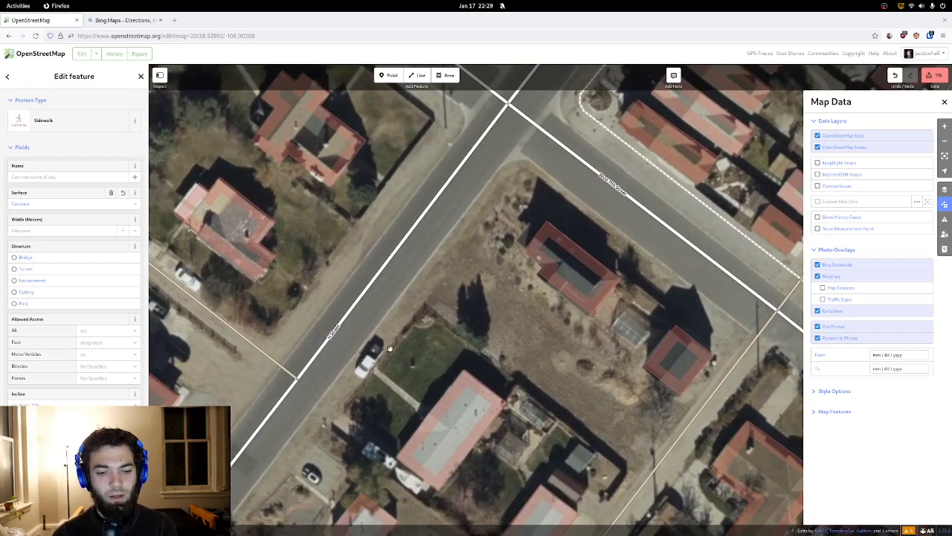
left_click_drag(376, 348, 393, 291)
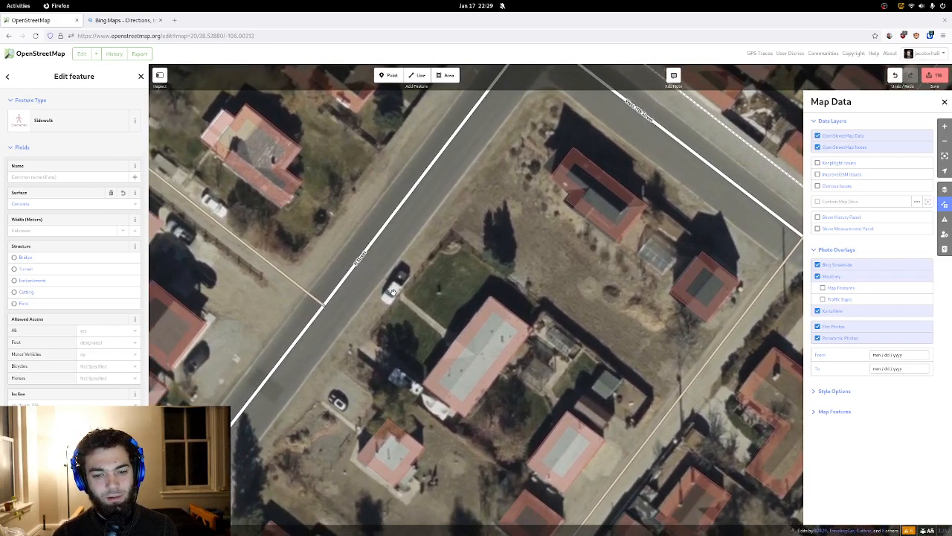
left_click_drag(418, 258, 412, 276)
mouse_move(460, 221)
left_mouse_down()
mouse_move(418, 281)
mouse_move(421, 246)
mouse_move(447, 227)
left_mouse_up()
- Draw a line from the West 11th Street crossing southwest along G Street's northwest side past the corner houses and tag it as Sidewalk
left_click_drag(400, 265, 315, 357)
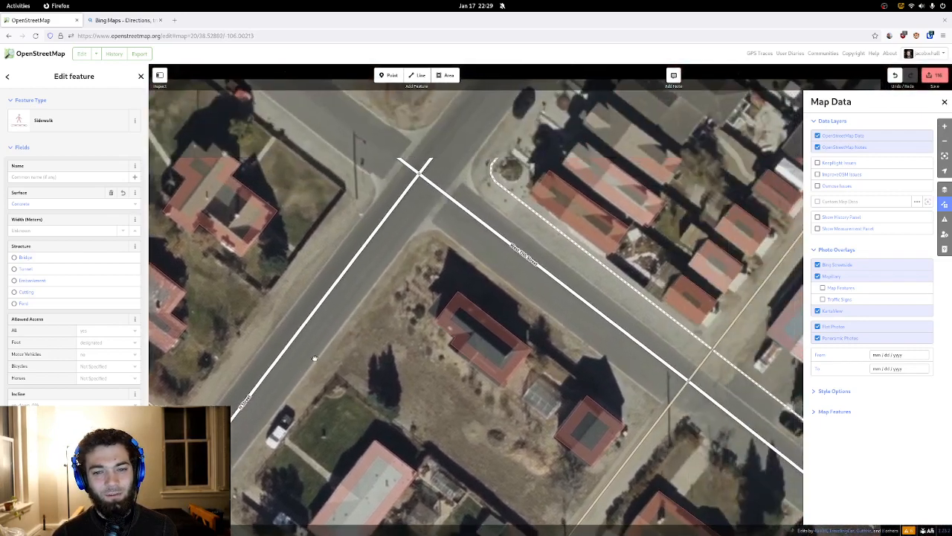
left_click_drag(411, 237, 305, 344)
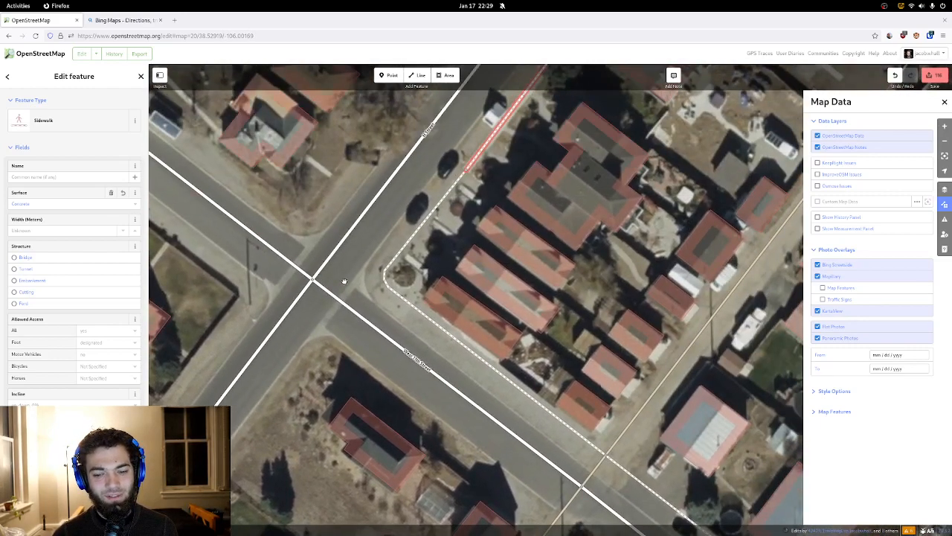
left_click_drag(400, 329, 344, 238)
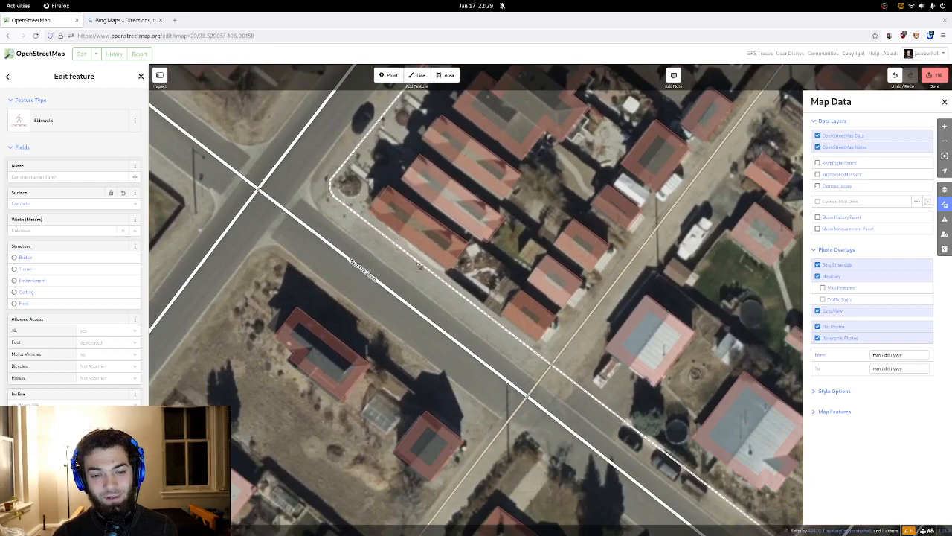
left_click_drag(395, 269, 392, 286)
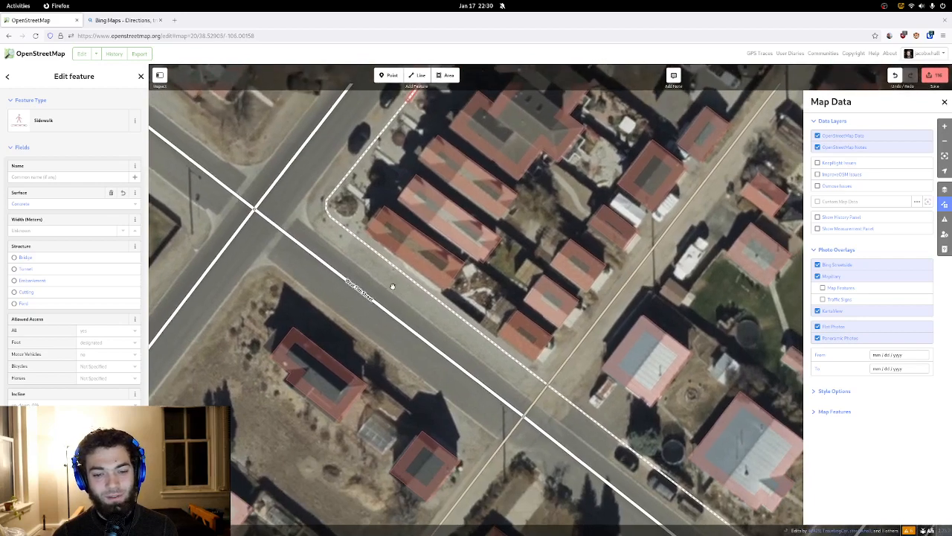
left_click_drag(478, 332, 437, 216)
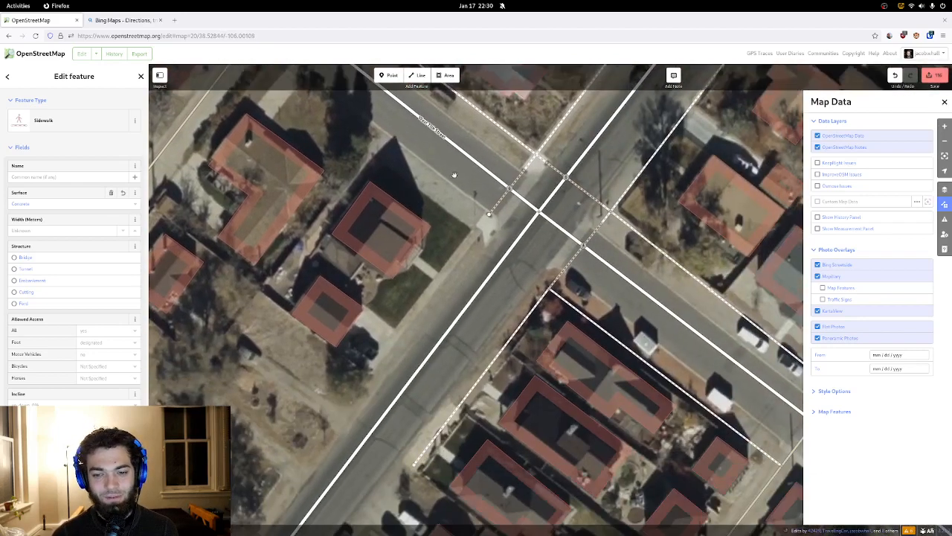
left_click(417, 75)
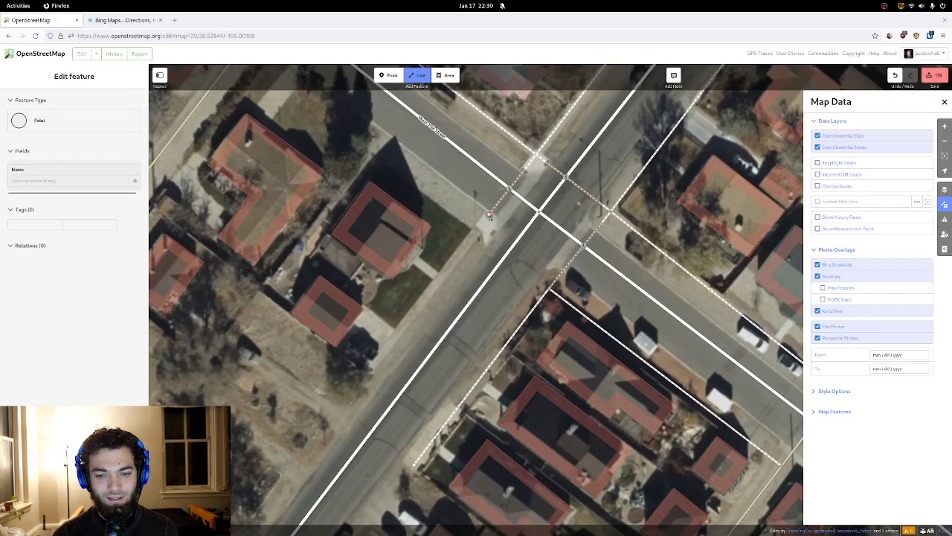
left_click_drag(422, 328, 510, 172)
mouse_move(355, 354)
left_mouse_down()
mouse_move(459, 183)
mouse_move(409, 279)
left_mouse_up()
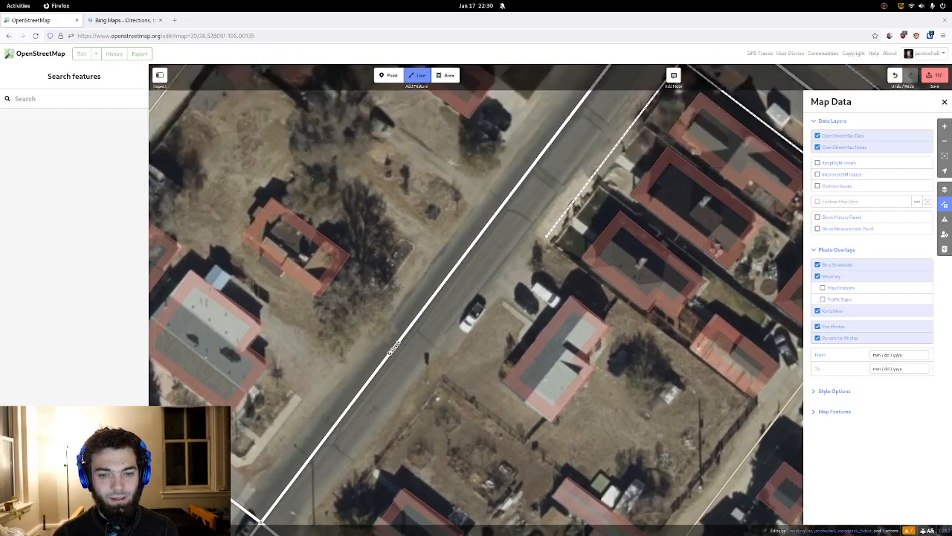
left_click_drag(476, 180, 388, 287)
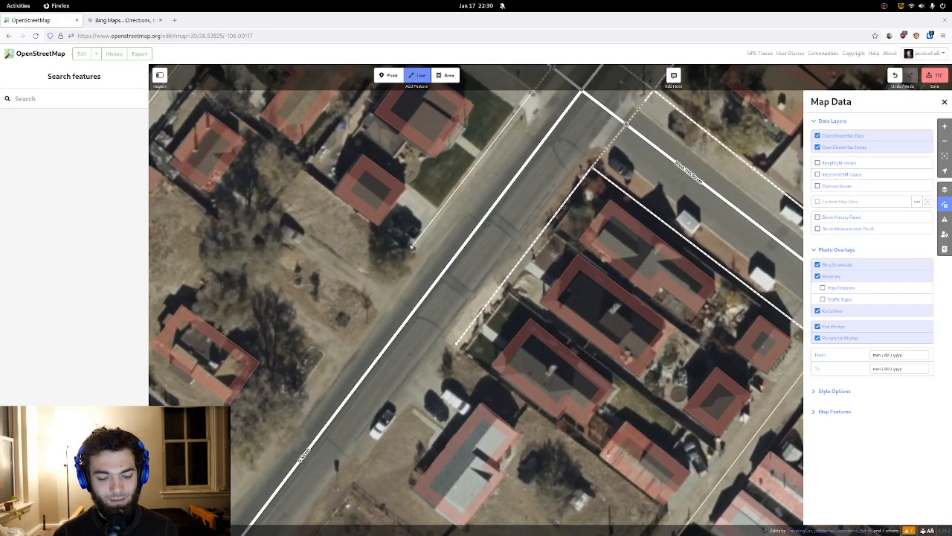
left_click(412, 246)
left_click(92, 137)
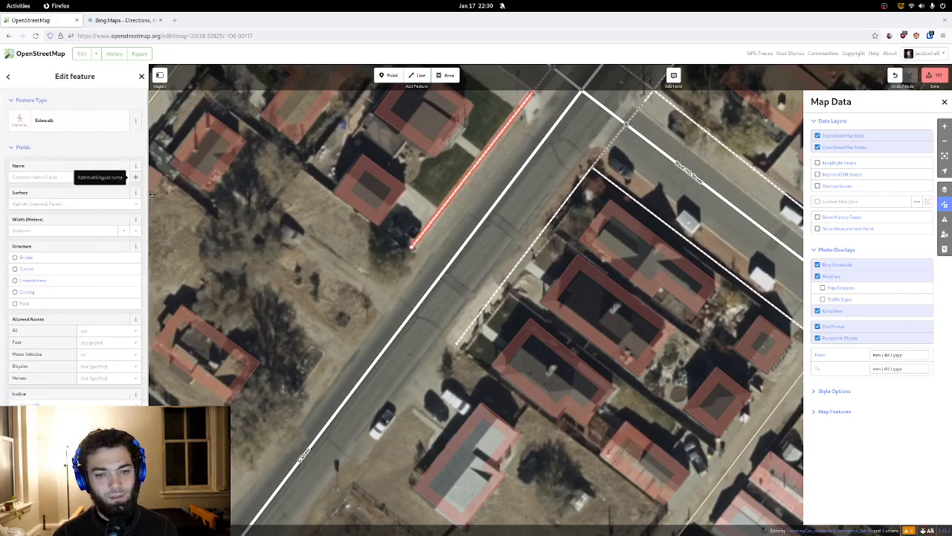
- Draw a Sidewalk from G Street around the West 12th Street corner, along West 12th Street's northeast side, and extend it to the alley
left_click_drag(242, 260, 329, 157)
left_click_drag(310, 407, 512, 215)
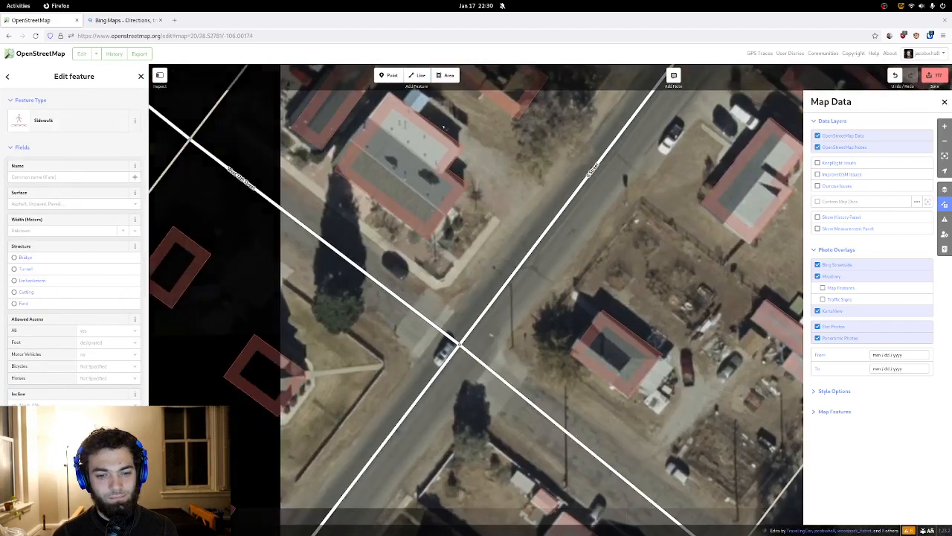
left_click(417, 75)
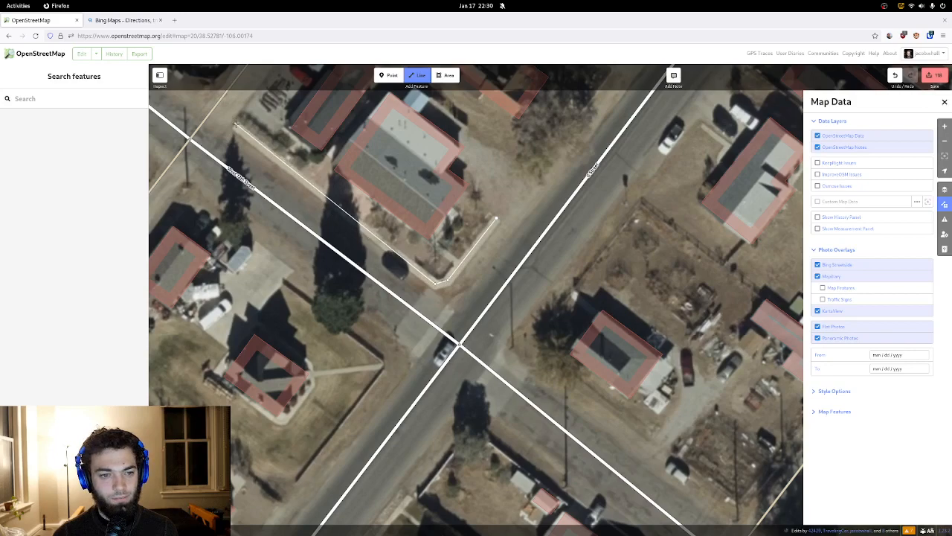
double_click(235, 126)
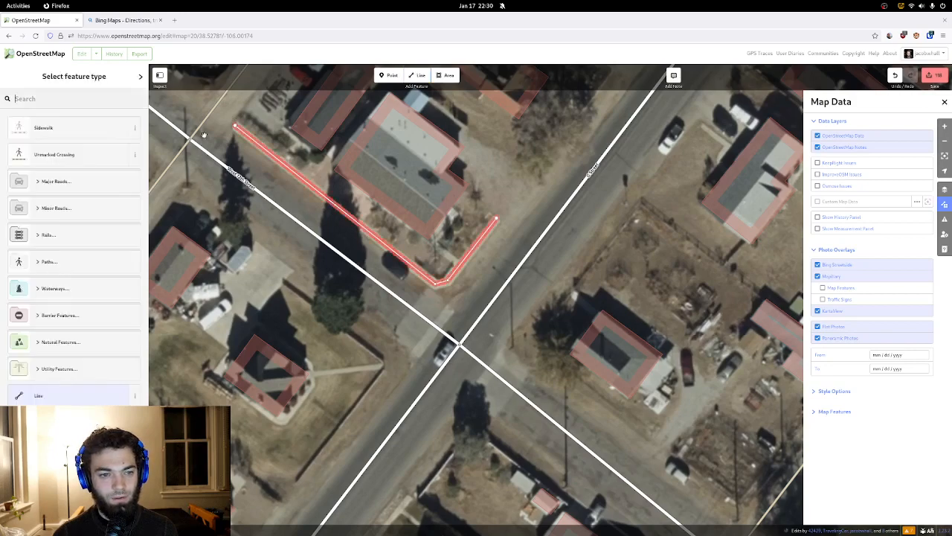
left_click(82, 128)
left_click_drag(264, 225, 437, 326)
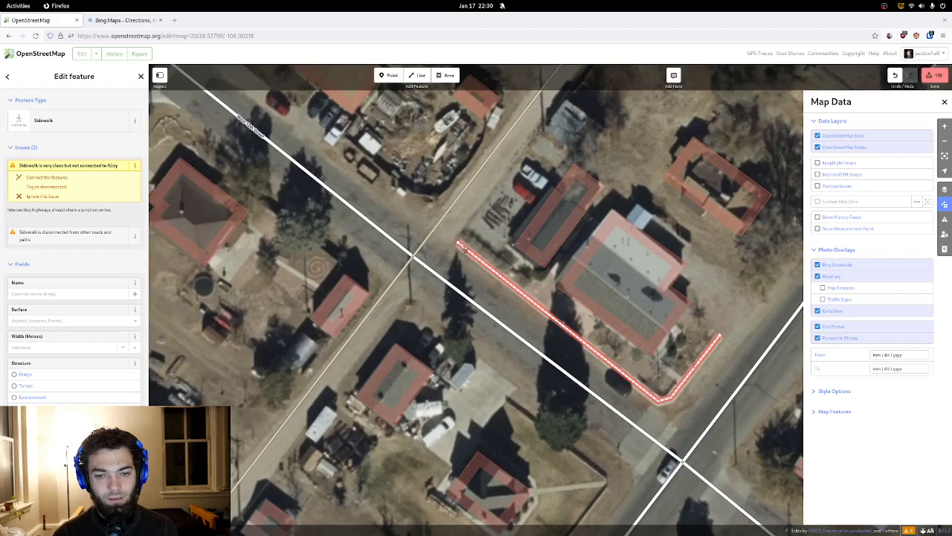
left_click_drag(459, 243, 512, 284)
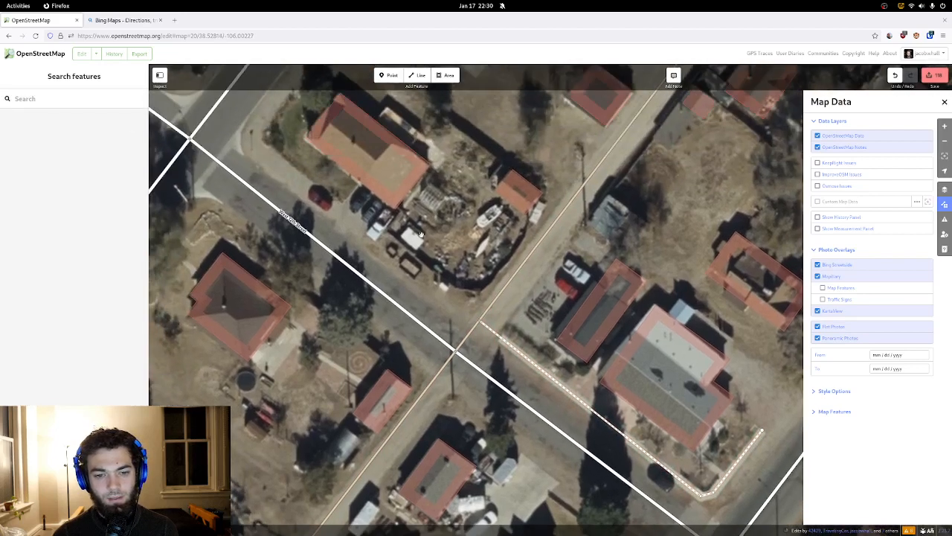
- Check H Street and then I Street northeast from West 11th to West 9th Street for unmapped sidewalks
left_click_drag(260, 164, 506, 350)
left_click_drag(548, 224, 397, 382)
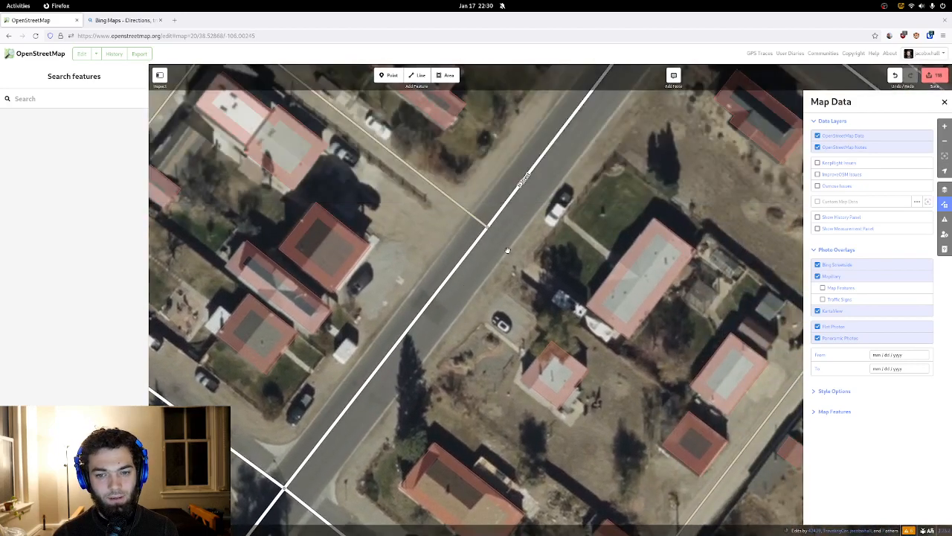
left_click_drag(508, 250, 340, 415)
left_click_drag(439, 303, 333, 400)
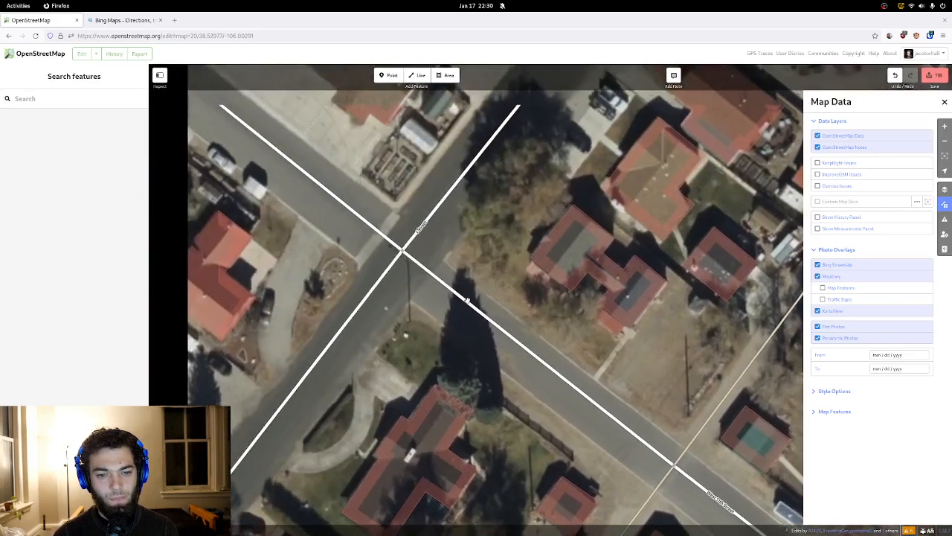
left_click_drag(467, 300, 451, 398)
left_click_drag(477, 261, 408, 419)
left_click_drag(585, 245, 444, 388)
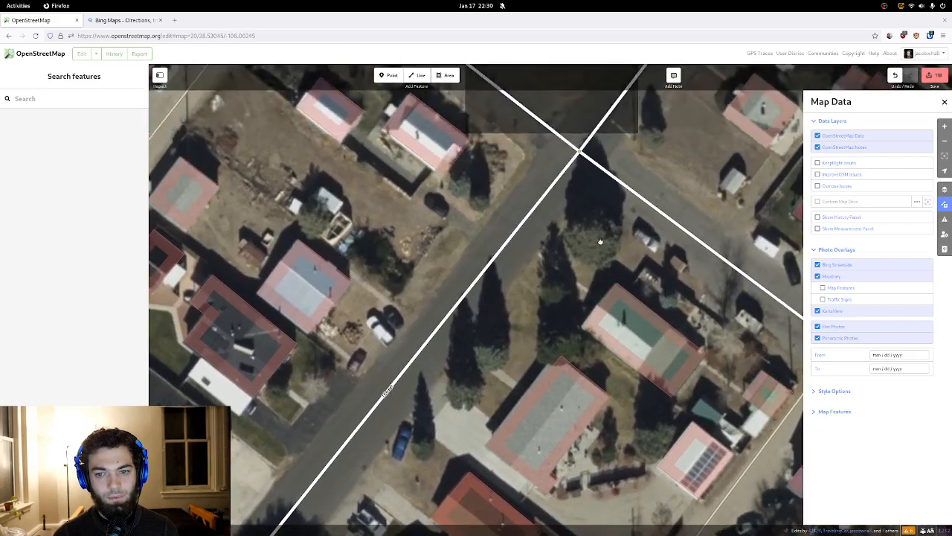
left_click_drag(599, 241, 500, 356)
left_click_drag(620, 151, 453, 373)
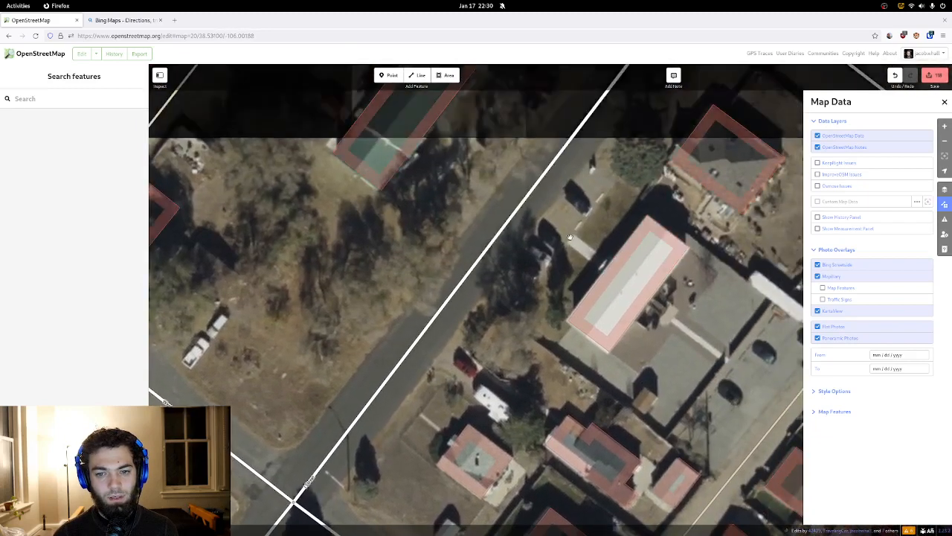
left_click_drag(583, 203, 486, 321)
left_click_drag(620, 167, 509, 326)
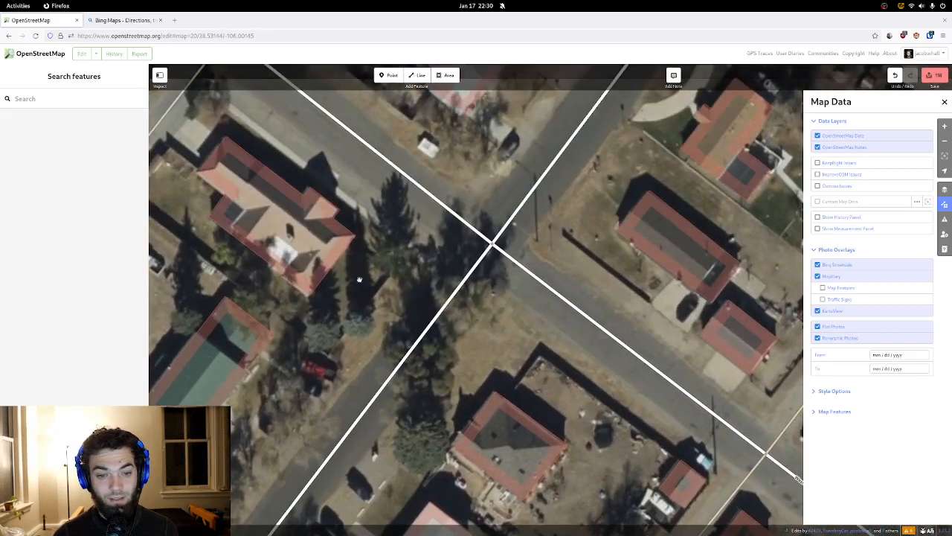
left_click_drag(357, 276, 382, 265)
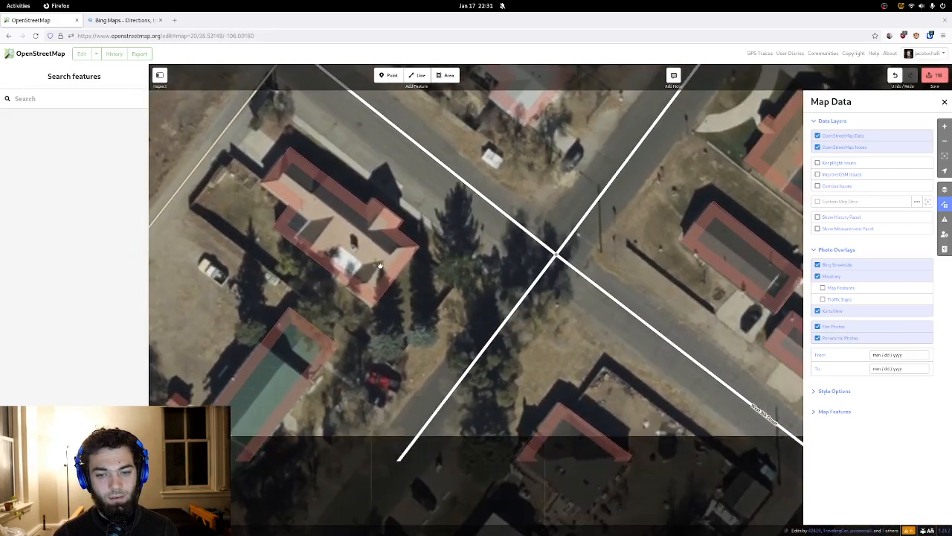
left_click_drag(318, 171, 414, 215)
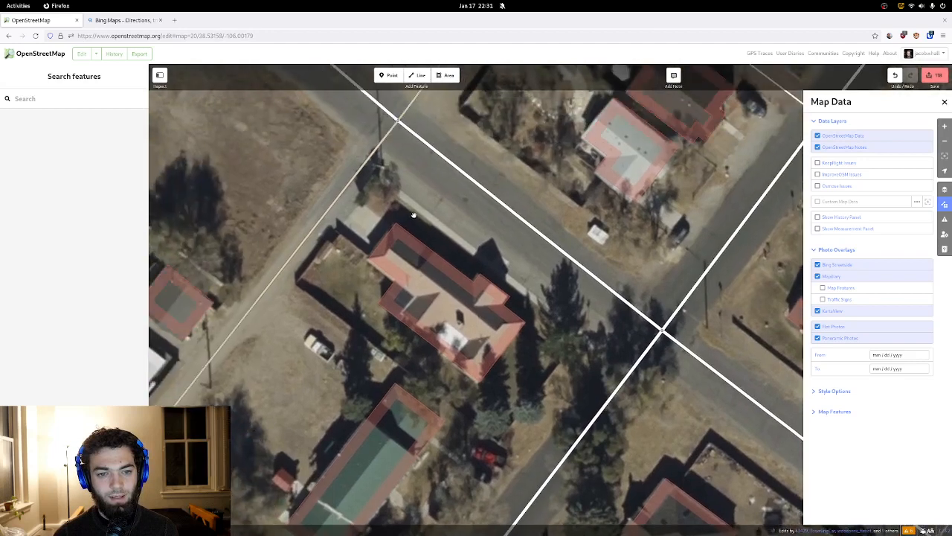
- Try a line tagged as Sidewalk along West 9th Street's southwest side between the alley and I Street, and delete it
left_click(417, 75)
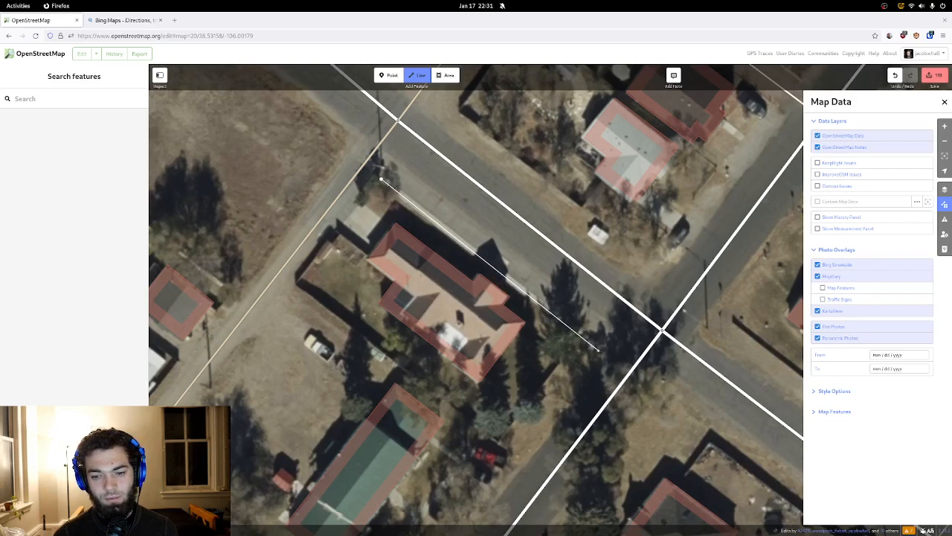
double_click(598, 350)
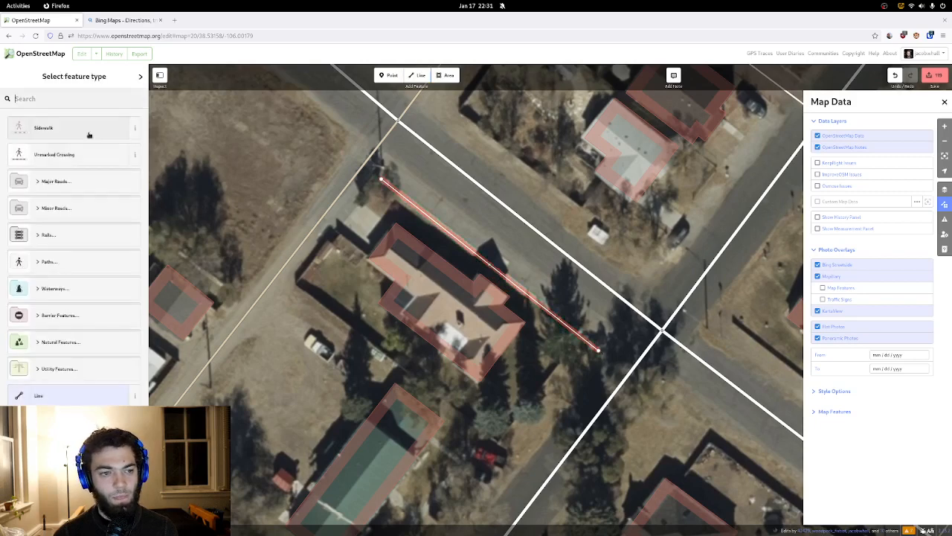
left_click(44, 128)
left_click(340, 261)
left_click_drag(332, 290, 244, 294)
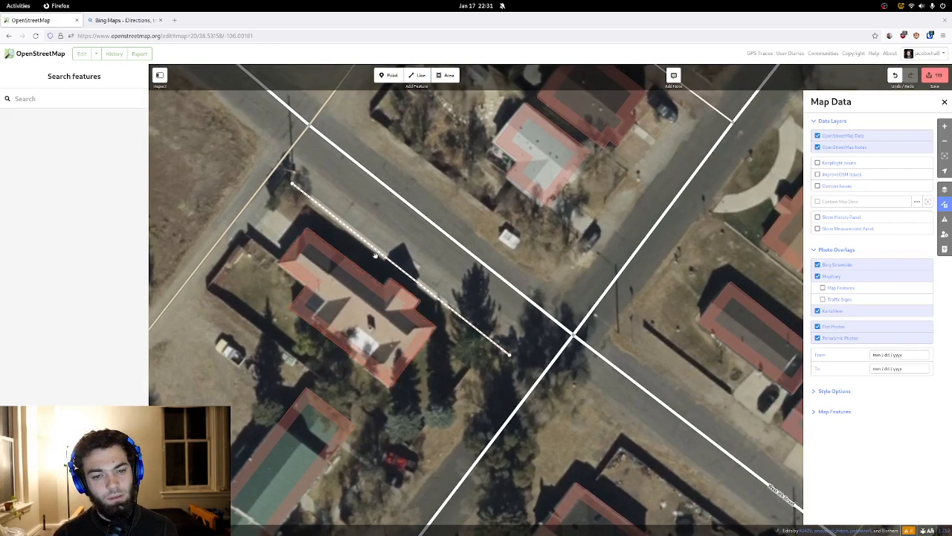
left_click_drag(364, 247, 383, 223)
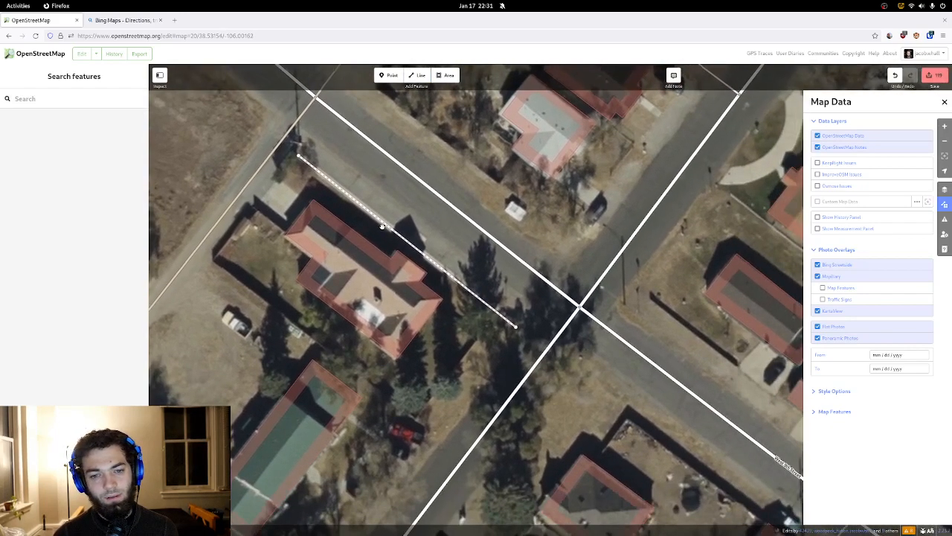
left_click(385, 222)
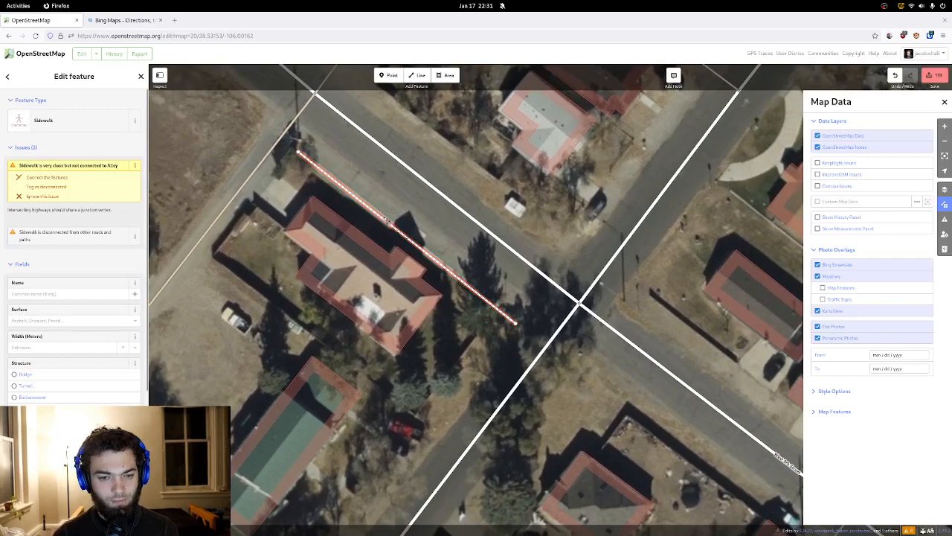
key("Delete")
- Examine the pavement beside West 9th Street up close and the surrounding block northwest of I Street
scroll(386, 219, "up", 3)
mouse_move(359, 213)
left_mouse_down()
mouse_move(409, 288)
mouse_move(393, 256)
mouse_move(416, 243)
mouse_move(380, 229)
left_mouse_up()
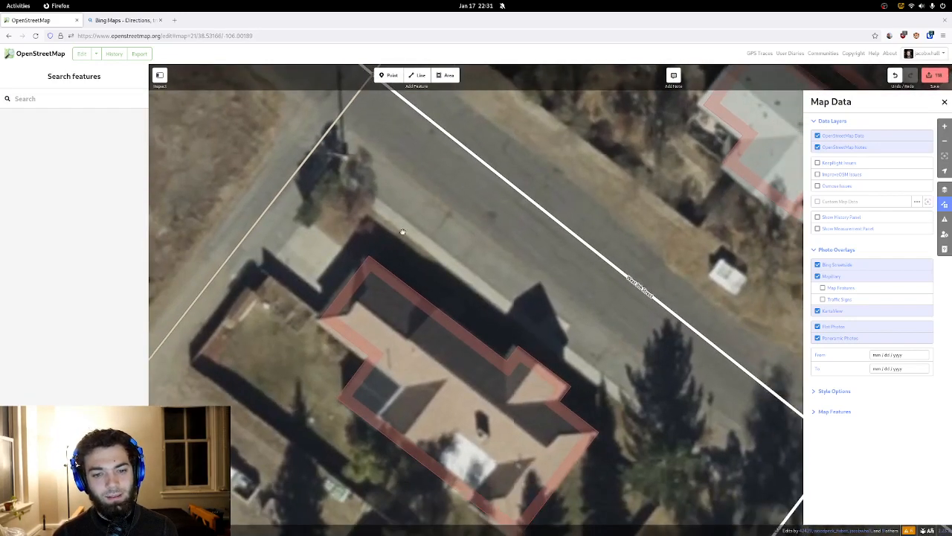
scroll(403, 233, "down", 3)
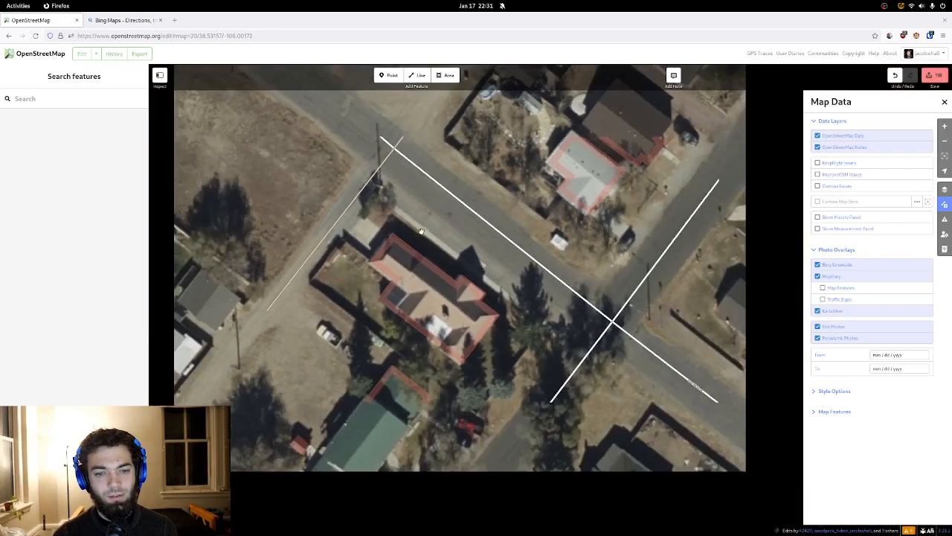
left_click_drag(420, 232, 369, 263)
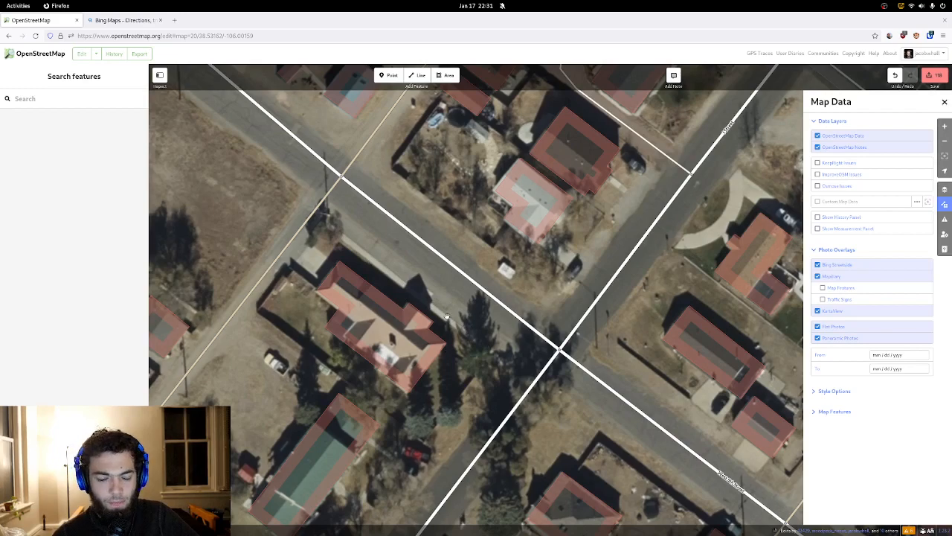
left_click_drag(353, 246, 387, 369)
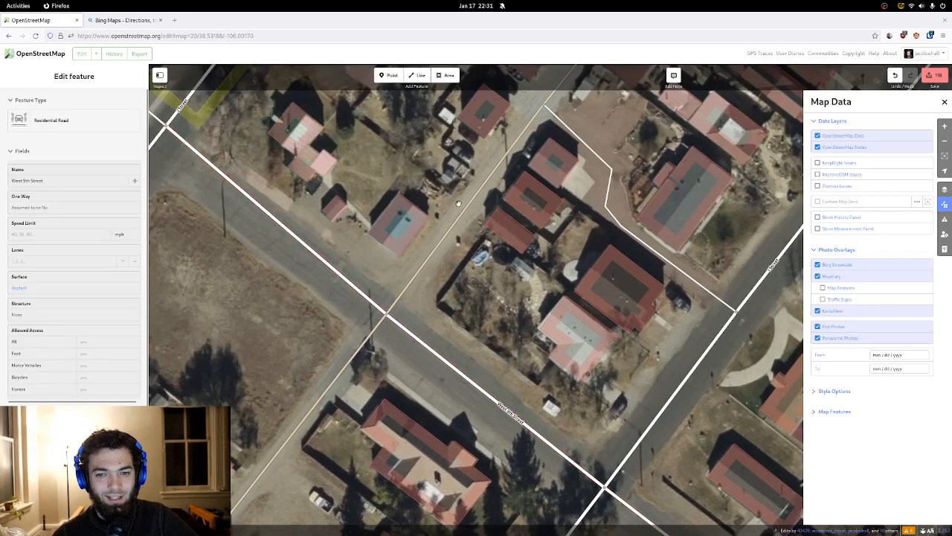
- Survey the pavement along J Street to West 8th Street and beside the elementary school grounds toward H Street
left_click_drag(401, 182, 546, 286)
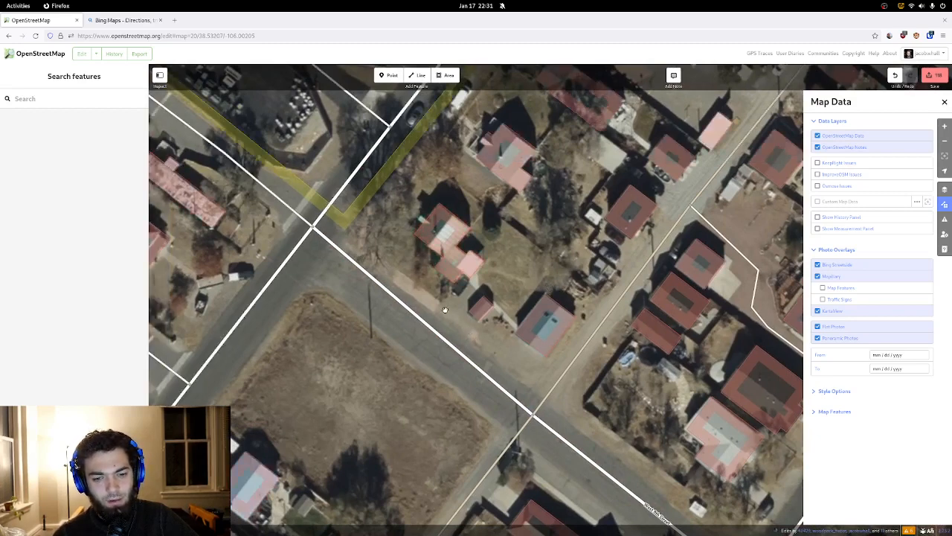
left_click_drag(457, 328, 476, 432)
left_click_drag(526, 233, 425, 417)
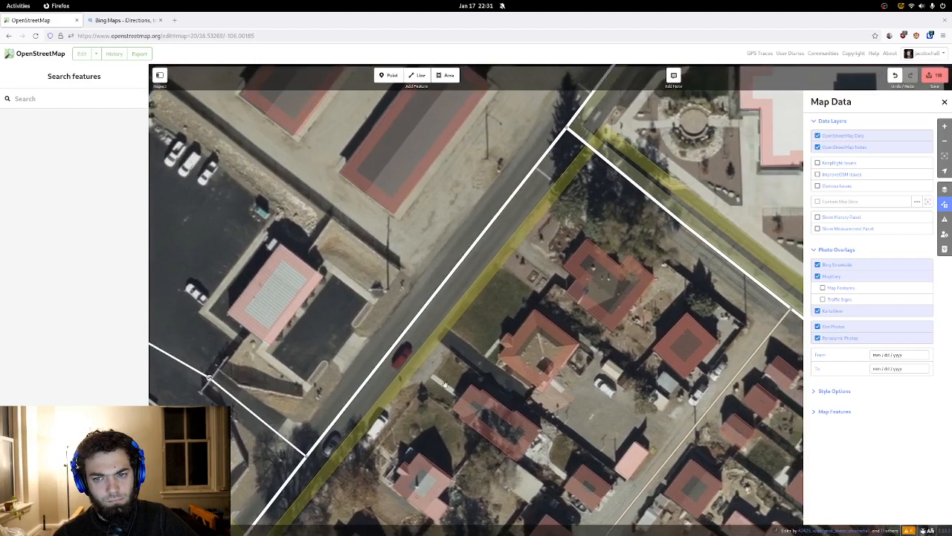
left_click_drag(537, 291, 296, 375)
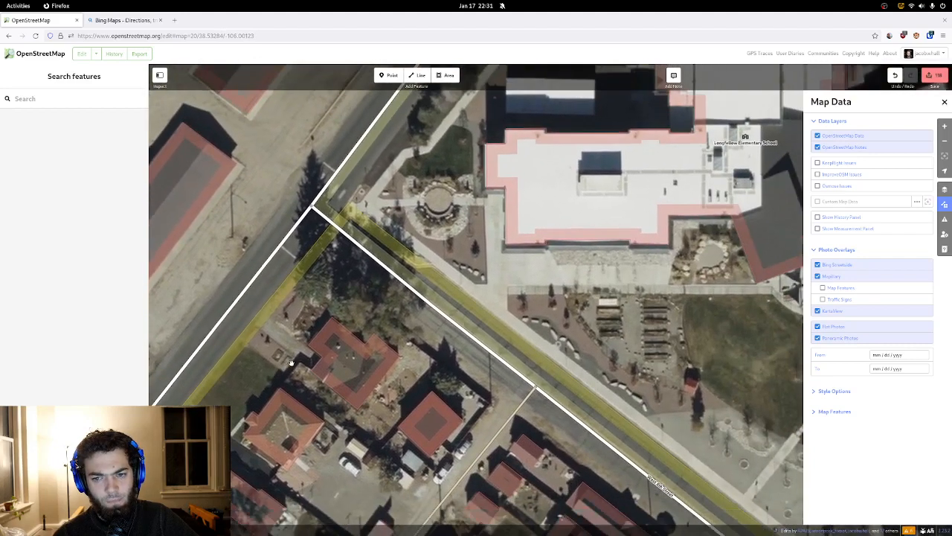
left_click_drag(596, 322, 374, 170)
left_click_drag(537, 315, 316, 149)
left_click_drag(469, 286, 357, 166)
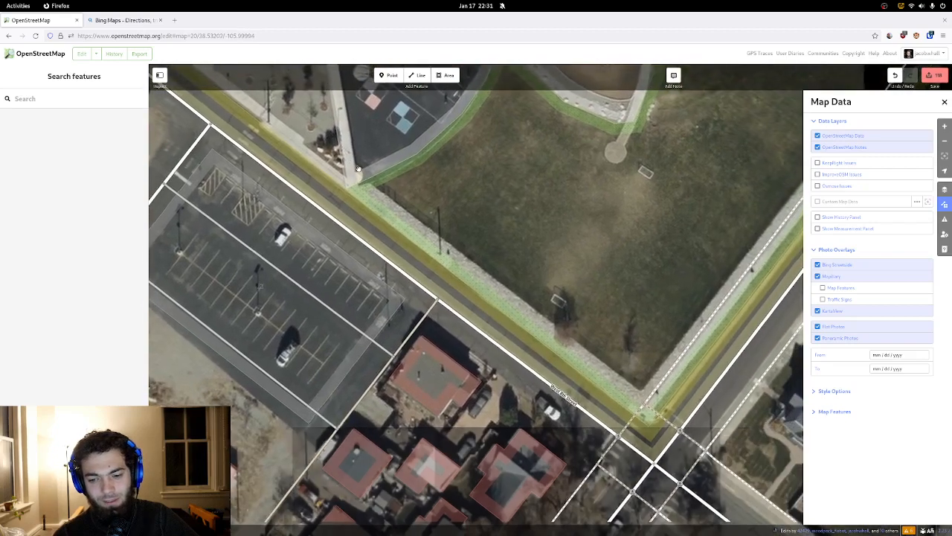
left_click_drag(416, 206, 566, 291)
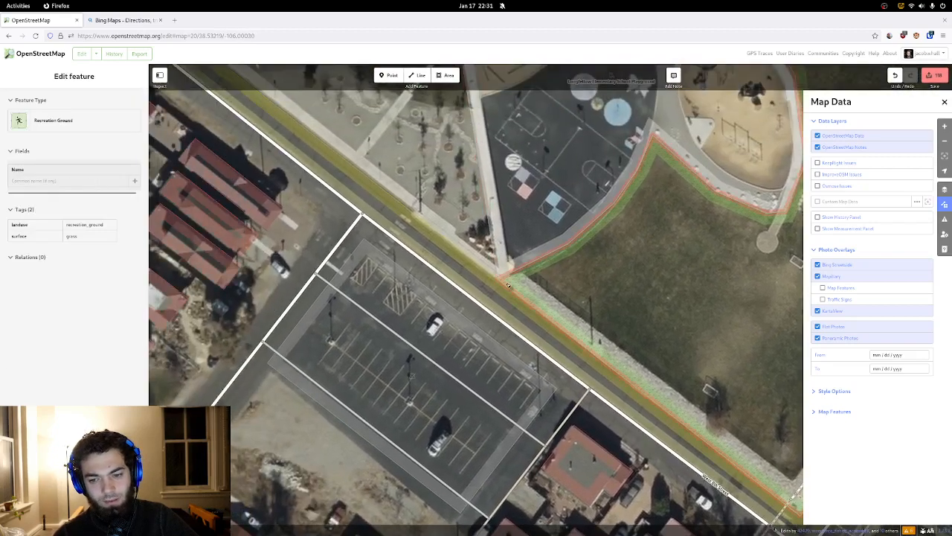
left_click_drag(502, 293, 398, 190)
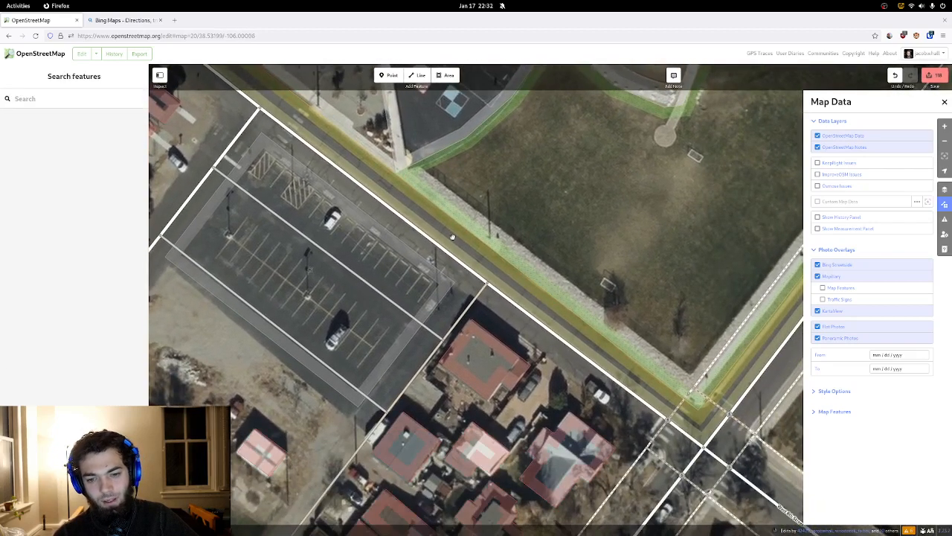
left_click_drag(479, 234, 455, 328)
- Draw a line on the pavement along West 8th Street's northeast side, from beside the recreation ground northwest to the J Street corner
scroll(498, 275, "up", 3)
left_click(496, 284)
scroll(473, 322, "up", 3)
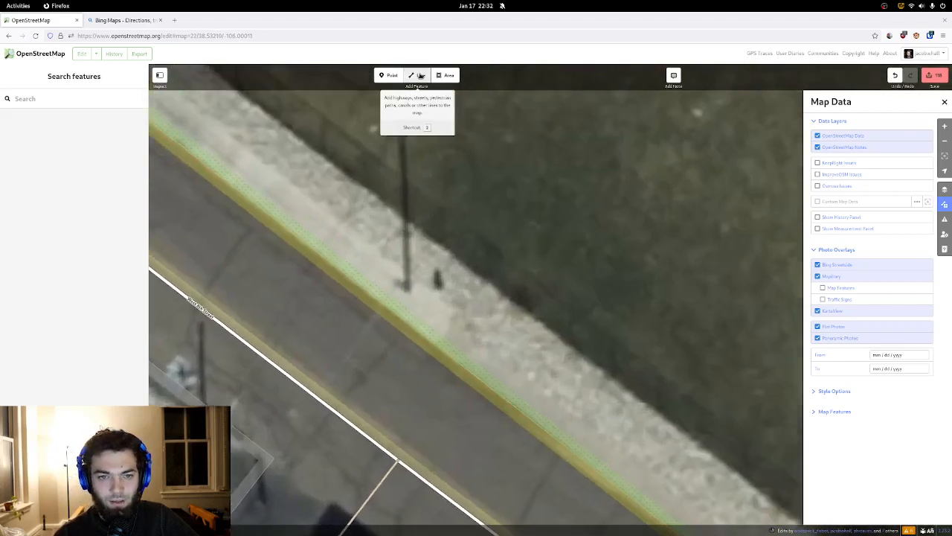
left_click(418, 75)
scroll(442, 322, "down", 3)
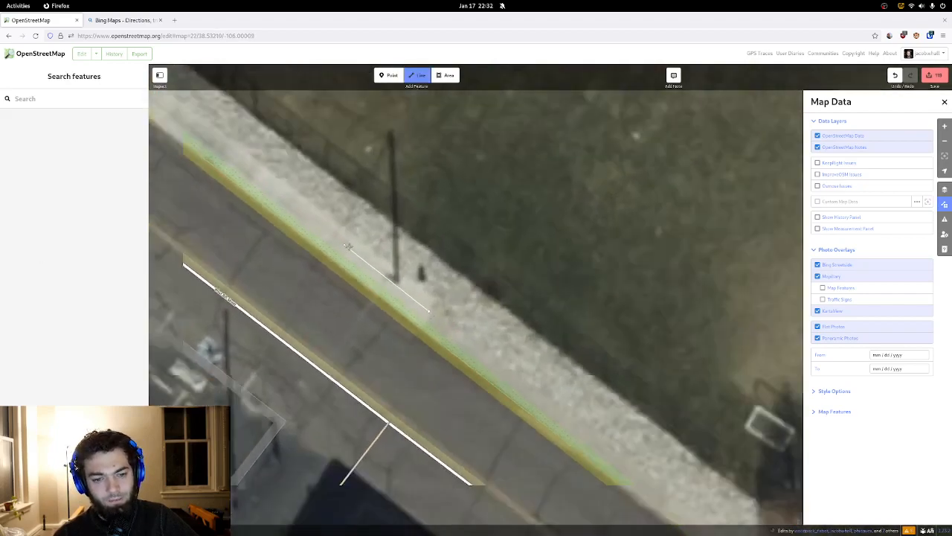
left_click_drag(442, 323, 393, 282)
left_click_drag(246, 174, 509, 420)
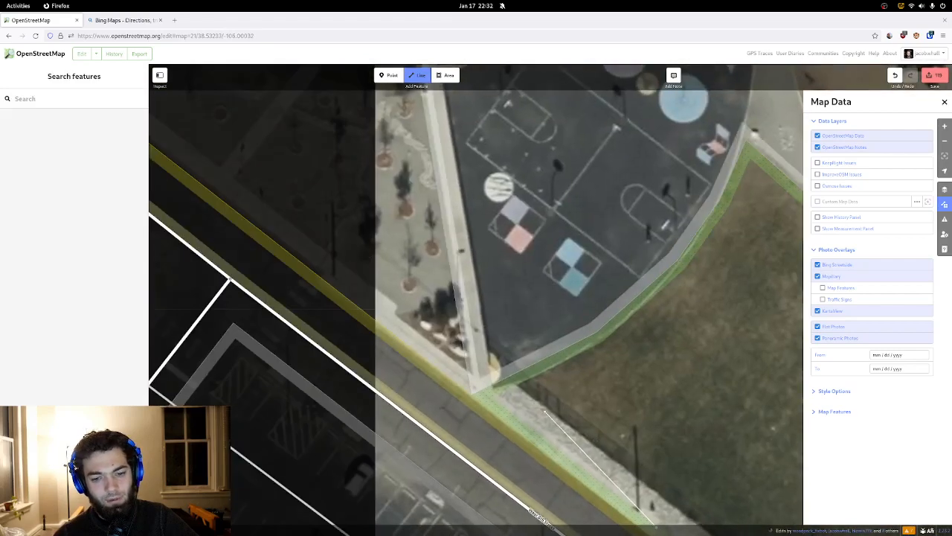
left_click_drag(314, 202, 525, 320)
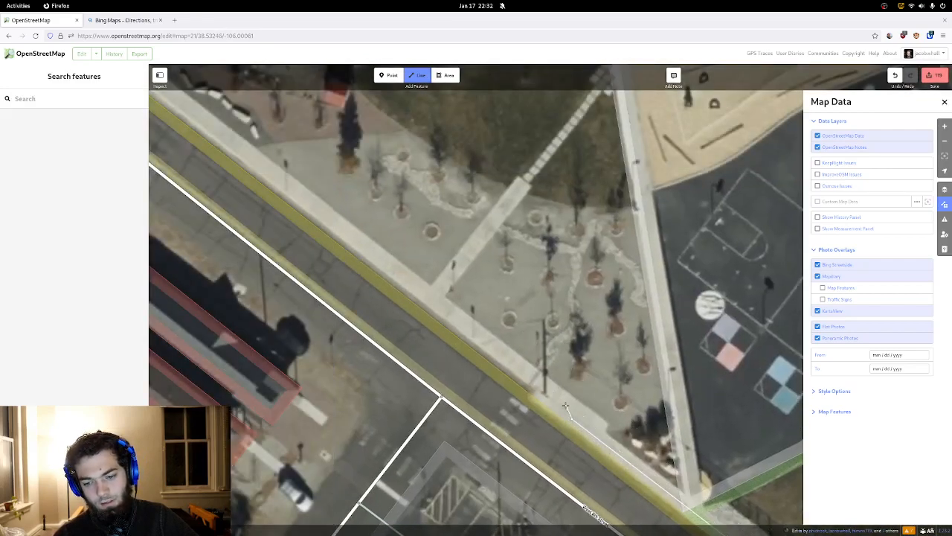
left_click(561, 397)
left_click_drag(385, 249, 569, 363)
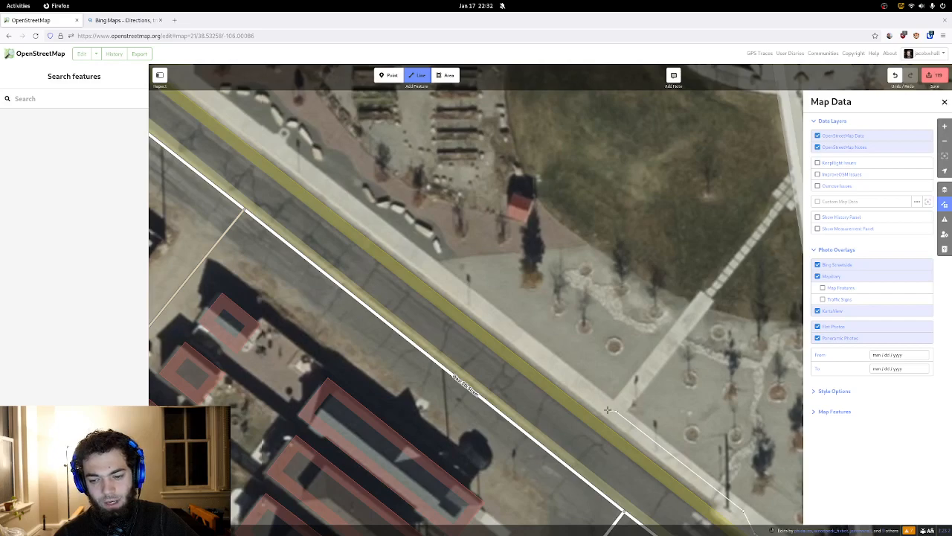
left_click_drag(447, 263, 709, 436)
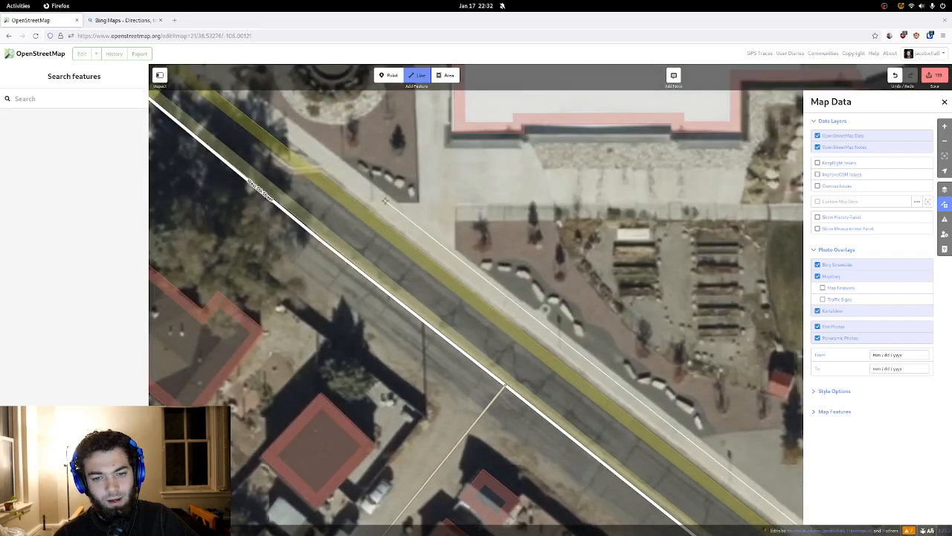
left_click_drag(388, 204, 465, 266)
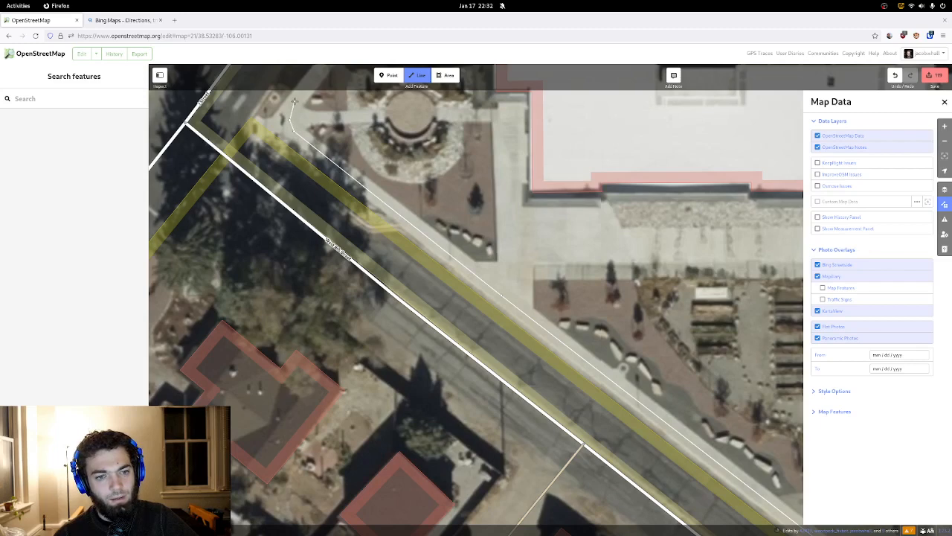
- Continue the line around the corner and along the school's path beside J Street northeast to West 7th Street
left_click(294, 101)
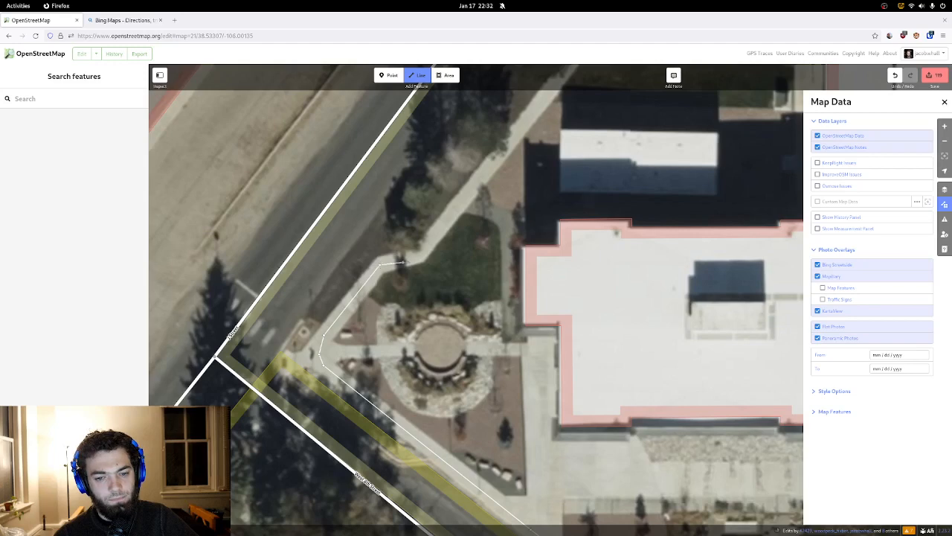
left_click_drag(462, 206, 317, 369)
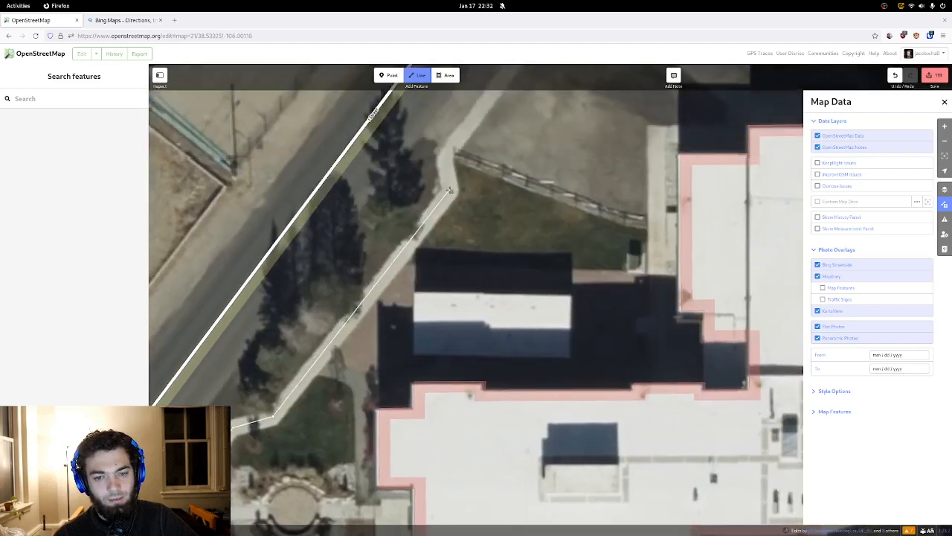
left_click(445, 158)
left_click_drag(445, 158, 350, 375)
left_click_drag(519, 145, 392, 347)
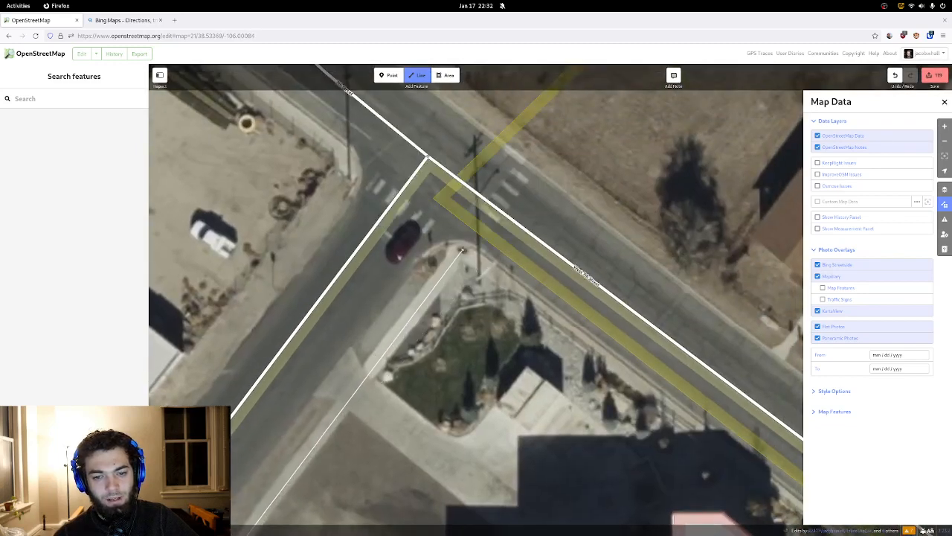
- Extend the line along West 7th Street's southwest side and into the pavement beside the school driveway opposite I Street
left_click_drag(631, 393, 437, 273)
left_click_drag(677, 432, 431, 243)
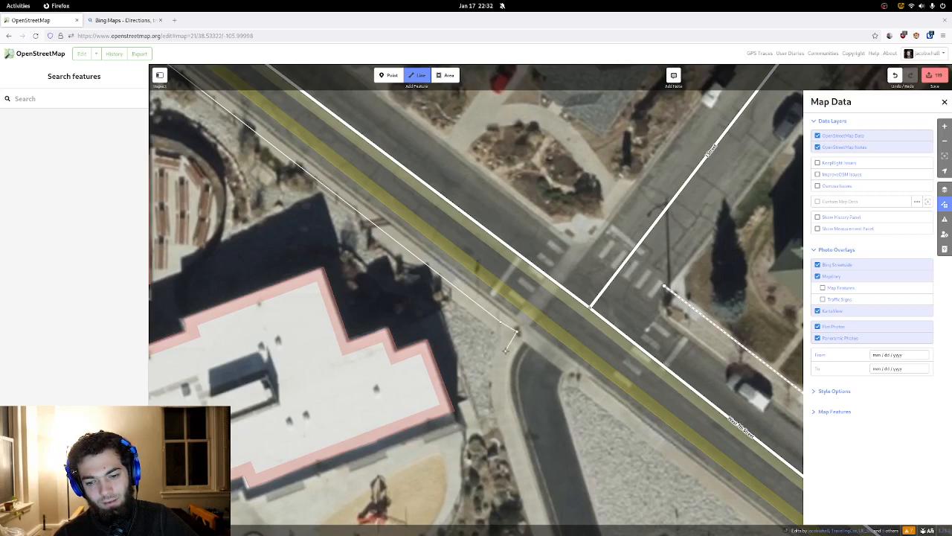
mouse_move(506, 365)
left_mouse_down()
mouse_move(497, 336)
mouse_move(409, 291)
left_mouse_up()
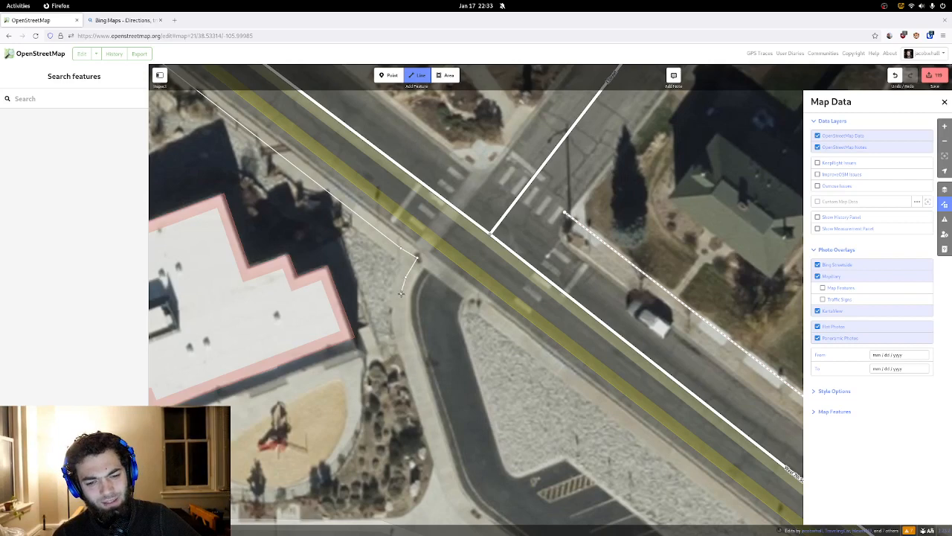
left_click(407, 343)
left_click_drag(432, 425, 359, 336)
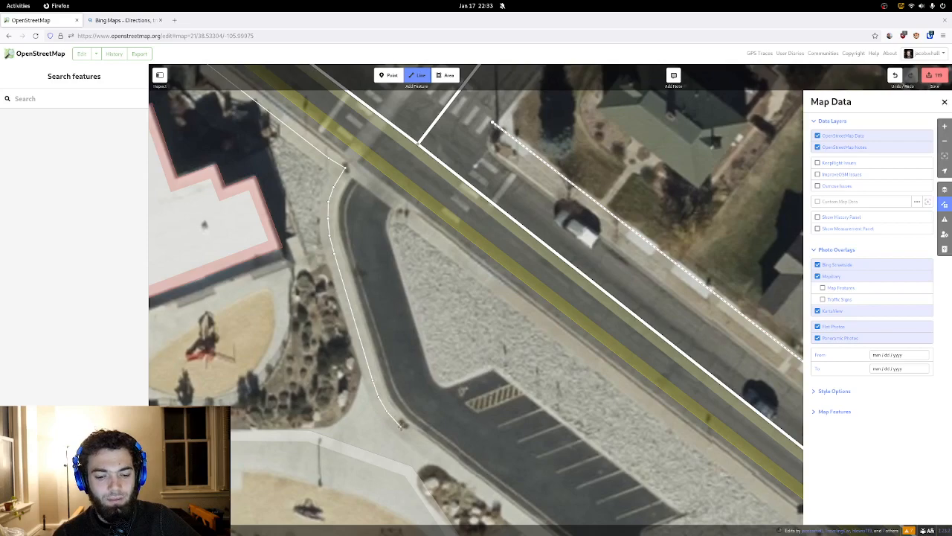
- Follow the pavement around the school parking lot's southwest edge with the line and end it near the lot's southeastern exit
left_click_drag(427, 445, 338, 378)
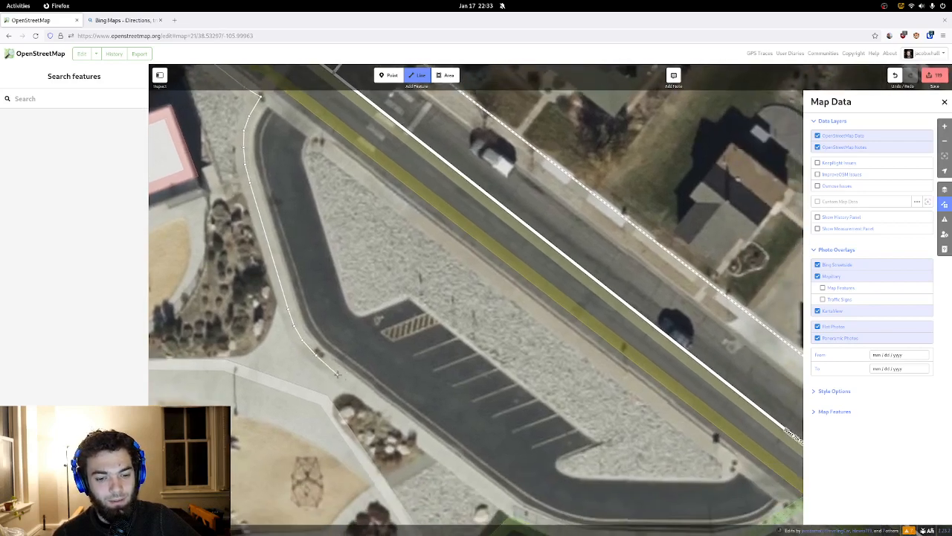
mouse_move(398, 446)
left_mouse_down()
mouse_move(361, 380)
mouse_move(304, 318)
left_mouse_up()
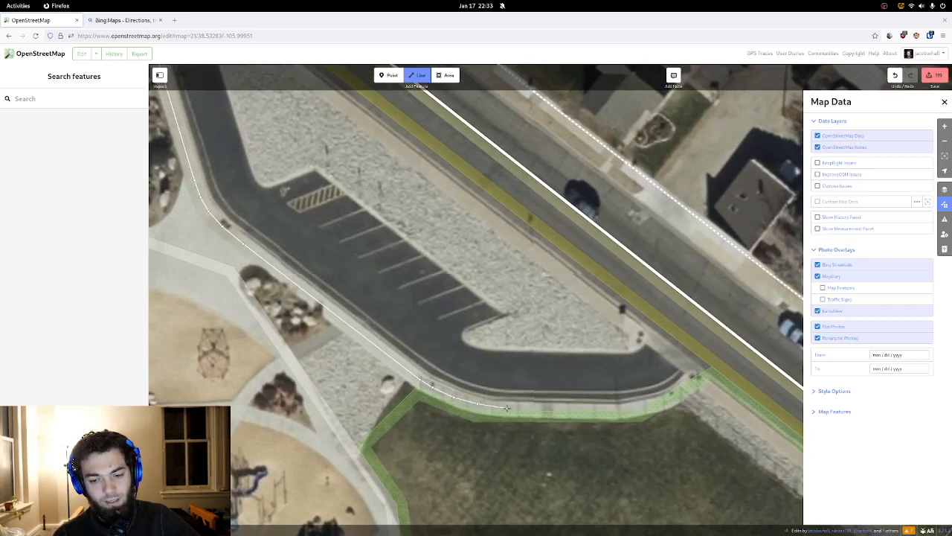
left_click_drag(505, 408, 371, 381)
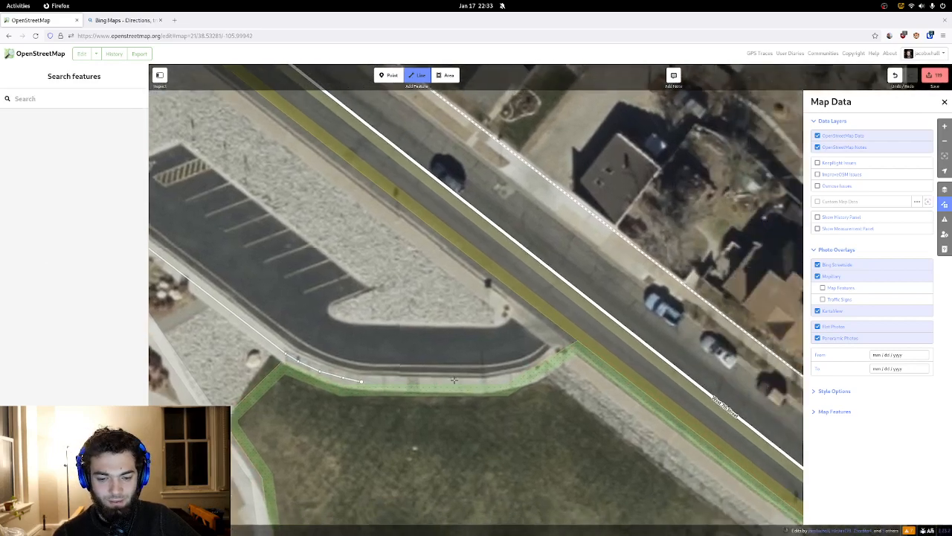
left_click_drag(454, 380, 387, 378)
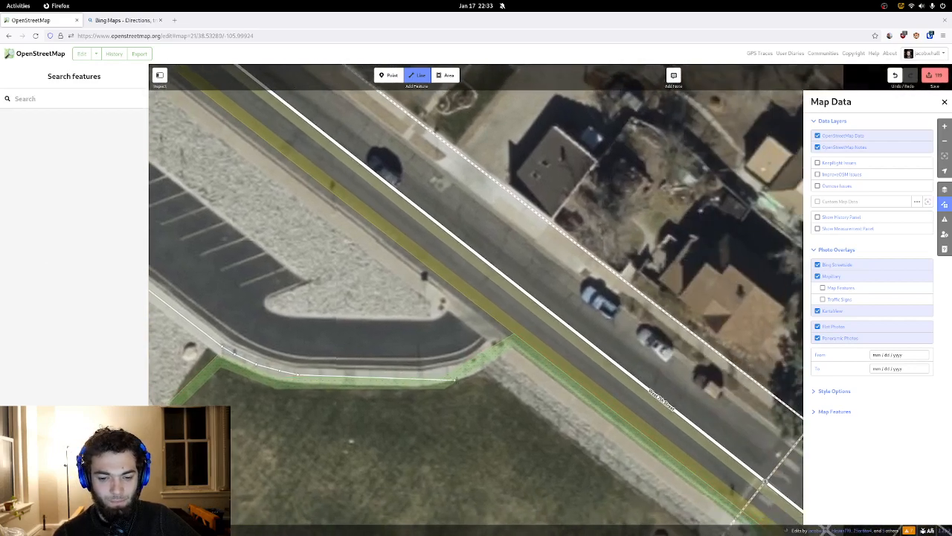
scroll(453, 381, "up", 3)
left_click(385, 374)
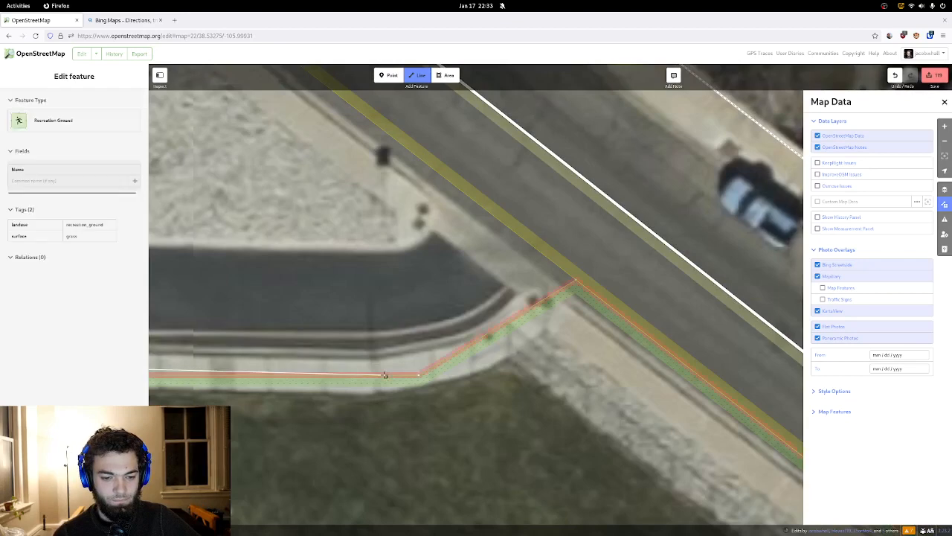
scroll(381, 374, "up", 3)
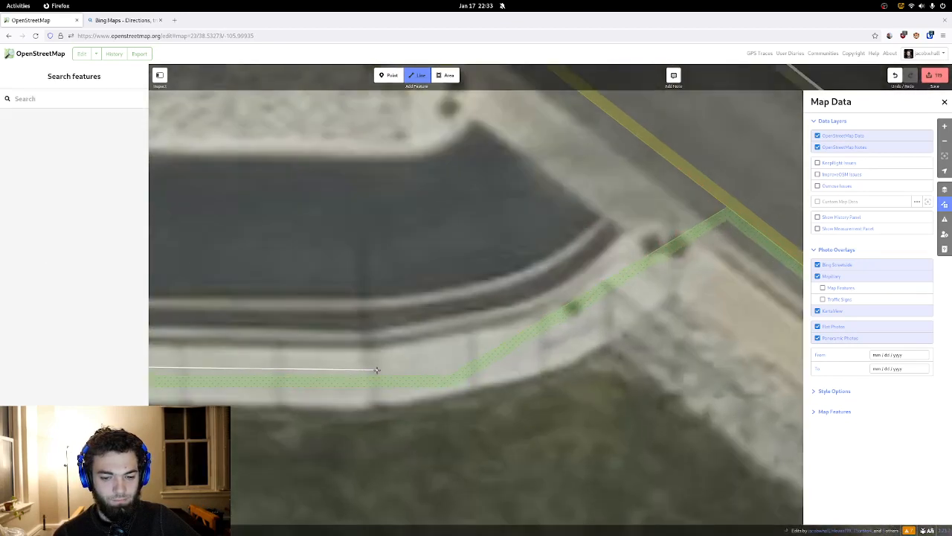
double_click(378, 369)
- Reshape the recreation ground's northern outline to follow the curved pavement beside the school parking lot
scroll(380, 376, "down", 3)
left_click_drag(423, 365, 602, 256)
left_click_drag(527, 308, 573, 299)
scroll(572, 299, "down", 2)
scroll(573, 299, "down", 1)
left_click_drag(427, 348, 498, 330)
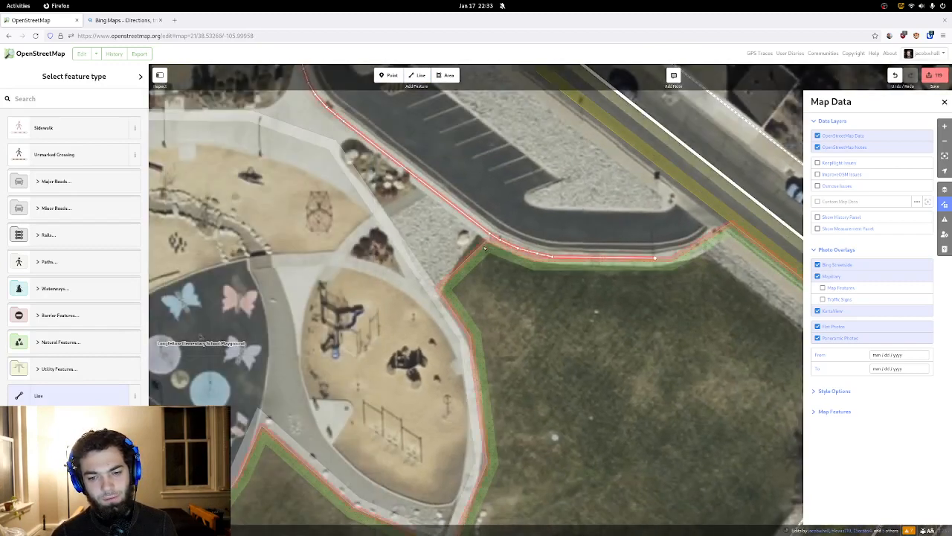
left_click(485, 243)
left_click_drag(483, 241, 480, 238)
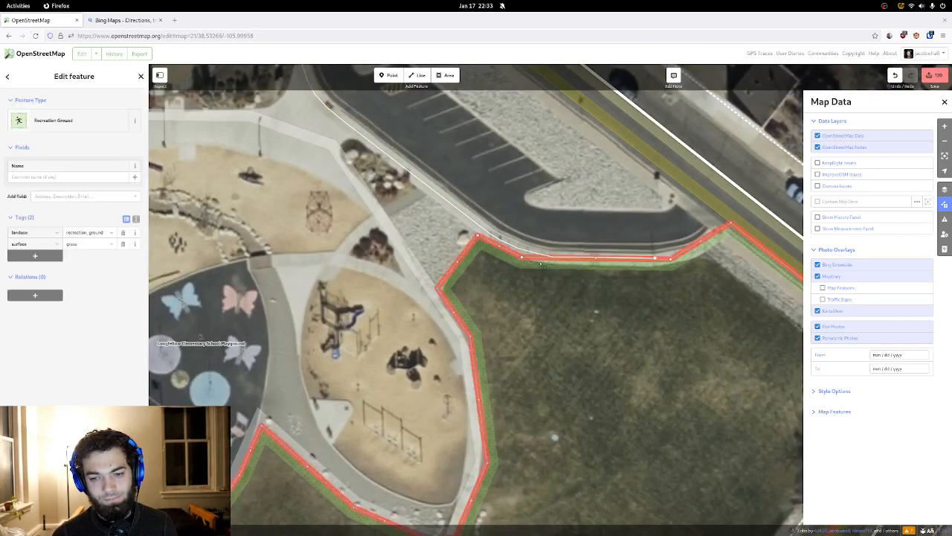
left_click_drag(552, 271, 551, 264)
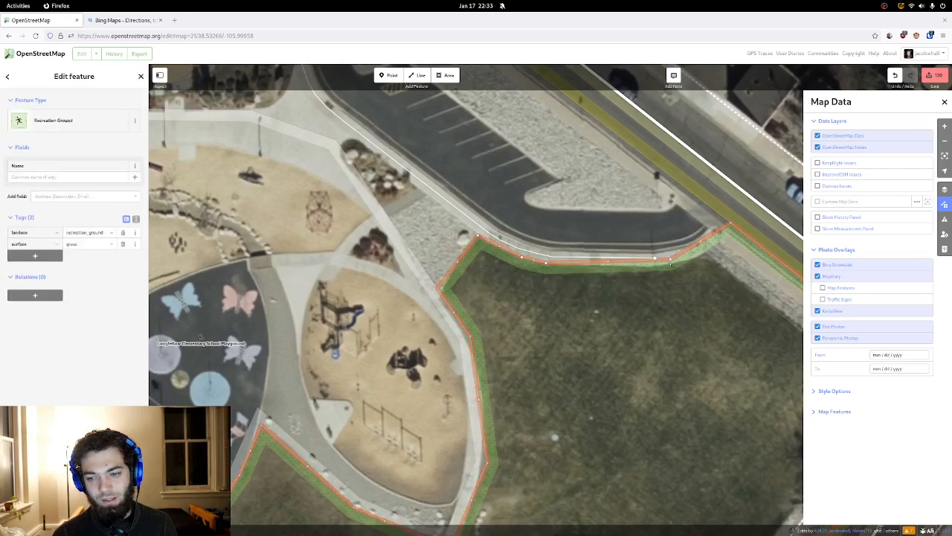
left_click_drag(703, 243, 479, 301)
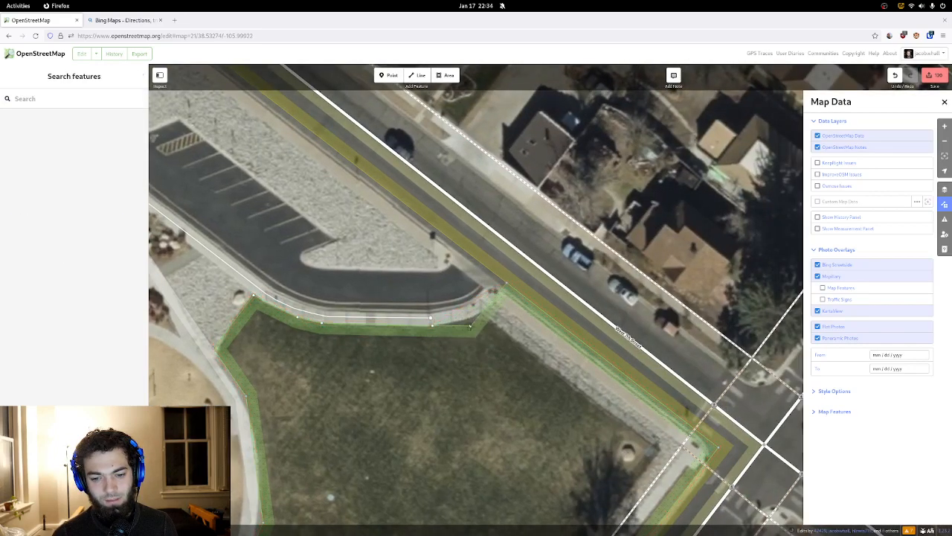
left_click(485, 312)
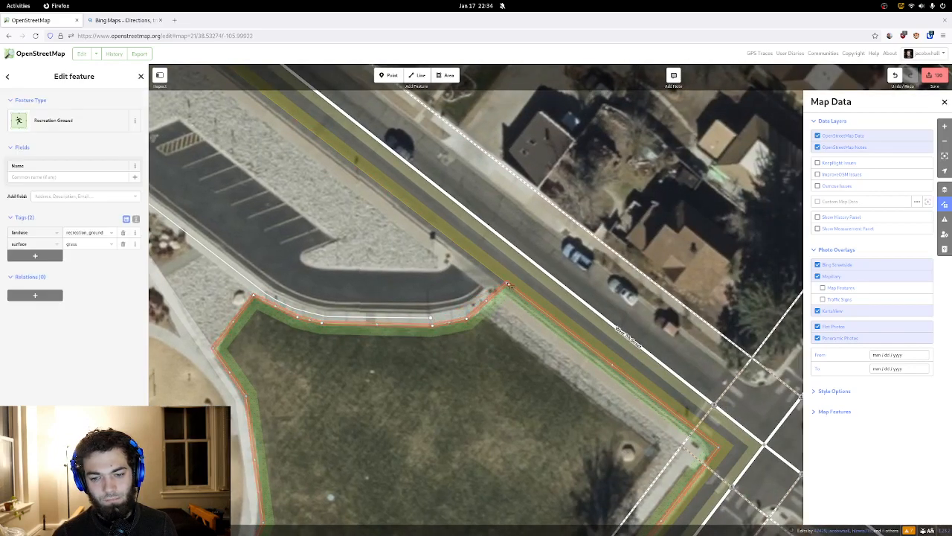
- Try to pull the recreation ground's corner at the parking lot exit away from West 7th Street, and undo the move
right_click(508, 285)
left_click(516, 297)
left_click(497, 299)
left_click_drag(508, 285, 472, 281)
key("ctrl+z")
- Disconnect the recreation ground's corner at the parking lot exit from the residential area and move the two vertices apart
left_click(508, 284)
key("d")
left_click(511, 287)
left_click(478, 265)
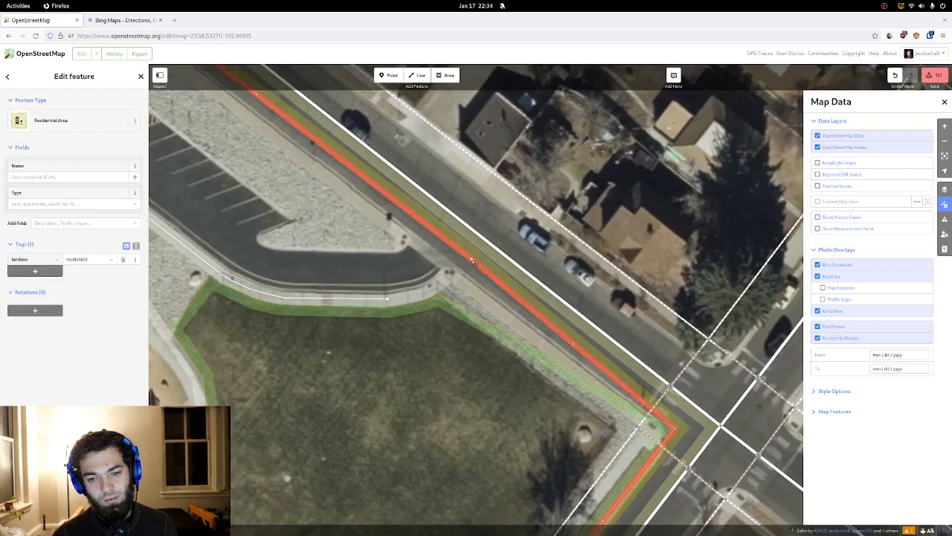
left_click(469, 265)
left_click(464, 273)
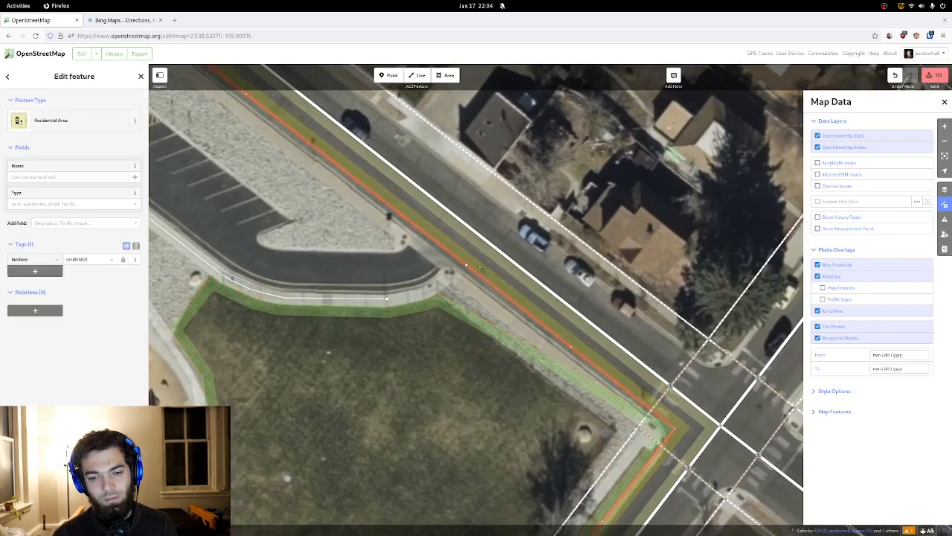
- Disconnect the recreation ground's corner at West 7th Street and H Street from the residential area boundary
left_click_drag(539, 340, 497, 265)
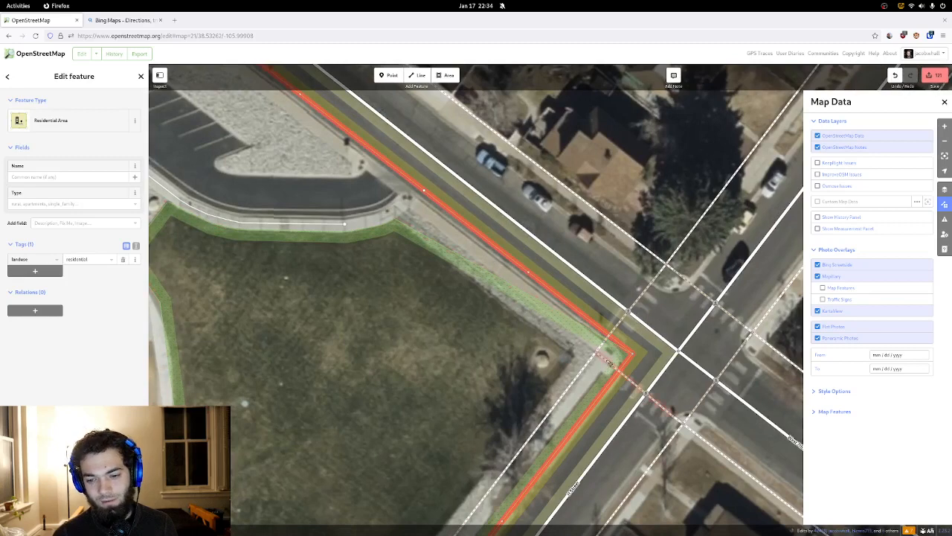
left_click_drag(608, 362, 532, 293)
left_click(532, 293)
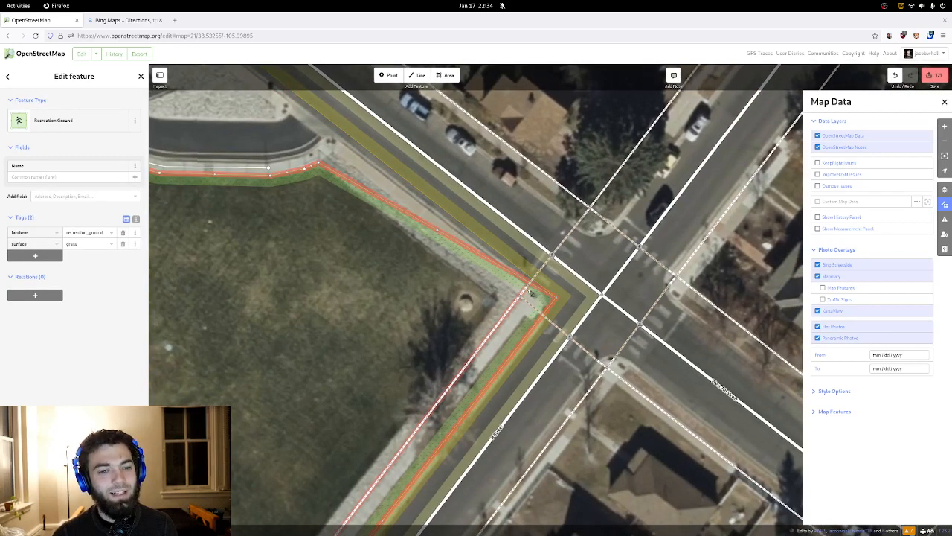
right_click(556, 298)
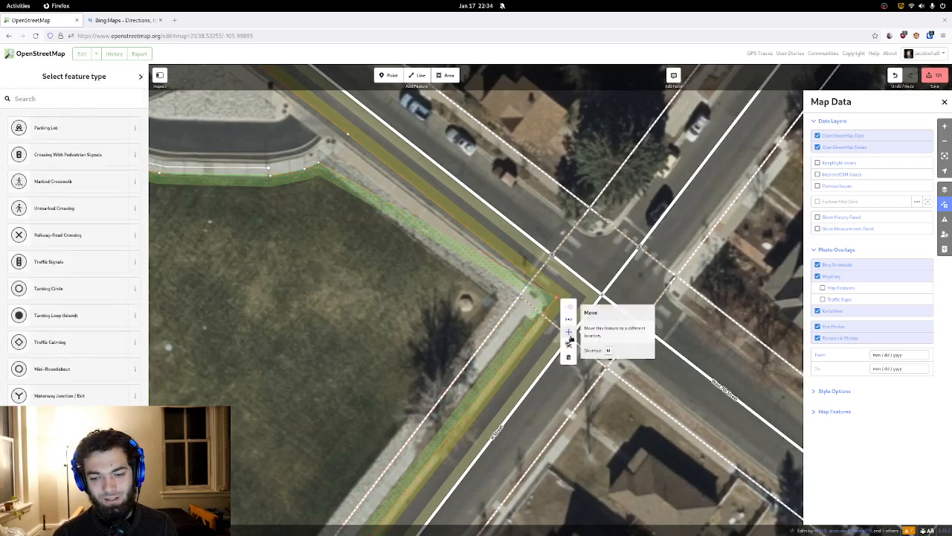
left_click(570, 321)
- Disconnect the recreation ground's corner at West 8th Street and H Street from the residential area boundary
left_click_drag(557, 298, 715, 72)
left_click_drag(455, 279, 449, 122)
left_click_drag(361, 229, 396, 102)
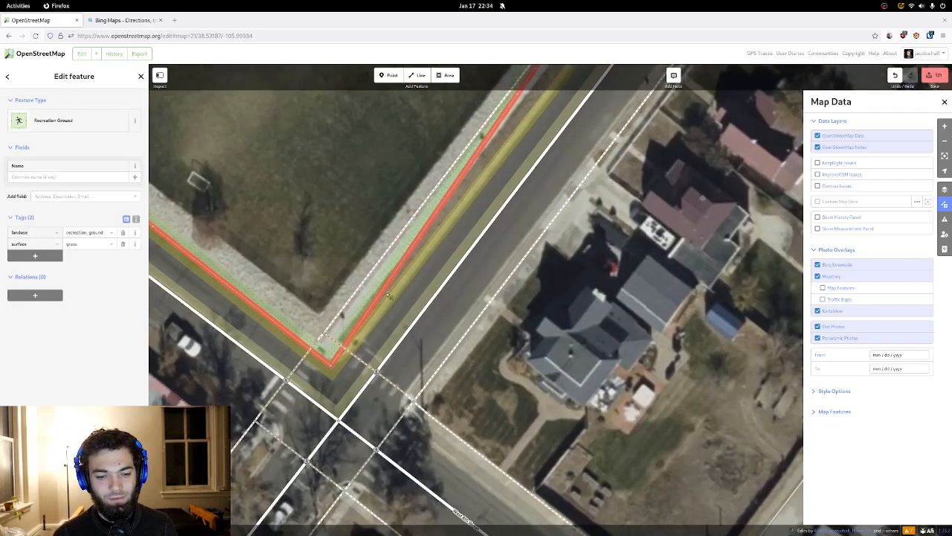
left_click(332, 366)
right_click(332, 366)
left_click(340, 386)
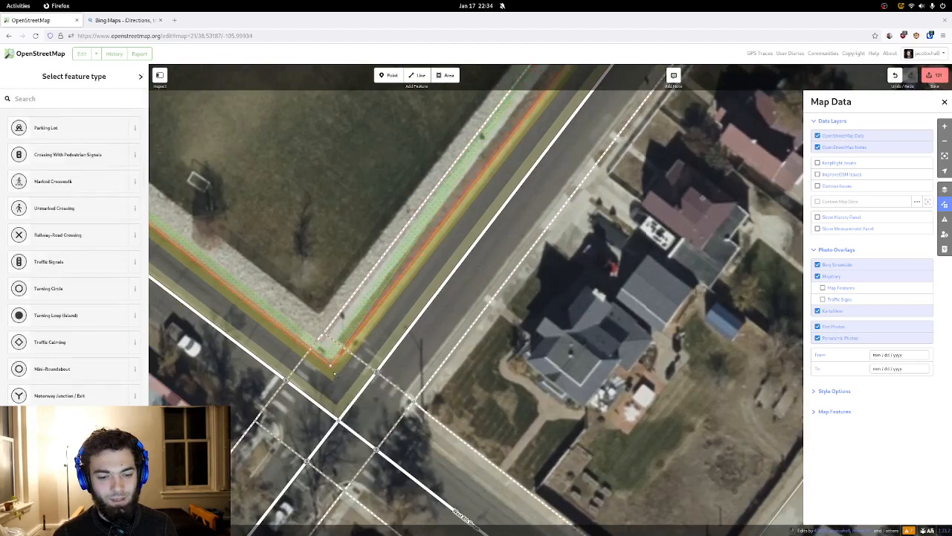
- Move the recreation ground's corner near the street intersection inward to the corner of the grass
left_click_drag(332, 365, 320, 313)
left_click(331, 366)
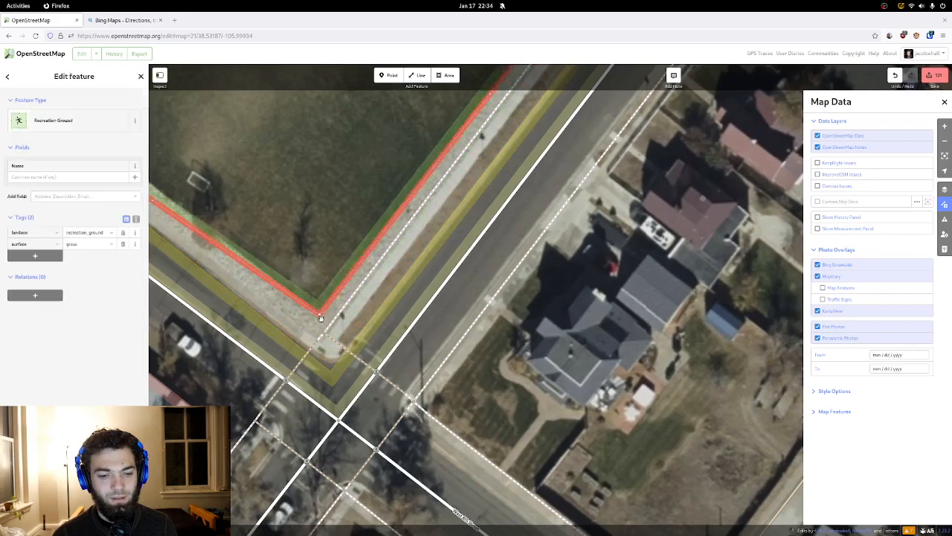
key("Escape")
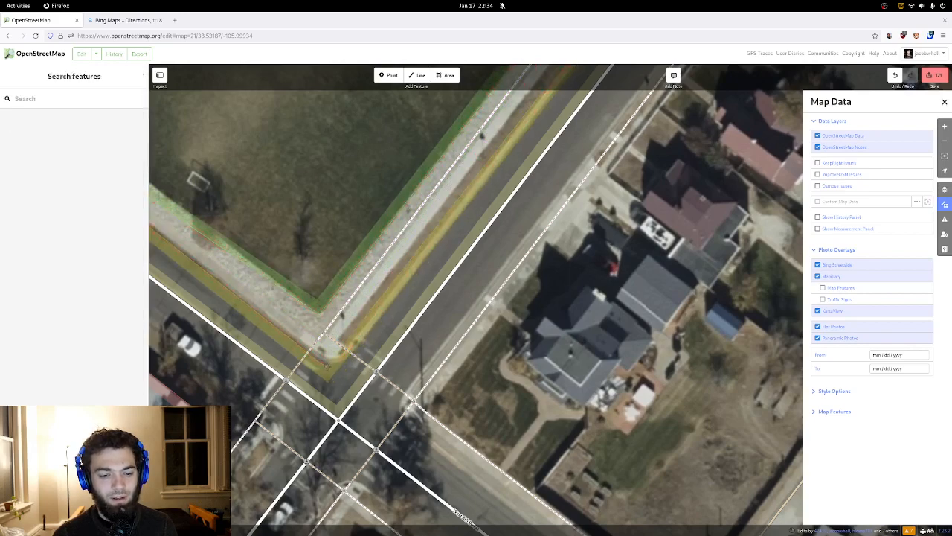
- Disconnect the residential area's boundary from the playground and field corner along the street, and shift its vertex toward the road
left_click(328, 365)
scroll(286, 271, "down", 3)
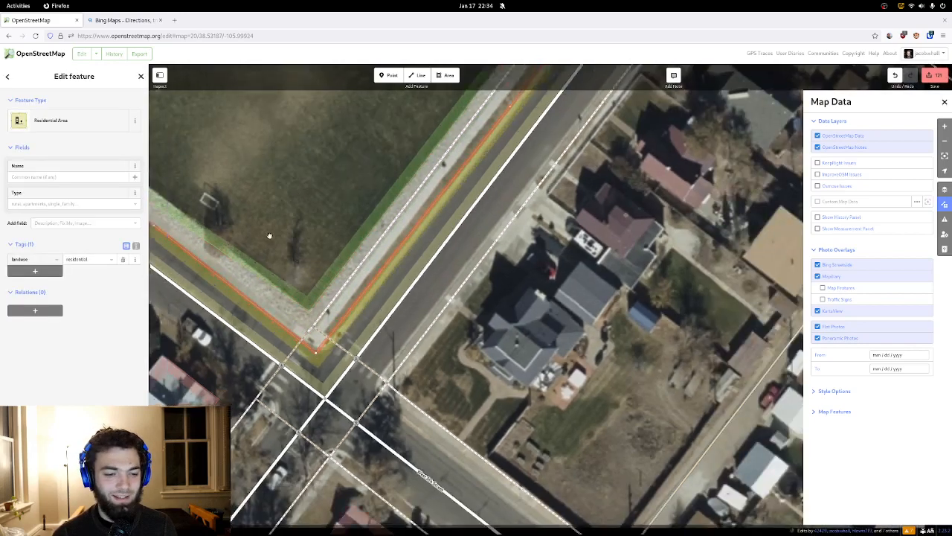
left_click_drag(270, 235, 521, 328)
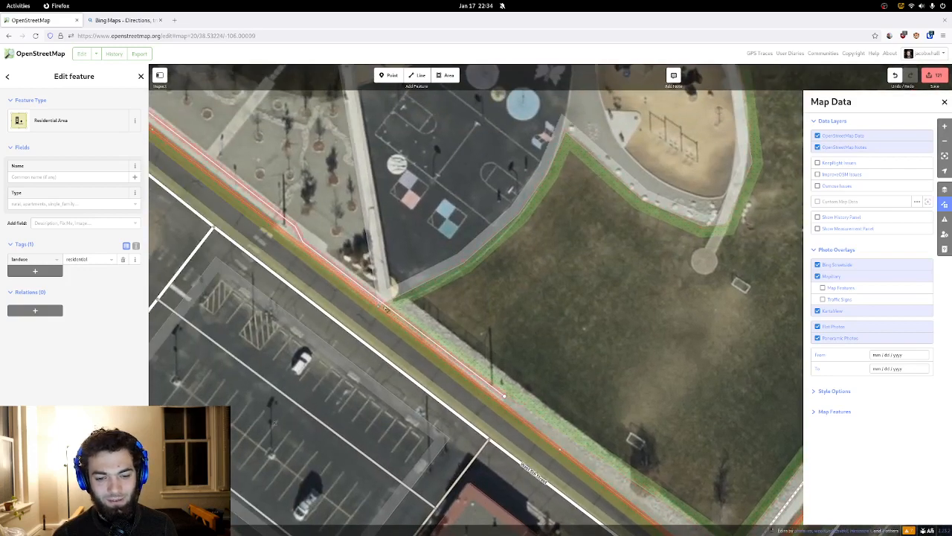
right_click(377, 307)
left_click(387, 325)
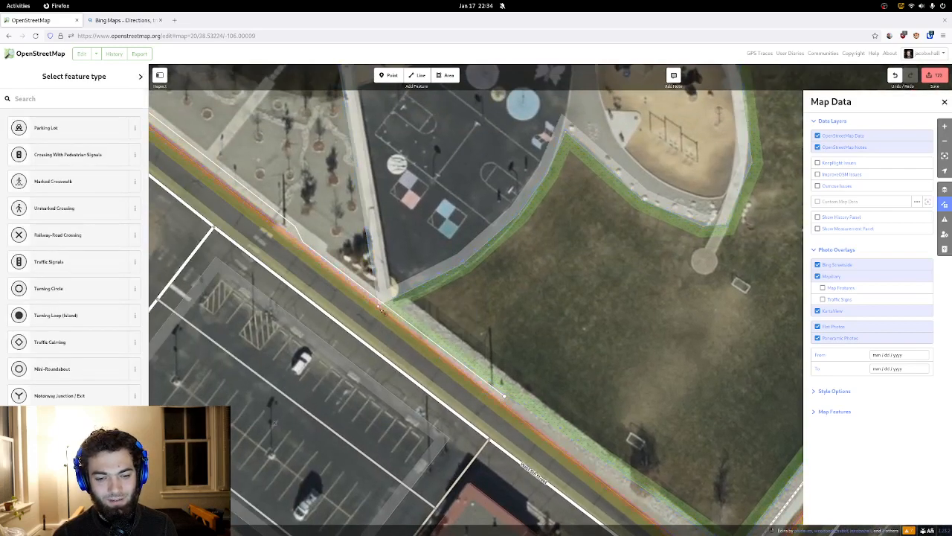
key("Escape")
- Move the recreation ground's street-side corner beside the playground onto the edge of the grass
left_click(390, 313)
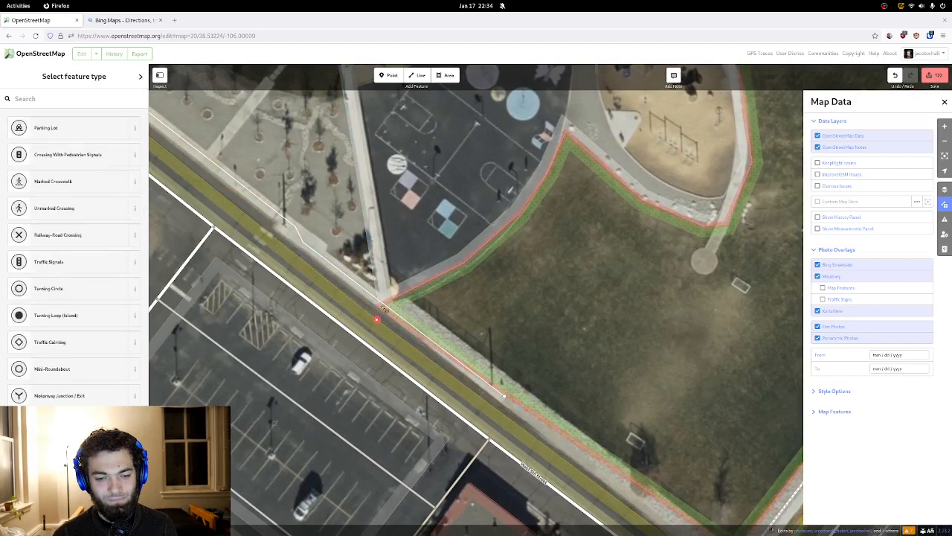
key("Escape")
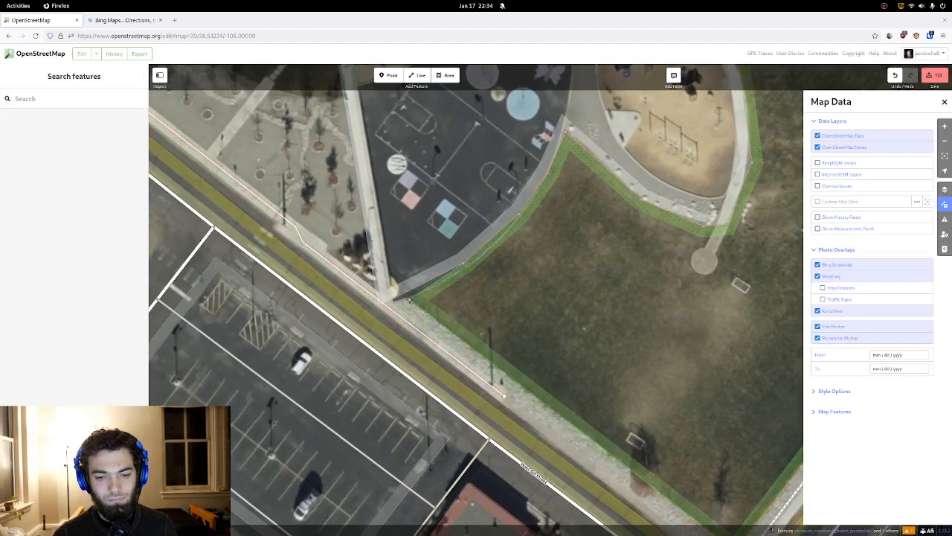
left_click(378, 320)
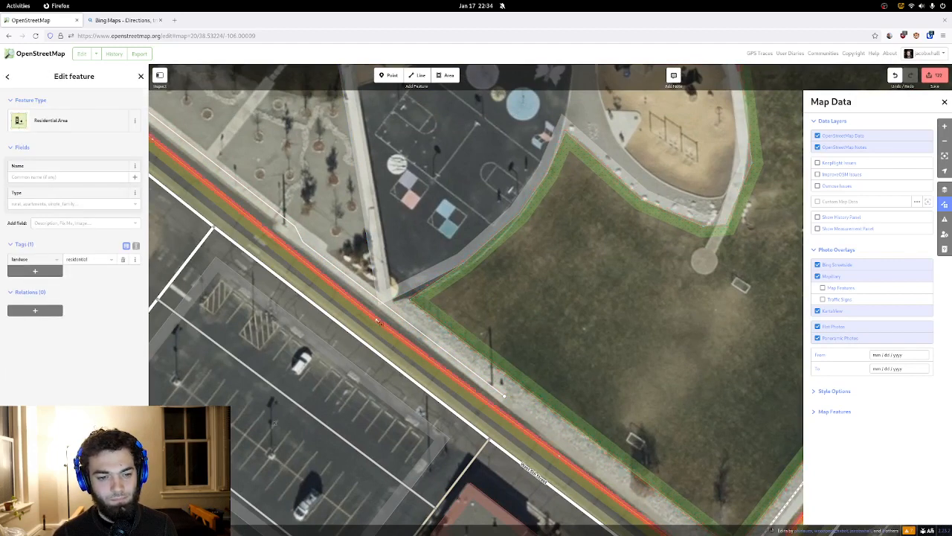
key("Escape")
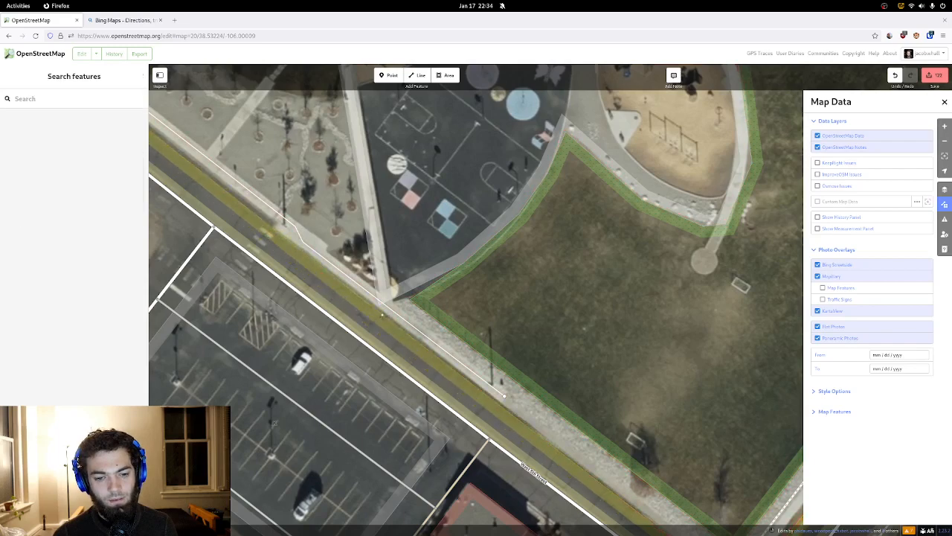
- Straighten the residential area's street-side boundary at the detached vertex and check its outline around the block
left_click(383, 314)
scroll(408, 321, "down", 3)
left_click_drag(461, 300, 481, 197)
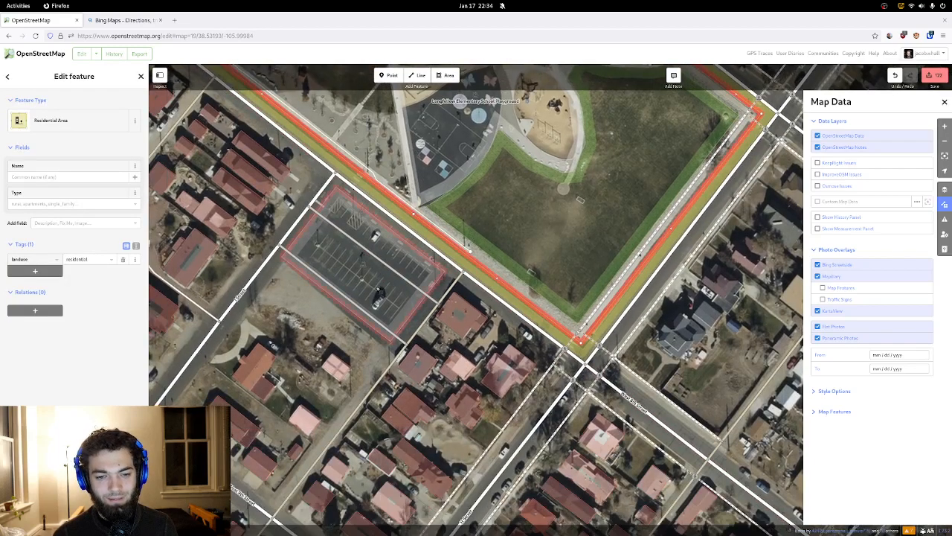
scroll(428, 287, "up", 5)
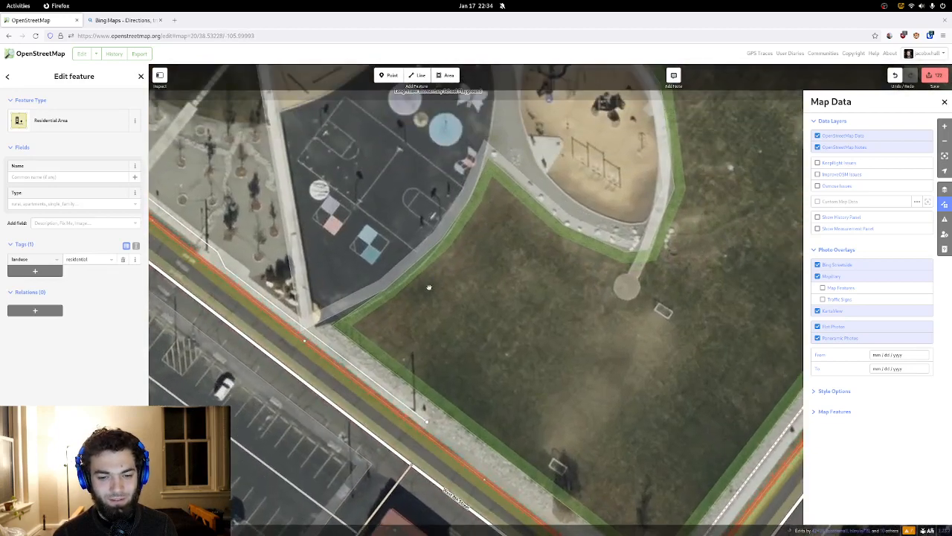
- Disconnect the vertex shared by the recreation ground and the playground's curved edge, and move the field's vertex to the grass edge
left_click_drag(429, 287, 390, 345)
right_click(349, 347)
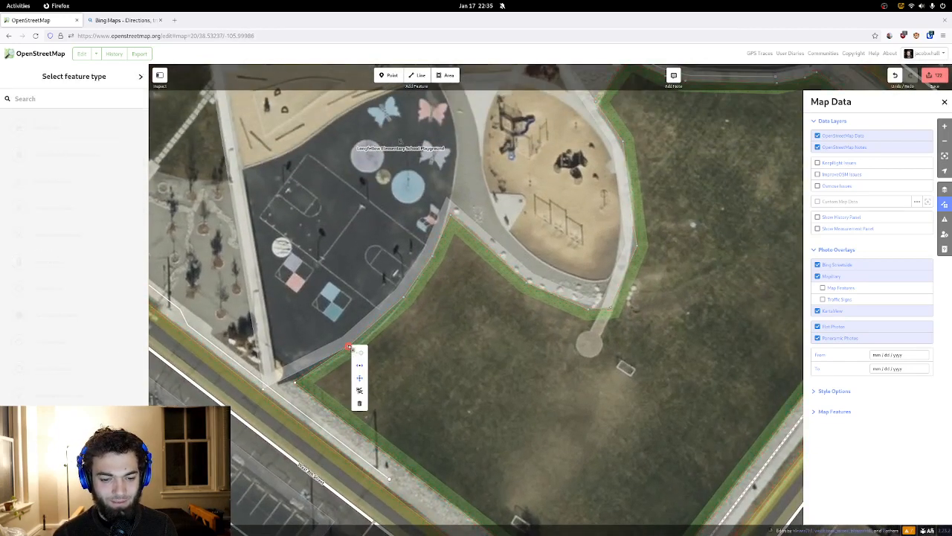
left_click(359, 365)
mouse_move(349, 346)
left_mouse_down()
mouse_move(343, 339)
mouse_move(356, 356)
left_mouse_up()
left_click(351, 352)
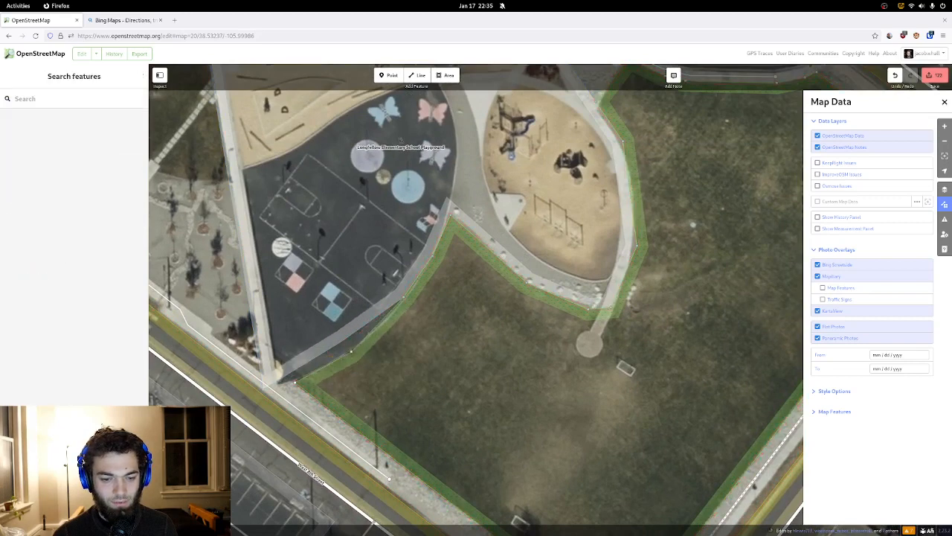
- Move the pointed street-side corner of the Longfellow Elementary School Playground onto the recreation ground's adjacent corner
left_click(347, 344)
left_click(345, 341)
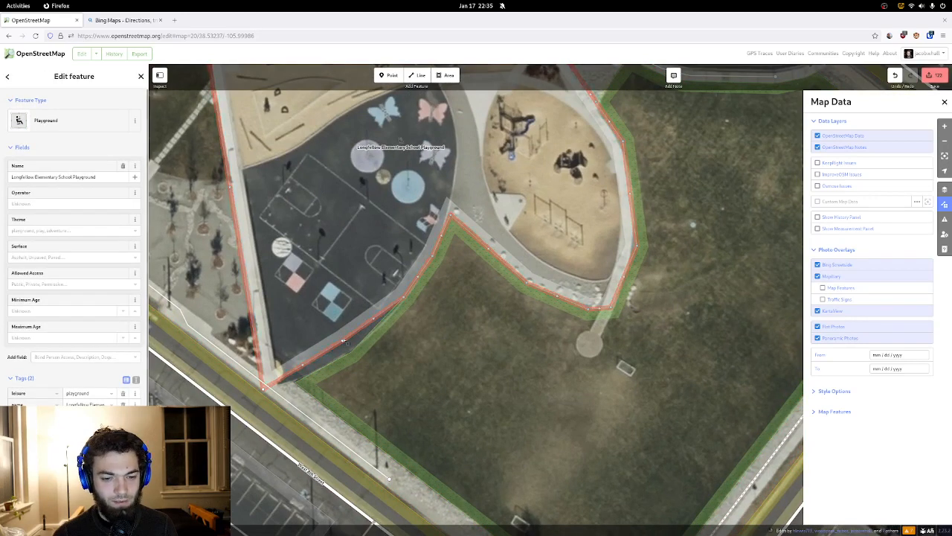
left_click_drag(346, 341, 344, 373)
left_click_drag(447, 395, 438, 333)
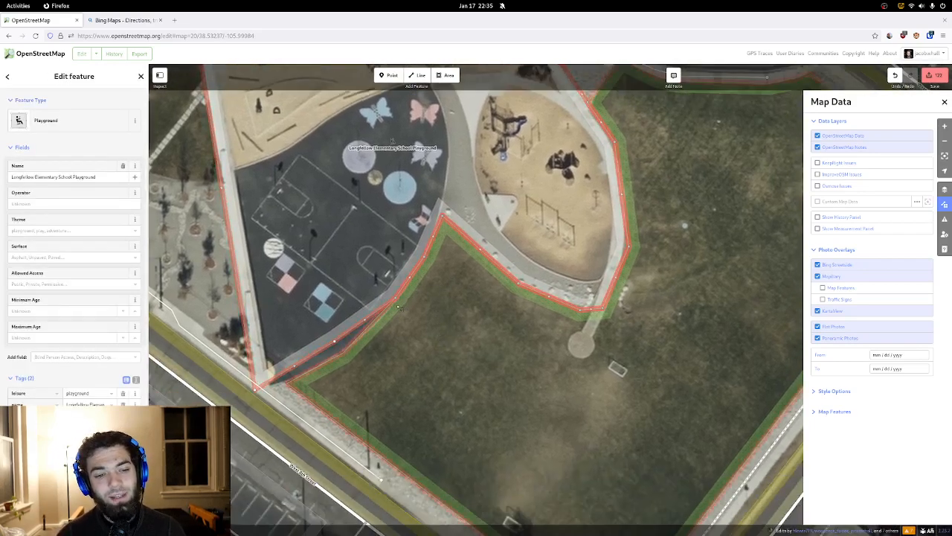
left_click_drag(349, 259, 313, 284)
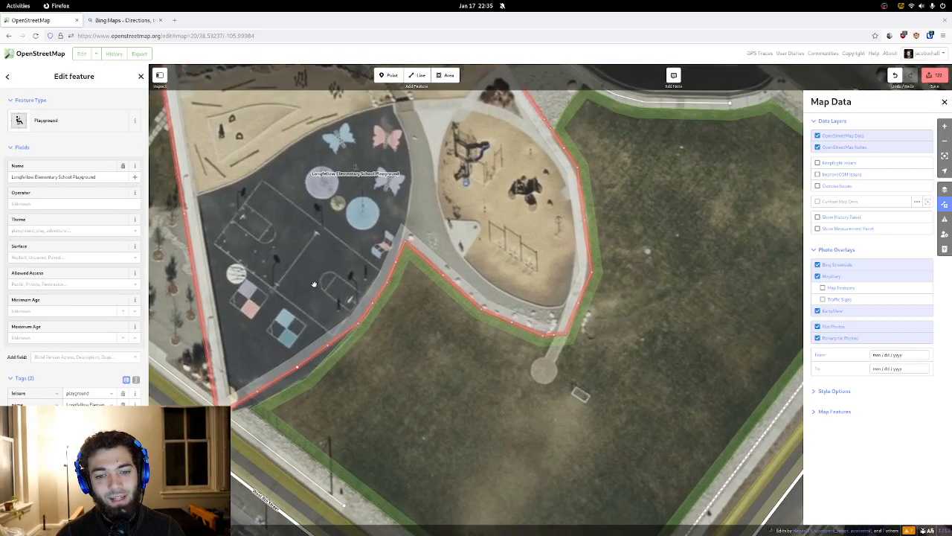
left_click_drag(332, 382, 415, 279)
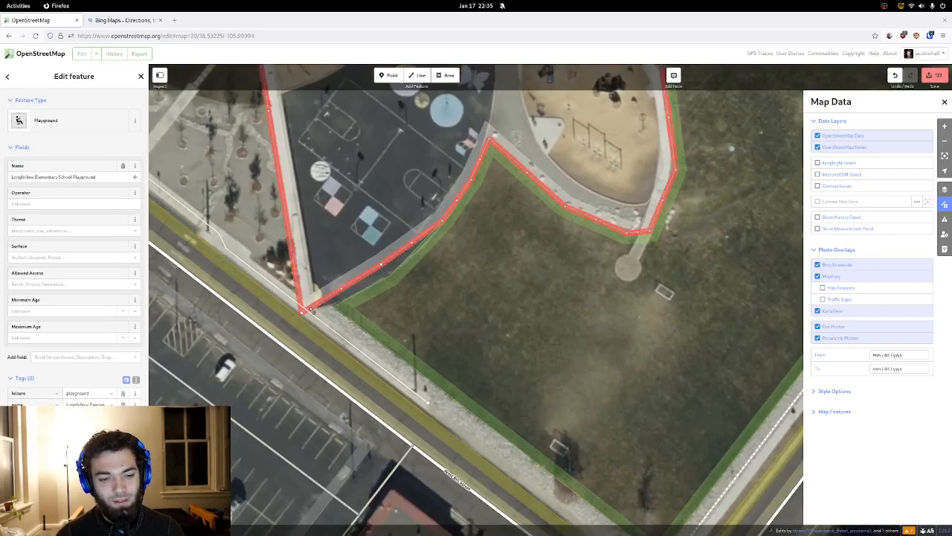
left_click_drag(302, 311, 334, 303)
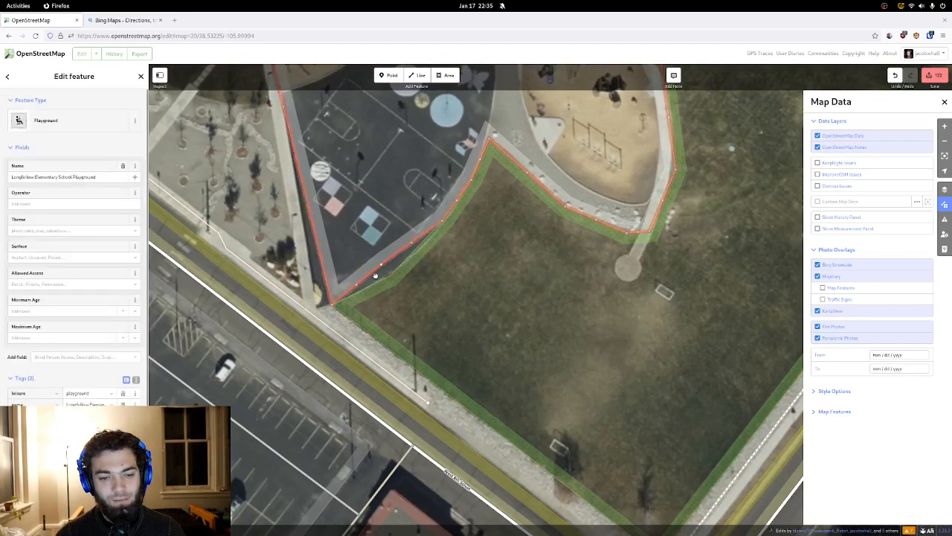
- Fit the playground's edge beside the basketball court to the recreation ground's curved boundary
left_click_drag(383, 266, 399, 287)
left_click_drag(449, 239, 445, 246)
left_click_drag(482, 195, 500, 149)
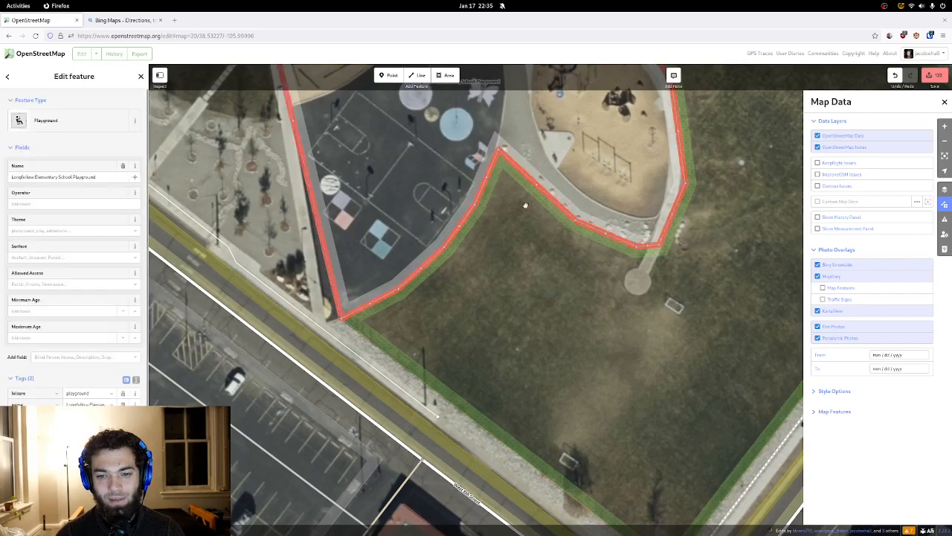
left_click_drag(535, 238, 359, 234)
left_click_drag(501, 235, 446, 234)
left_click(412, 312)
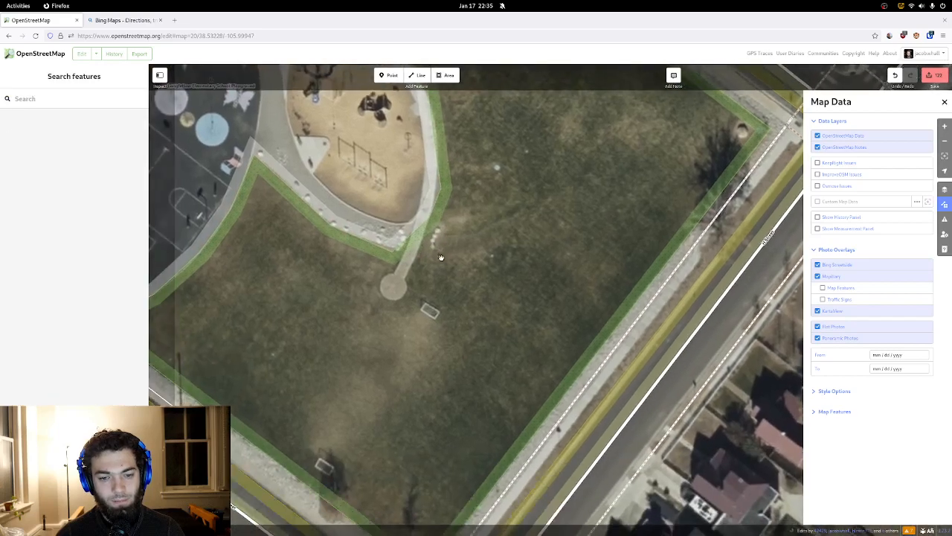
- Reshape the shared playground and field edge beside the swings to follow the outer curve of the path
left_click_drag(440, 272, 422, 312)
left_click(438, 240)
key("Escape")
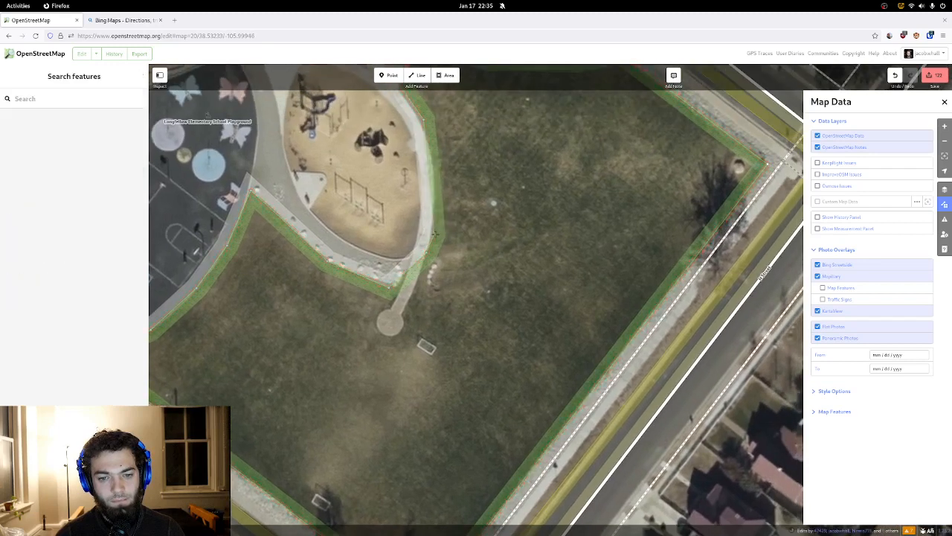
left_click(437, 229)
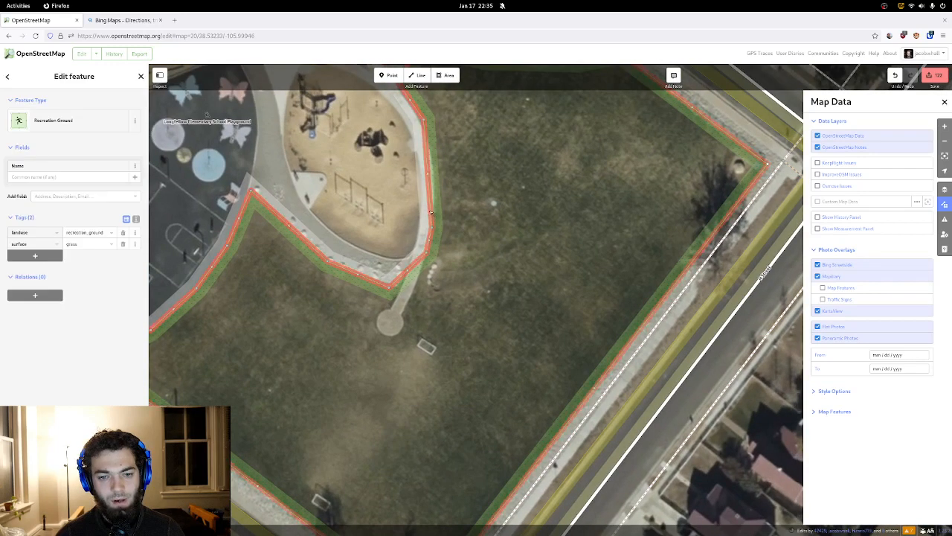
left_click(427, 209)
left_click(448, 194)
left_click(435, 191)
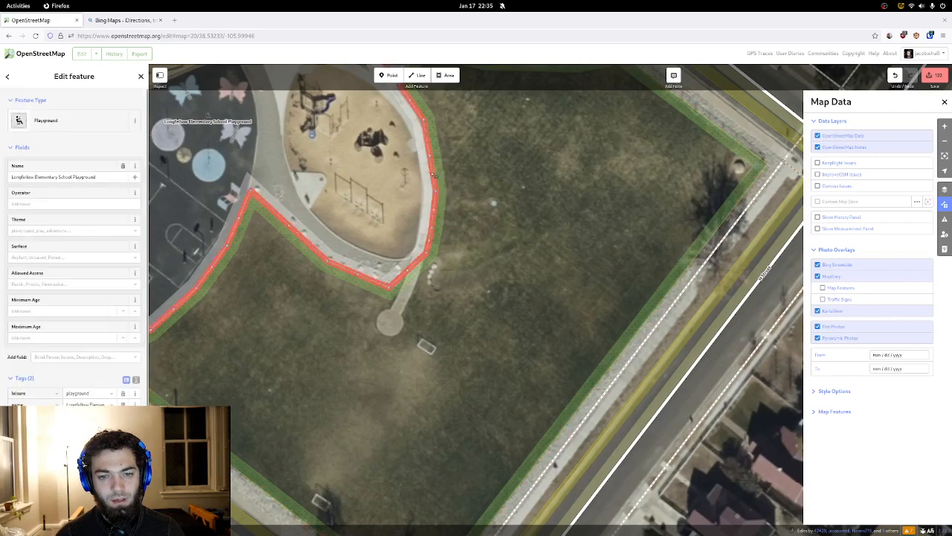
- Refine the curve of the shared edge farther along the path with another vertex adjustment
scroll(434, 192, "up", 3)
key("Escape")
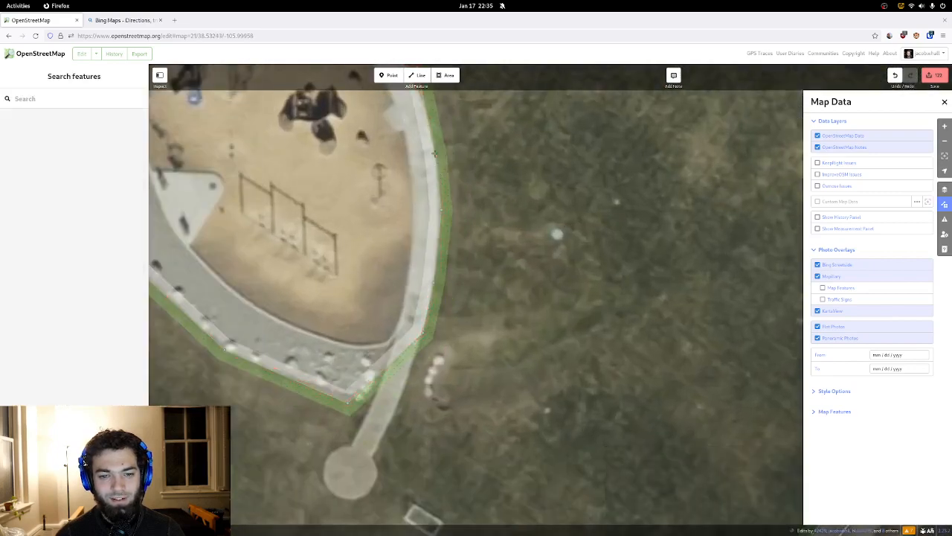
left_click(439, 149)
key("Escape")
scroll(452, 149, "down", 3)
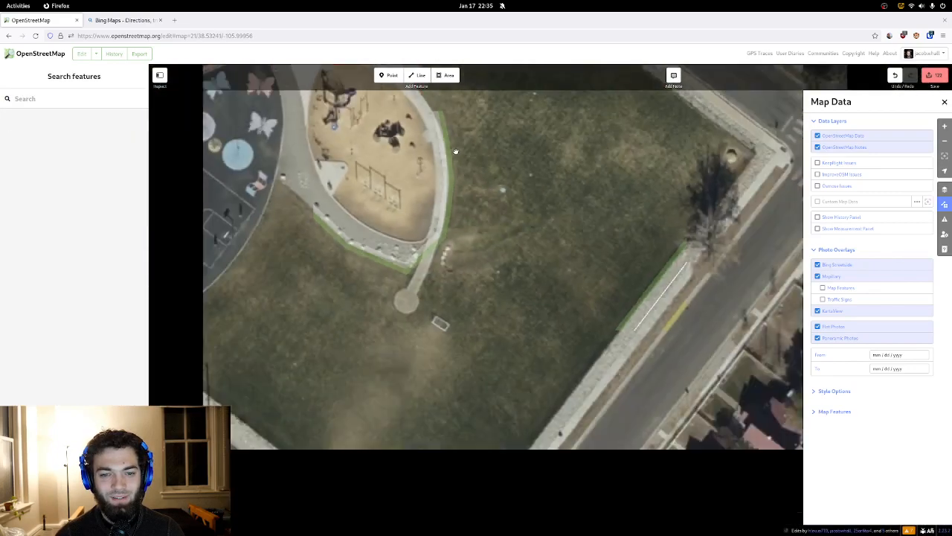
- Adjust the shared edge near the field's northwest corner to the path and check the recreation ground's outline
left_click_drag(473, 271, 491, 217)
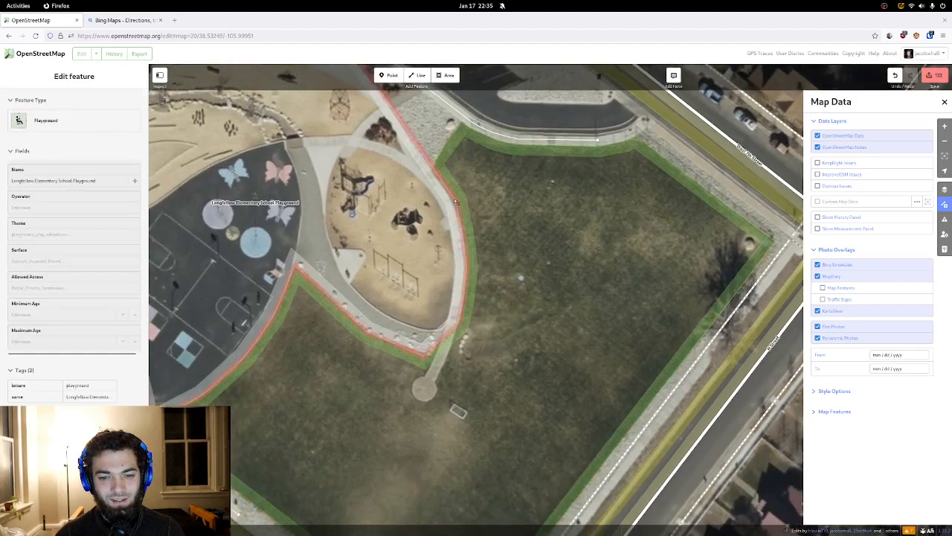
left_click(455, 208)
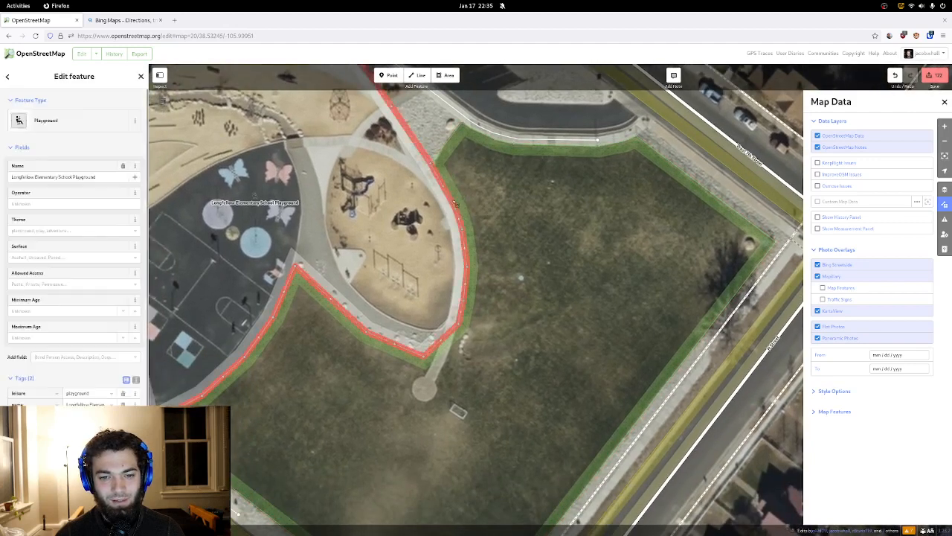
key("Escape")
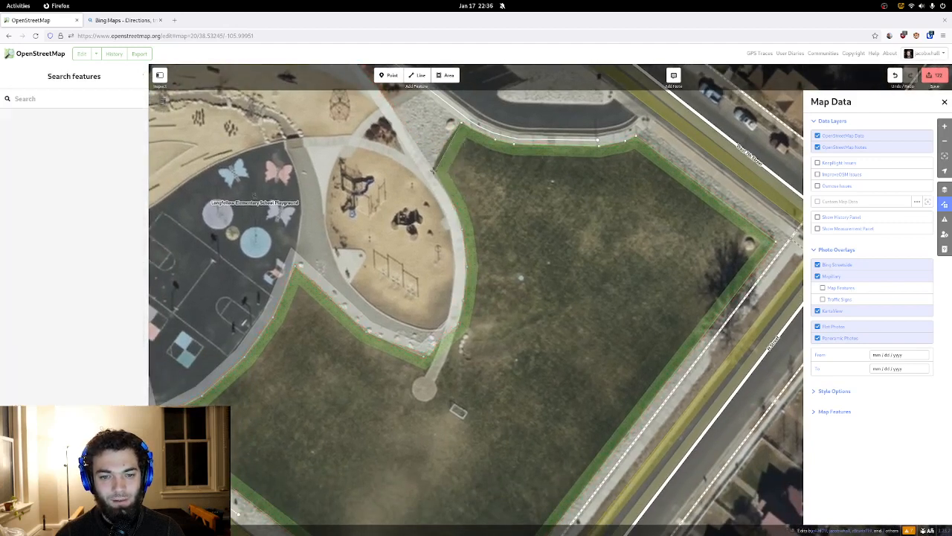
left_click(443, 159)
key("Escape")
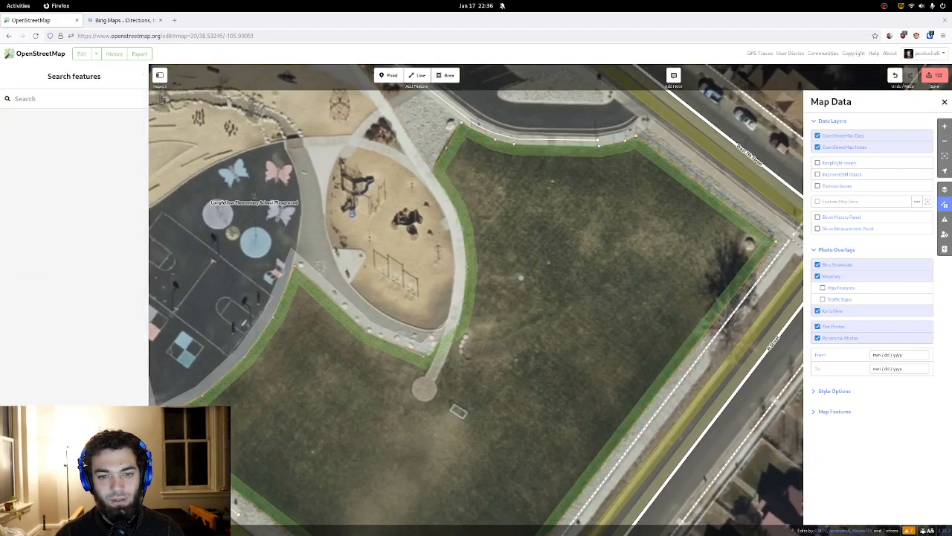
left_click(446, 148)
left_click_drag(438, 376, 435, 236)
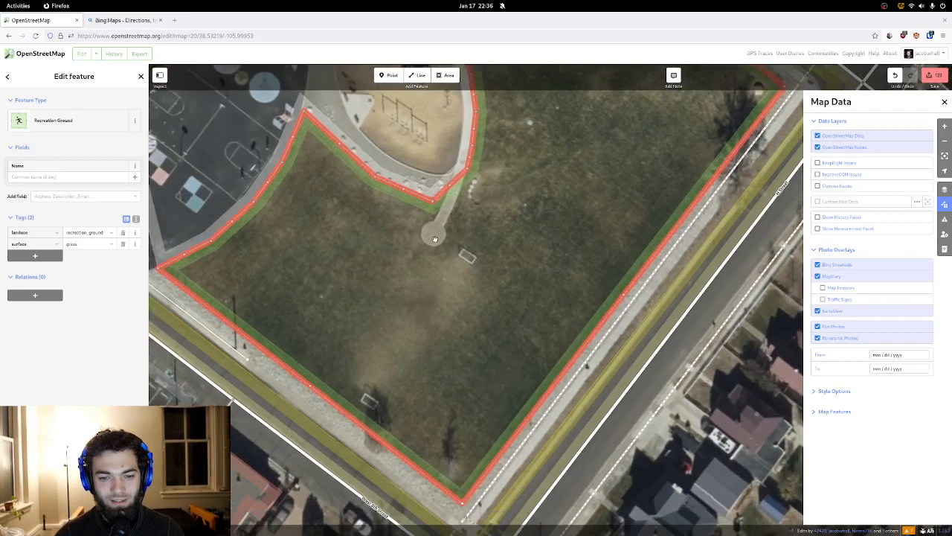
left_click(437, 240)
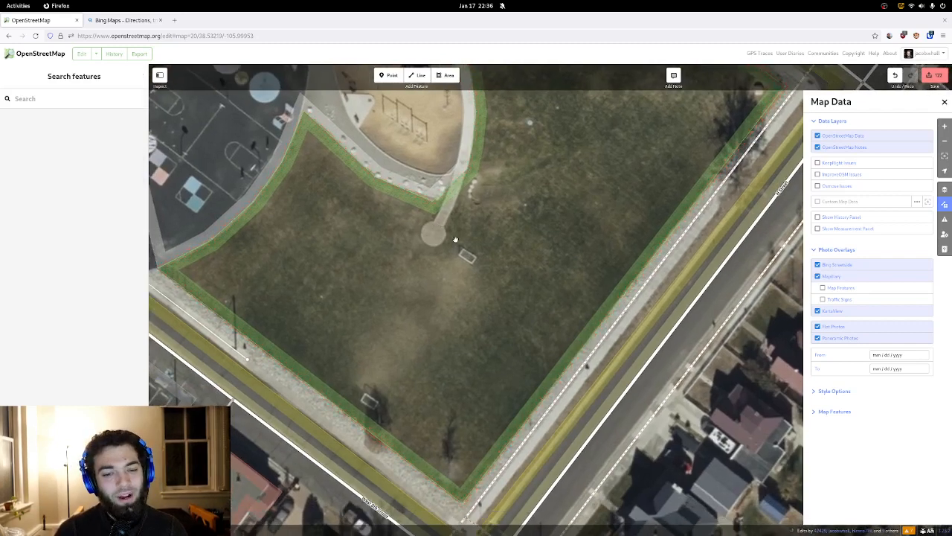
- Move the playground's northern corner vertex to the path edge beside the planted bed near the parking lot
left_click_drag(455, 239, 406, 329)
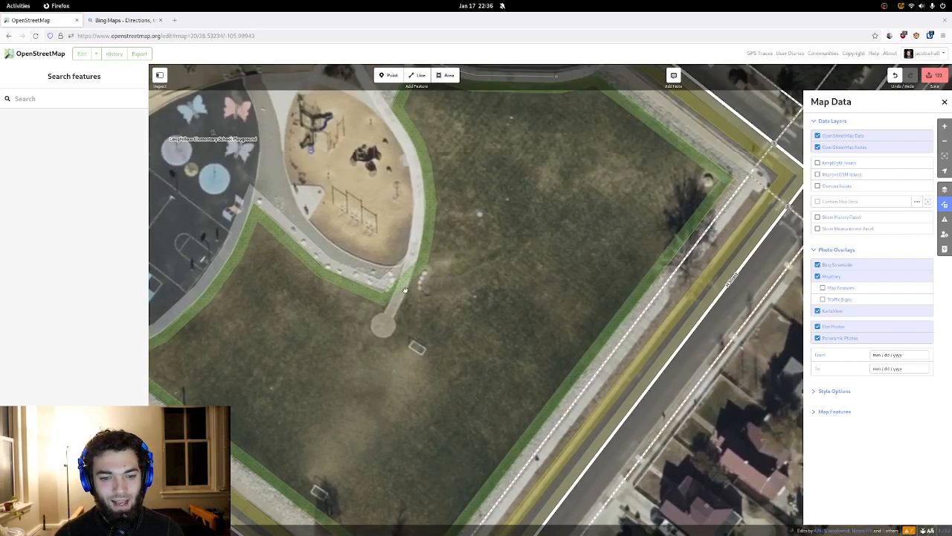
left_click(411, 272)
left_click(414, 256)
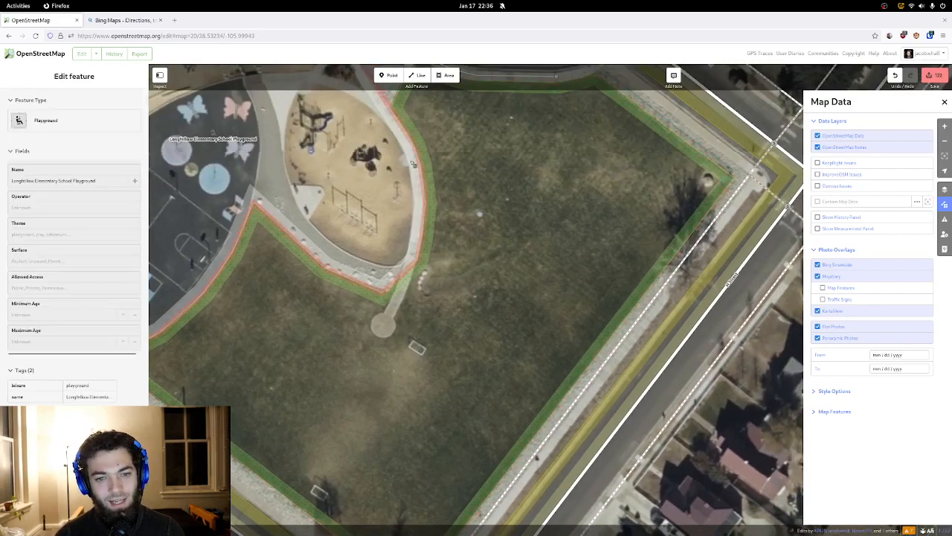
left_click_drag(391, 115, 403, 309)
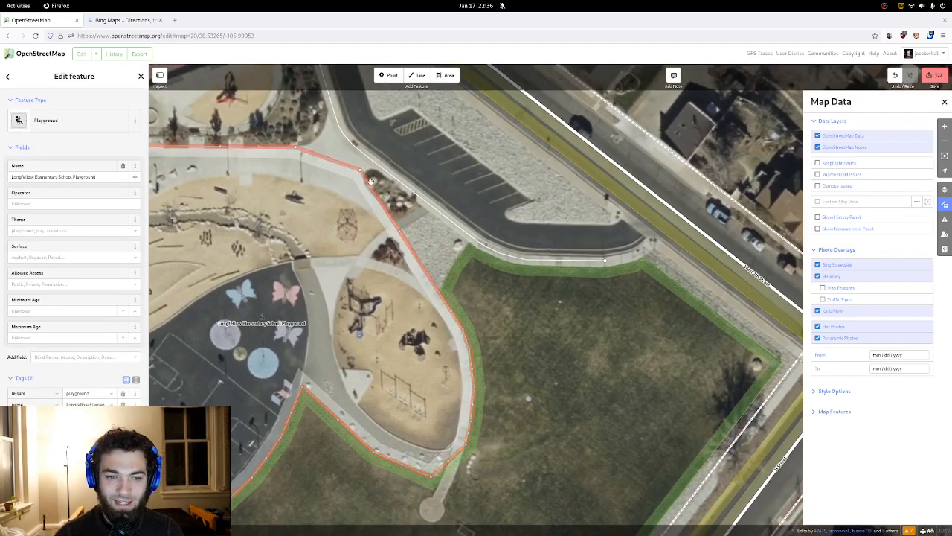
left_click_drag(360, 170, 368, 184)
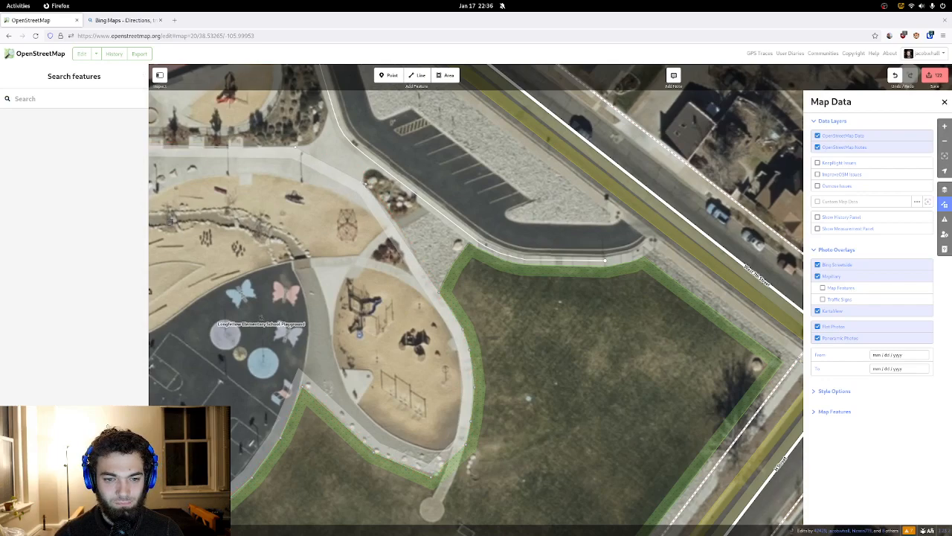
- Fine-tune the playground boundary vertices along the path beside the planted bed
left_click_drag(364, 183, 365, 183)
left_click_drag(392, 222, 395, 217)
left_click(344, 148)
- Classify the untagged line running along the school side of the parking lot as a Sidewalk
left_click_drag(344, 148, 475, 267)
left_click(474, 265)
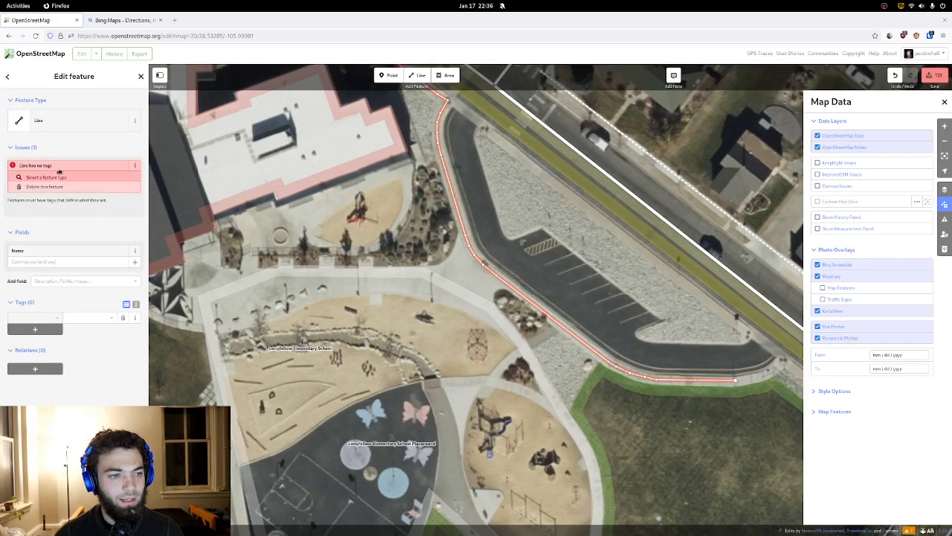
left_click(65, 129)
left_click(546, 222)
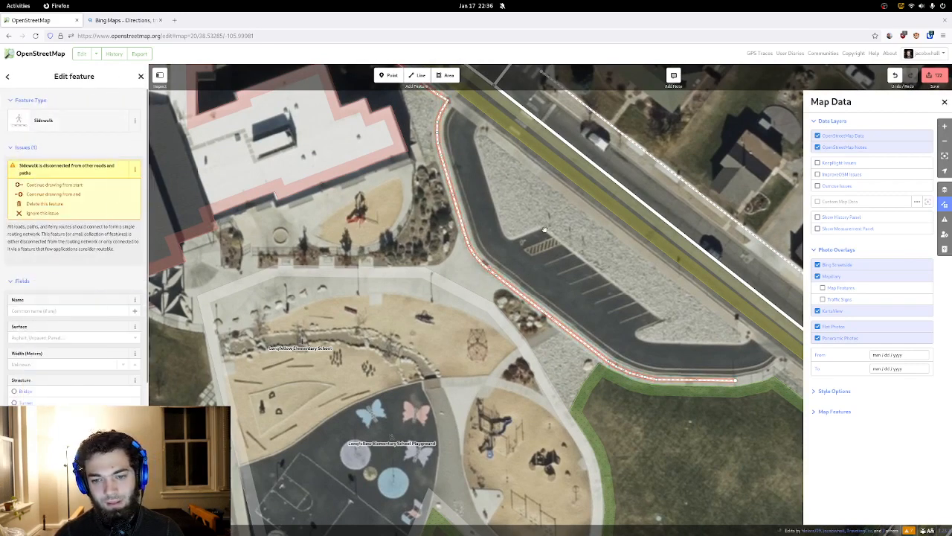
- Draw a four-cornered area around the striped parking stalls and align its corners to the imagery
left_click_drag(545, 221, 334, 213)
left_click(446, 75)
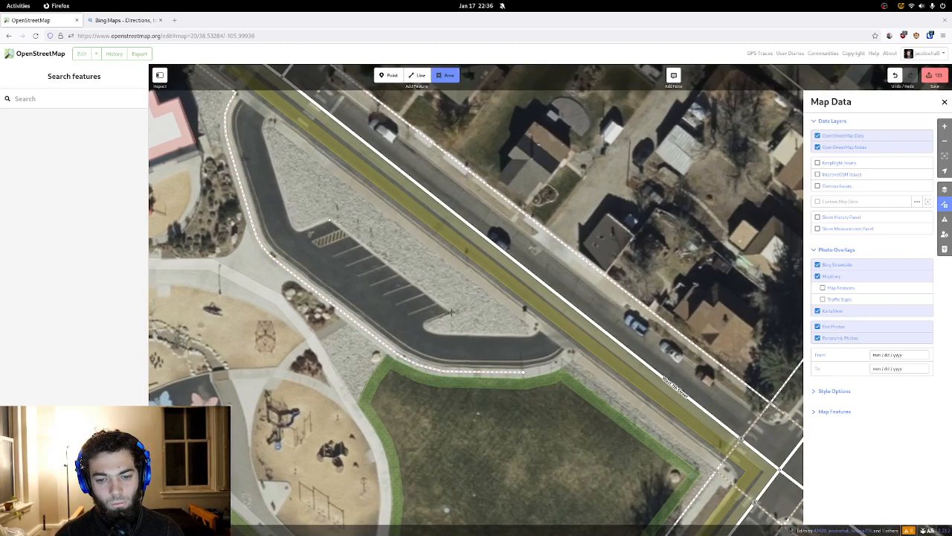
left_click(452, 312)
left_click(424, 323)
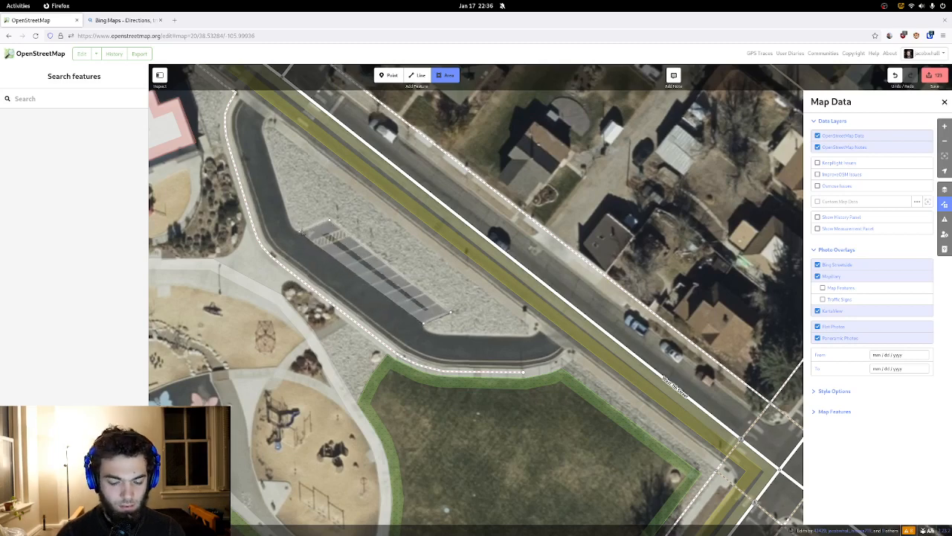
double_click(301, 233)
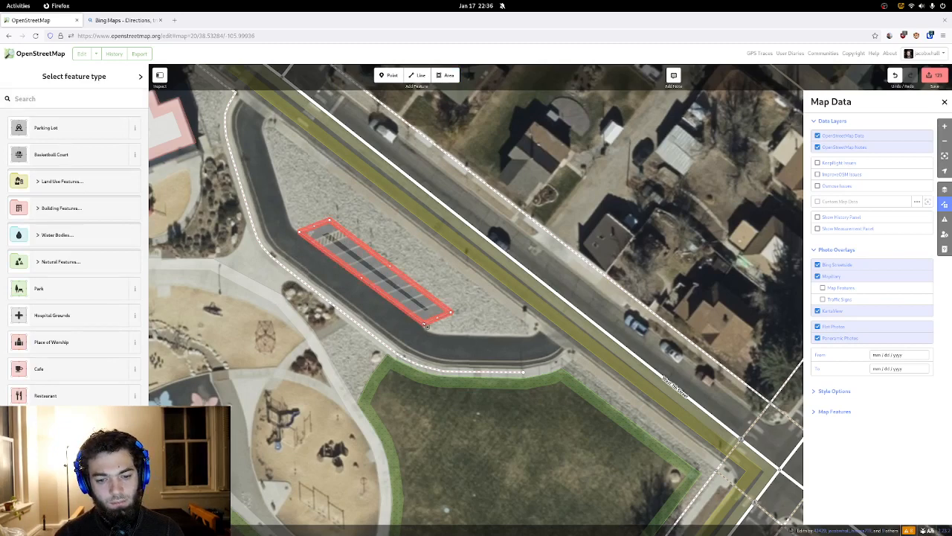
key("ctrl+z")
key("ctrl+shift+z")
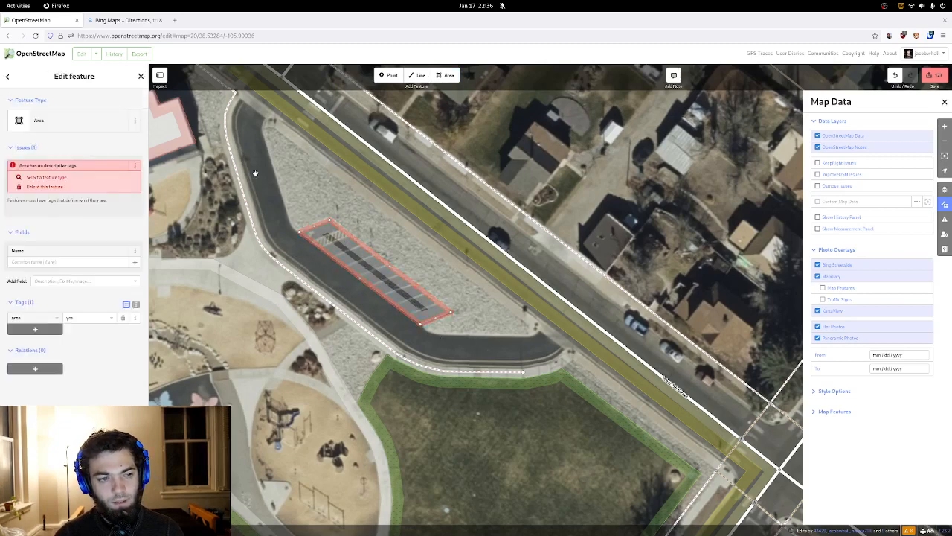
- Classify the new area over the striped stalls as a Parking Lot
left_click(85, 125)
left_click(89, 126)
left_click(457, 270)
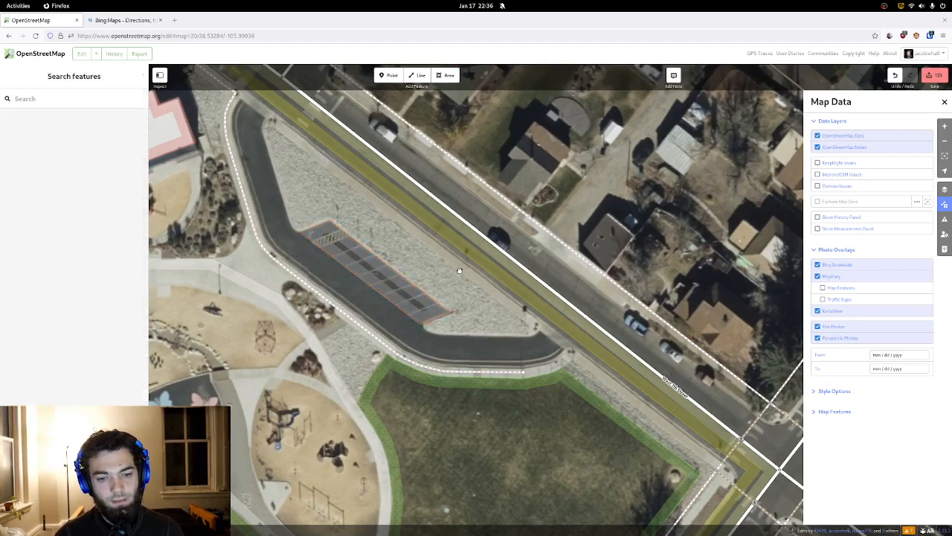
- Continue the parking lot sidewalk around the lot's exit and along the field to the sidewalk corner at the H Street intersection
scroll(482, 394, "down", 5)
left_click_drag(482, 394, 304, 401)
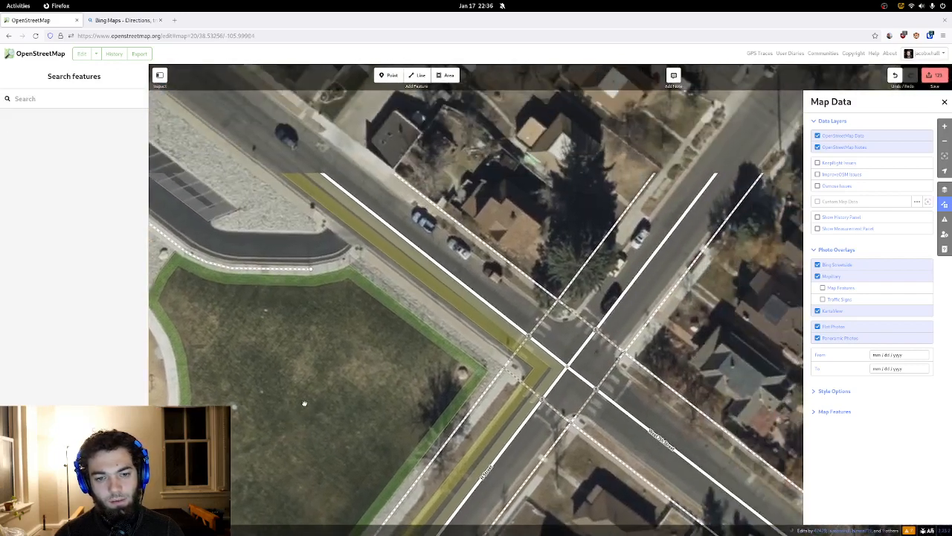
right_click(311, 270)
key("a")
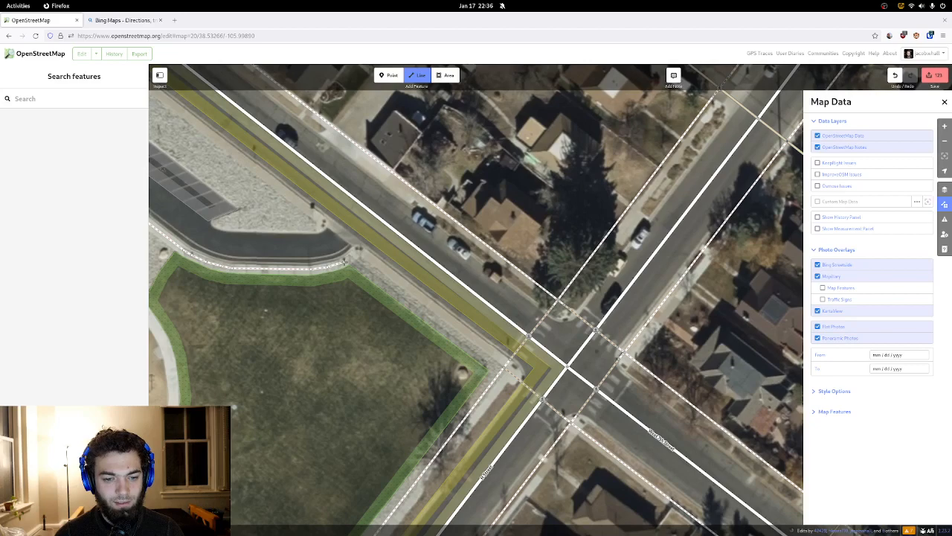
left_click(359, 250)
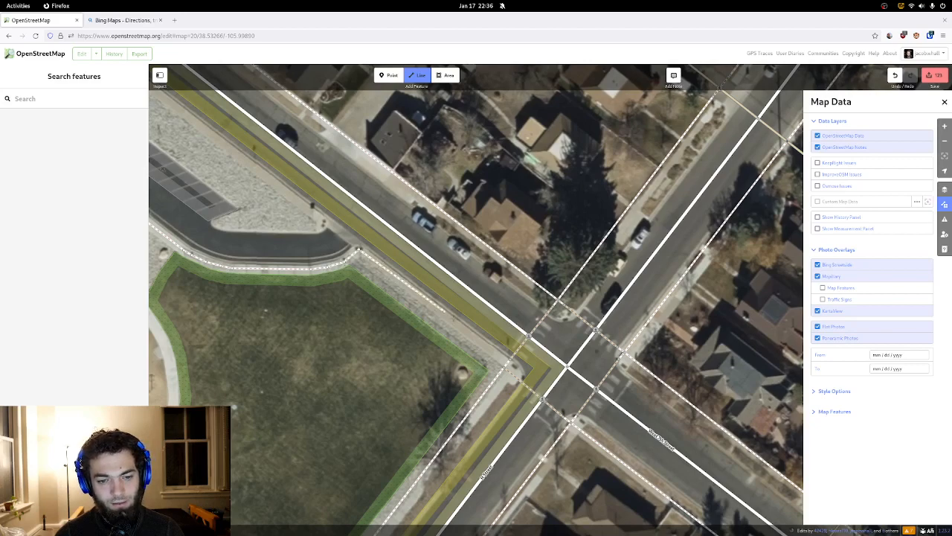
left_click_drag(476, 345, 418, 310)
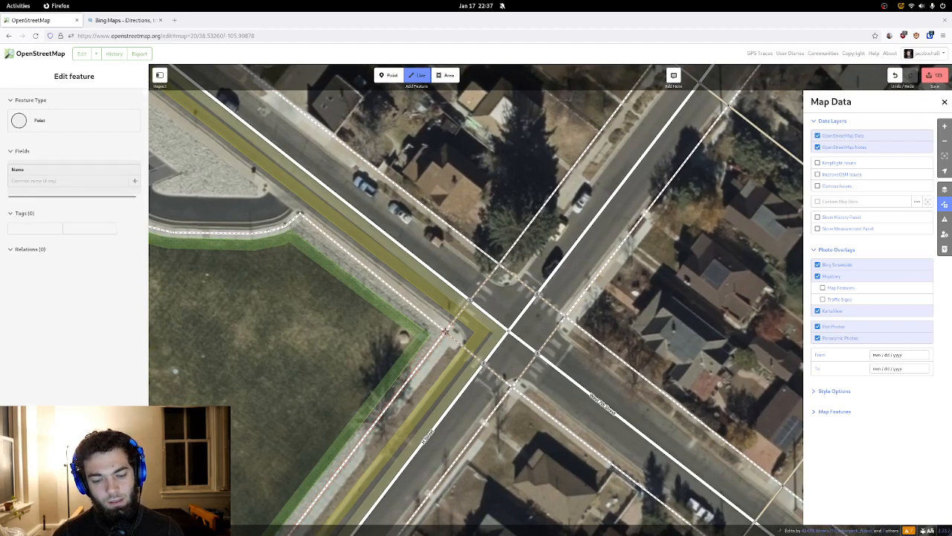
left_click(451, 328)
key("Escape")
key("Escape")
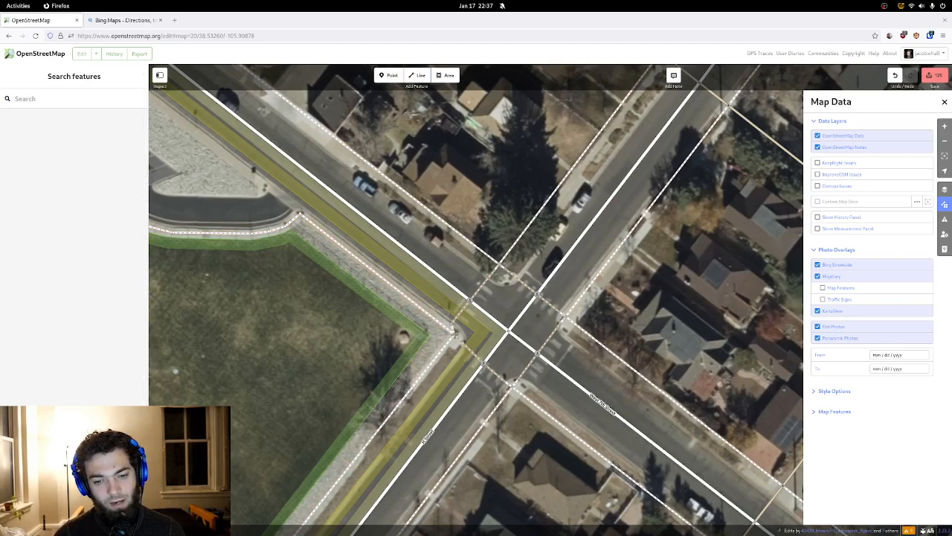
- Adjust the sidewalk corner vertex beside the field and straighten the adjoining crossing over West 7th Street
left_click_drag(456, 337, 455, 331)
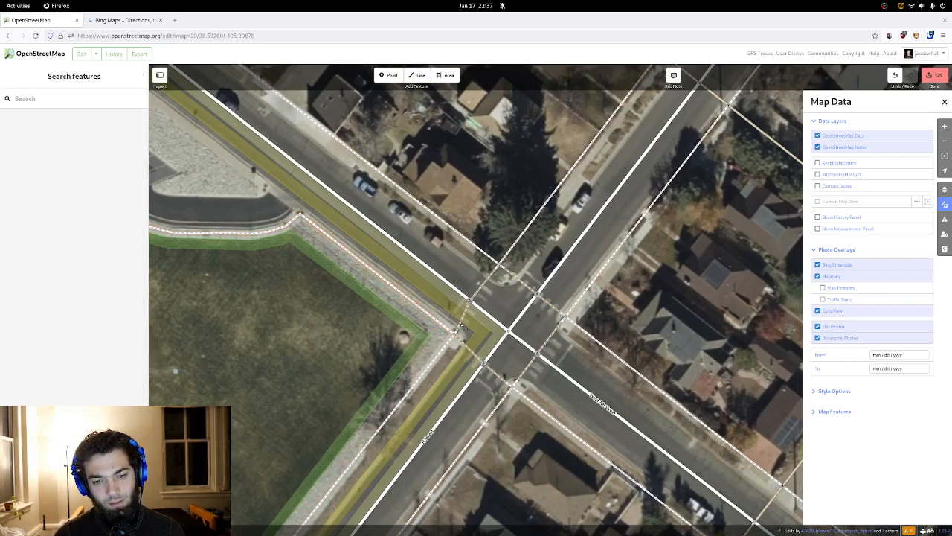
left_click(461, 325)
key("s")
left_click(503, 298)
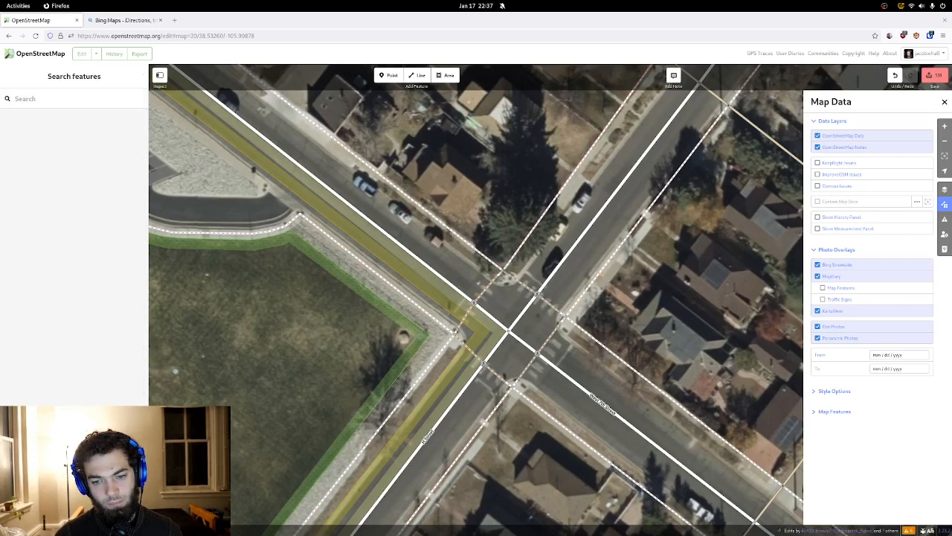
- Check the crossing's far-corner point and straighten the other West 7th Street crossing at the H Street intersection
left_click(498, 278)
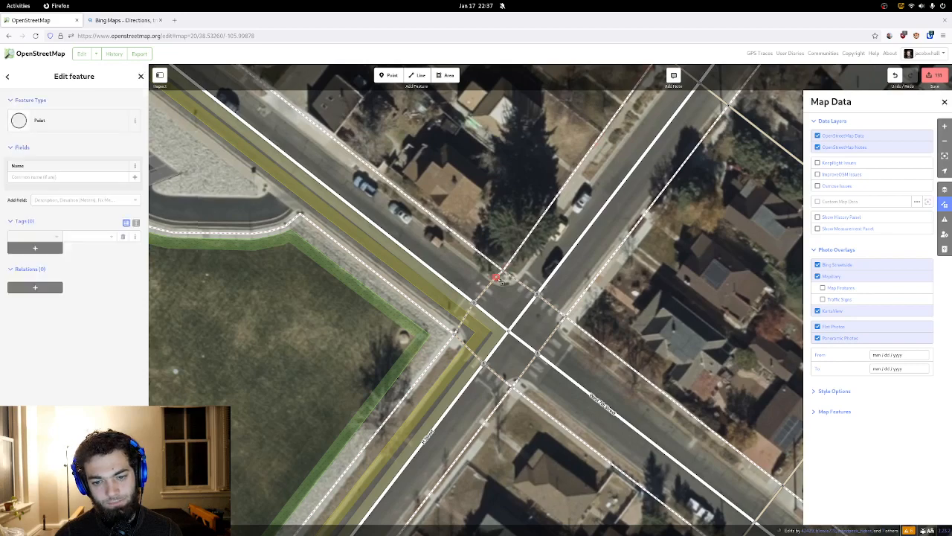
left_click(485, 296)
left_click(495, 302)
left_click_drag(504, 295, 441, 271)
left_click(542, 350)
key("s")
left_click(523, 343)
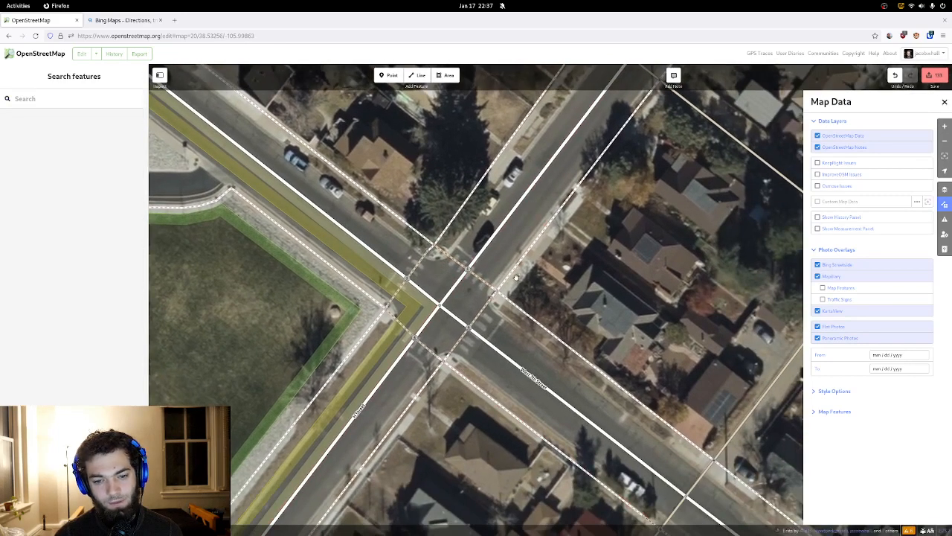
- Draw a line across the parking lot's exit near the field from the sidewalk corner and classify it as an Unmarked Crossing
left_click_drag(339, 223, 553, 318)
left_click_drag(402, 252, 427, 276)
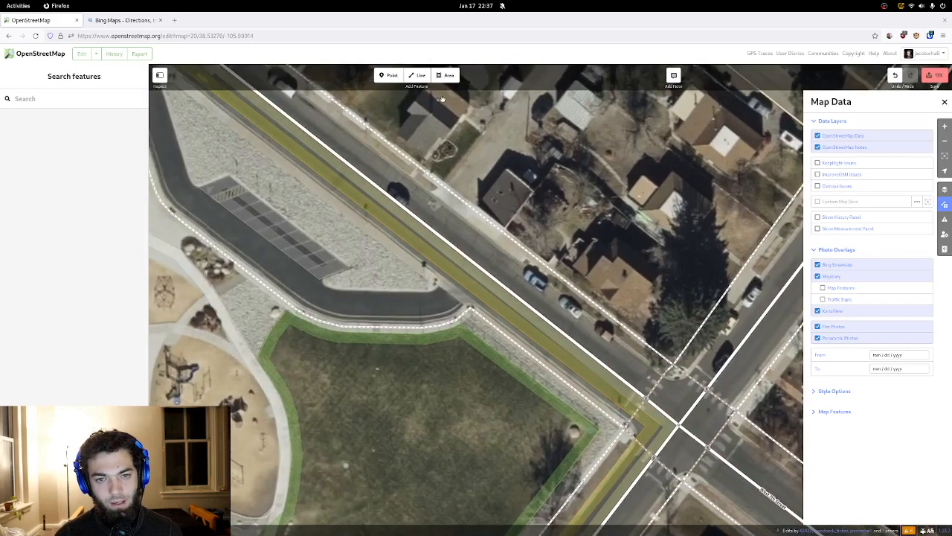
left_click(420, 75)
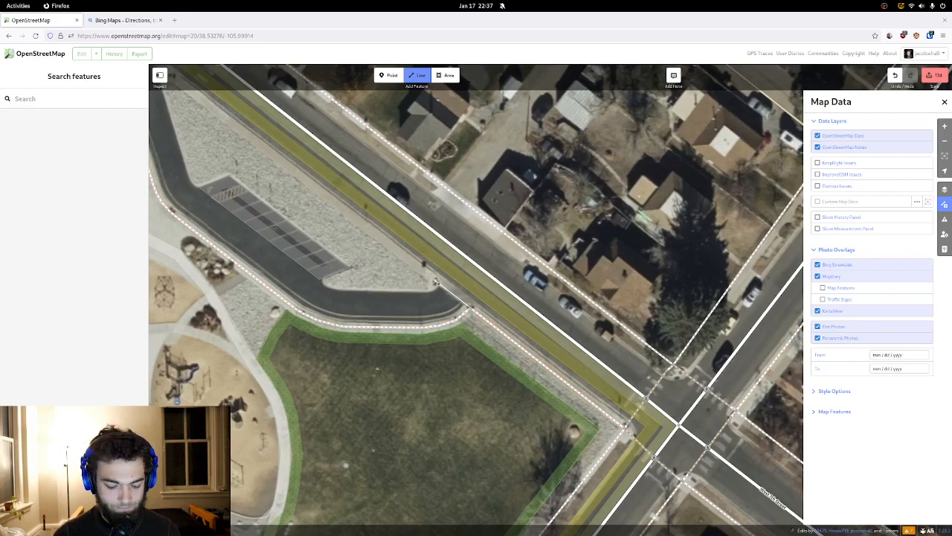
double_click(437, 283)
left_click(74, 154)
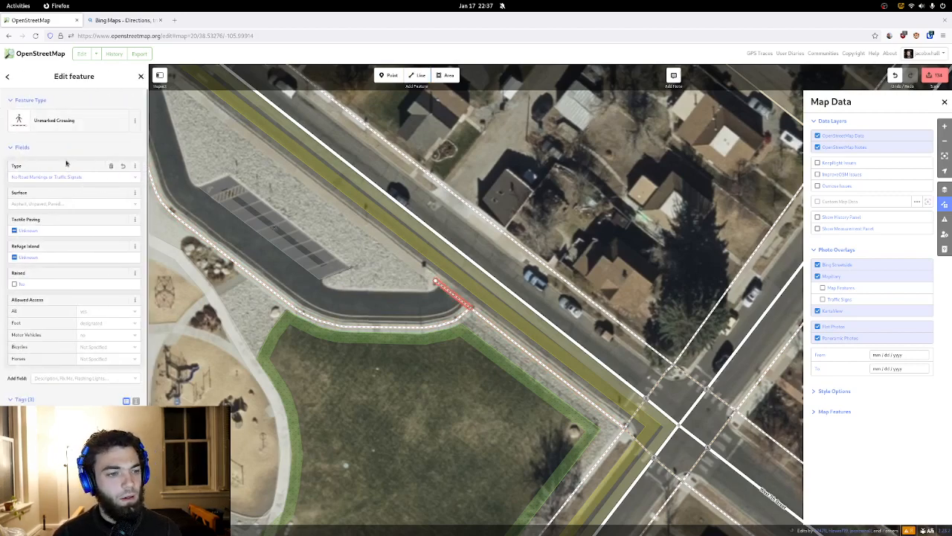
- Trace the parking lot driveway from the West 7th Street intersection past the stalls and back to West 7th Street near the field
left_click_drag(275, 230, 398, 290)
left_click_drag(366, 220, 434, 301)
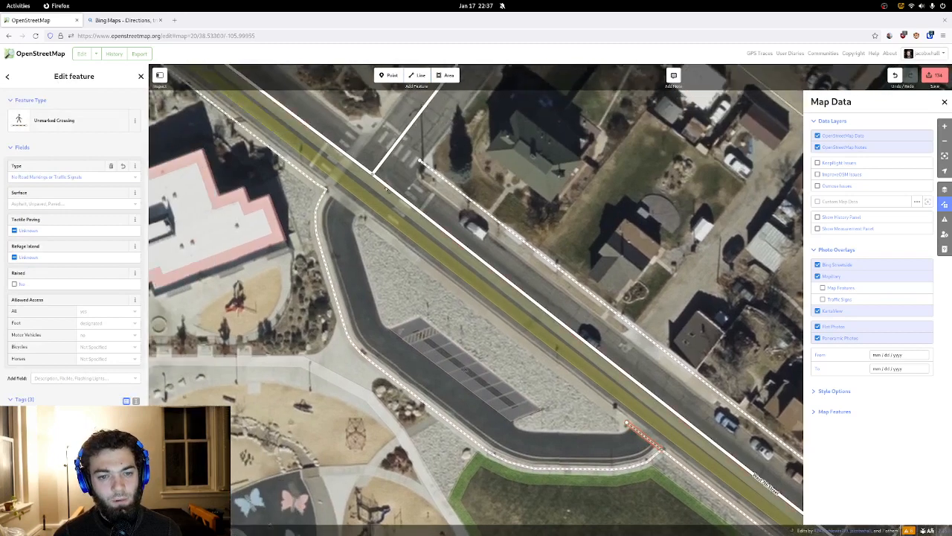
left_click(419, 75)
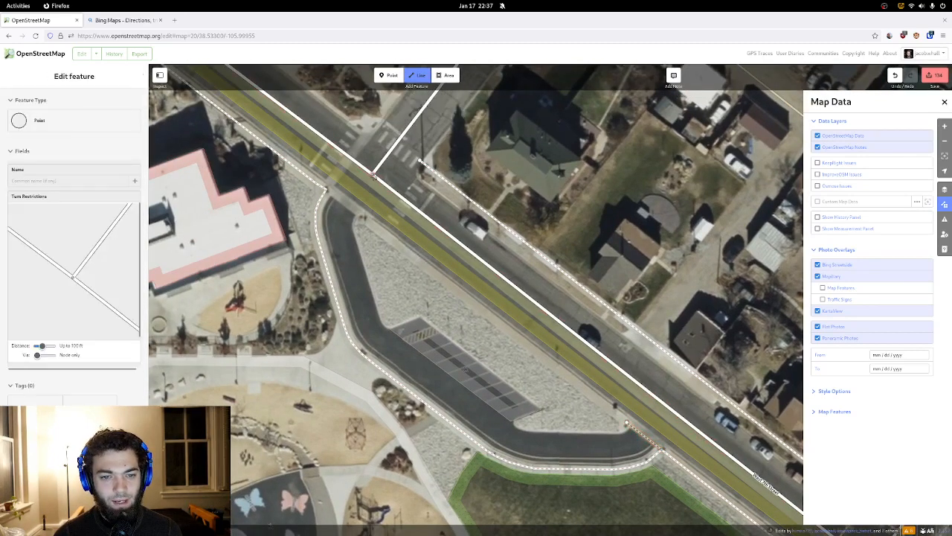
left_click(372, 175)
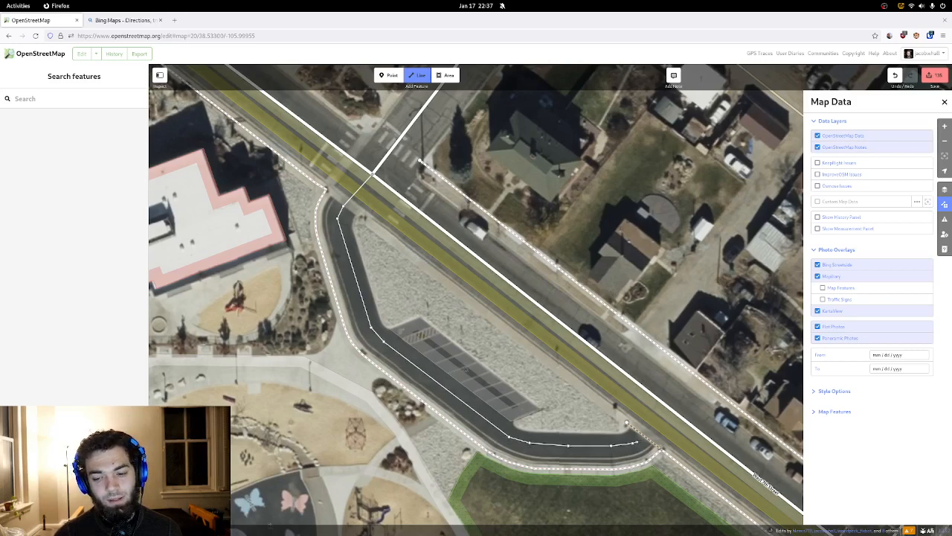
left_click(626, 423)
key("Escape")
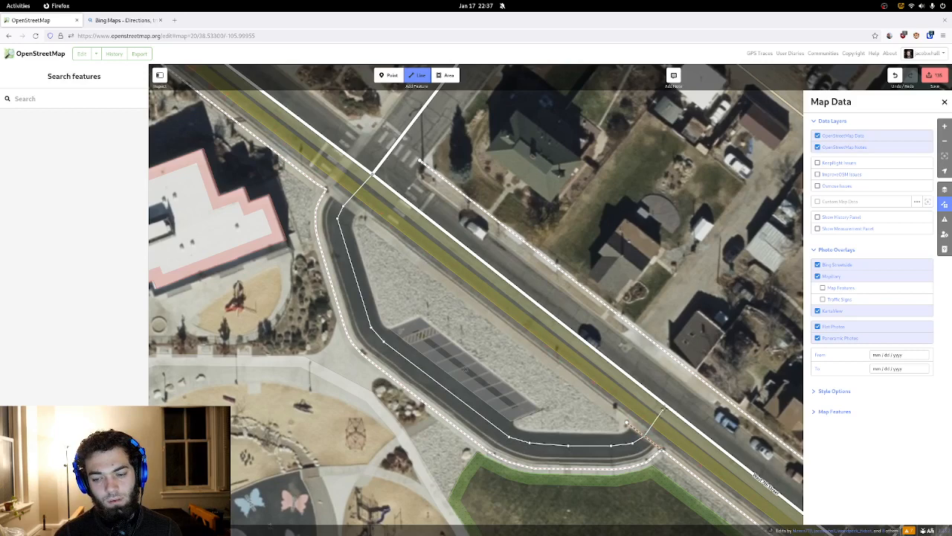
left_click(664, 408)
left_click(667, 407)
left_click(666, 407)
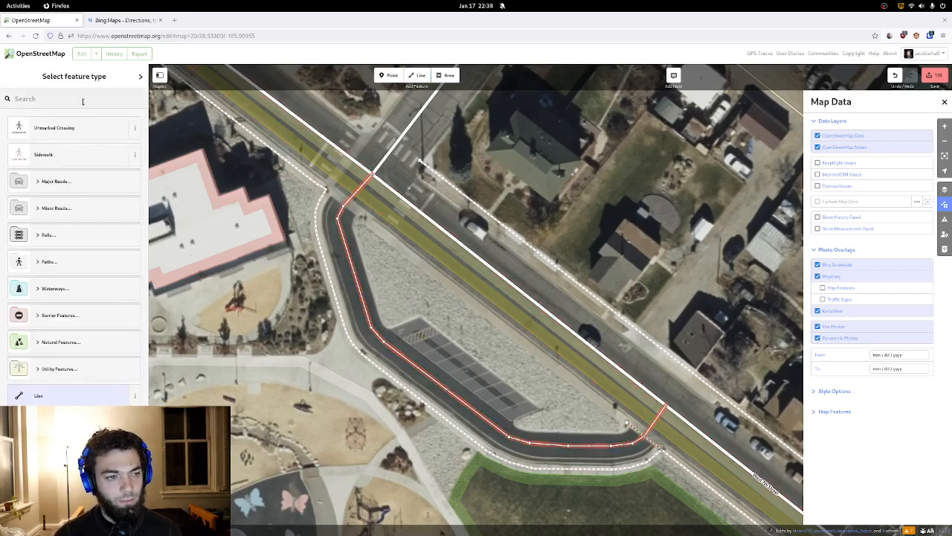
- Search the feature types for "service" and classify the driveway line as a Service Road
type("service")
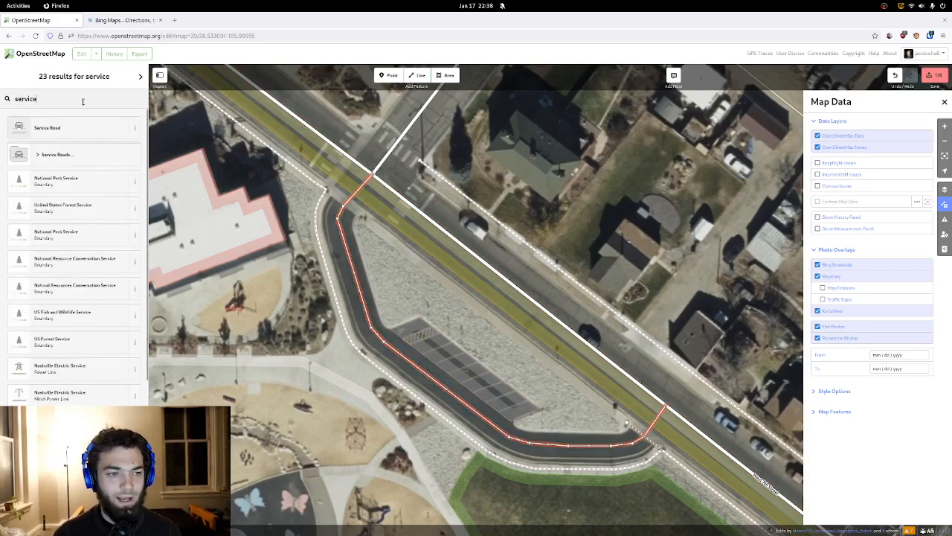
left_click(81, 126)
left_click(397, 274)
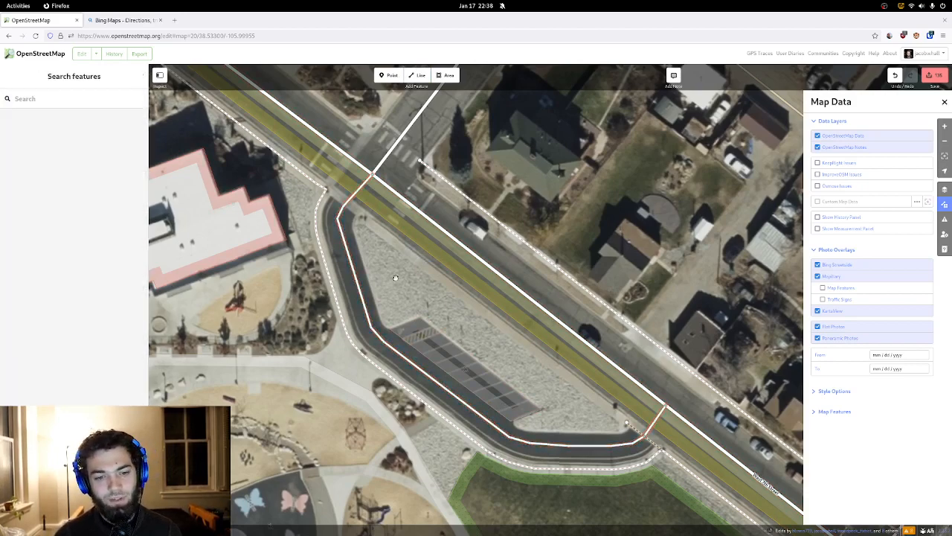
- Draw a straight line between the parking lot's two entrances along the West 7th Street side and classify it as a Sidewalk
left_click_drag(397, 274, 336, 252)
left_click(417, 75)
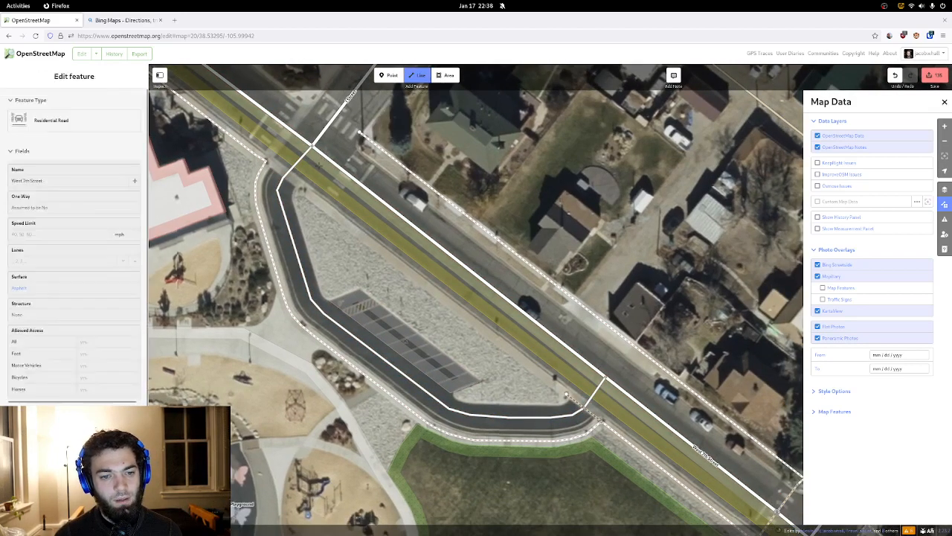
left_click(301, 188)
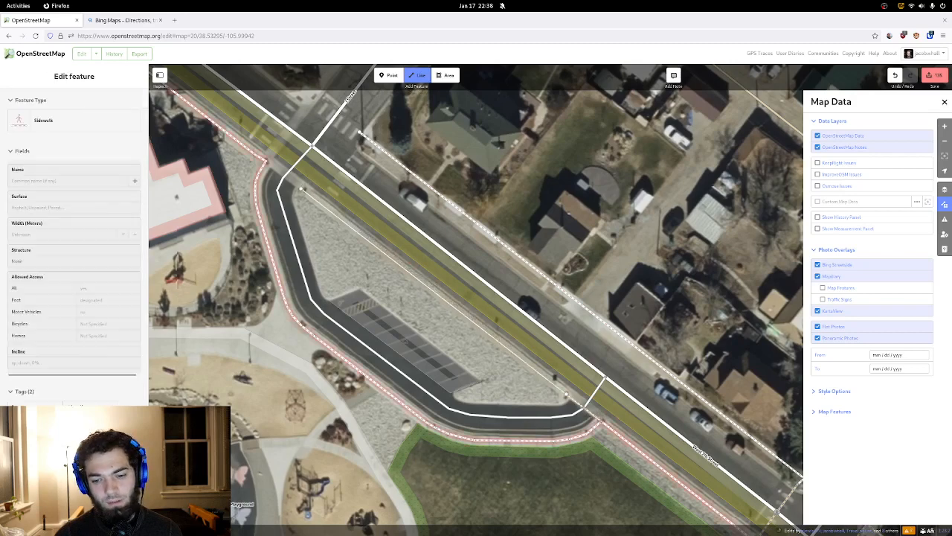
left_click(566, 395)
left_click(567, 395)
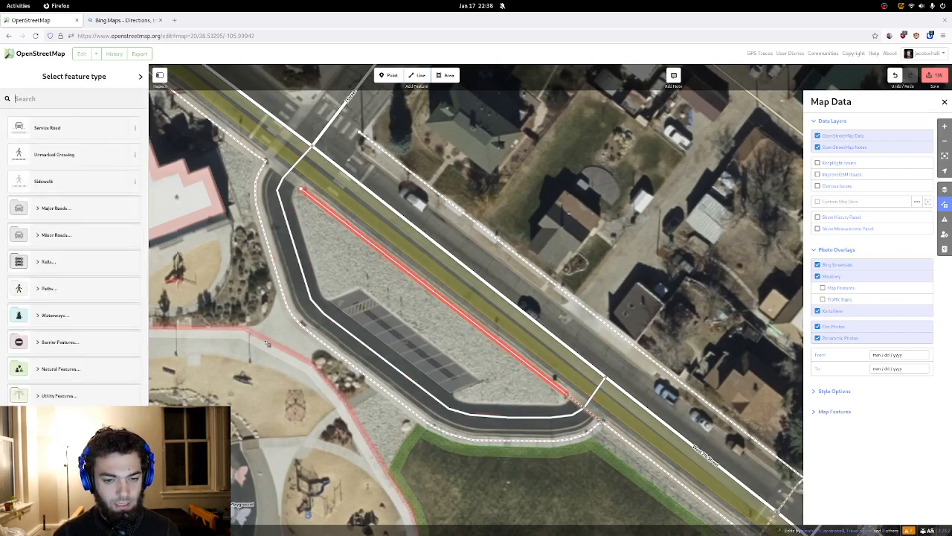
left_click(64, 182)
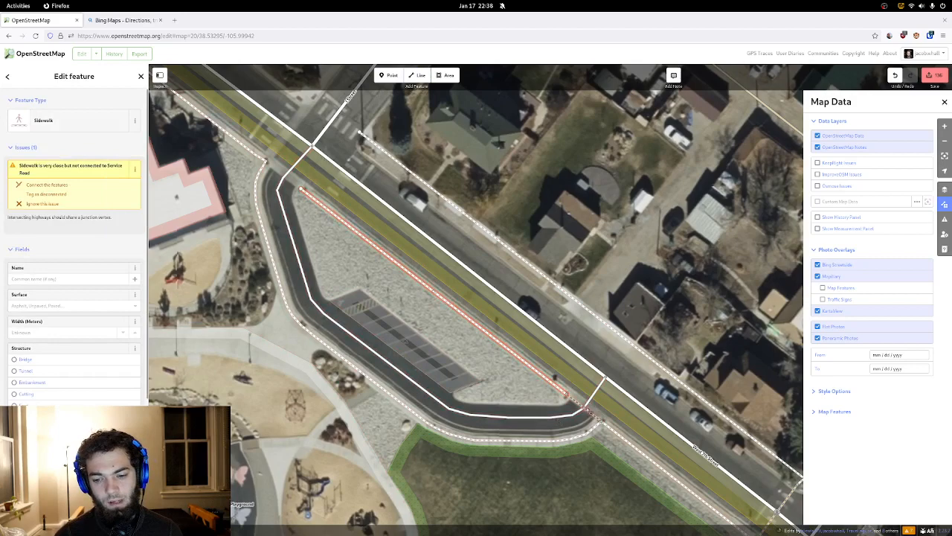
- Mark the node where the crossing meets the service road near the field as an Unmarked Crossing
double_click(585, 407)
left_click(90, 120)
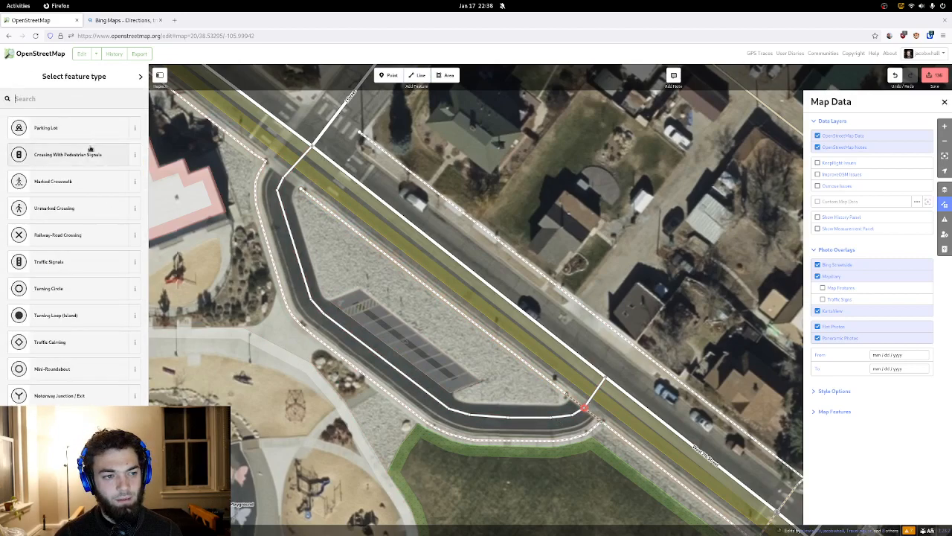
left_click(84, 214)
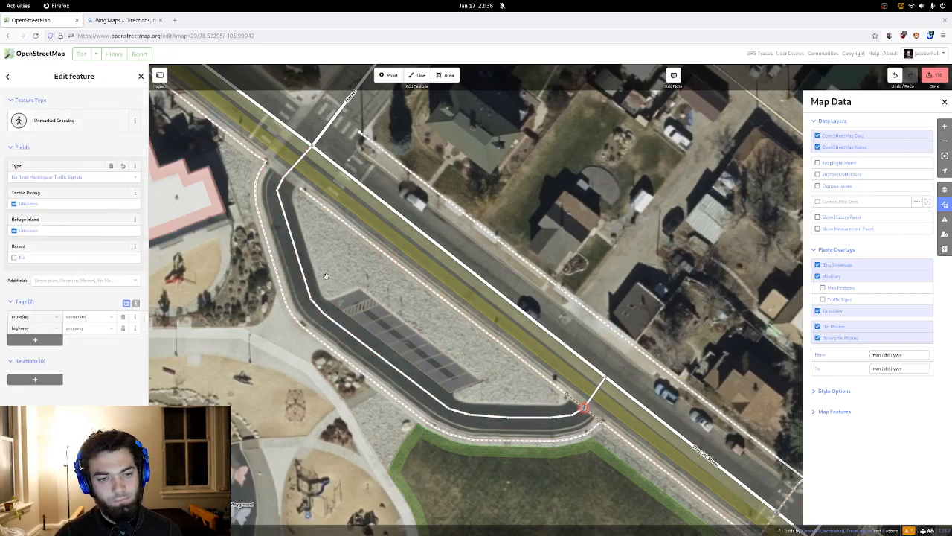
key("Escape")
- Draw a line across the service road near the I Street intersection, linking both sidewalk ends, and classify it as an Unmarked Crossing
left_click_drag(309, 216, 433, 350)
scroll(433, 349, "up", 5)
left_click(412, 78)
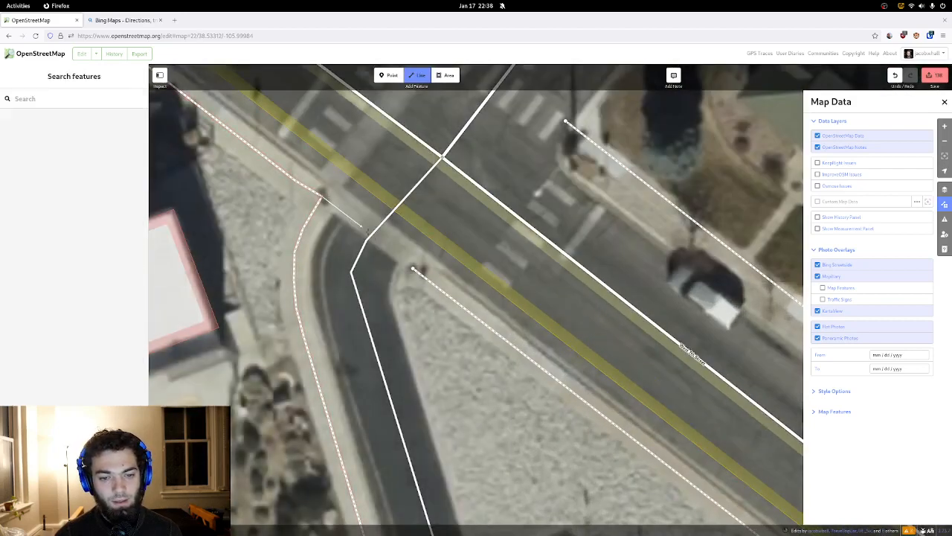
left_click(413, 270)
key("Return")
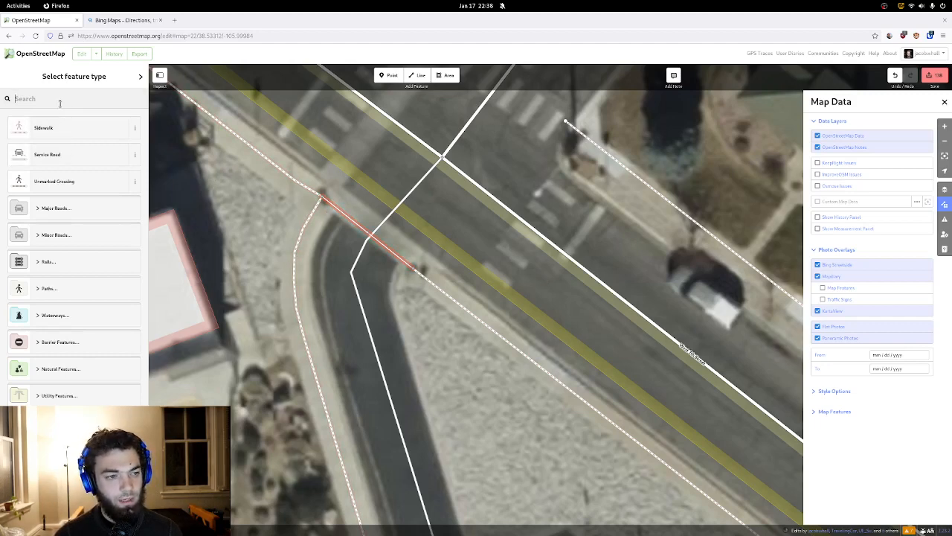
type("unm")
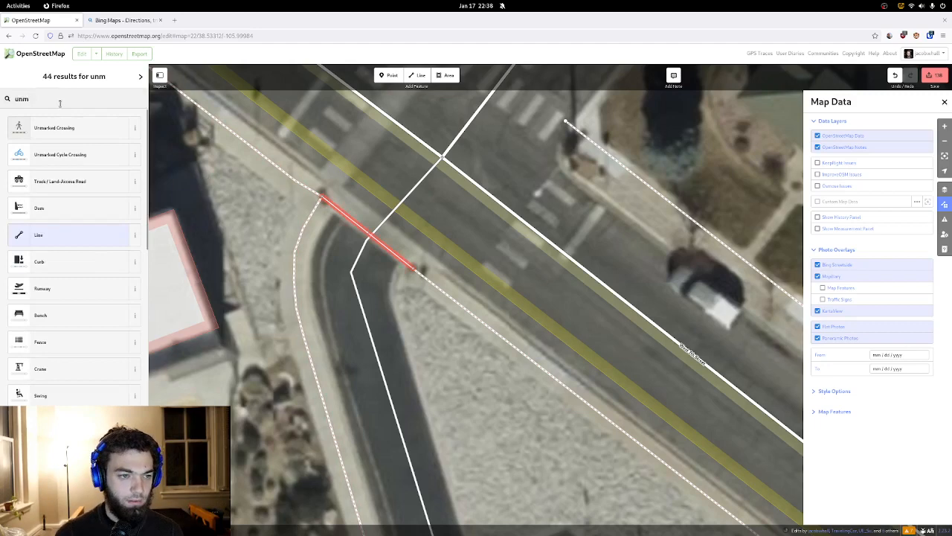
left_click(61, 133)
- Adjust the service road's bend near the I Street intersection by moving its node farther inside the entrance, away from the new crossing
left_click(362, 244)
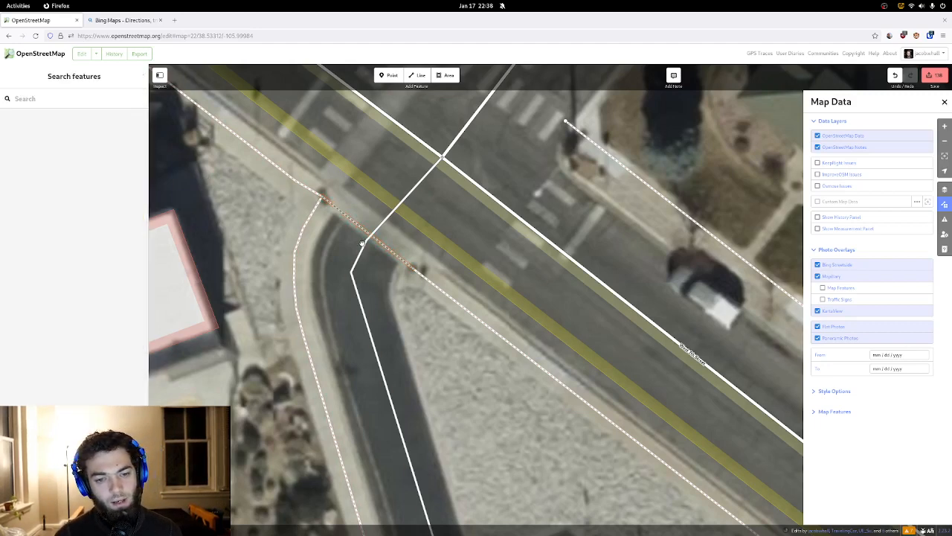
left_click(350, 225)
left_click(135, 182)
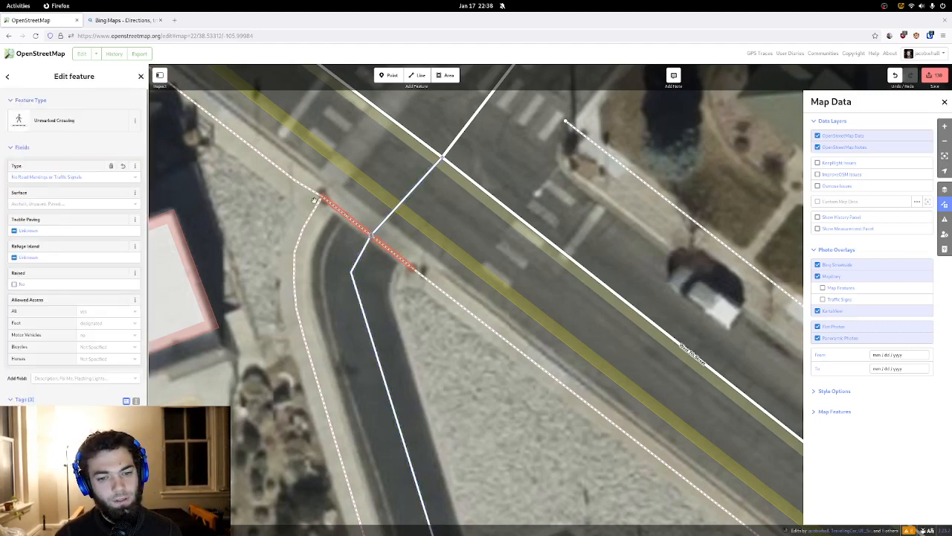
left_click(361, 260)
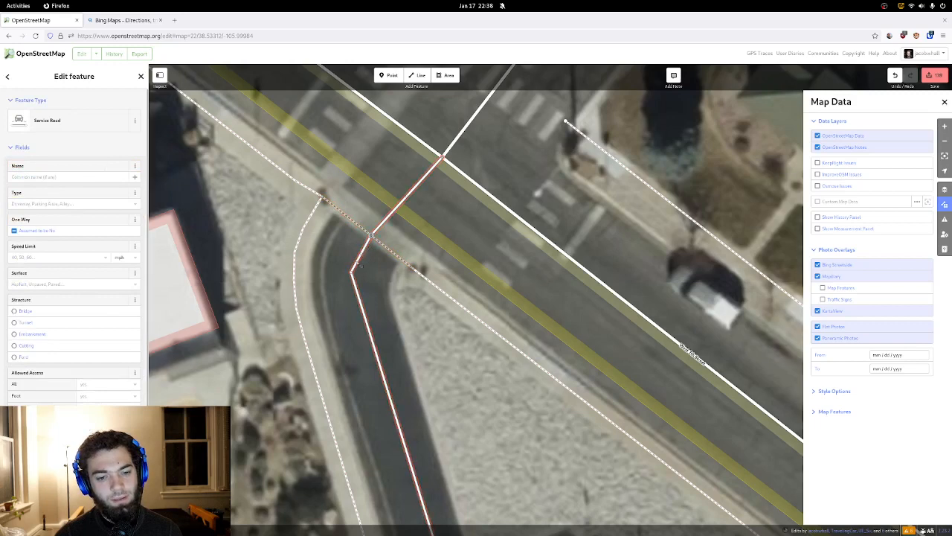
key("Escape")
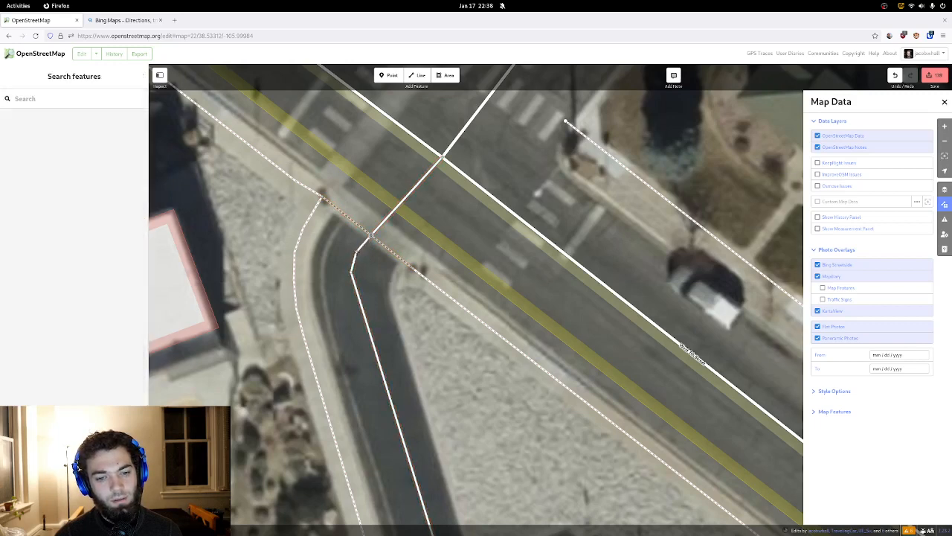
left_click(360, 251)
- Examine the crosswalk markings and the connection of the service road with I Street and West 7th Street
left_click_drag(434, 178, 445, 249)
scroll(445, 253, "down", 2)
scroll(431, 312, "up", 3)
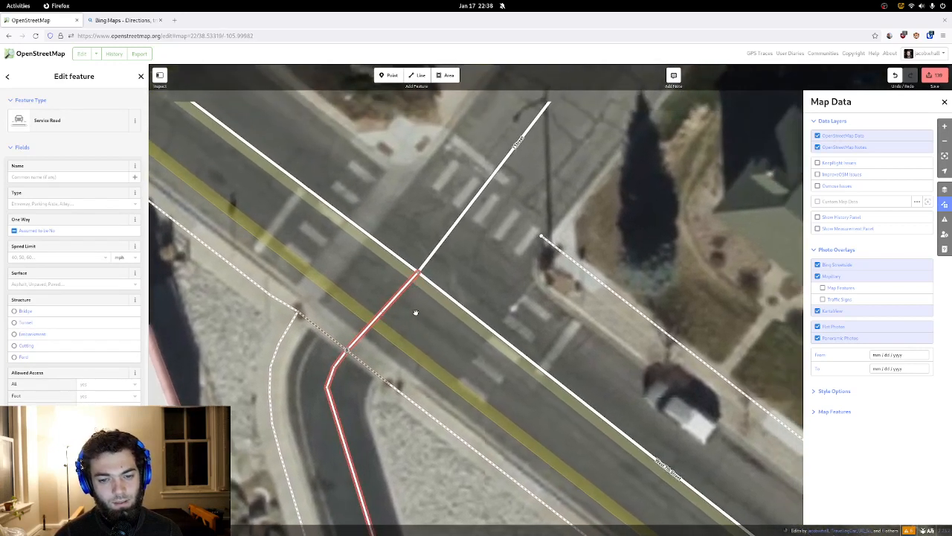
left_click_drag(415, 312, 397, 345)
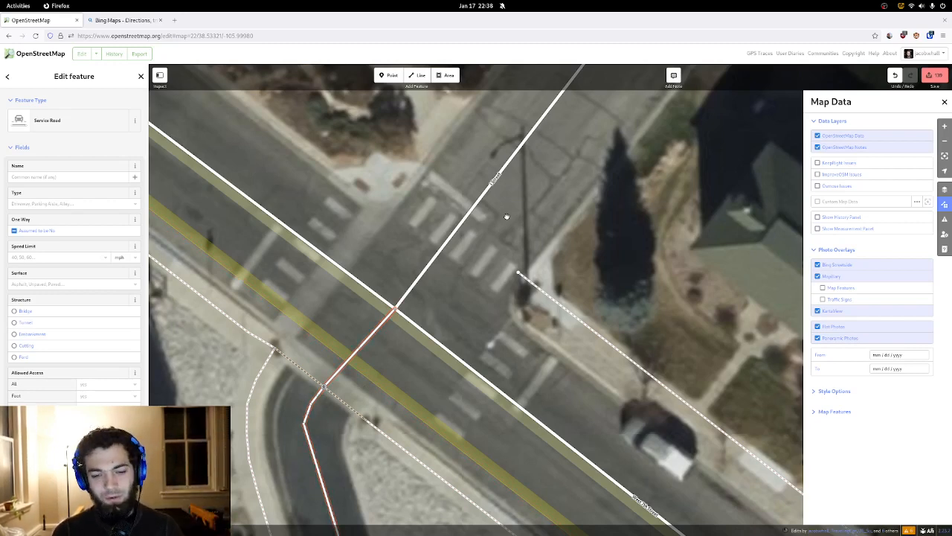
left_click(497, 178)
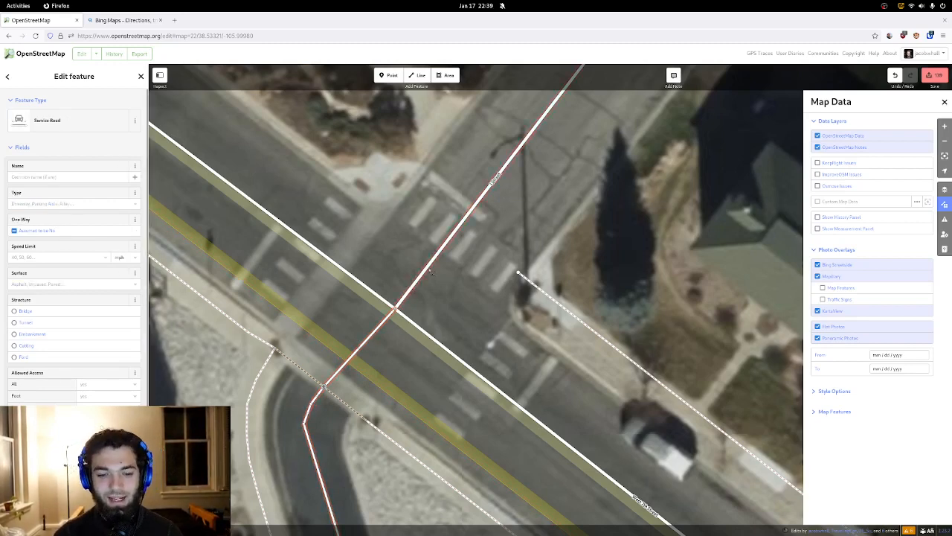
left_click(394, 312)
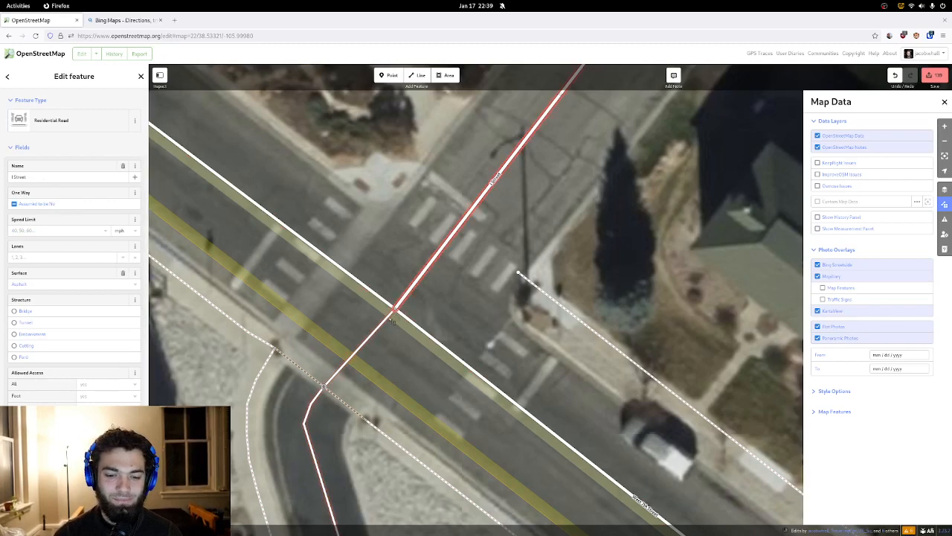
left_click_drag(476, 221, 482, 195)
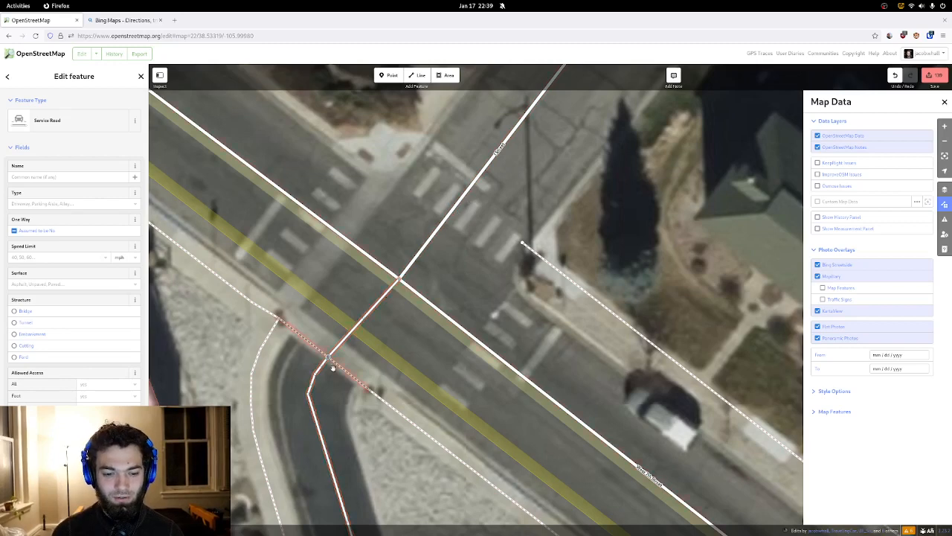
left_click_drag(325, 382, 425, 428)
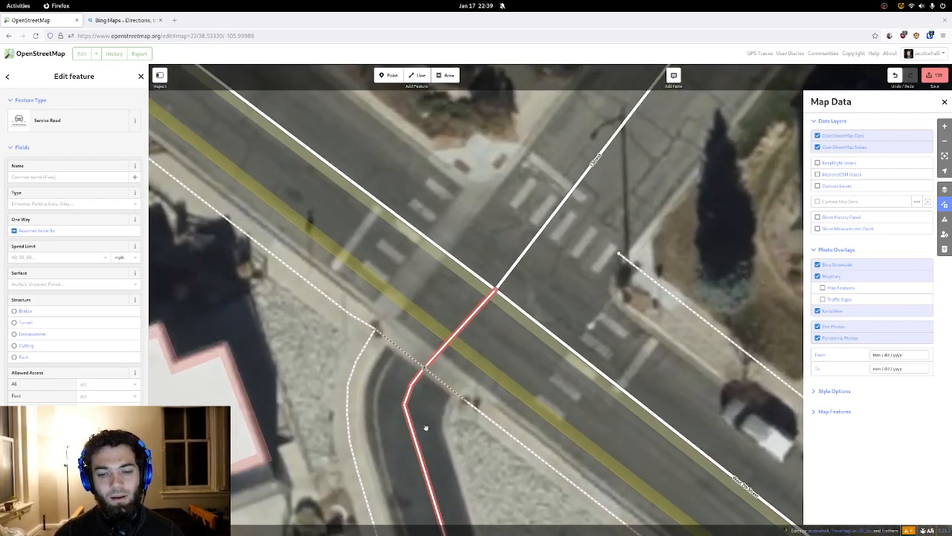
left_click_drag(489, 340, 473, 337)
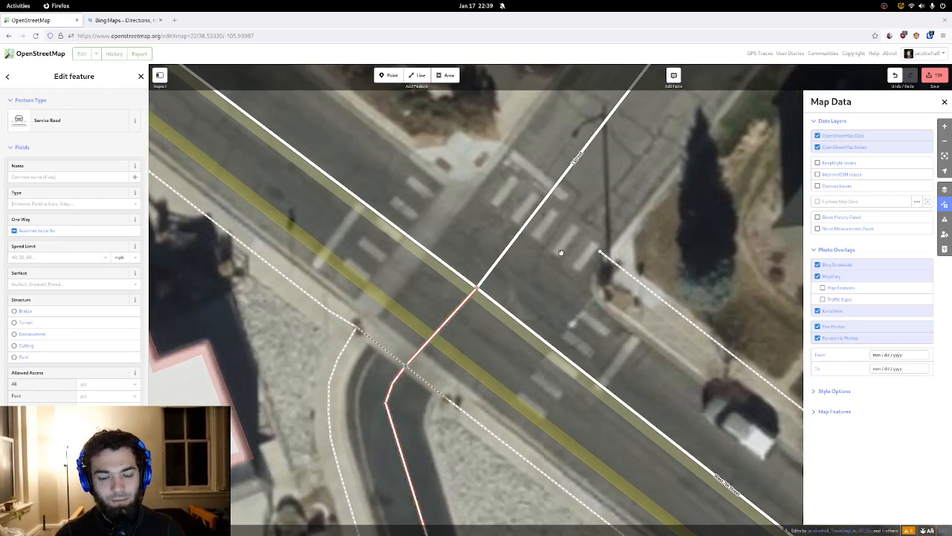
left_click_drag(562, 252, 486, 247)
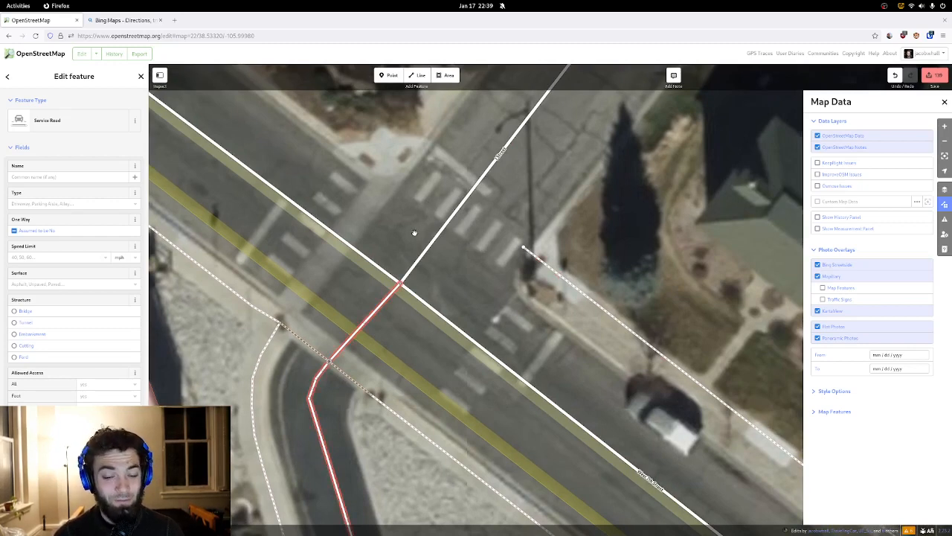
left_click_drag(407, 231, 405, 210)
left_click_drag(420, 343, 446, 340)
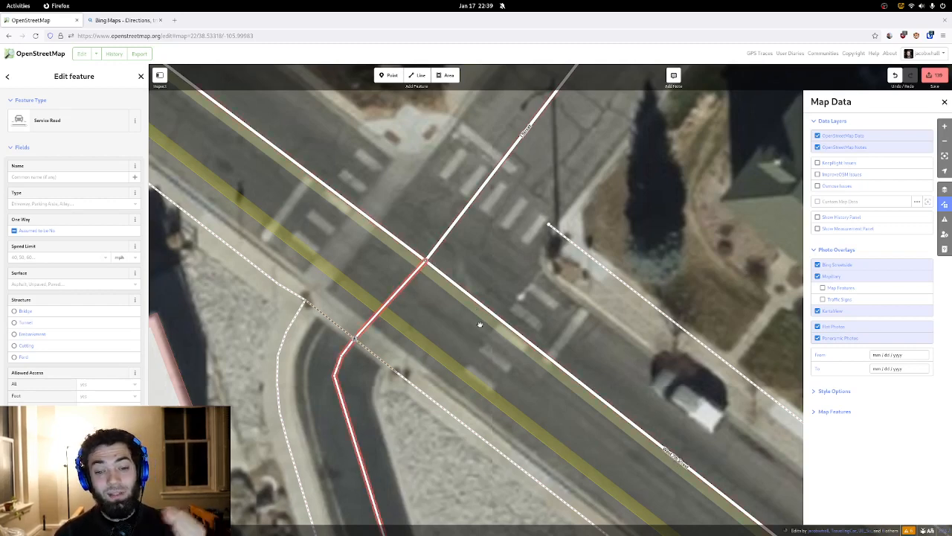
scroll(480, 320, "down", 2)
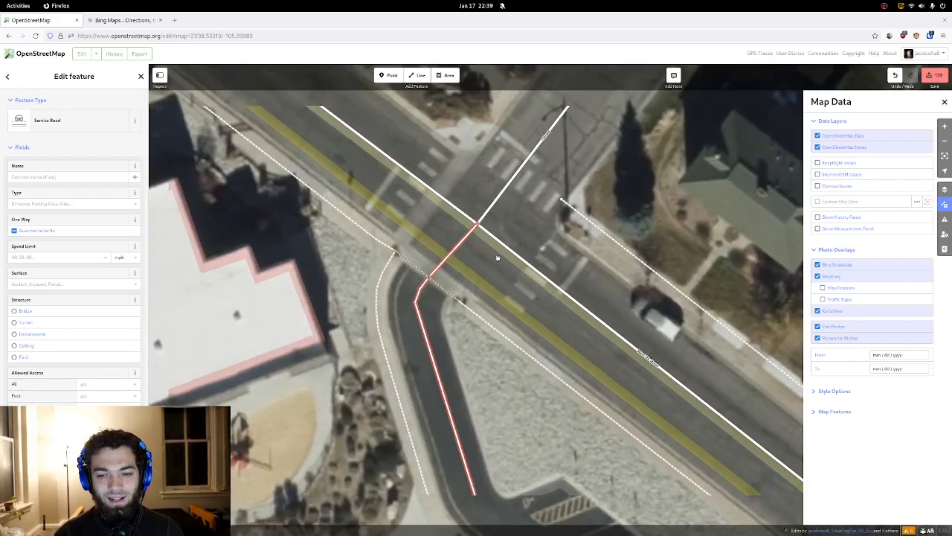
scroll(497, 257, "down", 2)
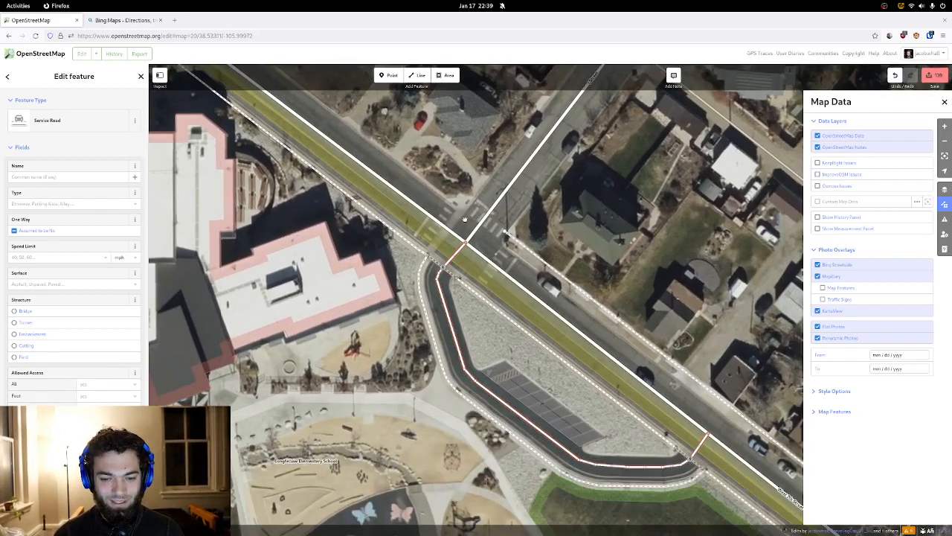
- Draw a line across West 7th Street along the crosswalk northwest of I Street, from the school-side sidewalk to the opposite corner ramp
scroll(464, 219, "up", 2)
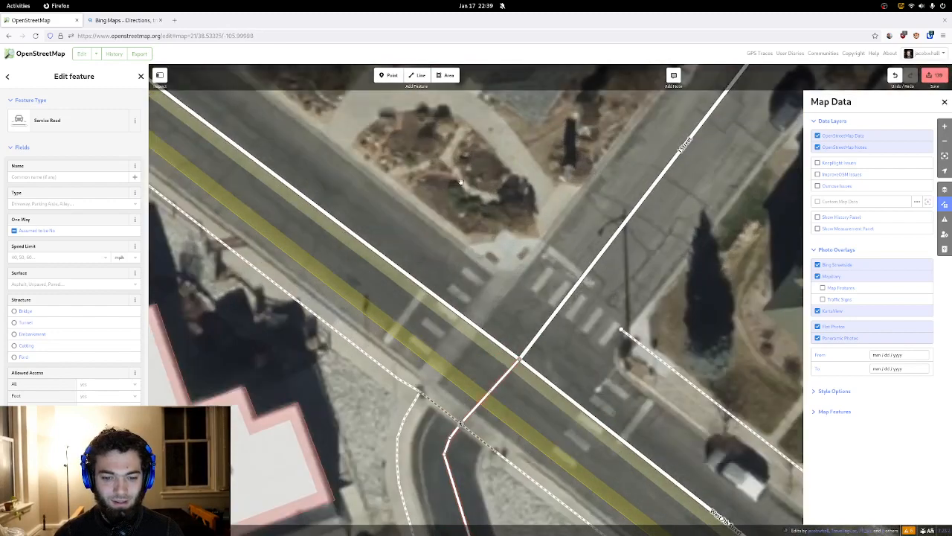
key("2")
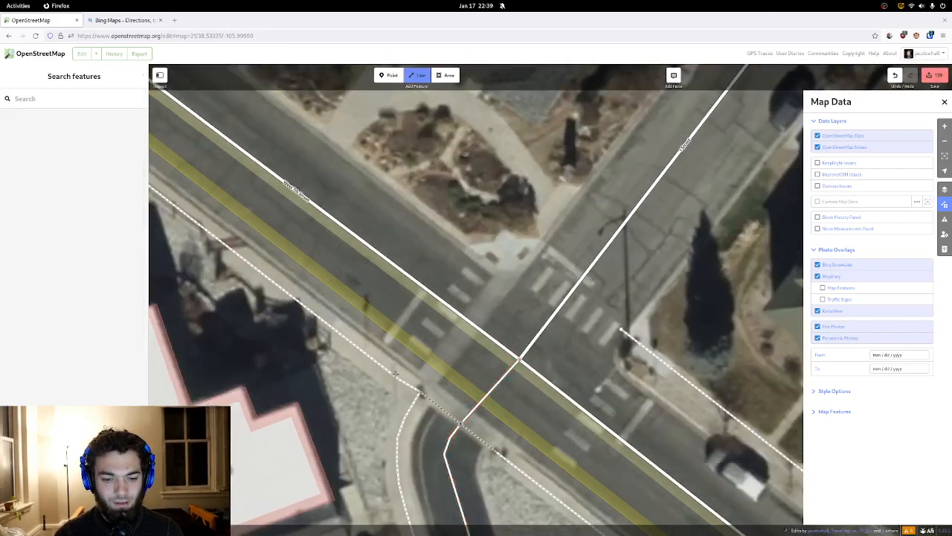
left_click(398, 380)
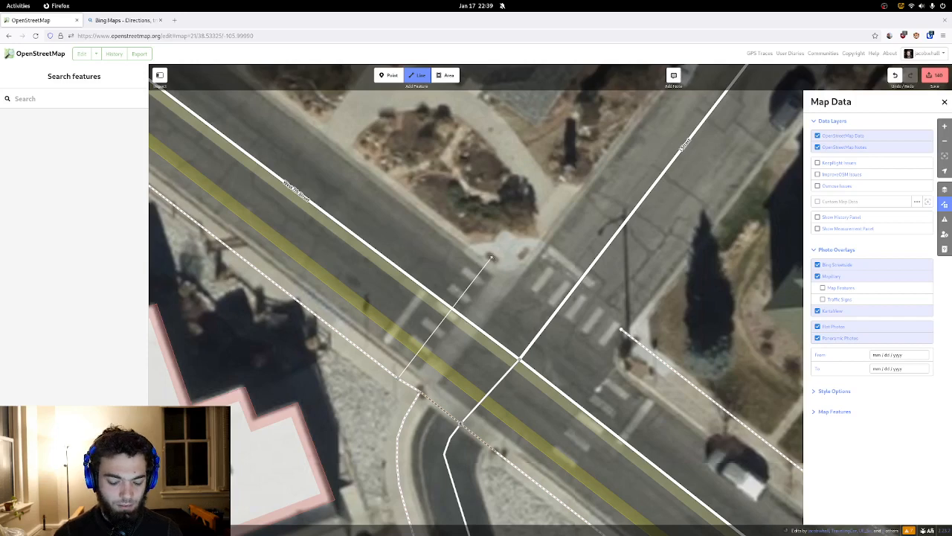
double_click(491, 258)
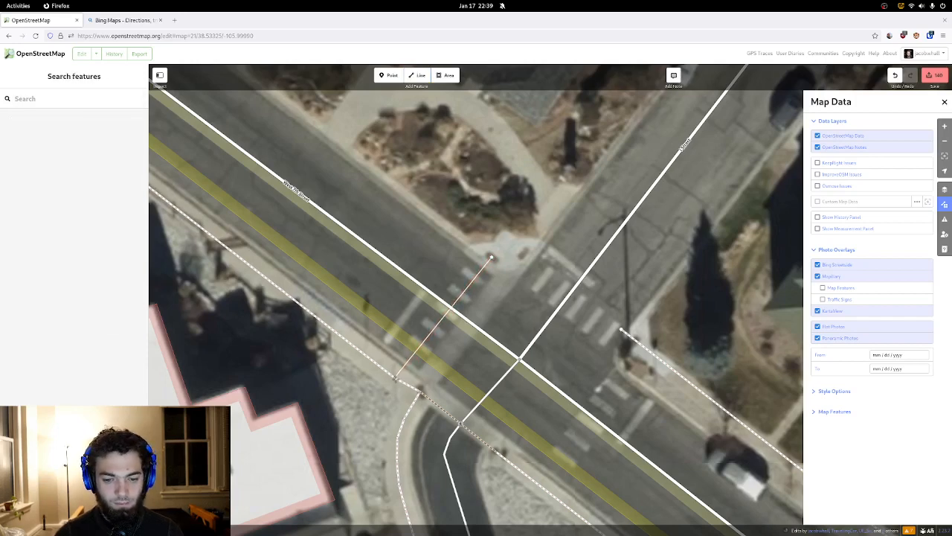
double_click(396, 378)
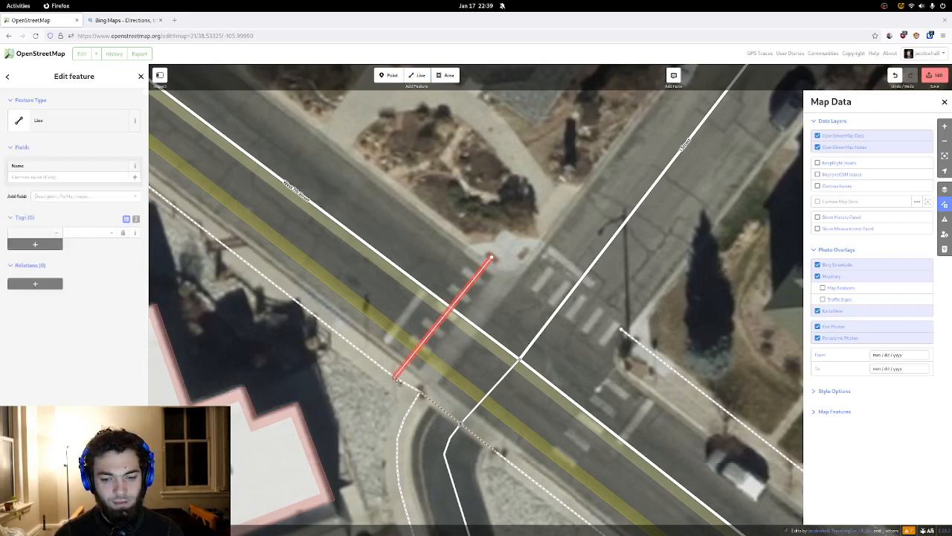
- Classify the new line northwest of I Street as an Unmarked Crossing and connect it to West 7th Street
left_click(44, 120)
left_click(55, 128)
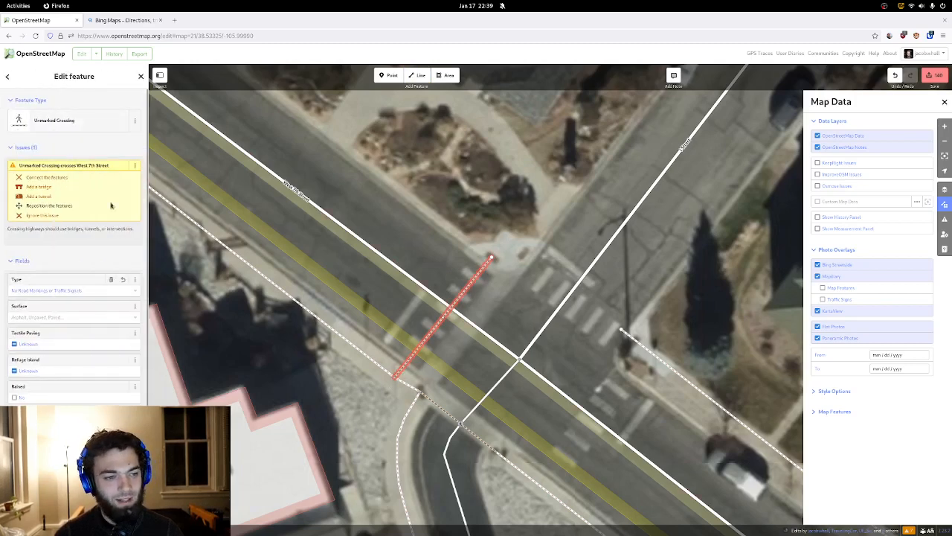
left_click(80, 179)
- Draw a line across I Street along its crosswalk, from the corner ramp to the end of the opposite sidewalk
left_click_drag(560, 144, 441, 119)
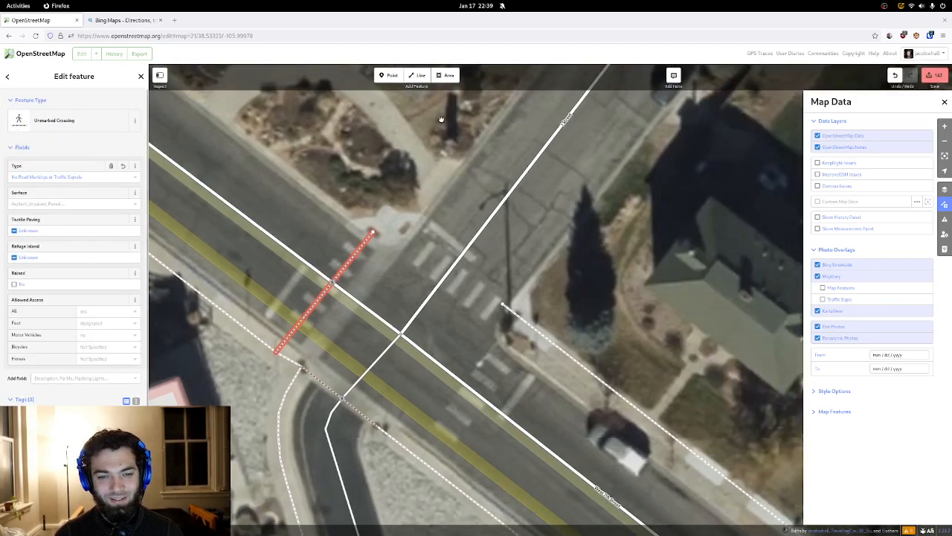
left_click(418, 75)
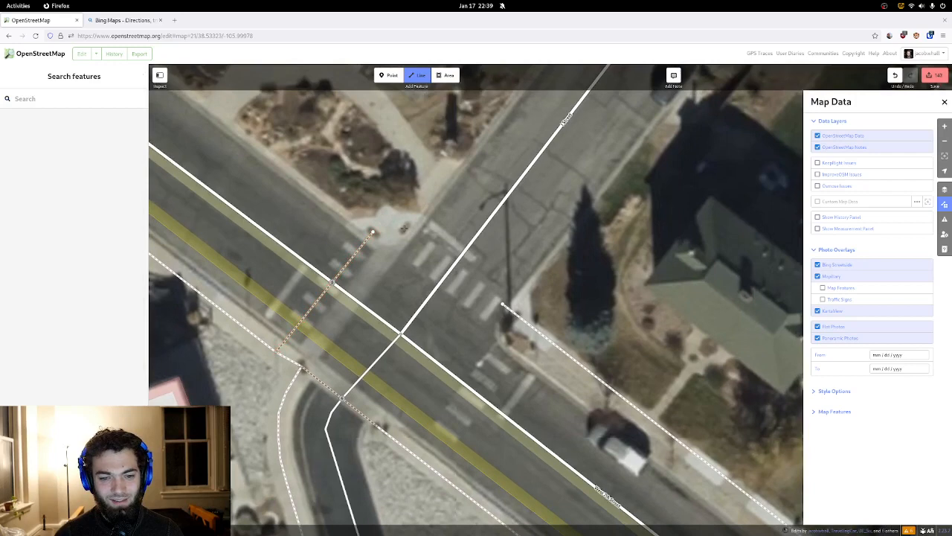
double_click(511, 310)
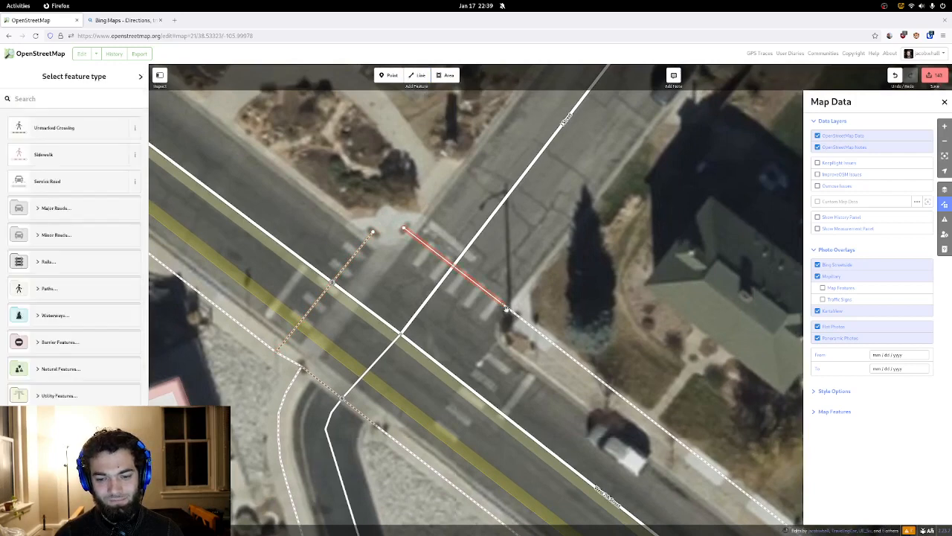
key("Escape")
left_click(487, 291)
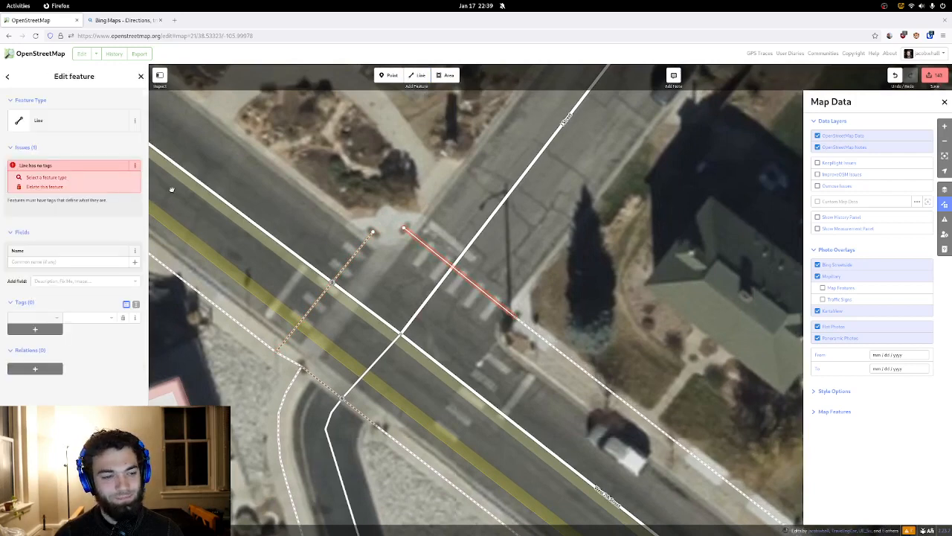
- Classify the line across I Street as an Unmarked Crossing and connect it to the street
left_click(67, 120)
left_click(67, 129)
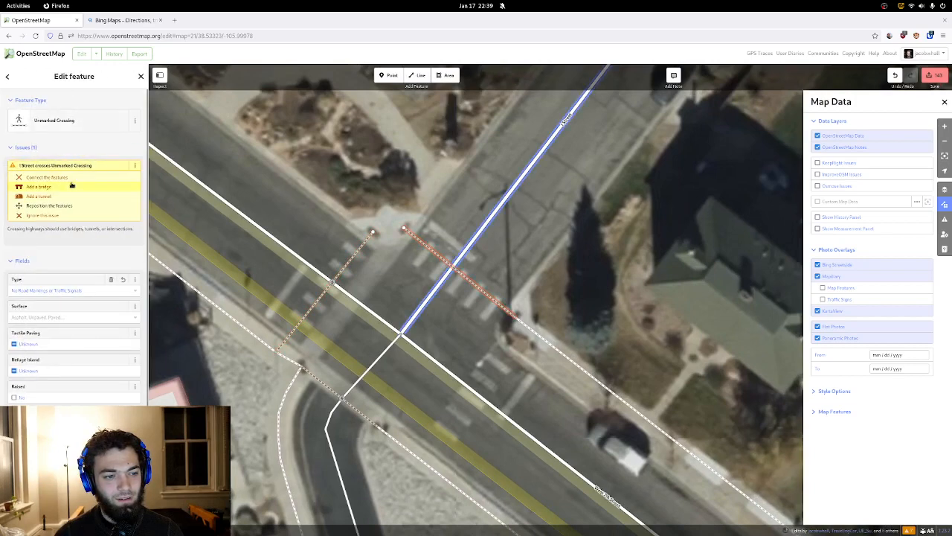
left_click(71, 178)
- Draw a line across West 7th Street along the crosswalk southeast of I Street, joining the sidewalks on both sides
left_click_drag(378, 143, 292, 69)
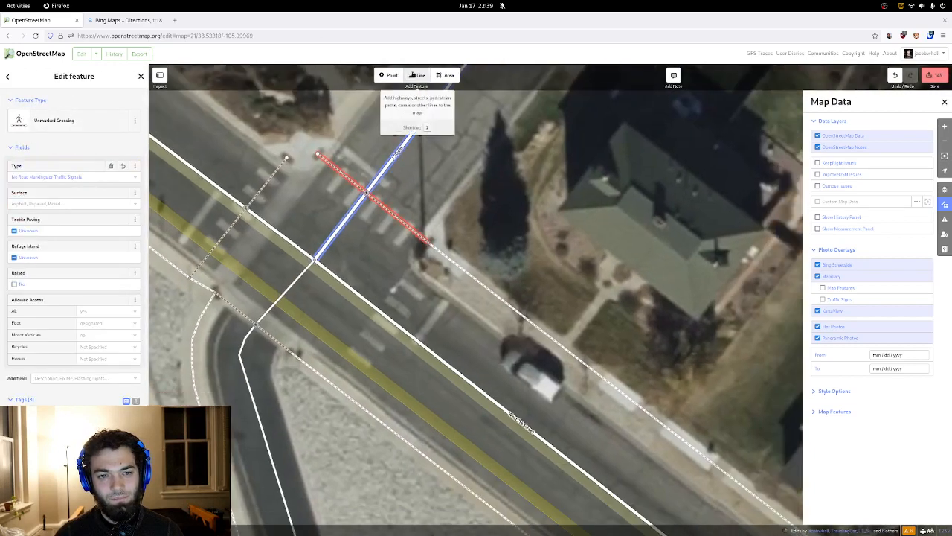
left_click(417, 75)
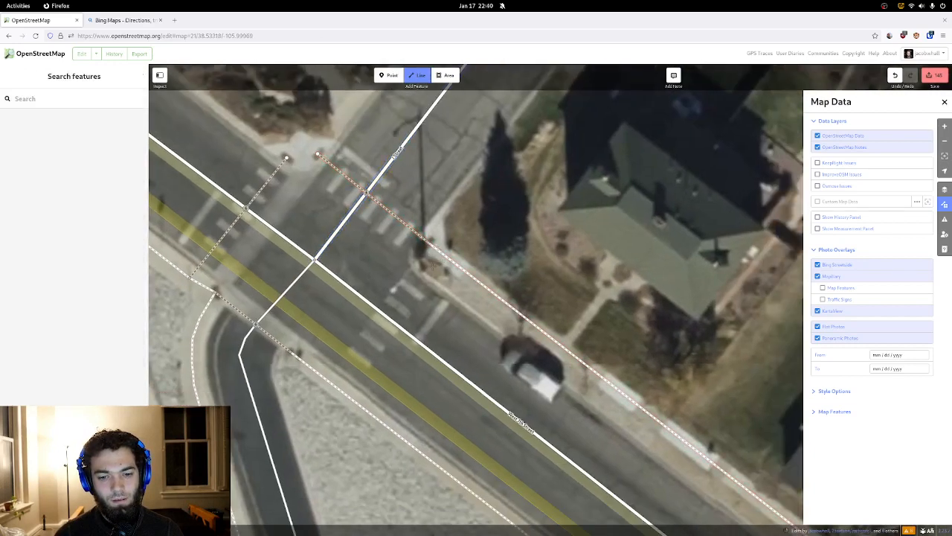
left_click_drag(429, 284, 405, 236)
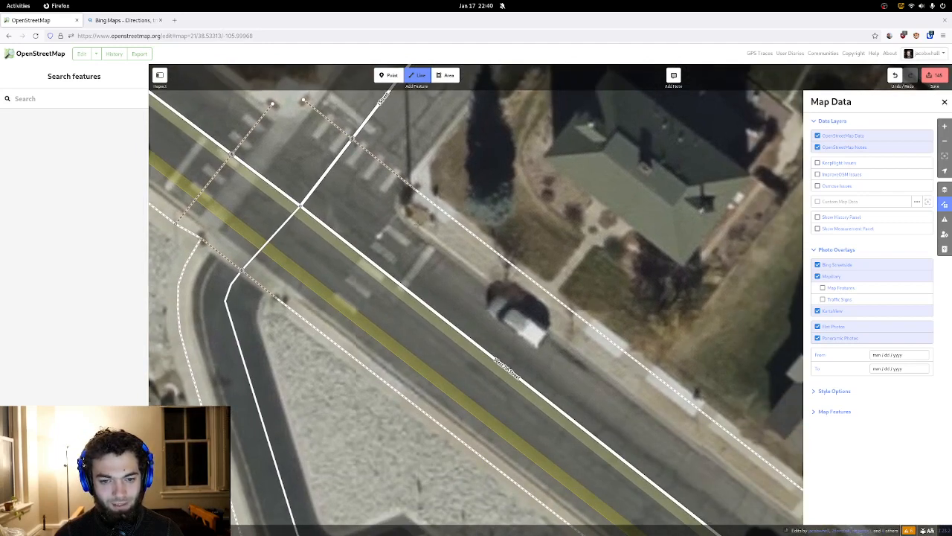
left_click_drag(340, 316, 347, 354)
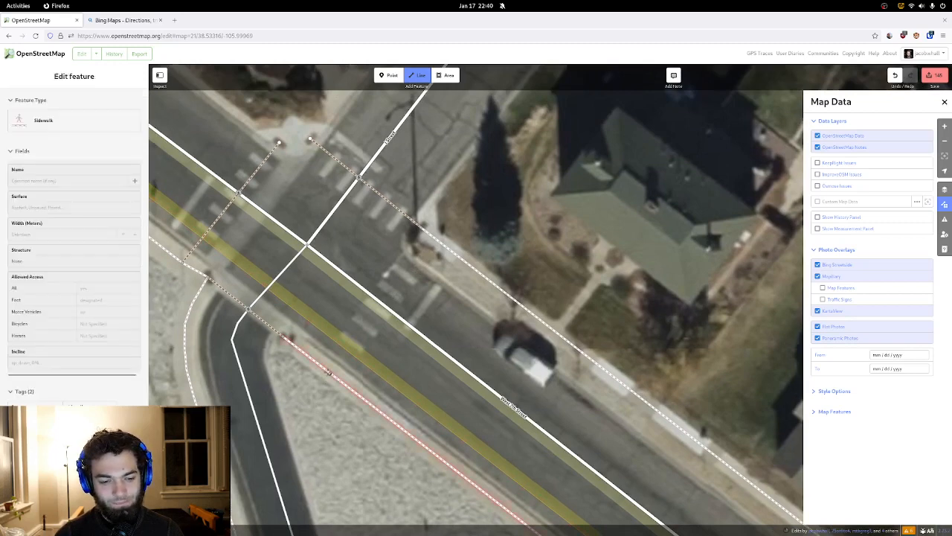
left_click(330, 372)
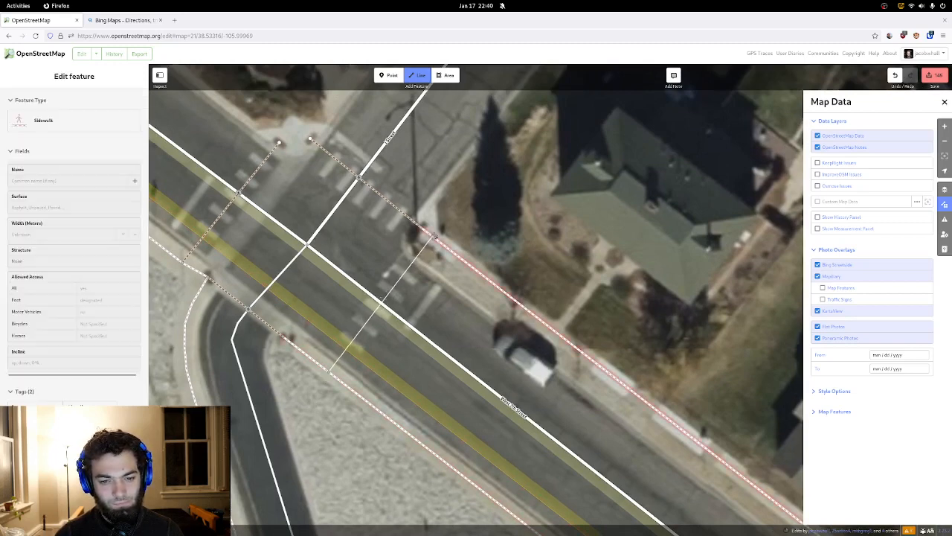
double_click(431, 237)
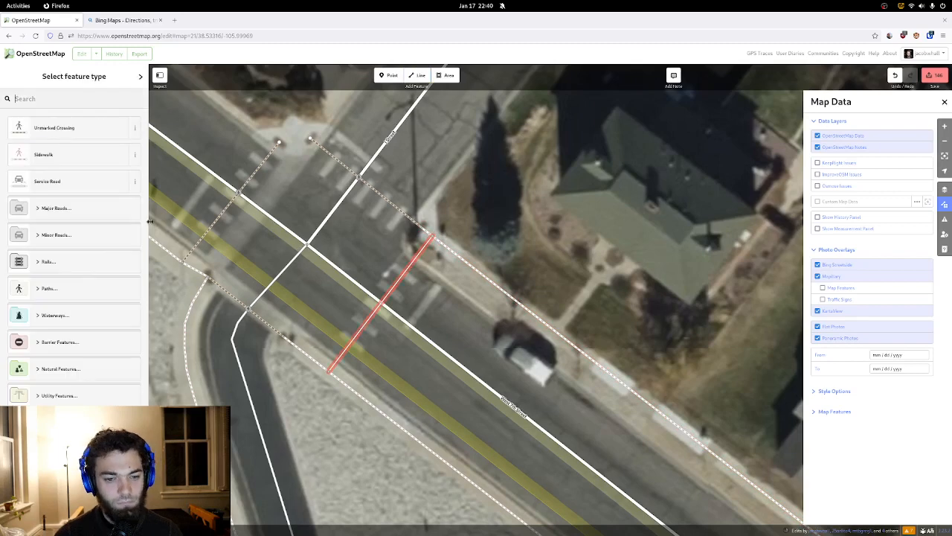
- Classify the new line across West 7th Street as a Marked Crossing and connect it to the street
left_click(55, 131)
left_click(55, 130)
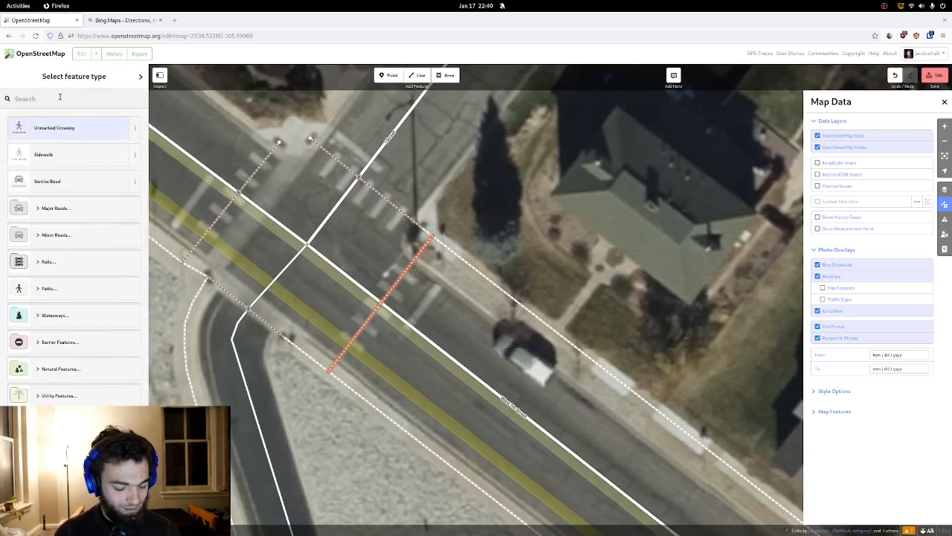
type("marked")
left_click(46, 134)
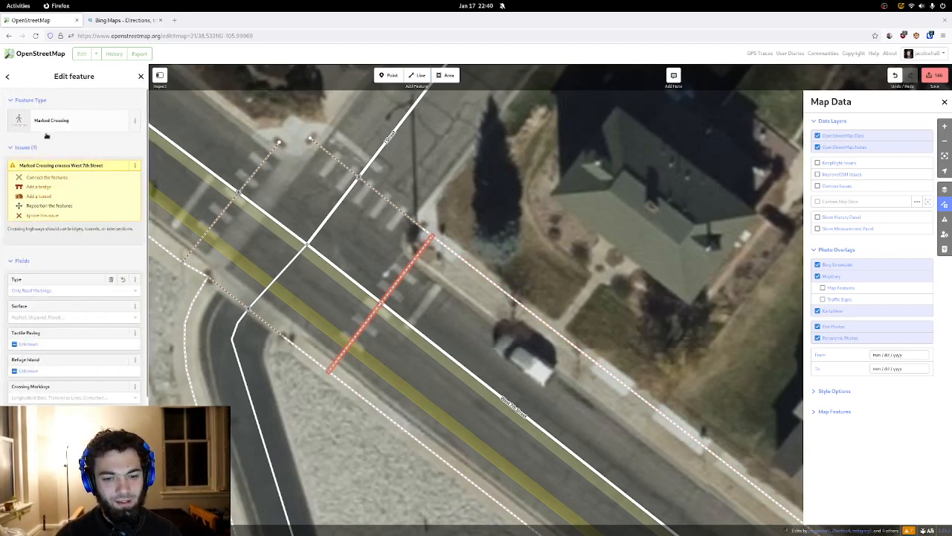
left_click(86, 179)
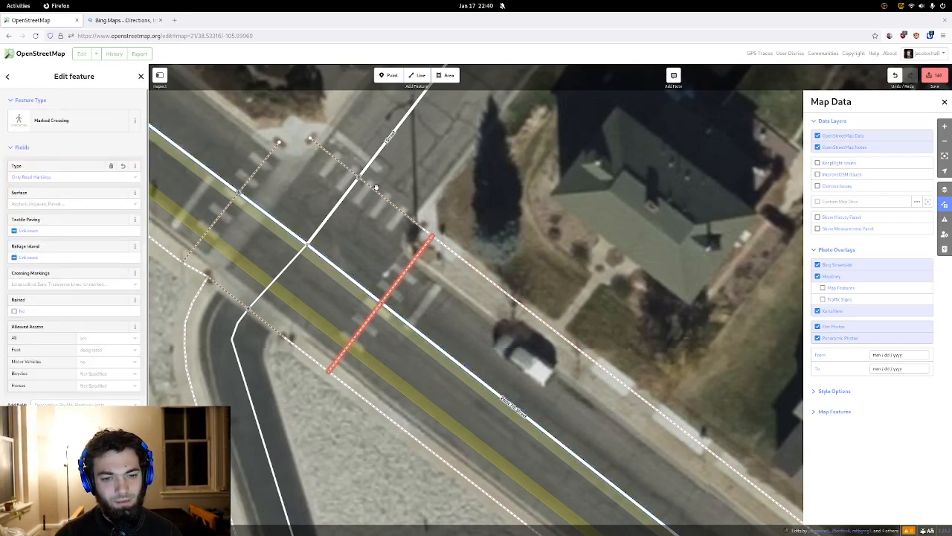
- Change the crossing over I Street and the one over West 7th Street northwest of it to Marked Crossing
left_click(375, 187, "shift")
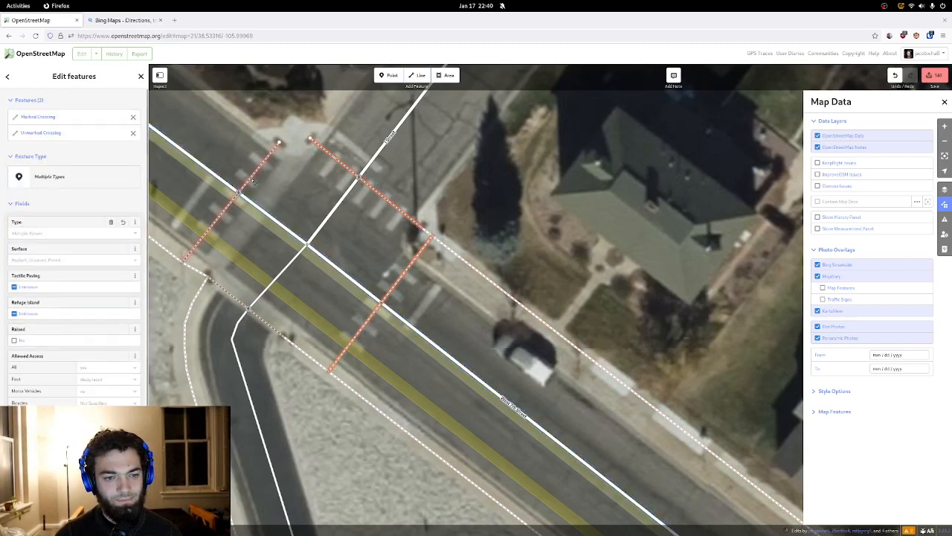
left_click(249, 262, "shift")
left_click(232, 297, "shift")
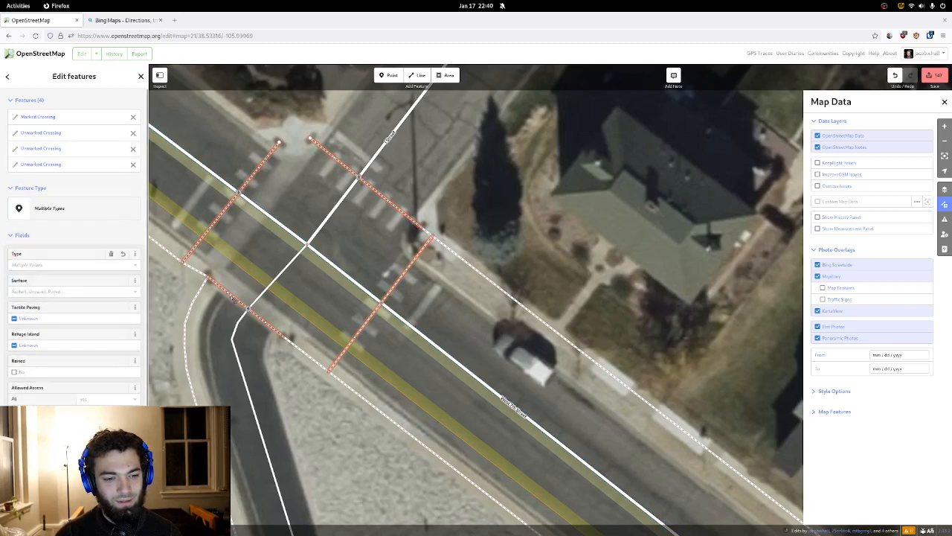
left_click(226, 294, "shift")
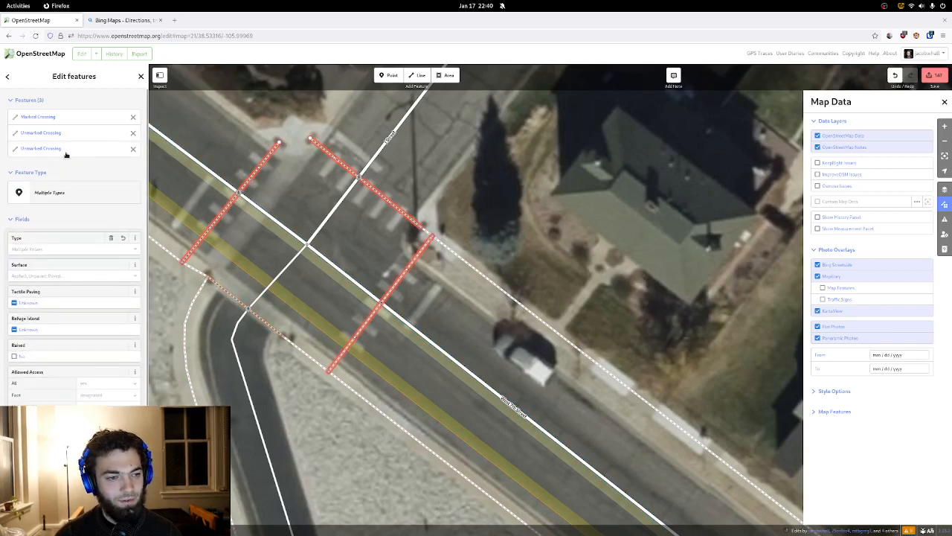
left_click(66, 195)
left_click(55, 125)
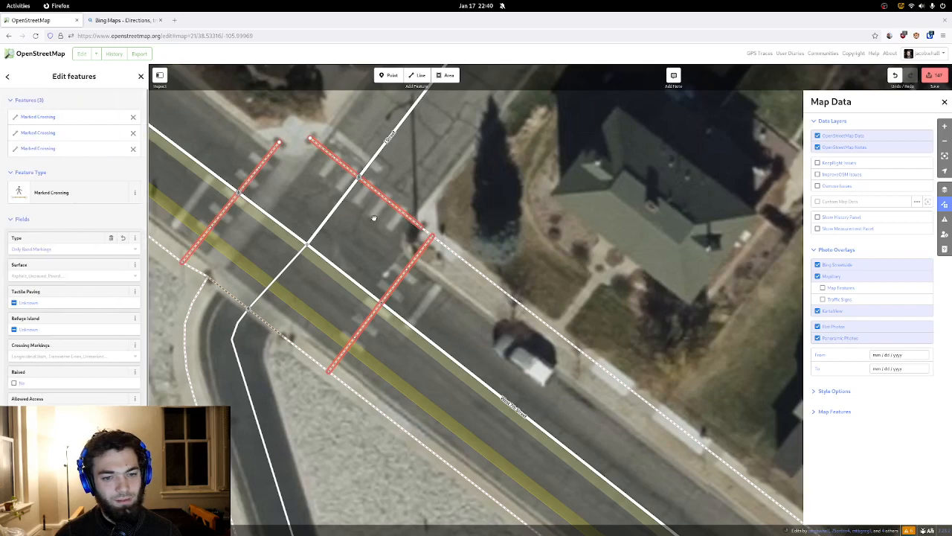
left_click(374, 217)
- Draw a line joining the two crossing ends at the north corner and continuing northeast beside I Street, and classify it as Sidewalk
left_click_drag(378, 224, 435, 256)
left_click(417, 75)
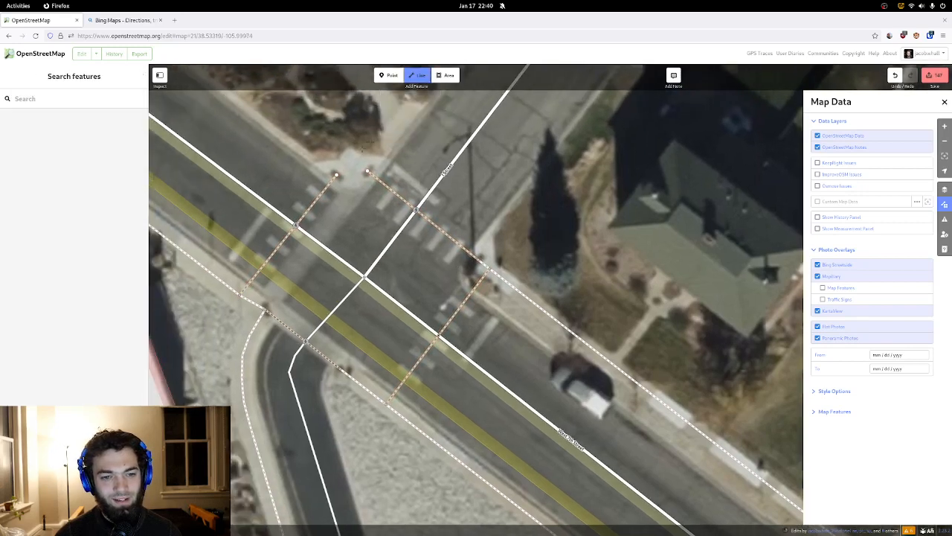
left_click(337, 175)
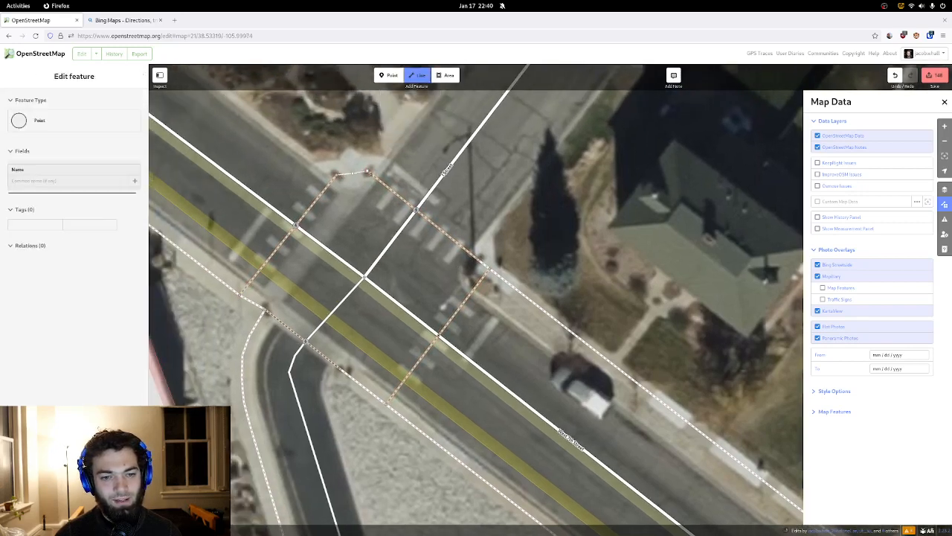
left_click(368, 172)
left_click_drag(400, 126, 356, 221)
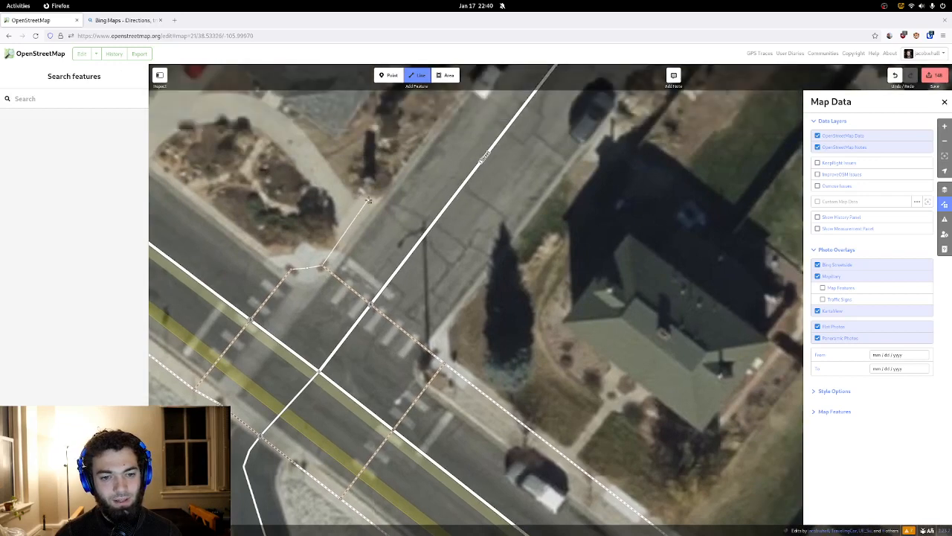
left_click(368, 201)
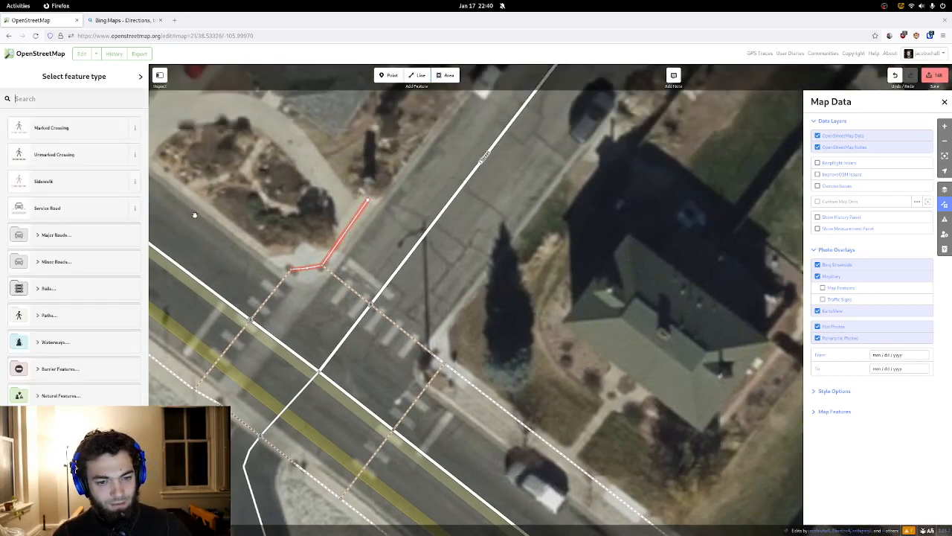
left_click(100, 180)
- Set the crossing point on West 7th Street southeast of I Street to Marked Crosswalk
left_click_drag(313, 217, 293, 147)
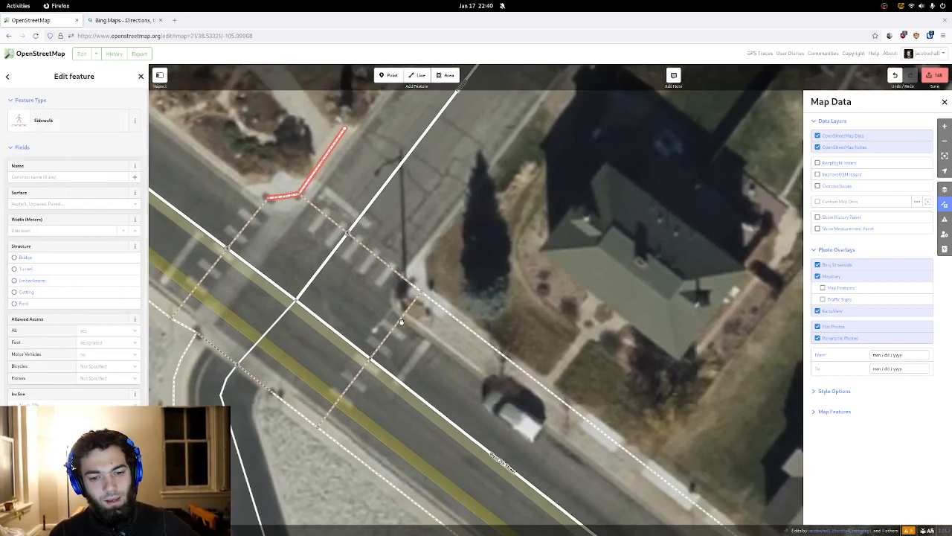
left_click_drag(416, 379, 420, 262)
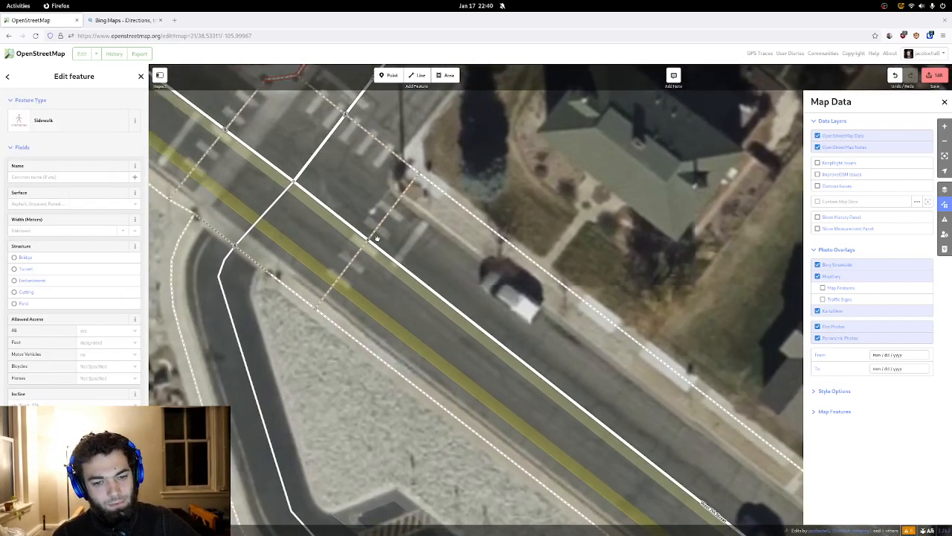
left_click(370, 241)
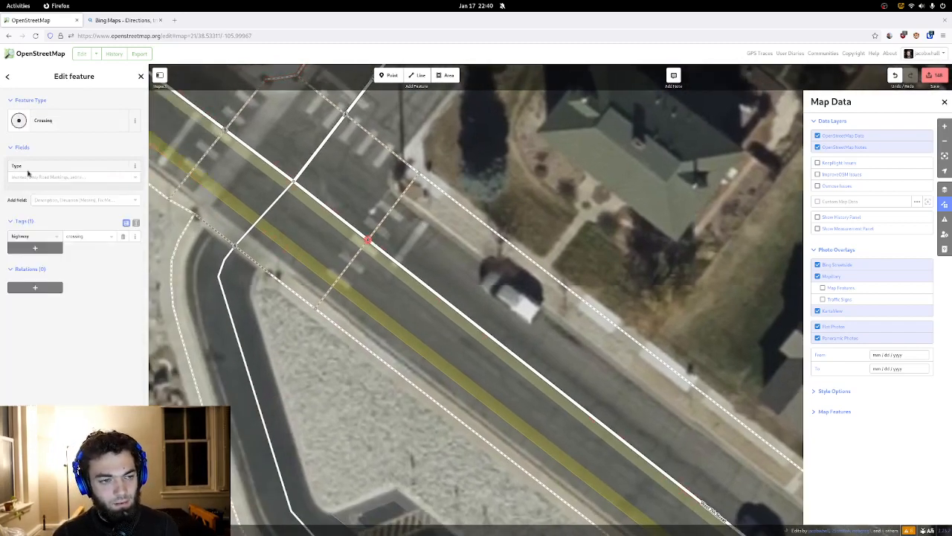
left_click(59, 122)
left_click(78, 204)
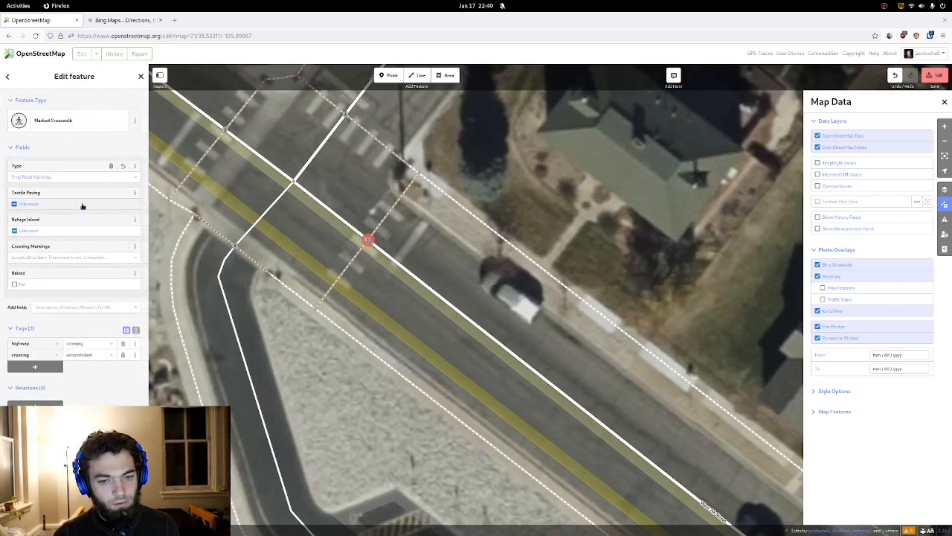
left_click(457, 266)
left_click_drag(484, 276, 550, 358)
left_click(421, 210)
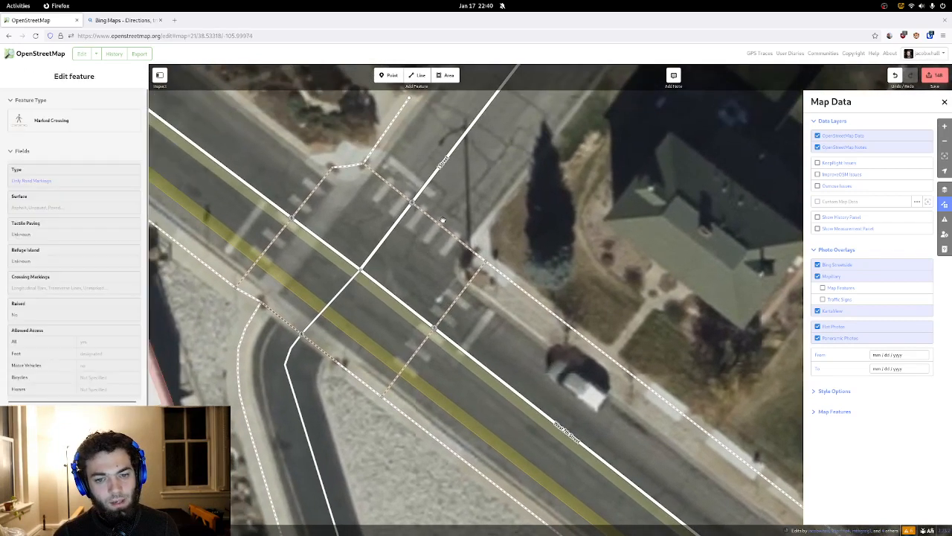
left_click(303, 209, "shift")
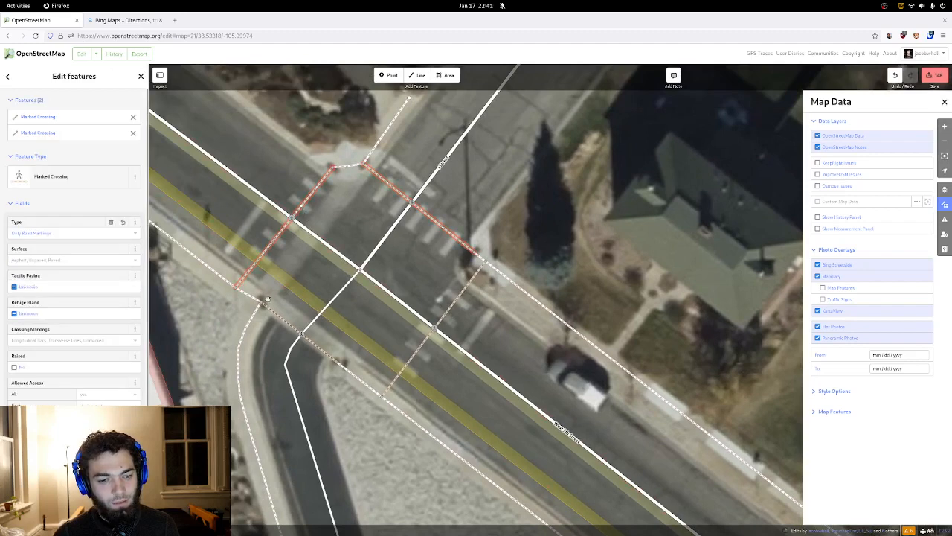
left_click(252, 269, "shift")
left_click(279, 319, "shift")
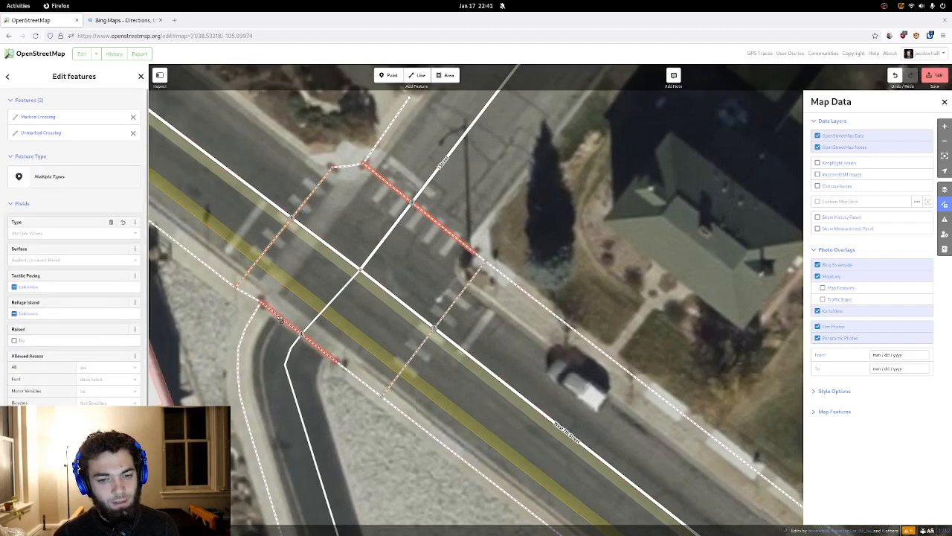
left_click(105, 177)
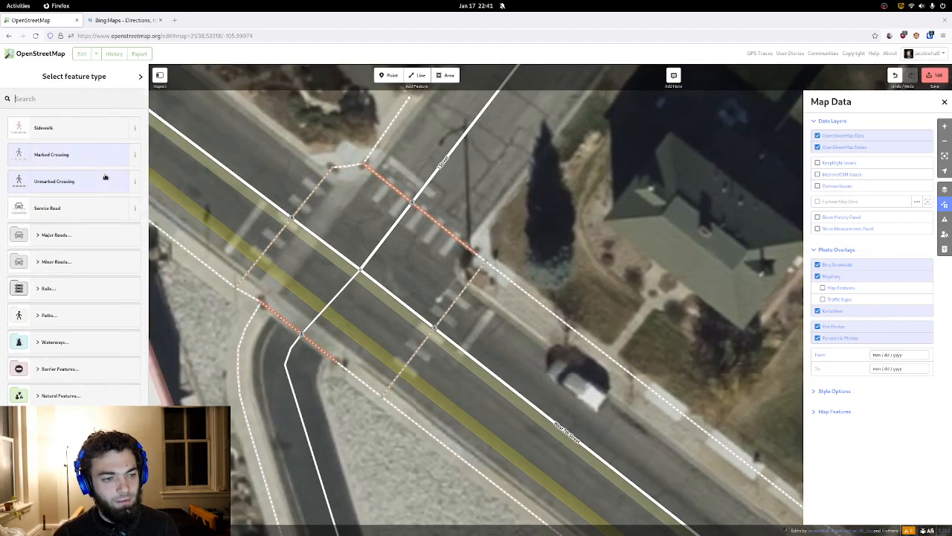
left_click(140, 76)
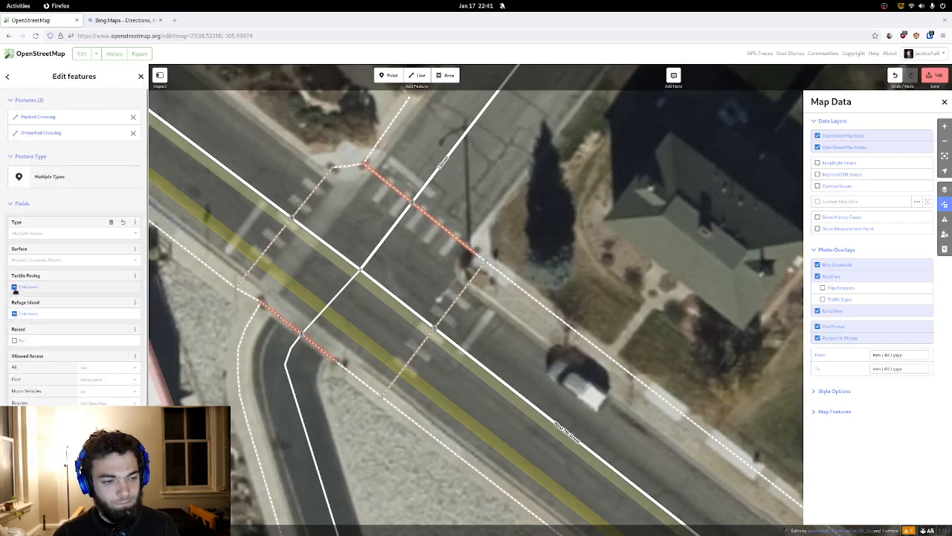
left_click(354, 232)
- At the West 7th Street intersection by the green field's corner, disconnect the side-street Marked Crossing from the sidewalk corner next to the field
scroll(467, 286, "down", 3)
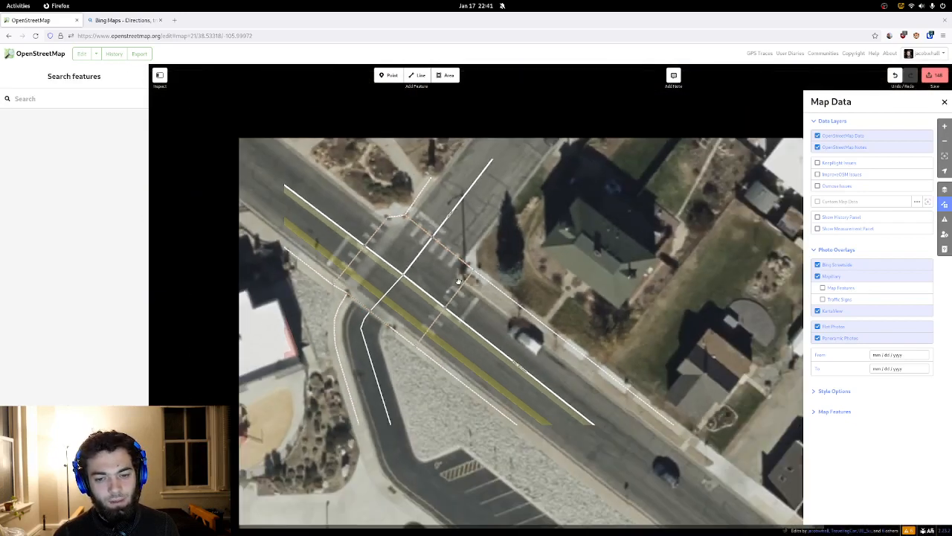
left_click_drag(726, 458, 509, 264)
scroll(511, 272, "down", 3)
left_click_drag(647, 388, 443, 189)
scroll(463, 269, "up", 3)
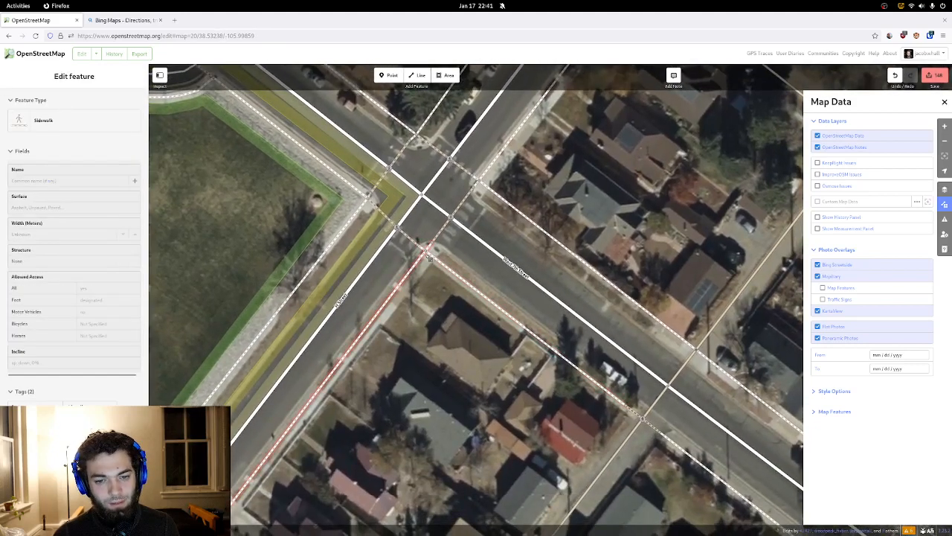
left_click(430, 253)
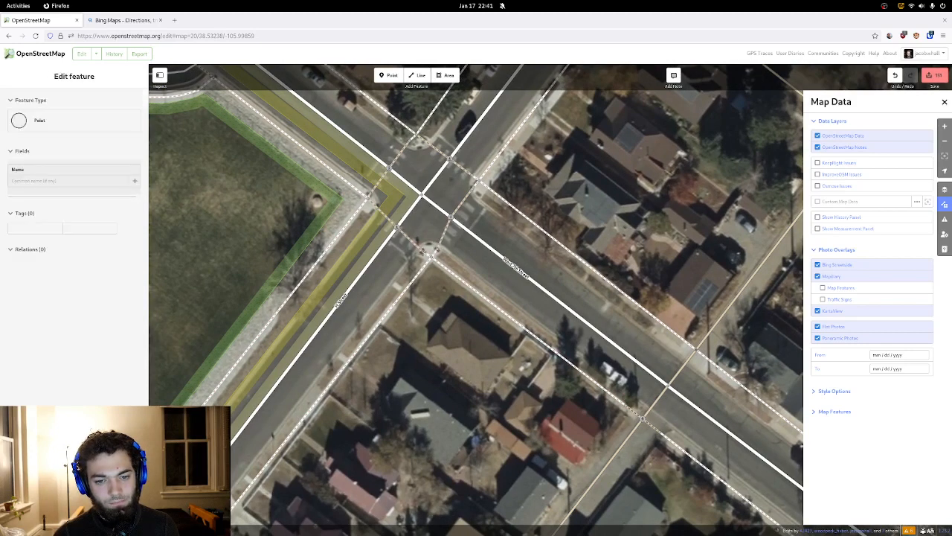
left_click(418, 247)
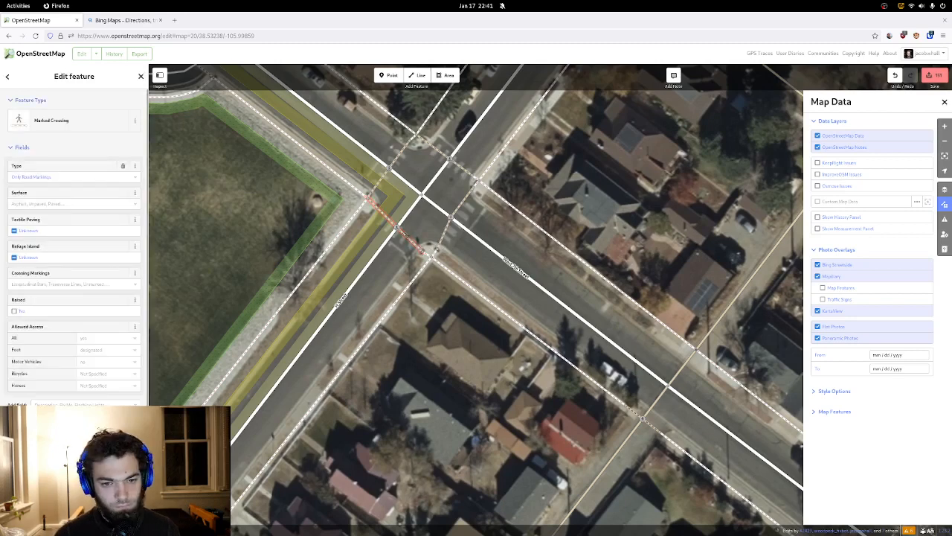
left_click(372, 201)
right_click(371, 201)
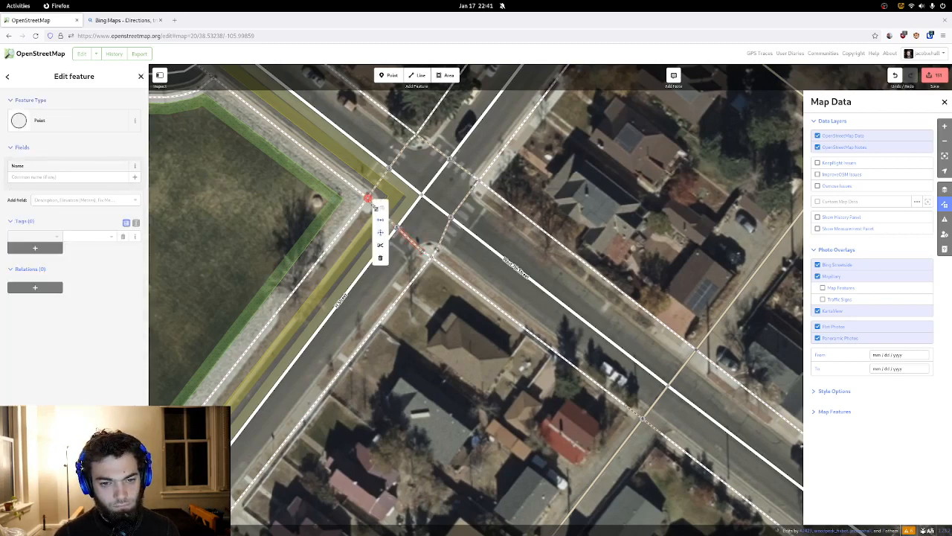
left_click(380, 221)
key("Escape")
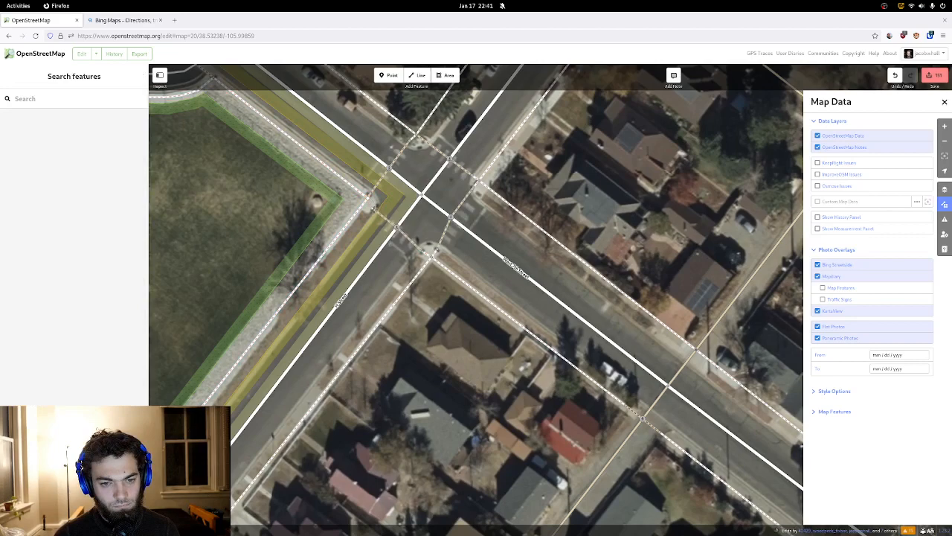
- Place the disconnected crossing end on the curb ramp beside the green field and straighten the crossing
left_click(372, 210)
key("Escape")
scroll(374, 209, "up", 4)
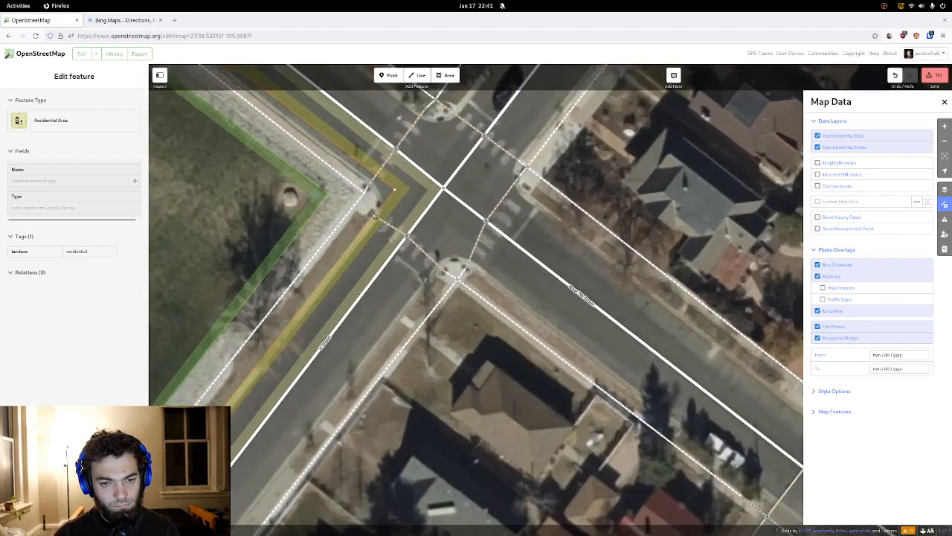
left_click_drag(360, 183, 380, 217)
left_click(382, 221)
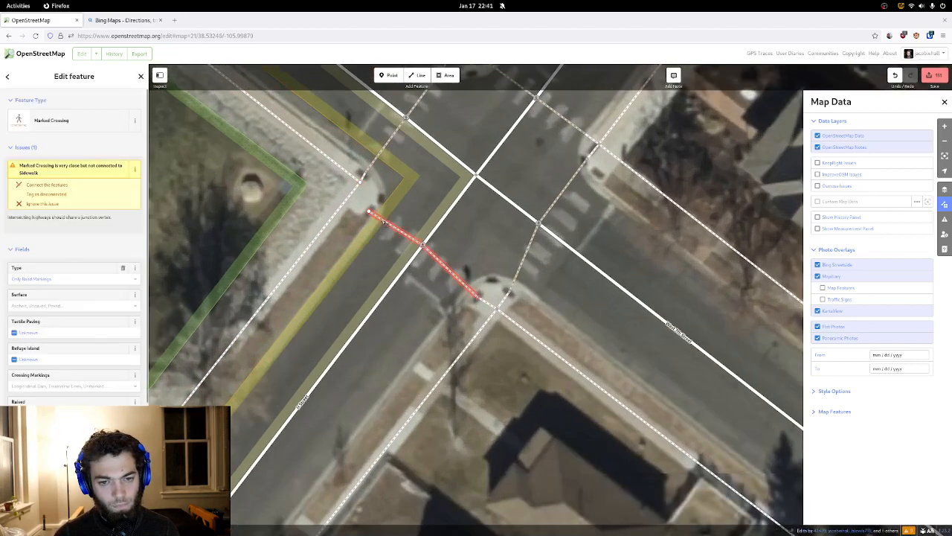
key("s")
- Extend the West 7th Street sidewalk to the crossing's free end and adjust its points where the sidewalks meet at the corner
left_click_drag(360, 183, 368, 210)
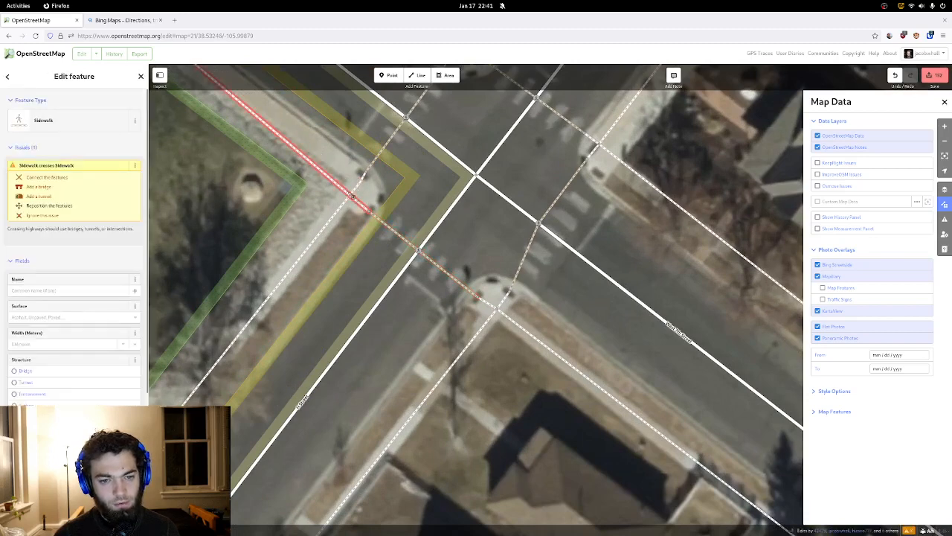
key("Escape")
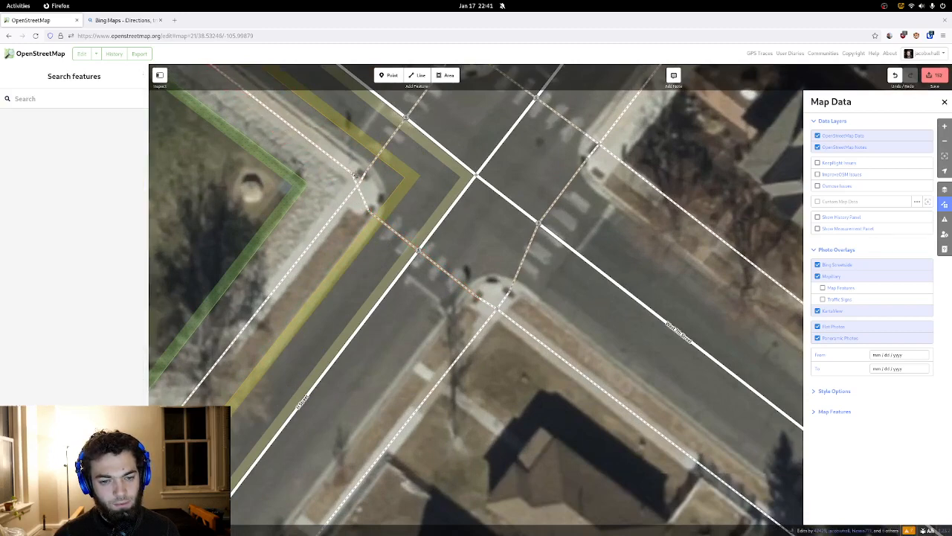
left_click(355, 175)
left_click(365, 183)
left_click(360, 182)
left_click(362, 181)
left_click(365, 192)
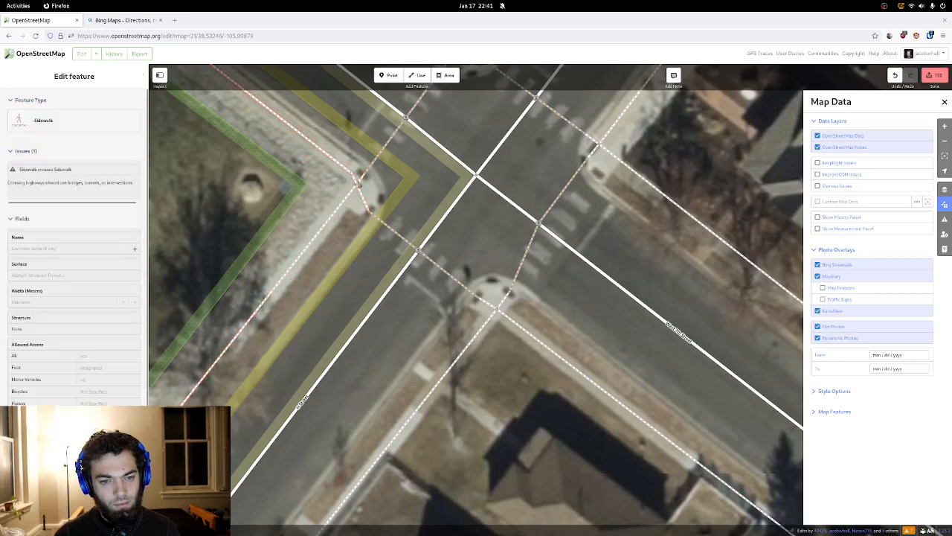
left_click(359, 183)
left_click(374, 185)
- Move the sidewalk junction at the intersection's east corner slightly southeast, behind the curb ramp
left_click_drag(378, 179, 415, 256)
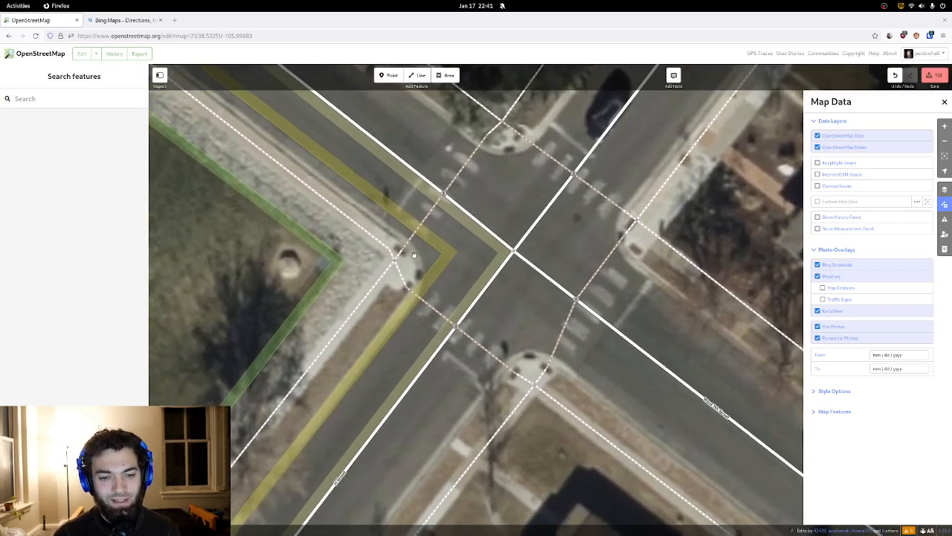
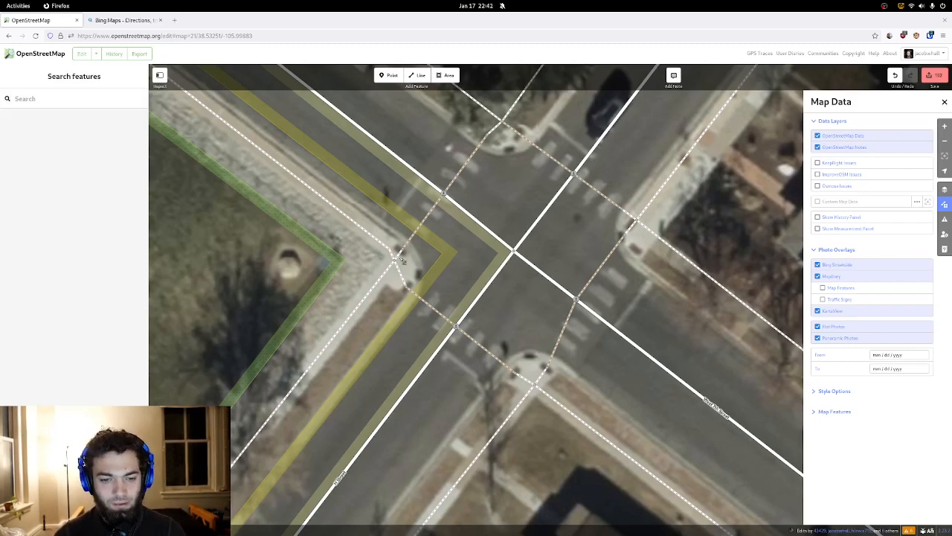
left_click_drag(467, 338, 262, 265)
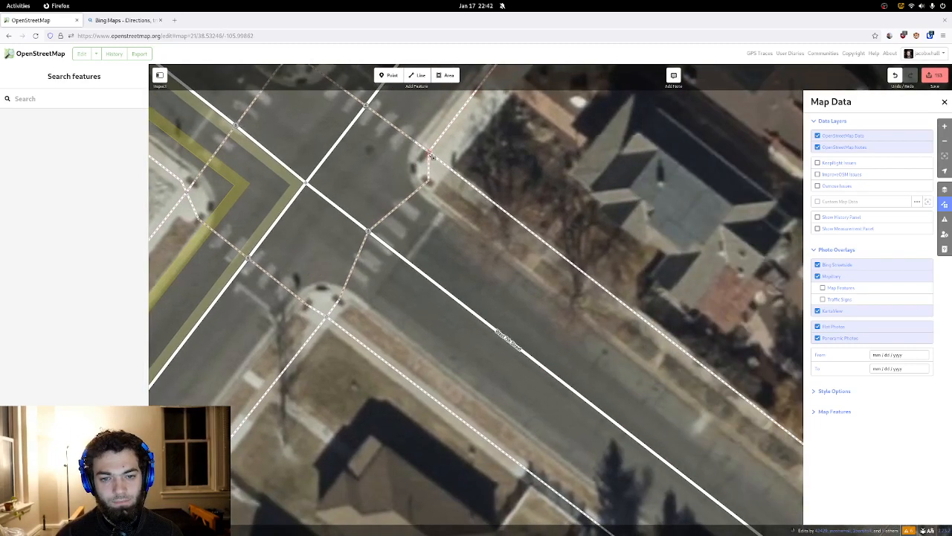
left_click_drag(430, 155, 442, 167)
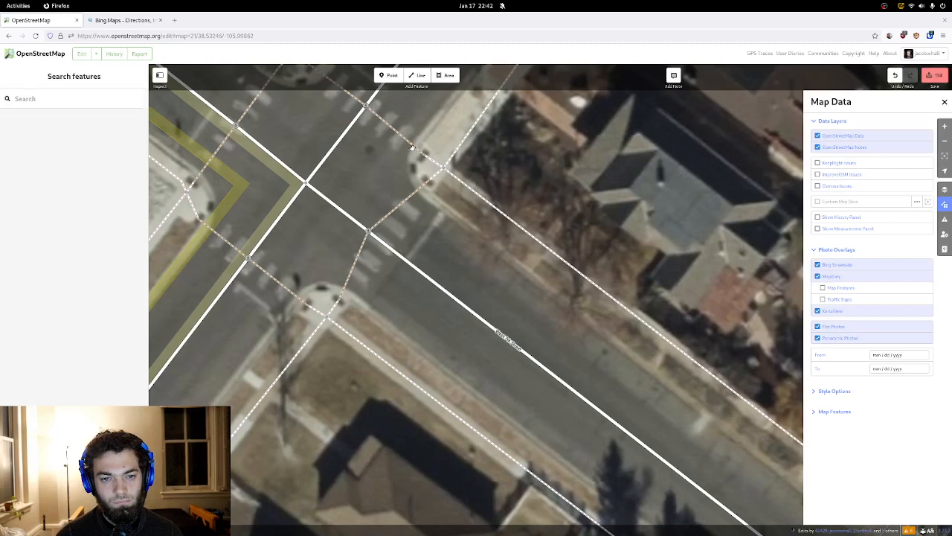
- Straighten the two marked crossings that meet at the intersection's east corner
left_click(415, 147)
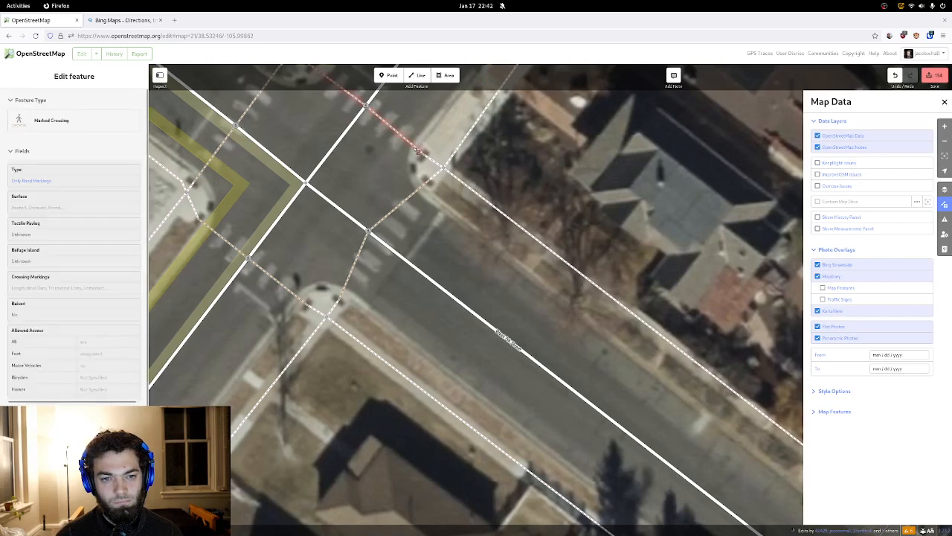
left_click(412, 193)
left_click(433, 219)
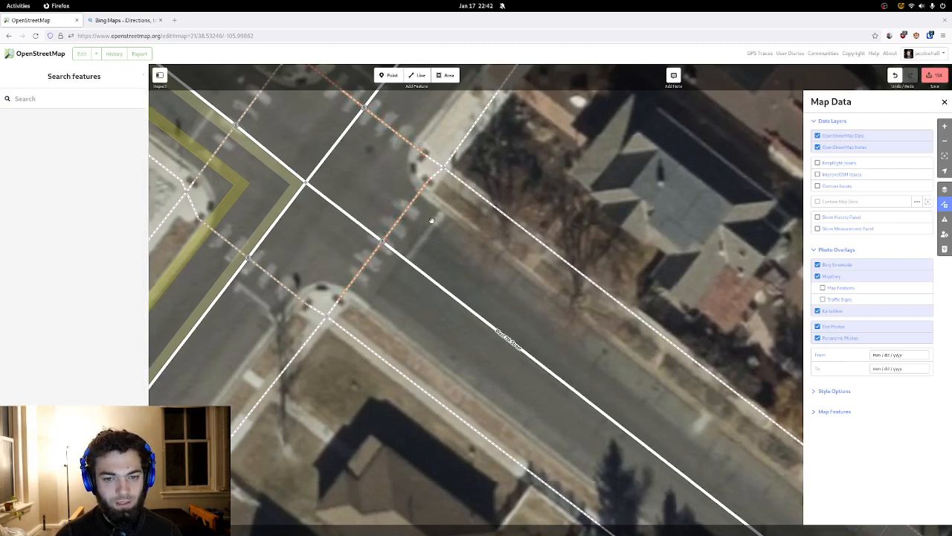
left_click_drag(437, 226, 425, 209)
- Survey the school grounds from the West 7th Street intersection across the green field and playground to the school building
scroll(421, 213, "down", 3)
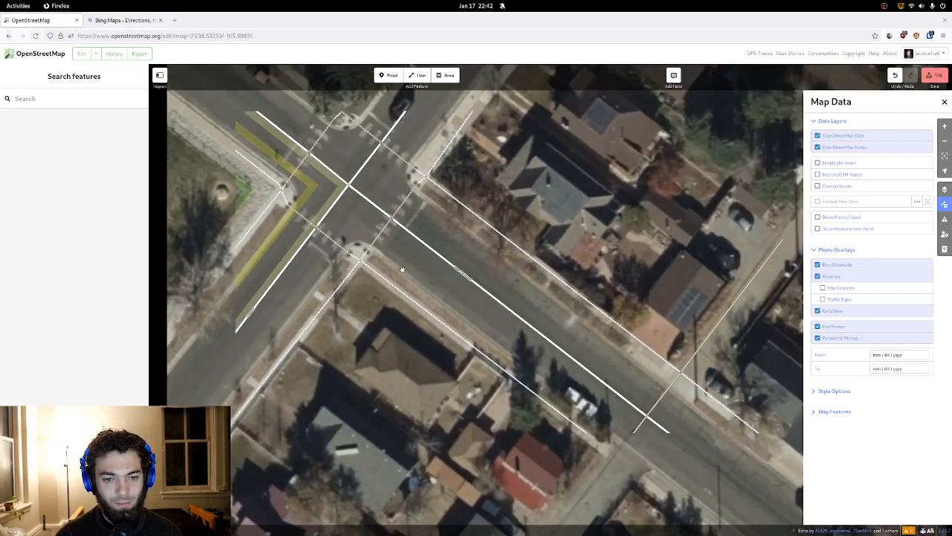
left_click_drag(403, 269, 557, 207)
scroll(285, 239, "down", 3)
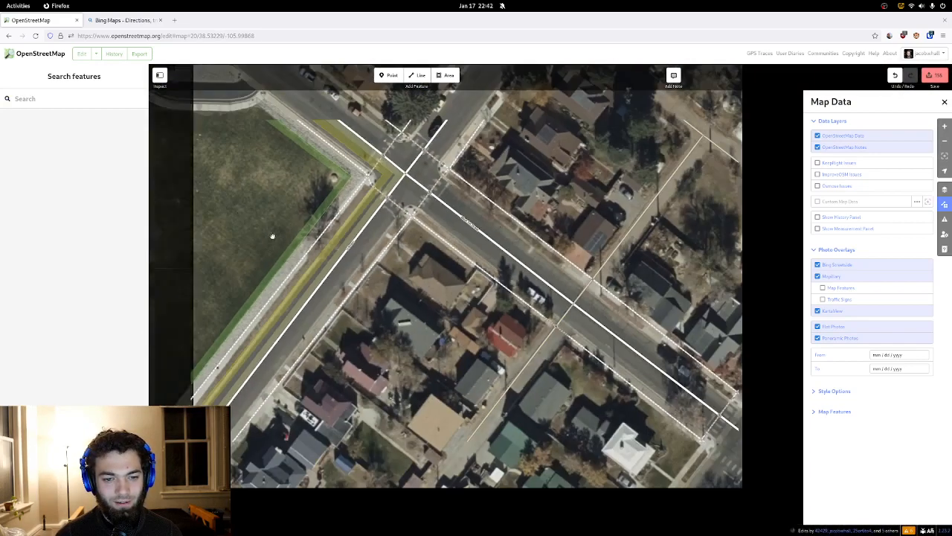
left_click_drag(273, 236, 410, 323)
scroll(331, 246, "up", 3)
left_click_drag(332, 245, 481, 284)
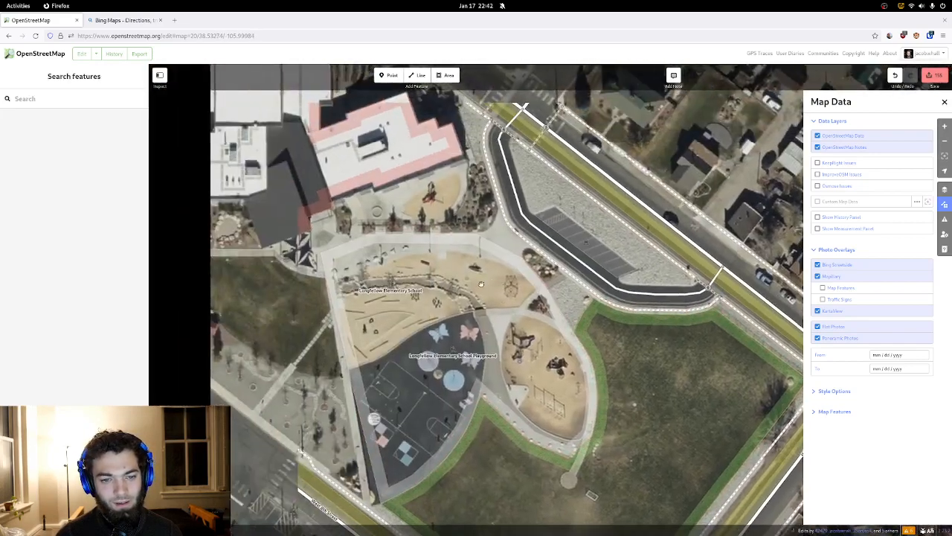
left_click_drag(224, 245, 522, 370)
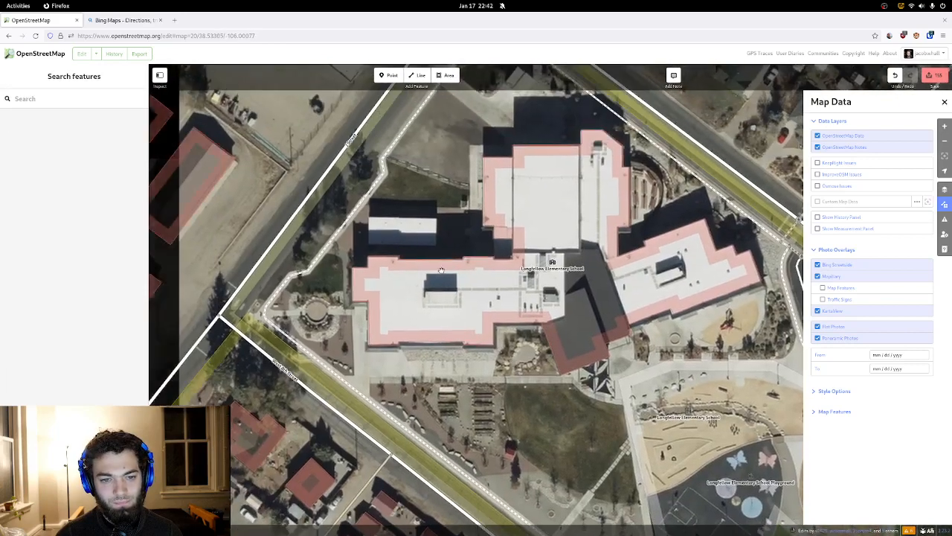
left_click_drag(416, 238, 455, 351)
left_click_drag(475, 283, 393, 132)
left_click_drag(468, 349, 435, 185)
- Move the southern corner of the Longfellow Elementary School Playground outline slightly toward the adjacent street sidewalk
scroll(454, 270, "up", 3)
left_click_drag(511, 218, 336, 178)
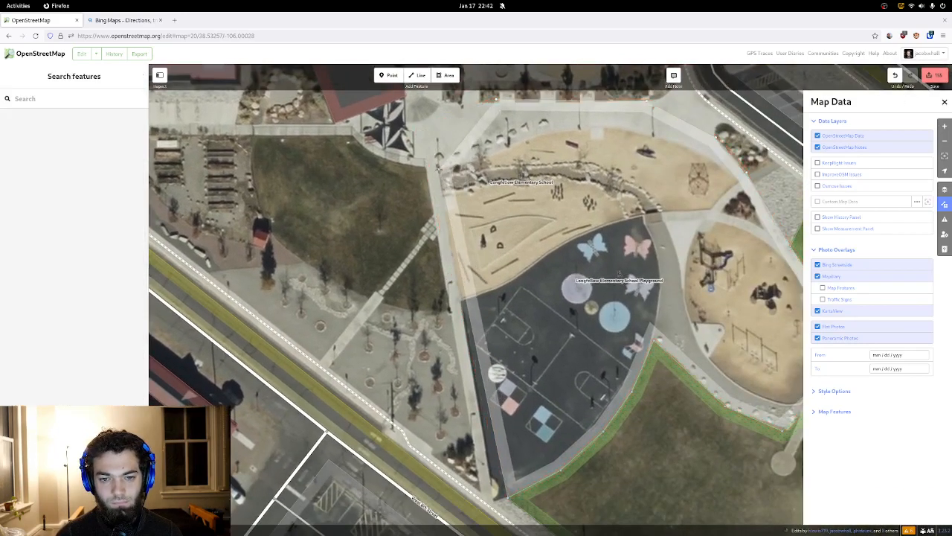
left_click(507, 496)
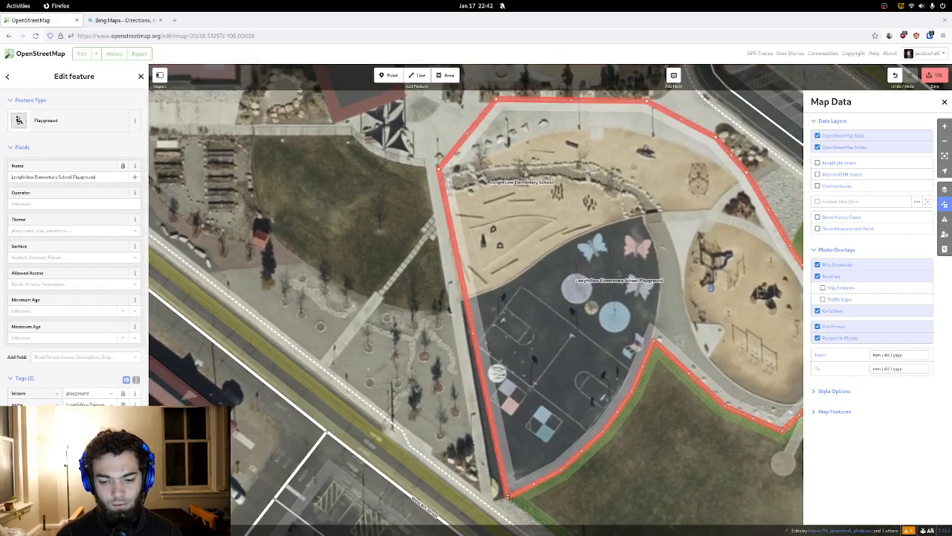
left_click_drag(508, 496, 444, 331)
left_click(444, 330)
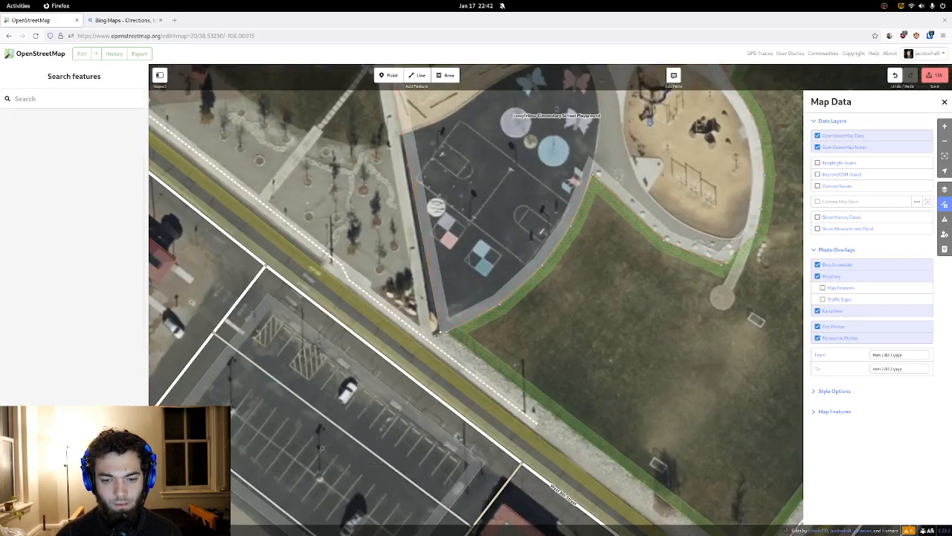
left_click(435, 308)
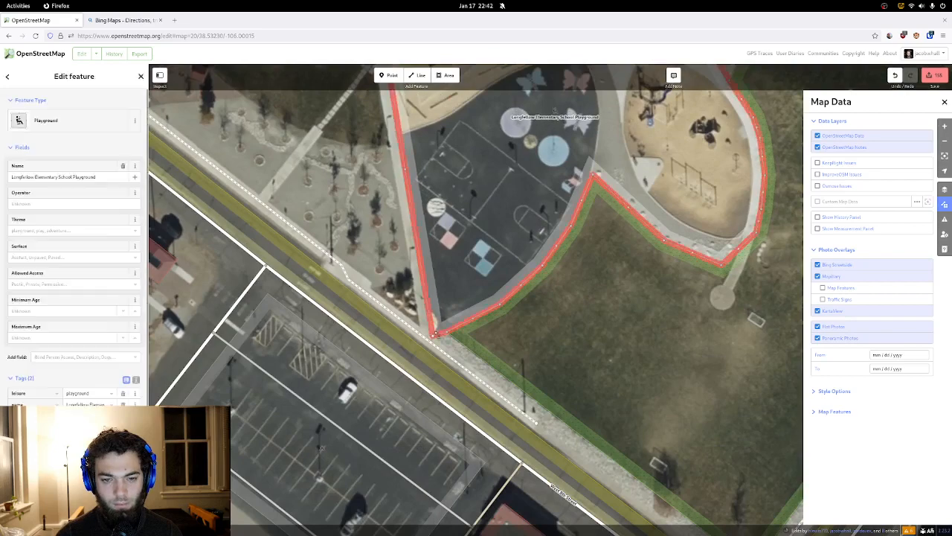
- Pull the playground outline's northern edge in to the sand play area's border, adding points along its northwestern curve
left_click_drag(472, 250, 376, 506)
left_click_drag(362, 192, 347, 267)
left_click_drag(492, 217, 384, 252)
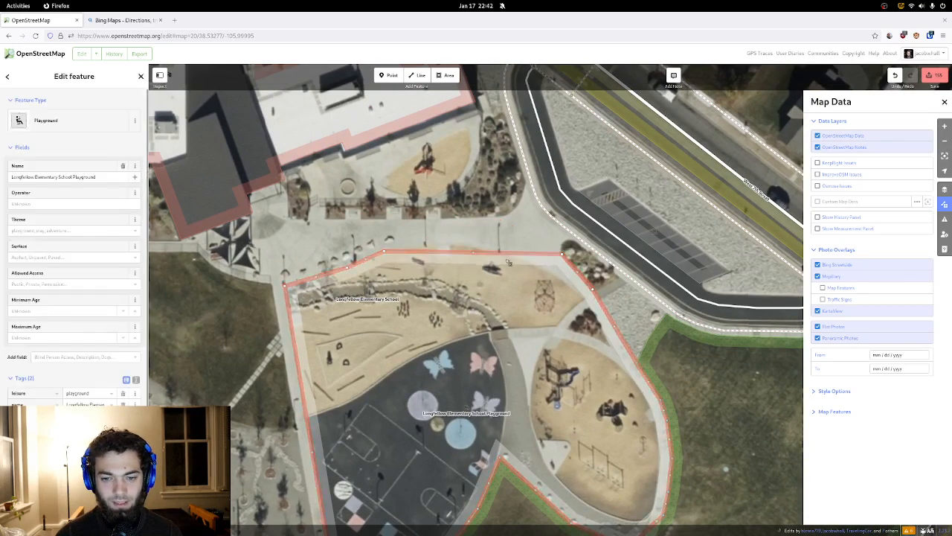
left_click_drag(474, 252, 422, 245)
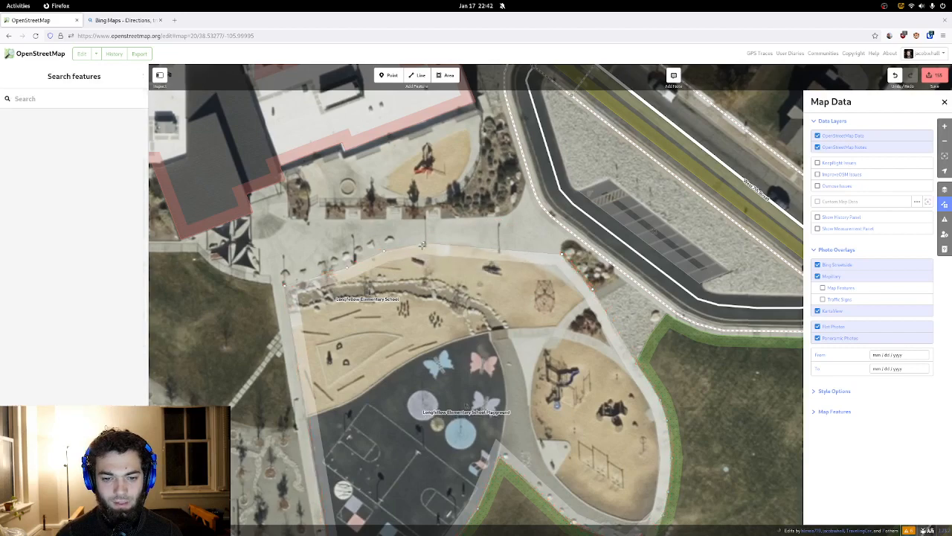
- Bend the eastern part of the playground's northern edge around the sand area, pulling it away from the rock planting bed
left_click(438, 250)
scroll(439, 251, "up", 3)
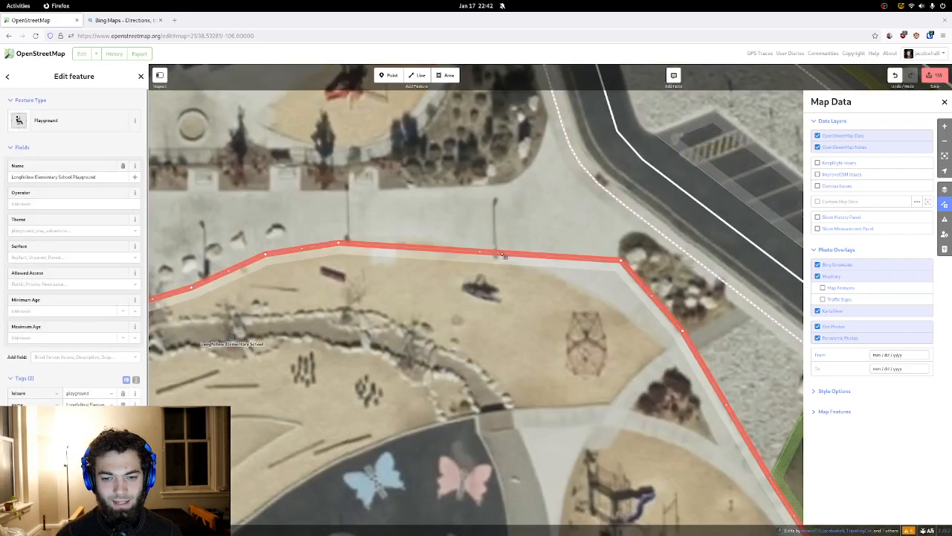
left_click_drag(502, 256, 428, 240)
left_click_drag(556, 269, 393, 246)
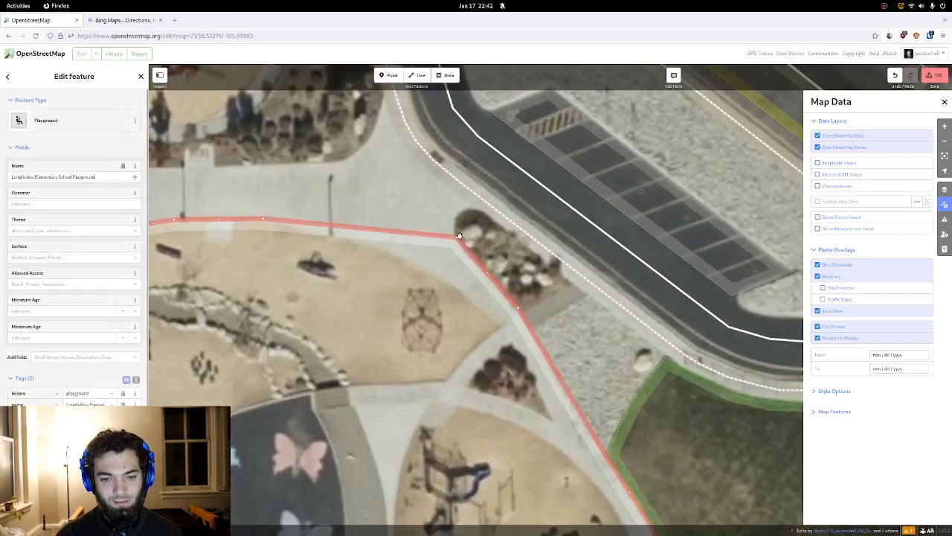
left_click_drag(459, 239, 436, 259)
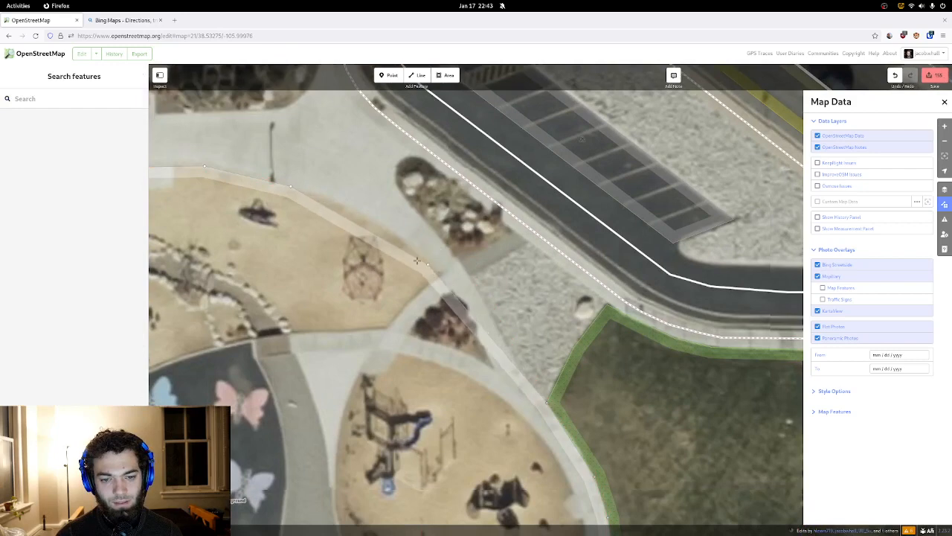
- Add and adjust points on the playground outline's northeastern curve so it follows the sand area toward the green field
left_click(392, 232)
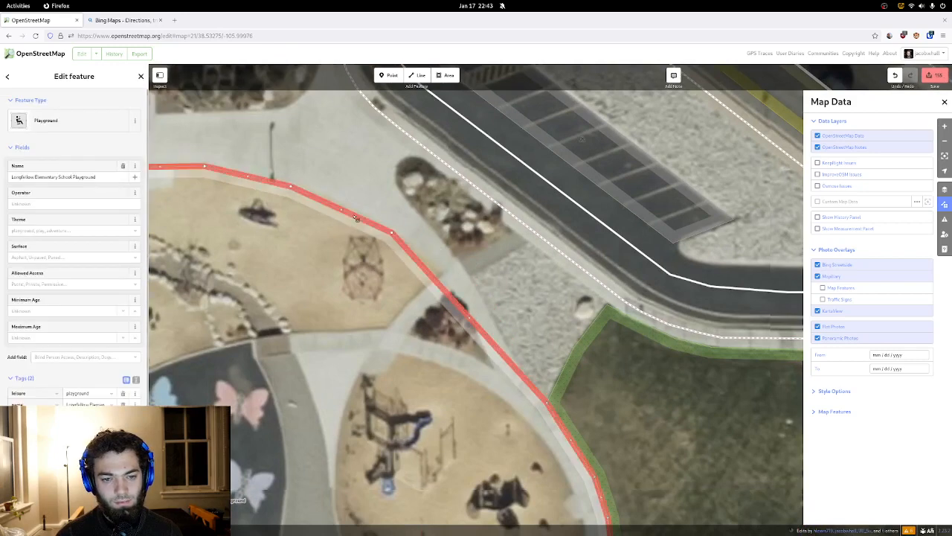
key("Escape")
left_click(399, 242)
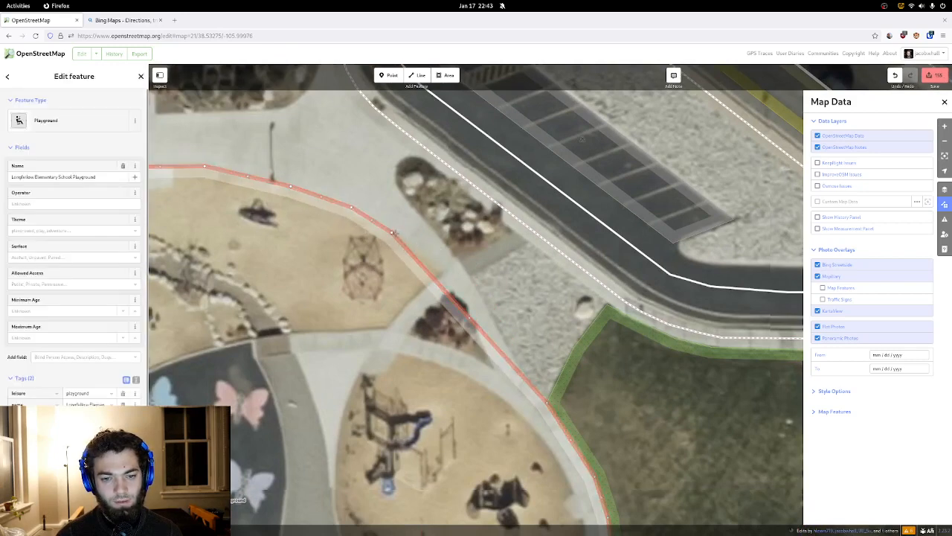
left_click_drag(439, 308, 415, 278)
double_click(461, 301)
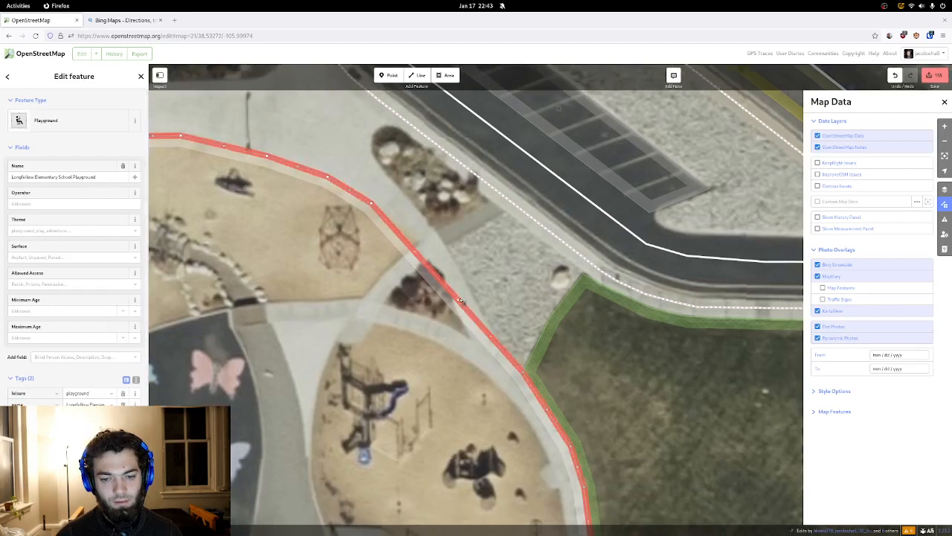
key("Escape")
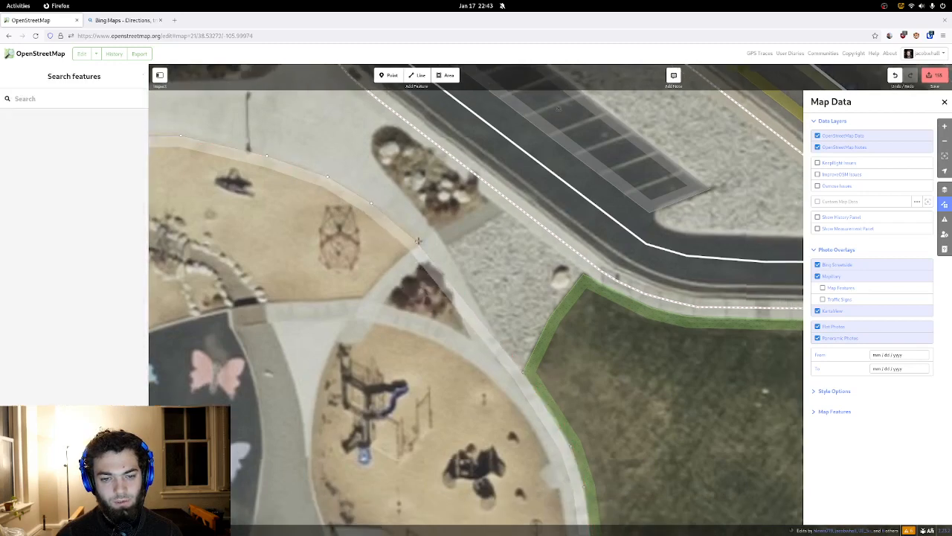
left_click(418, 240)
left_click_drag(537, 417, 361, 240)
scroll(470, 293, "down", 3)
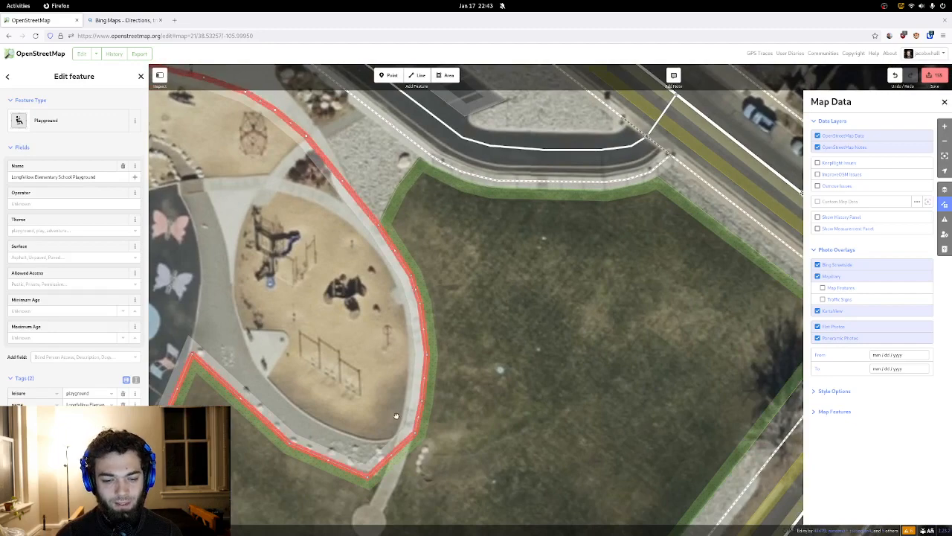
- Begin a line at the sidewalk beside the parking loop and trace it west along the walkway north of the playground
left_click_drag(397, 416, 514, 343)
left_click_drag(388, 276, 459, 432)
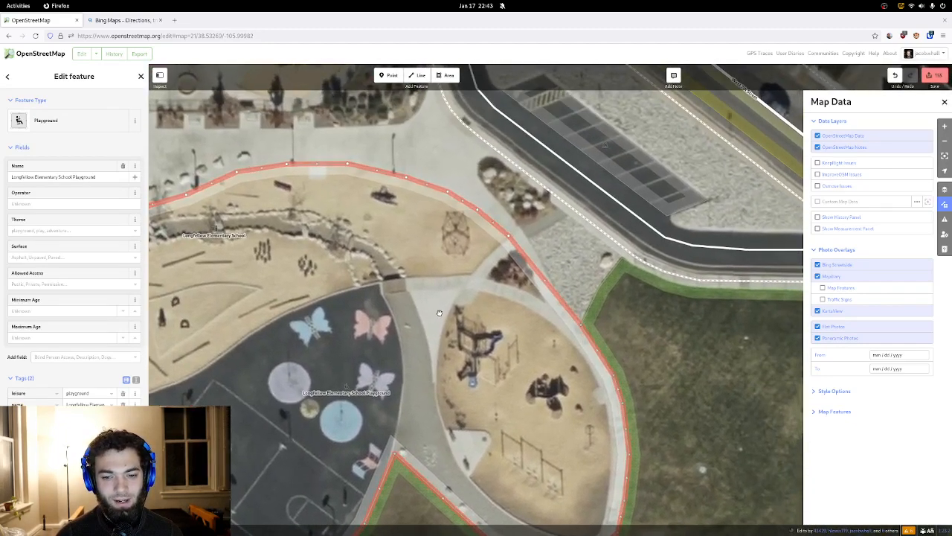
left_click_drag(438, 313, 439, 467)
left_click_drag(508, 191, 570, 209)
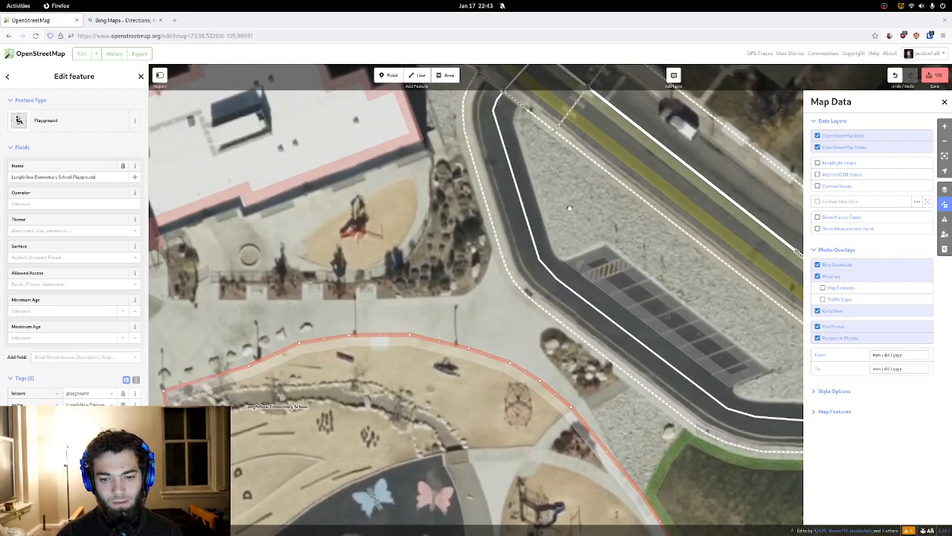
left_click(416, 75)
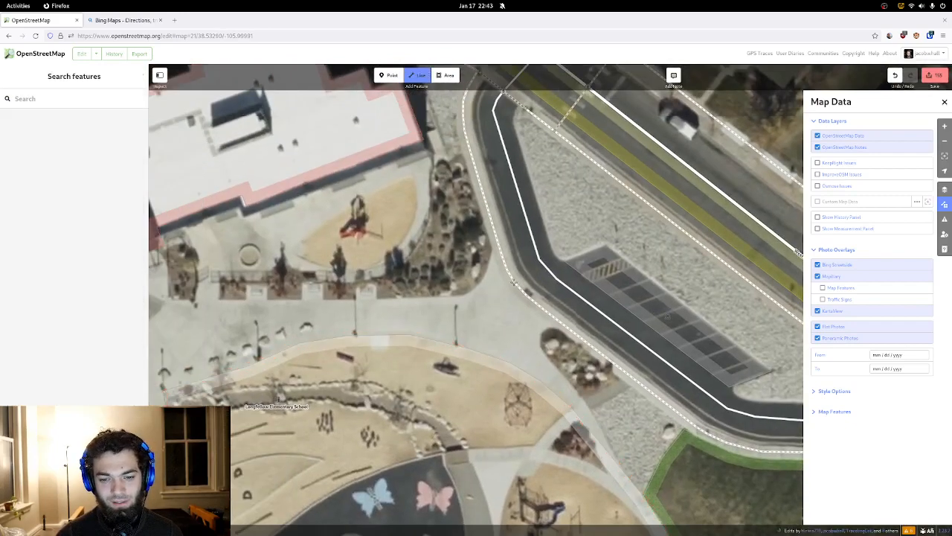
left_click(514, 282)
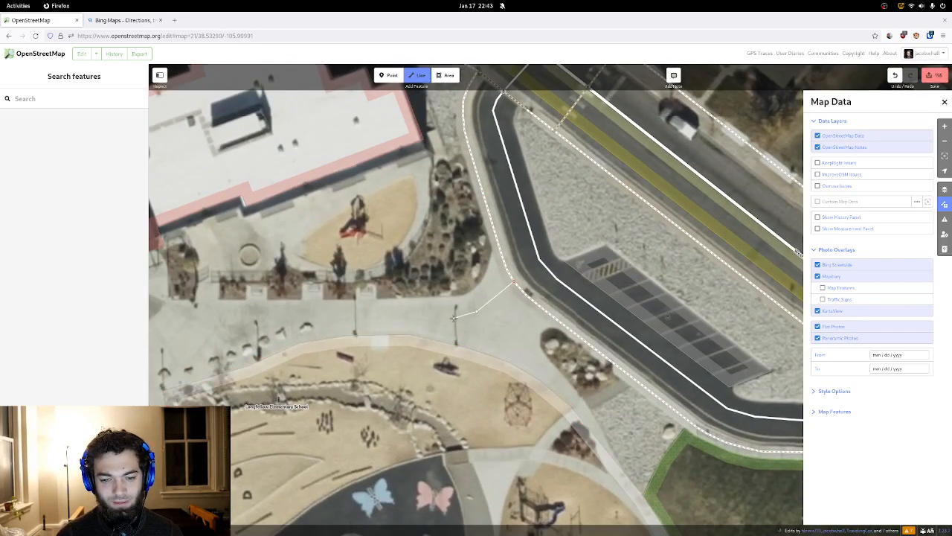
left_click_drag(363, 318, 466, 316)
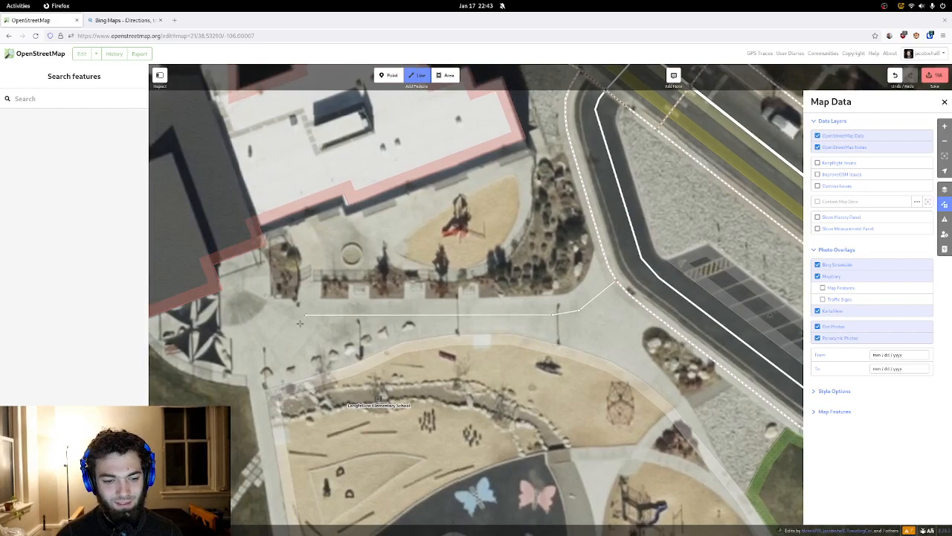
- Continue the line down the walkway on the playground's west side and end it on the street sidewalk at the southern corner
left_click(254, 365)
left_click_drag(297, 514, 332, 258)
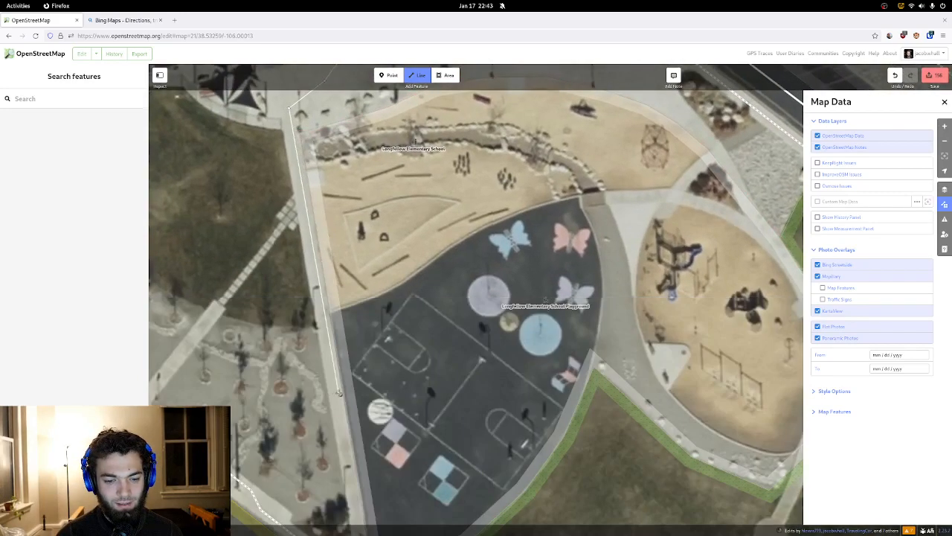
left_click_drag(339, 395, 286, 167)
left_click(317, 364)
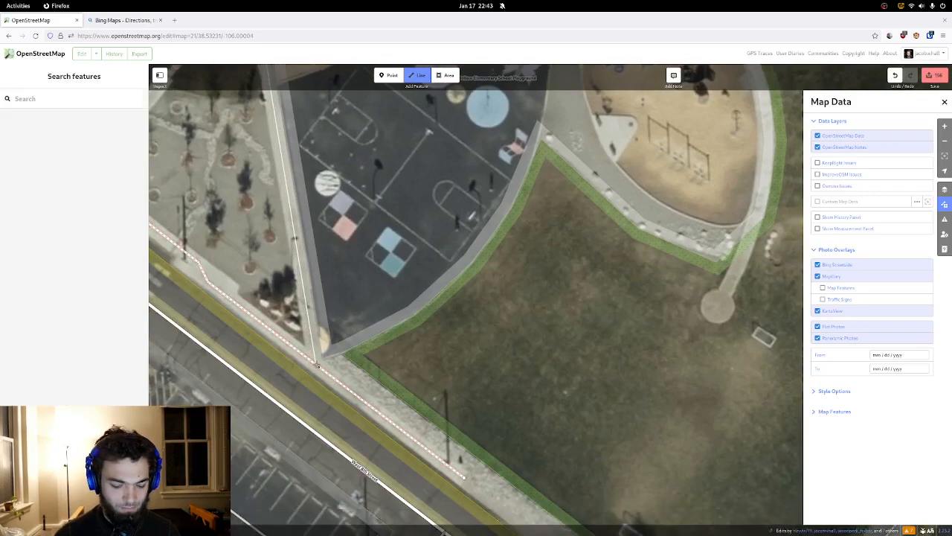
left_click(316, 364)
- Adjust the new line's bend points along the walkway north of the playground to smooth its course
scroll(334, 343, "up", 10)
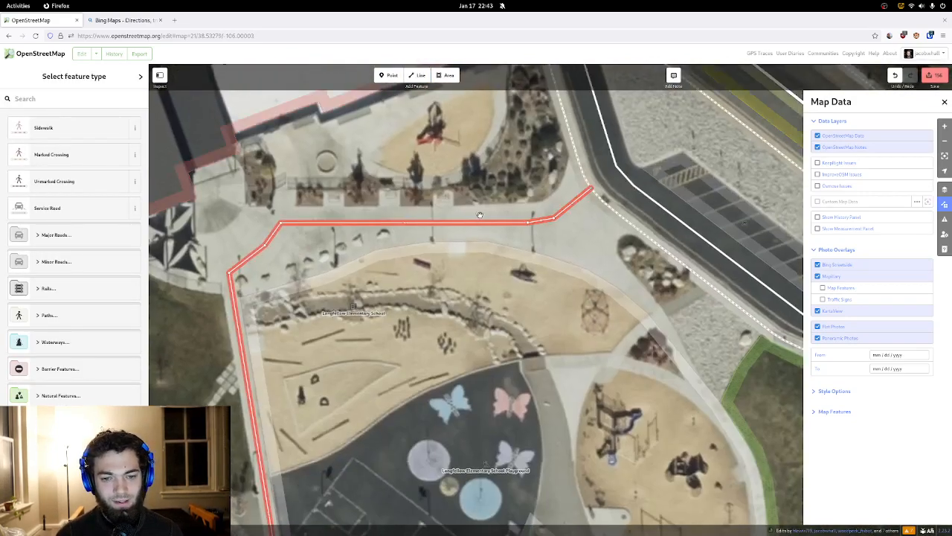
left_click_drag(281, 223, 286, 220)
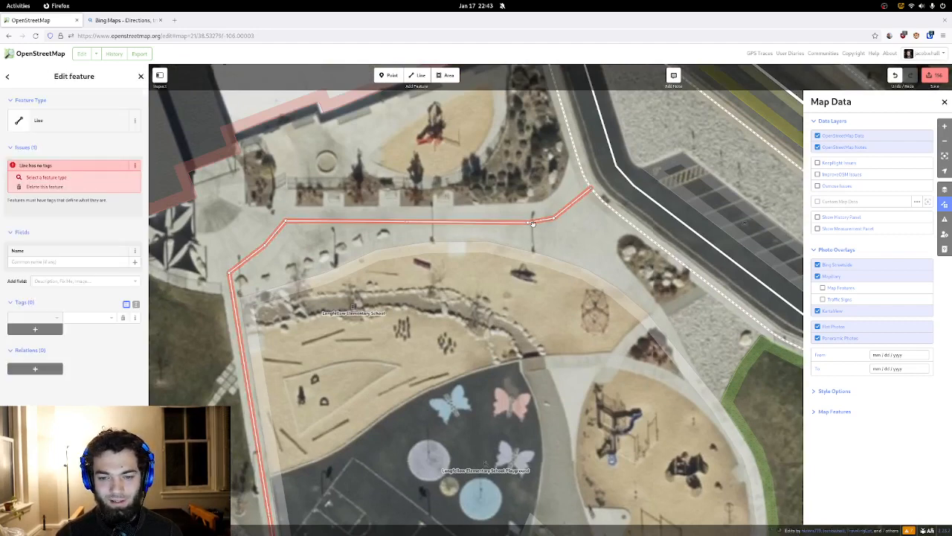
mouse_move(528, 221)
left_mouse_down()
mouse_move(564, 212)
mouse_move(515, 227)
left_mouse_up()
left_click(569, 230)
- Begin a line at the bend in the walkway north of the playground and trace it southeast along the path toward the green field
left_click(419, 76)
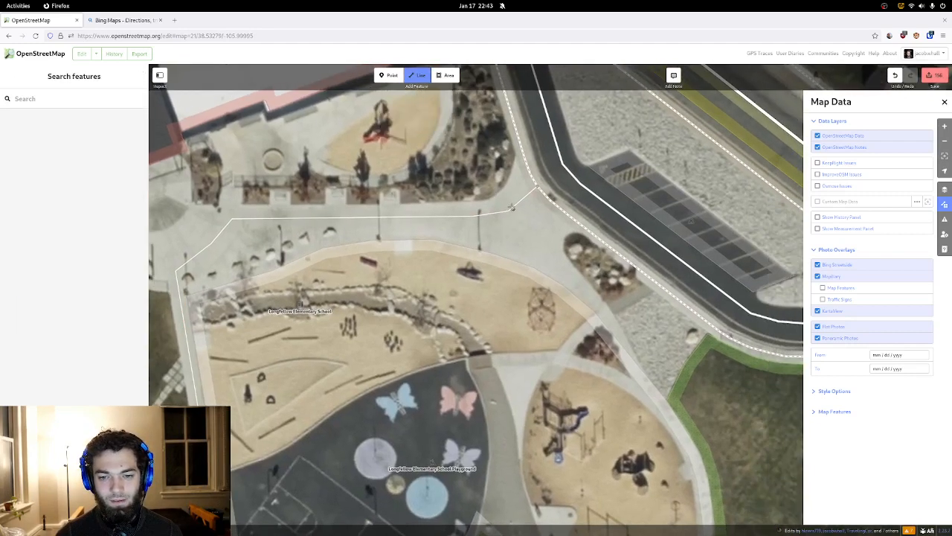
left_click(509, 210)
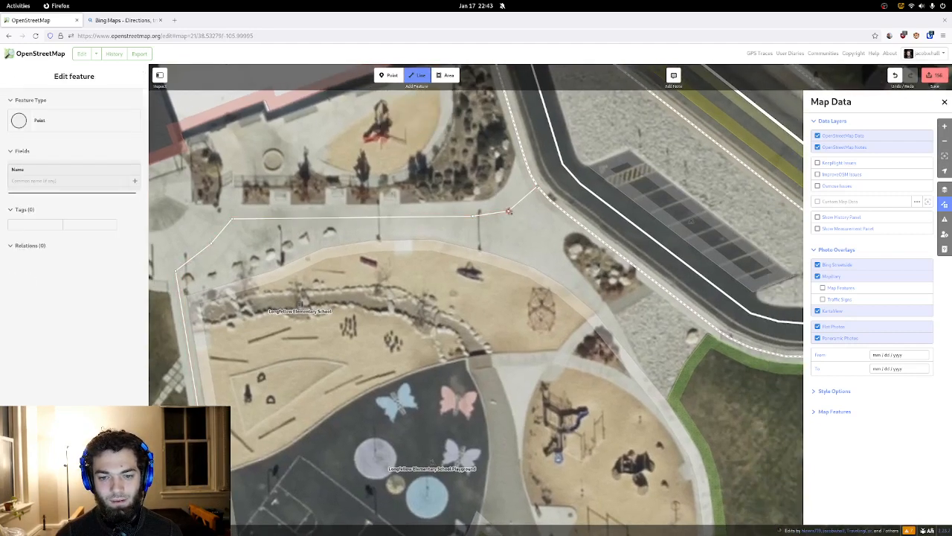
left_click(601, 305)
left_click_drag(617, 330, 464, 225)
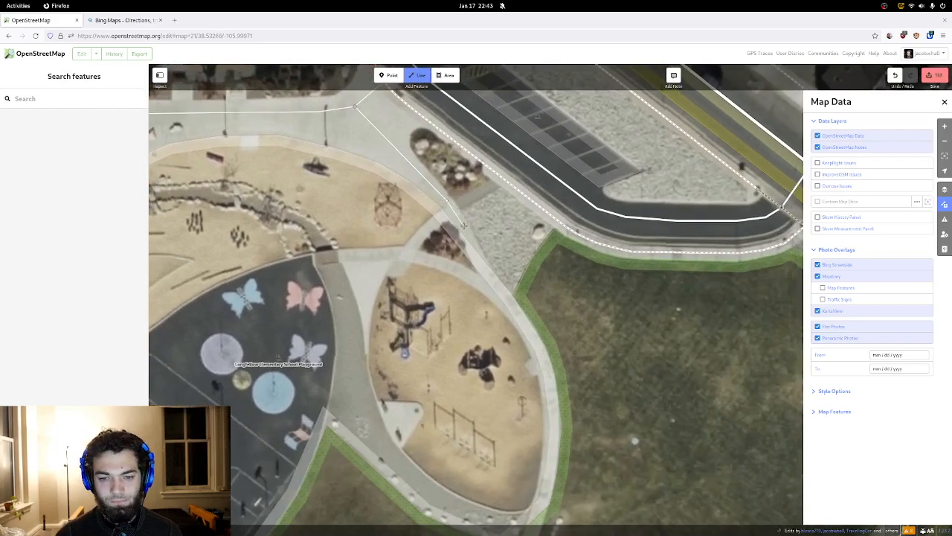
left_click(463, 224)
scroll(485, 265, "up", 3)
left_click_drag(483, 269, 348, 233)
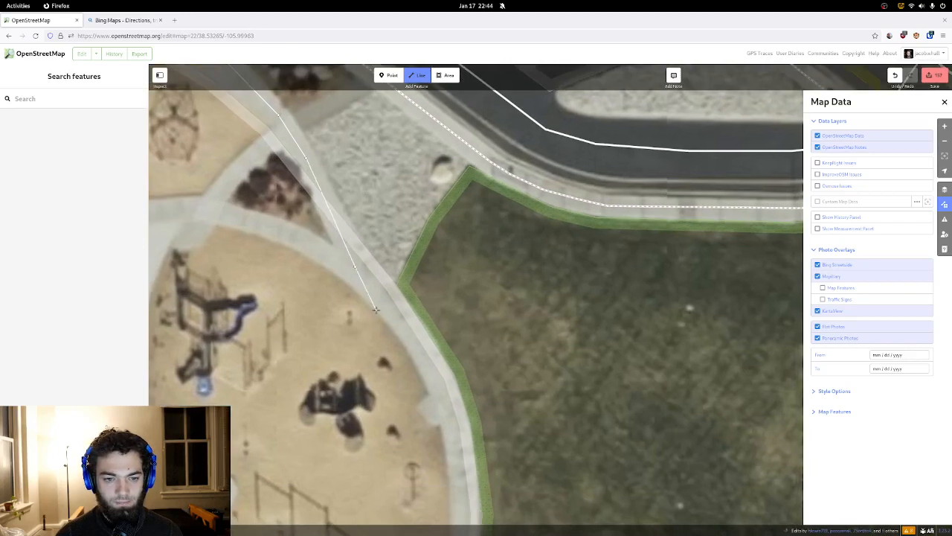
- Continue the line south along the path between the sand area and the green field, ending it at the round concrete pad
left_click_drag(375, 308, 287, 136)
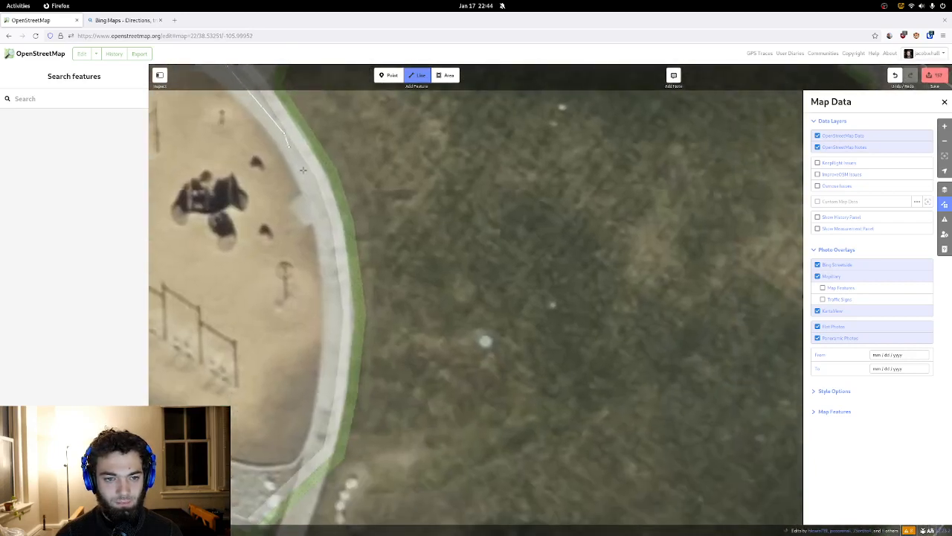
left_click(313, 177)
left_click_drag(332, 219, 314, 142)
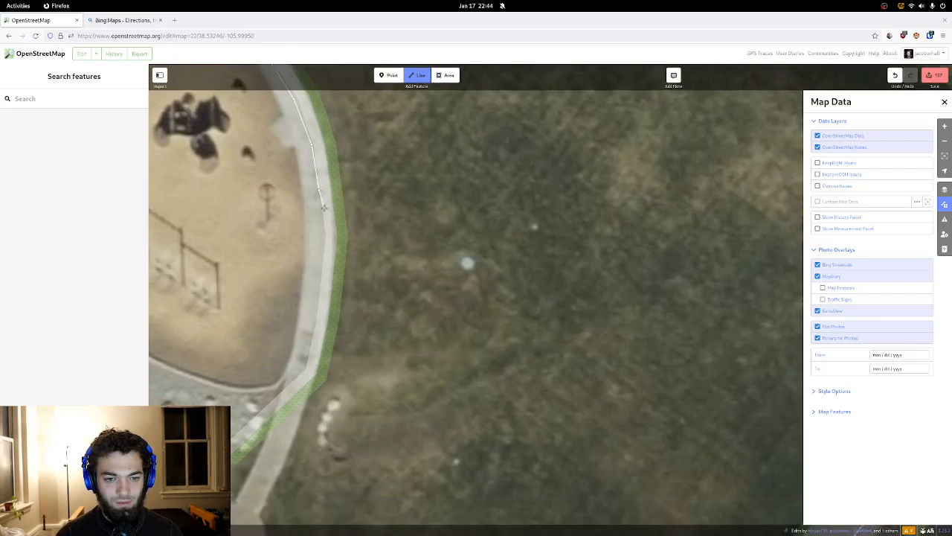
left_click_drag(323, 250, 322, 167)
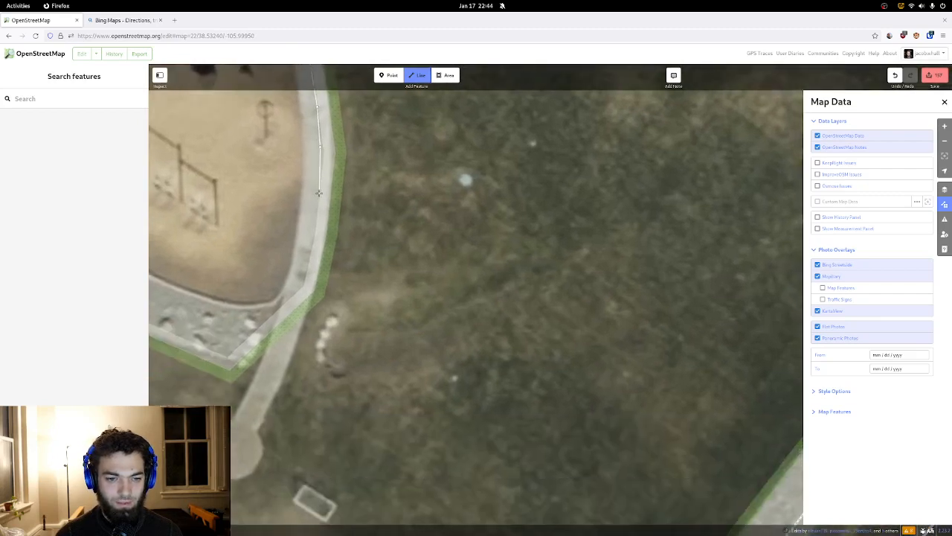
left_click_drag(305, 283, 325, 175)
left_click(323, 177)
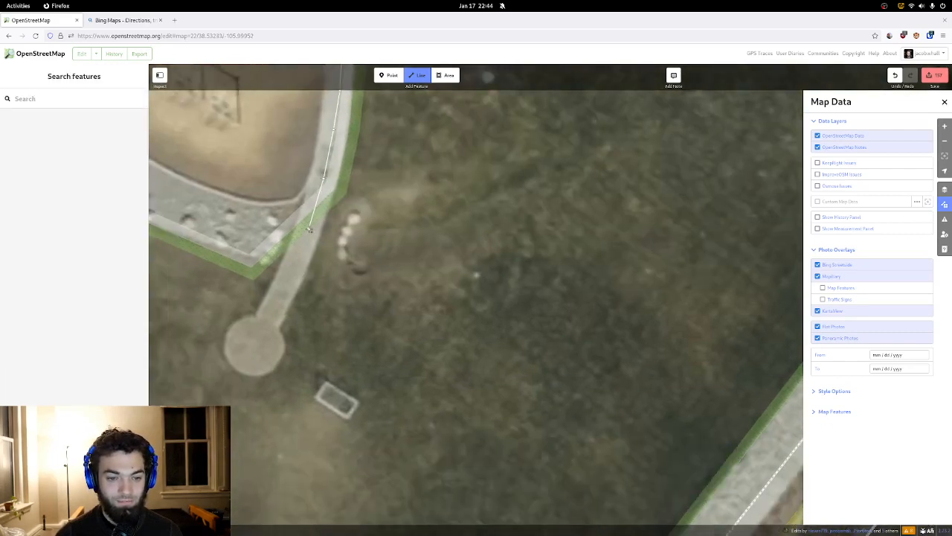
left_click_drag(309, 230, 345, 157)
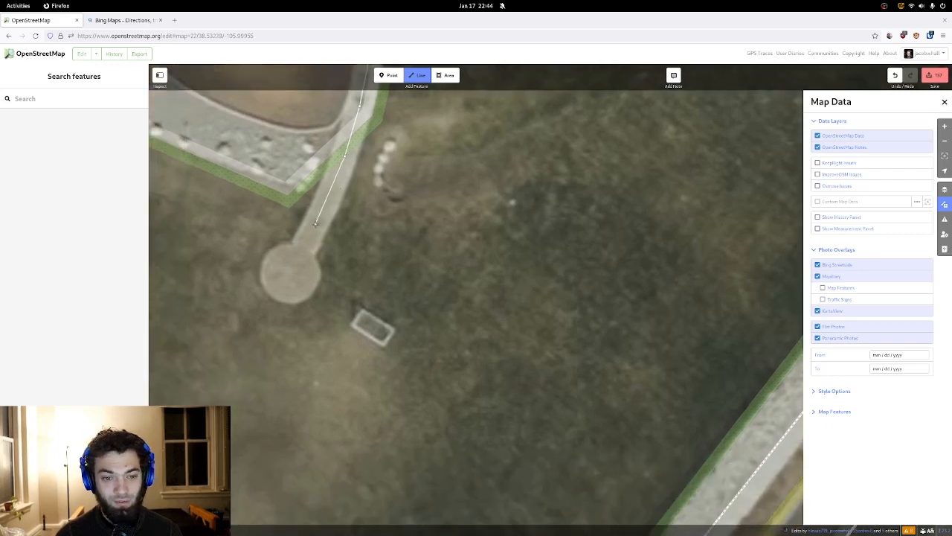
double_click(291, 275)
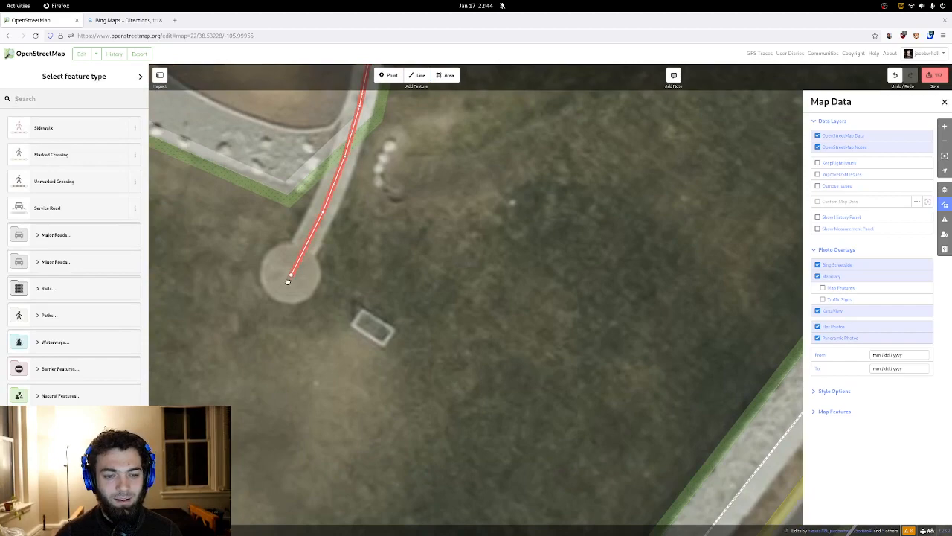
- Set the feature type of the new line east of the playground to Foot Path
scroll(288, 281, "down", 5)
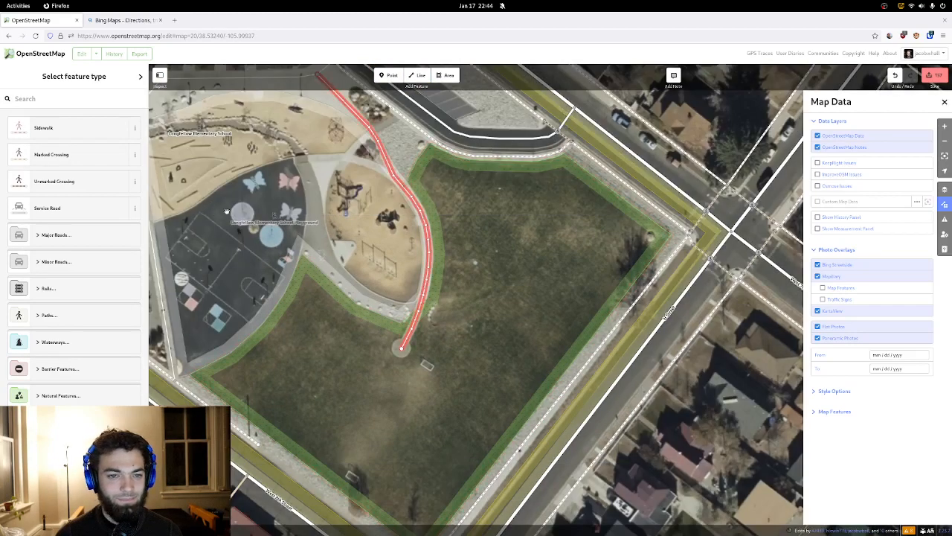
left_click_drag(227, 213, 347, 305)
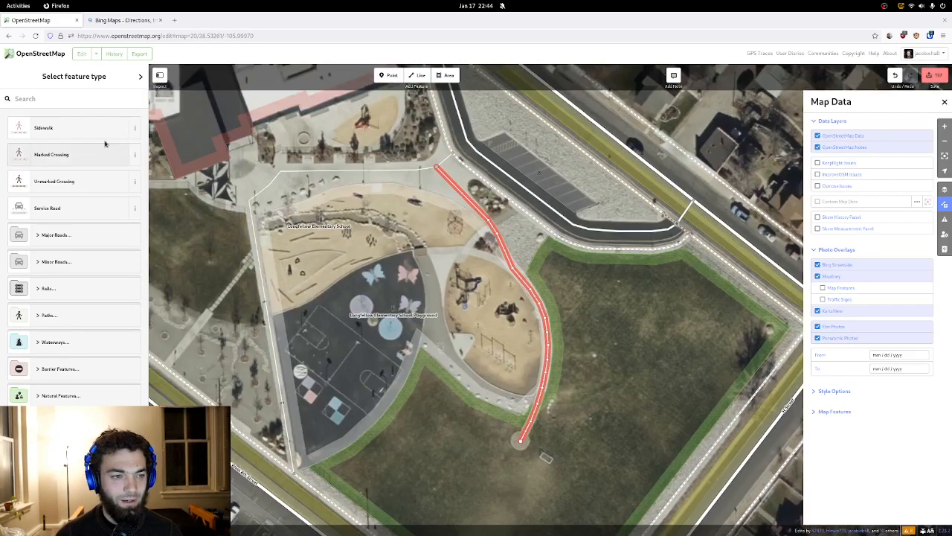
left_click(94, 100)
type("foot")
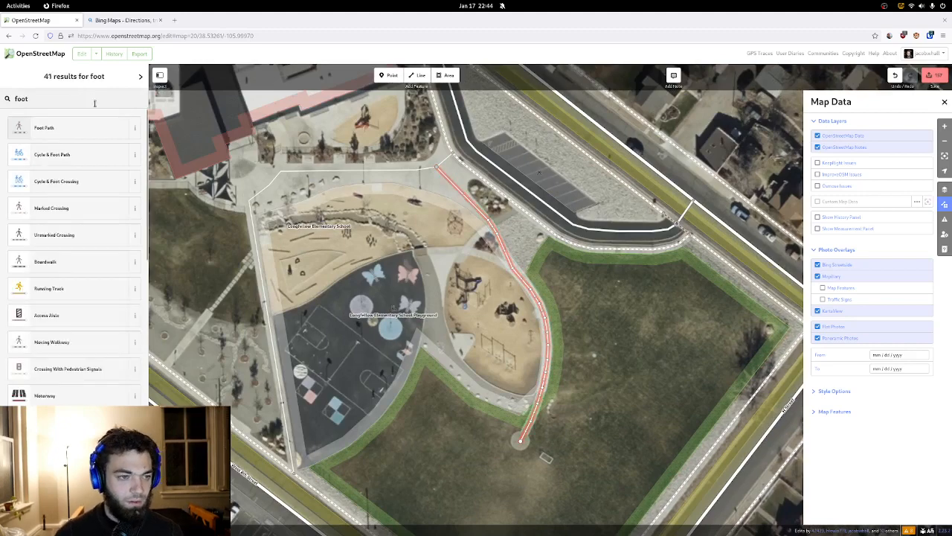
left_click(90, 122)
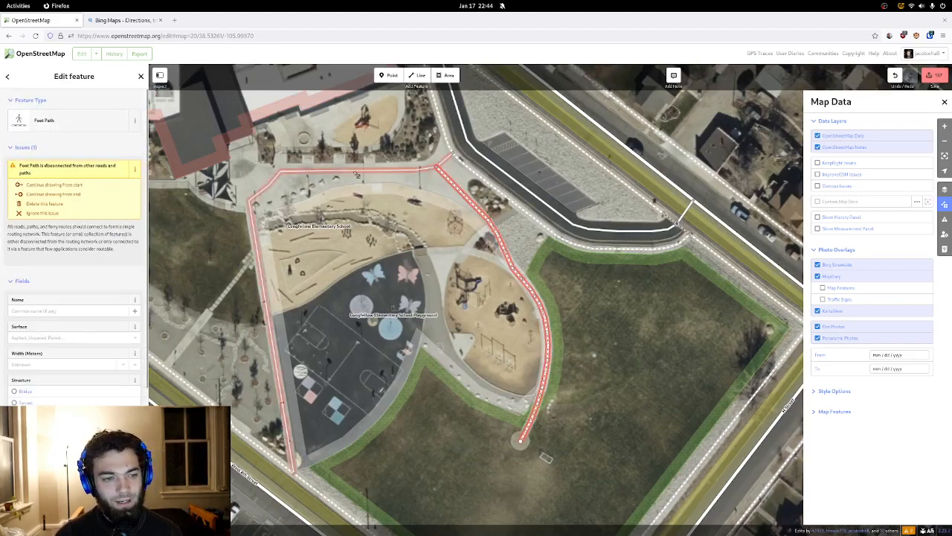
- Set the line along the playground's north and west sides to Foot Path and deselect it
left_click(45, 121)
left_click(59, 128)
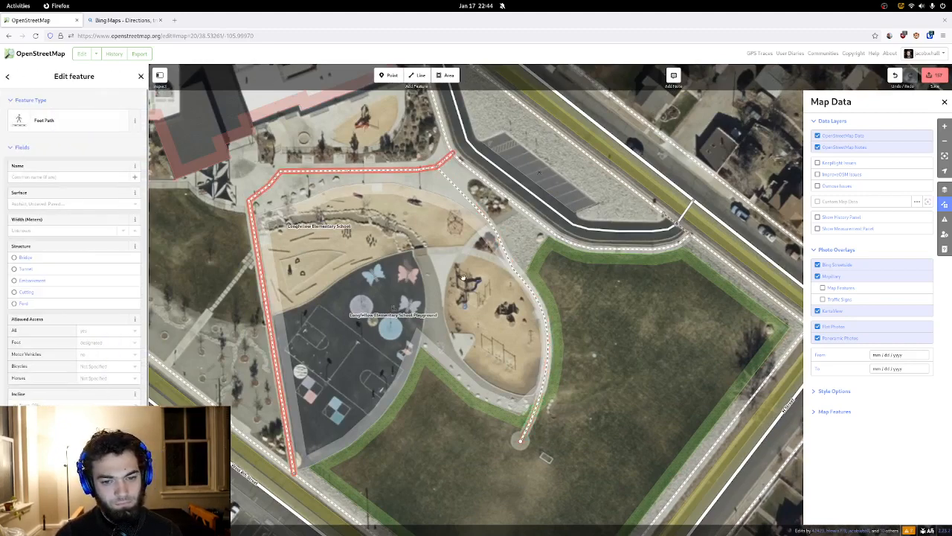
left_click(463, 278)
- Begin a line at the foot path on the playground's west side and trace the lawn's curved northeastern edge toward the building corner
left_click_drag(425, 247, 566, 218)
left_click_drag(380, 334, 444, 333)
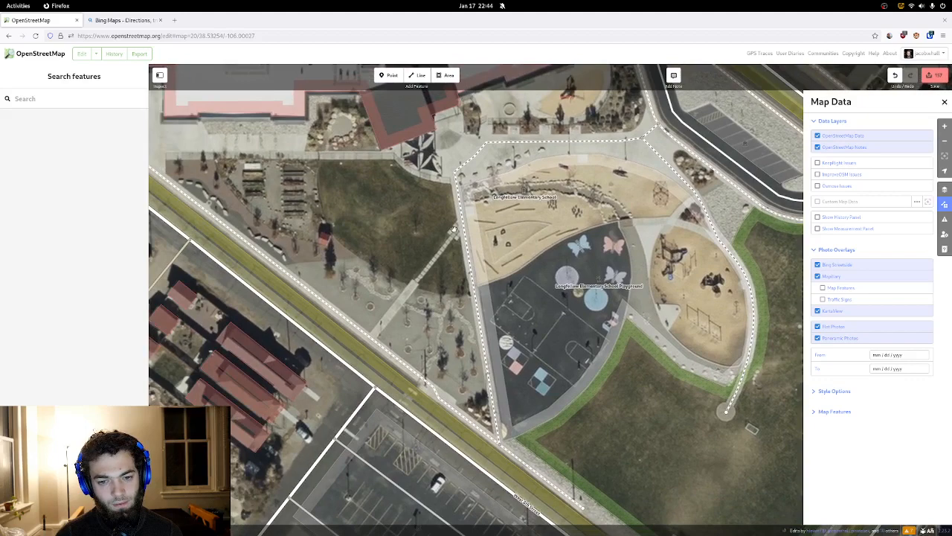
left_click_drag(415, 282, 472, 311)
left_click_drag(469, 253, 412, 304)
scroll(412, 304, "up", 3)
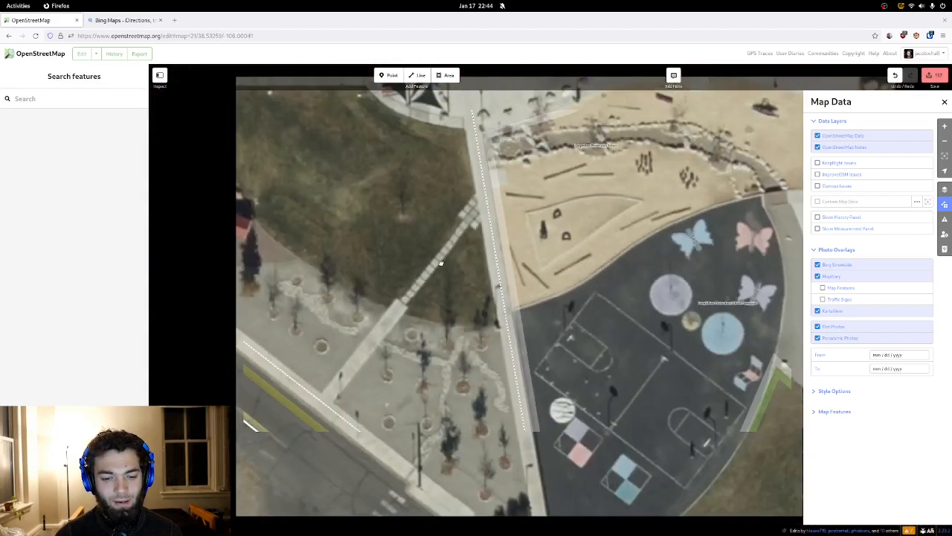
left_click_drag(440, 263, 426, 194)
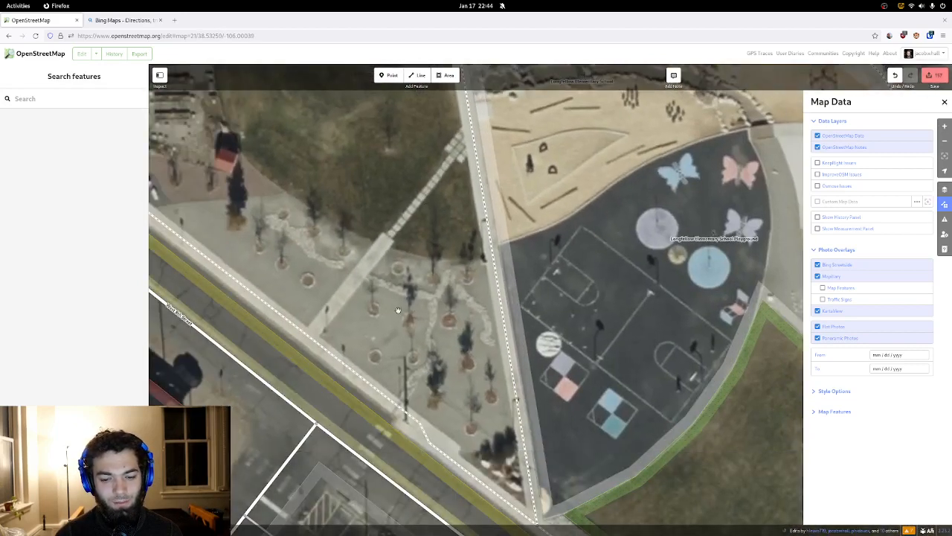
left_click_drag(403, 311, 451, 348)
left_click_drag(431, 224, 475, 351)
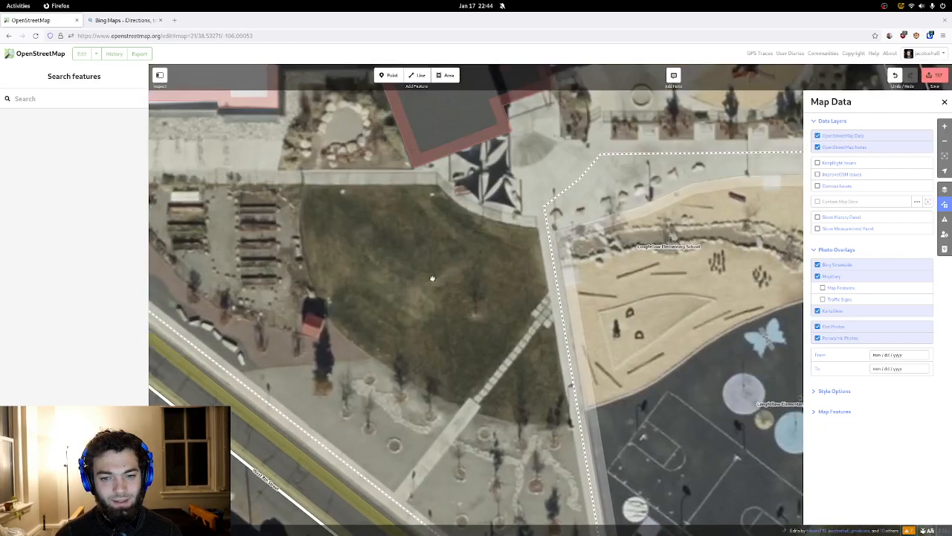
left_click_drag(432, 278, 409, 343)
left_click(419, 75)
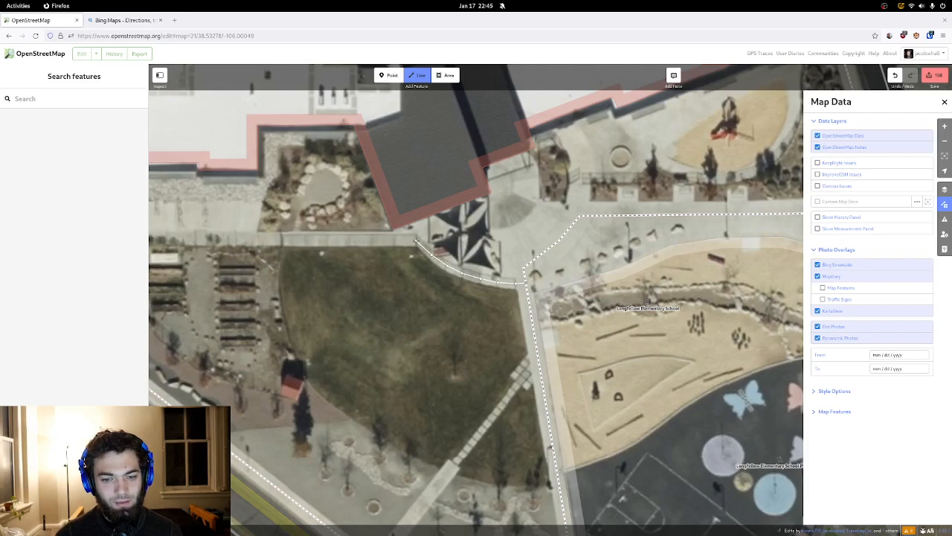
left_click(416, 240)
- Extend the line west along the straight walkway south of the school, end it on the street sidewalk, and make it a Foot Path
left_click_drag(369, 248, 587, 254)
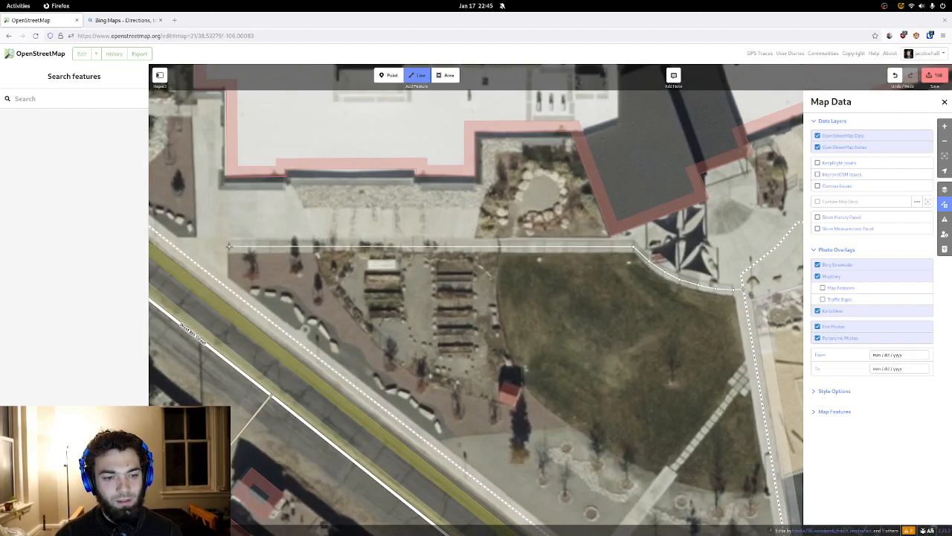
double_click(198, 265)
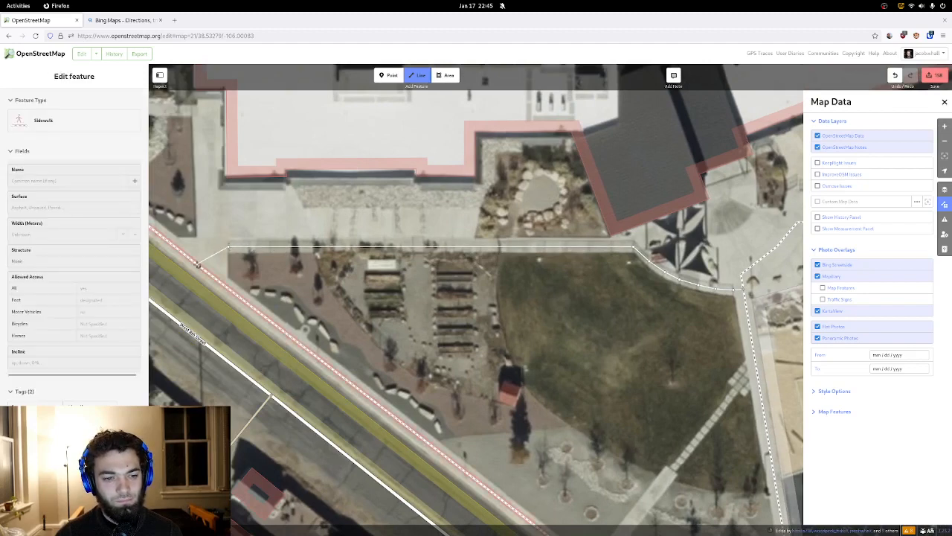
key("Escape")
left_click(198, 264)
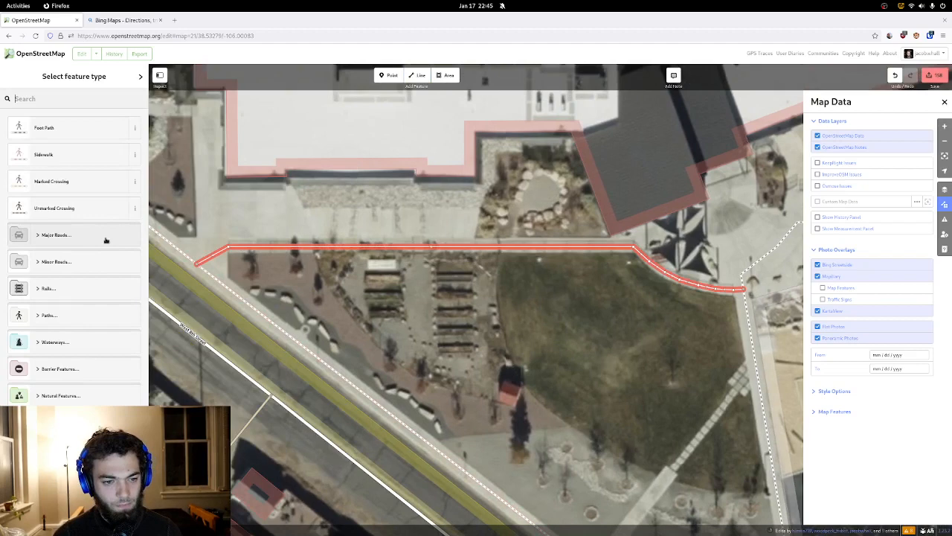
left_click(53, 137)
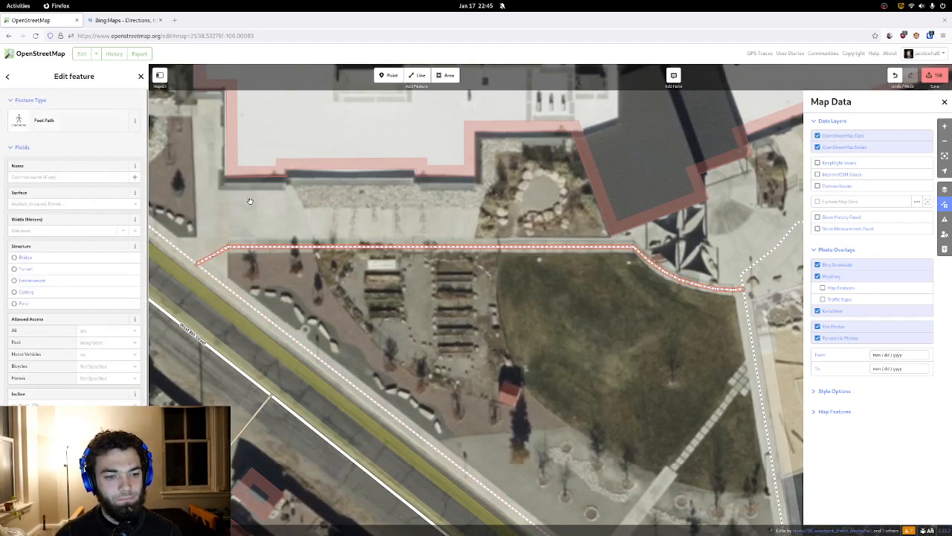
key("Escape")
- Draw a line from the foot path's western bend north beside the school, then west through the circular plaza to the corner sidewalk
left_click_drag(228, 206, 414, 309)
left_click(434, 310)
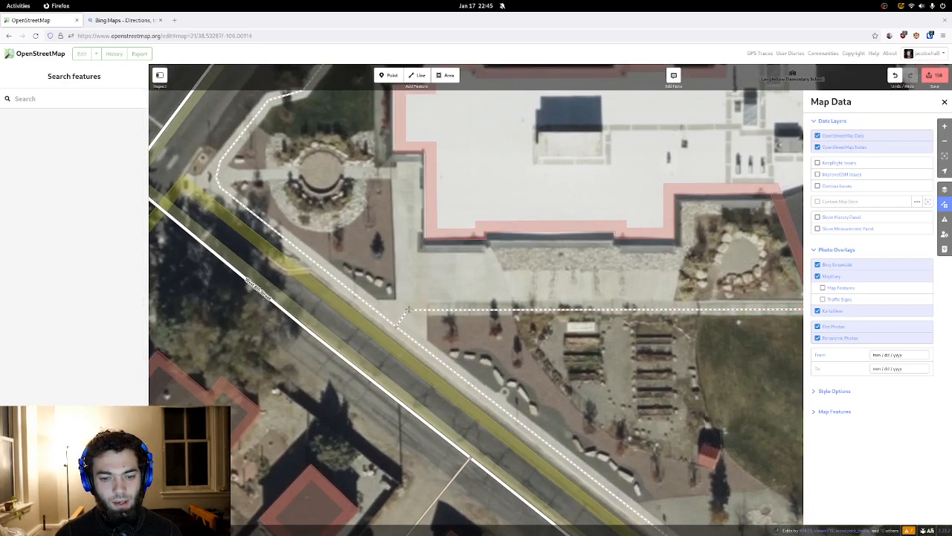
left_click(408, 309)
left_click(417, 75)
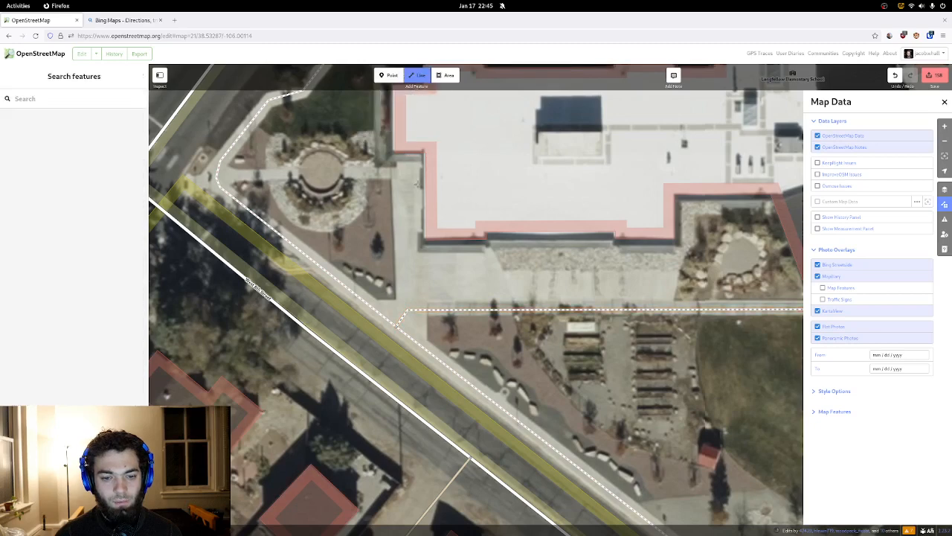
left_click(406, 309)
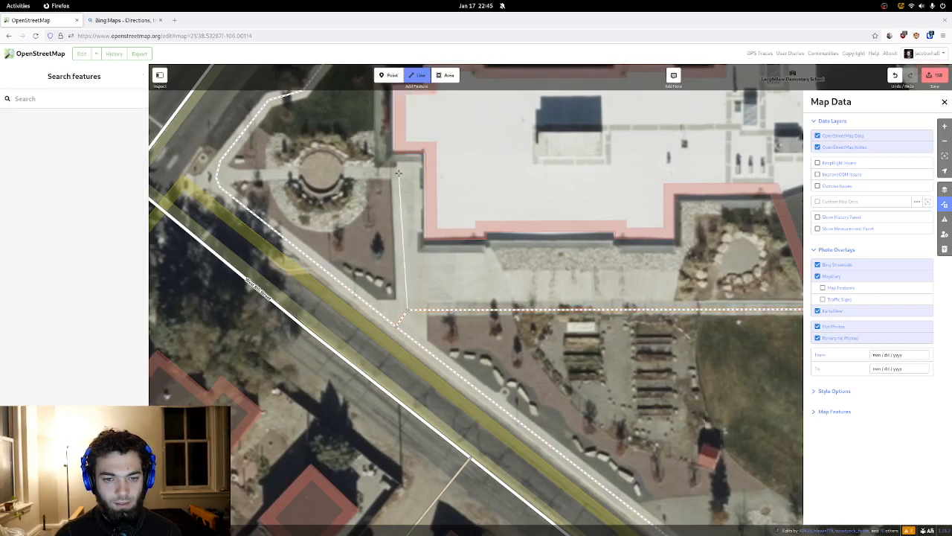
left_click(216, 177)
key("Return")
left_click(249, 181)
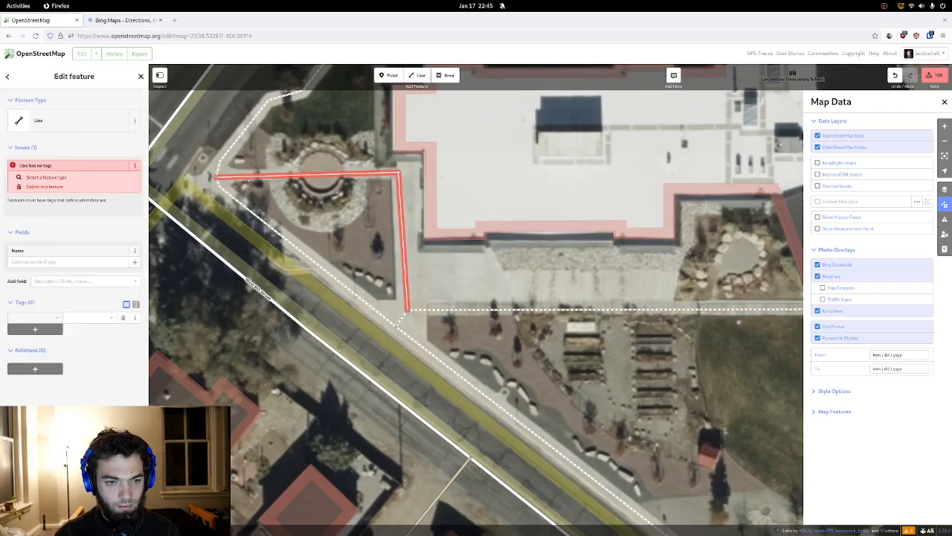
key("Escape")
- Set the feature type of the line through the circular plaza to Foot Path and deselect it
left_click(251, 180)
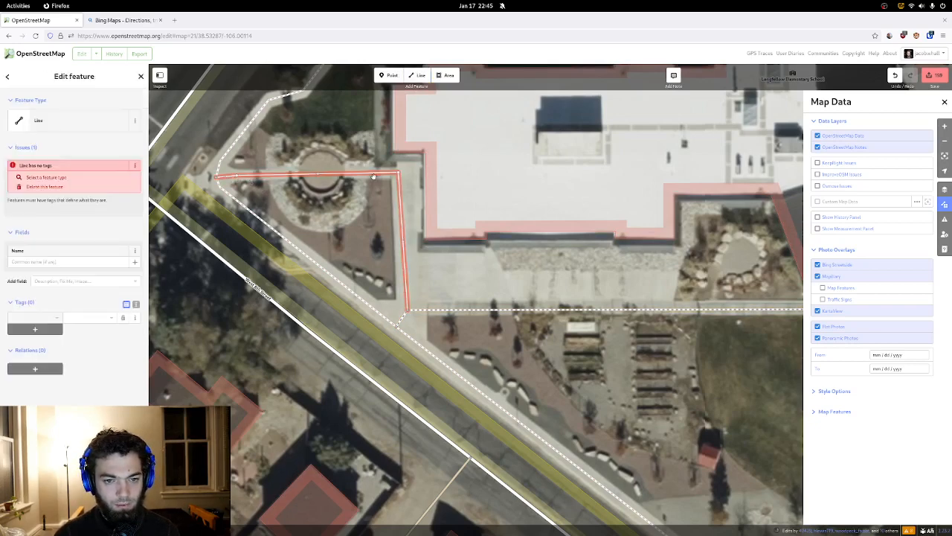
left_click(388, 186)
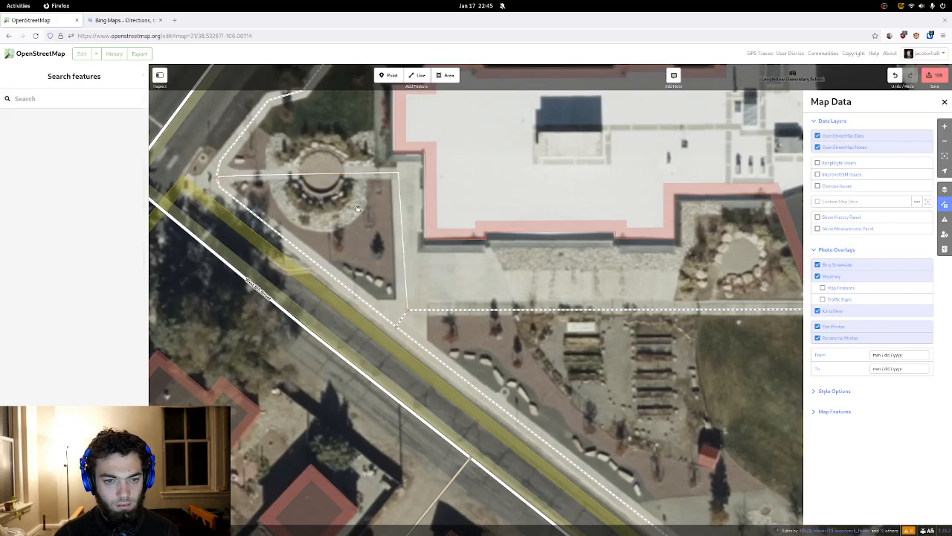
left_click_drag(358, 209, 426, 260)
left_click(352, 227)
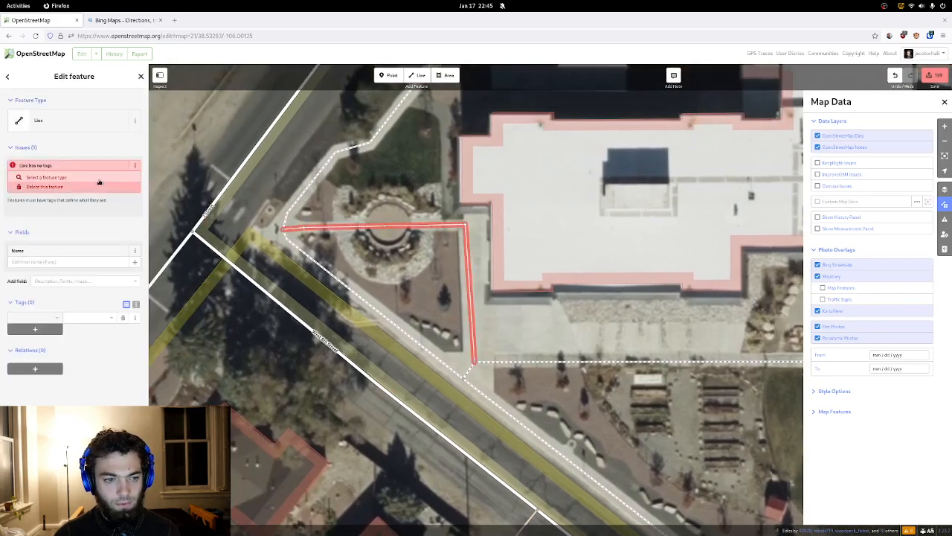
left_click(70, 121)
left_click(70, 126)
left_click(410, 277)
- Draw a straight line from the street northwest of the school across the sidewalk to the shaded area by the building, and select it
left_click_drag(354, 148, 419, 279)
left_click_drag(505, 256, 313, 503)
left_click_drag(424, 305, 236, 466)
left_click_drag(406, 371, 421, 297)
left_click(417, 75)
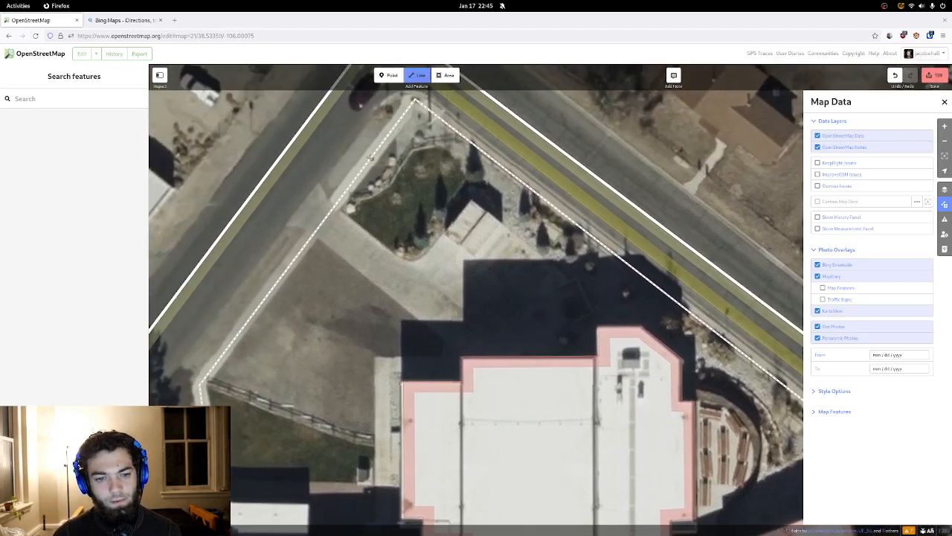
left_click(264, 179)
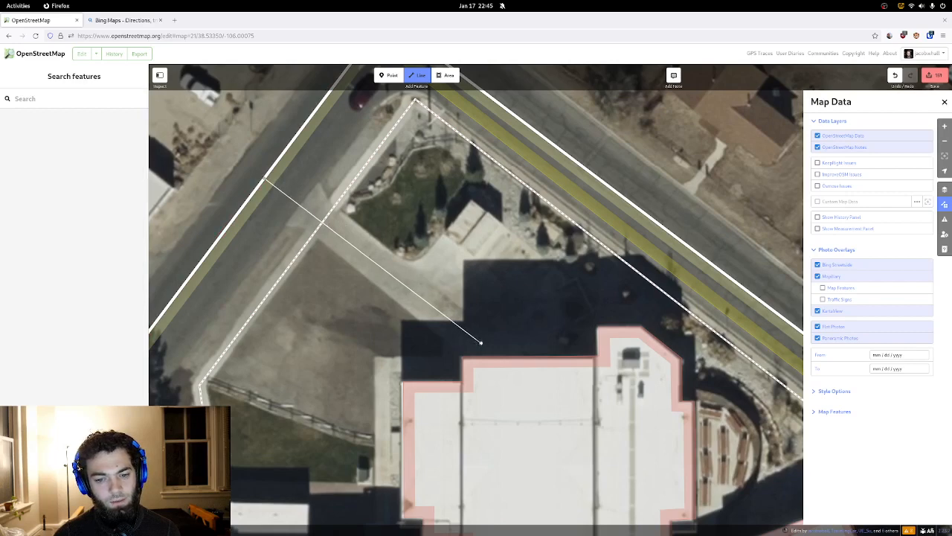
double_click(481, 343)
key("Escape")
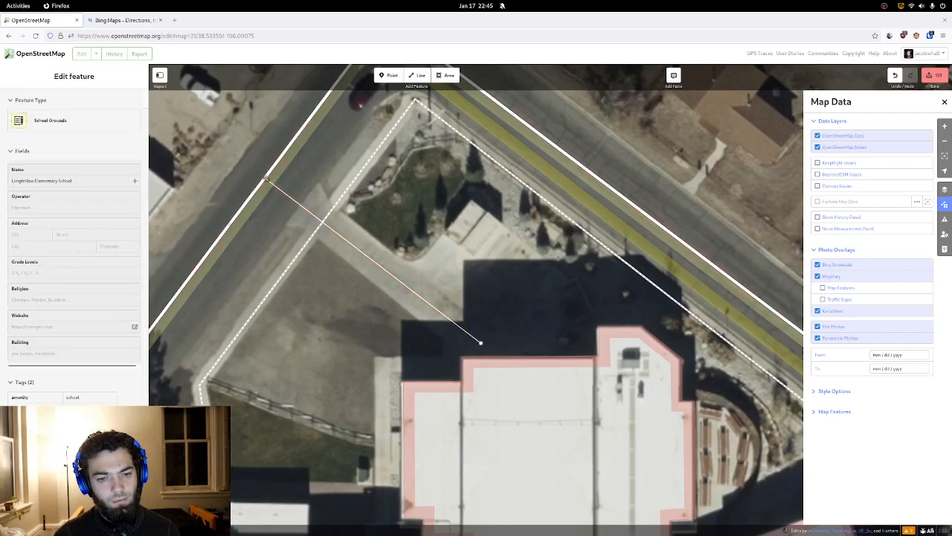
left_click(275, 186)
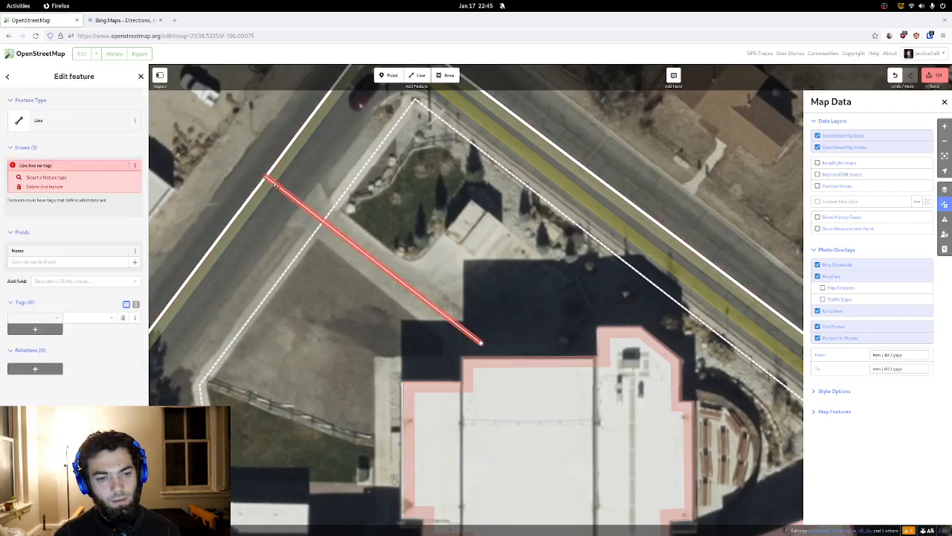
- Set the driveway line's feature type to Service Road and connect it to the sidewalk it crosses
left_click(82, 123)
type("serv")
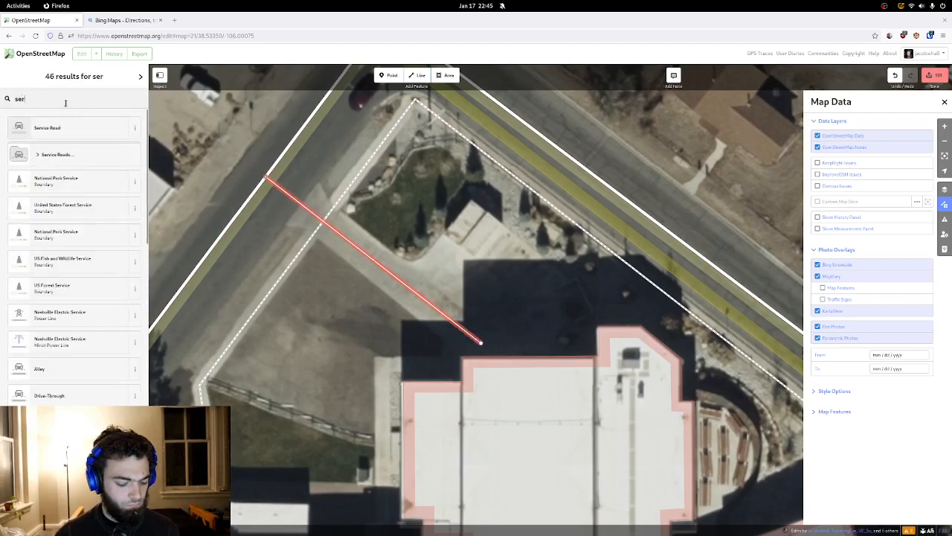
left_click(72, 127)
left_click(380, 284)
left_click(310, 244)
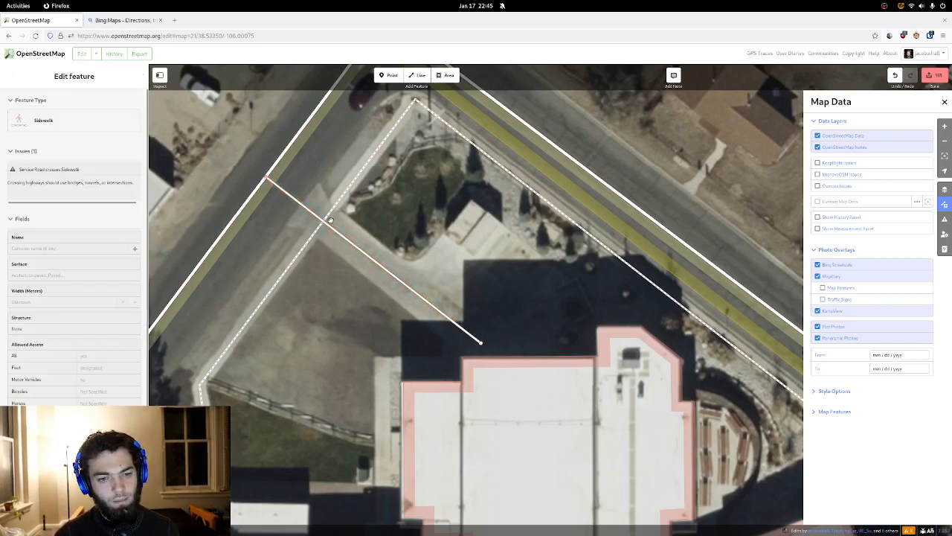
left_click(46, 178)
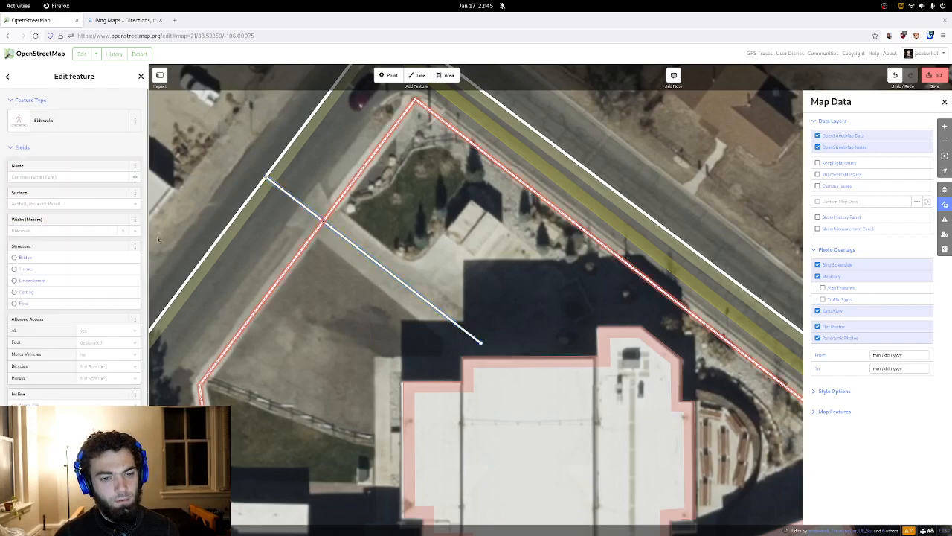
left_click(310, 297)
- Examine the streets and residential blocks around the school for sidewalks that are not yet mapped
scroll(315, 309, "down", 3)
left_click_drag(299, 335, 501, 171)
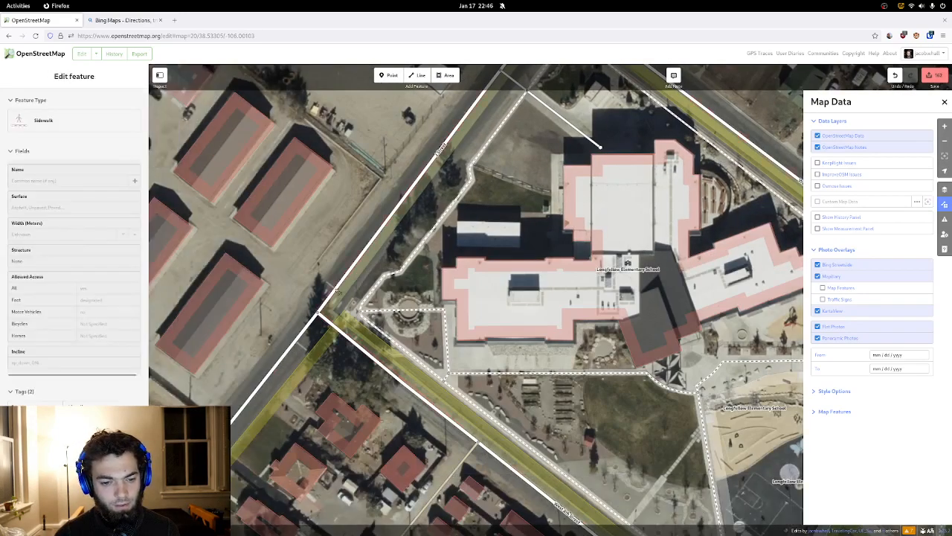
left_click_drag(337, 294, 482, 57)
left_click_drag(515, 235, 507, 110)
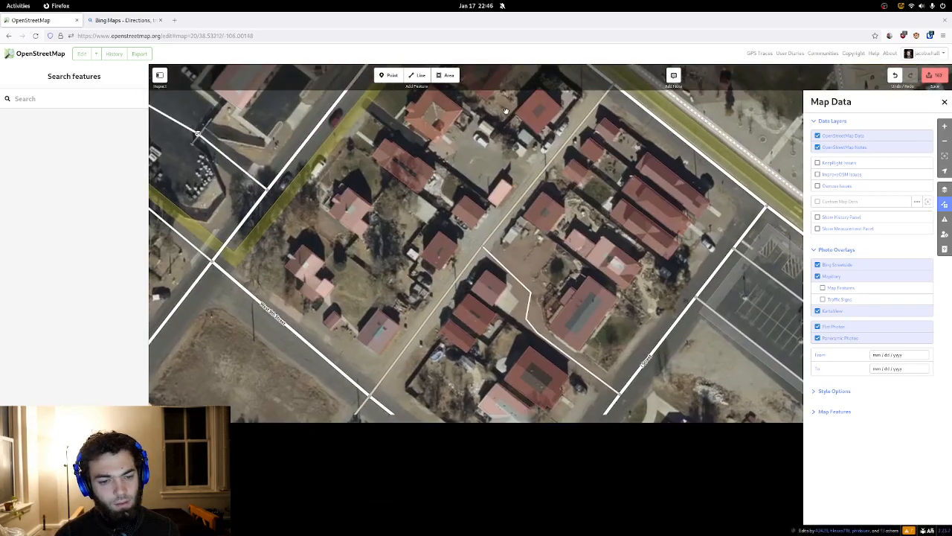
left_click_drag(509, 296, 371, 256)
left_click_drag(655, 183, 327, 281)
left_click_drag(626, 186, 482, 382)
left_click_drag(588, 298, 488, 416)
left_click_drag(607, 231, 416, 448)
left_click_drag(283, 281, 475, 243)
scroll(478, 236, "up", 5)
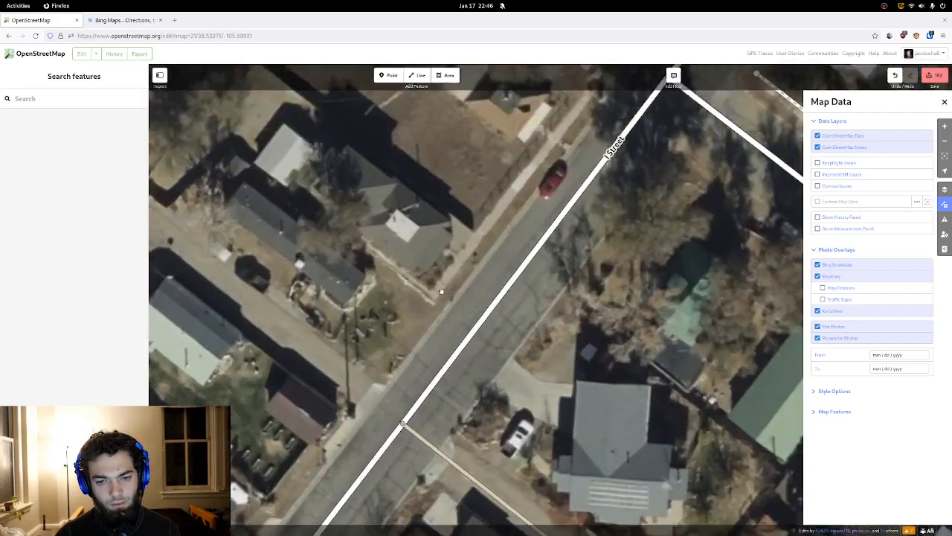
- Draw a line northeast along the residential street's northwest sidewalk, with a short jog toward the street near the parked white truck
left_click_drag(476, 100, 448, 136)
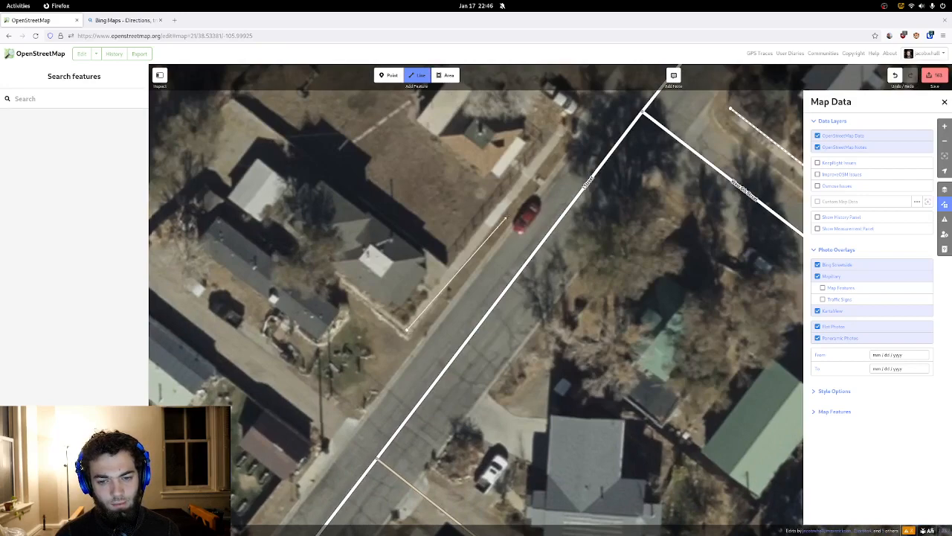
left_click_drag(506, 218, 326, 446)
left_click_drag(511, 207, 362, 385)
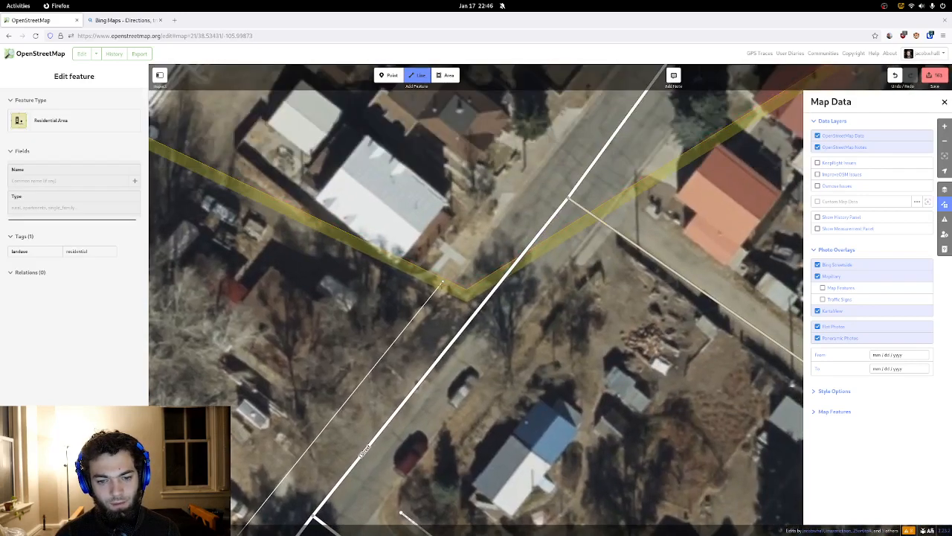
left_click_drag(443, 283, 517, 171)
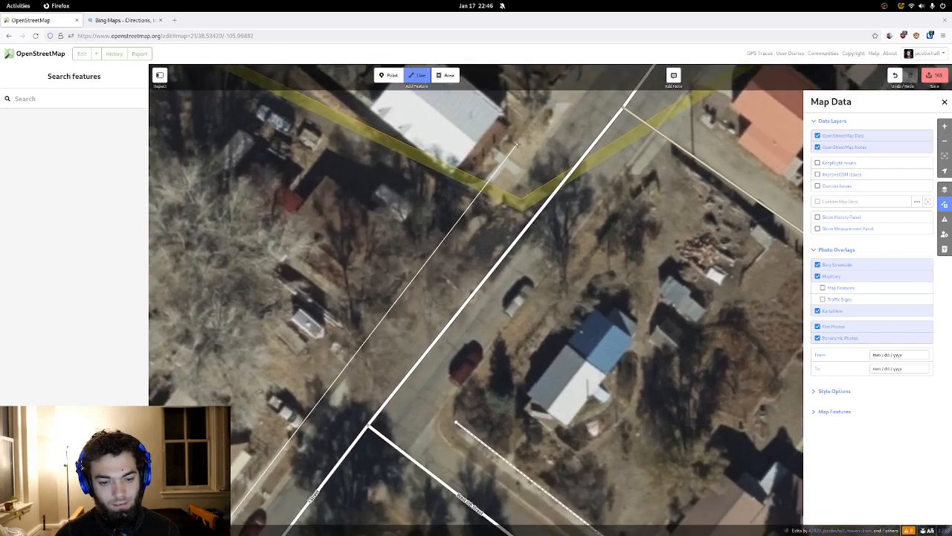
left_click_drag(329, 443, 442, 240)
scroll(342, 290, "up", 3)
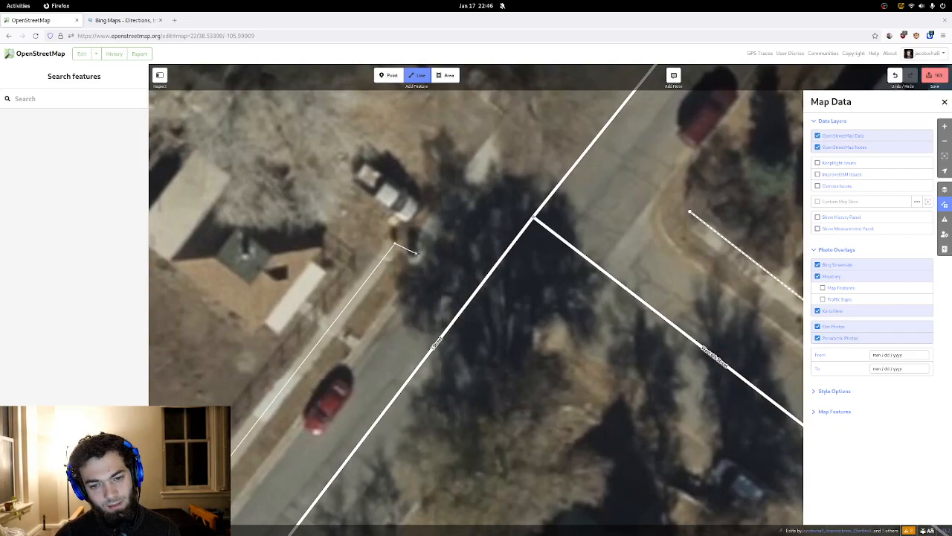
left_click_drag(470, 180, 259, 415)
left_click_drag(511, 93, 430, 232)
scroll(439, 222, "down", 1)
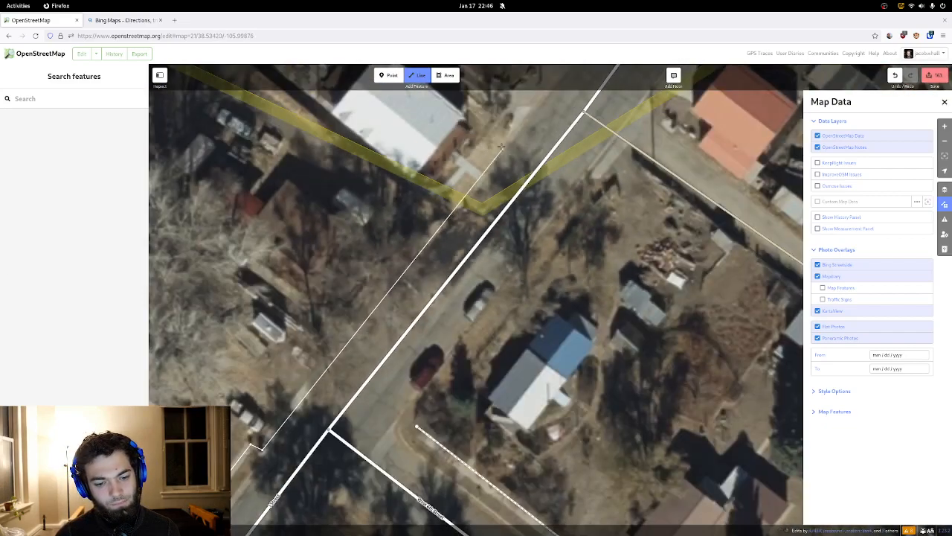
- Finish the line beyond the brown-roofed house where the sidewalk ends, set its feature type to Sidewalk, and deselect it
left_click_drag(498, 140, 489, 160)
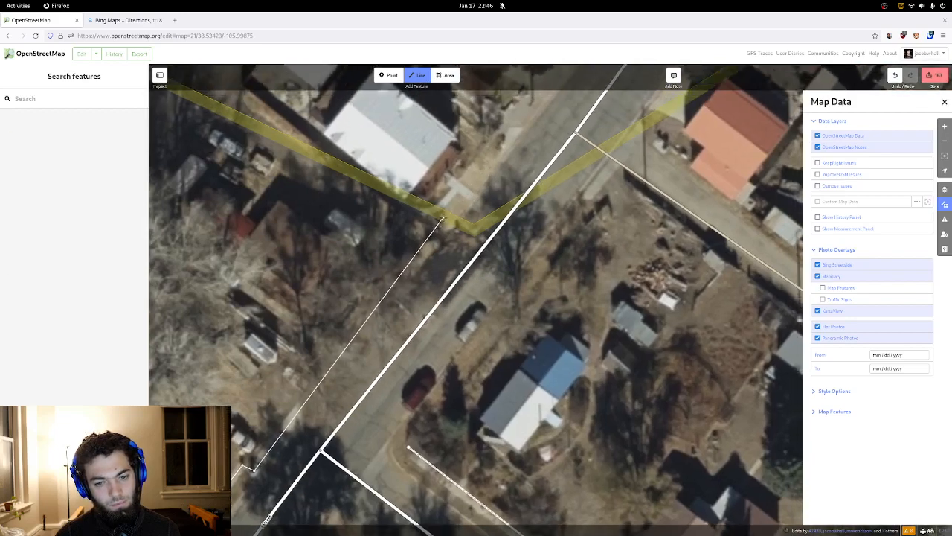
key("Up")
key("Up")
key("Up")
key("Right")
key("Right")
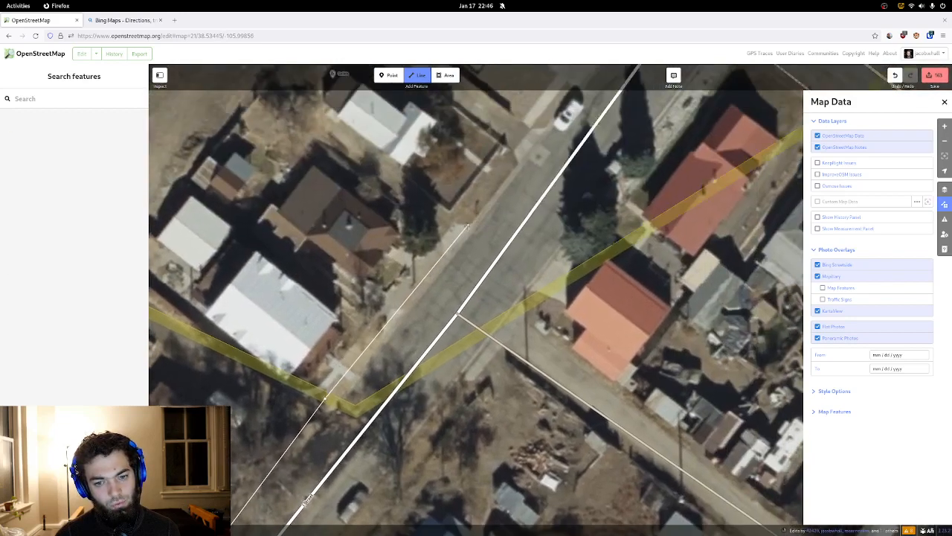
double_click(459, 229)
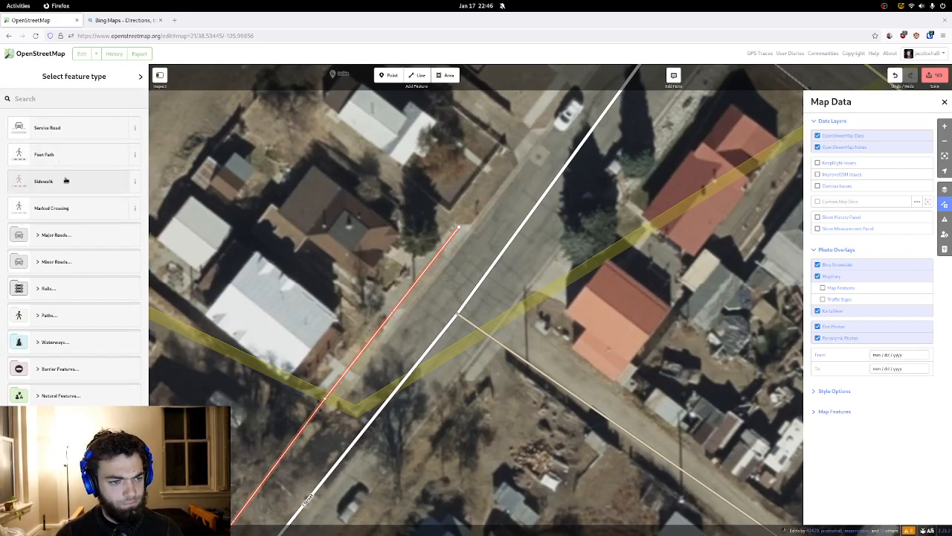
left_click(112, 181)
left_click(515, 274)
- Draw a new line from the sidewalk near the parked white car northeast to the street corner, and turn it north
left_click_drag(507, 284, 338, 435)
left_click_drag(430, 310, 509, 269)
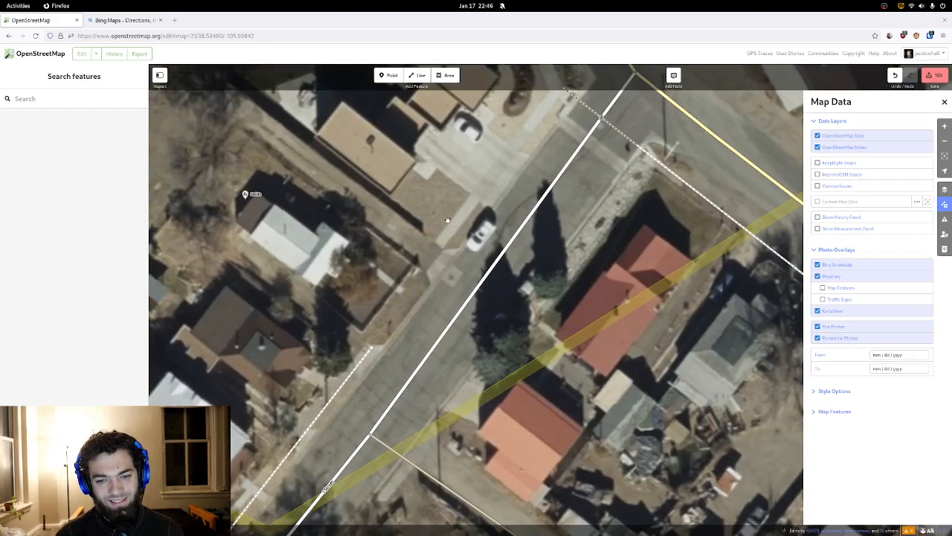
left_click(417, 75)
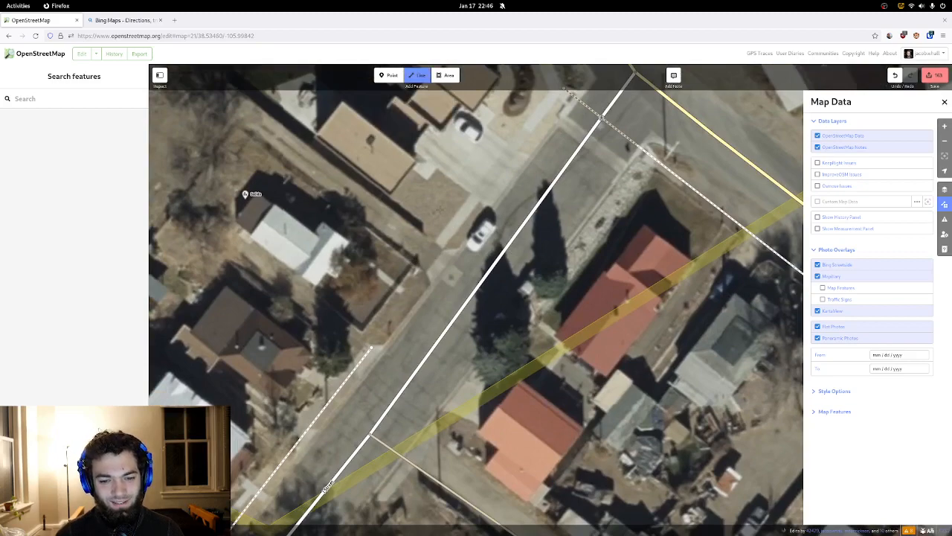
left_click_drag(549, 115, 430, 261)
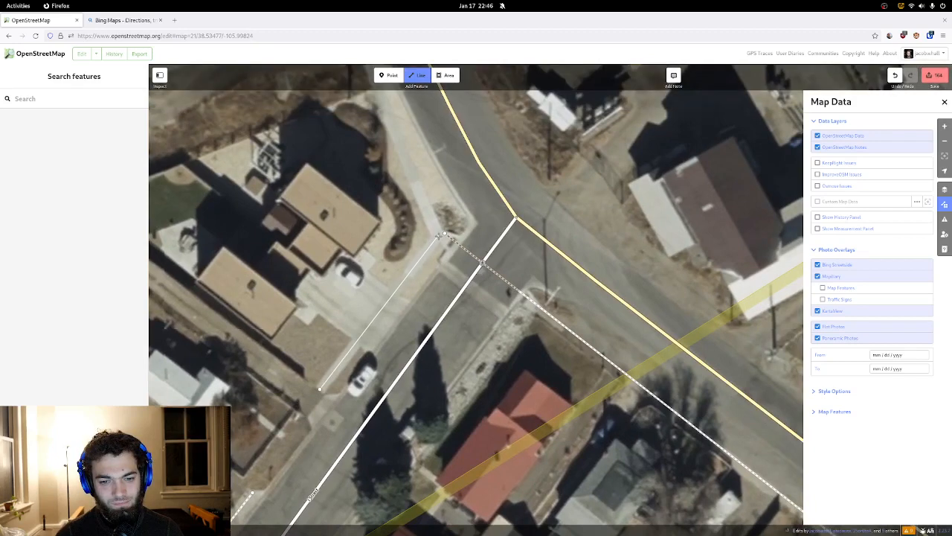
left_click_drag(420, 183, 448, 333)
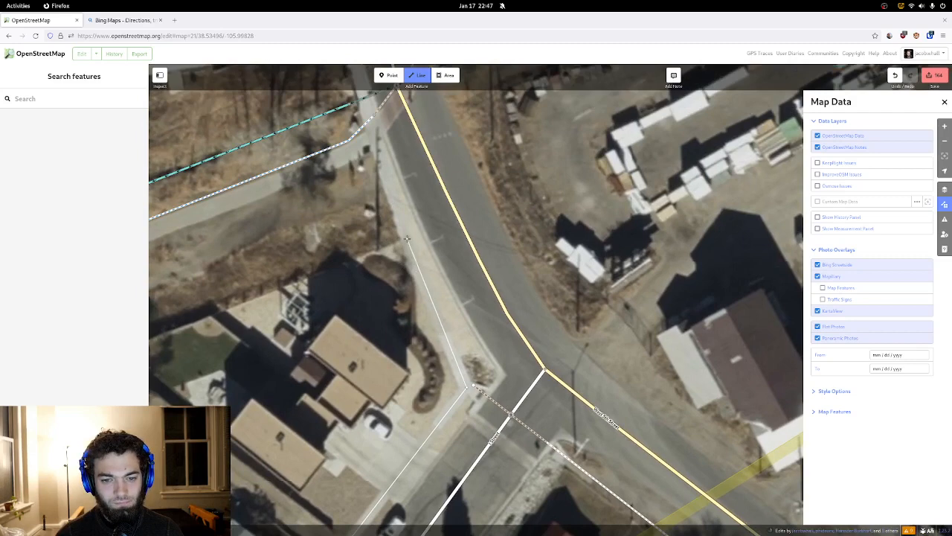
- Continue the line north along the main road's west sidewalk, connect it to the cycle path, and end it at the planted strip
left_click_drag(407, 238, 487, 370)
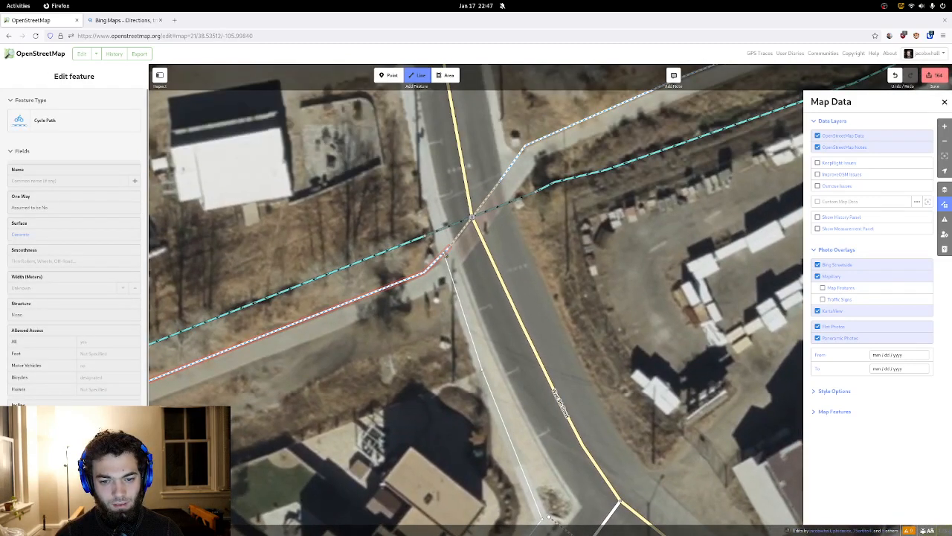
left_click(444, 253)
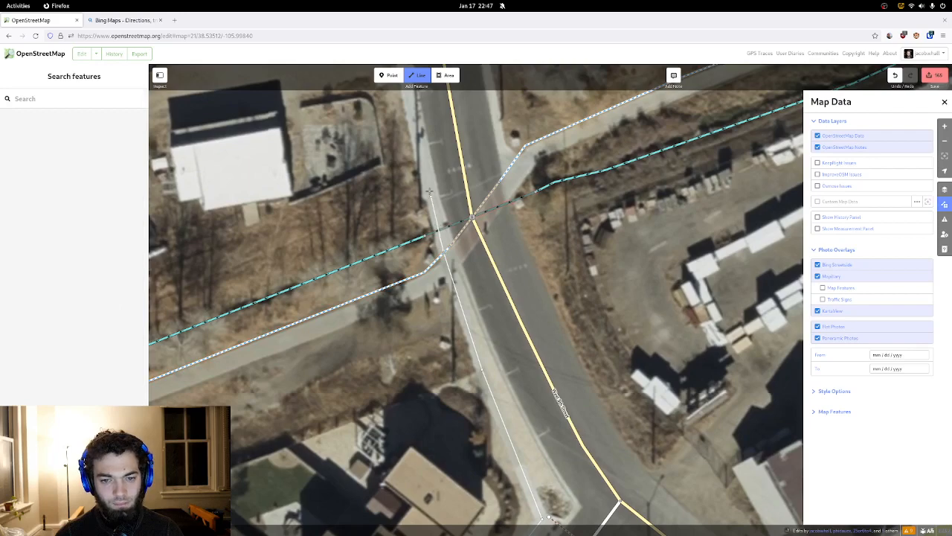
left_click_drag(429, 191, 503, 338)
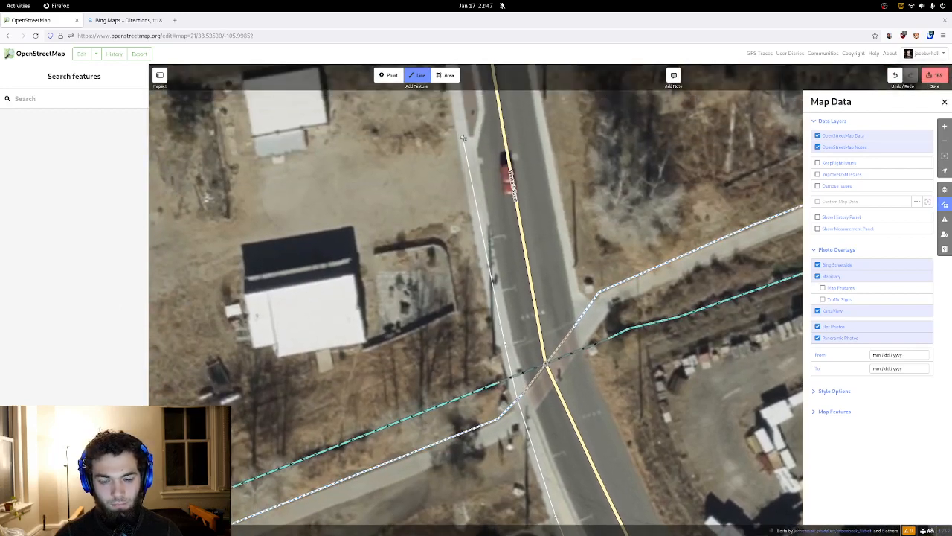
double_click(463, 138)
- Extend the line from its north end along the curving sidewalk past the driveways, ending near the parked cars below the red-roofed house
left_click(489, 266)
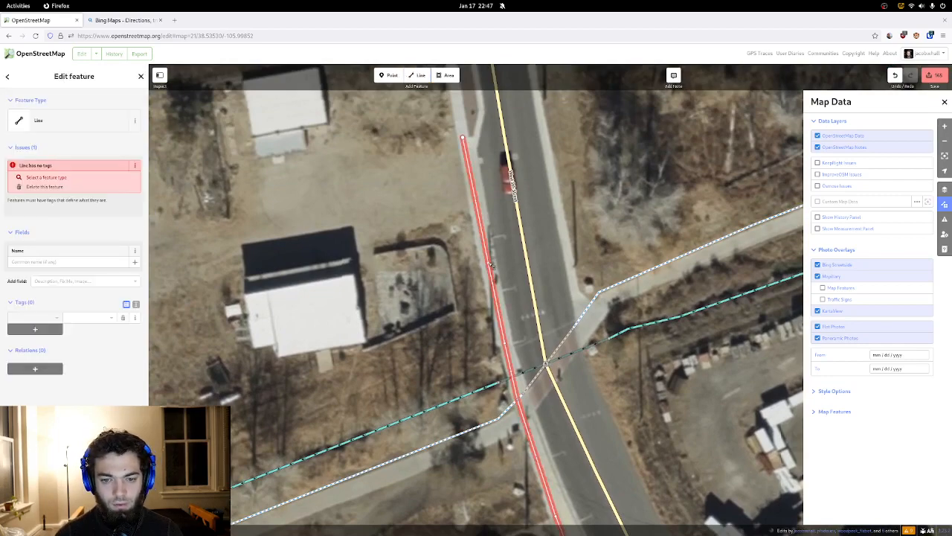
left_click_drag(490, 266, 485, 257)
left_click_drag(440, 198, 469, 334)
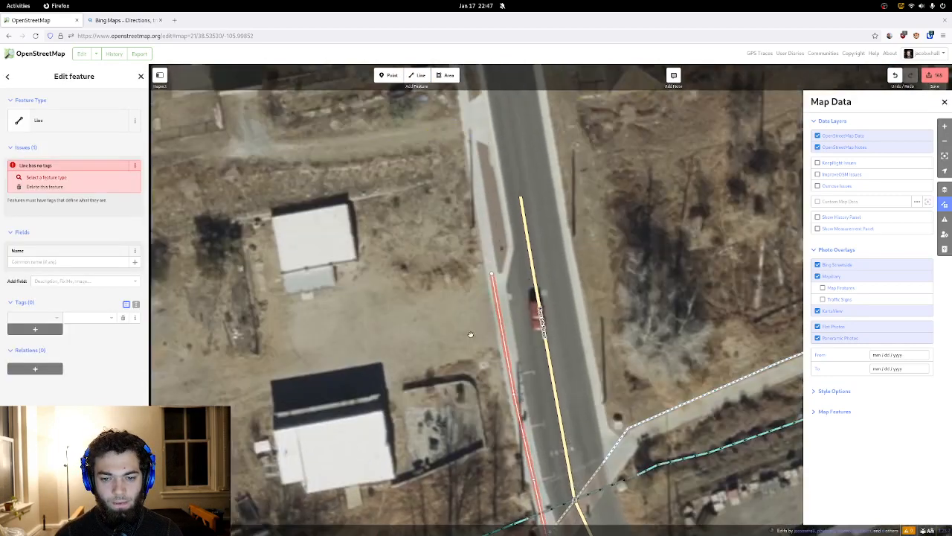
right_click(492, 275)
left_click(503, 284)
left_click_drag(461, 87, 469, 257)
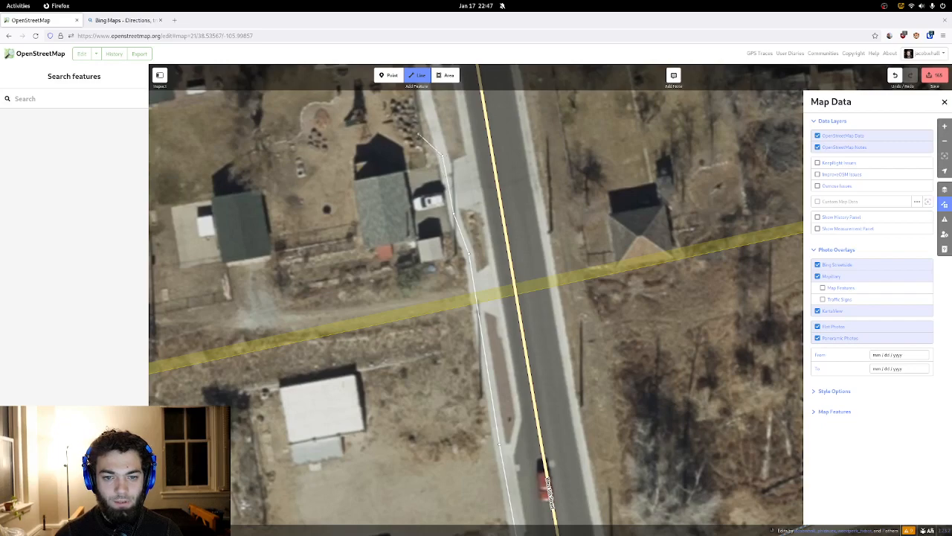
left_click_drag(425, 86, 463, 270)
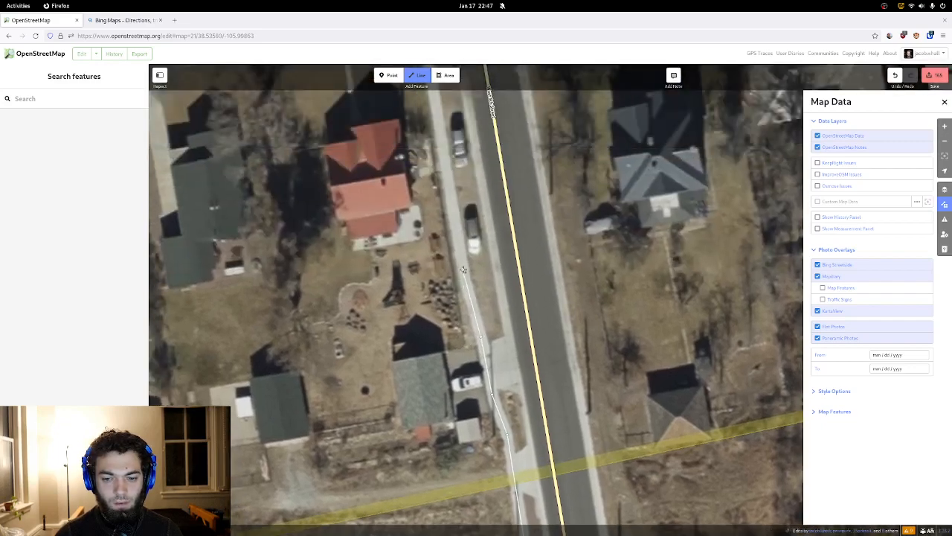
double_click(462, 270)
- Examine the roads, walkways and crossings around Thonhoff Park and the Poncha Boulevard junction
scroll(458, 253, "down", 3)
left_click_drag(504, 193, 506, 511)
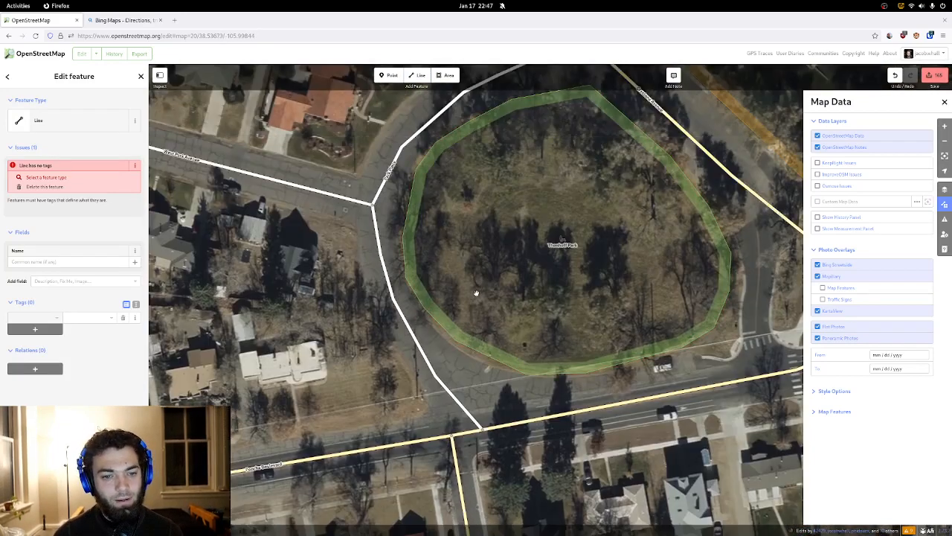
left_click_drag(476, 289, 557, 370)
left_click_drag(588, 332, 503, 397)
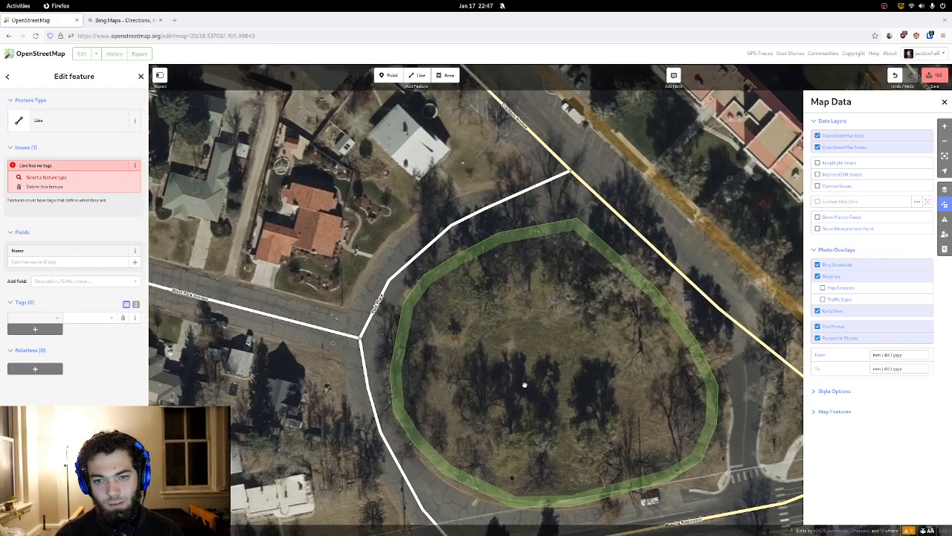
left_click_drag(565, 372, 319, 270)
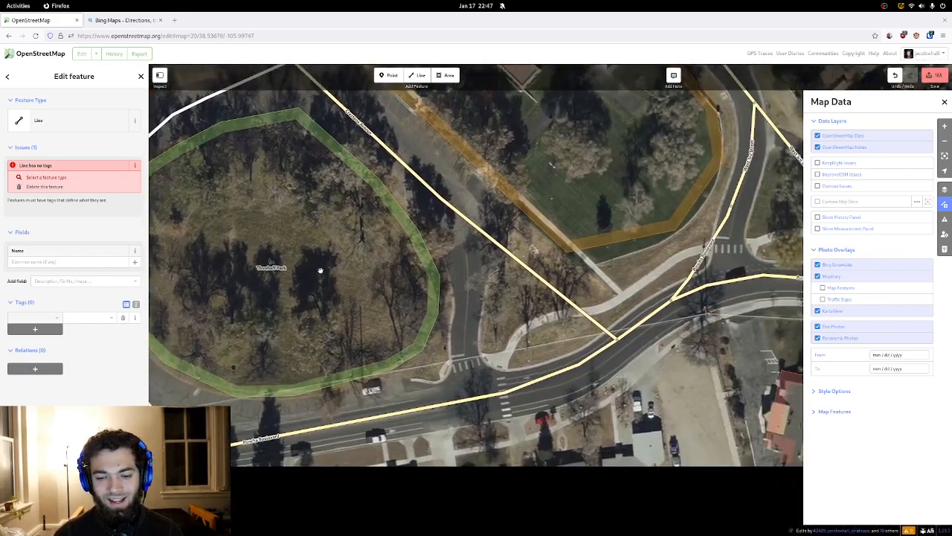
left_click_drag(530, 316, 478, 317)
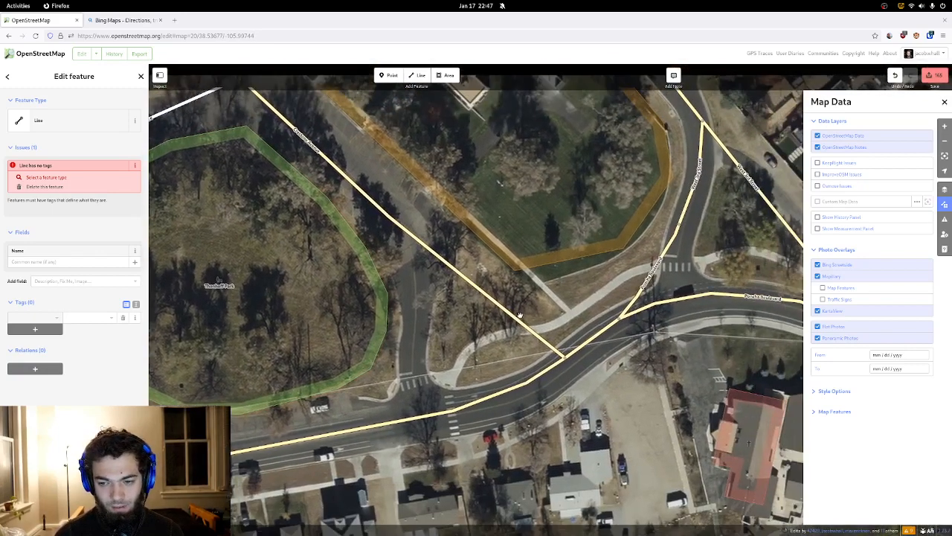
left_click_drag(517, 287, 445, 319)
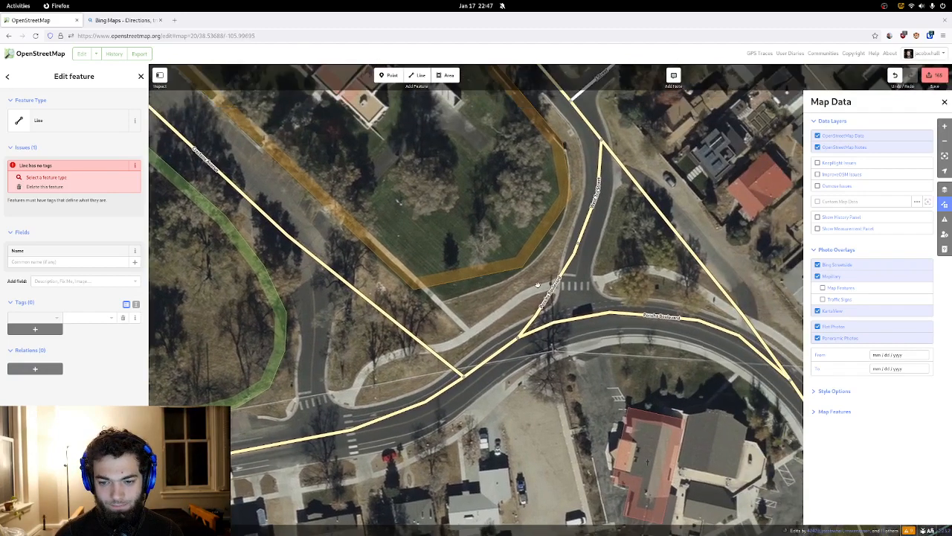
left_click_drag(540, 277, 481, 266)
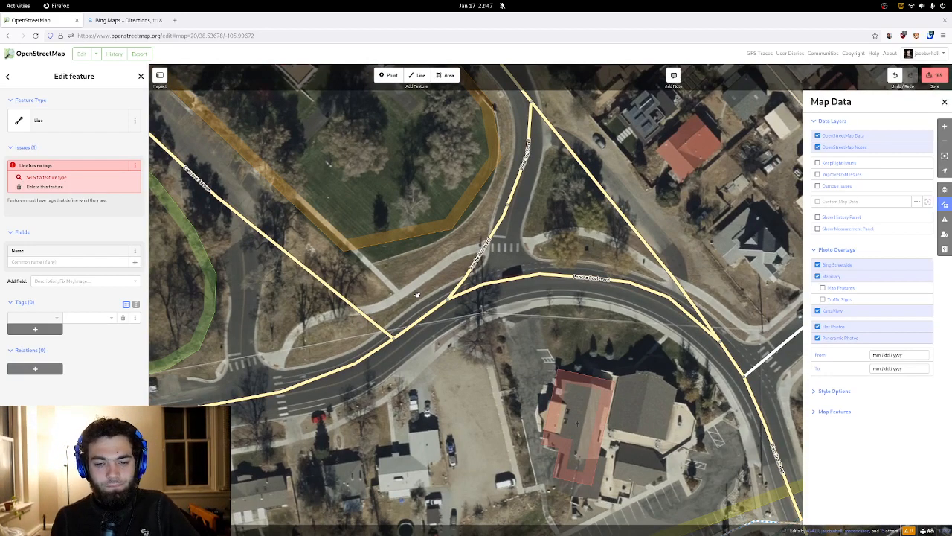
left_click_drag(418, 295, 496, 255)
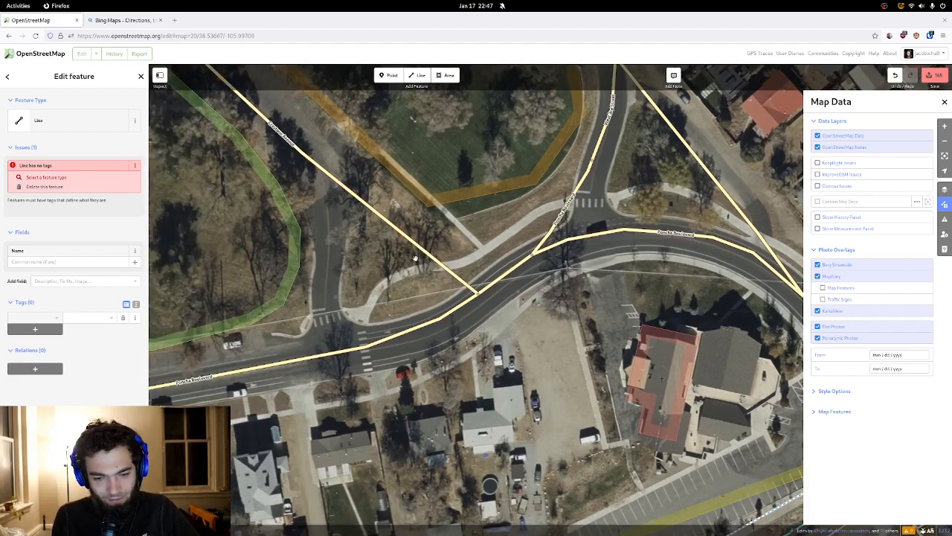
left_click_drag(437, 235, 404, 304)
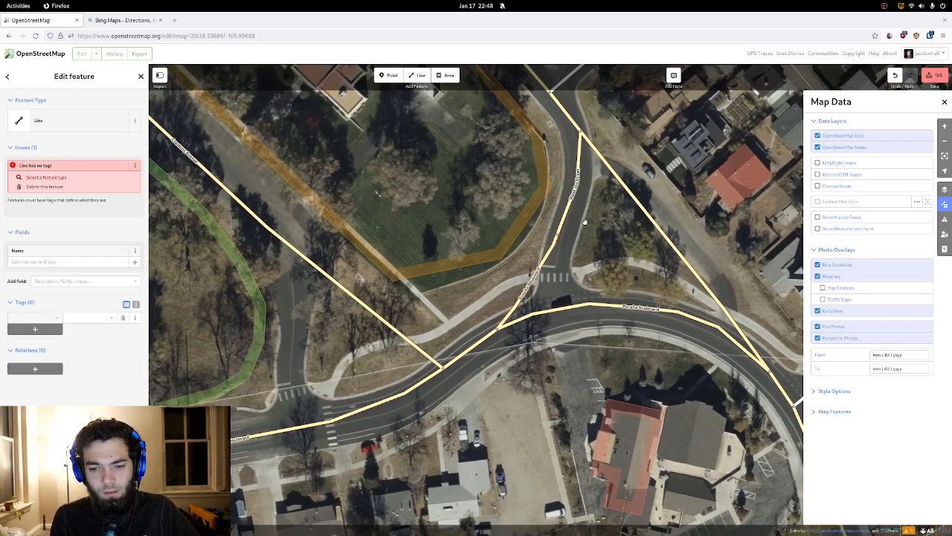
mouse_move(585, 221)
left_mouse_down()
mouse_move(547, 294)
mouse_move(578, 244)
left_mouse_up()
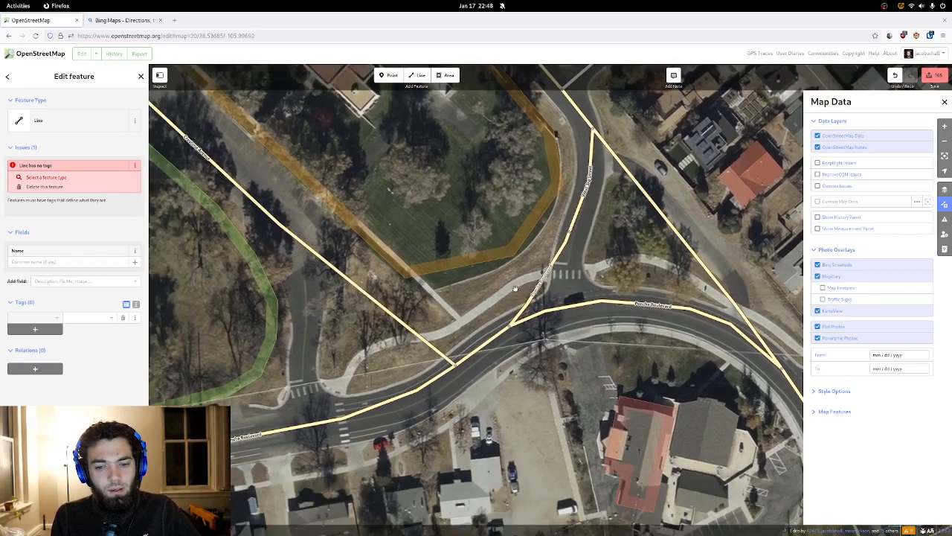
left_click_drag(506, 300, 532, 278)
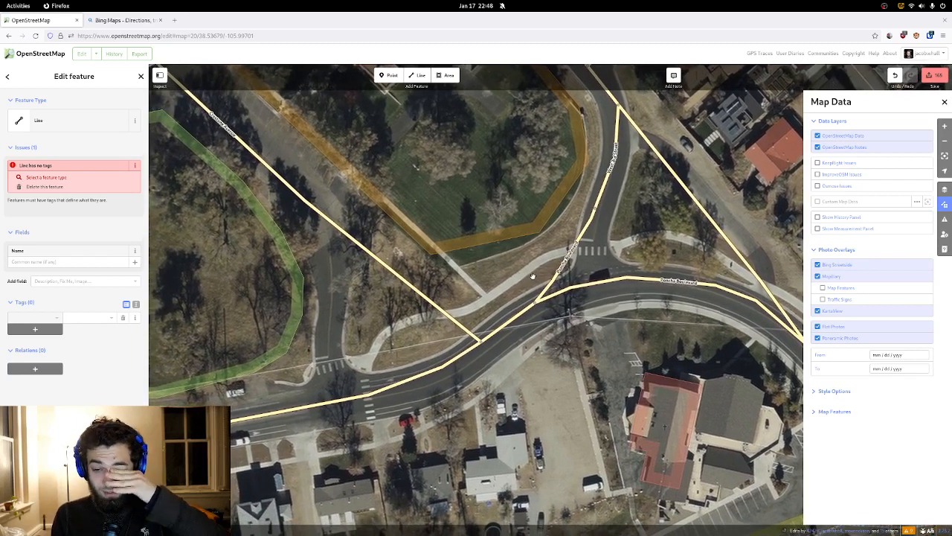
- Examine how the mapped road lines northeast of the Poncha Boulevard junction match the streets and crossings in the imagery
left_click_drag(533, 276, 511, 285)
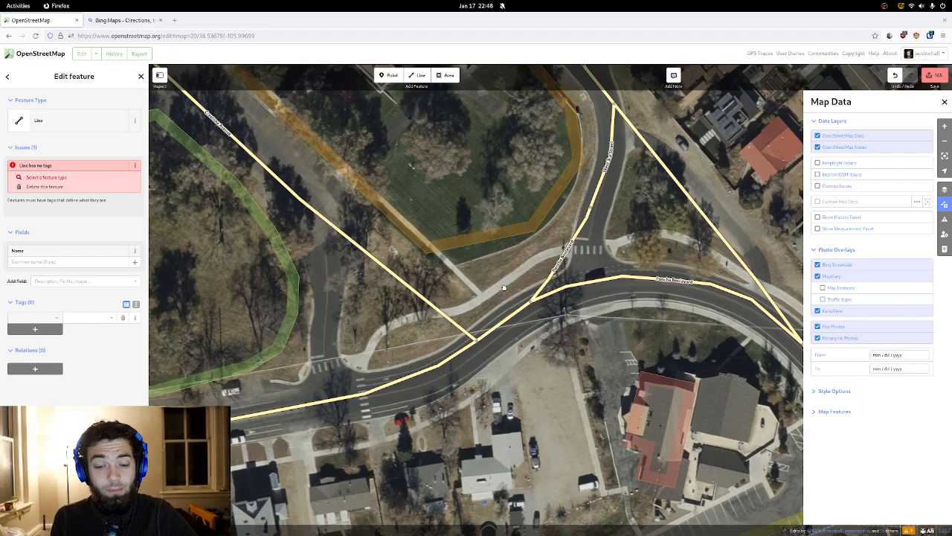
scroll(513, 286, "down", 2)
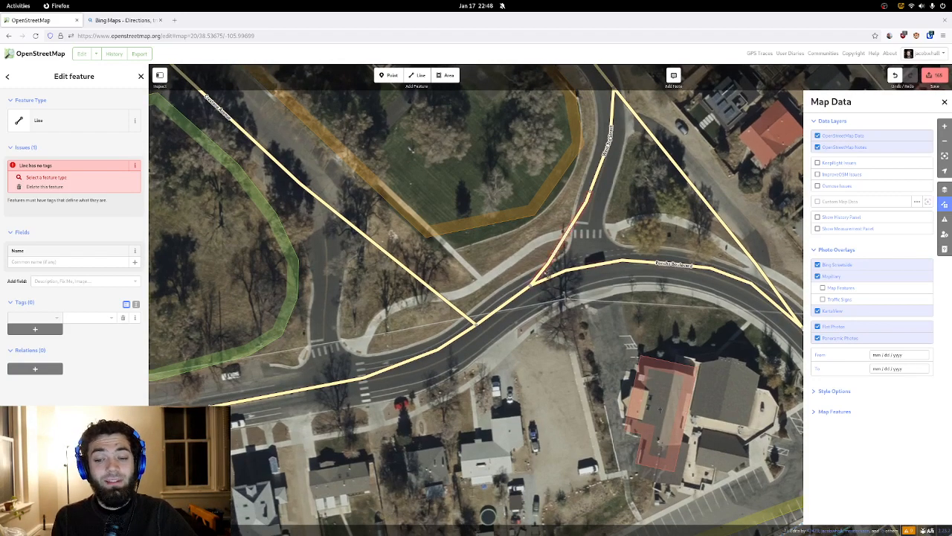
left_click_drag(563, 252, 488, 363)
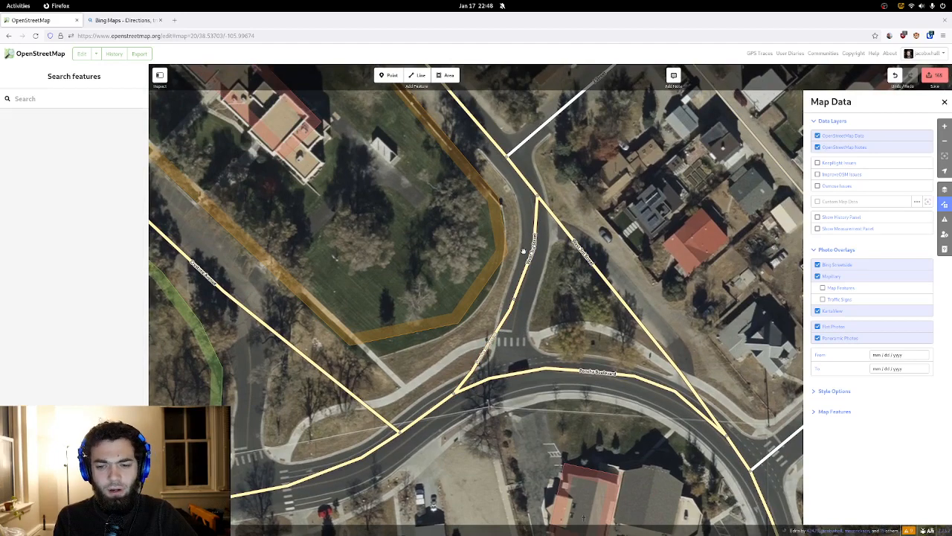
left_click_drag(533, 266, 386, 244)
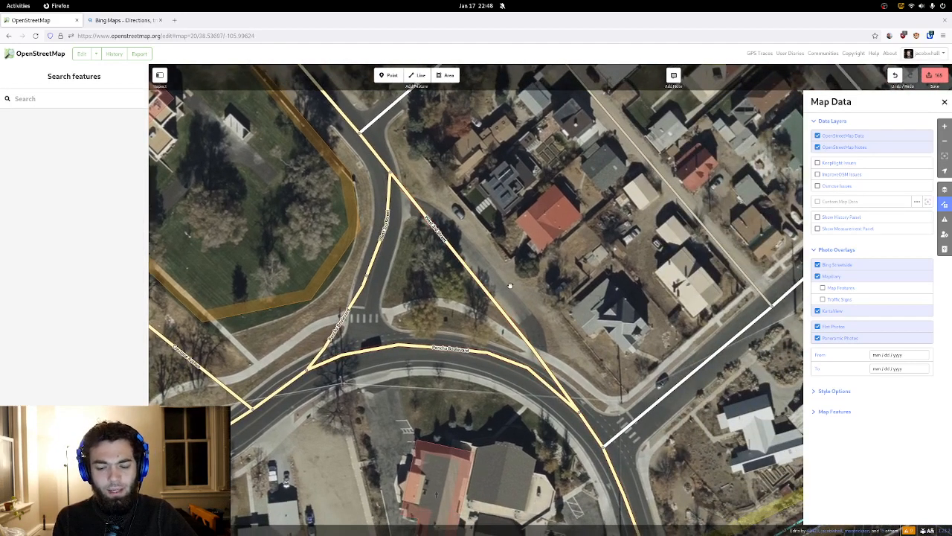
left_click_drag(546, 292, 567, 288)
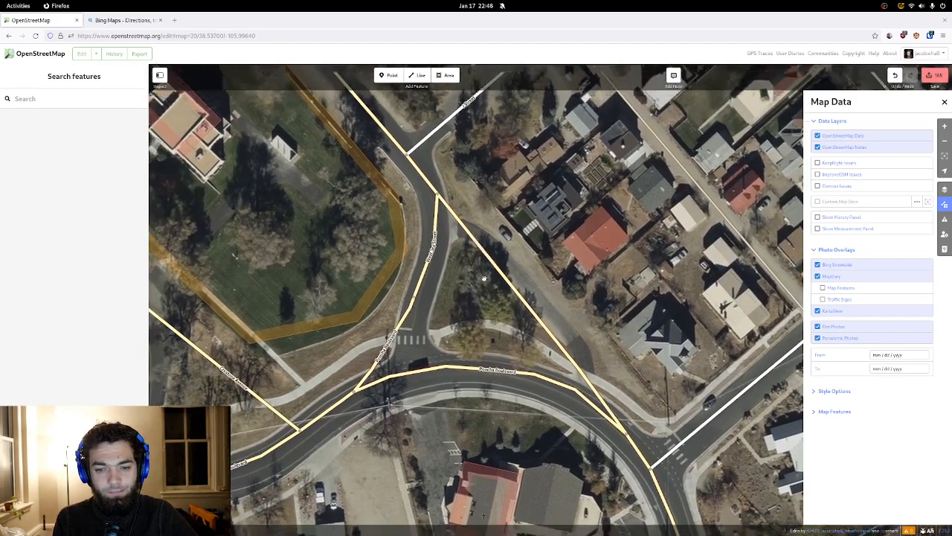
mouse_move(485, 264)
left_mouse_down()
mouse_move(479, 317)
mouse_move(496, 270)
left_mouse_up()
left_click_drag(462, 311, 492, 260)
left_click_drag(463, 288, 537, 263)
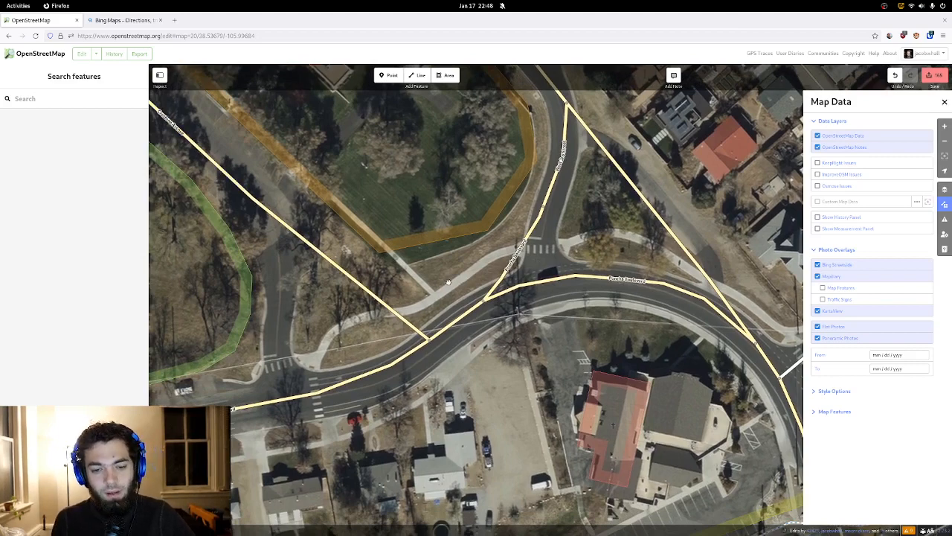
- Inspect where the Crestone Avenue line meets Poncha Boulevard against the real road, sidewalks and crossings beside Thonhoff Park
left_click_drag(448, 282, 491, 254)
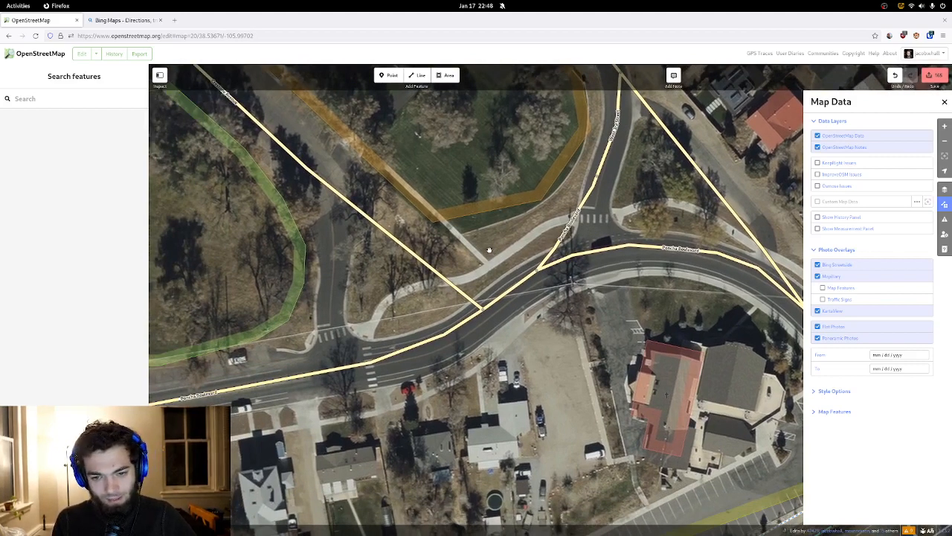
left_click_drag(483, 254, 513, 227)
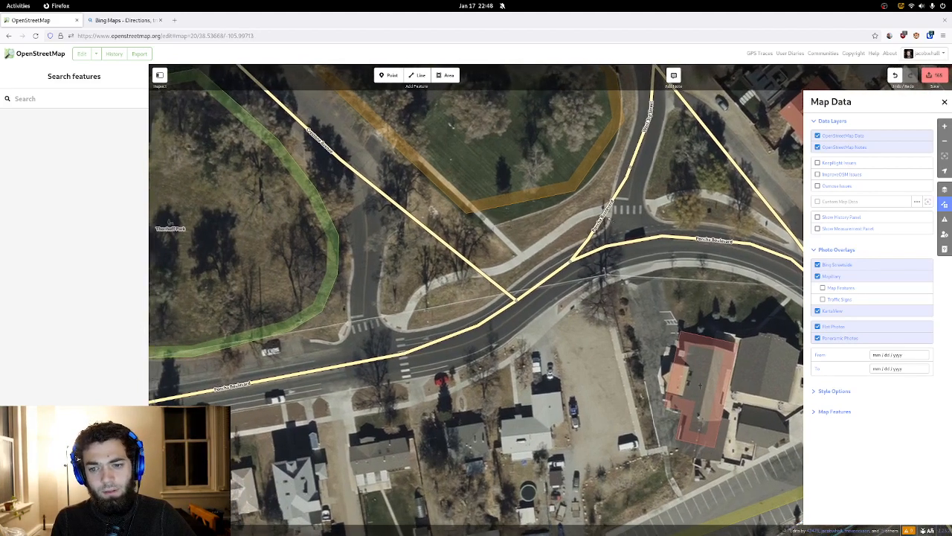
left_click_drag(604, 225, 593, 237)
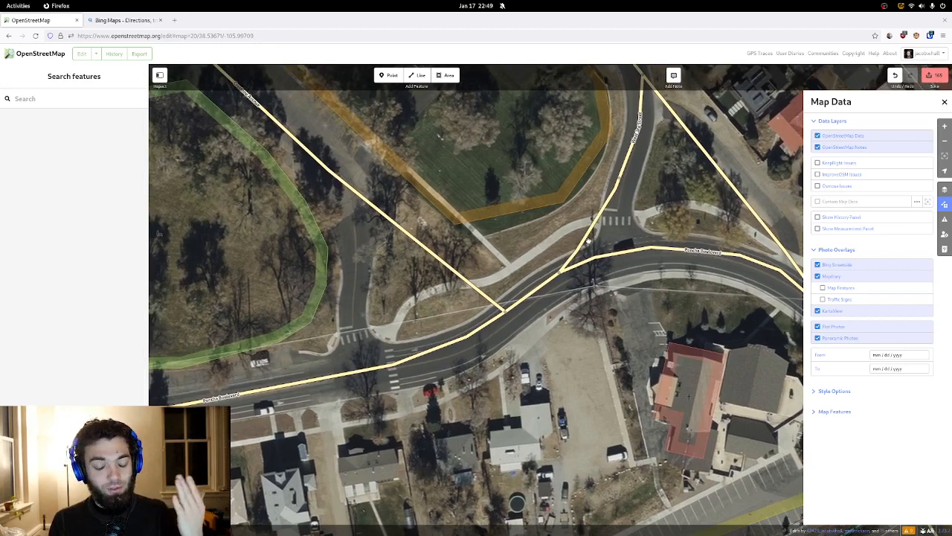
left_click(588, 240)
left_click(543, 275)
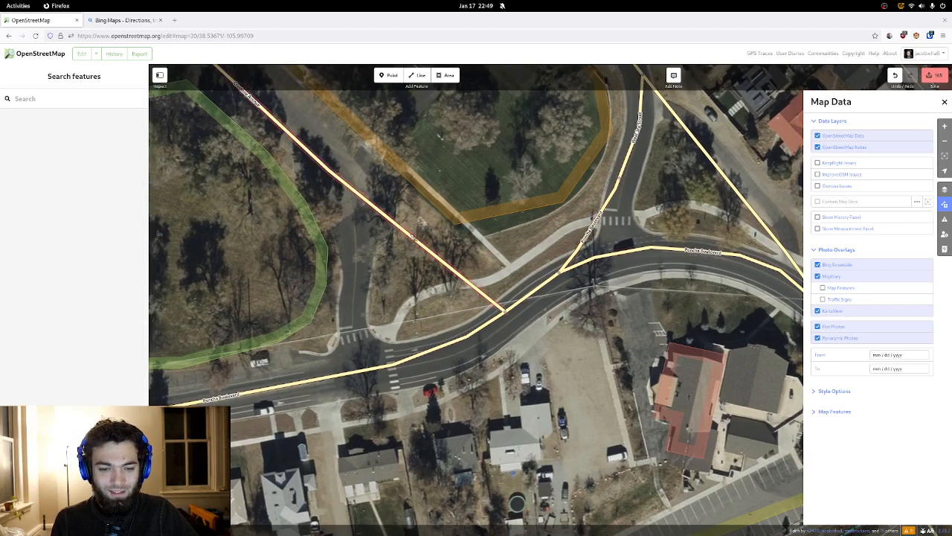
scroll(615, 208, "up", 2)
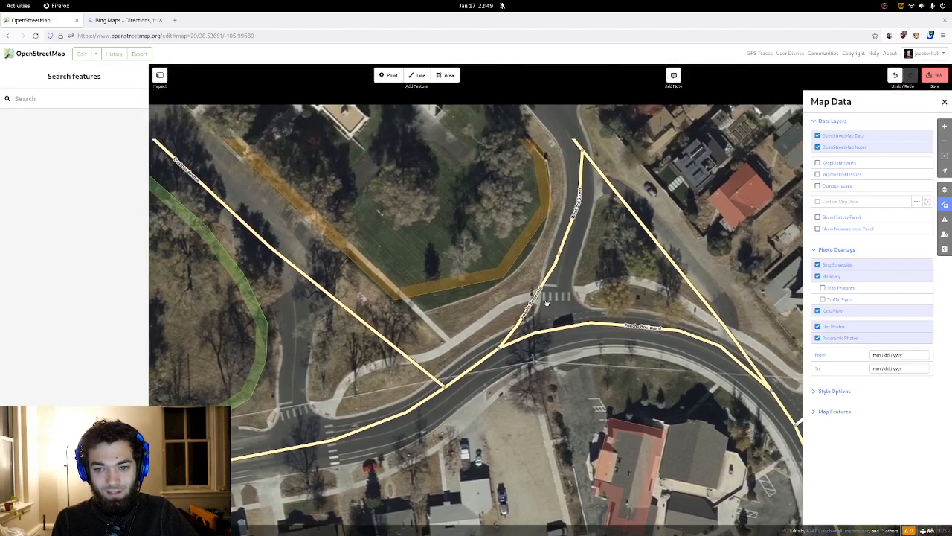
left_click_drag(319, 346, 396, 278)
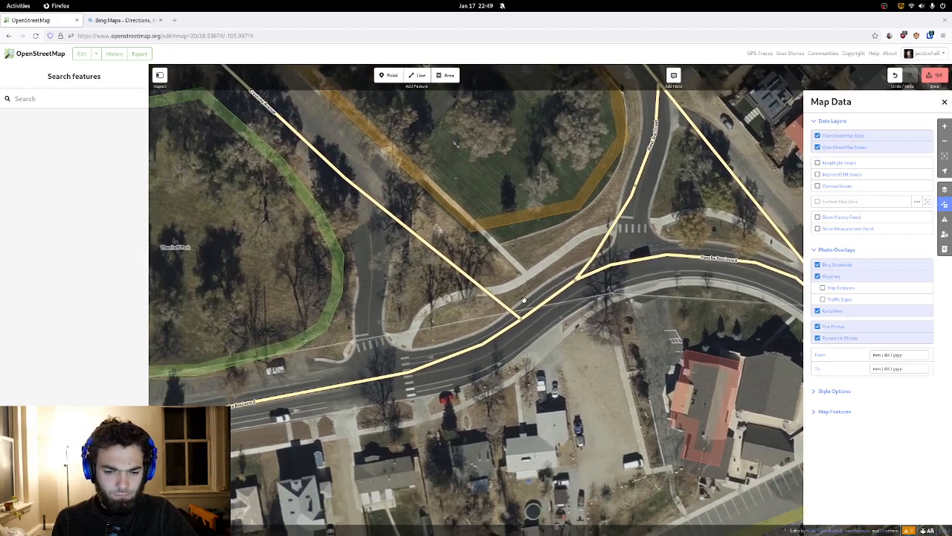
left_click_drag(362, 222, 427, 177)
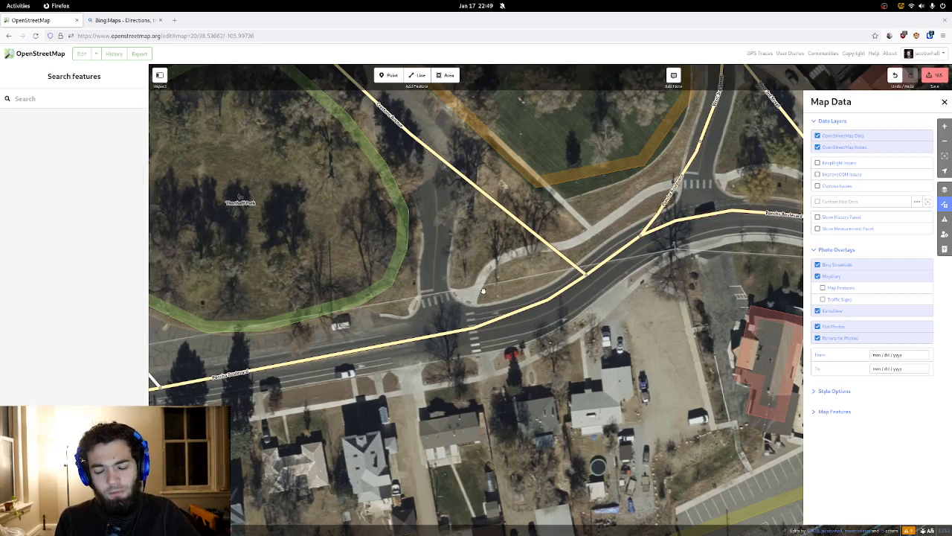
left_click_drag(483, 291, 371, 306)
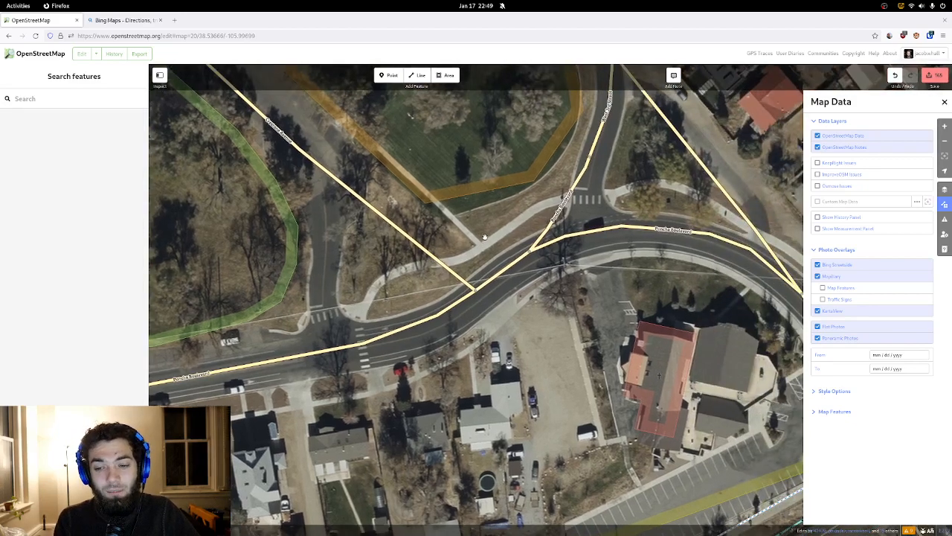
left_click_drag(480, 238, 465, 259)
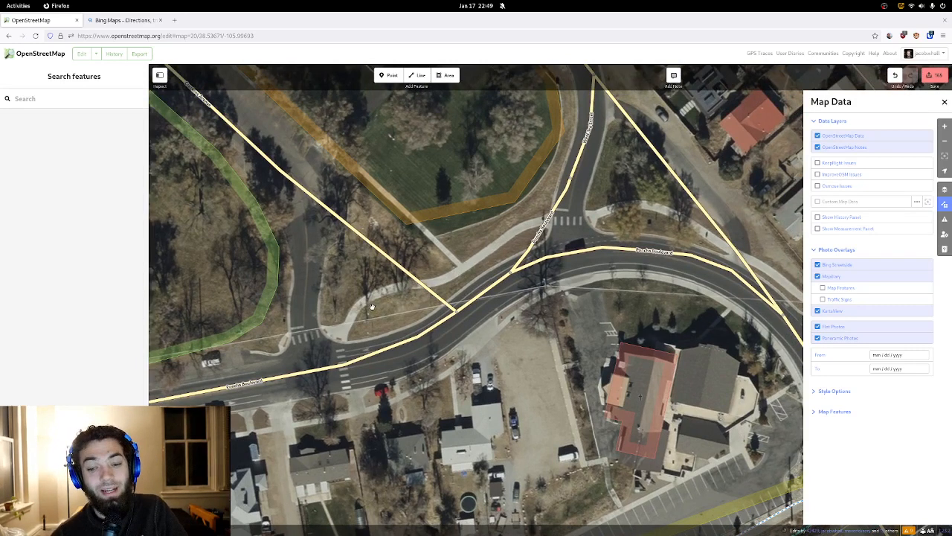
left_click_drag(570, 218, 551, 241)
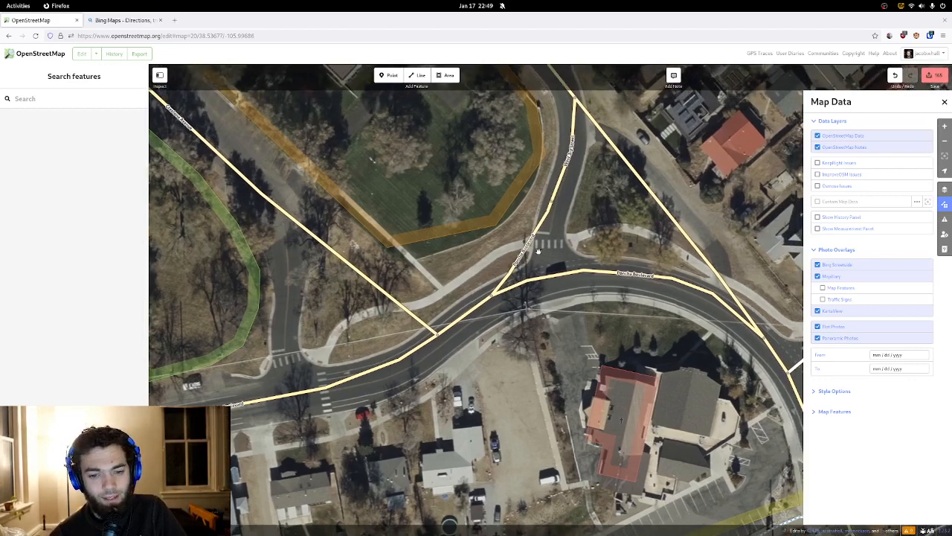
left_click_drag(538, 252, 555, 238)
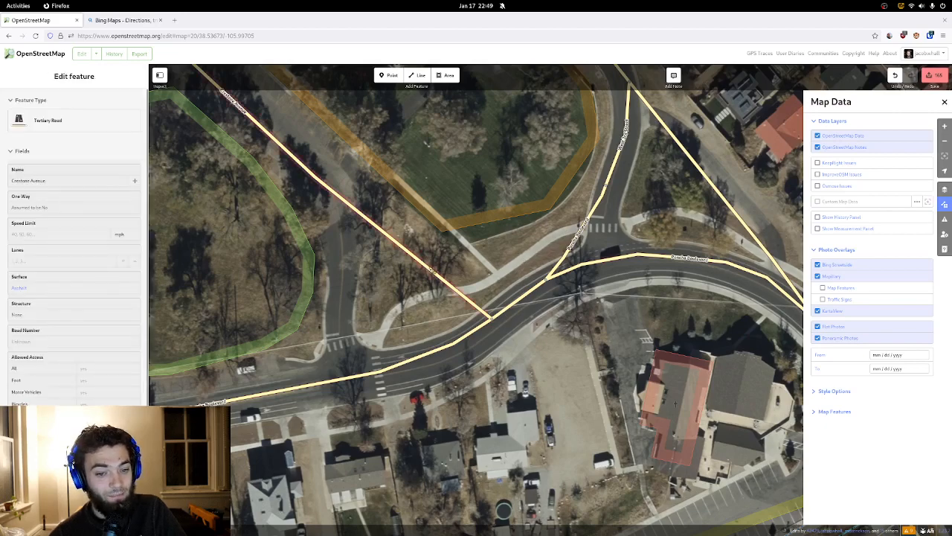
left_click_drag(423, 229, 506, 213)
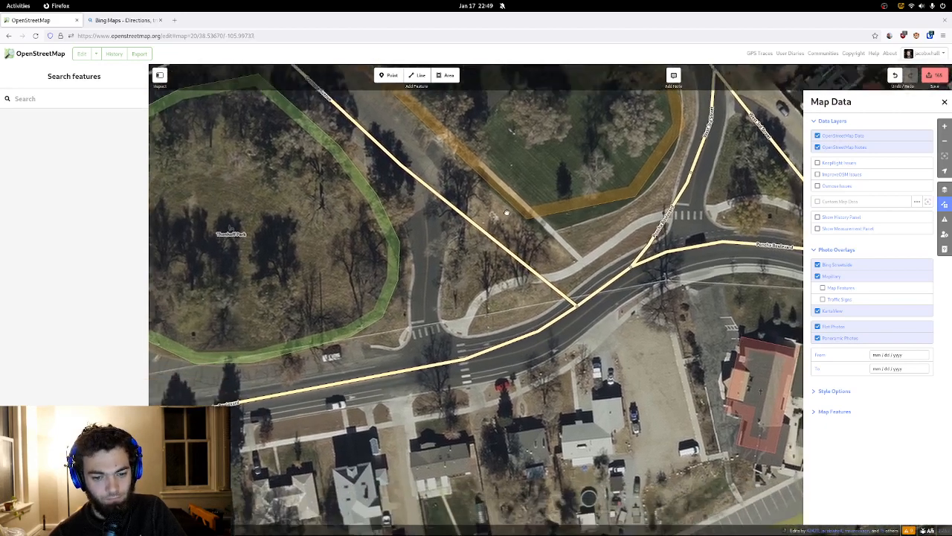
scroll(457, 288, "down", 2)
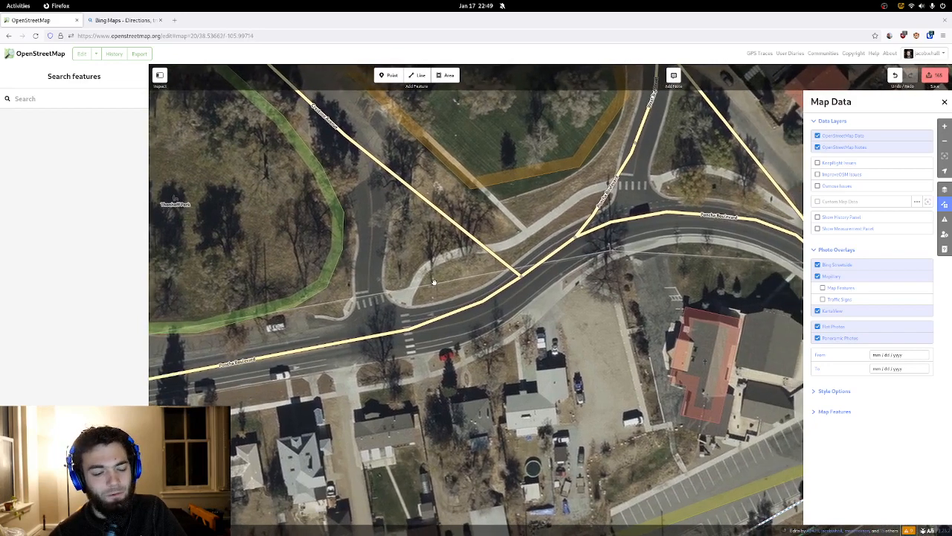
left_click_drag(434, 282, 455, 282)
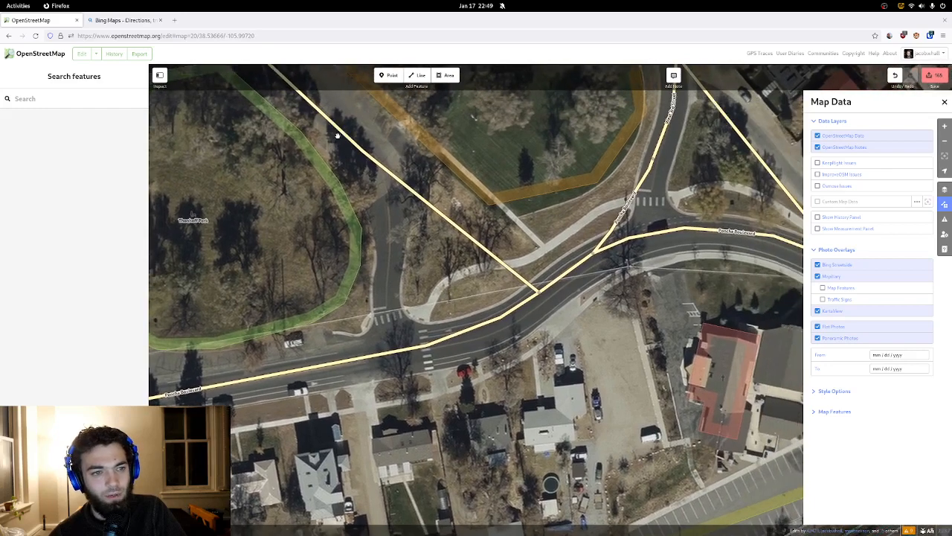
- Switch to Bing Maps, leave the street-level view of F St, and change the map style to Aerial
left_click(174, 20)
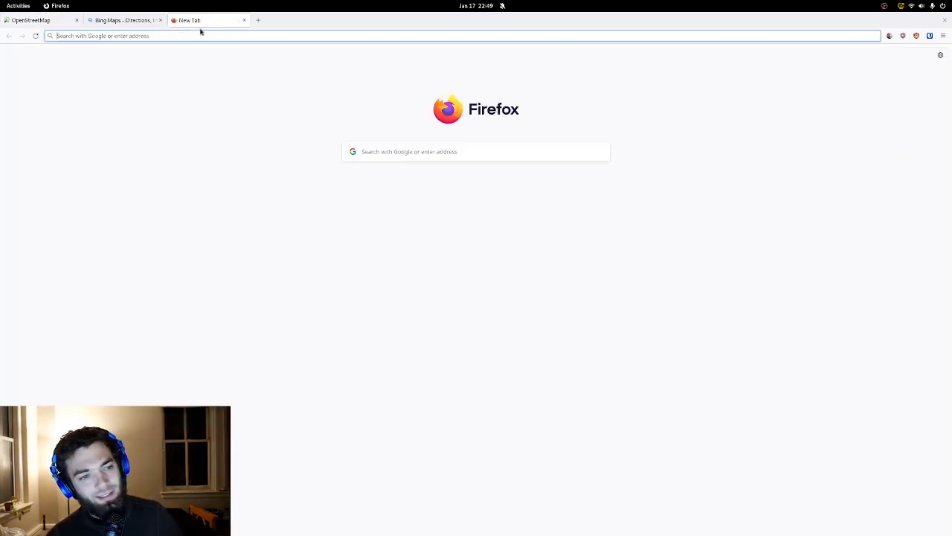
left_click(149, 22)
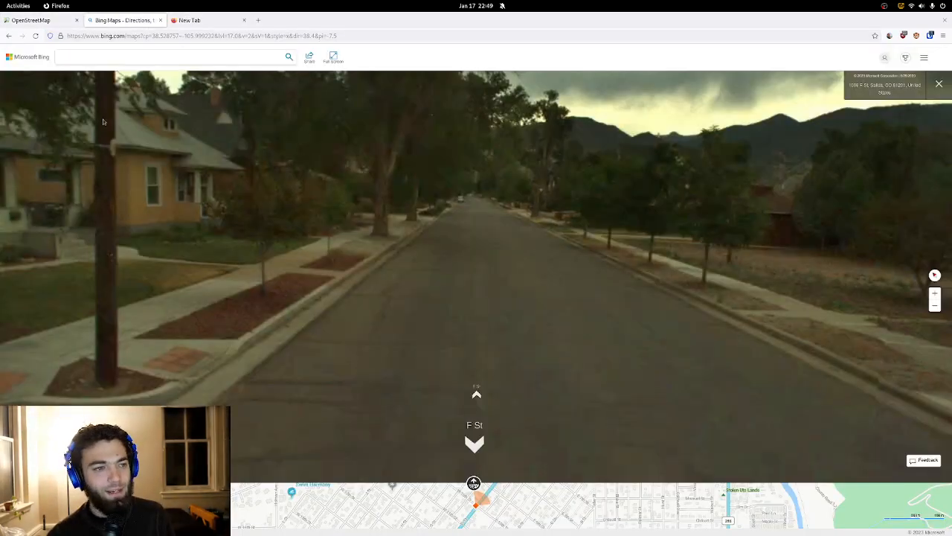
left_click(939, 84)
scroll(602, 274, "down", 2)
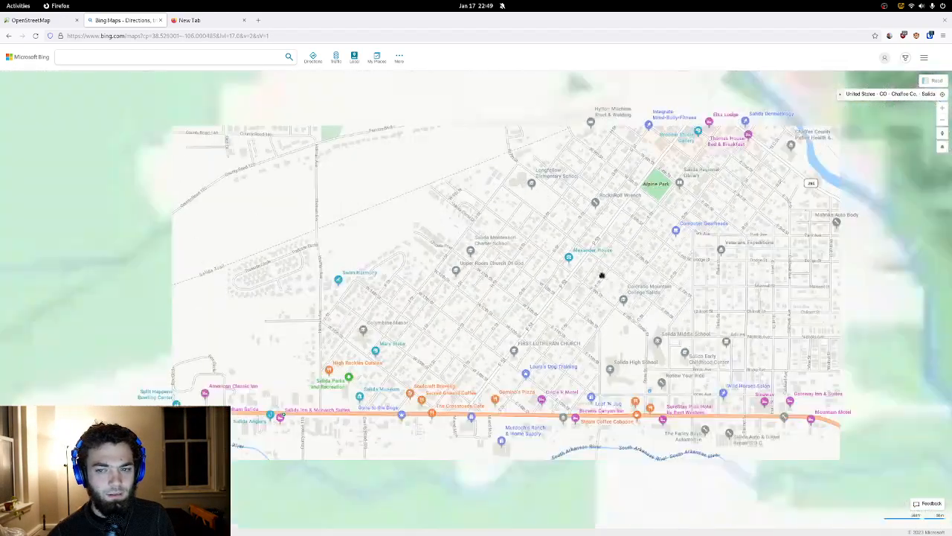
left_click_drag(602, 275, 499, 293)
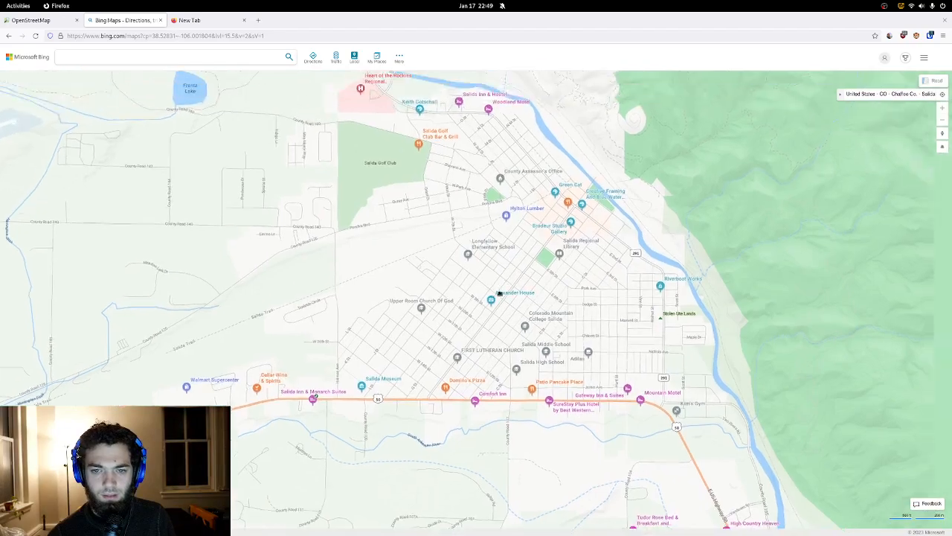
left_click(934, 81)
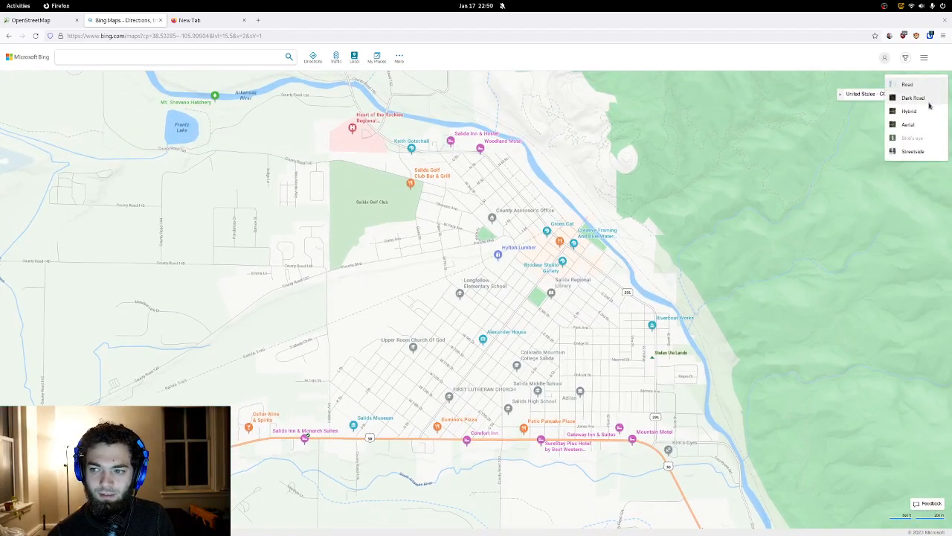
left_click(925, 125)
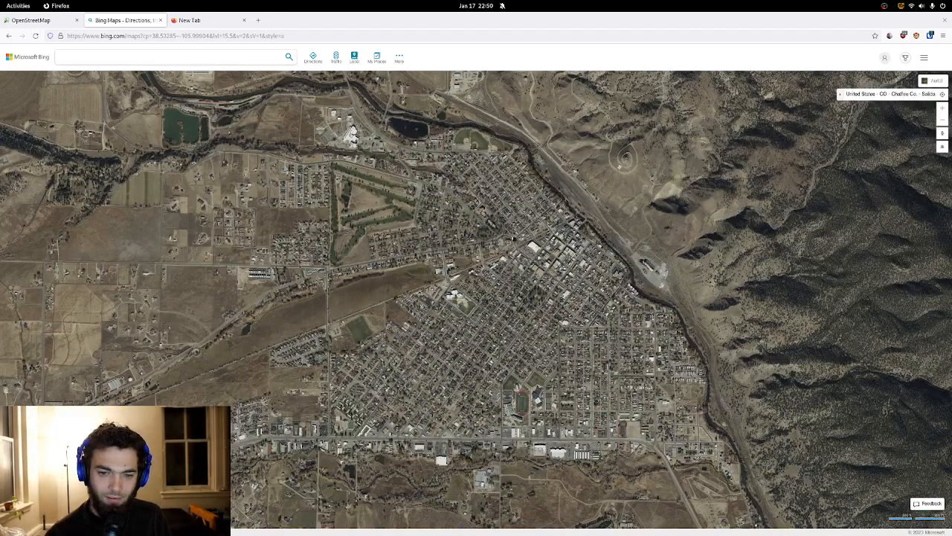
- Examine the Poncha Boulevard curve, its side streets and its crossings near the park in the Bing aerial imagery
scroll(514, 238, "up", 5)
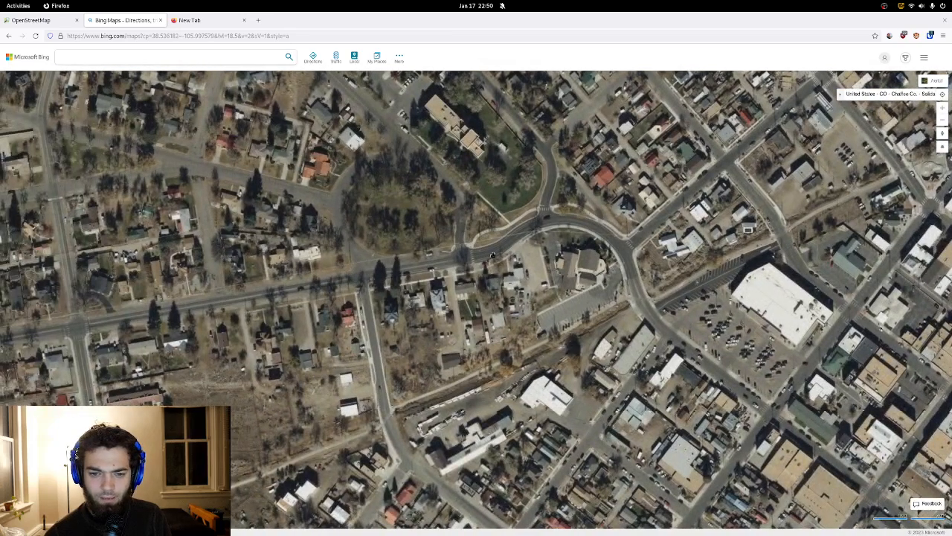
scroll(493, 255, "up", 3)
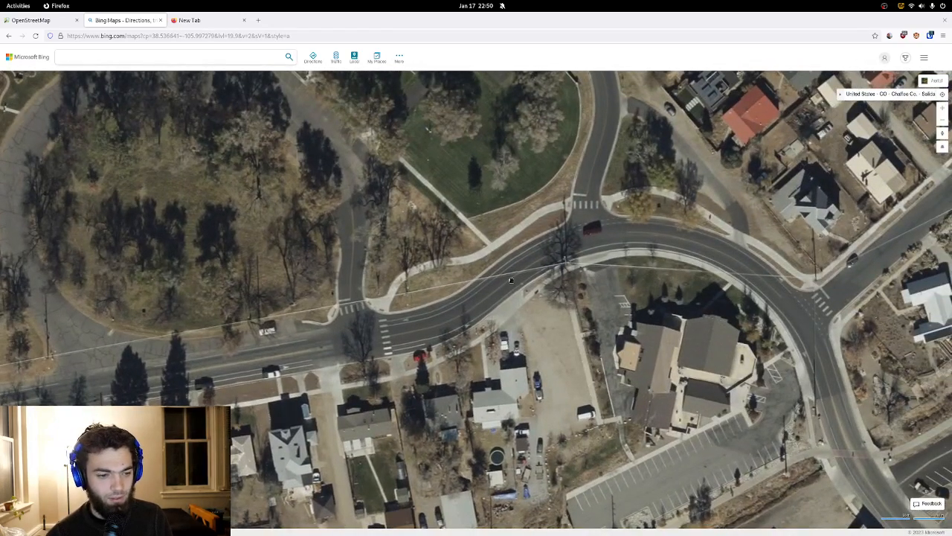
left_click_drag(616, 272, 575, 292)
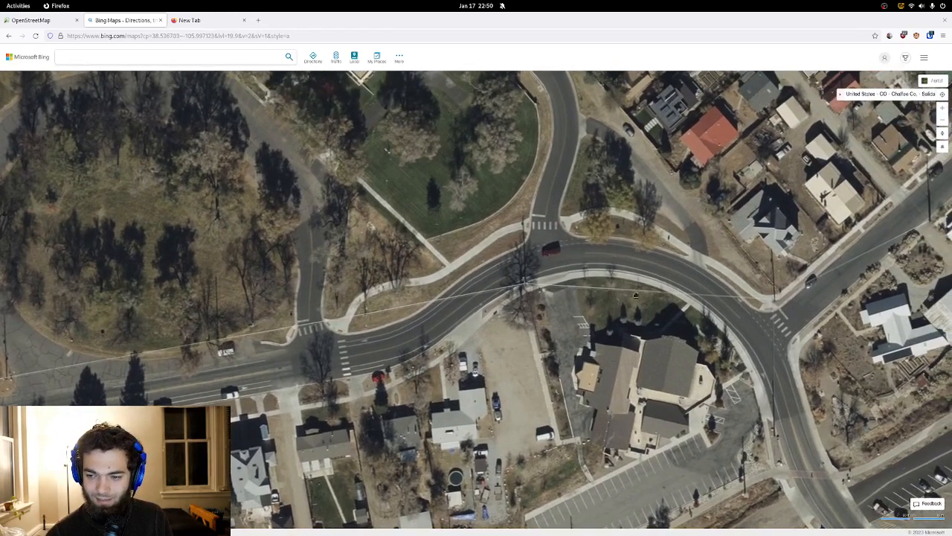
left_click_drag(635, 296, 534, 338)
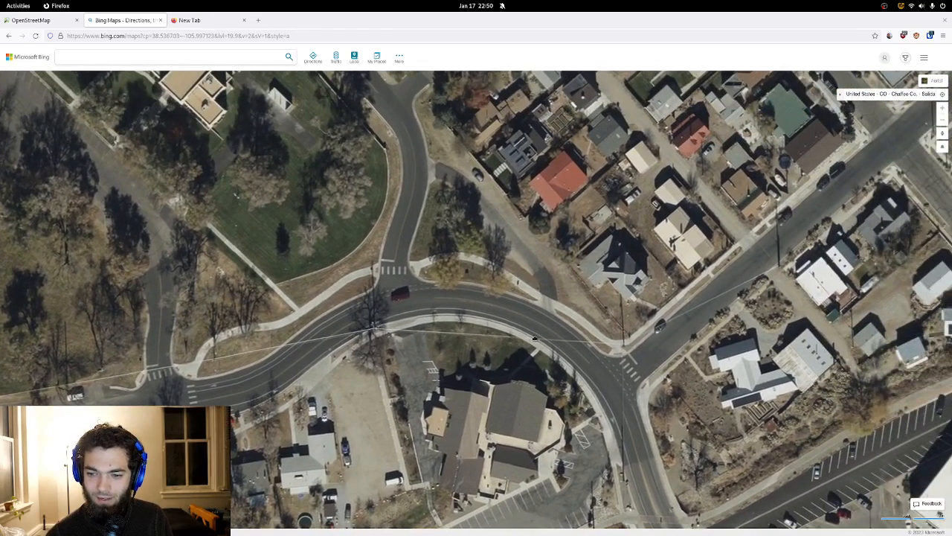
left_click_drag(240, 392, 519, 298)
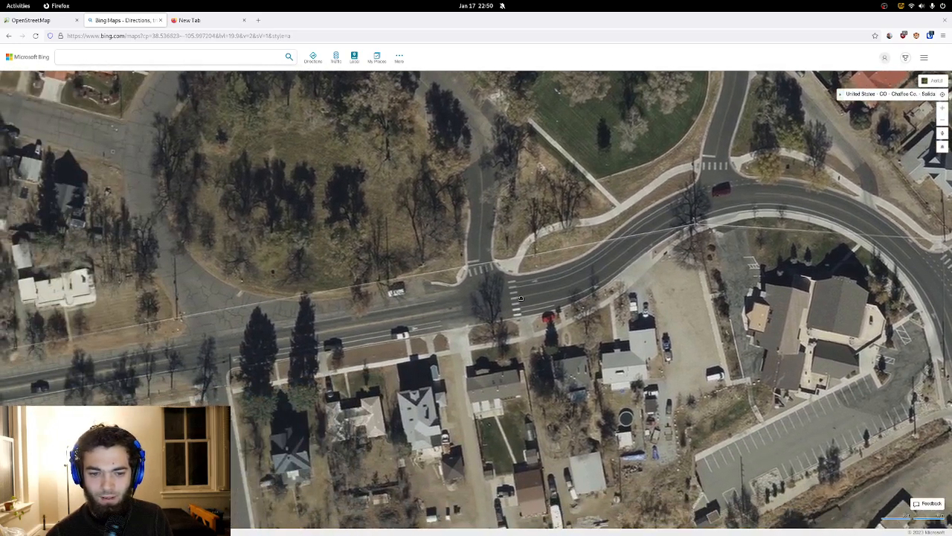
left_click_drag(386, 326, 328, 324)
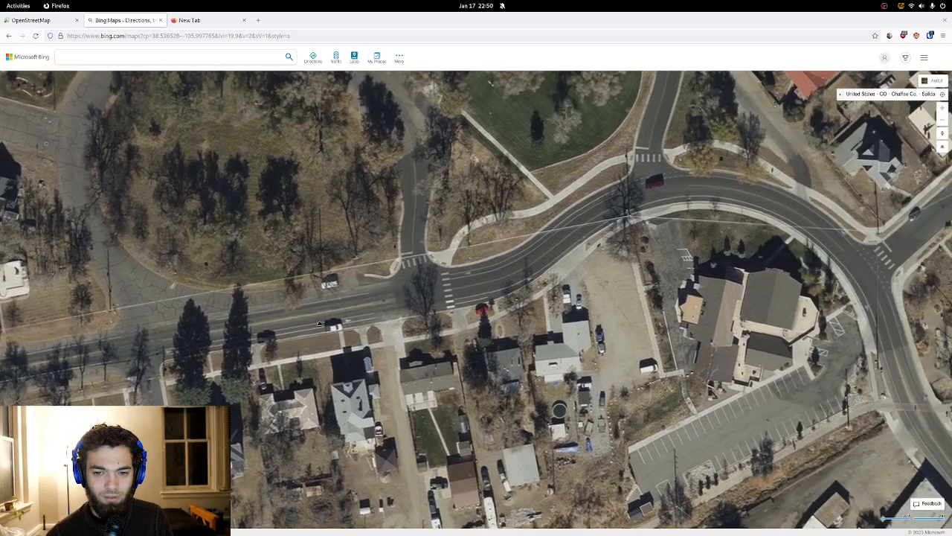
left_click_drag(501, 279, 401, 258)
left_click_drag(366, 233, 512, 218)
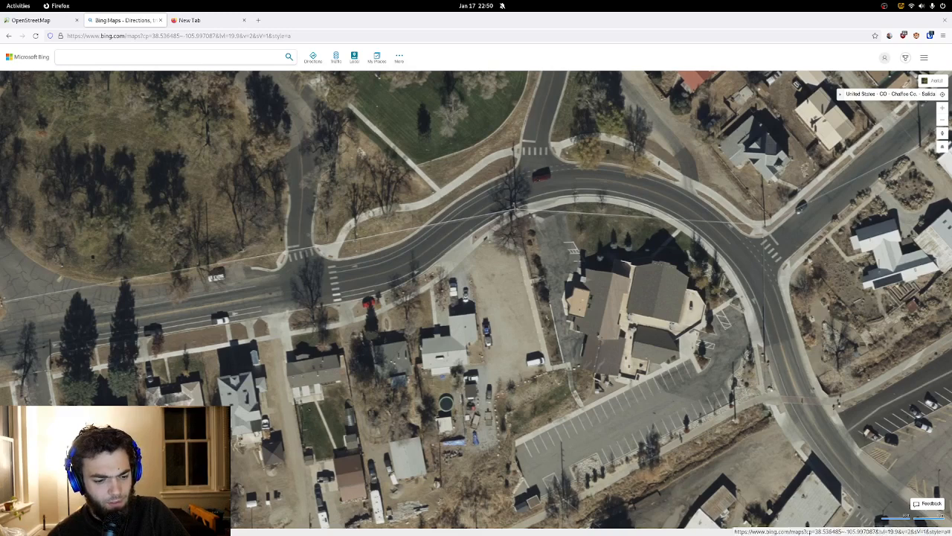
right_click(177, 312)
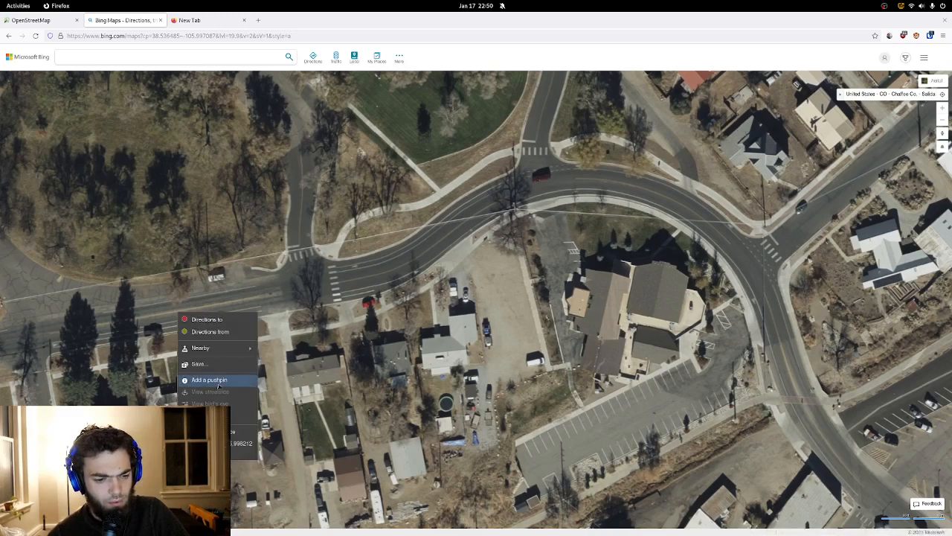
left_click(293, 372)
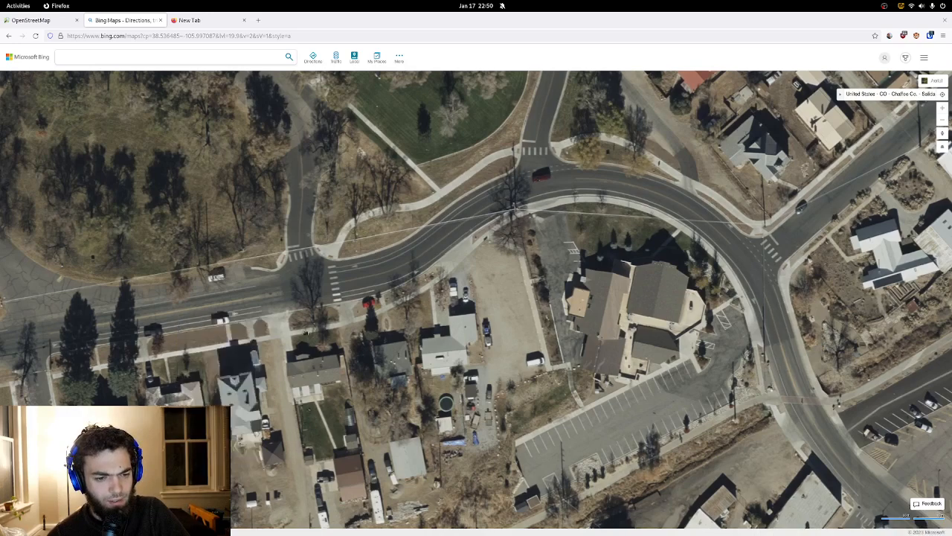
- Inspect the Poncha Boulevard curve in the aerial imagery and look through the map's additional options for imagery date information
left_click_drag(345, 272, 390, 321)
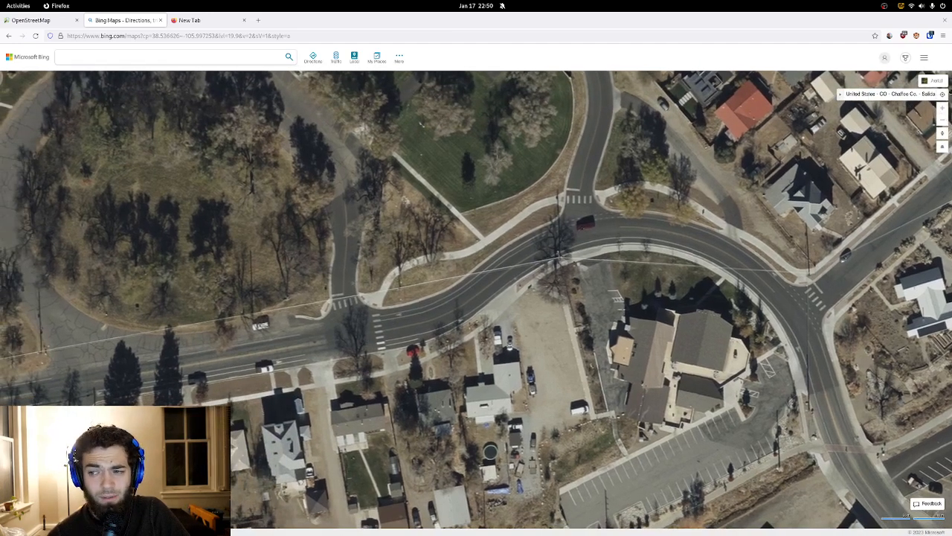
mouse_move(937, 134)
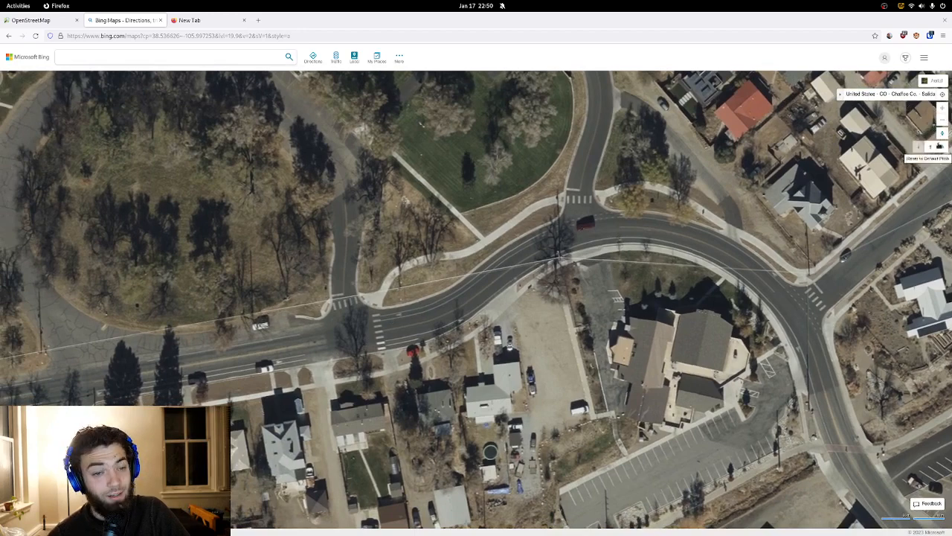
left_click_drag(480, 211, 464, 230)
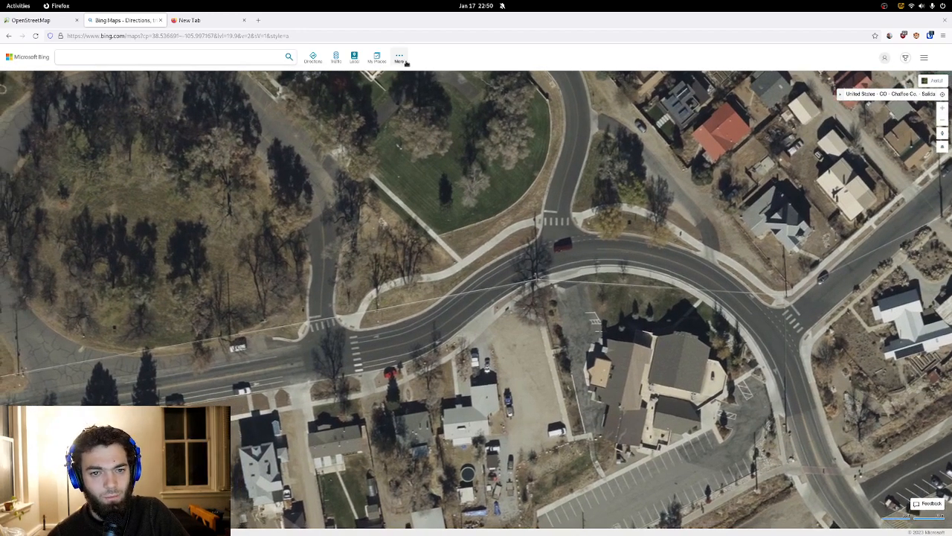
left_click(405, 64)
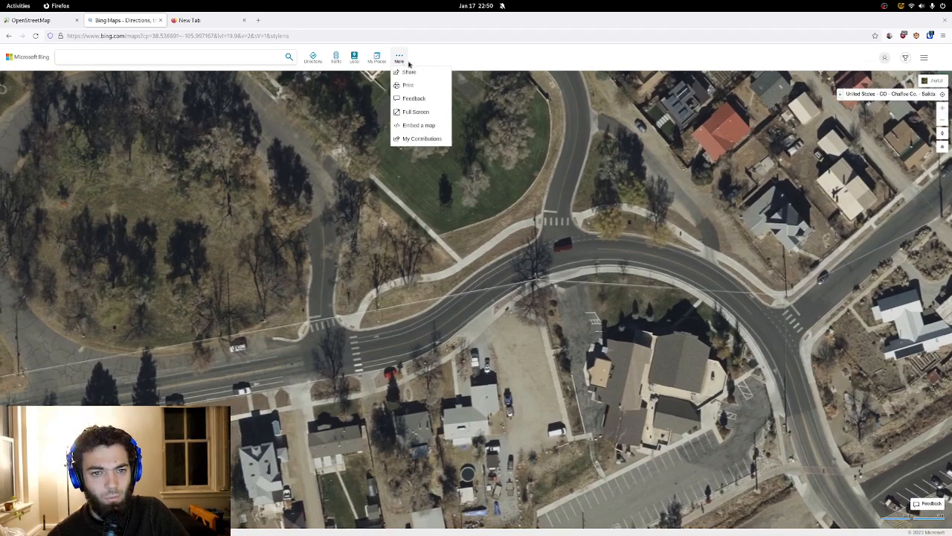
left_click_drag(581, 158, 425, 232)
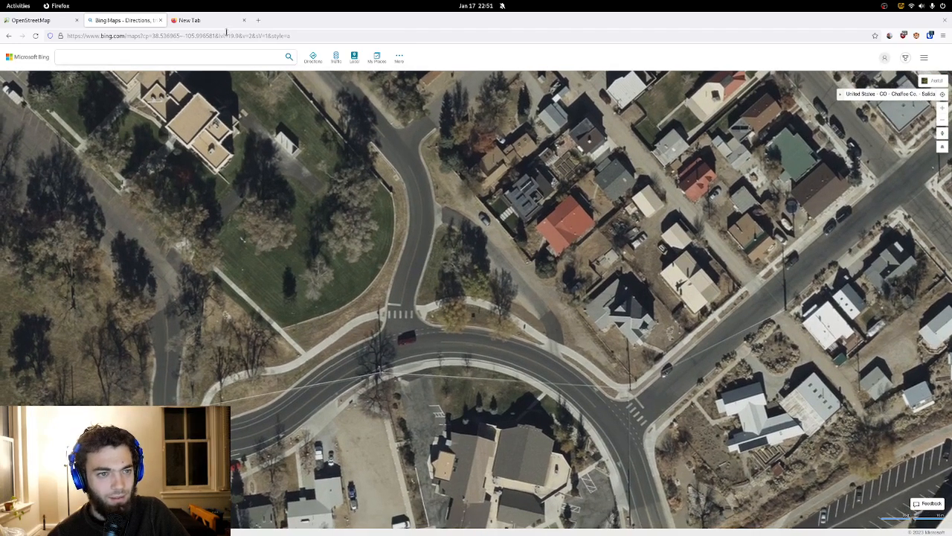
- Search the web for "find date of bing maps aerial imagery" in the empty browser tab
left_click(227, 24)
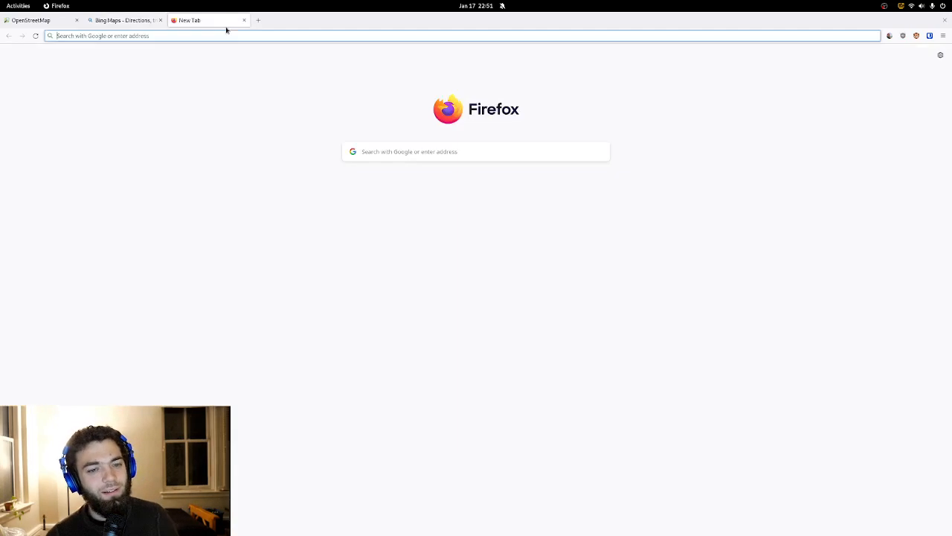
left_click(421, 146)
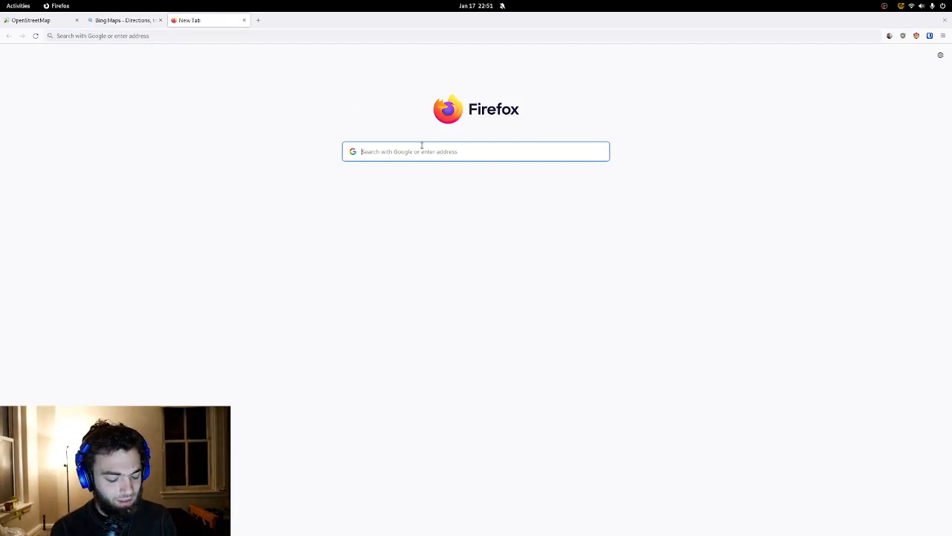
type("f")
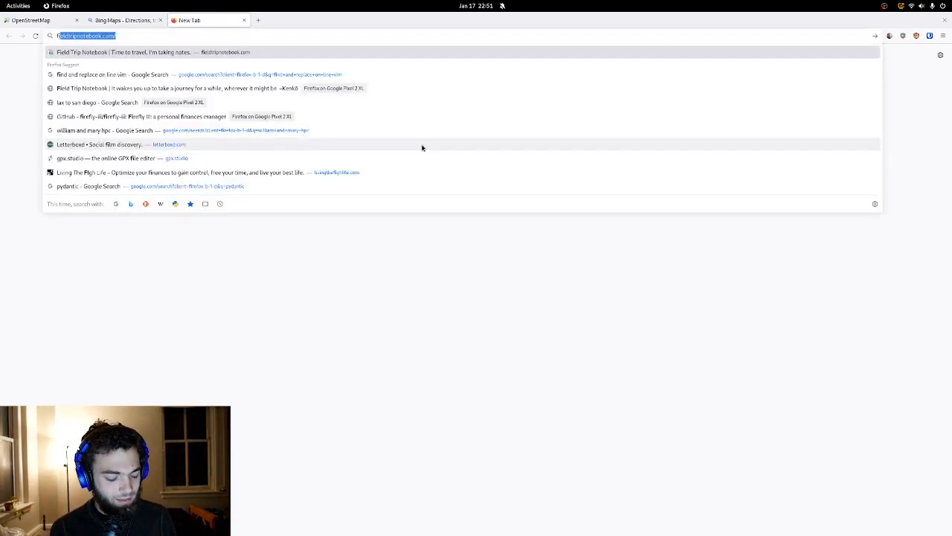
type("ind date of bing m")
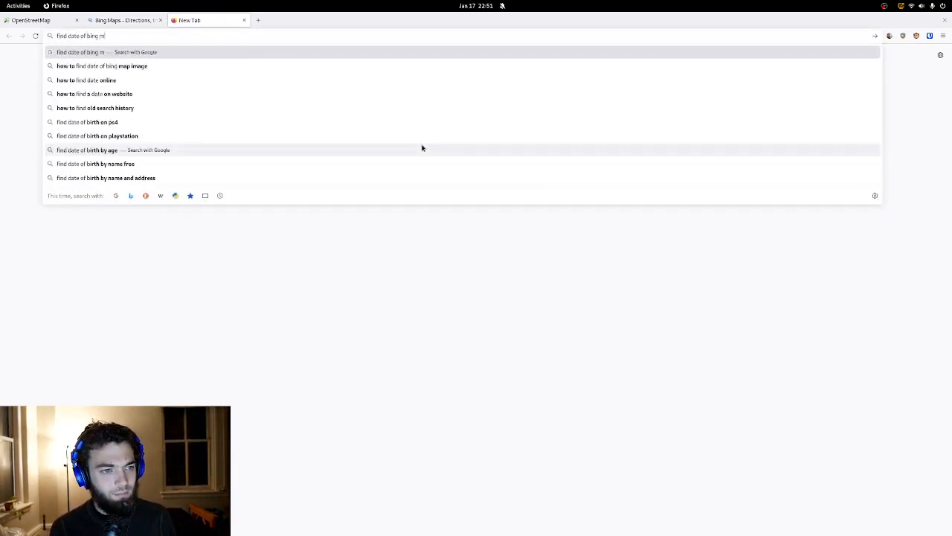
type("aps arrial imagery")
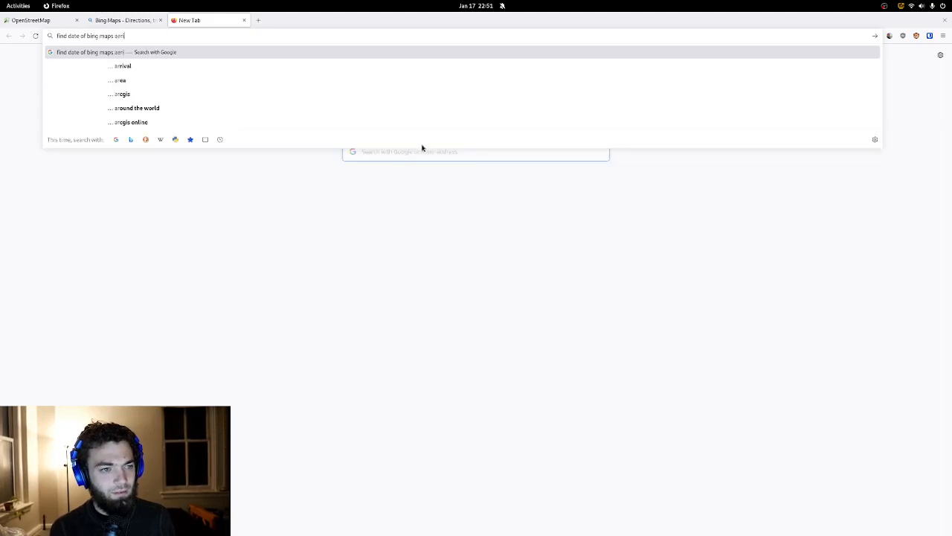
key("Return")
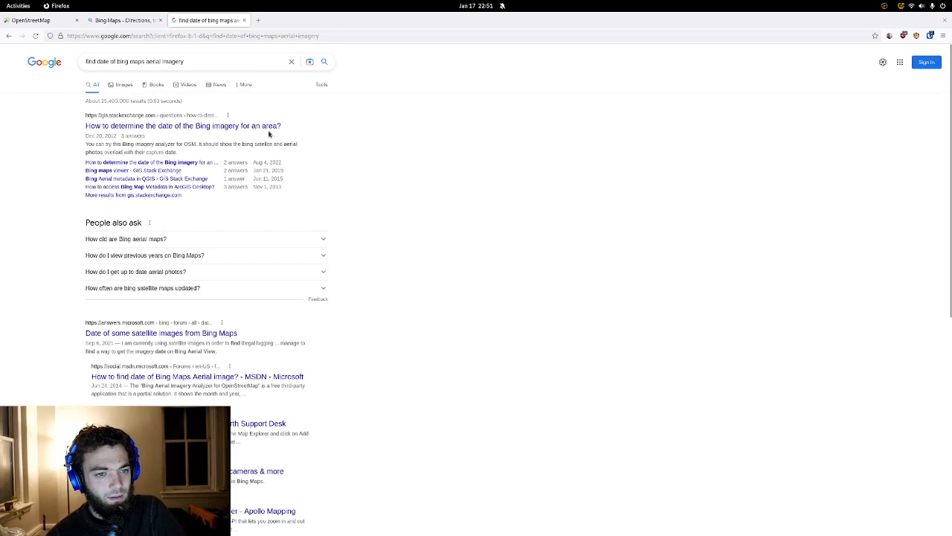
- Read the GIS Stack Exchange question on determining the Bing imagery date and open its Bing imagery analyzer for OSM link separately
left_click(269, 132)
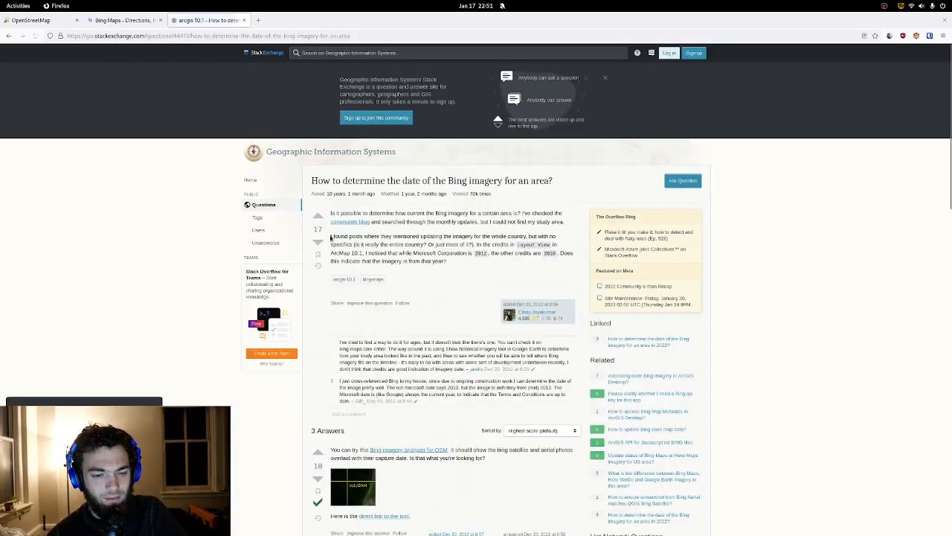
scroll(420, 287, "down", 1)
scroll(421, 287, "down", 1)
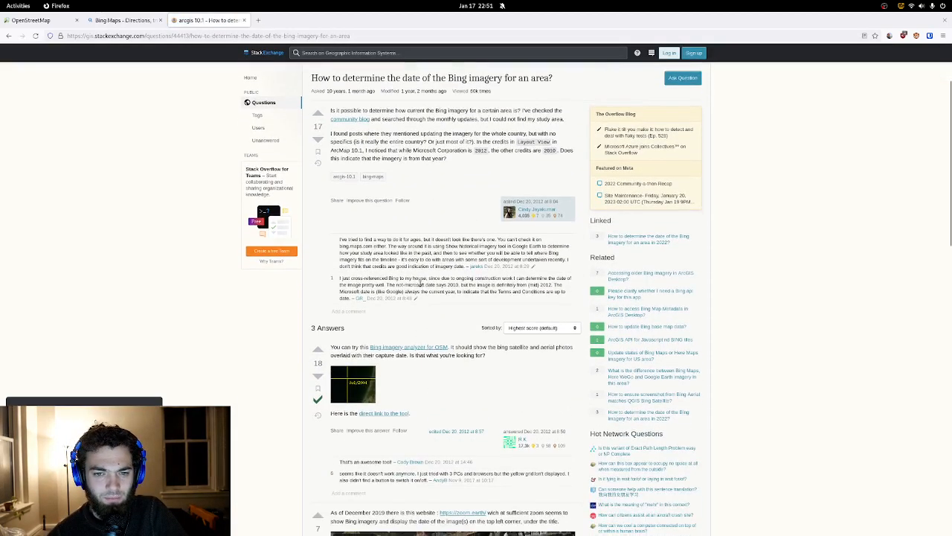
scroll(420, 284, "down", 2)
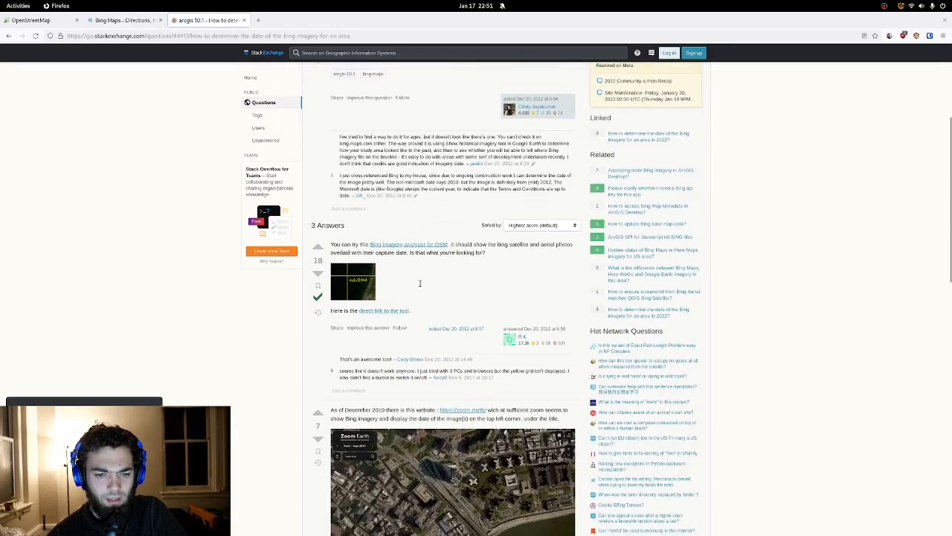
right_click(440, 248)
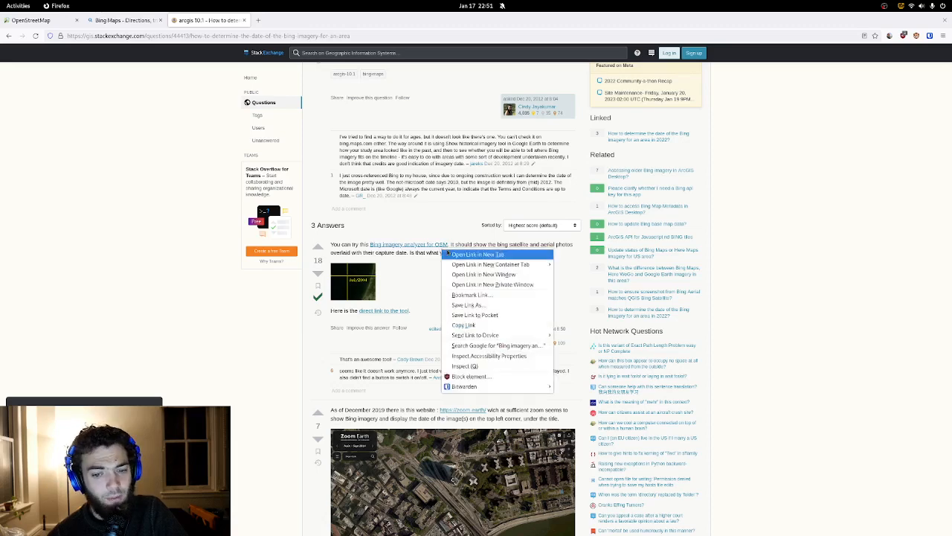
left_click(469, 254)
left_click(318, 22)
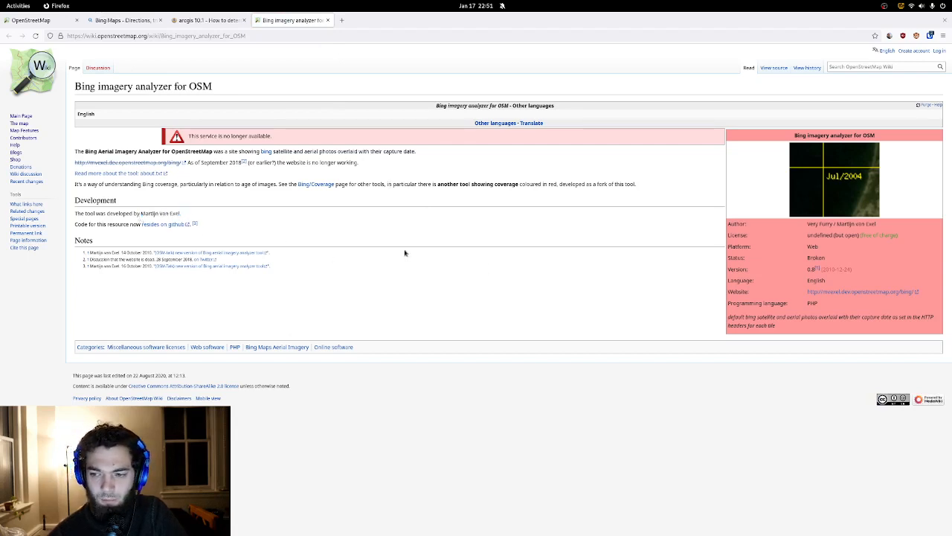
- Open the analyzer's website from the wiki page's information box in a separate tab and switch to it
right_click(841, 294)
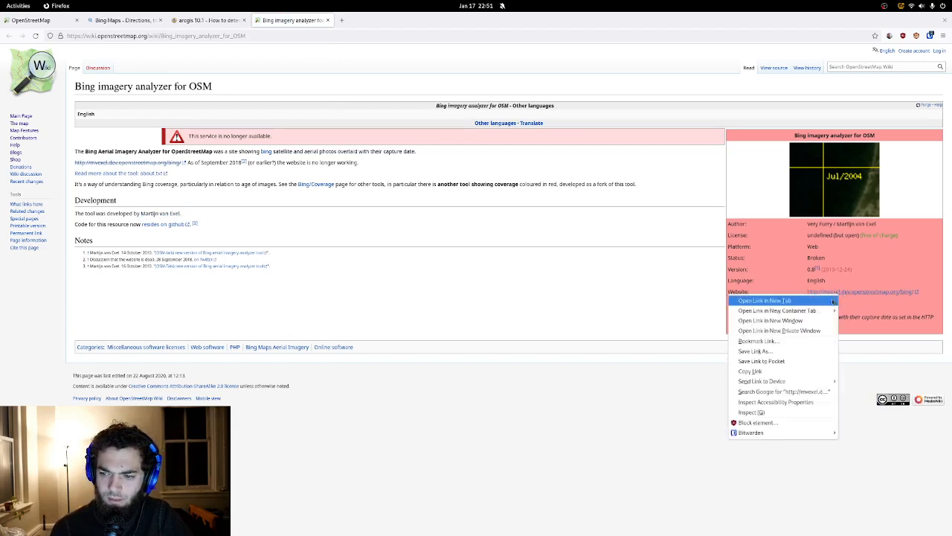
left_click(814, 300)
left_click(374, 21)
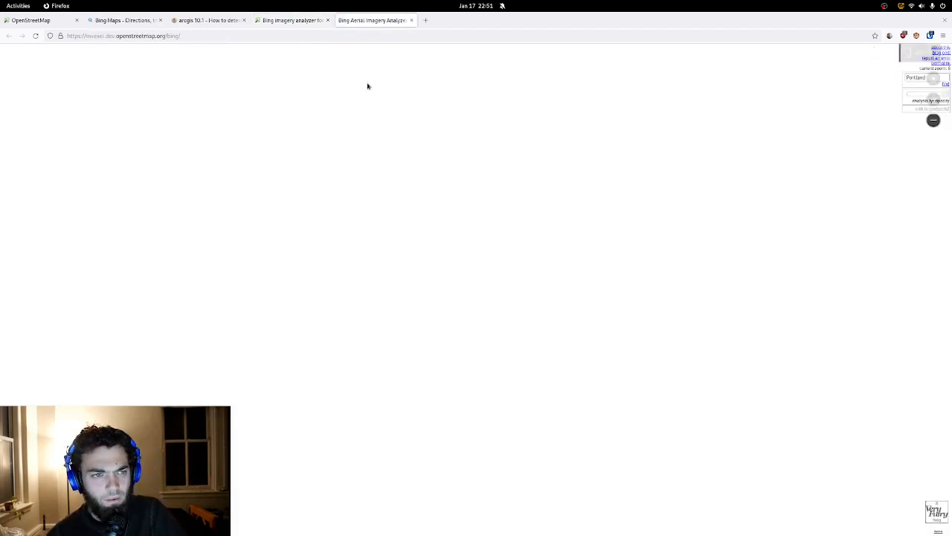
- Explore the analyzer's imagery from Europe across to the United States and inspect the site's web address
scroll(412, 266, "down", 5)
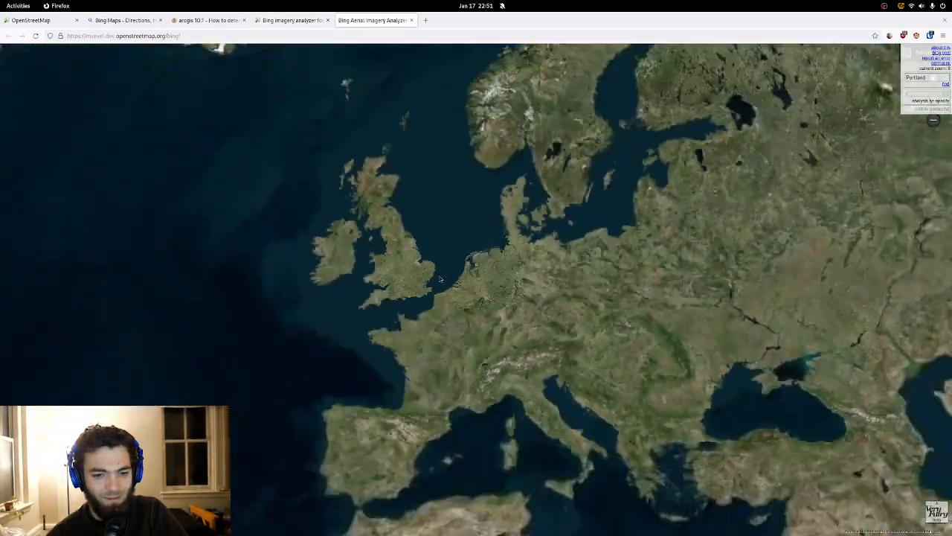
left_click_drag(441, 279, 497, 257)
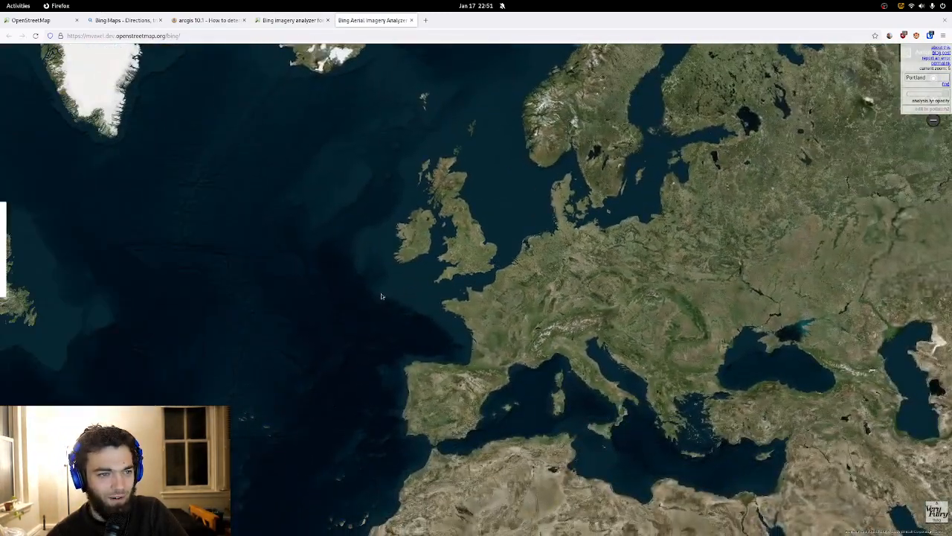
left_click_drag(381, 293, 543, 243)
left_click_drag(351, 272, 458, 240)
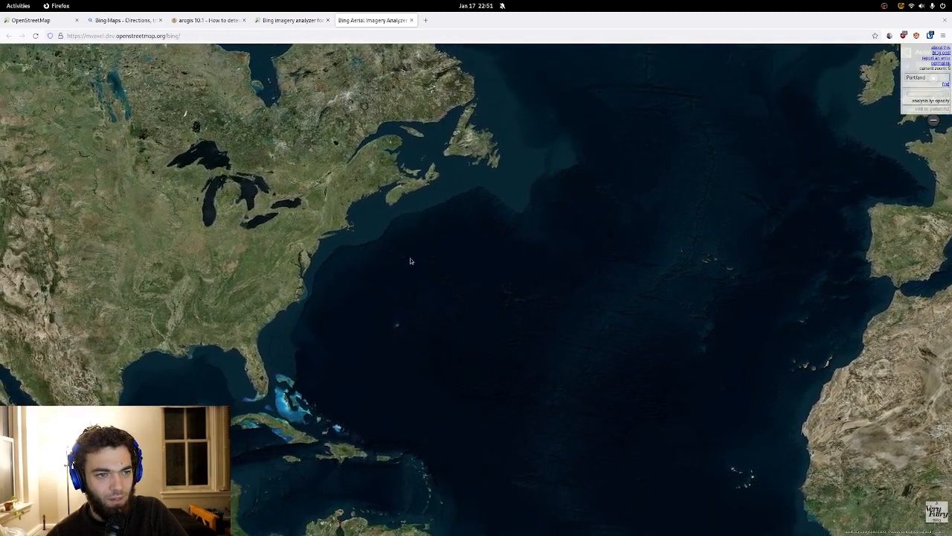
left_click_drag(117, 37, 187, 36)
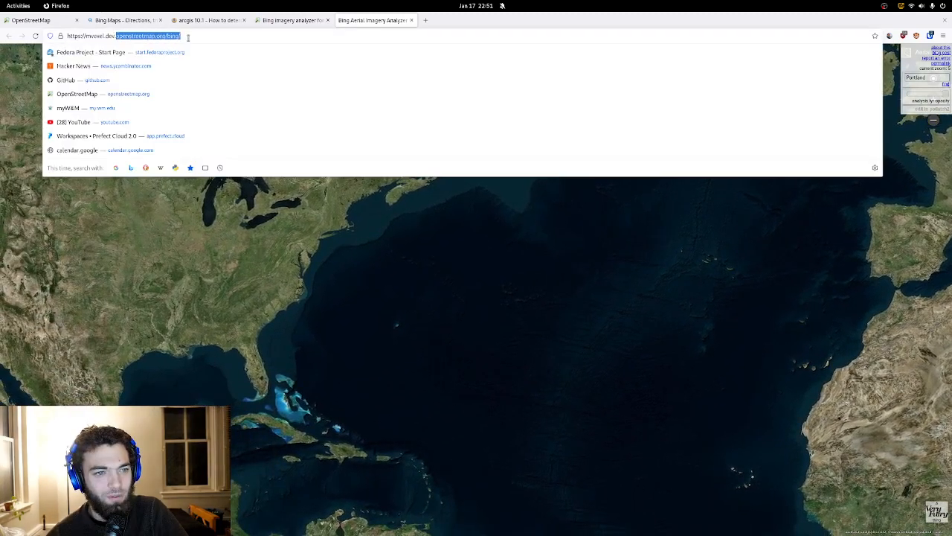
left_click(181, 38)
left_click_drag(104, 35, 85, 37)
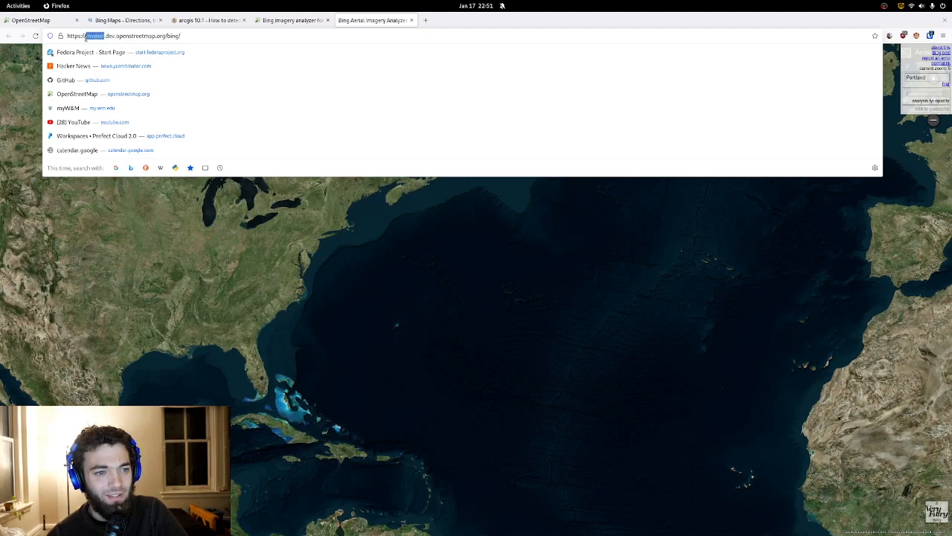
left_click(85, 37)
left_click_drag(193, 266, 282, 262)
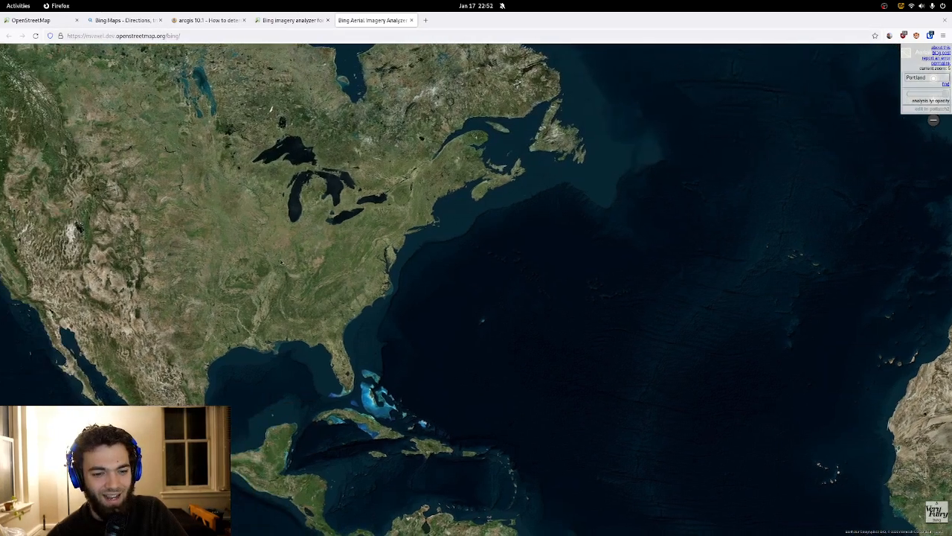
scroll(272, 274, "up", 4)
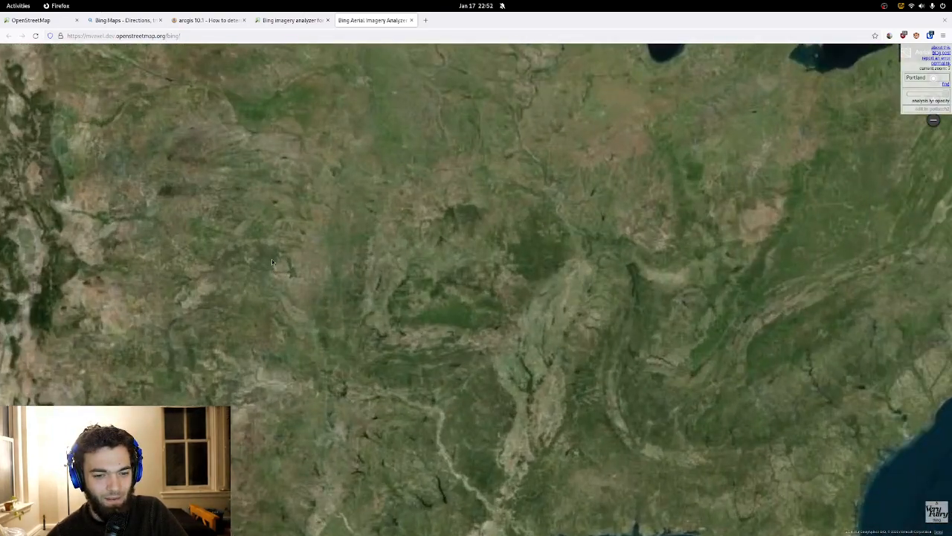
scroll(376, 263, "down", 4)
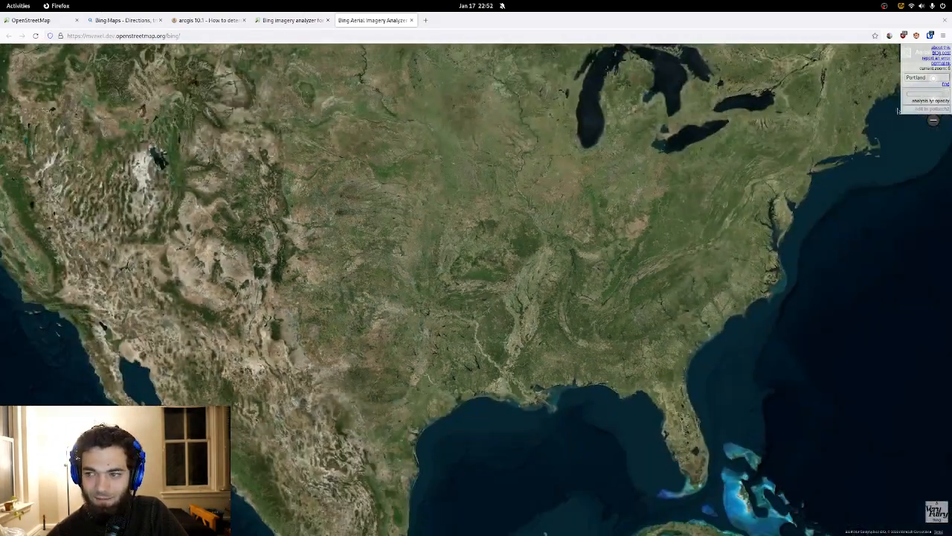
- Find Salida in the analyzer and view the Poncha Boulevard curve beside the park up close
double_click(921, 77)
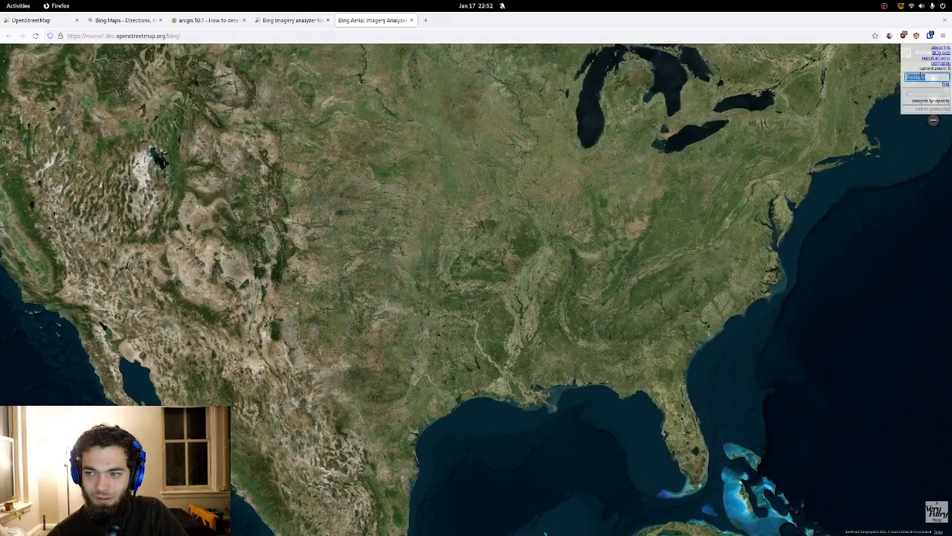
type("Salida")
key("Return")
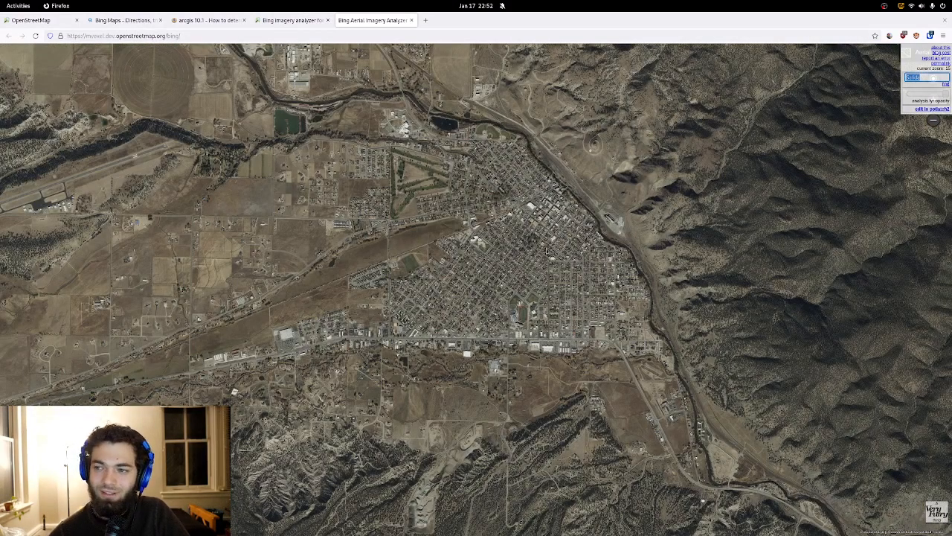
scroll(543, 137, "up", 2)
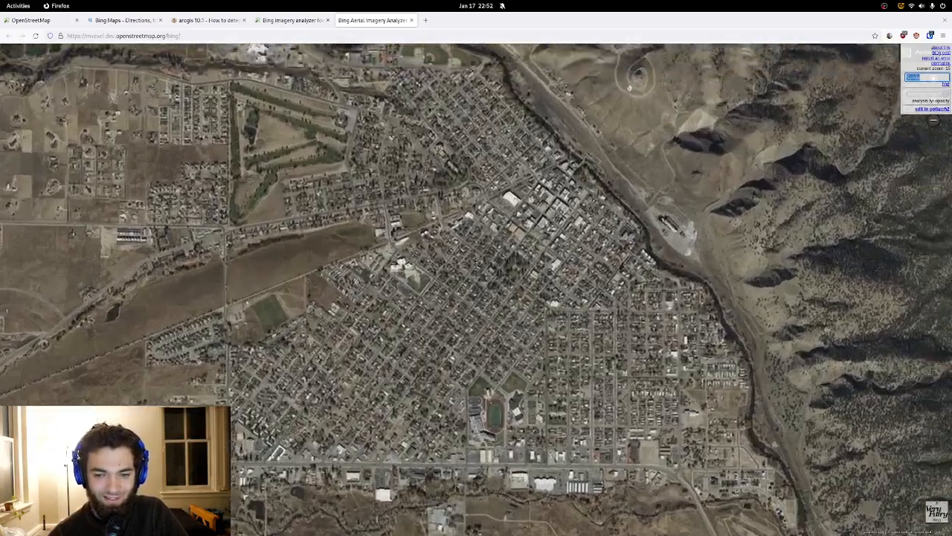
scroll(543, 138, "up", 1)
scroll(489, 281, "up", 2)
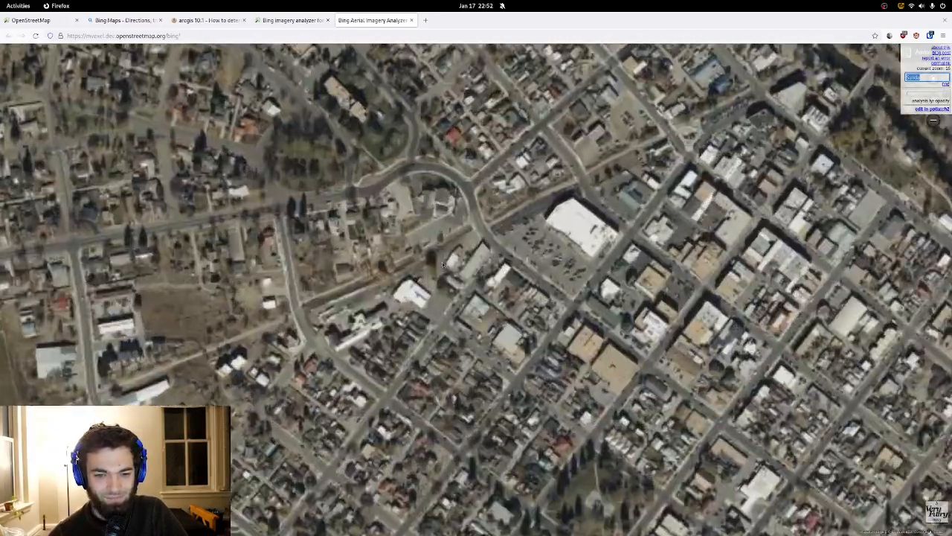
left_click_drag(488, 281, 651, 325)
scroll(419, 309, "up", 4)
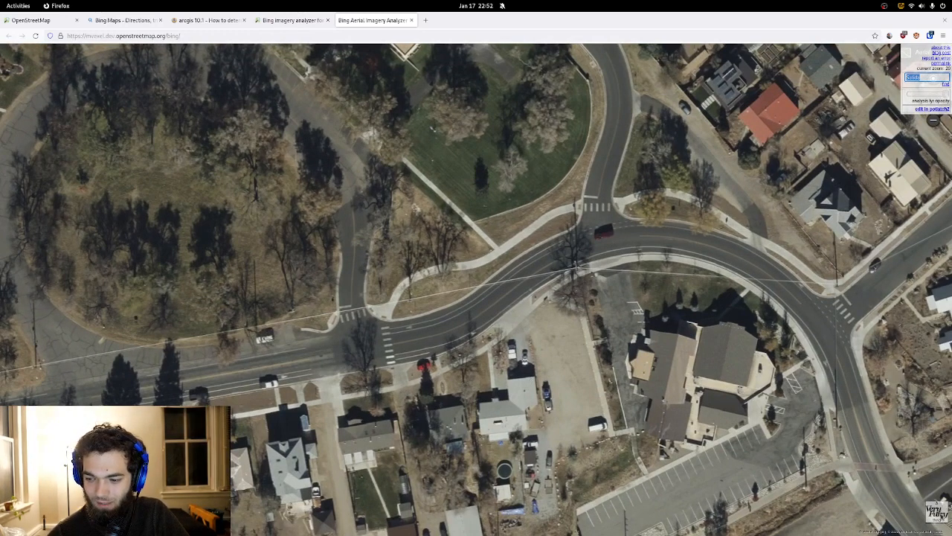
- Check the analyzer's map styles and the imagery around the curve for capture dates, and return to the wiki page
left_click(941, 520)
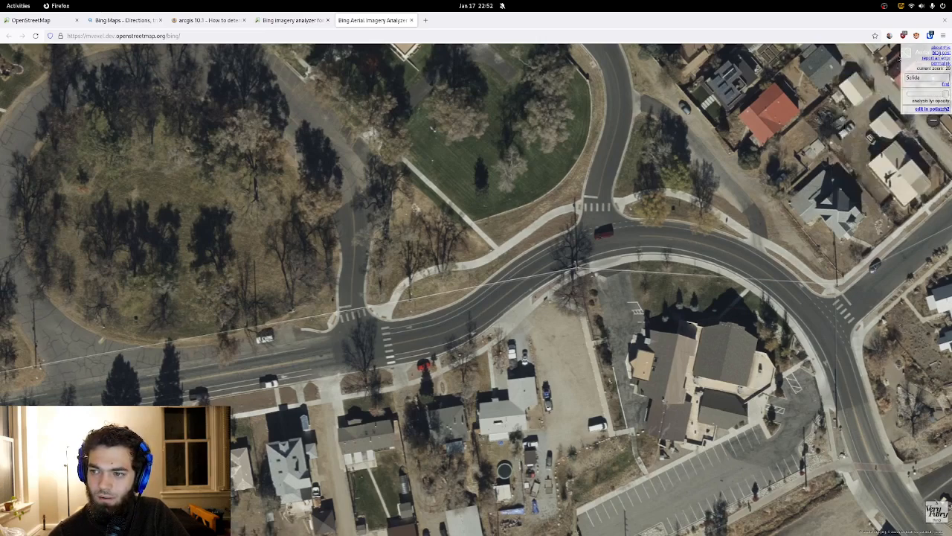
mouse_move(901, 57)
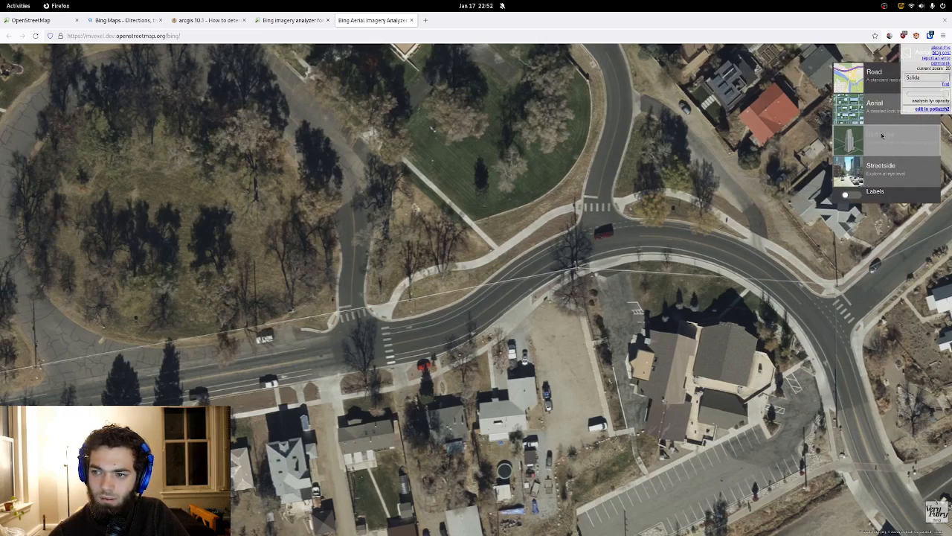
left_click_drag(622, 207, 548, 195)
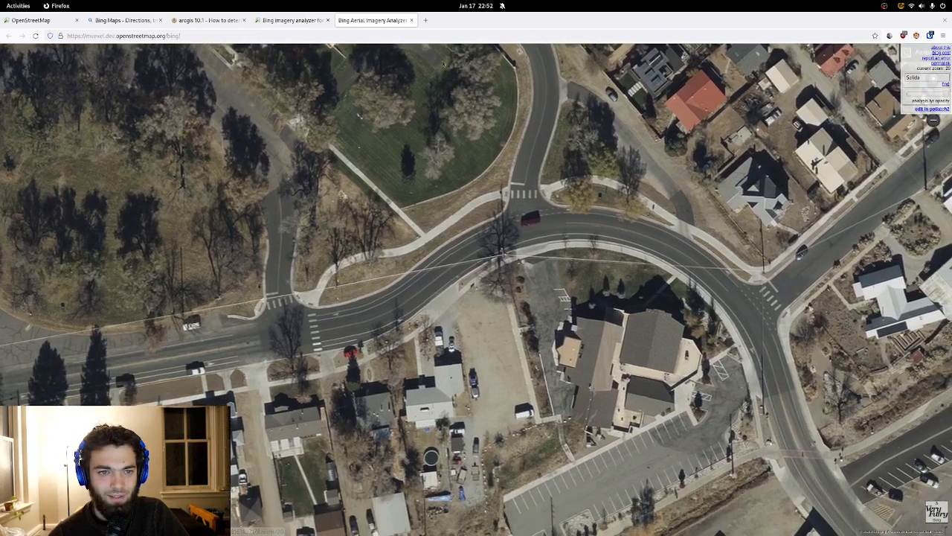
left_click(292, 20)
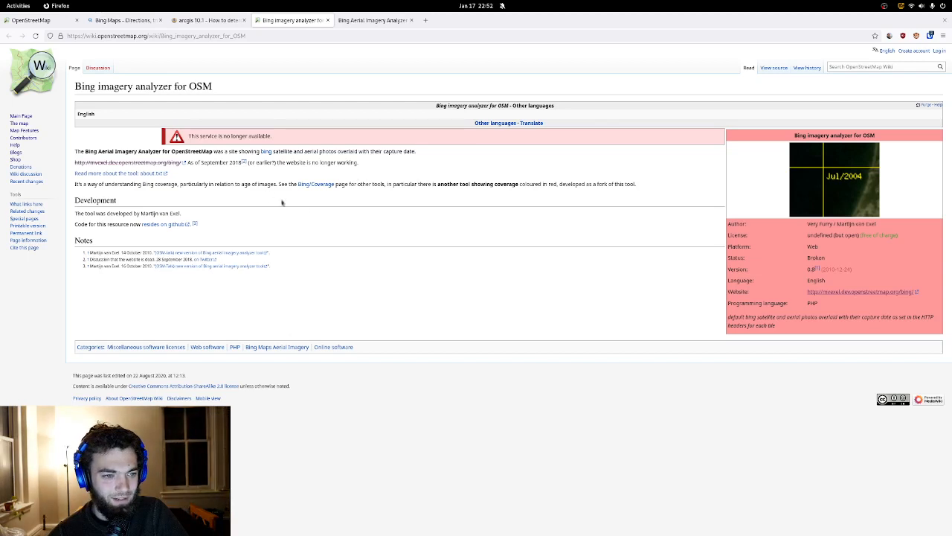
- Read the wiki page's description of the Bing imagery analyzer and the notes on its availability
left_click_drag(298, 175, 366, 164)
left_click(295, 149)
left_click(311, 152)
left_click(369, 164)
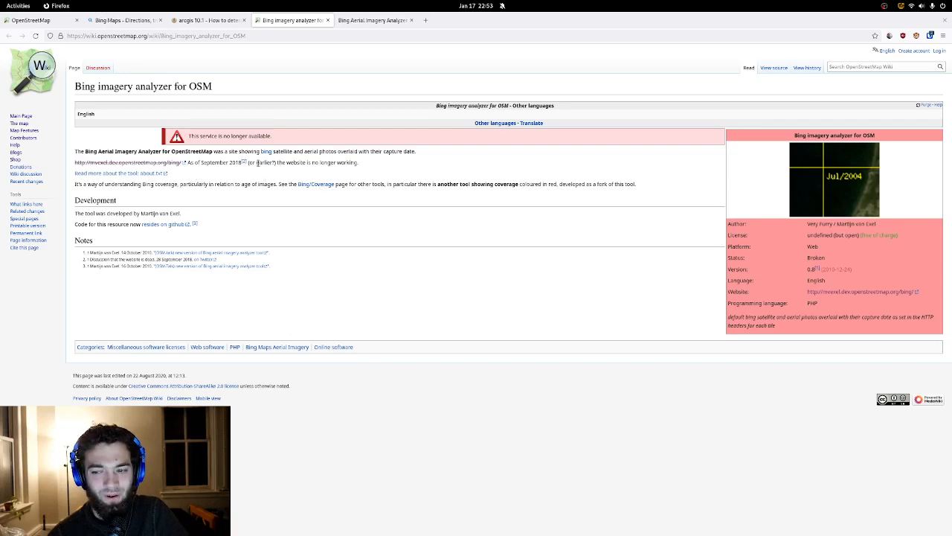
- Recheck the road curve beside the park in the analyzer's imagery and return to the wiki page
left_click(376, 20)
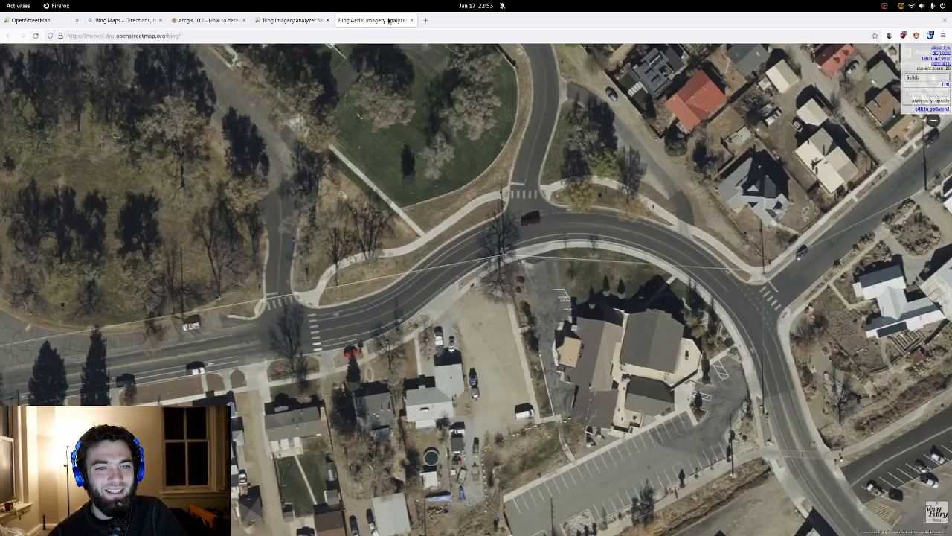
left_click_drag(428, 266, 370, 245)
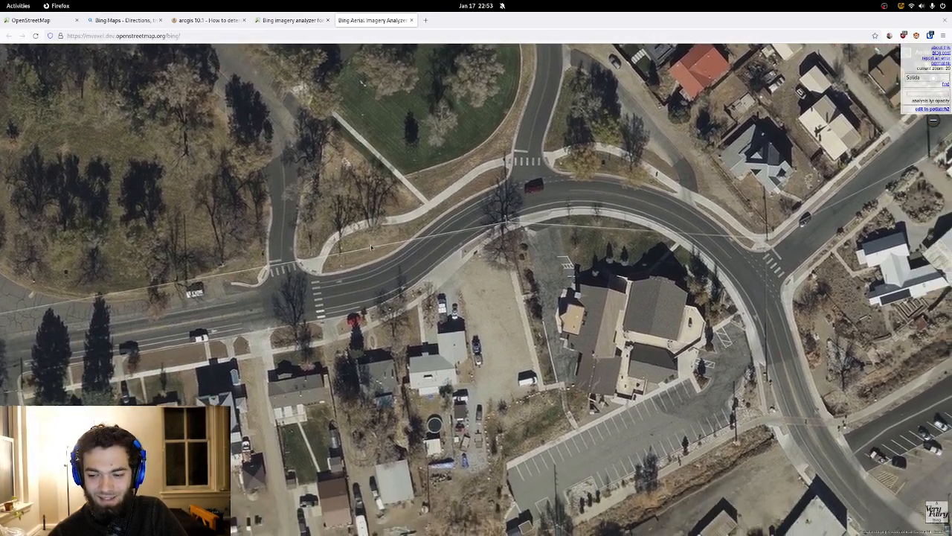
left_click(308, 21)
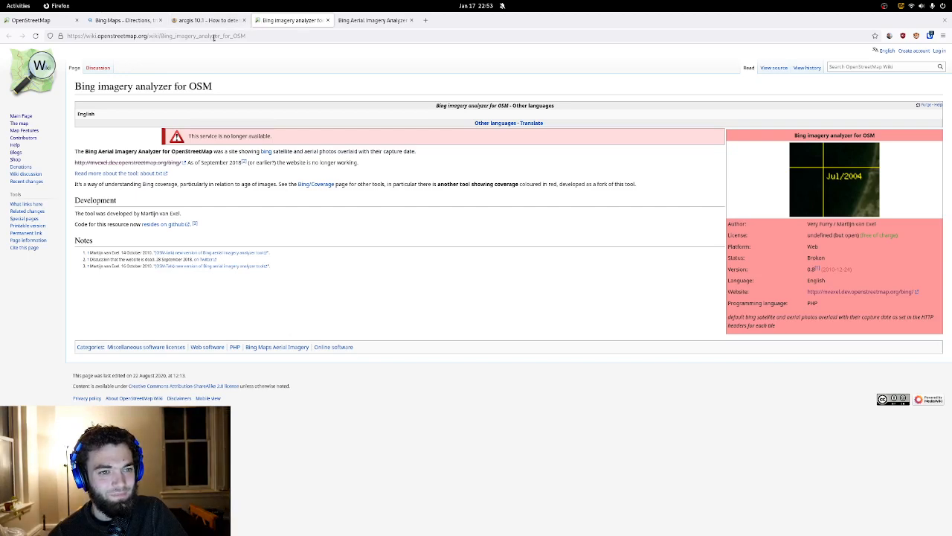
- Go back to the Stack Exchange question on Bing imagery dates, read the December 2019 answer and open its zoom.earth link in a new tab
left_click(214, 37)
left_click(212, 22)
scroll(455, 275, "down", 4)
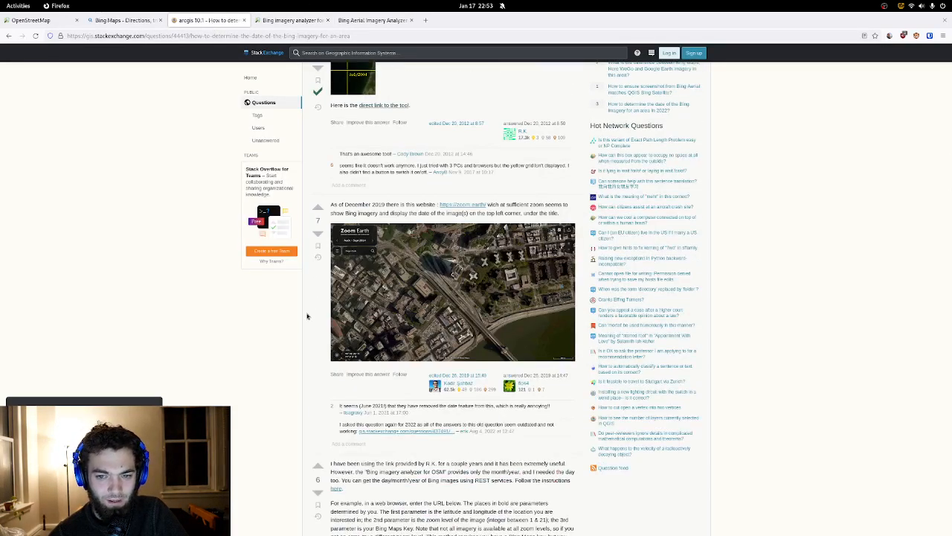
left_click_drag(407, 206, 412, 216)
left_click(413, 215)
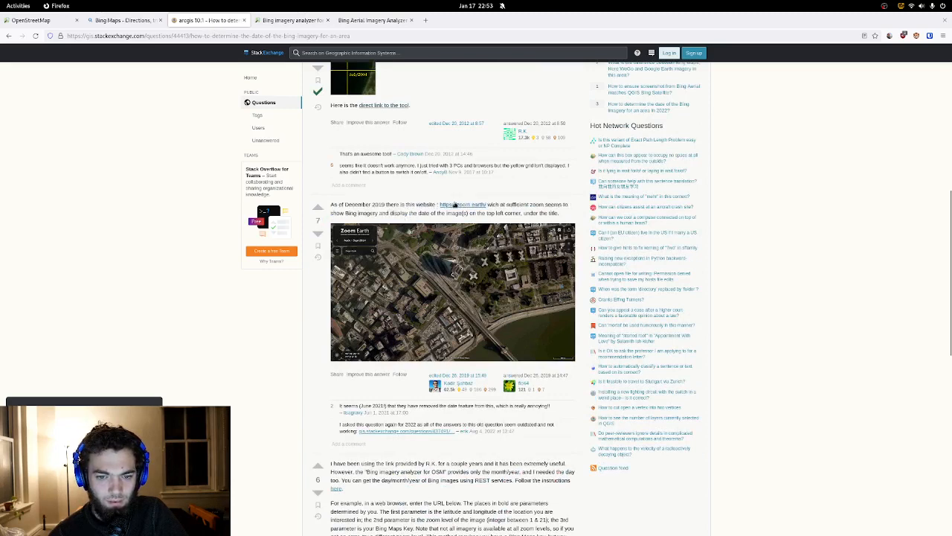
right_click(454, 204)
left_click(484, 214)
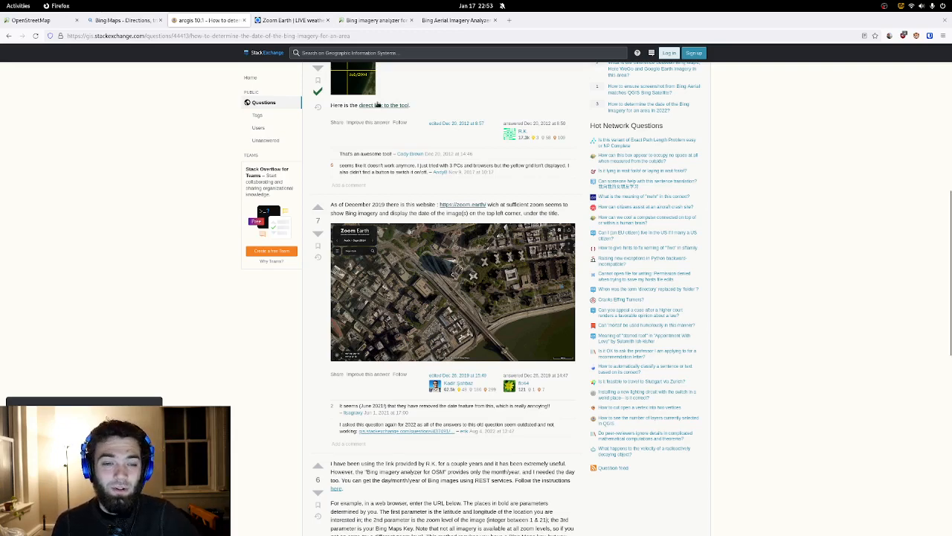
- Open the Zoom Earth page and display its Base Map satellite layer centred on the United States
left_click(290, 20)
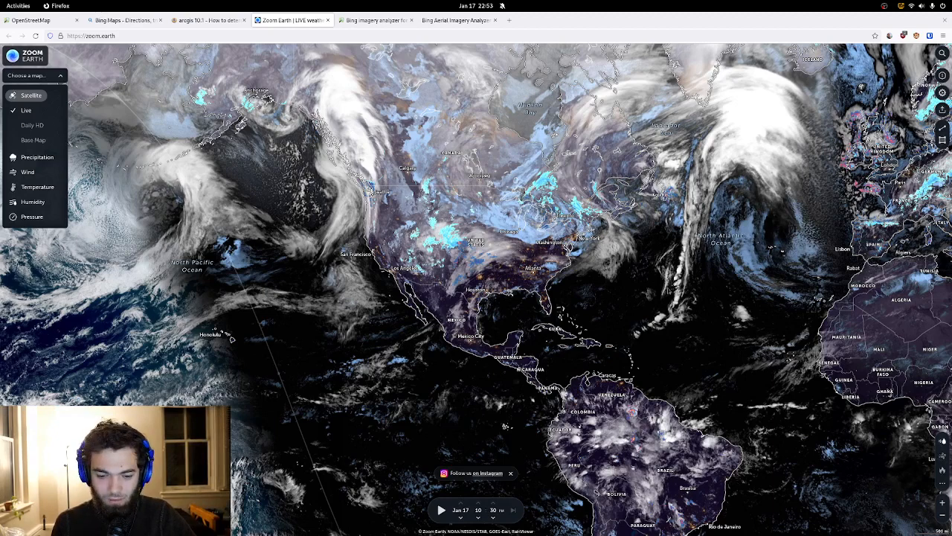
scroll(558, 267, "up", 1)
left_click_drag(558, 268, 644, 293)
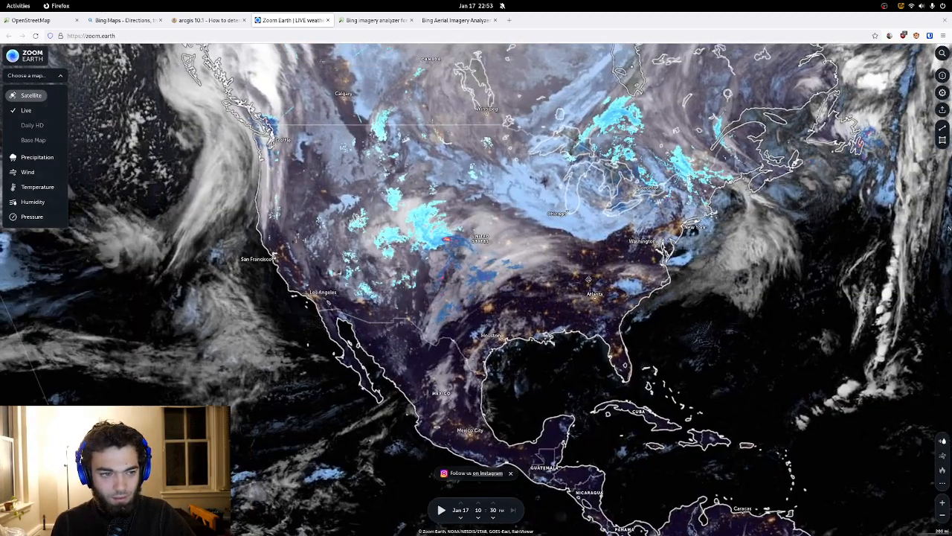
scroll(644, 293, "up", 1)
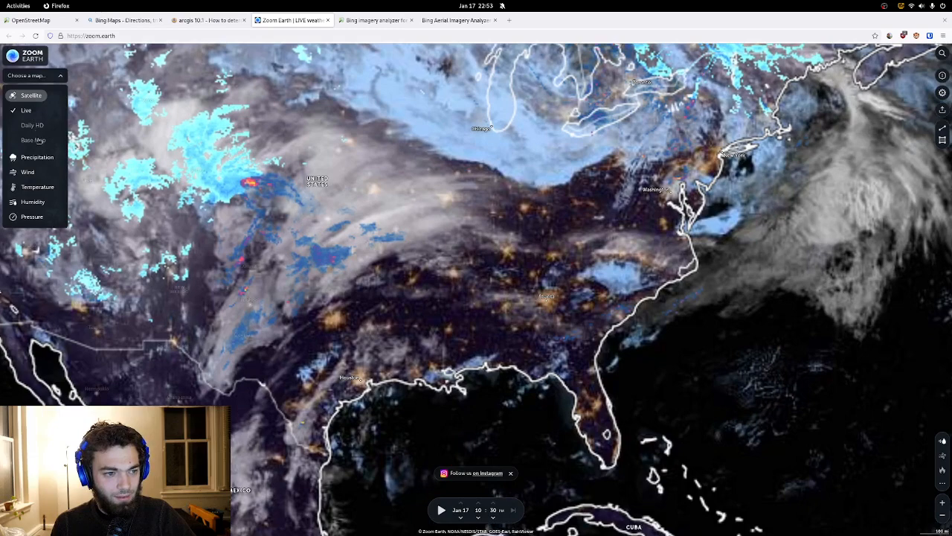
left_click(34, 140)
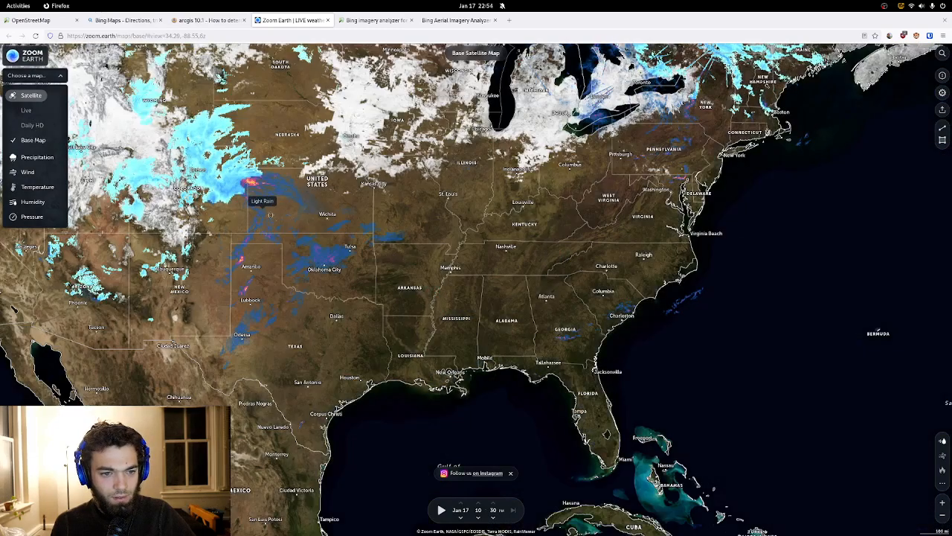
left_click_drag(263, 187, 377, 201)
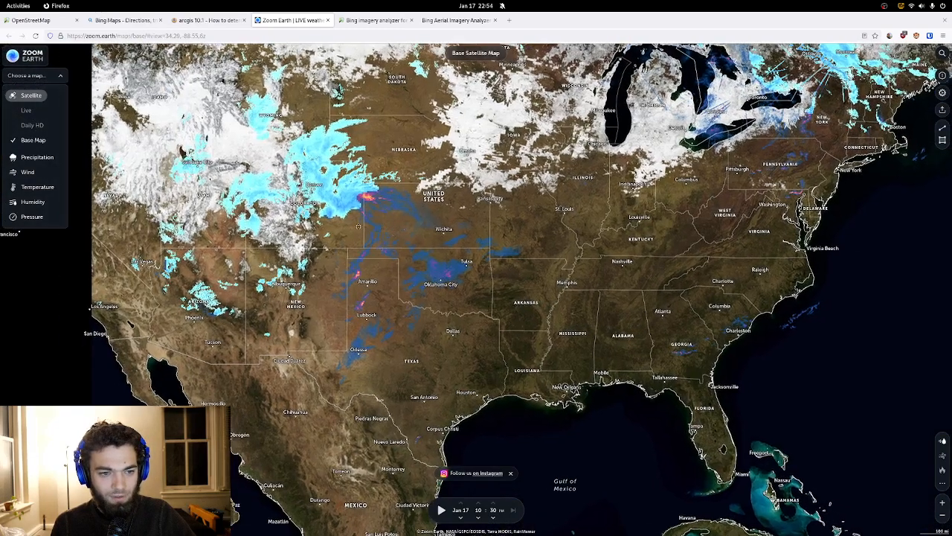
- Check the Precipitation map, return to the satellite Base Map, and examine its imagery around Salida, Colorado
left_click(36, 157)
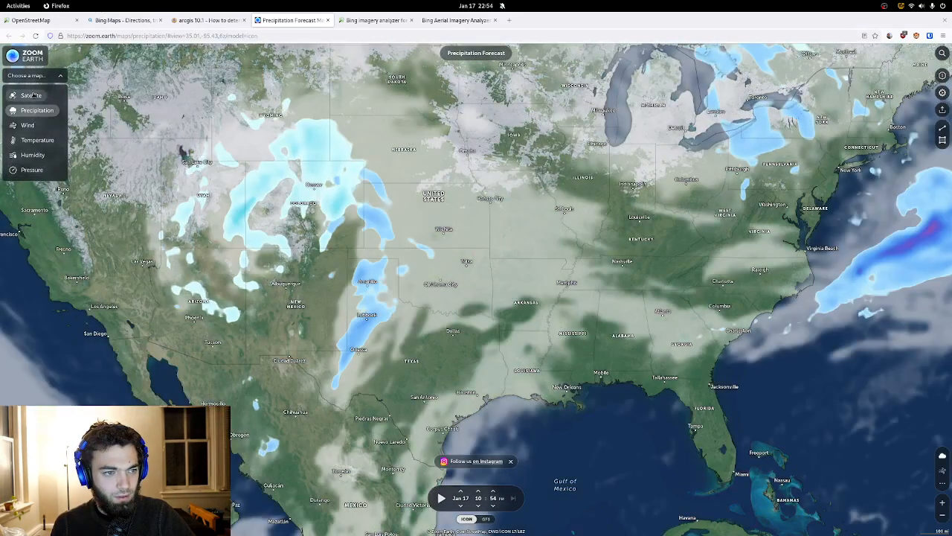
left_click(31, 96)
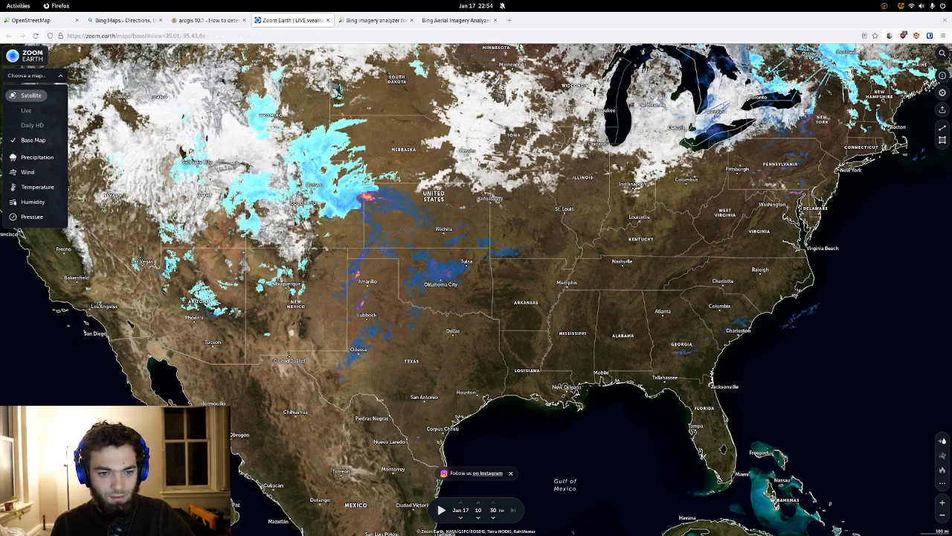
scroll(296, 223, "up", 2)
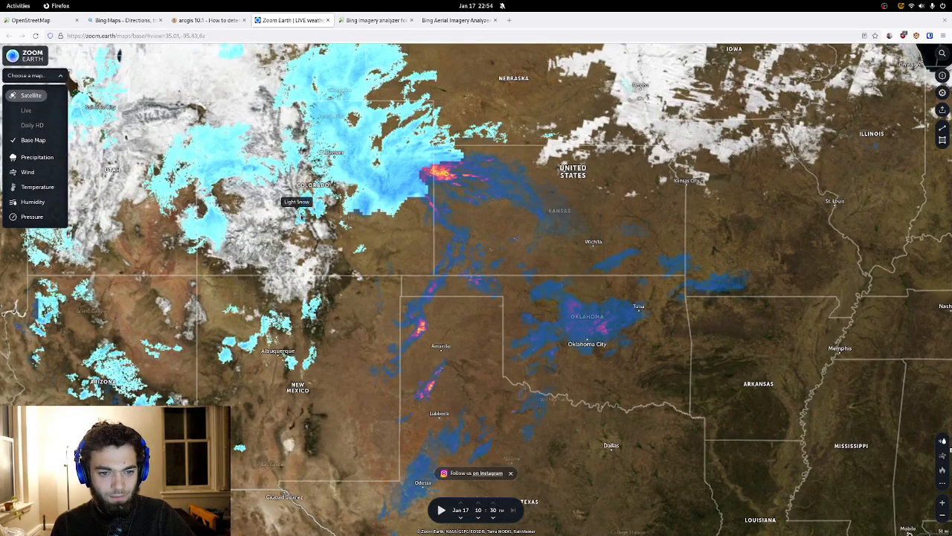
scroll(297, 211, "up", 2)
scroll(271, 189, "up", 2)
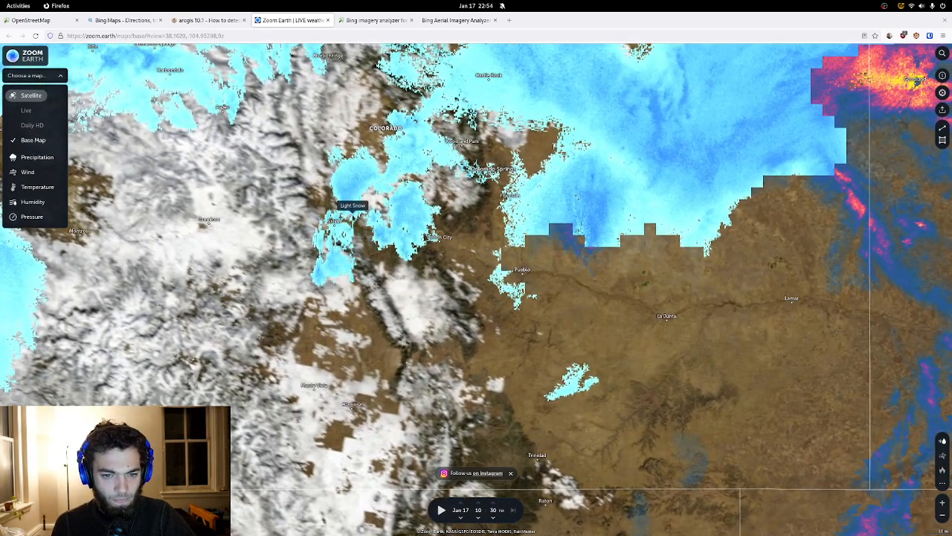
scroll(353, 212, "up", 2)
scroll(337, 214, "up", 2)
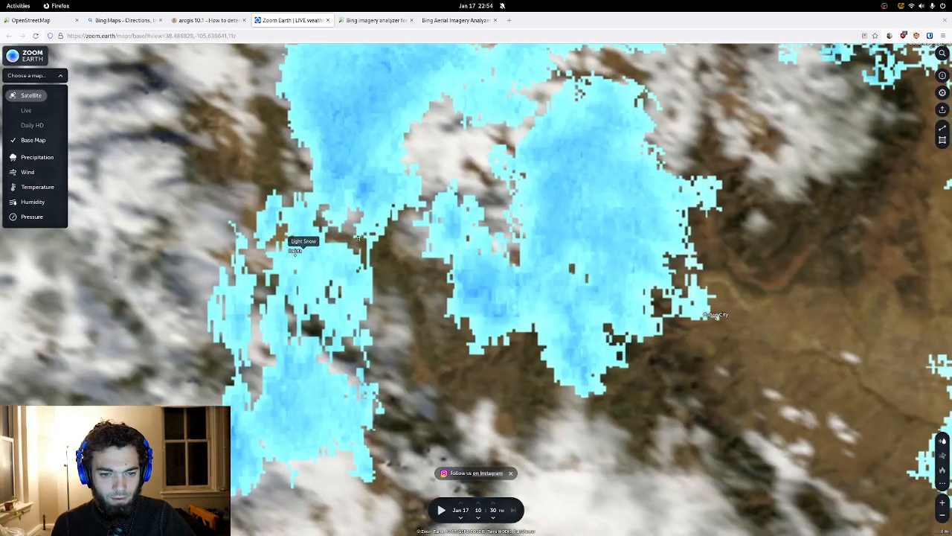
left_click_drag(357, 237, 400, 218)
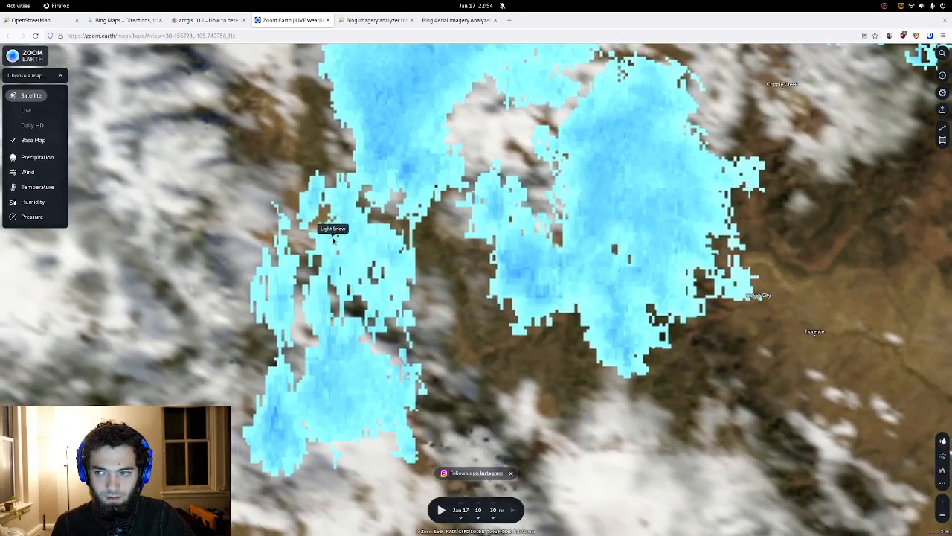
left_click_drag(403, 243, 423, 231)
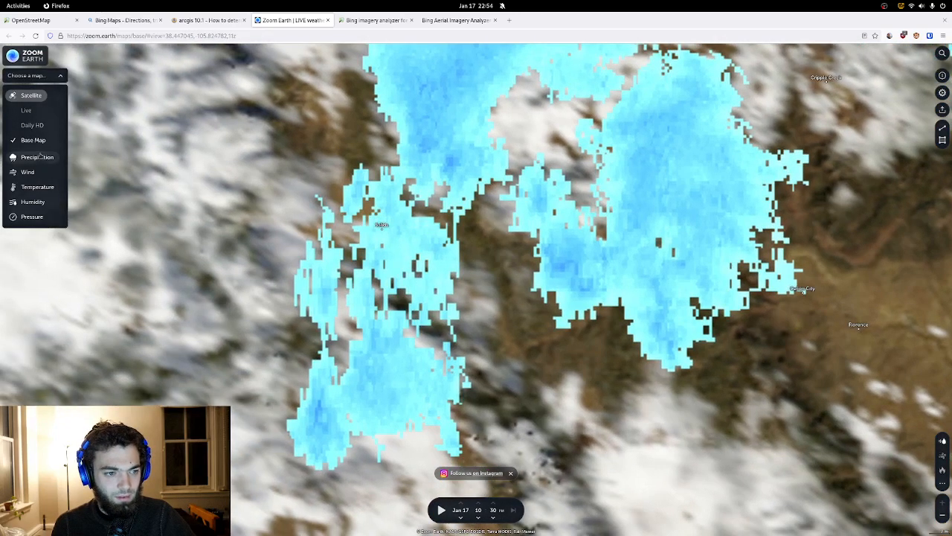
- Close the Zoom Earth page and review the Stack Exchange answers about finding Bing imagery dates
left_click(327, 20)
scroll(320, 276, "down", 4)
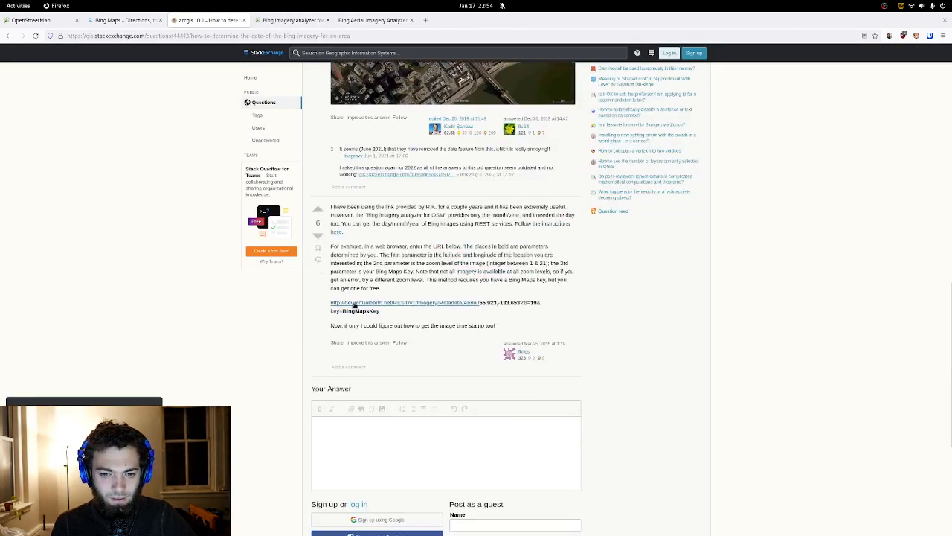
scroll(355, 305, "up", 15)
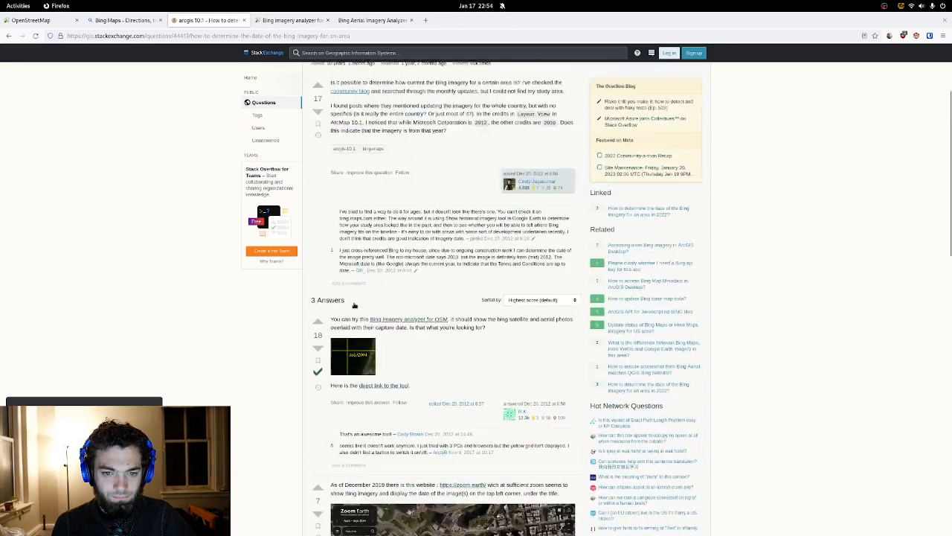
- Close the Bing imagery date search, the Bing imagery analyzer wiki page, and the Bing Aerial Imagery Analyzer page
left_click(8, 35)
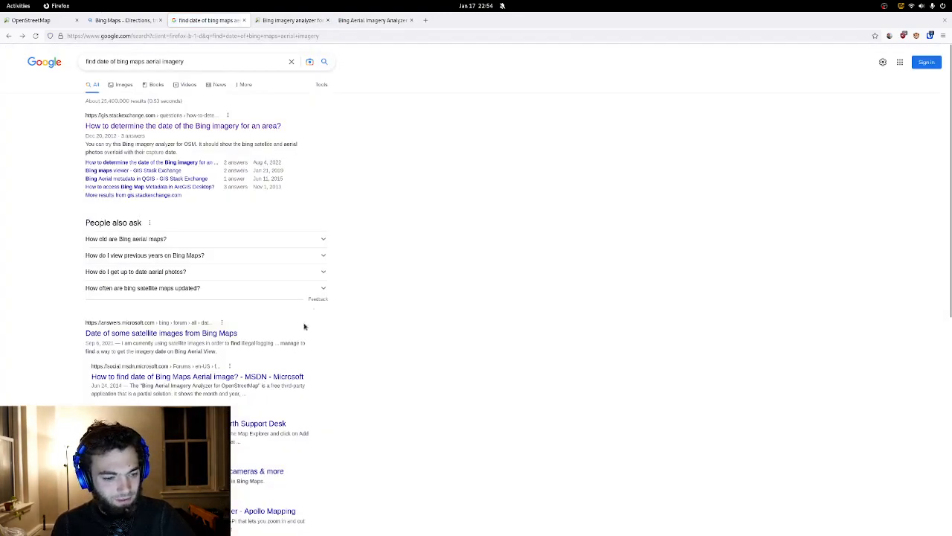
left_click(243, 20)
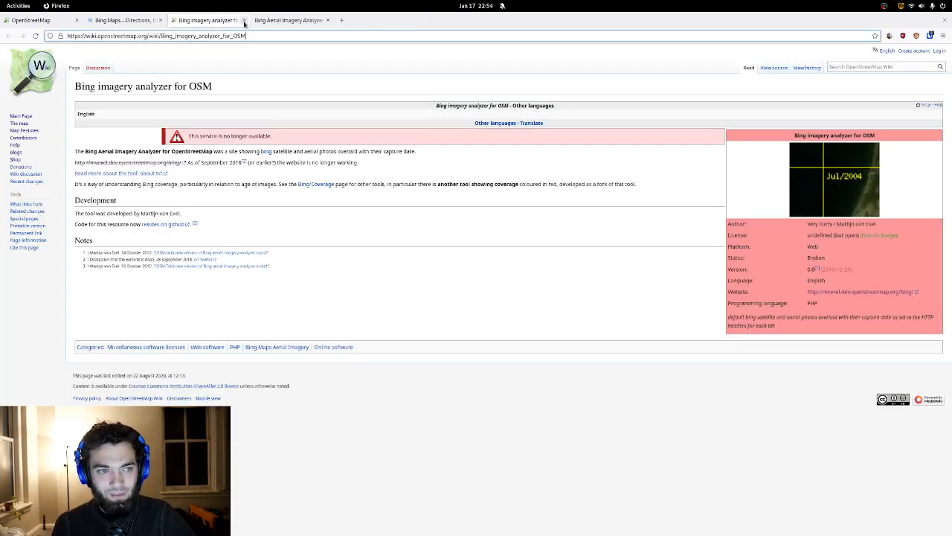
left_click(244, 20)
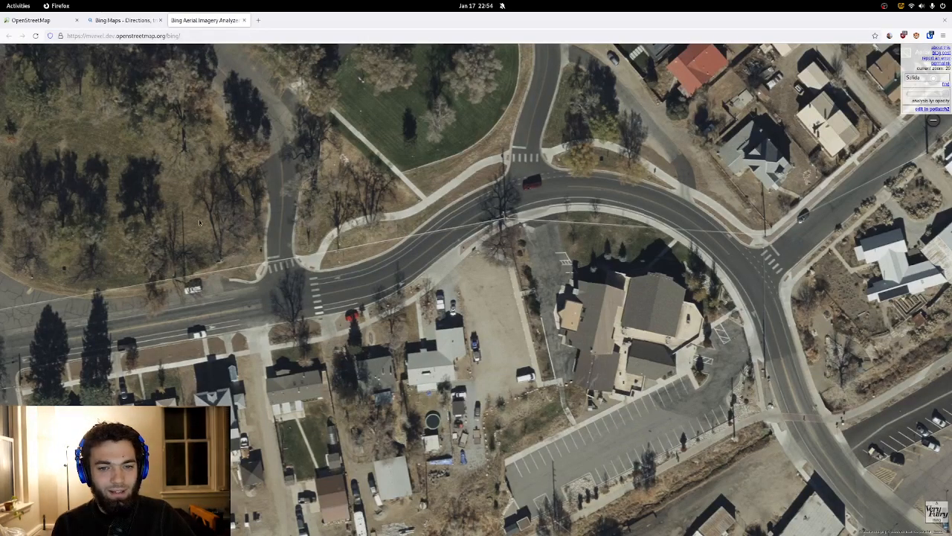
left_click(244, 20)
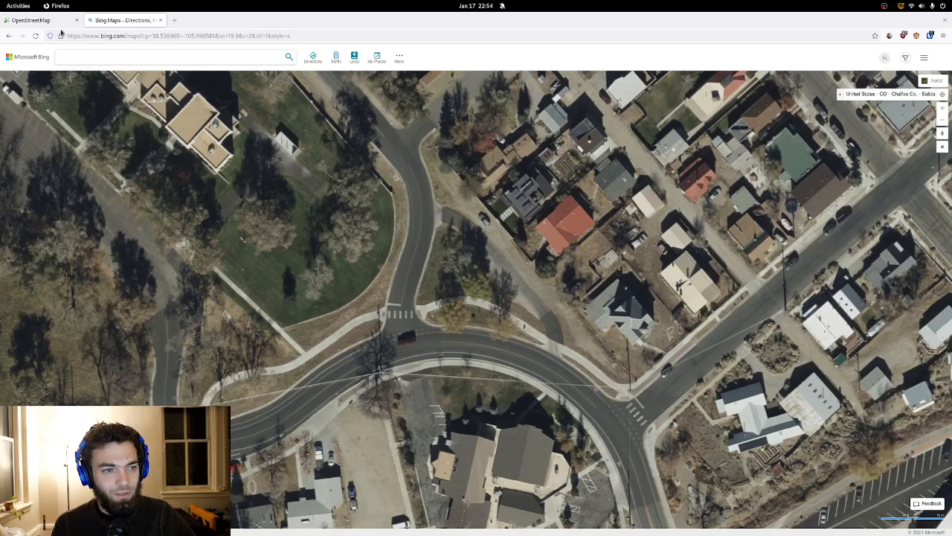
- Open the standard OpenStreetMap view of the edited area in a separate tab, keeping the editor open
left_click(59, 22)
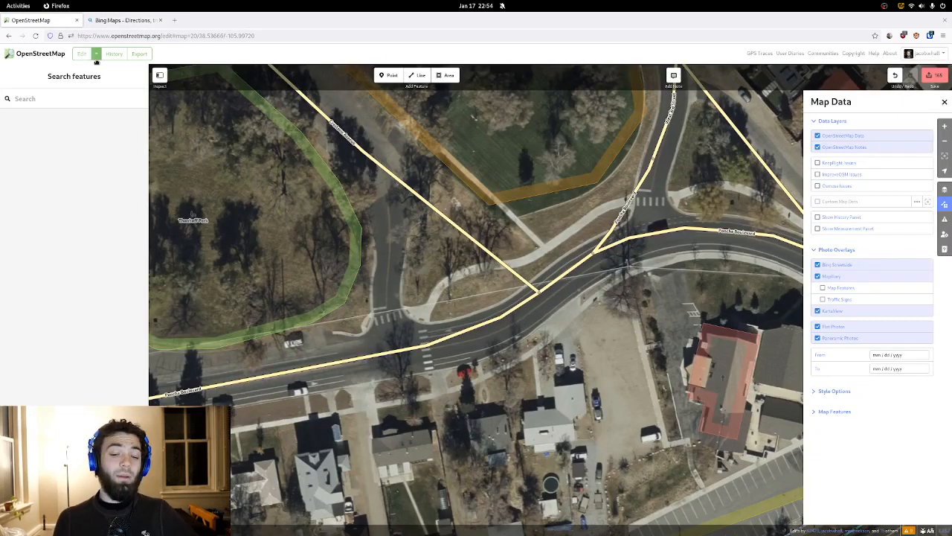
middle_click(45, 57)
left_click(99, 23)
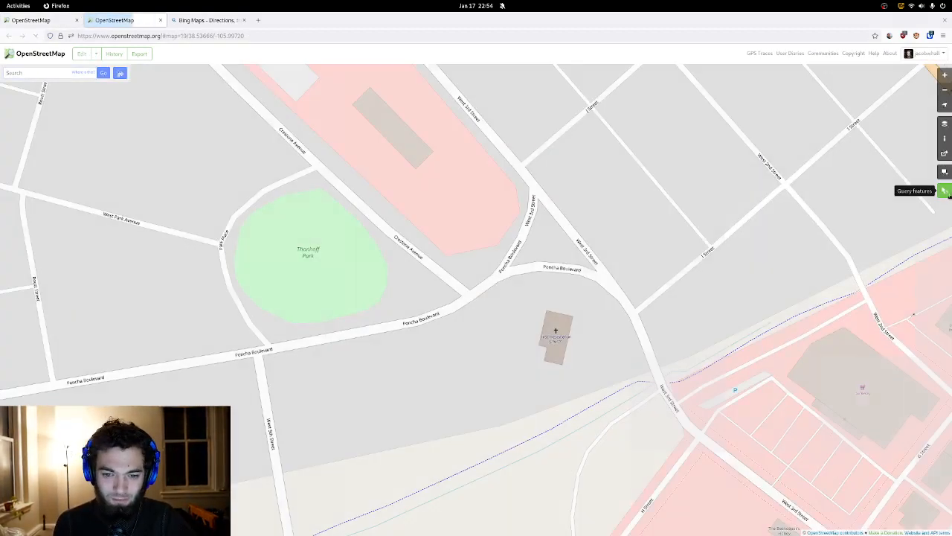
- Query the features at the Crestone Avenue and Poncha Boulevard junction and examine the Poncha Boulevard way's edit date and comment
left_click(944, 191)
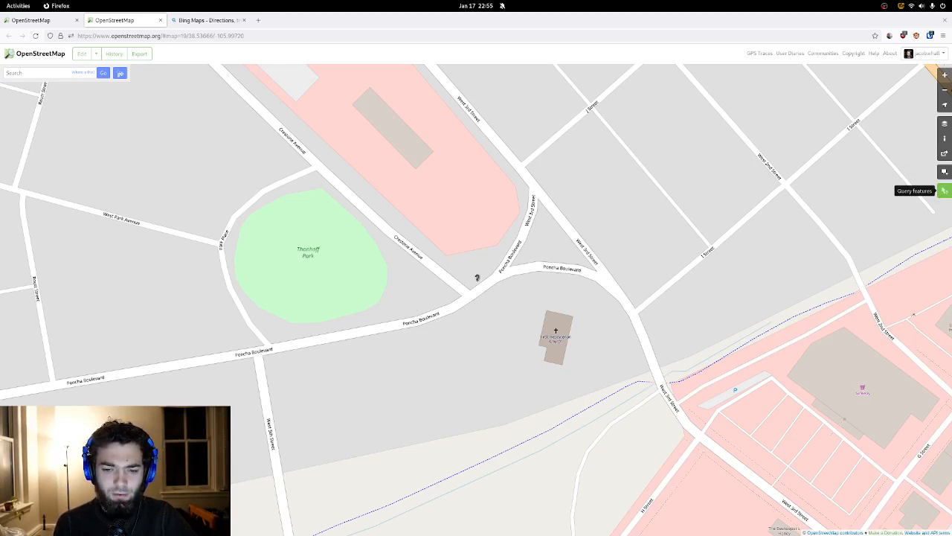
left_click(478, 289)
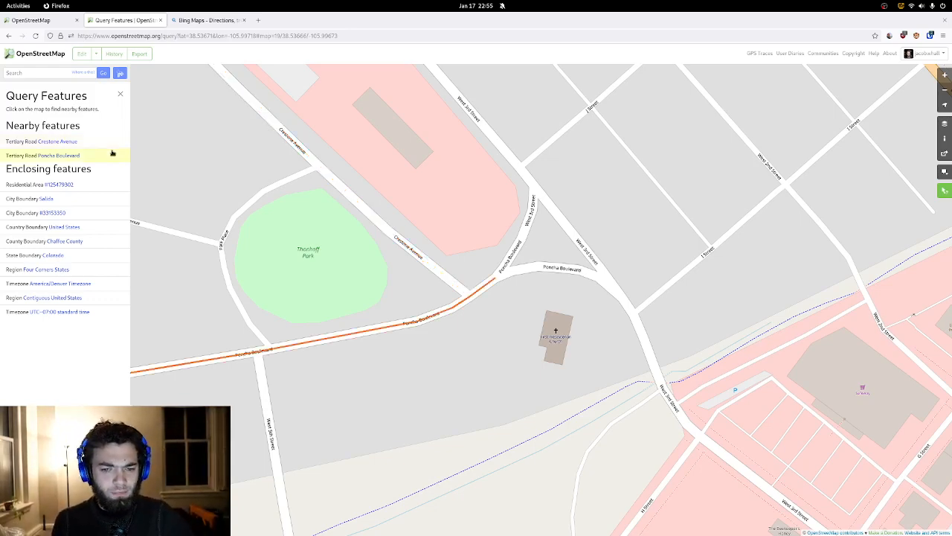
left_click(112, 153)
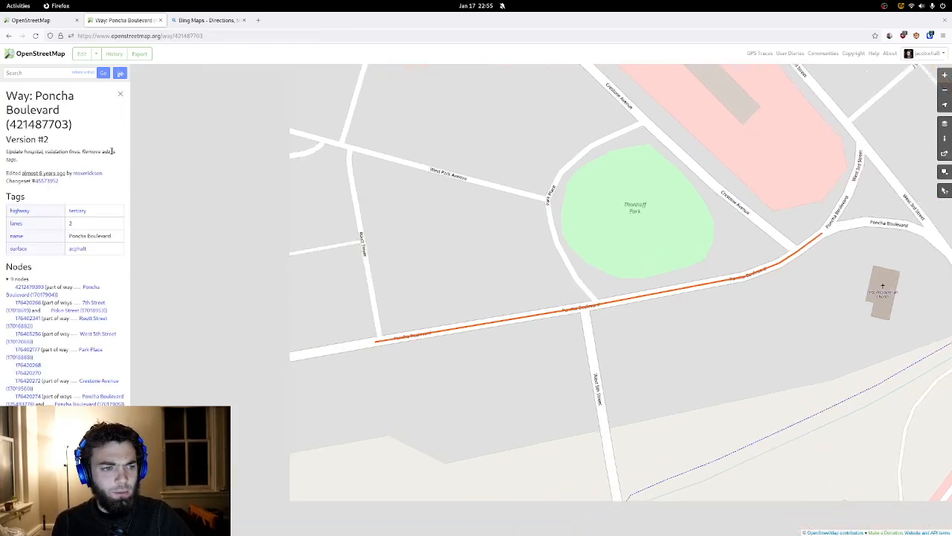
triple_click(97, 174)
mouse_move(96, 174)
left_mouse_down()
mouse_move(96, 183)
mouse_move(74, 144)
mouse_move(86, 184)
mouse_move(91, 149)
mouse_move(92, 160)
left_mouse_up()
left_click(96, 184)
left_click(83, 162)
left_click(84, 182)
left_click(92, 159)
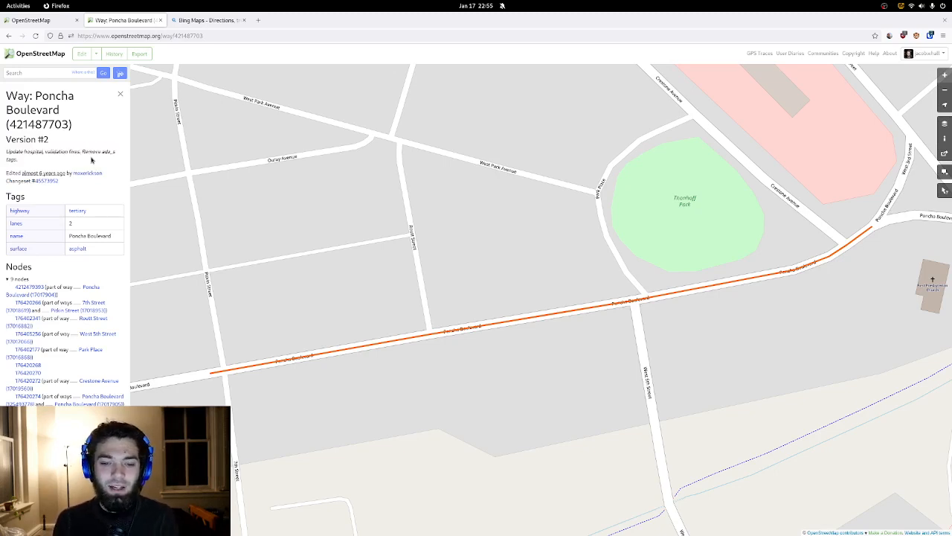
- Query the features on Crestone Avenue just before Poncha Boulevard and open the Crestone Avenue way's details
left_click_drag(459, 232, 453, 256)
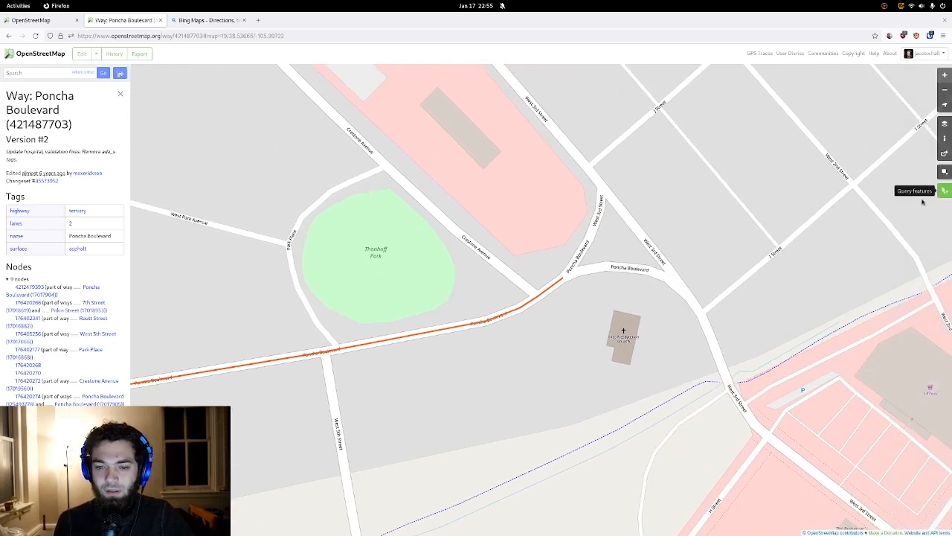
left_click(510, 265)
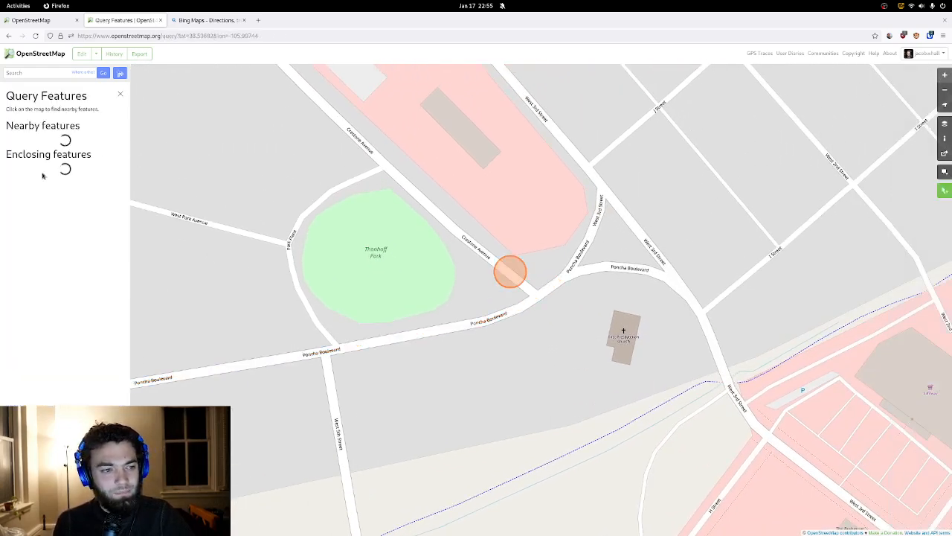
left_click(86, 145)
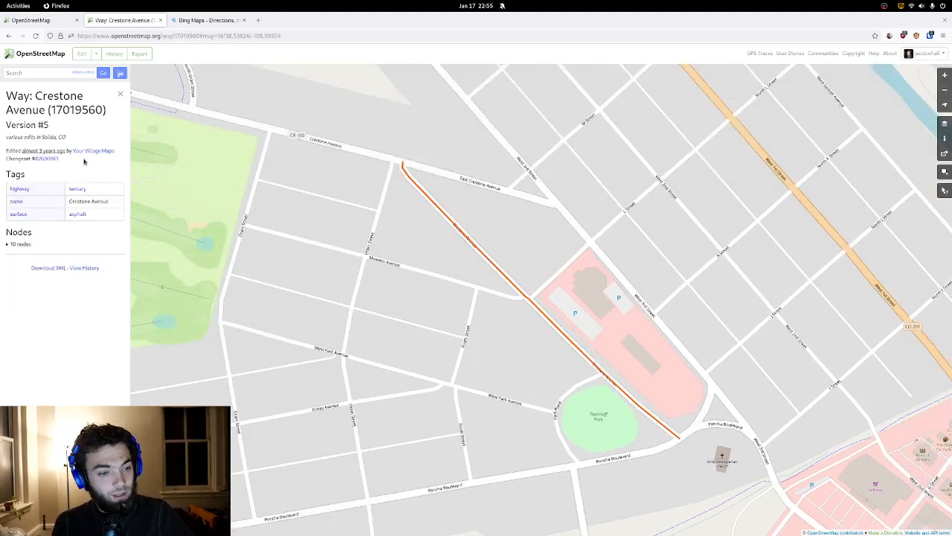
- Examine the Crestone Avenue way's version history, comparing the tags and edit dates, and close it
left_click(78, 267)
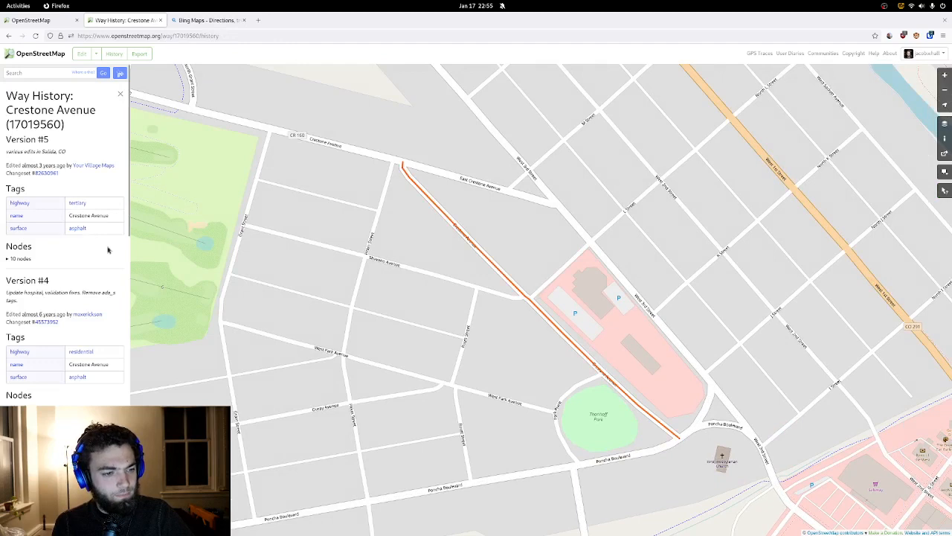
scroll(106, 268, "down", 1)
scroll(103, 274, "down", 1)
left_click_drag(88, 207, 89, 255)
left_click(90, 226)
left_click(95, 245)
scroll(97, 242, "up", 2)
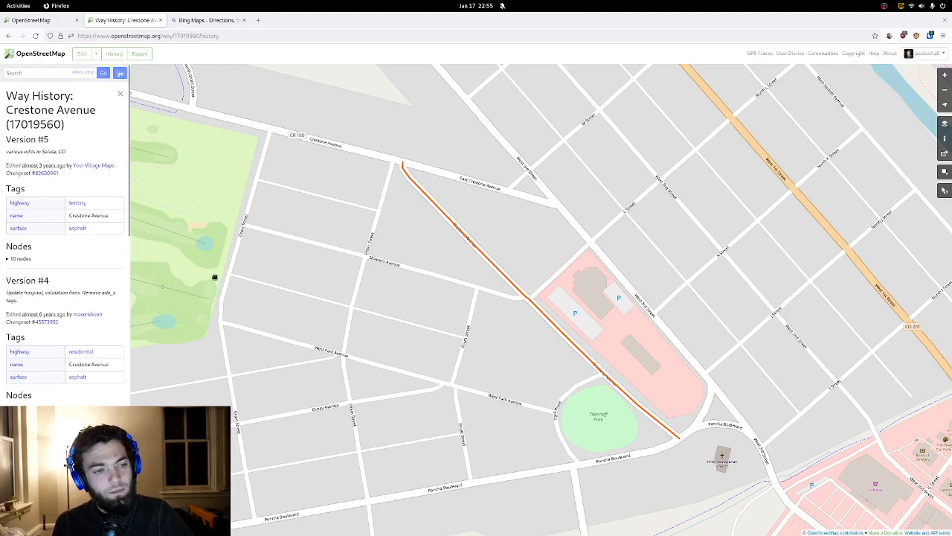
left_click(121, 93)
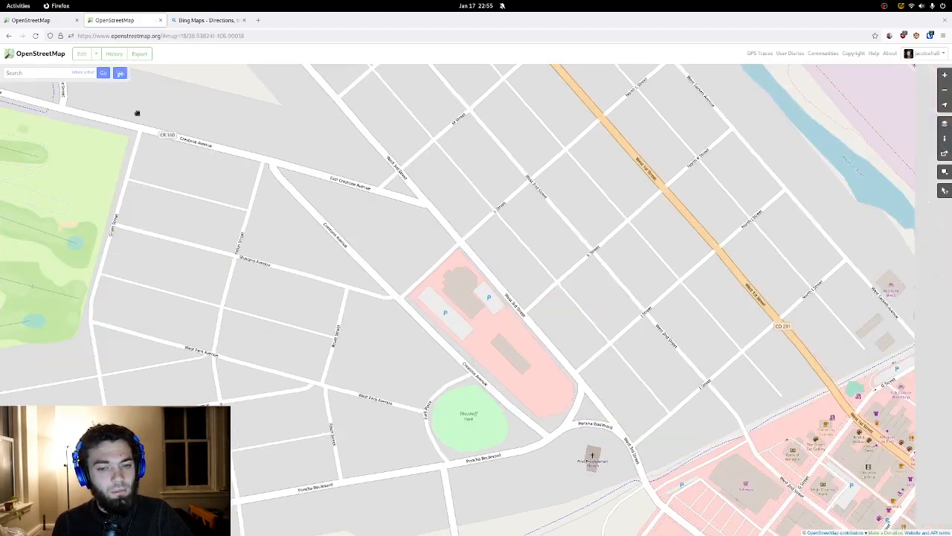
- Look up the details of the short Poncha Boulevard connector leading to West 3rd Street and return to the map editor
left_click_drag(317, 260, 206, 168)
scroll(421, 372, "up", 1)
left_click_drag(459, 320, 424, 389)
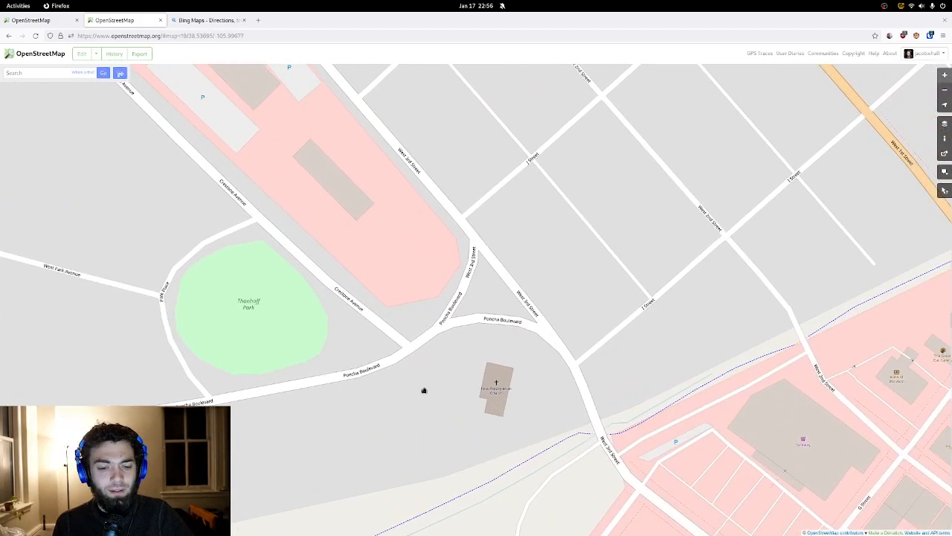
left_click(944, 191)
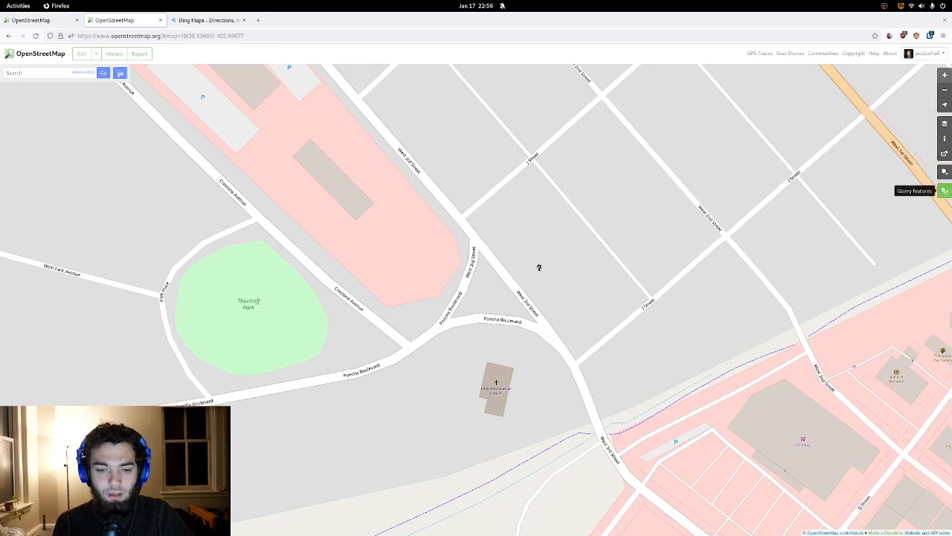
left_click(449, 325)
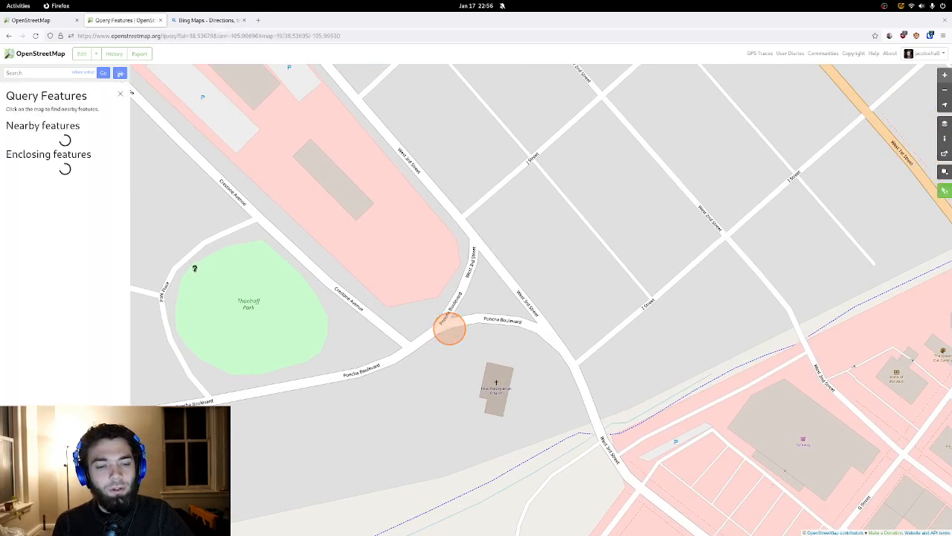
left_click(94, 155)
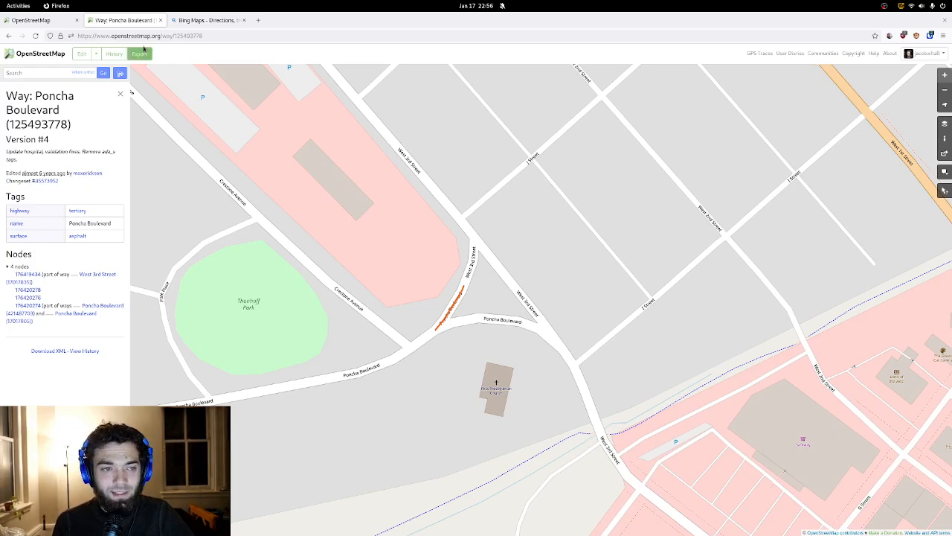
left_click(49, 24)
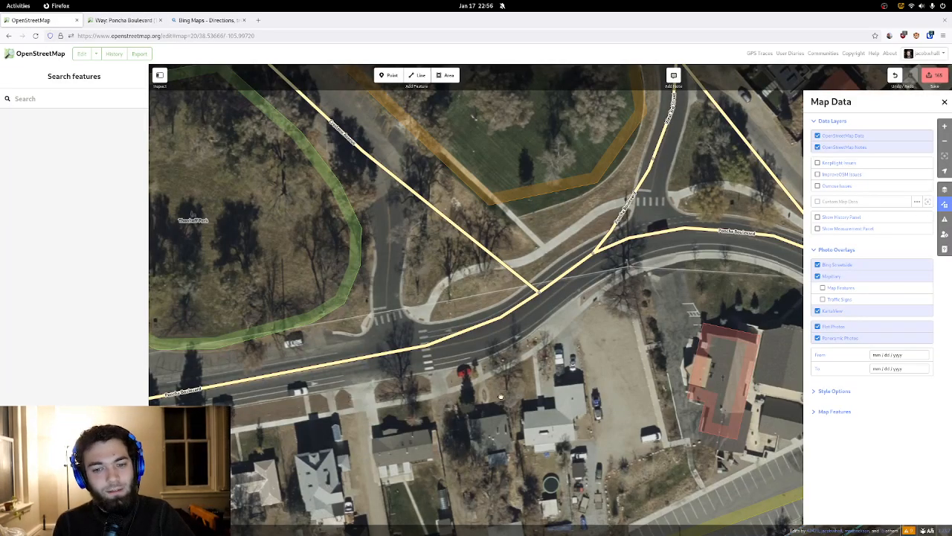
- Move the junction of Poncha Boulevard and its short connector to West 3rd Street eastward along the curve, reshaping the connector's lower end
left_click_drag(533, 359, 477, 329)
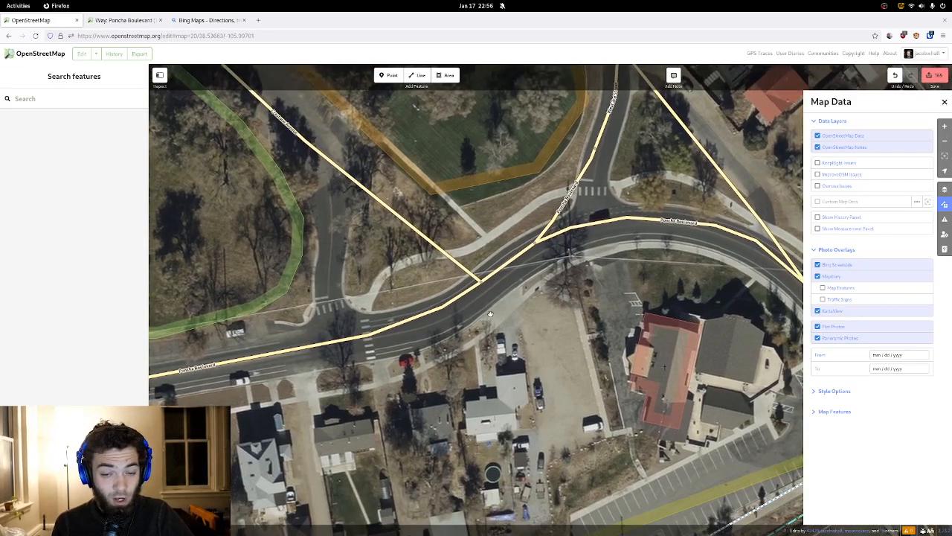
left_click_drag(520, 200, 478, 220)
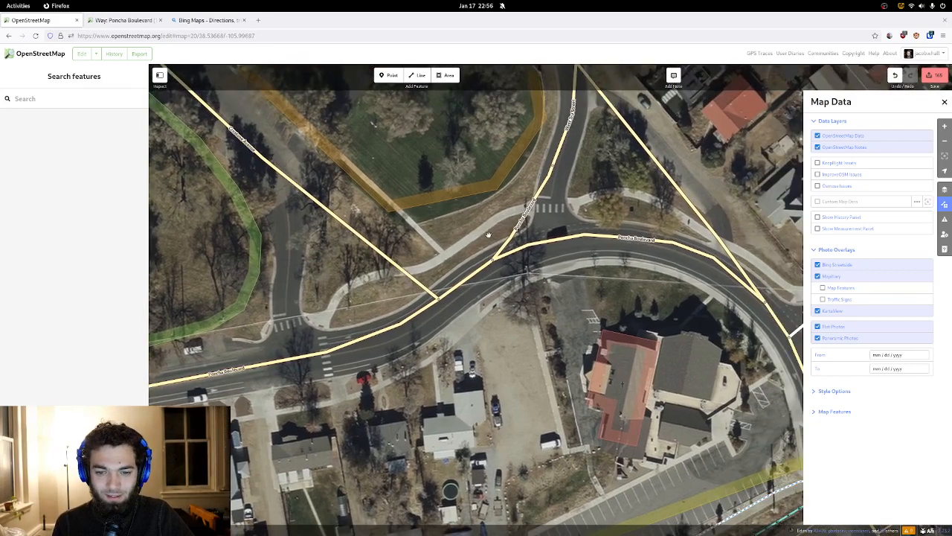
left_click_drag(460, 253, 416, 293)
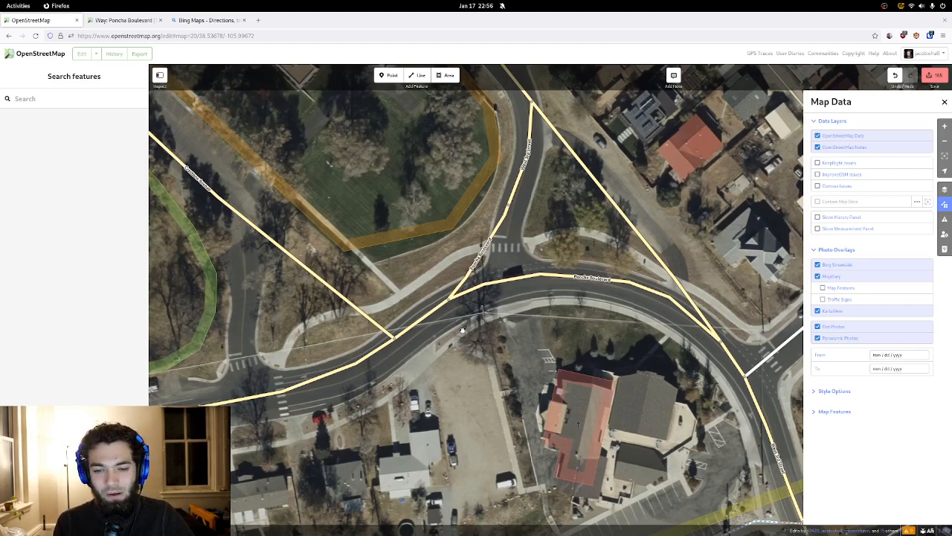
left_click(541, 276)
left_click_drag(542, 276, 554, 280)
left_click_drag(484, 284, 518, 282)
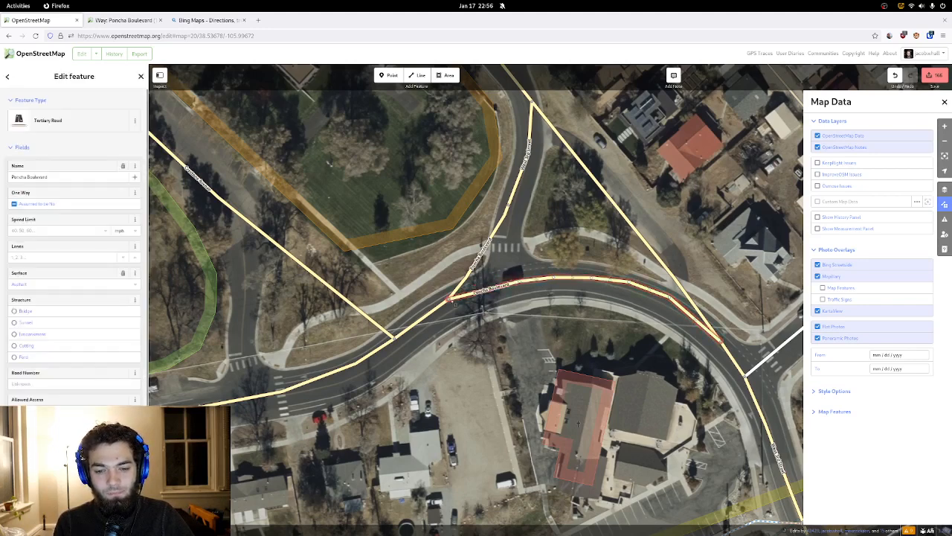
left_click_drag(451, 298, 500, 284)
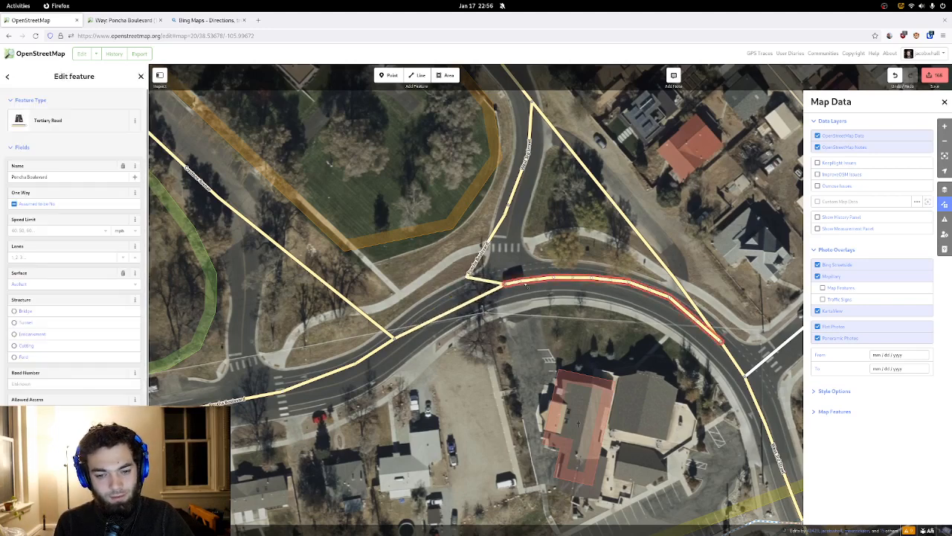
- Disconnect West 3rd Street from Poncha Boulevard's eastern end and move the two road ends apart
left_click_drag(685, 289, 535, 217)
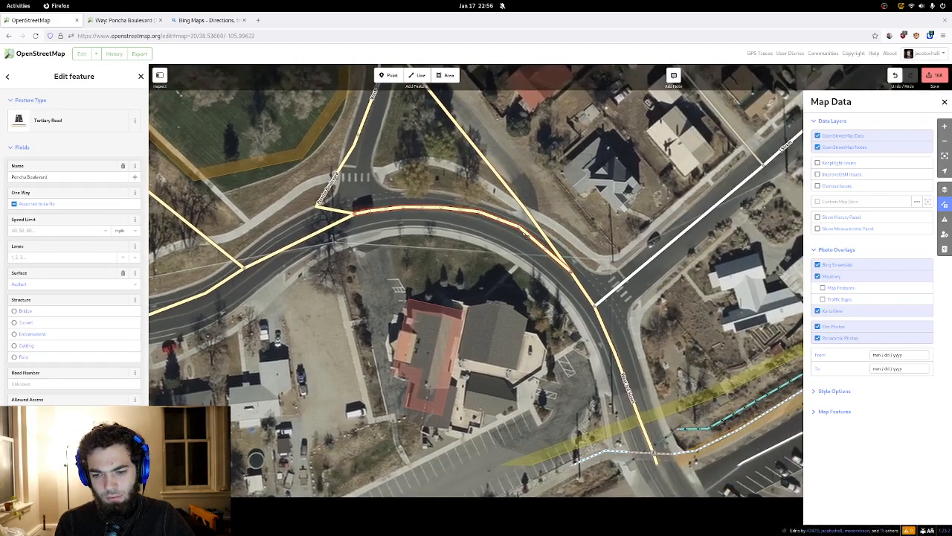
left_click_drag(623, 368, 601, 314)
left_click(600, 313)
key("Delete")
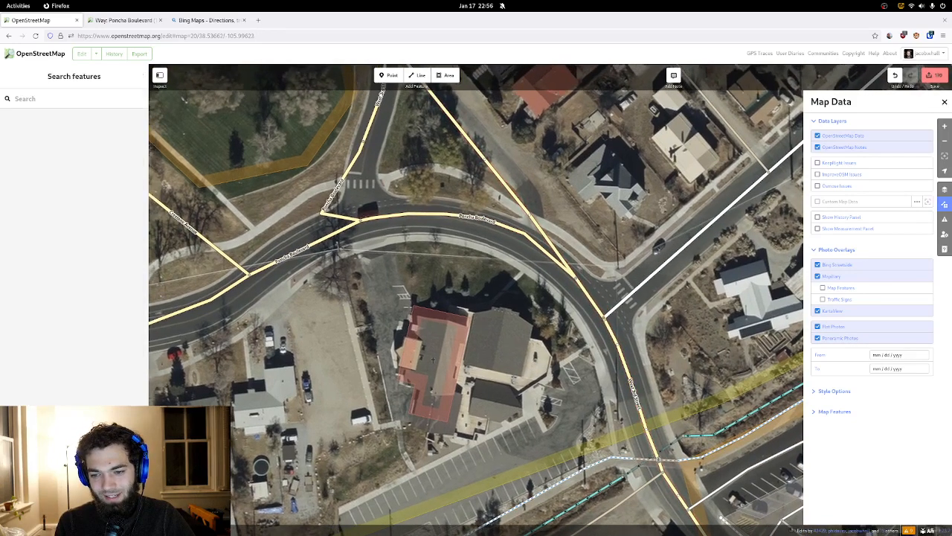
left_click(604, 316)
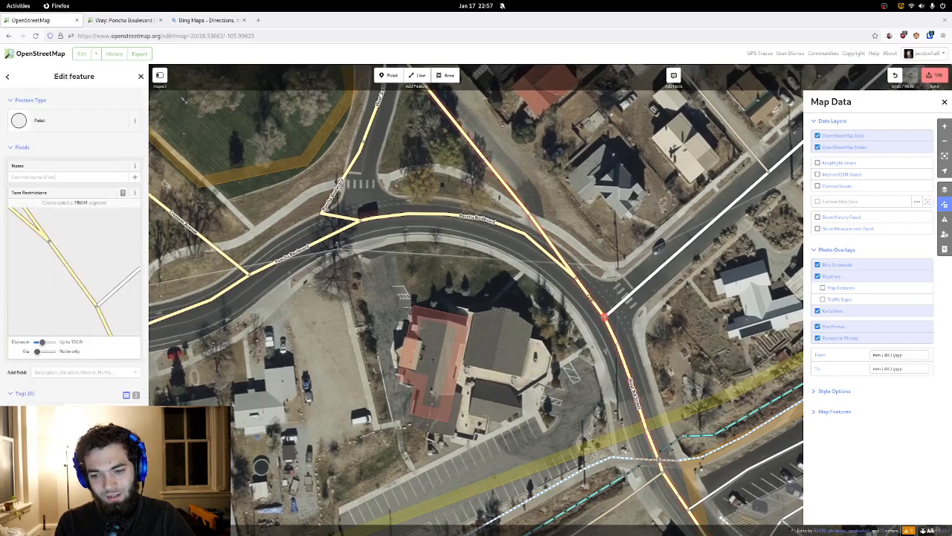
left_click_drag(581, 281, 577, 283)
left_click(577, 284)
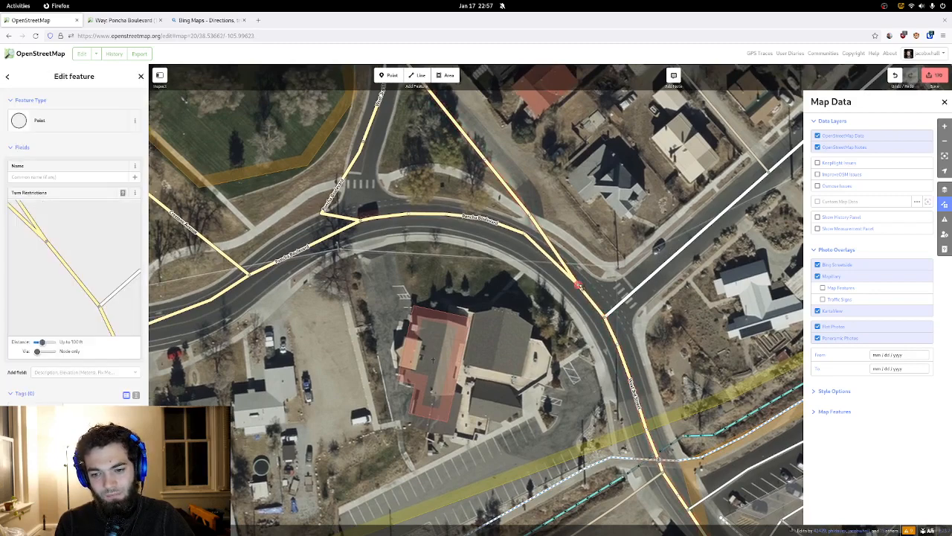
left_click(585, 291)
left_click(578, 283, "shift")
right_click(578, 282)
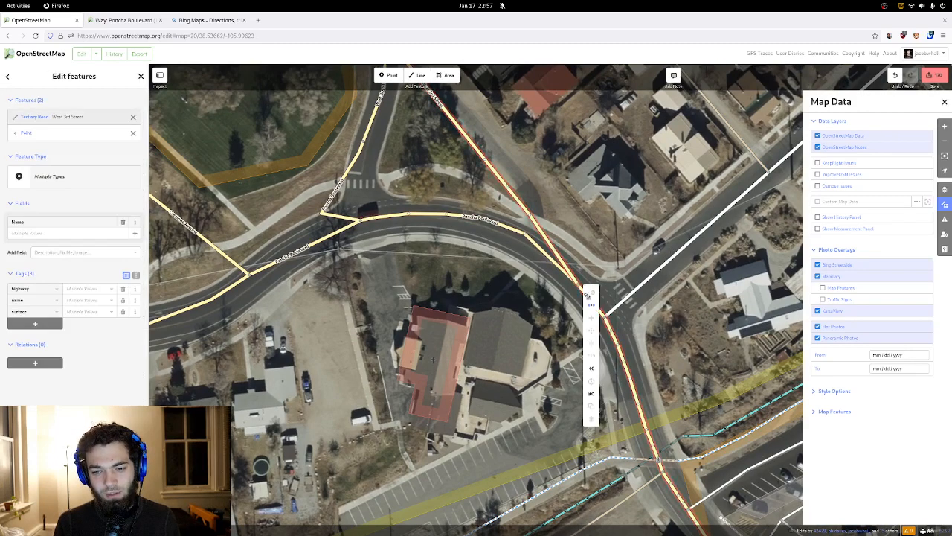
left_click(590, 297)
left_click_drag(579, 284, 559, 259)
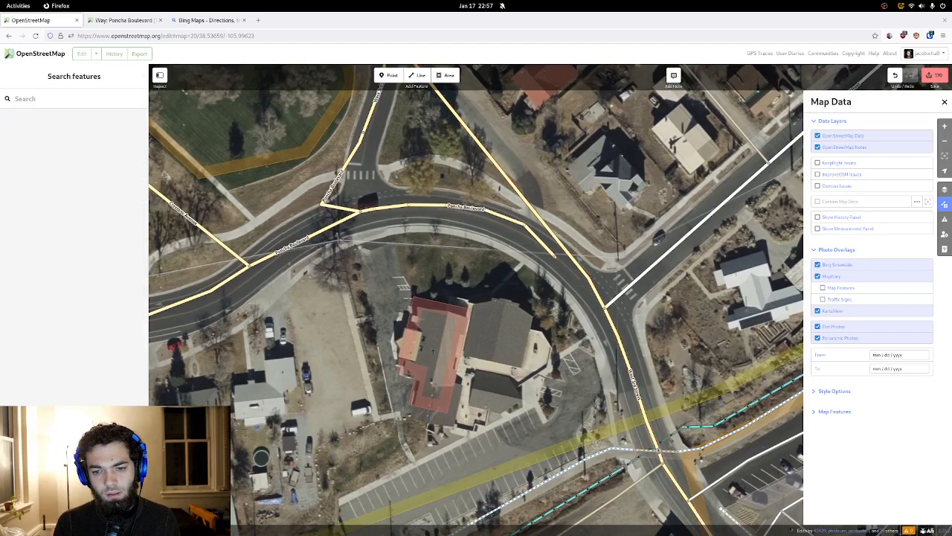
- Examine how West 3rd Street, Poncha Boulevard and their connectors line up with the imagery around the triangular junction
left_click_drag(556, 258, 479, 422)
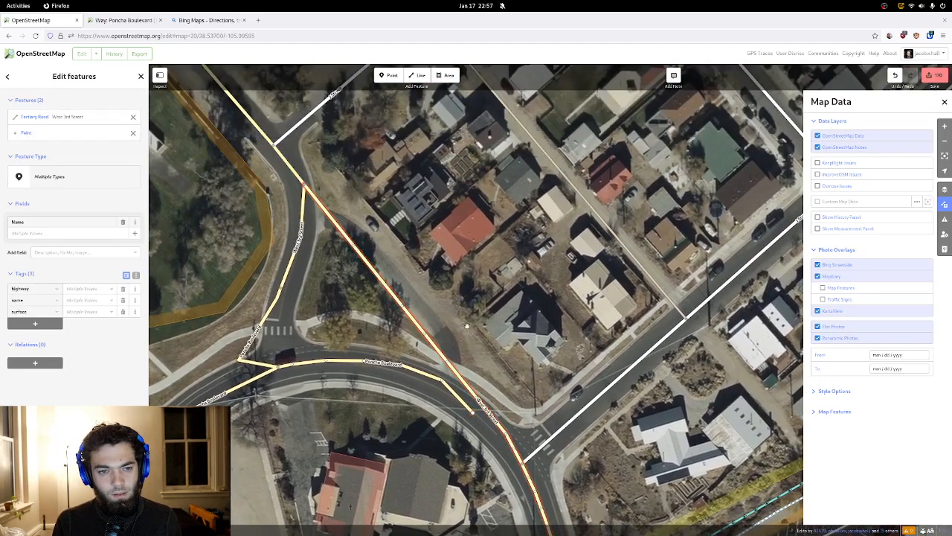
left_click_drag(464, 322, 537, 394)
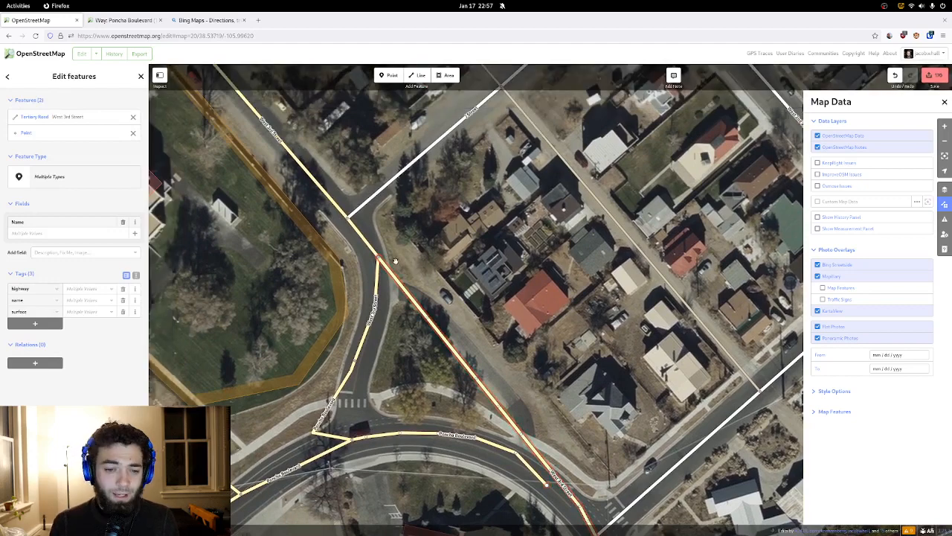
left_click_drag(395, 256, 410, 229)
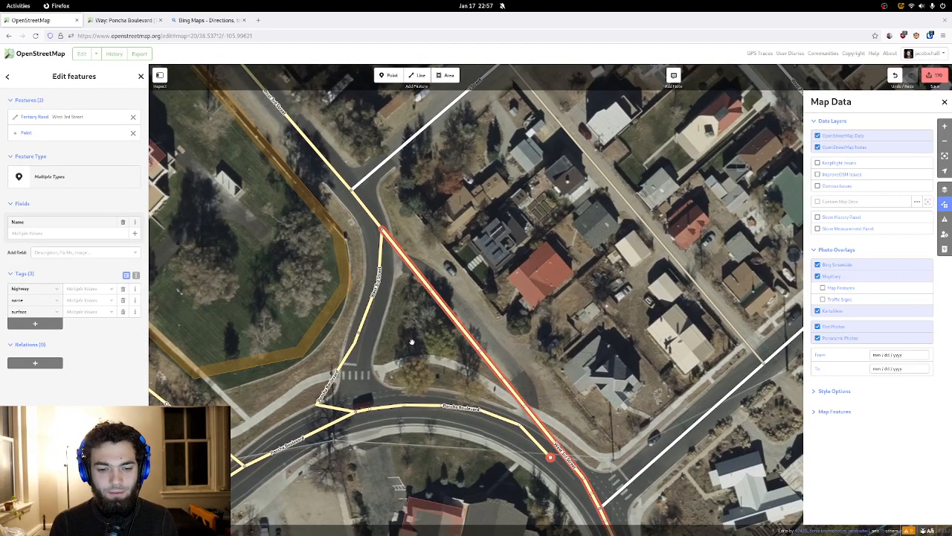
left_click_drag(409, 340, 399, 204)
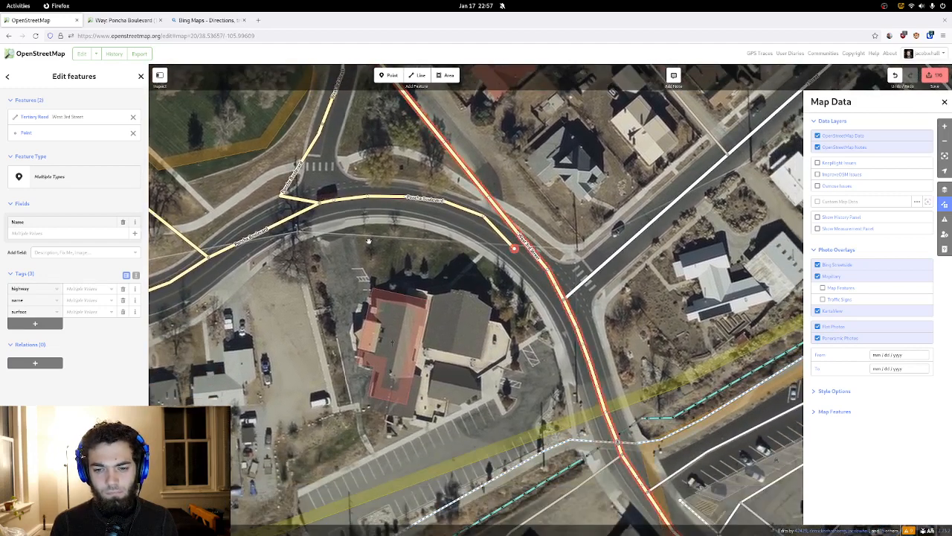
left_click_drag(369, 241, 309, 153)
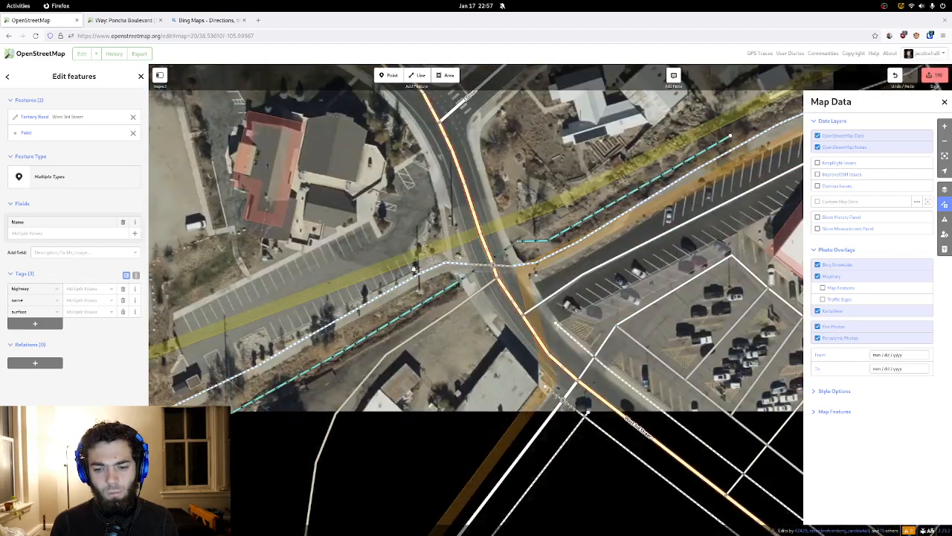
left_click_drag(407, 184, 521, 409)
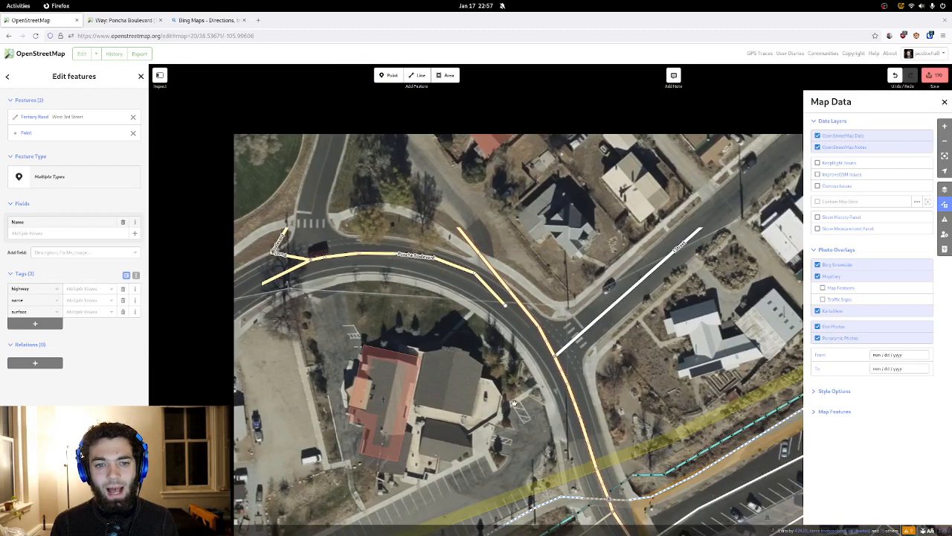
left_click_drag(414, 219, 478, 325)
left_click_drag(440, 231, 482, 277)
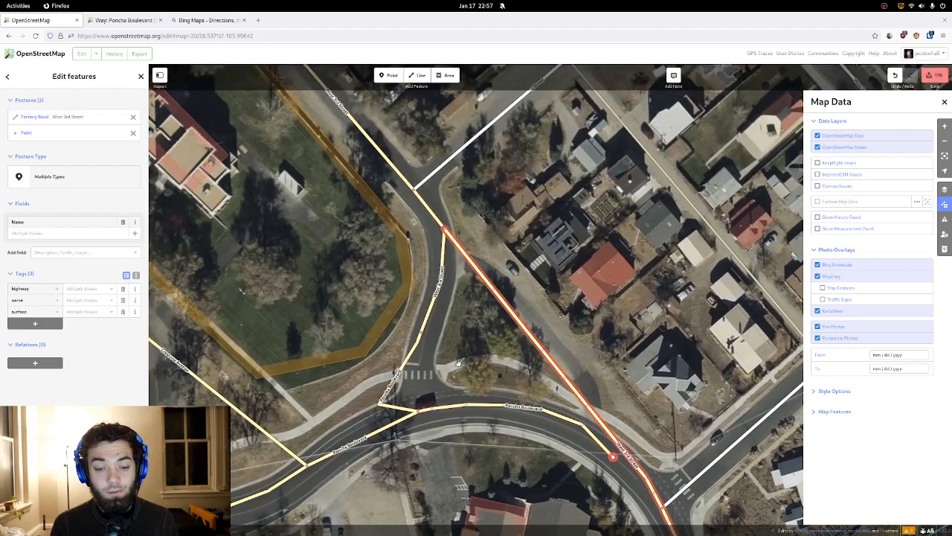
left_click_drag(459, 363, 479, 290)
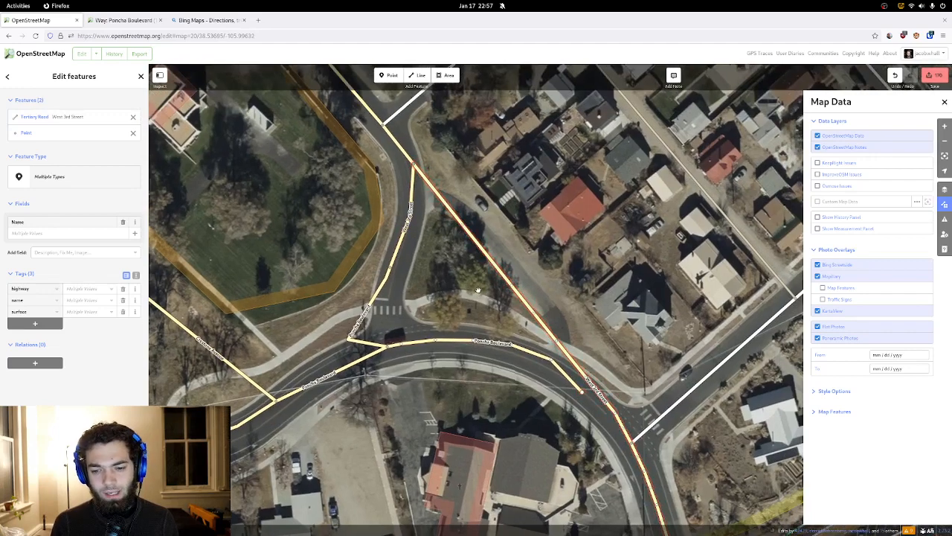
left_click(478, 290)
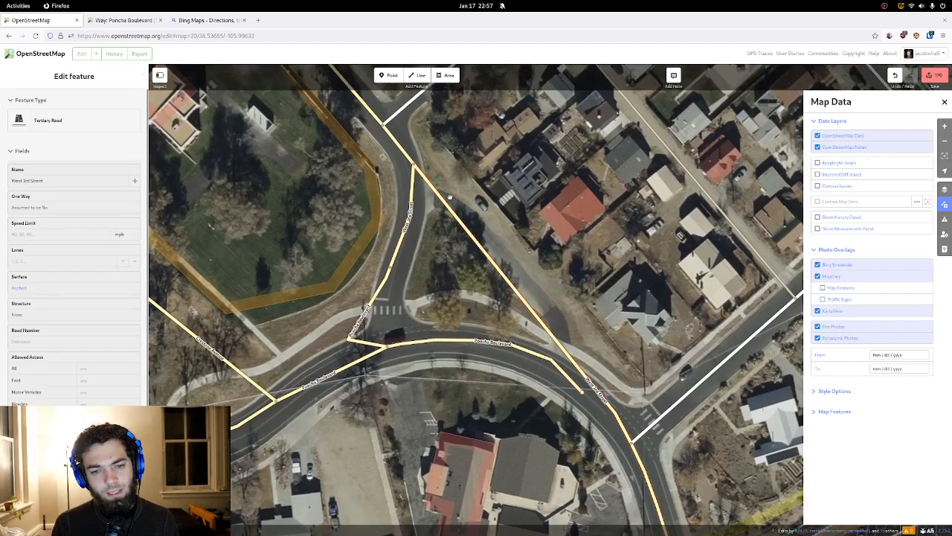
left_click(413, 216)
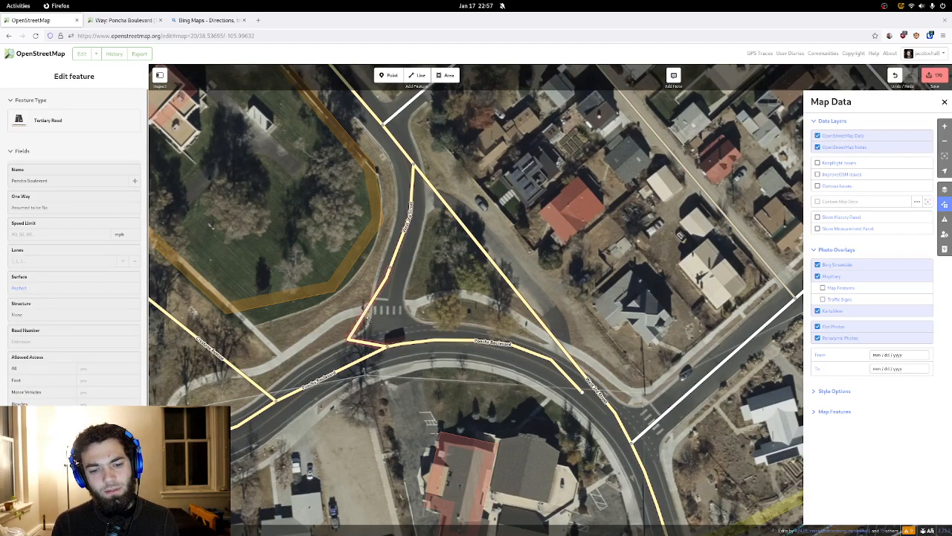
left_click(367, 315)
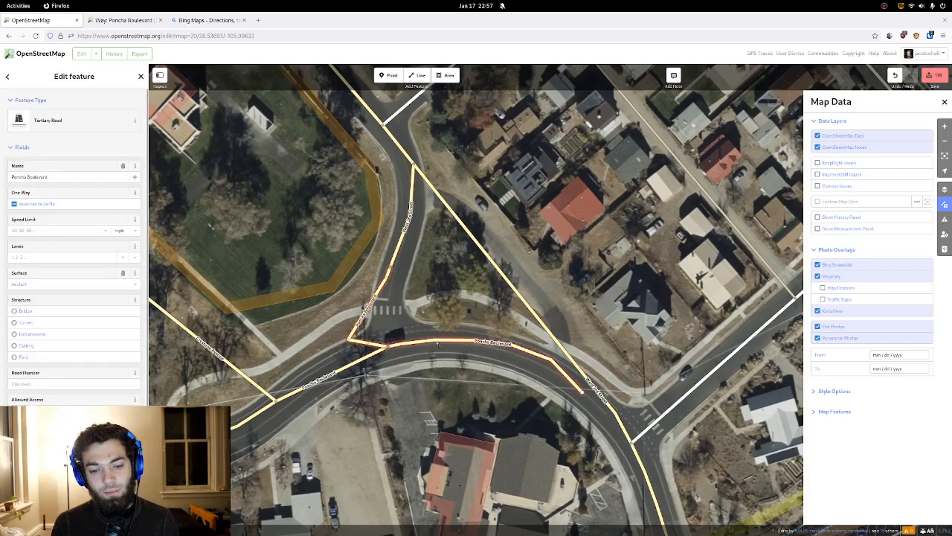
left_click_drag(399, 298, 346, 192)
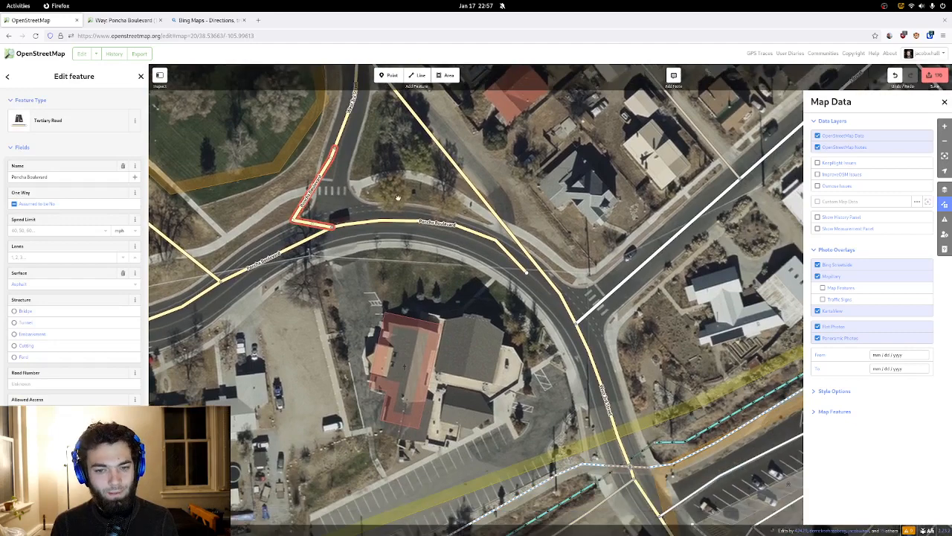
left_click_drag(473, 205, 449, 319)
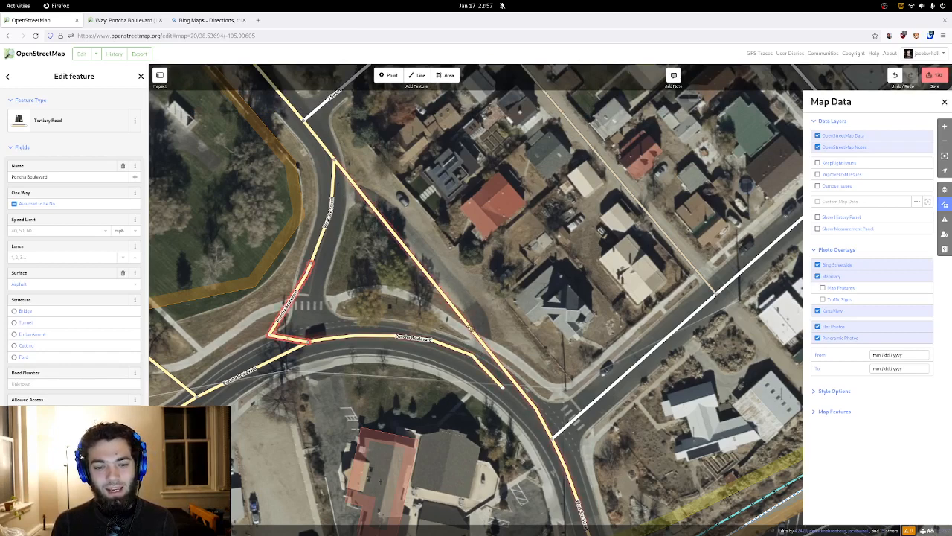
- Realign the northern fork of West 3rd Street to the curved pavement, moving the split southward and bending the diagonal branch off eastward
left_click(468, 328)
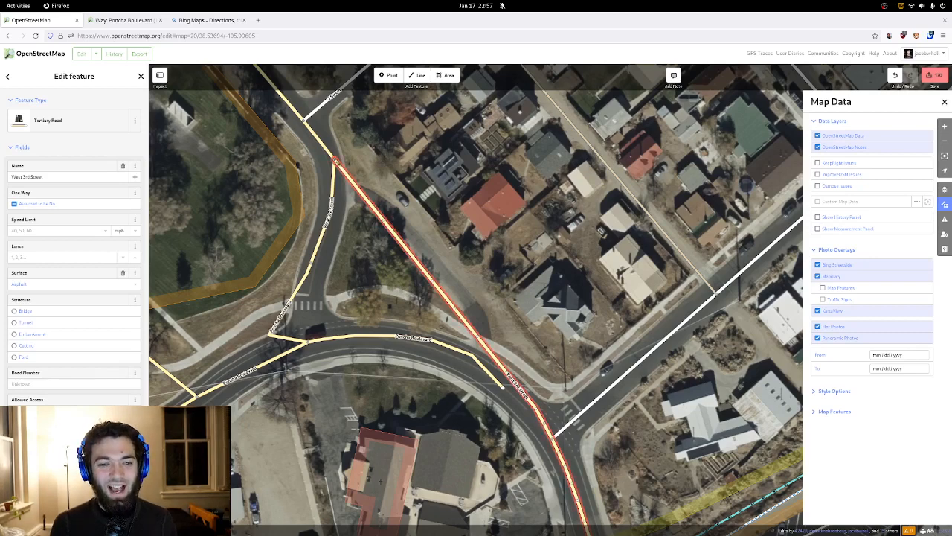
left_click_drag(335, 160, 320, 139)
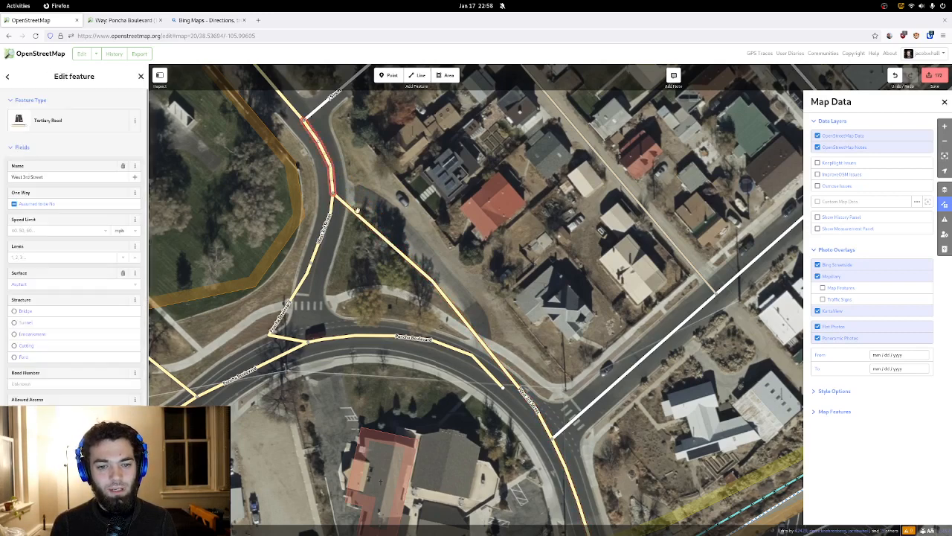
left_click_drag(384, 238, 359, 199)
left_click_drag(417, 264, 372, 199)
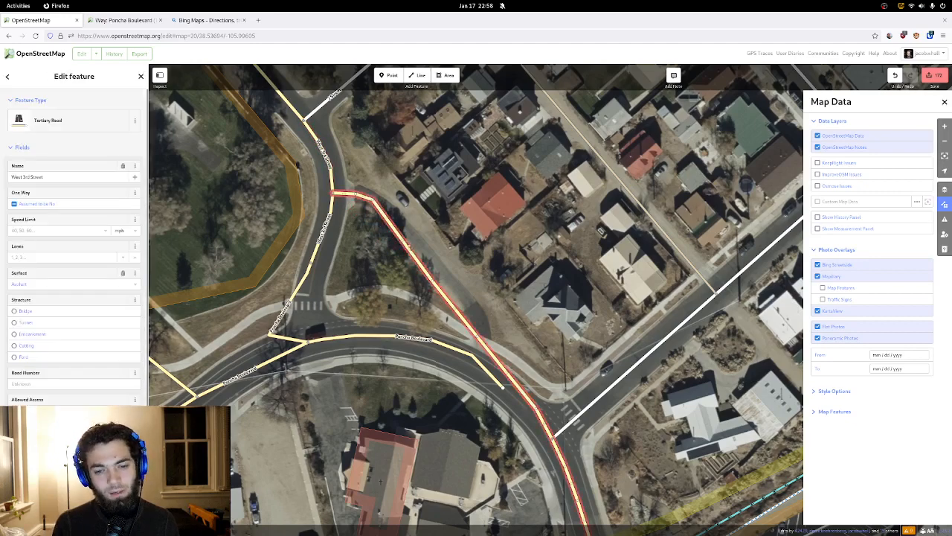
- Reshape the diagonal West 3rd Street branch to follow the narrow road east of the trees, bending its southern end toward Poncha Boulevard
left_click(406, 244)
left_click_drag(406, 245, 407, 231)
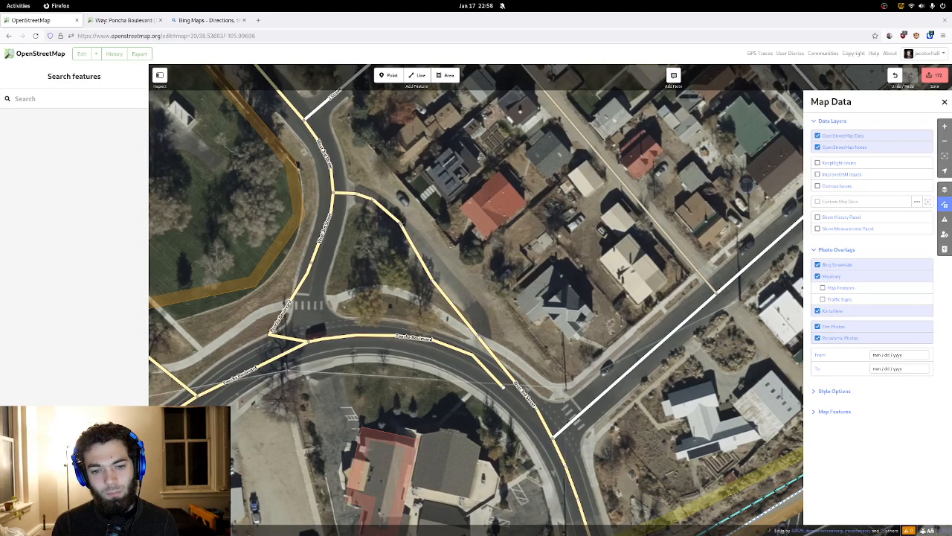
left_click(420, 249)
left_click_drag(442, 282, 482, 340)
left_click(481, 339)
left_click(506, 358)
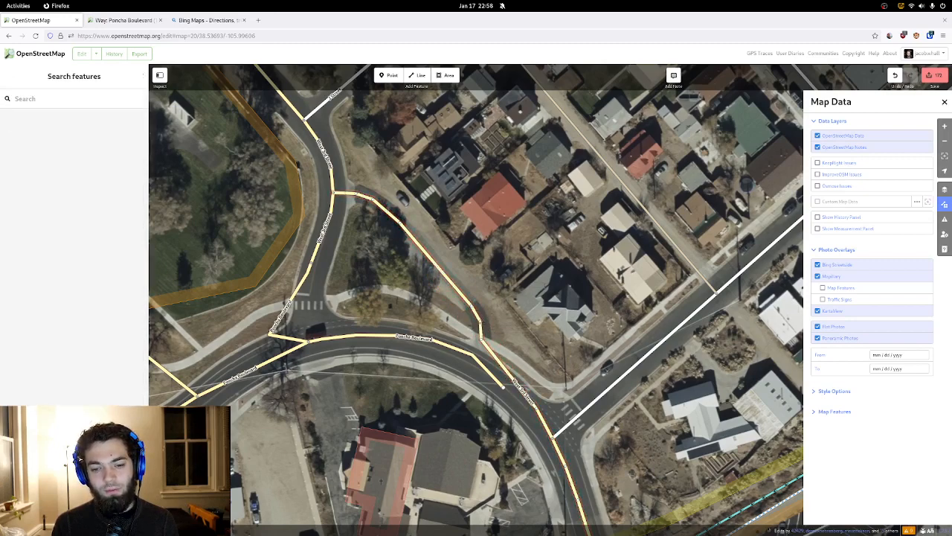
- Join the southern end of the diagonal West 3rd Street branch to the eastern end of Poncha Boulevard on the curve
left_click(482, 336)
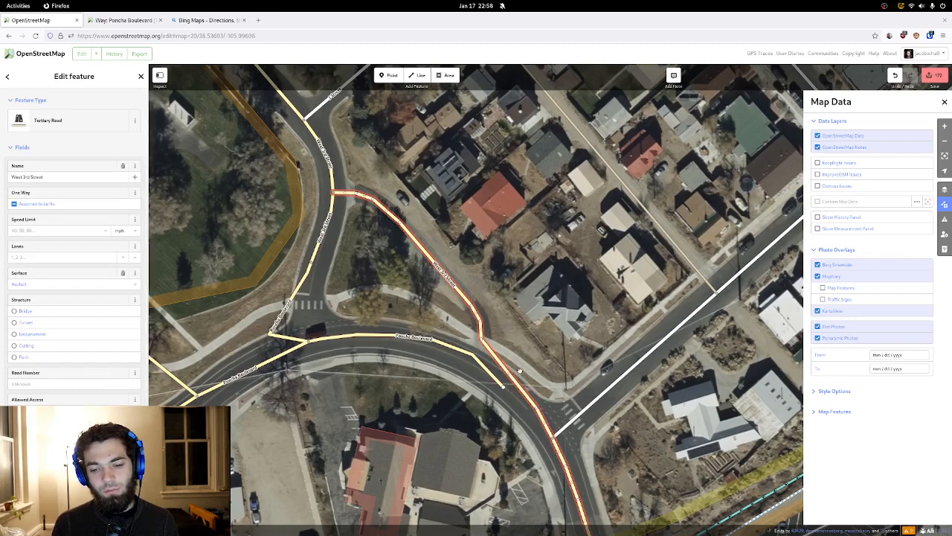
left_click_drag(513, 377, 428, 350)
left_click(463, 350)
left_click(434, 345)
left_click(427, 347)
left_click_drag(426, 347, 426, 350)
left_click(428, 361)
left_click(427, 351)
left_click(462, 304)
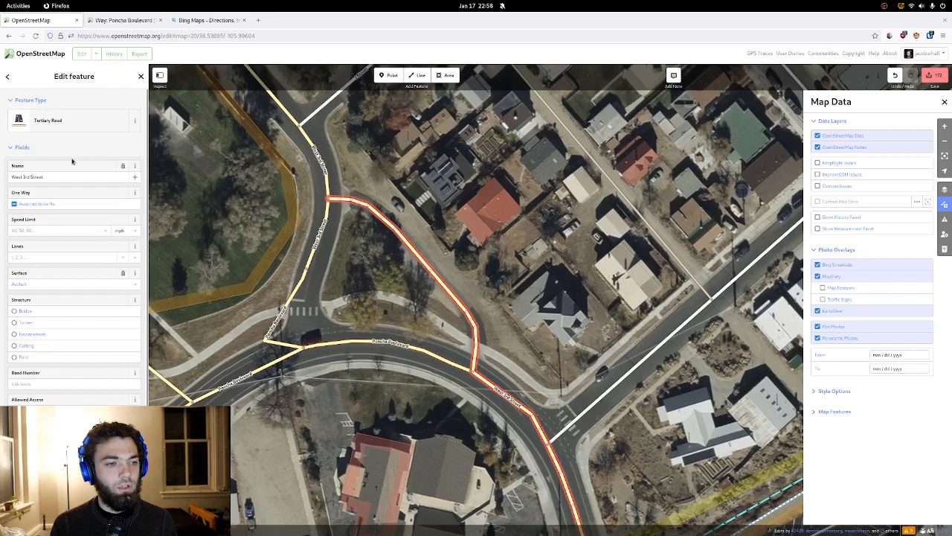
- Change the feature type of the selected West 3rd Street way to Residential Road
left_click(75, 116)
type("resi")
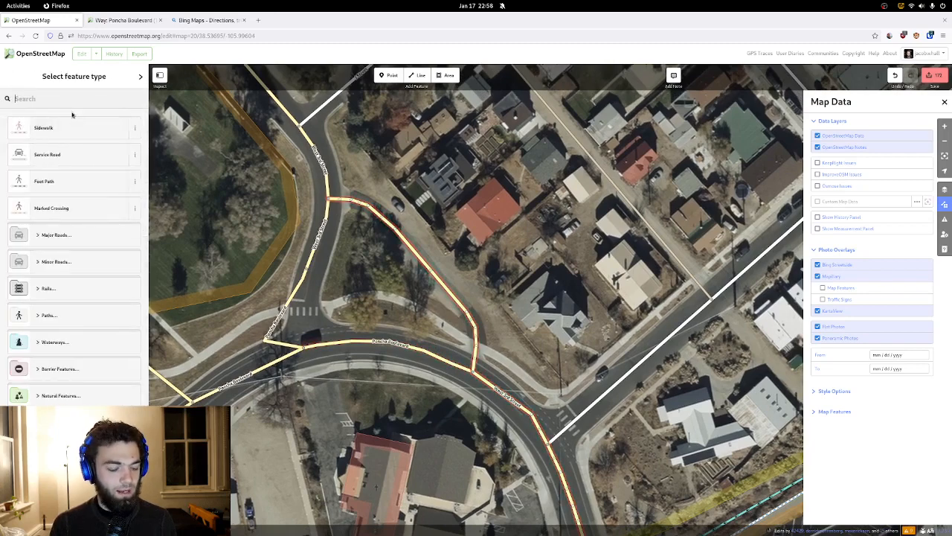
left_click(84, 128)
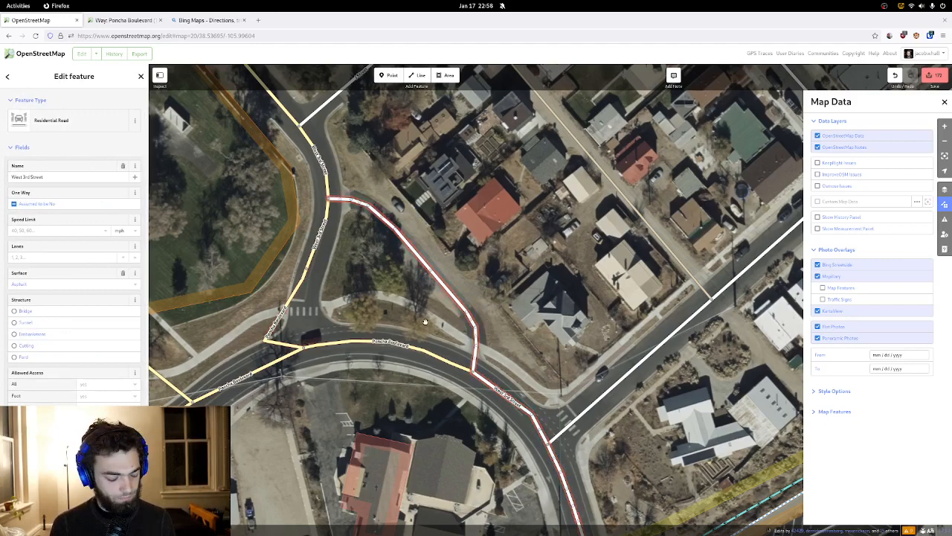
left_click_drag(424, 321, 338, 210)
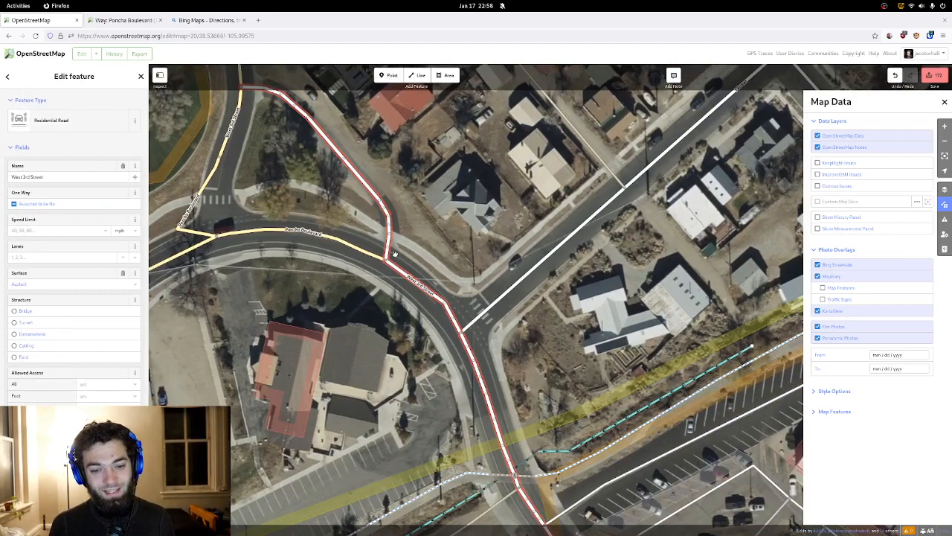
left_click_drag(465, 264, 427, 219)
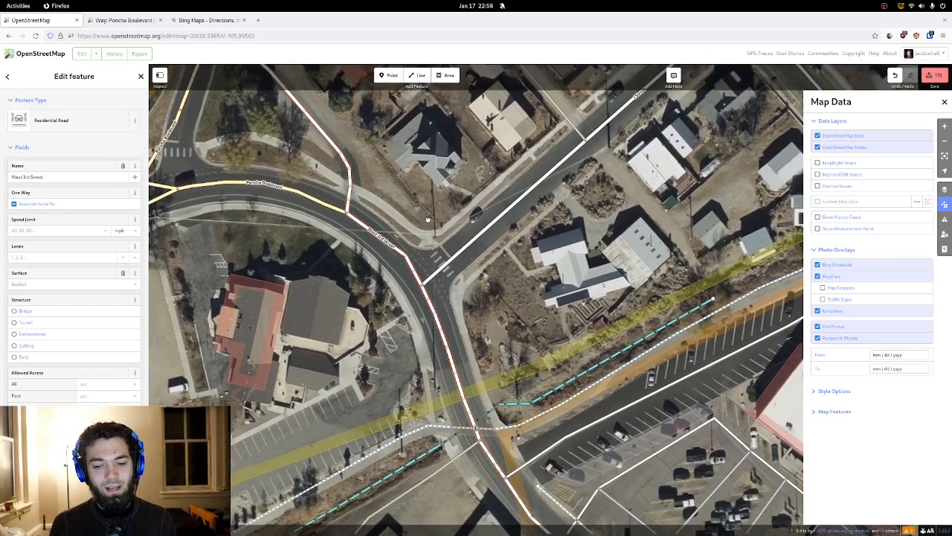
- Undo the Residential Road change and the most recent edits to the West 3rd Street way
key("ctrl+z")
key("ctrl+z")
key("ctrl+z")
key("ctrl+z")
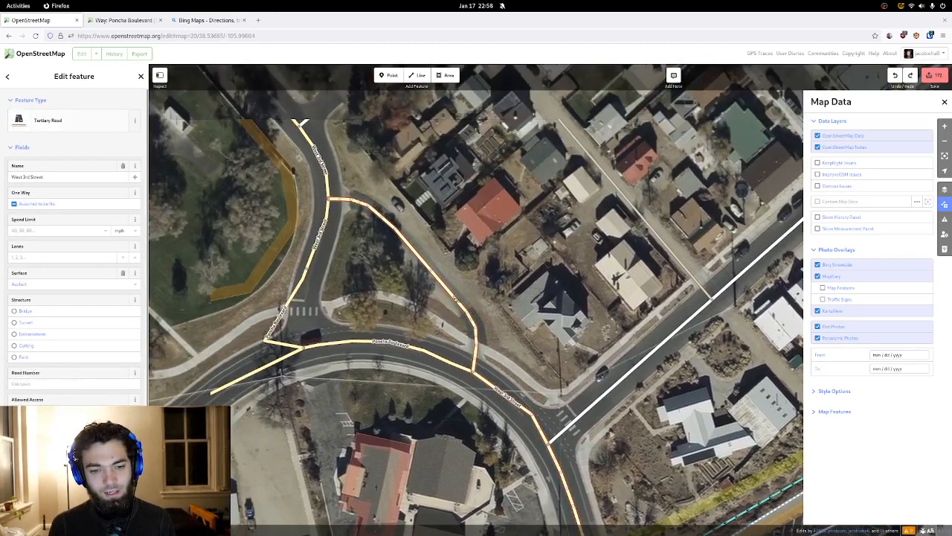
- Disconnect West 3rd Street from Poncha Boulevard at the point where they meet on the curve
left_click(473, 372, "shift")
right_click(474, 372)
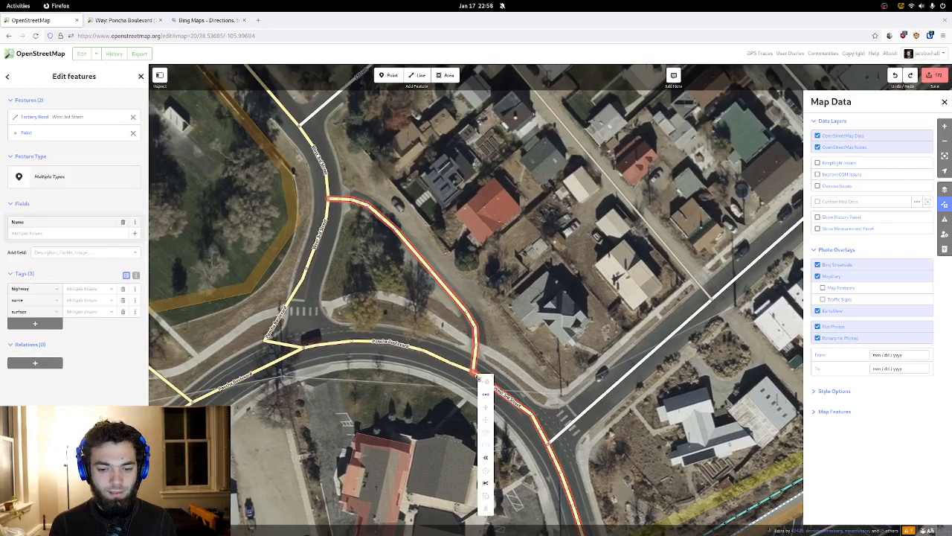
left_click(486, 394)
left_click(475, 362)
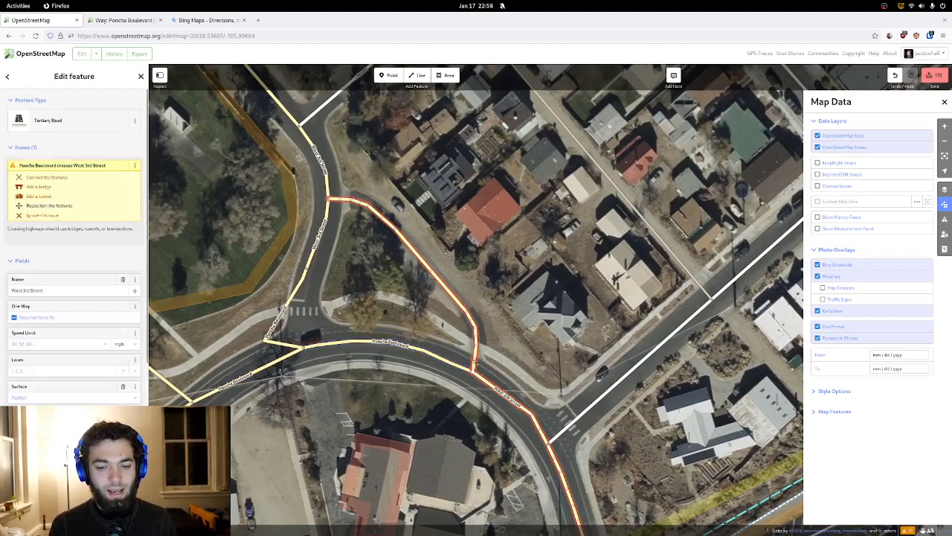
left_click(456, 327)
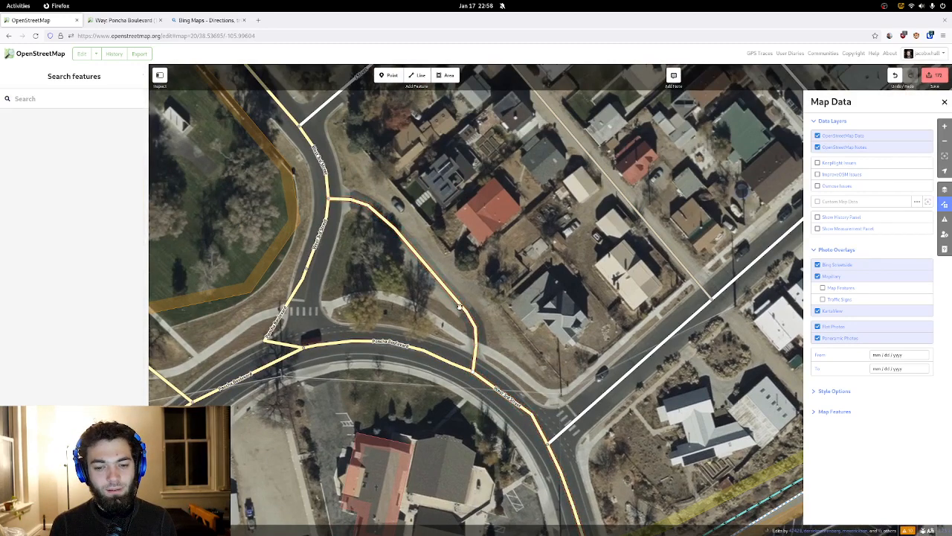
left_click(469, 333)
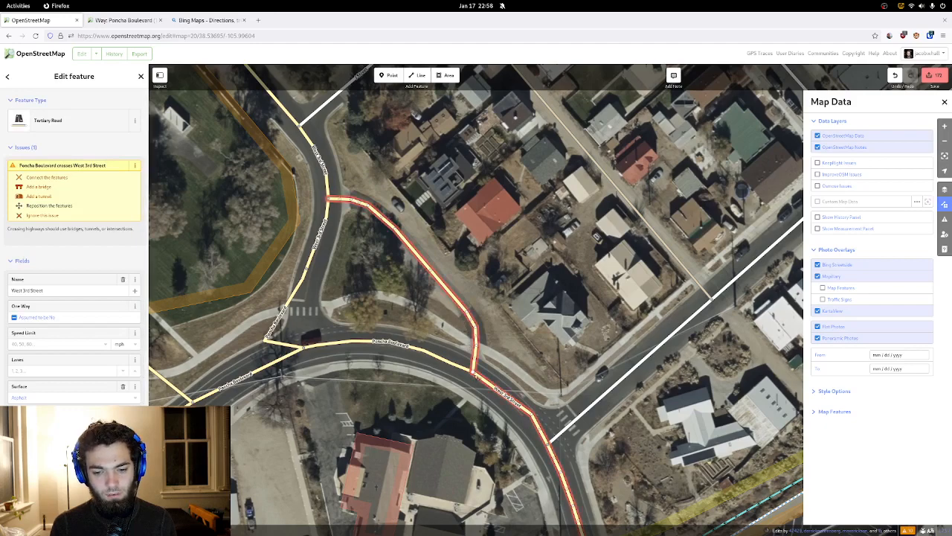
- Try to split West 3rd Street at its bend point over the eastern end of Poncha Boulevard
left_click(473, 373)
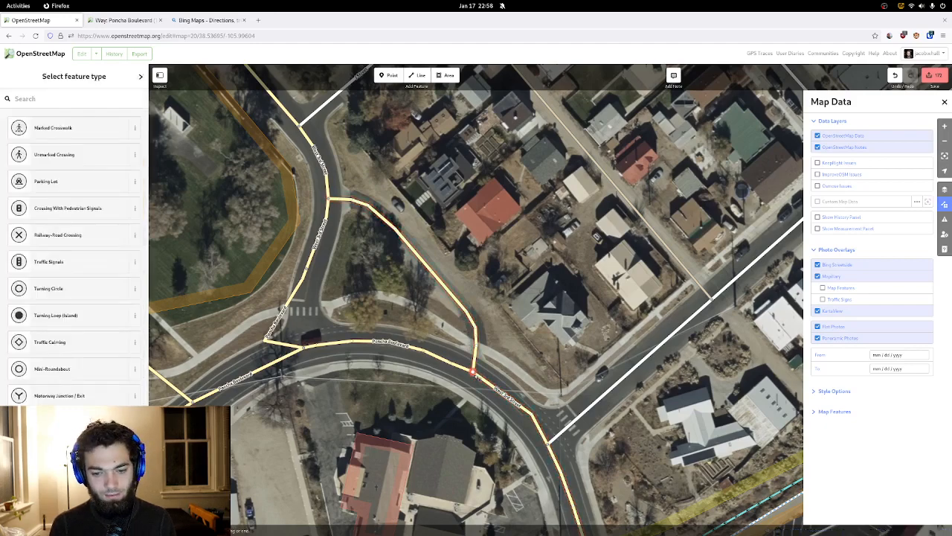
left_click(477, 362, "shift")
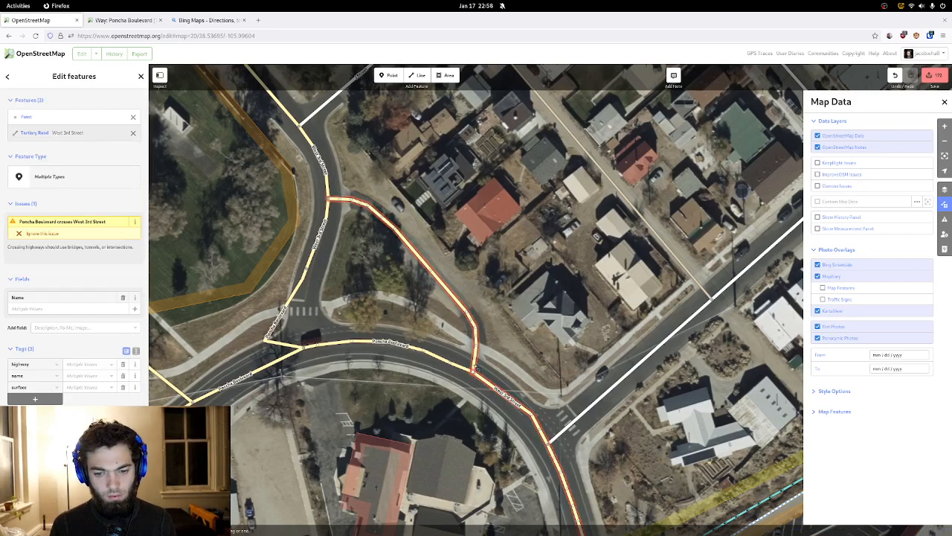
left_click(477, 364)
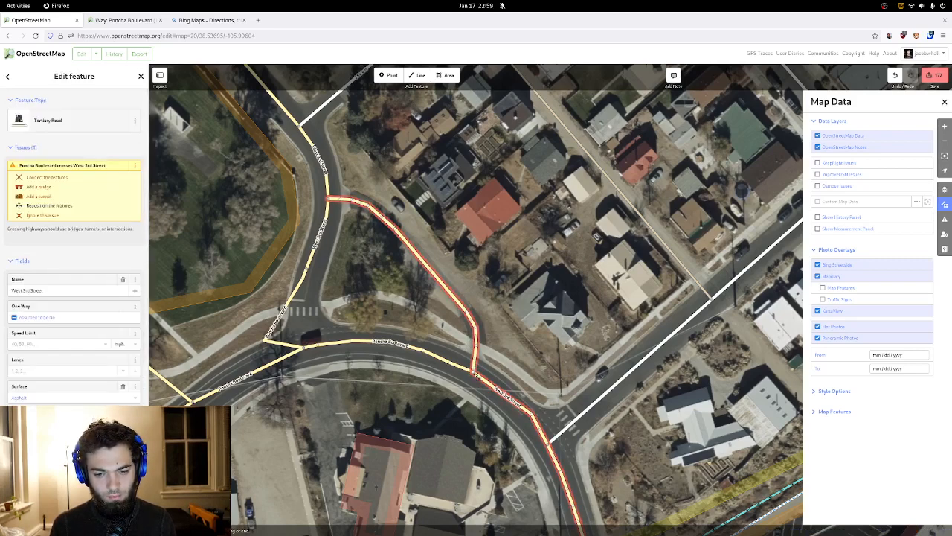
left_click(476, 371, "shift")
right_click(476, 376)
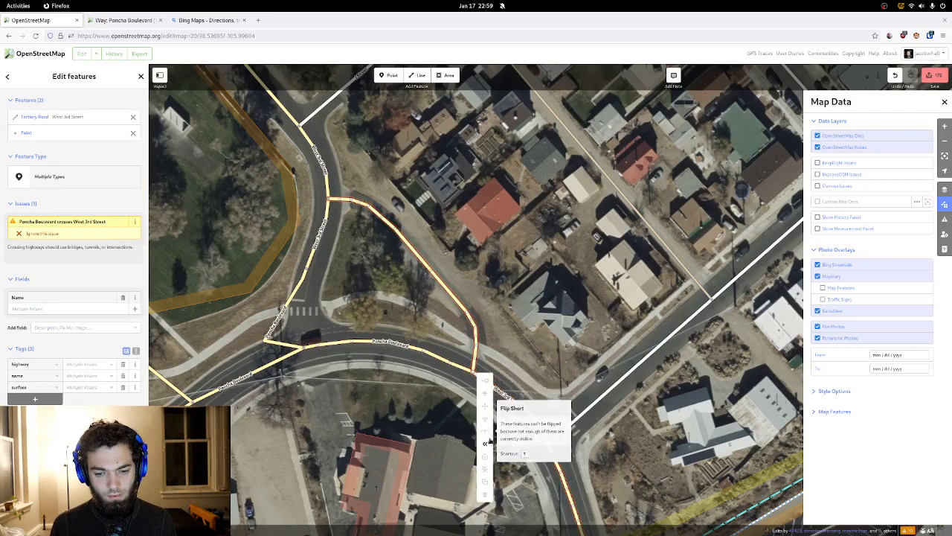
left_click(485, 431)
left_click(505, 412)
- Move the West 3rd Street bend point clear of Poncha Boulevard's end and split the way at that point
scroll(505, 412, "up", 2)
scroll(461, 390, "up", 2)
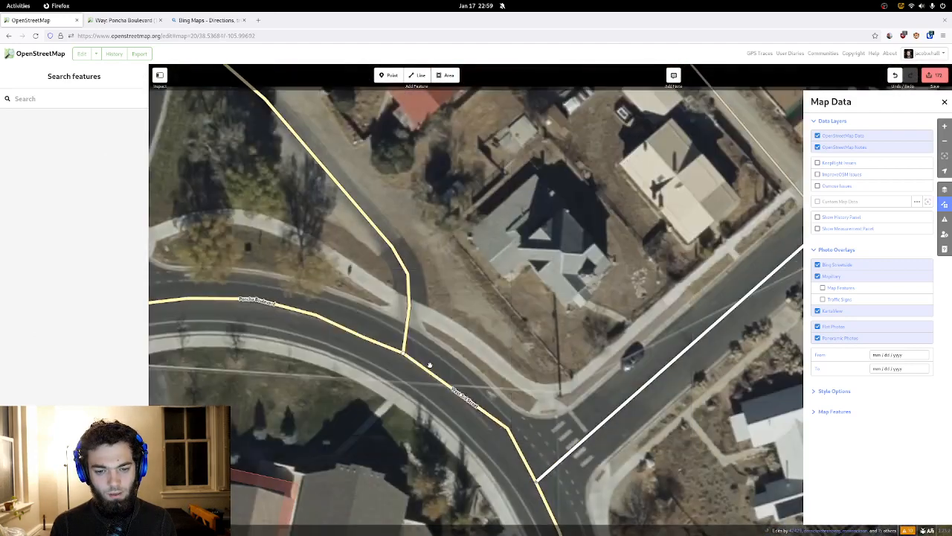
left_click(431, 372)
scroll(142, 355, "down", 5)
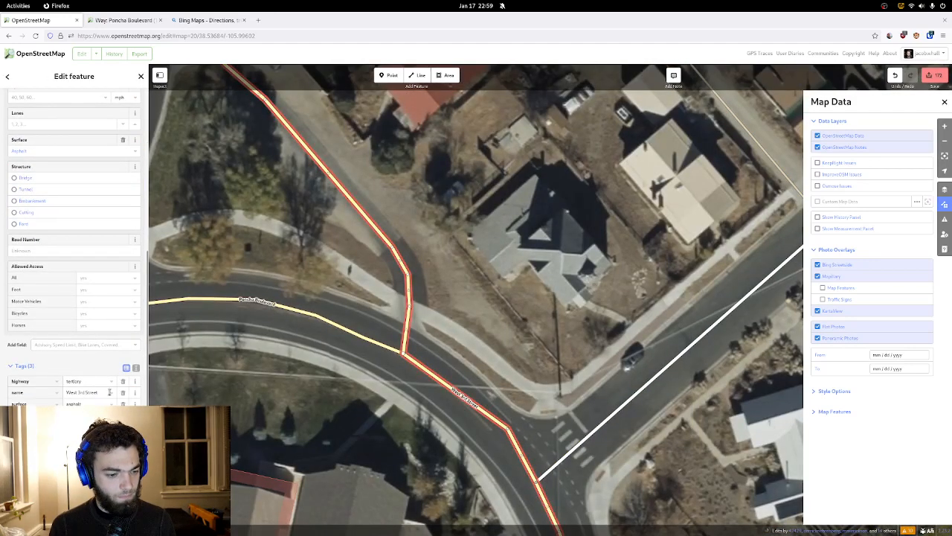
double_click(385, 343)
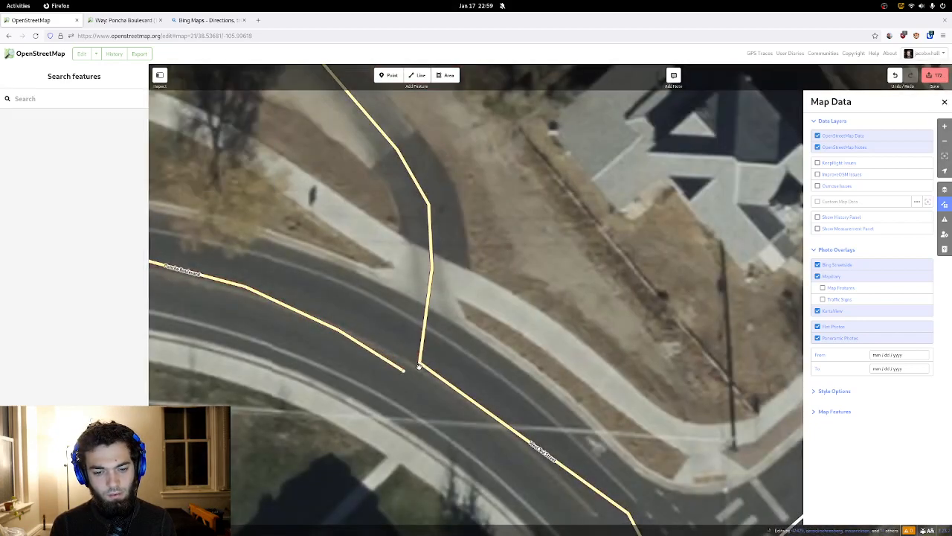
left_click(421, 365)
left_click(422, 364, "shift")
right_click(421, 363)
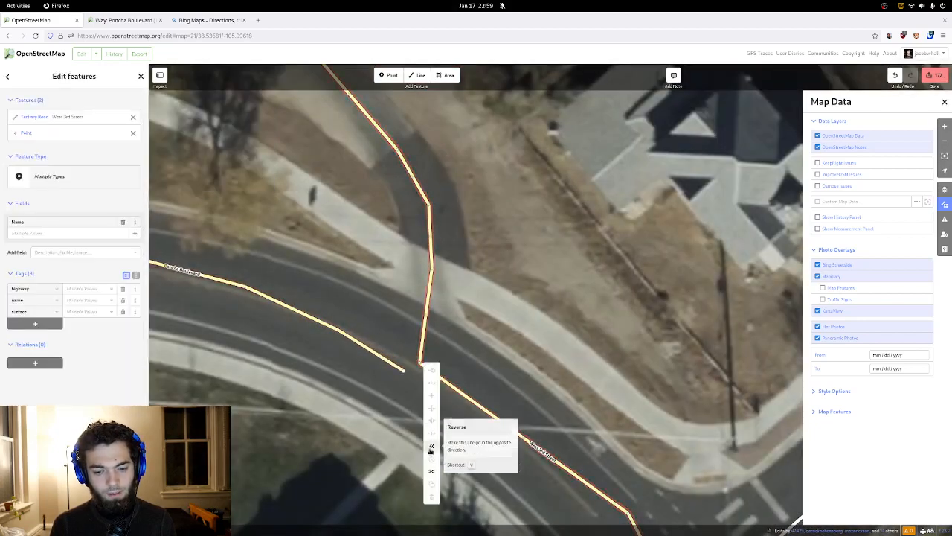
left_click(433, 472)
key("Escape")
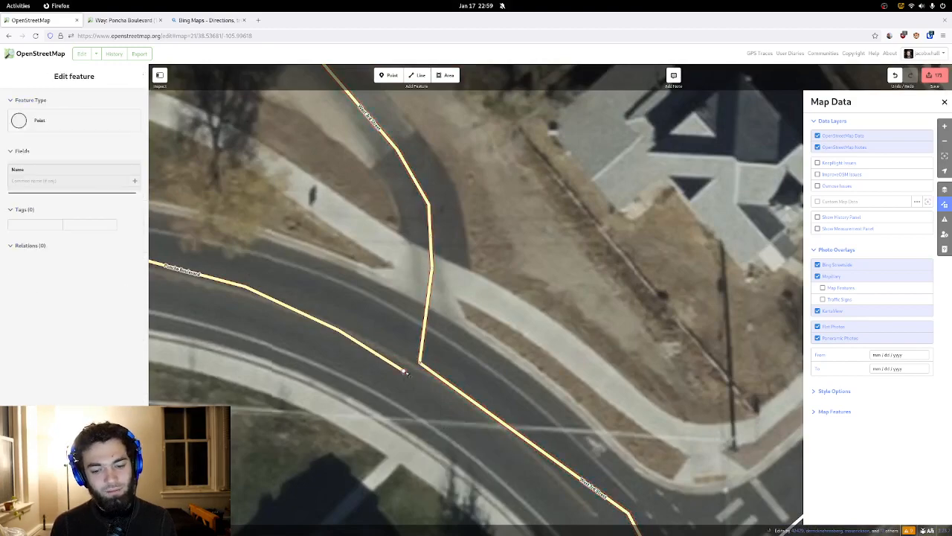
- Change the feature type of the split-off diagonal West 3rd Street branch to Residential Road
left_click(422, 356)
scroll(421, 355, "down", 3)
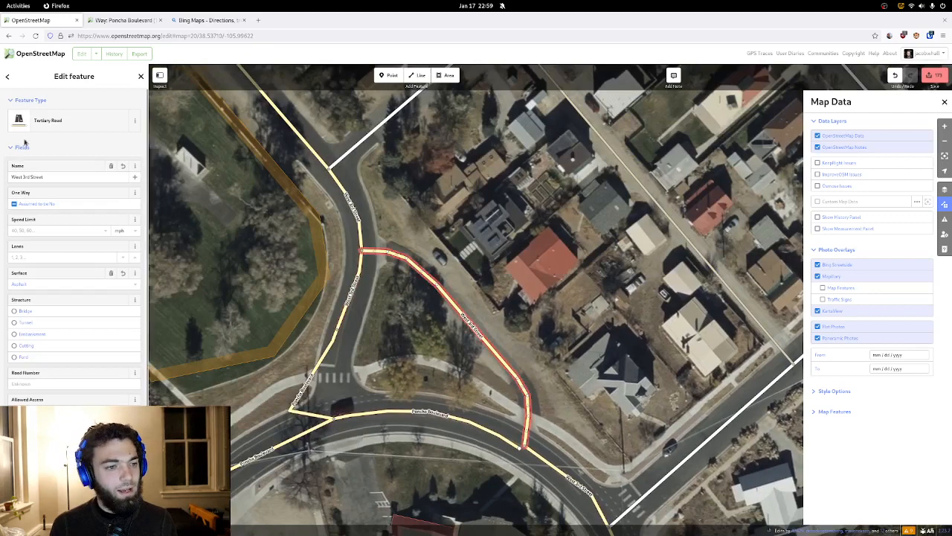
left_click(51, 127)
left_click(52, 130)
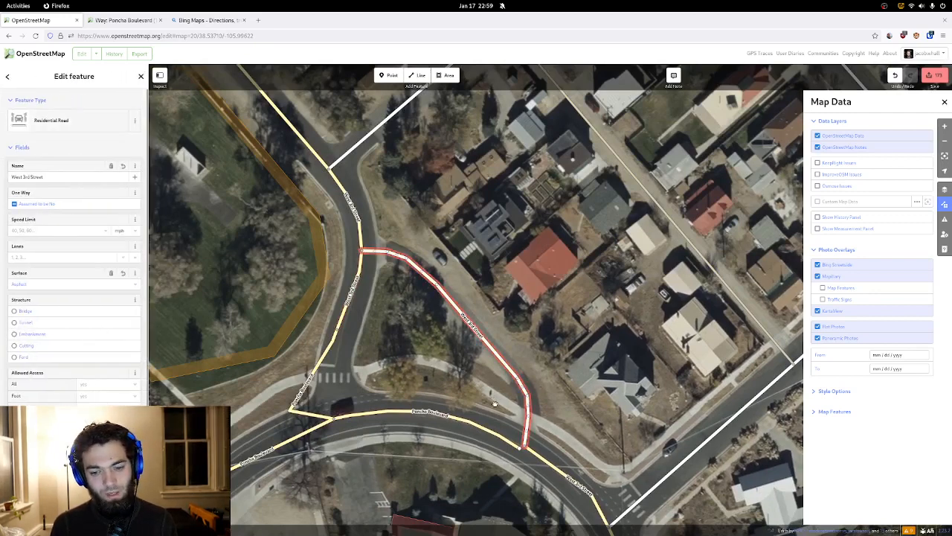
- Rejoin the West 3rd Street split point to the eastern end of Poncha Boulevard
left_click(524, 447)
left_click(503, 440)
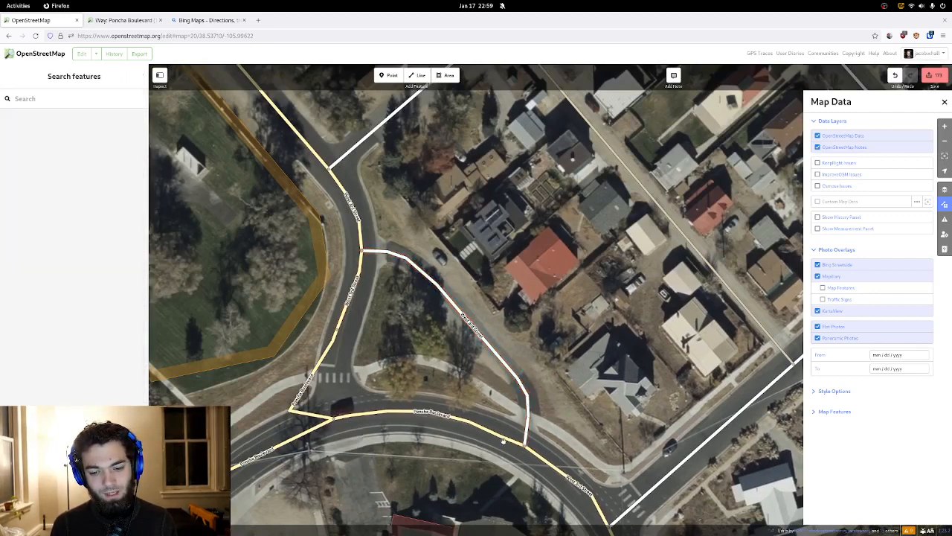
left_click(501, 437)
left_click(497, 437)
left_click(484, 430)
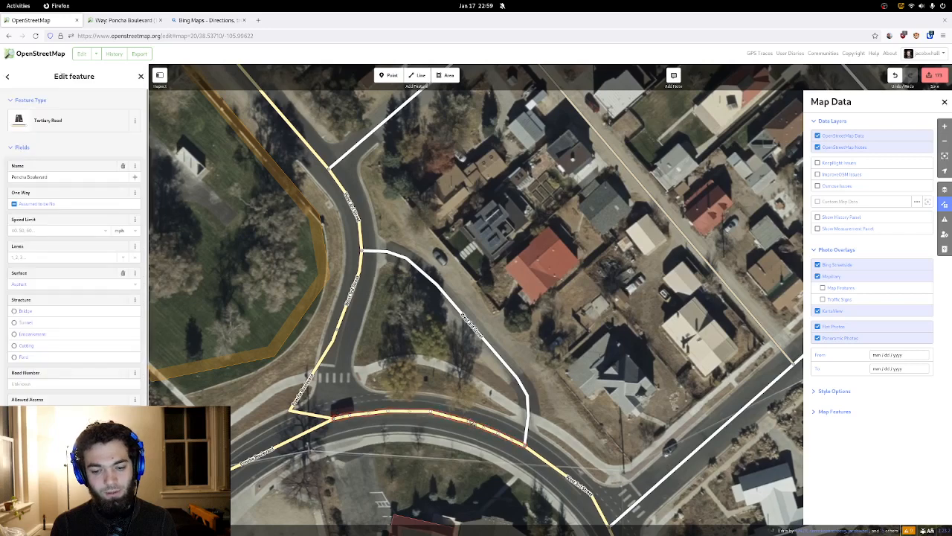
- Realign the short Poncha Boulevard connector along the pavement into the junction by the crosswalk, and clear its name
left_click_drag(473, 422, 500, 398)
left_click(361, 392)
left_click_drag(360, 391, 402, 395)
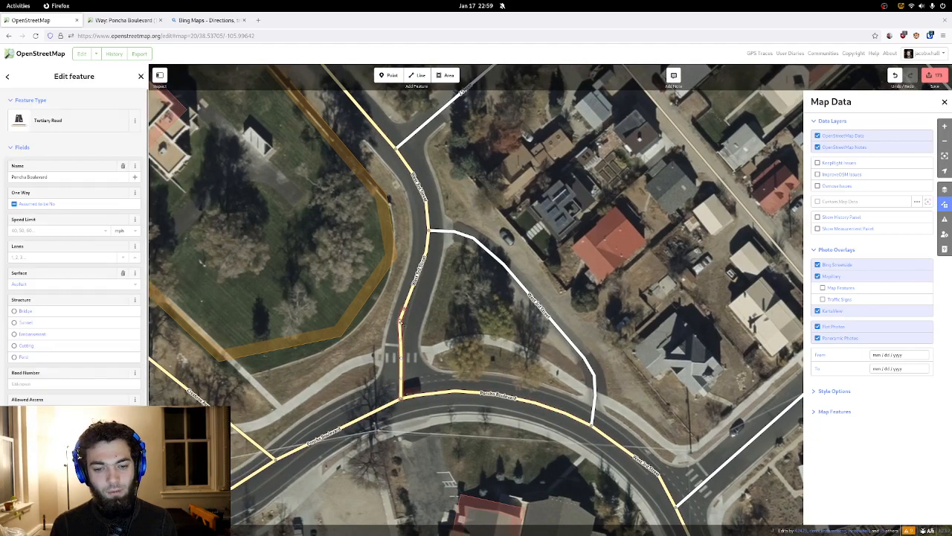
mouse_move(402, 323)
left_mouse_down()
mouse_move(402, 340)
mouse_move(410, 309)
left_mouse_up()
left_click_drag(421, 304, 432, 149)
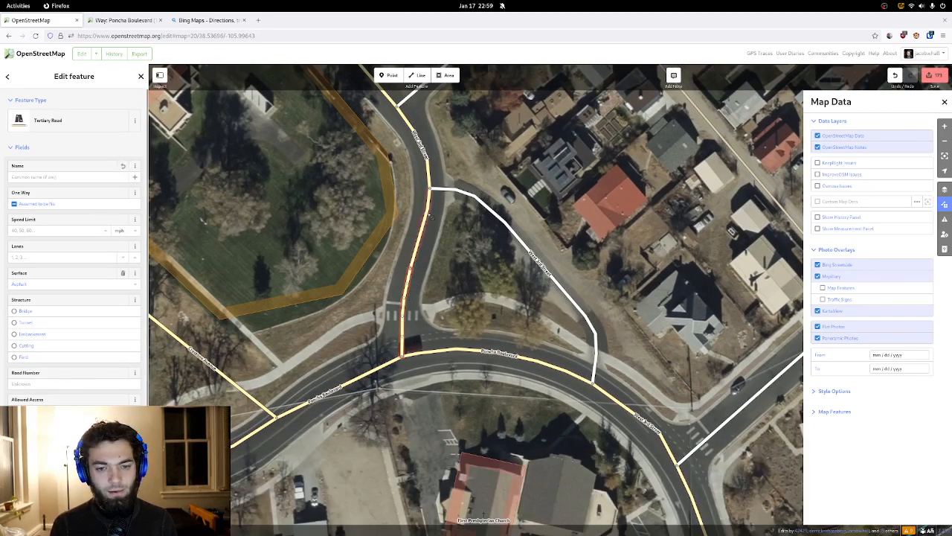
- Combine the unnamed connector with the two West 3rd Street segments directly north of it into one way
left_click(429, 215, "shift")
left_click(429, 171, "shift")
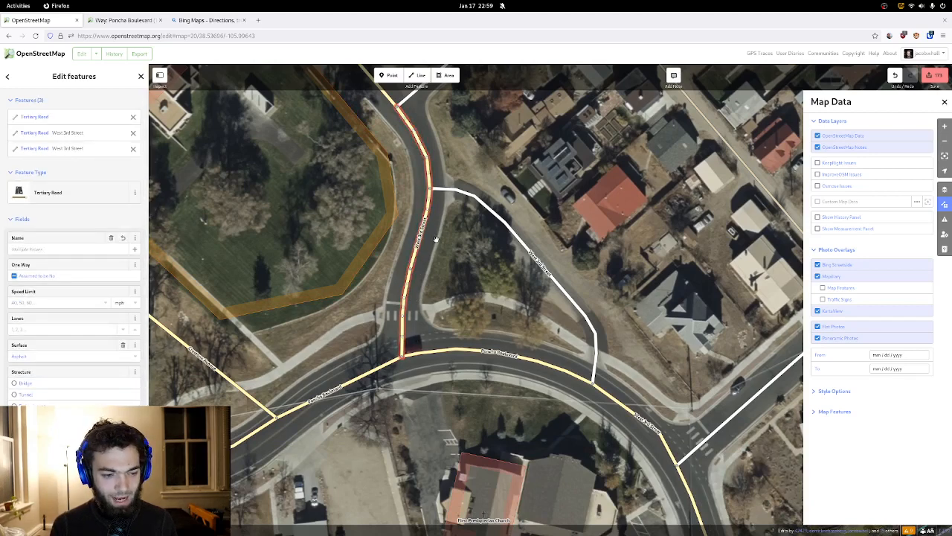
scroll(71, 370, "down", 5)
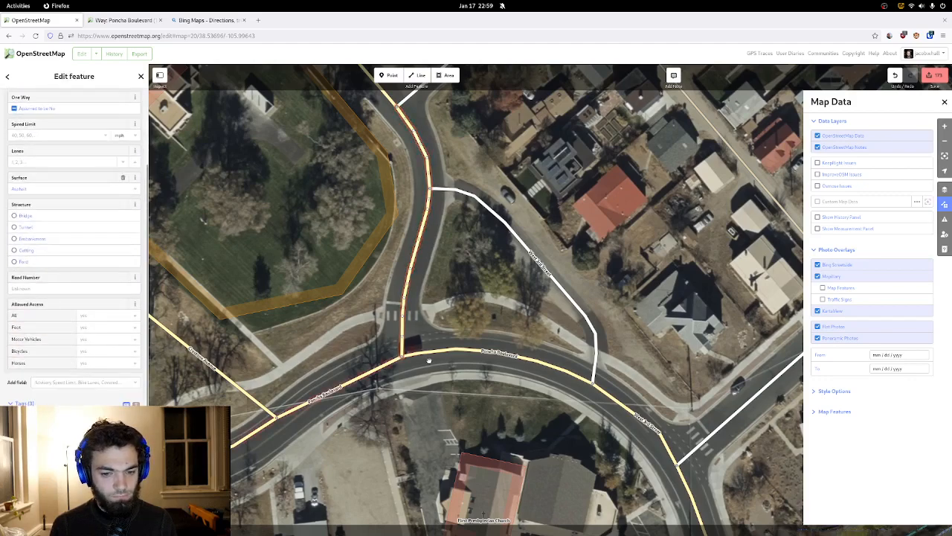
left_click(462, 257)
- Combine the merged West 3rd Street way with the West 3rd Street segment continuing to the northwest
left_click_drag(462, 257, 453, 380)
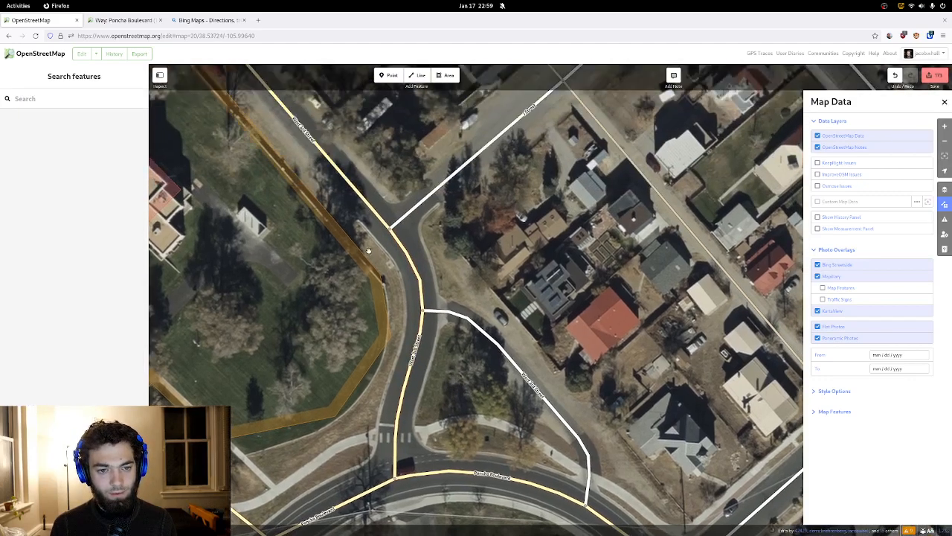
left_click_drag(371, 253, 402, 296)
left_click(435, 297)
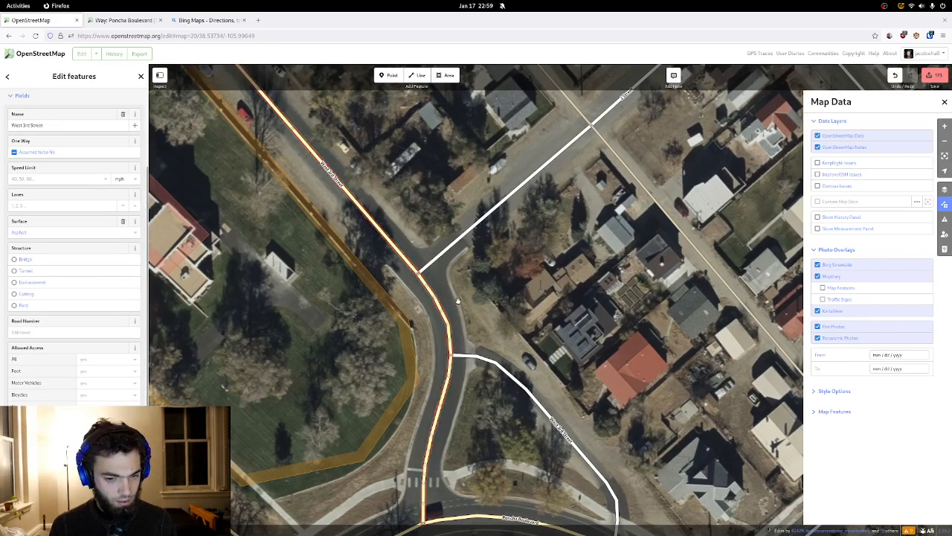
left_click(464, 269)
- Examine the realigned West 3rd Street and Poncha Boulevard junction against the aerial imagery
left_click_drag(465, 269, 432, 177)
left_click_drag(442, 302, 421, 262)
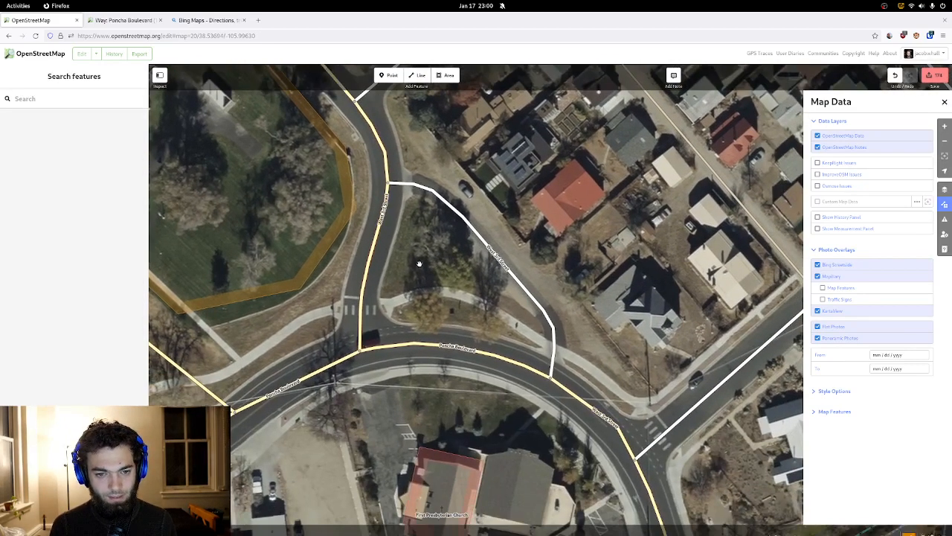
left_click_drag(417, 207, 446, 275)
left_click_drag(405, 402, 411, 321)
left_click_drag(426, 357, 416, 255)
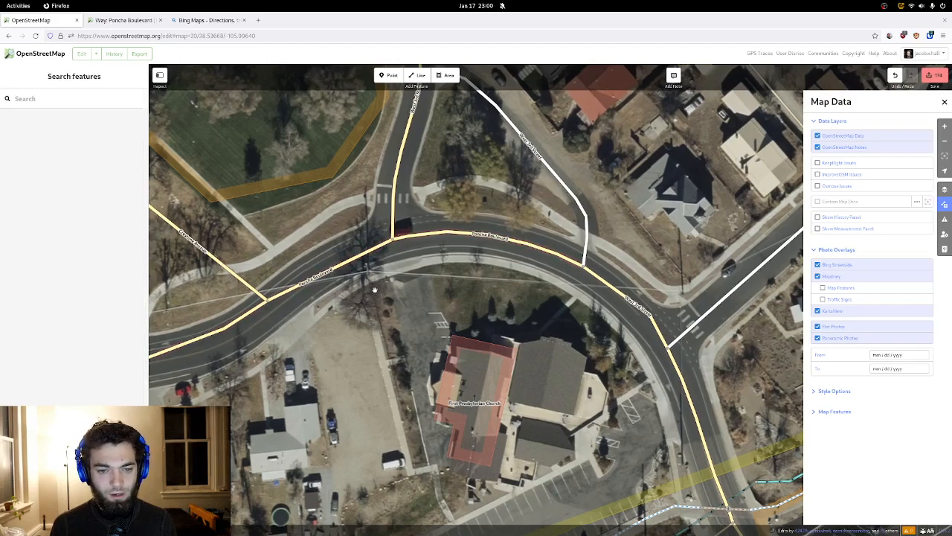
left_click_drag(445, 200, 351, 230)
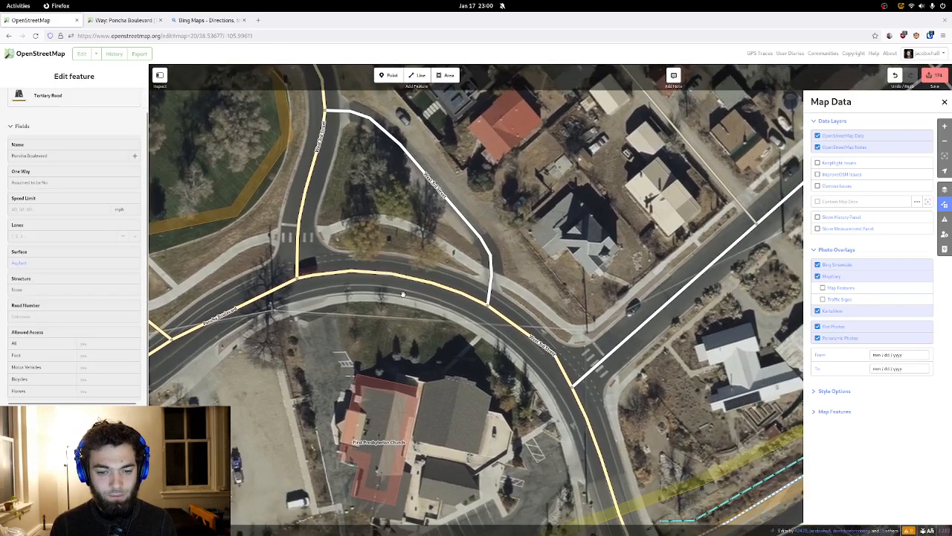
left_click_drag(403, 291, 391, 308)
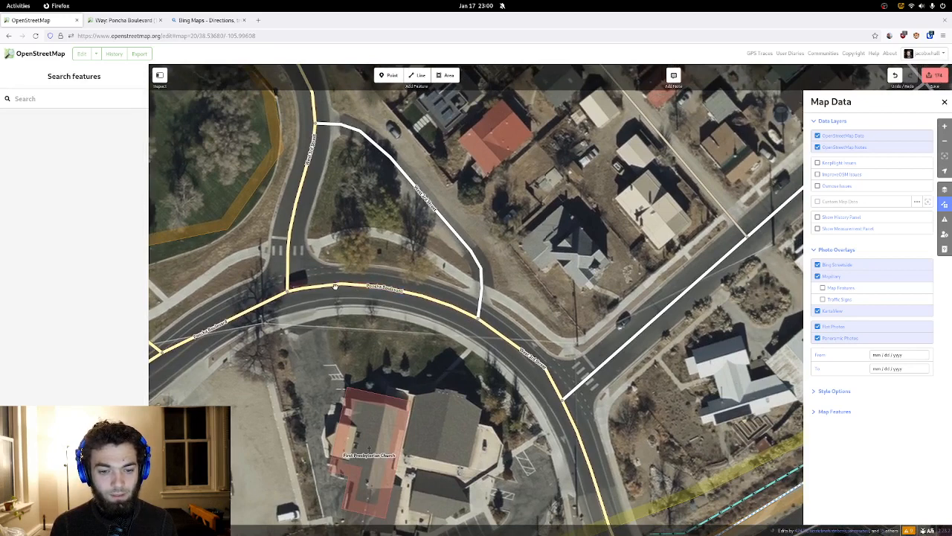
- Smooth West 3rd Street along the pavement curve between the Poncha Boulevard end and the northeastern side street
left_click(337, 286)
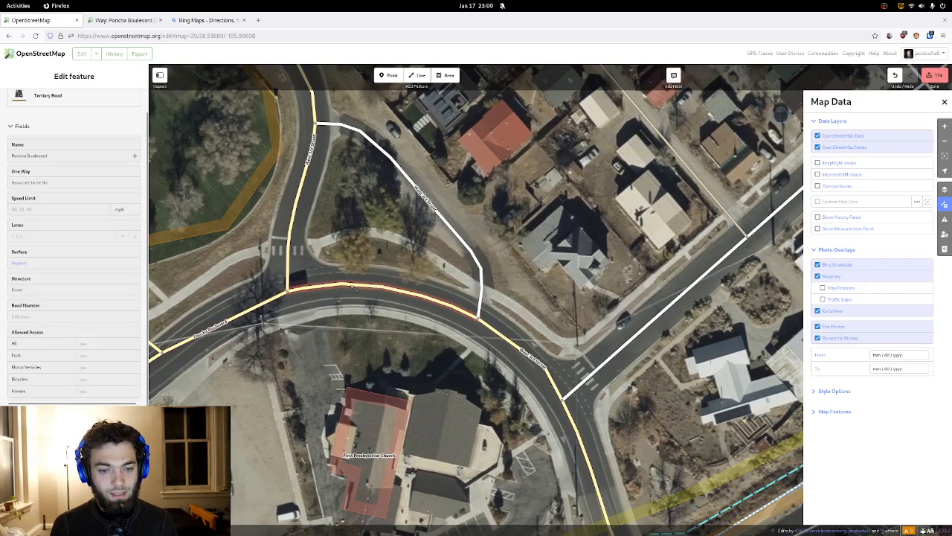
left_click(294, 224)
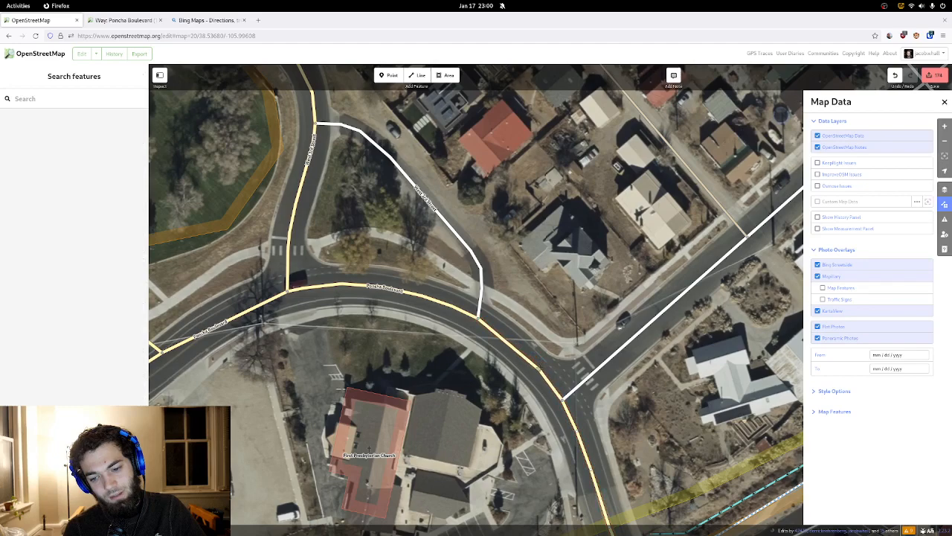
left_click(537, 368)
left_click_drag(537, 367, 513, 327)
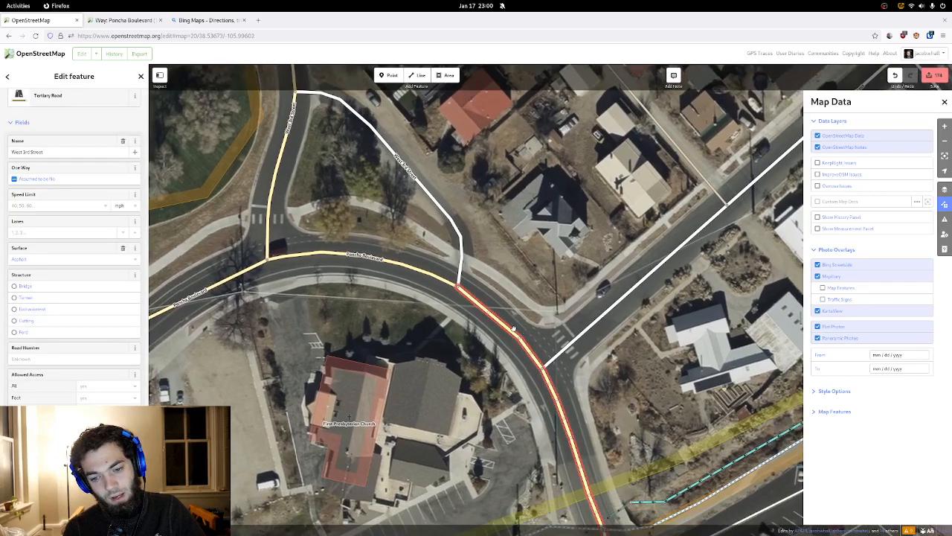
key("Escape")
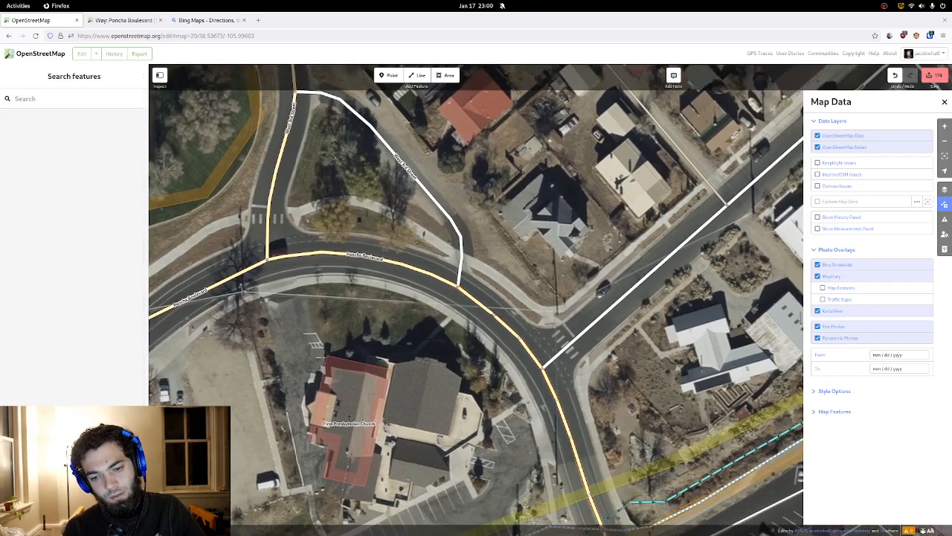
left_click(492, 311)
key("Escape")
left_click_drag(502, 293, 522, 330)
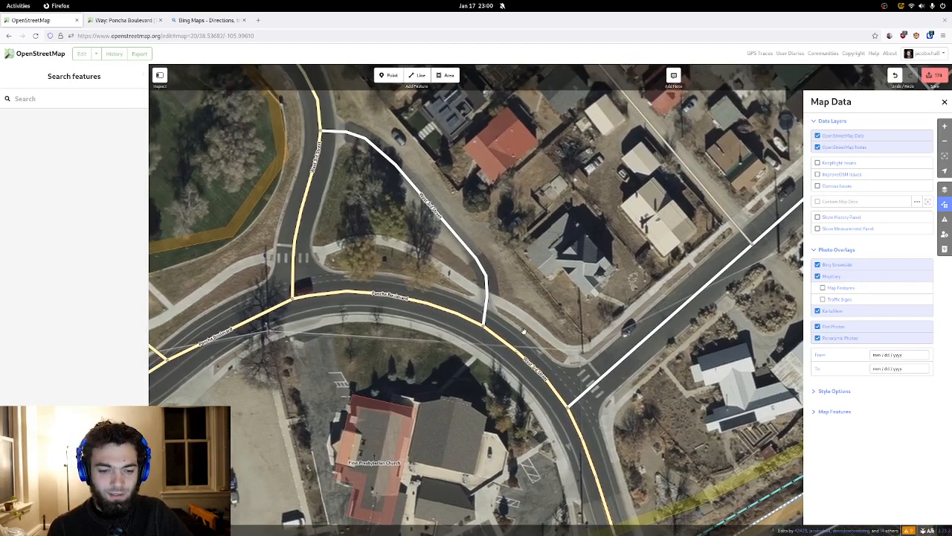
- Save a note beside the Poncha Boulevard curve saying the intersection looks redone in the last few years and asking someone to check the street naming
left_click(512, 331)
left_click(390, 296)
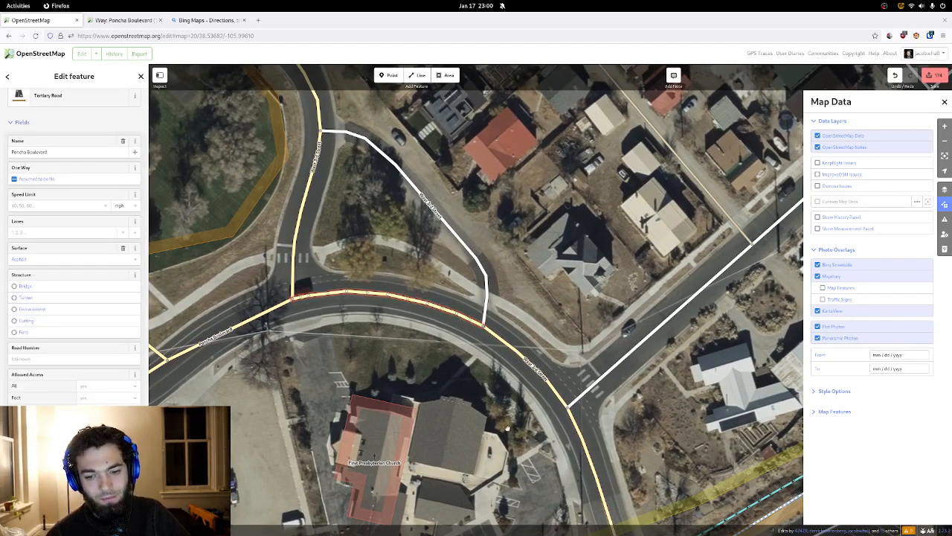
left_click_drag(389, 257, 424, 238)
left_click(425, 238)
left_click(674, 77)
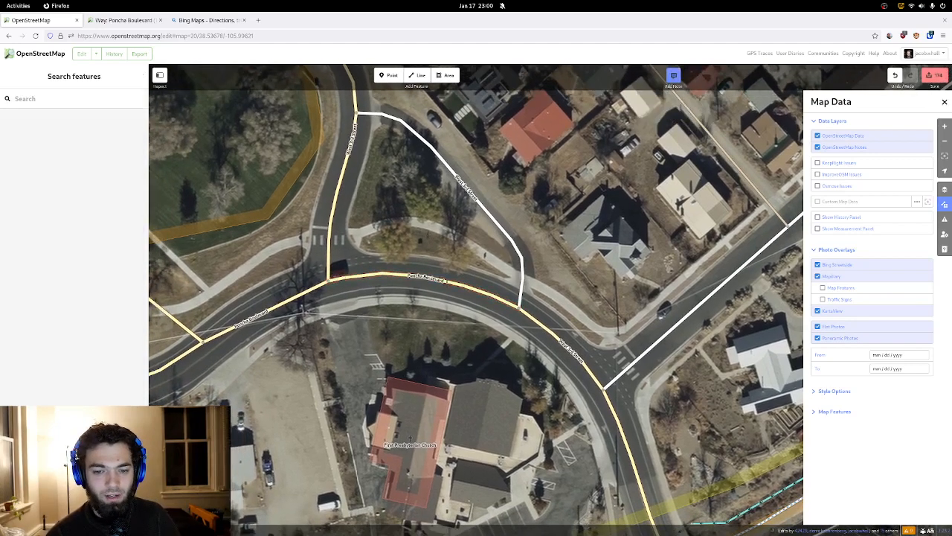
left_click(429, 268)
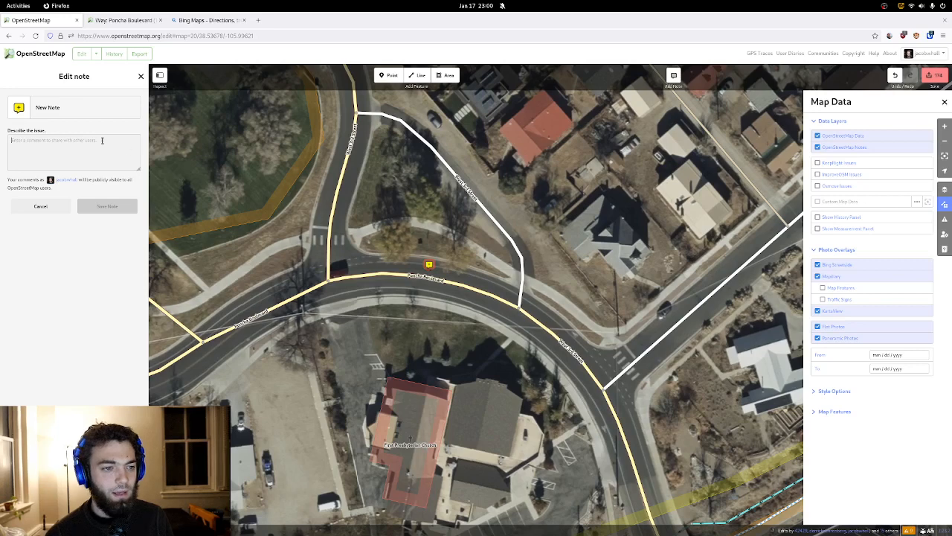
type("It looks l")
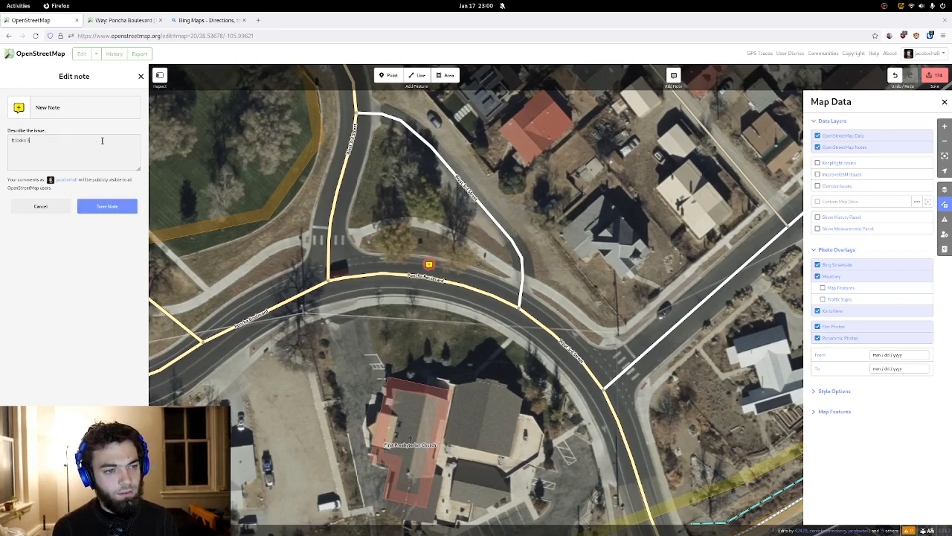
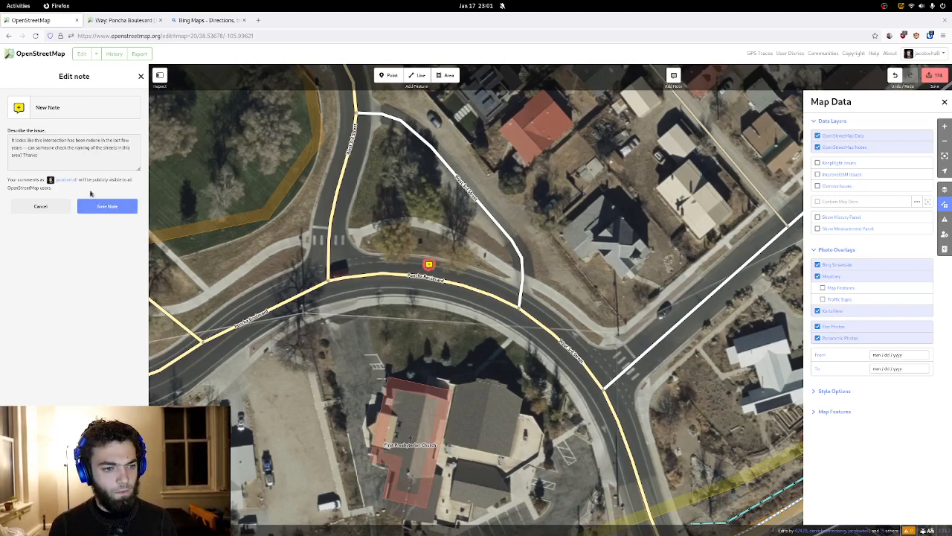
left_click(97, 208)
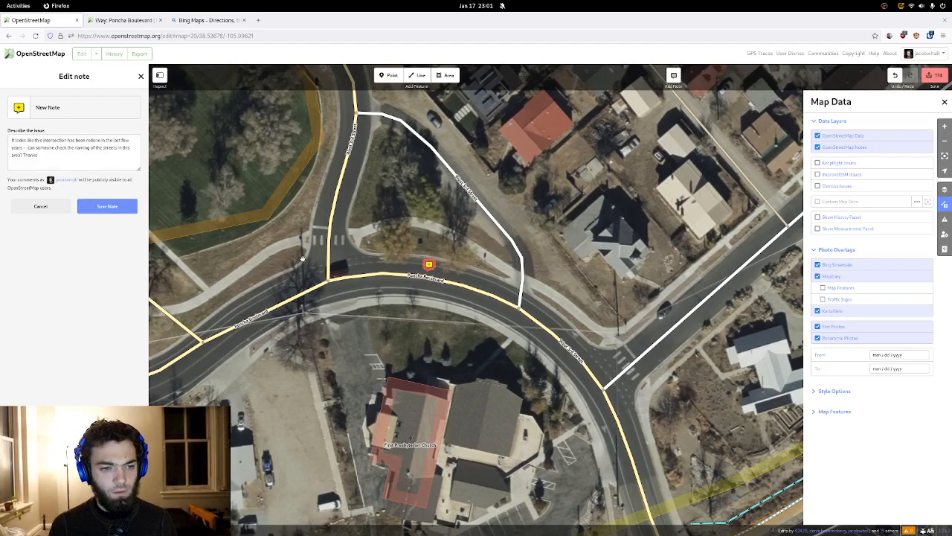
- Shape Poncha Boulevard along the pavement bend just southwest of its West 3rd Street junction
mouse_move(400, 226)
left_mouse_down()
mouse_move(433, 270)
mouse_move(326, 206)
mouse_move(338, 185)
mouse_move(407, 197)
mouse_move(453, 173)
left_mouse_up()
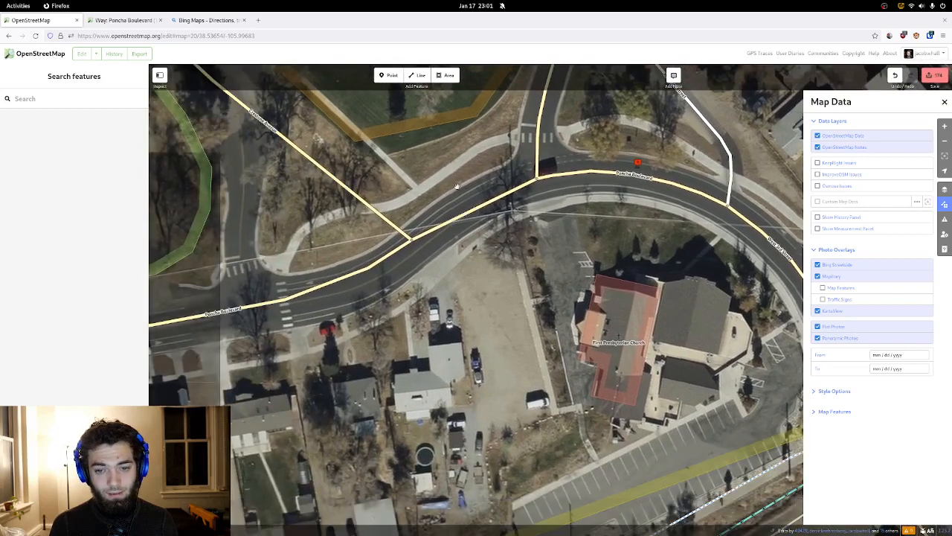
left_click(481, 202)
left_click(487, 208)
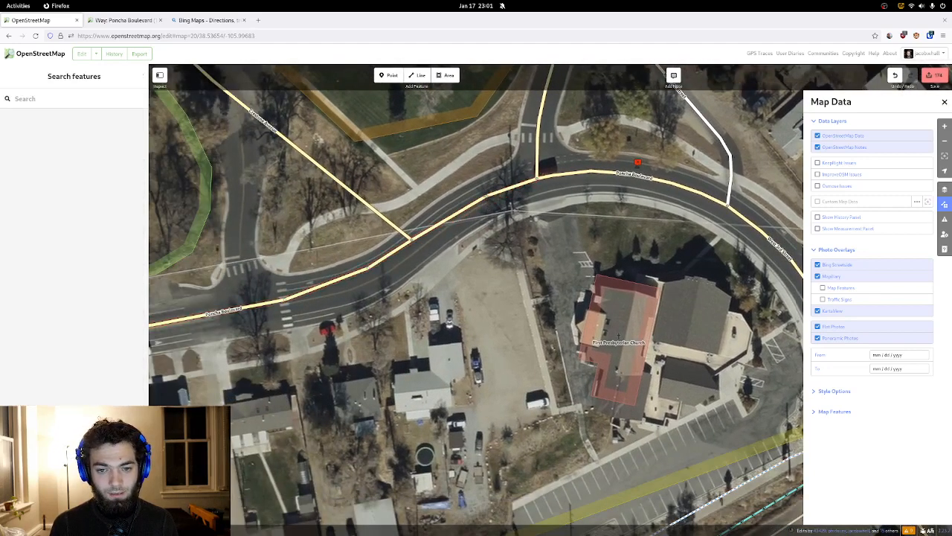
- Disconnect Crestone Avenue's end from Poncha Boulevard and reattach it farther southwest, at the actual intersection beside the crosswalks
left_click(412, 240)
left_click_drag(412, 242, 433, 236)
left_click(427, 232)
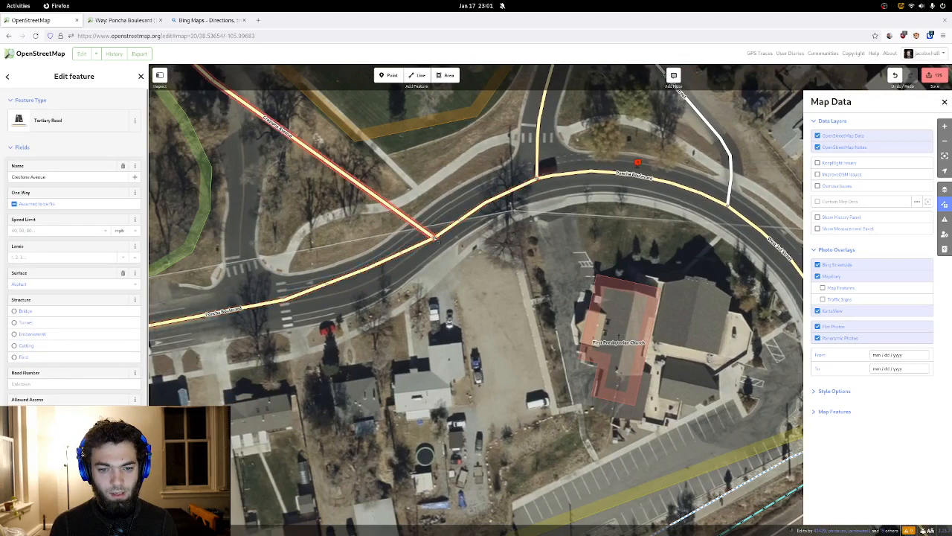
left_click(434, 236, "shift")
right_click(433, 235)
left_click(445, 256)
key("Escape")
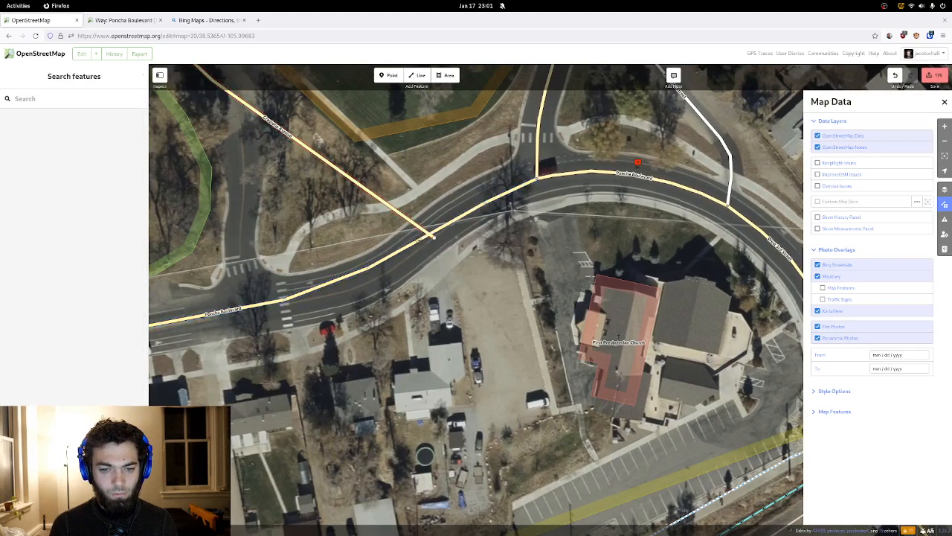
left_click_drag(424, 250, 246, 307)
- Move Poncha Boulevard's bends northeast of the Crestone Avenue junction onto the centre of the pavement
mouse_move(434, 257)
left_mouse_down()
mouse_move(421, 249)
mouse_move(436, 240)
left_mouse_up()
scroll(437, 239, "up", 5)
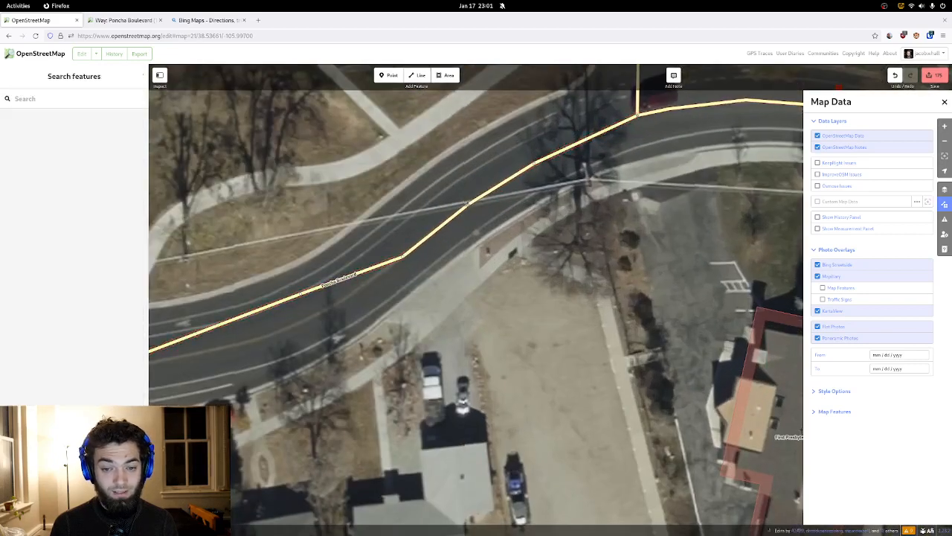
left_click_drag(459, 232, 548, 142)
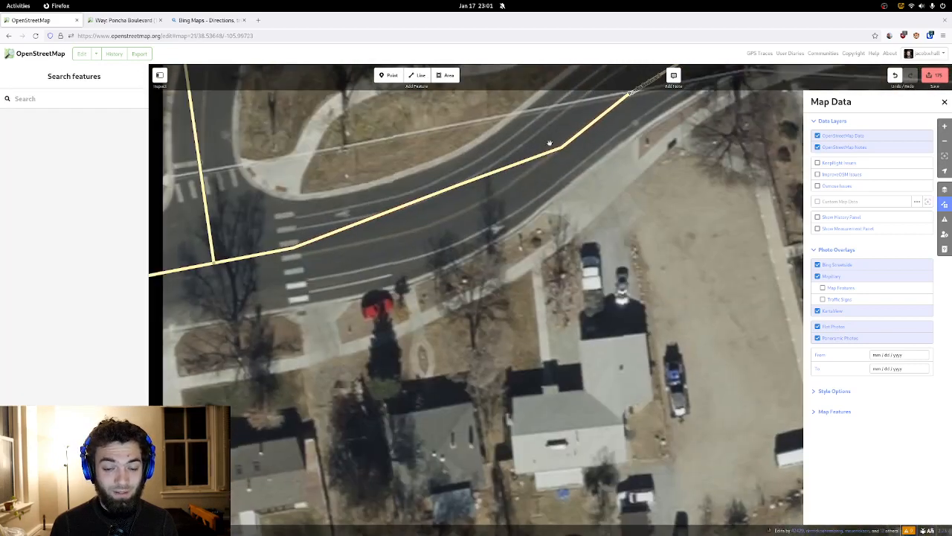
left_click(452, 190)
left_click_drag(429, 200, 480, 222)
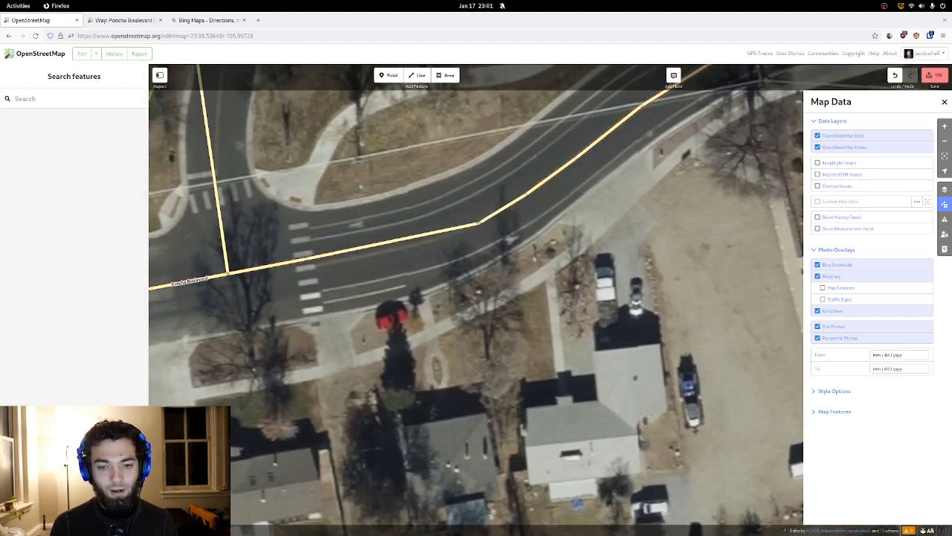
- Add a bend to Poncha Boulevard just east of the crosswalk and shift the Crestone Avenue junction onto the road's centreline
left_click(449, 229)
scroll(449, 231, "up", 2)
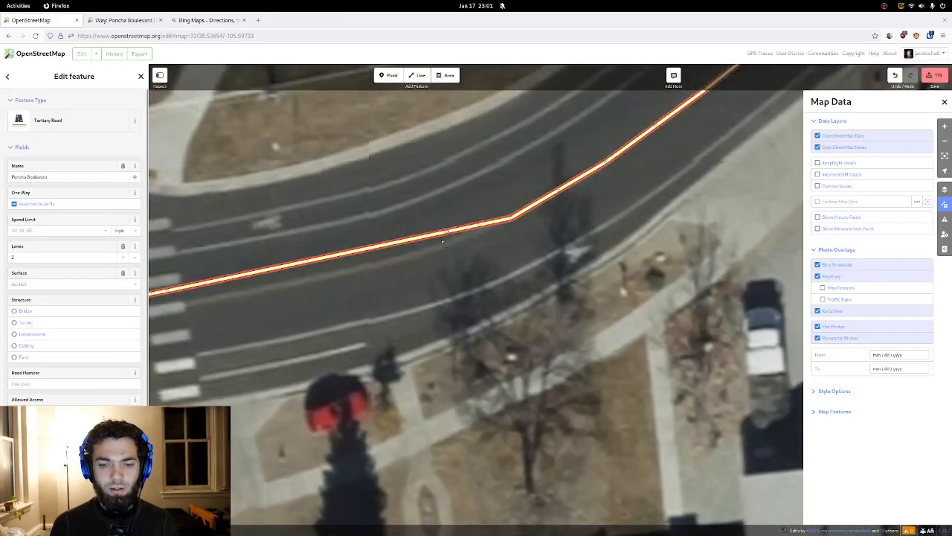
left_click_drag(445, 233, 385, 264)
scroll(385, 265, "down", 2)
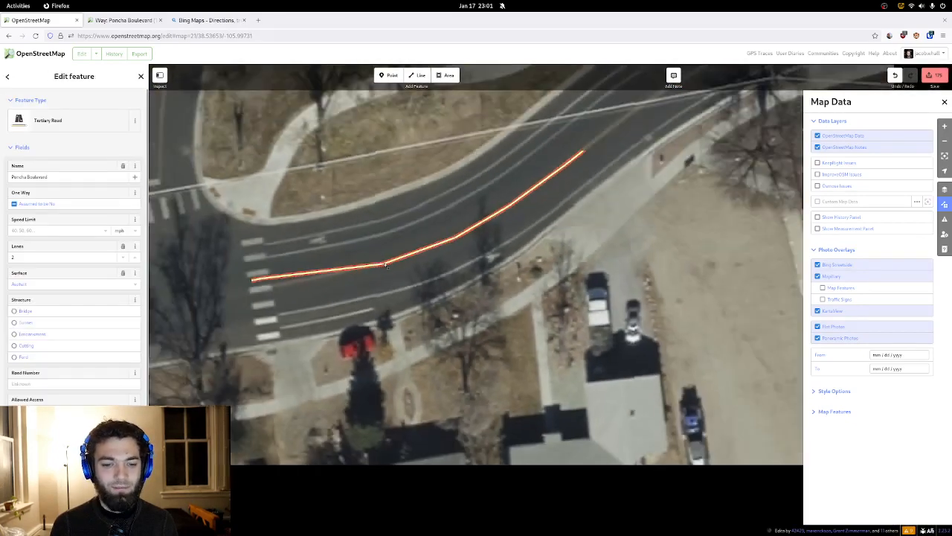
scroll(386, 266, "down", 2)
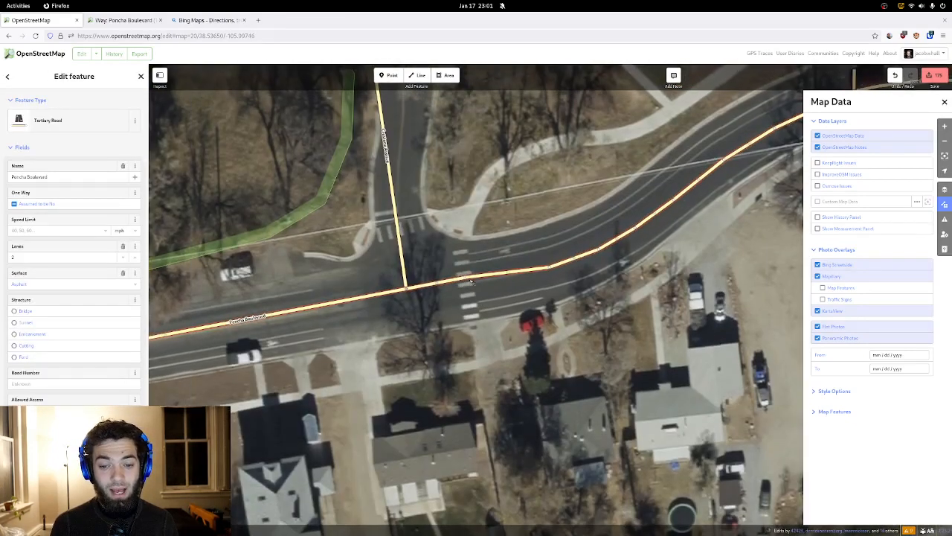
left_click_drag(472, 275, 410, 289)
key("Escape")
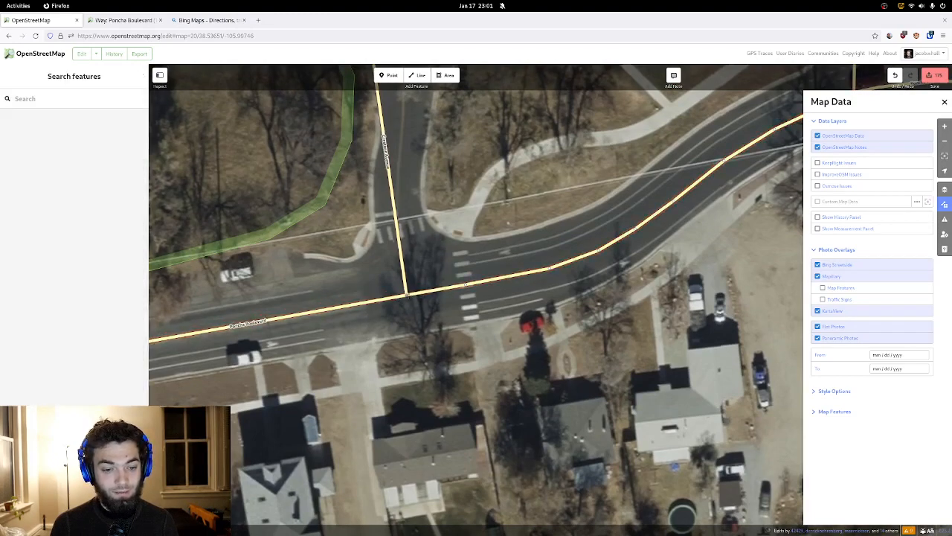
- Add a bend to Crestone Avenue at the crosswalk just north of Poncha Boulevard, aligned with the pavement
left_click(415, 292)
left_click_drag(400, 224, 410, 300)
left_click(410, 308)
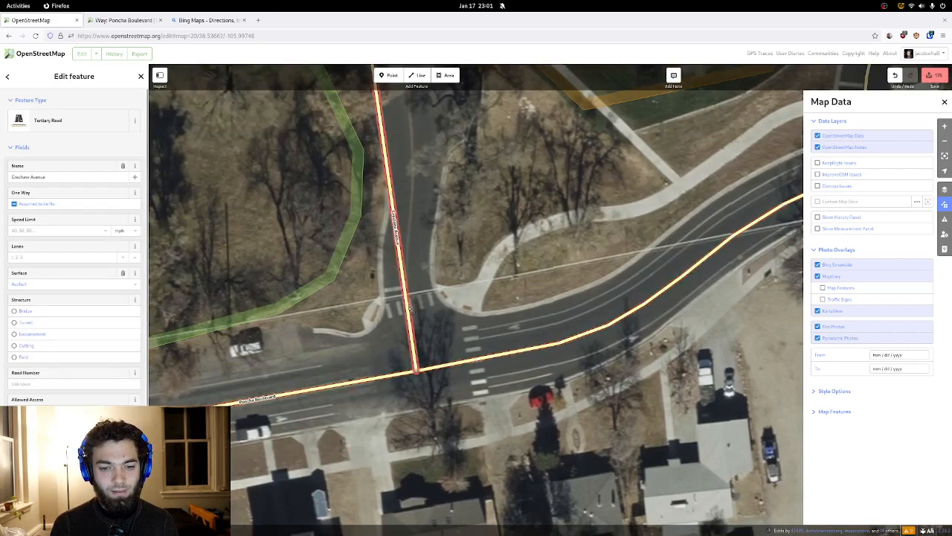
key("Escape")
left_click(412, 293)
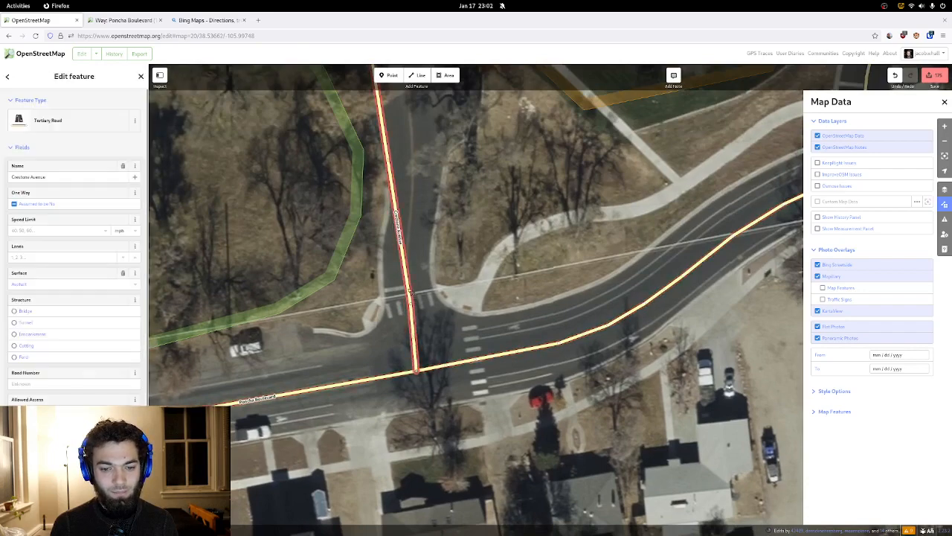
key("Escape")
- Add more bends to Crestone Avenue north of the crosswalk to follow the centre of the pavement
left_click(407, 244)
scroll(406, 244, "up", 5)
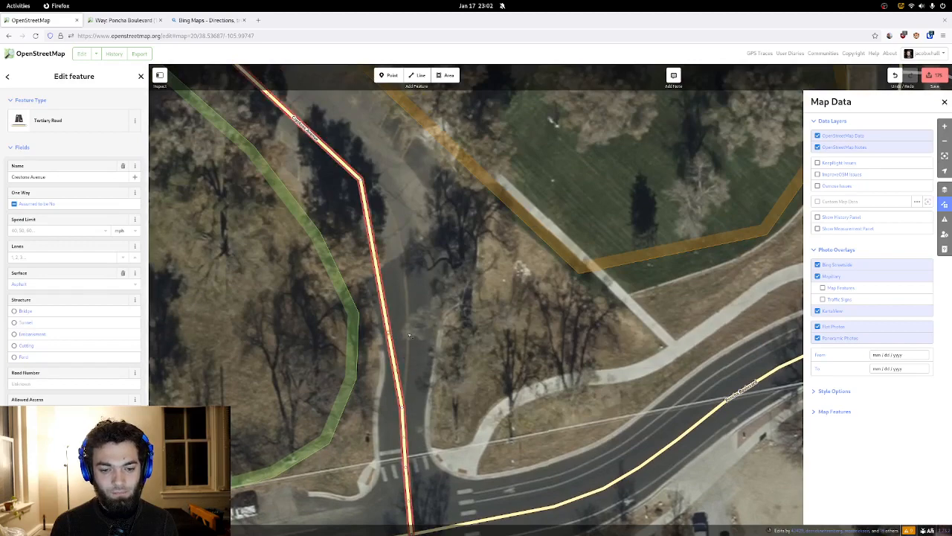
key("Escape")
left_click(402, 328)
key("Escape")
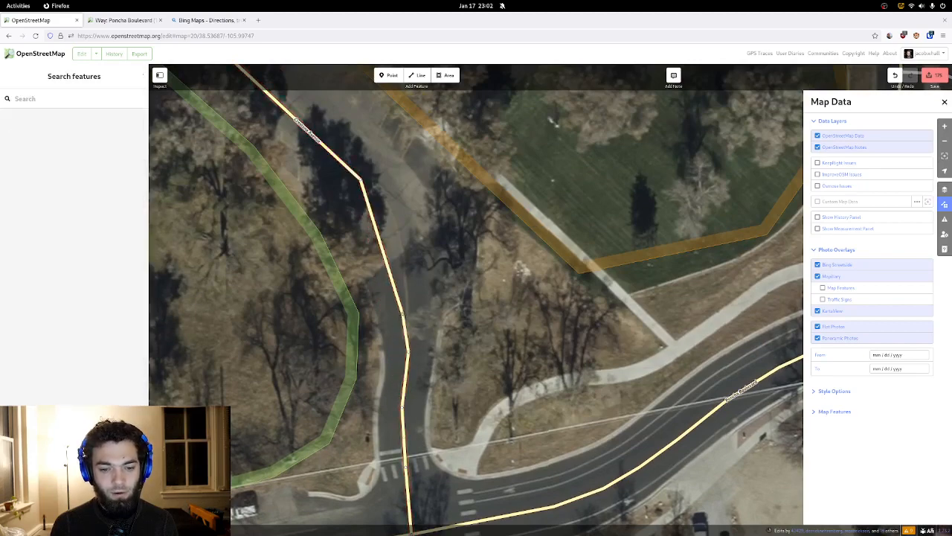
- Smooth Crestone Avenue's curve where it turns northwest beside the park, following the road in the imagery
left_click(401, 312)
key("Up")
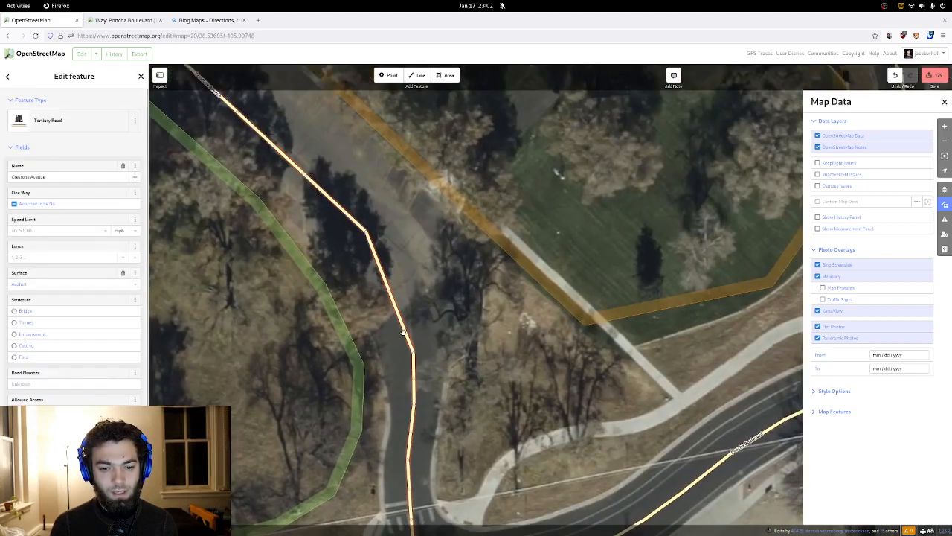
key("Escape")
left_click(398, 287)
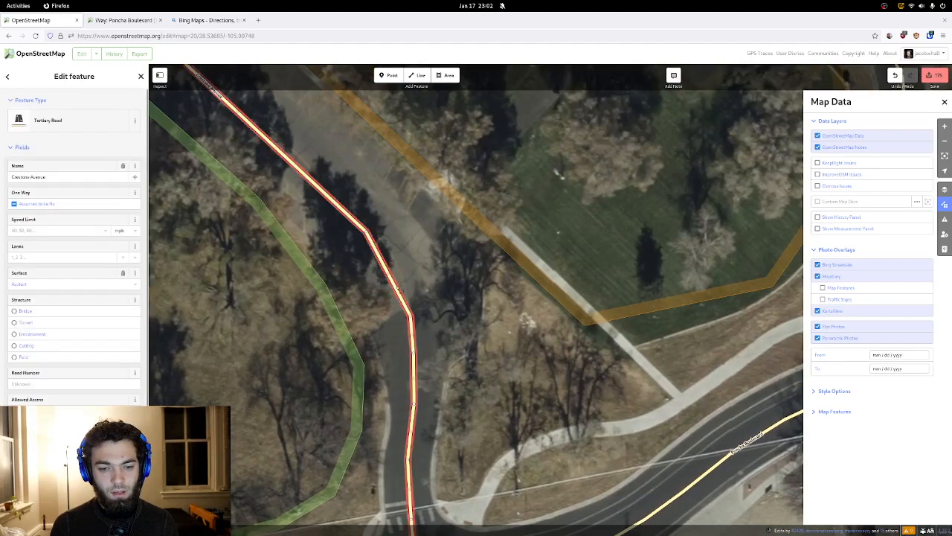
left_click_drag(398, 291, 401, 274)
key("Escape")
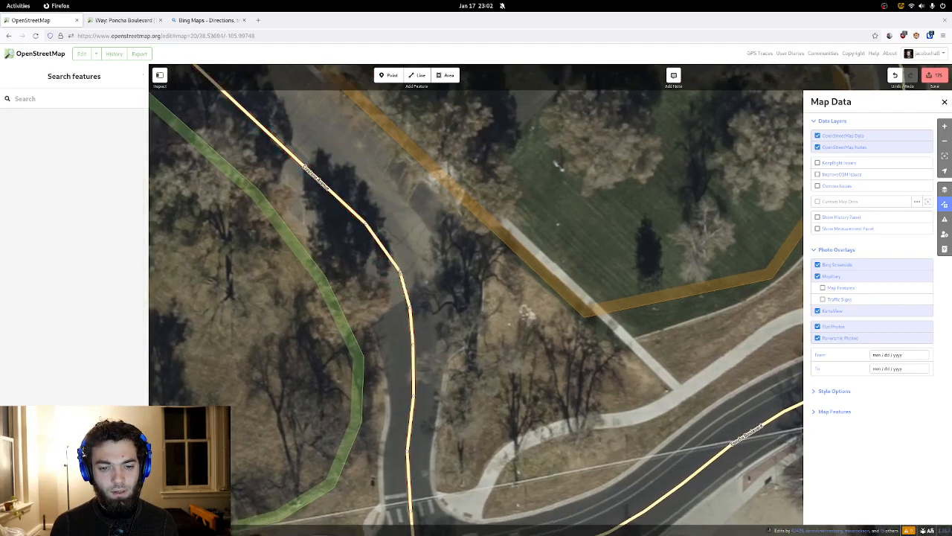
left_click(402, 274)
left_click(413, 229)
- Examine the realigned Crestone Avenue and Poncha Boulevard intersection and the adjoining Thonhoff Park boundary against the aerial imagery
left_click_drag(402, 216, 467, 311)
left_click_drag(406, 242, 421, 300)
left_click_drag(462, 335, 387, 206)
left_click_drag(502, 323, 466, 198)
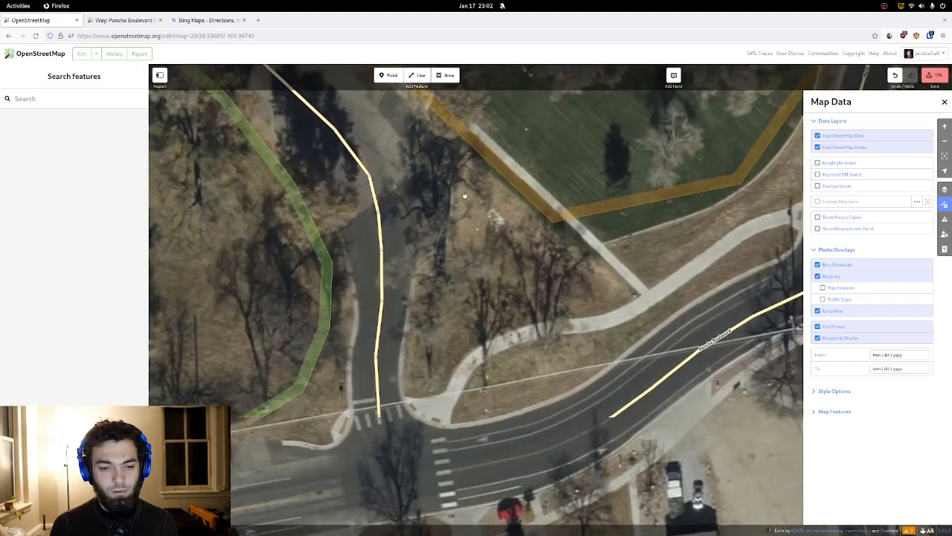
left_click_drag(446, 233, 421, 111)
left_click_drag(436, 166, 528, 119)
left_click_drag(372, 226, 408, 253)
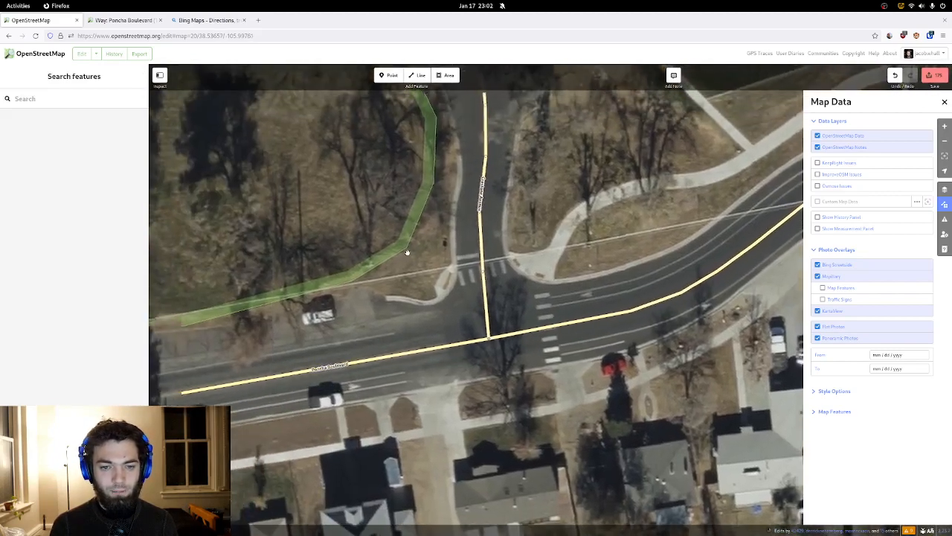
left_click_drag(430, 201, 463, 329)
left_click_drag(390, 268, 476, 196)
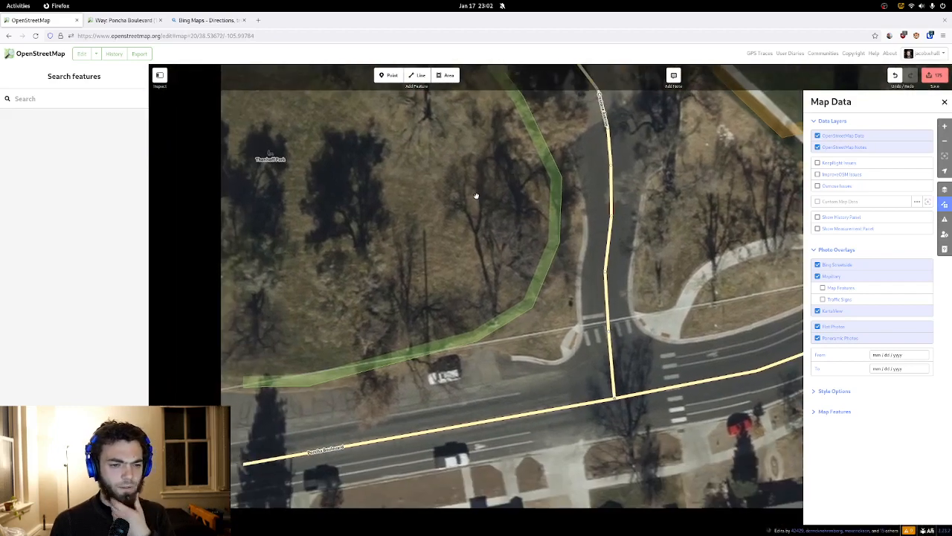
left_click_drag(417, 198, 528, 199)
left_click_drag(376, 212, 526, 182)
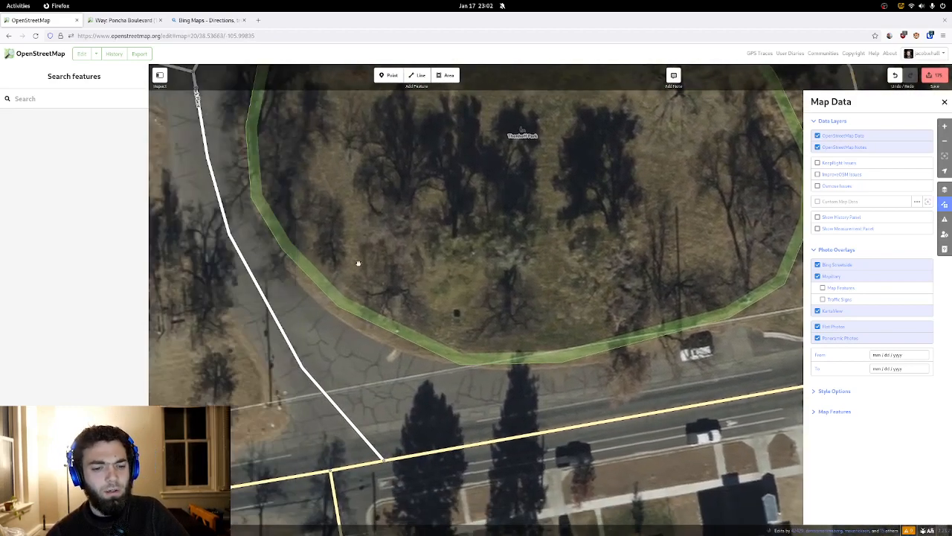
- Reshape Thonhoff Park's southwestern corner with adjusted and added boundary points that follow the pavement edge
left_click(340, 307)
left_click_drag(340, 306, 334, 312)
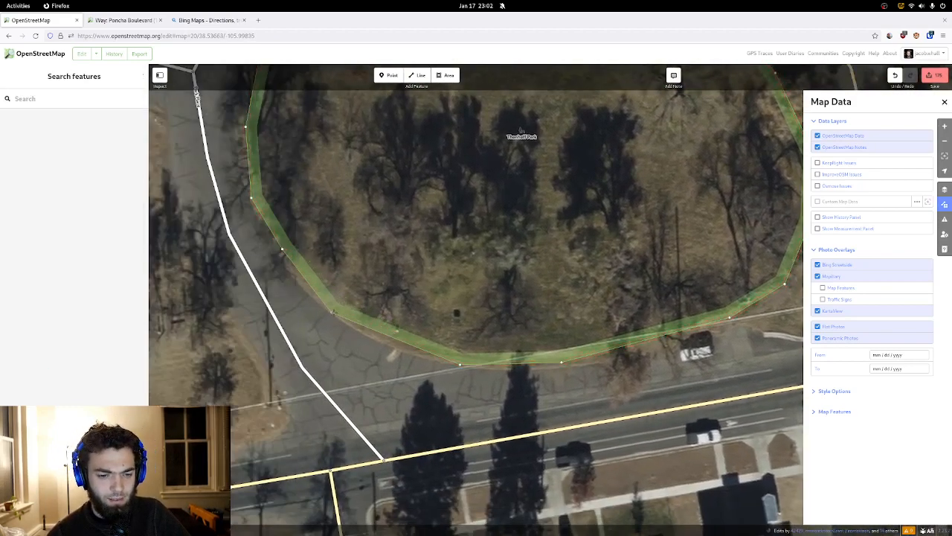
left_click_drag(283, 250, 281, 263)
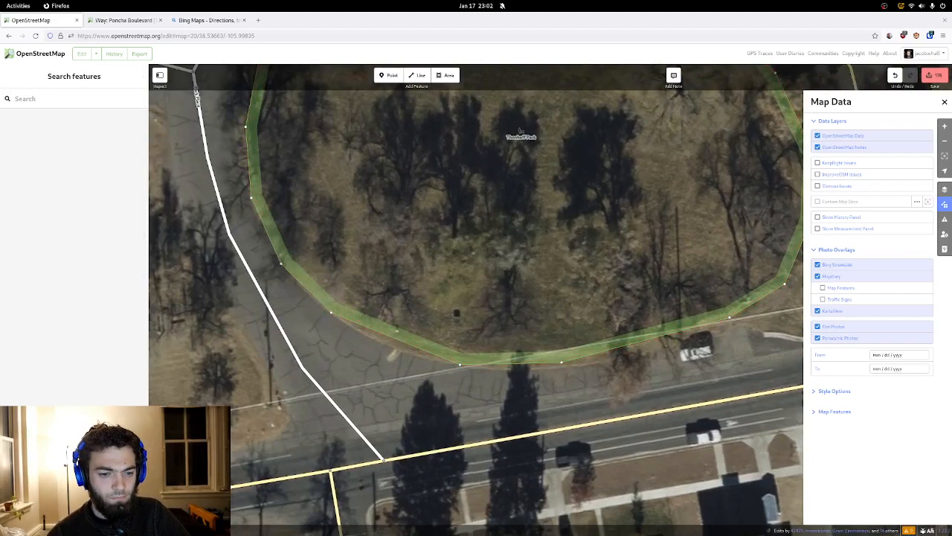
double_click(315, 298)
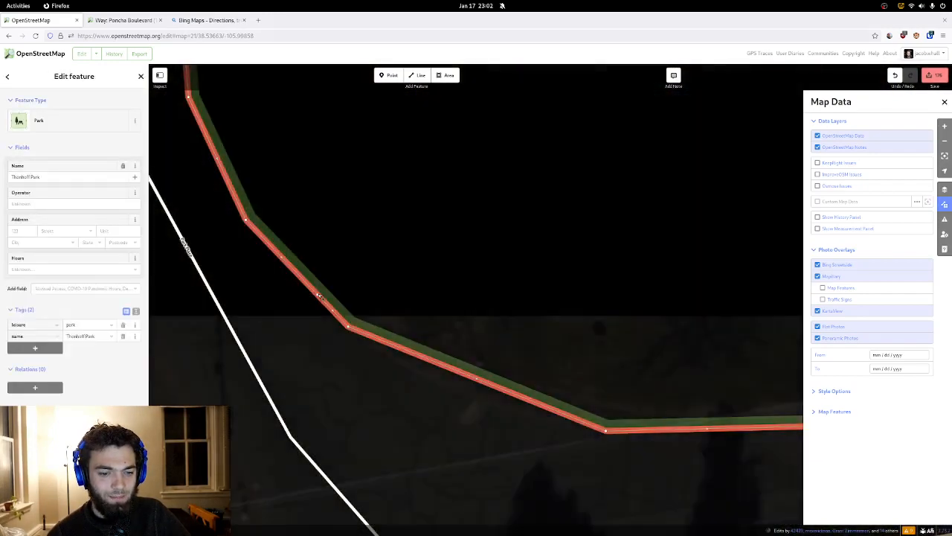
left_click_drag(320, 295, 309, 291)
left_click(494, 223)
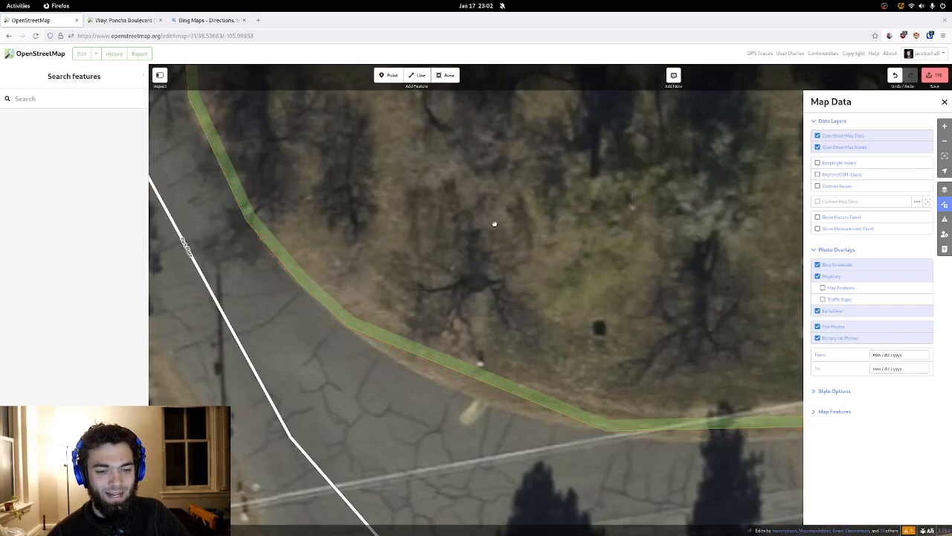
- Push Thonhoff Park's southern boundary outward to the pavement edge just east of its southwestern corner
scroll(496, 222, "down", 3)
left_click_drag(511, 261, 395, 276)
left_click(365, 332)
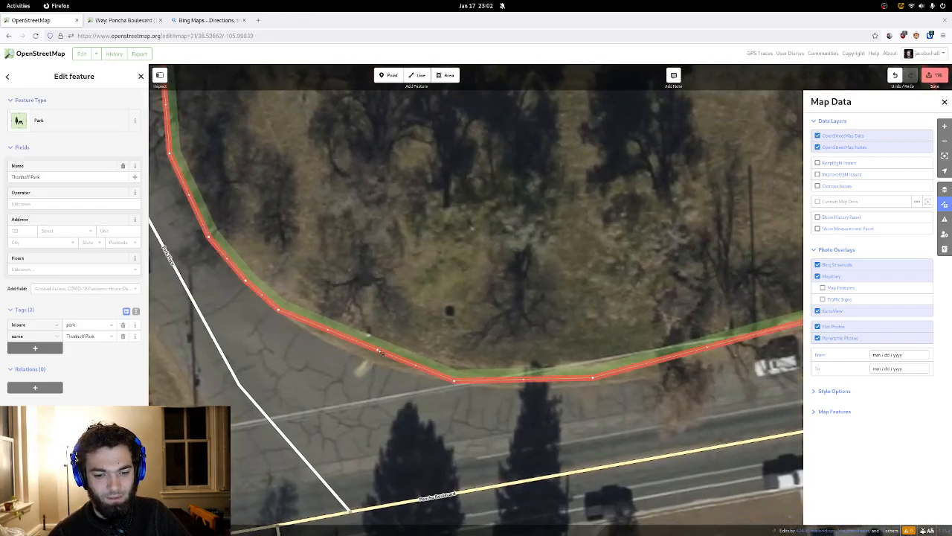
left_click_drag(366, 343, 369, 361)
- Pull Thonhoff Park's southeastern and eastern boundary points outward to follow the edge of Crestone Avenue
left_click_drag(718, 251, 407, 254)
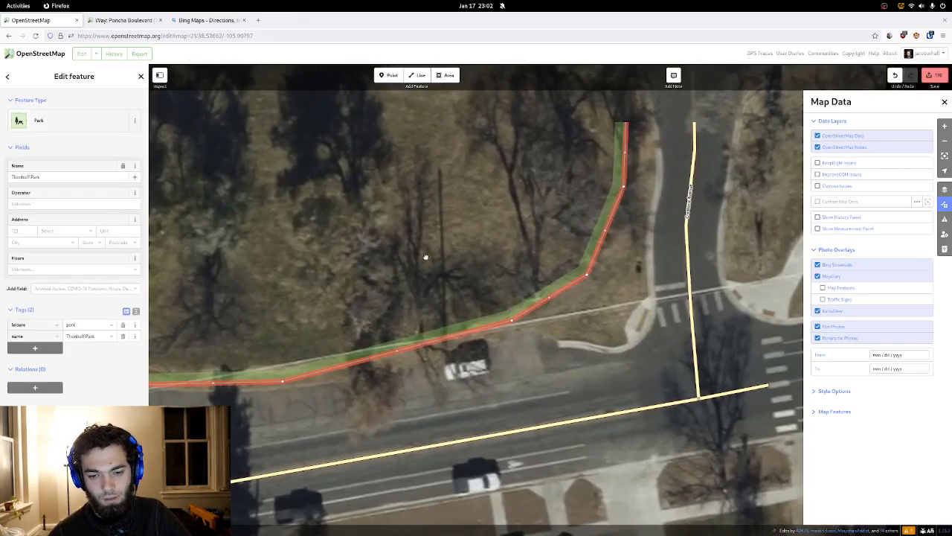
left_click_drag(491, 256, 312, 379)
left_click_drag(441, 308, 471, 291)
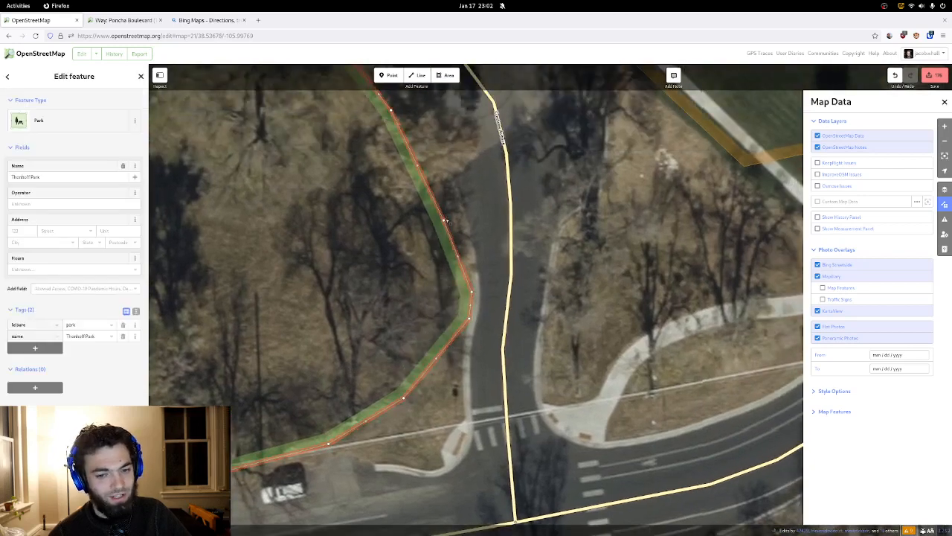
left_click_drag(444, 221, 462, 232)
scroll(446, 262, "up", 3)
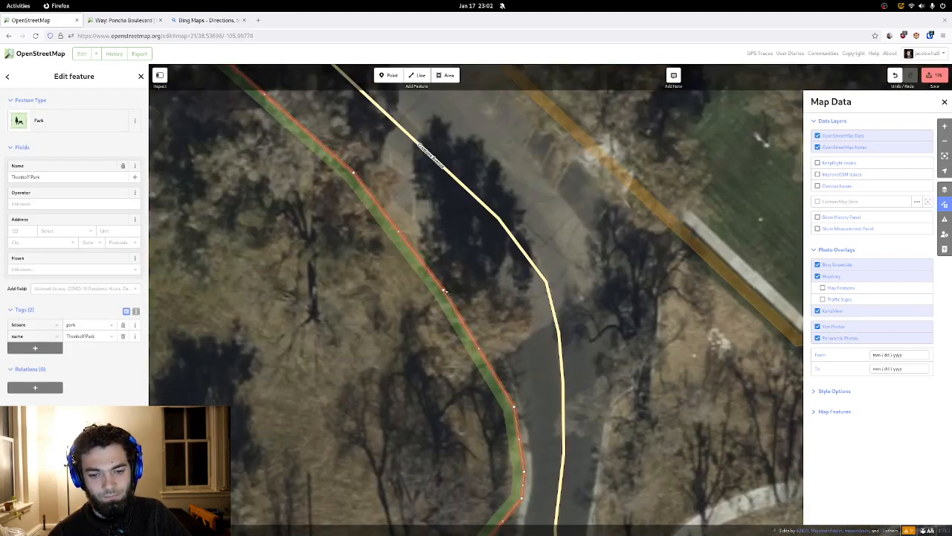
left_click_drag(444, 287, 445, 288)
left_click_drag(445, 288, 454, 290)
- Move Thonhoff Park's northern corner south, away from Park Place, and adjust the adjoining boundary beside Crestone Avenue
left_click_drag(480, 260, 604, 405)
left_click_drag(451, 312, 606, 380)
left_click(452, 223)
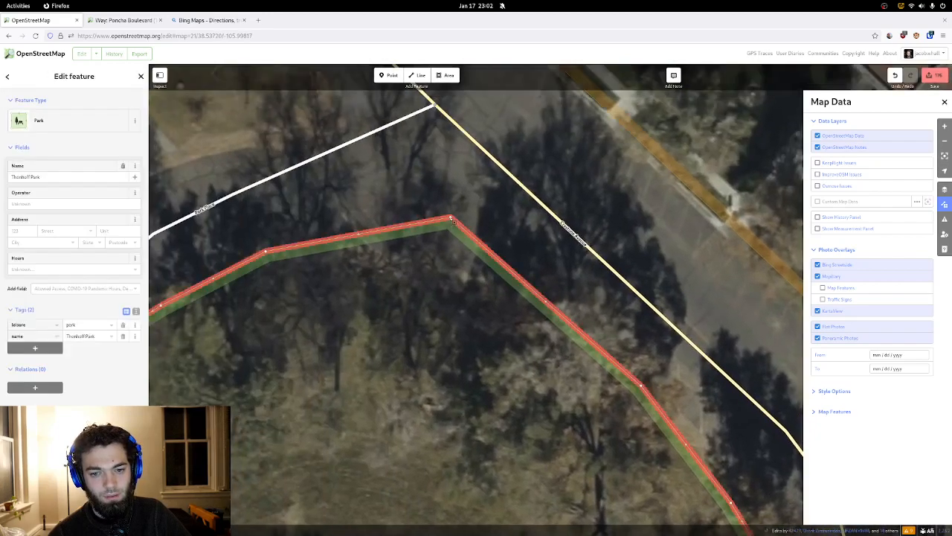
left_click_drag(450, 218, 450, 270)
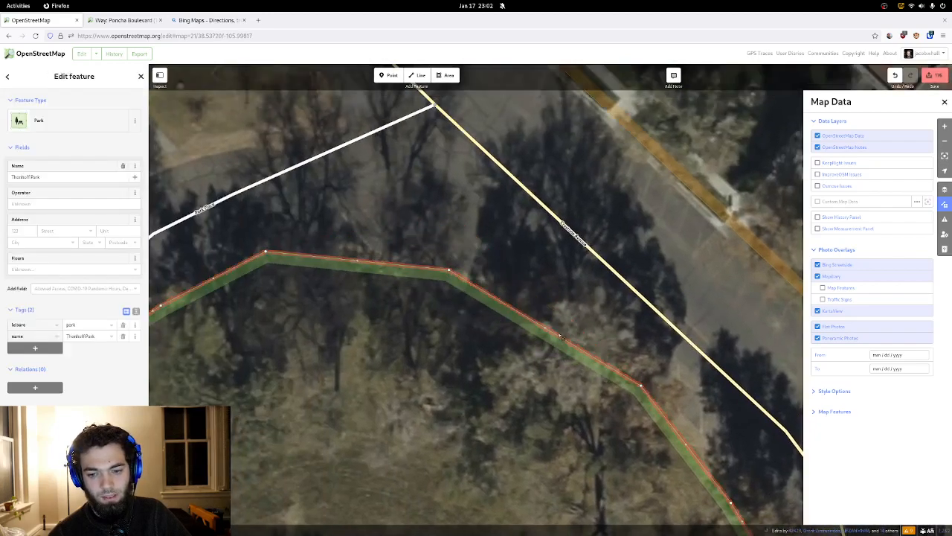
left_click_drag(561, 337, 557, 311)
- Shift a boundary point on Thonhoff Park's western side slightly north along the Park Place pavement edge
left_click_drag(641, 376, 861, 420)
left_click_drag(485, 319, 552, 211)
left_click_drag(416, 357, 453, 167)
left_click_drag(436, 270, 417, 164)
left_click_drag(388, 203, 409, 186)
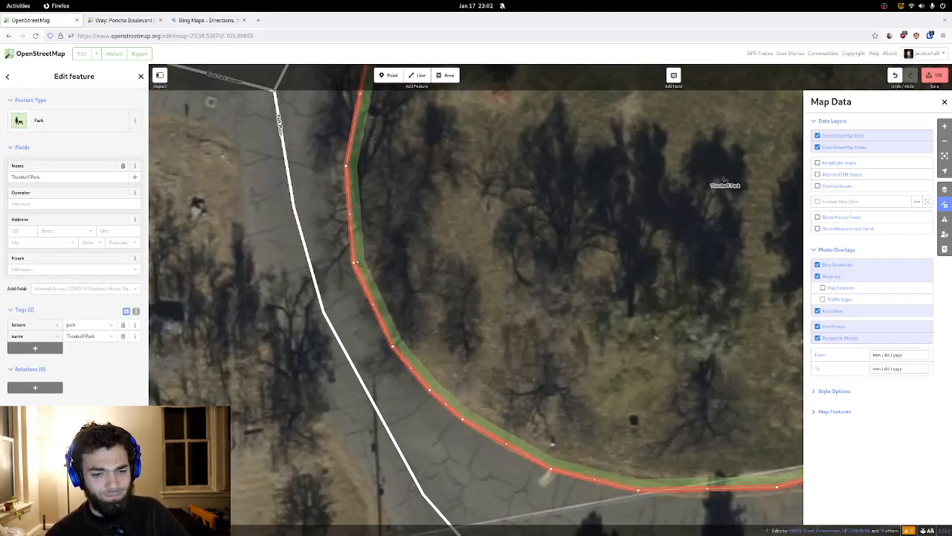
left_click_drag(354, 262, 353, 255)
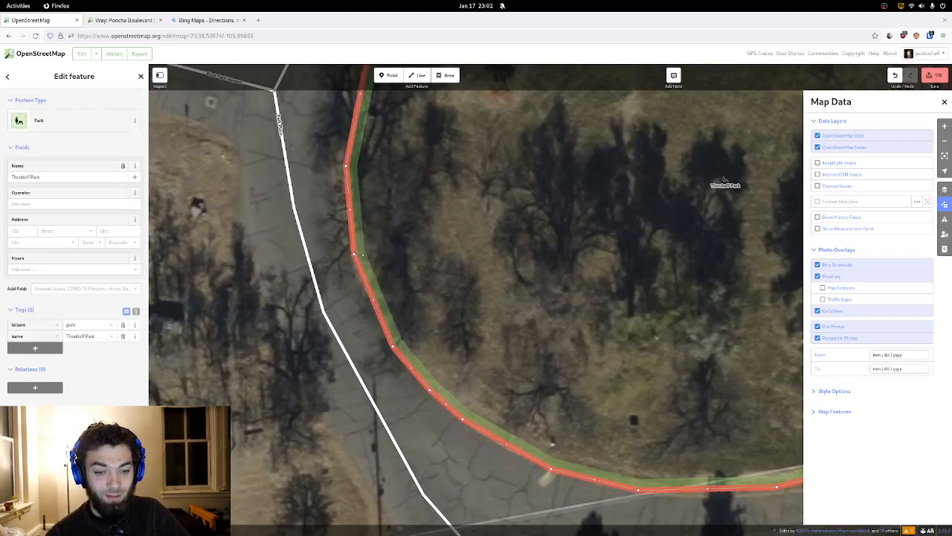
- Extend Thonhoff Park's southeastern corner out to the sidewalk beside the Crestone Avenue crosswalk
left_click(414, 228)
scroll(414, 227, "down", 5)
left_click_drag(422, 188, 393, 134)
left_click_drag(466, 191, 379, 139)
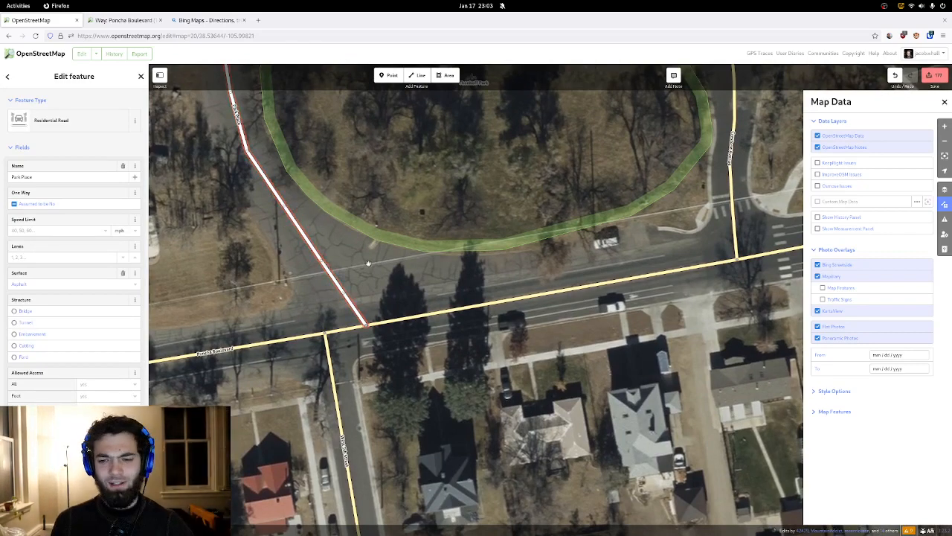
left_click_drag(446, 200, 393, 279)
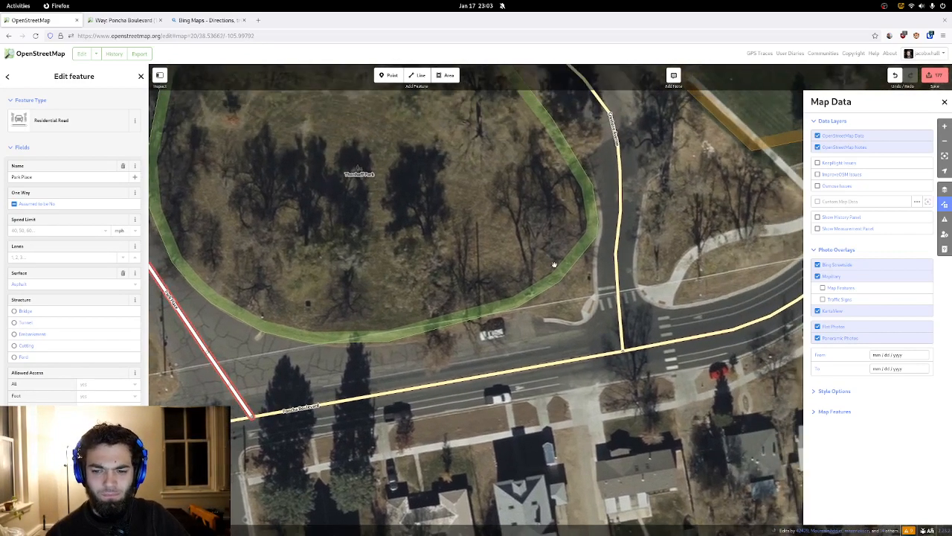
left_click(554, 264)
key("Escape")
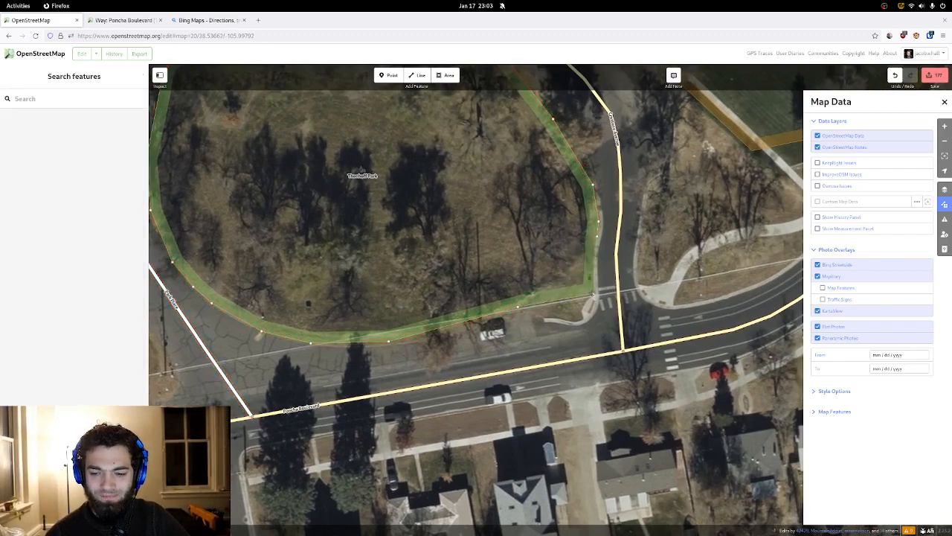
left_click(594, 291)
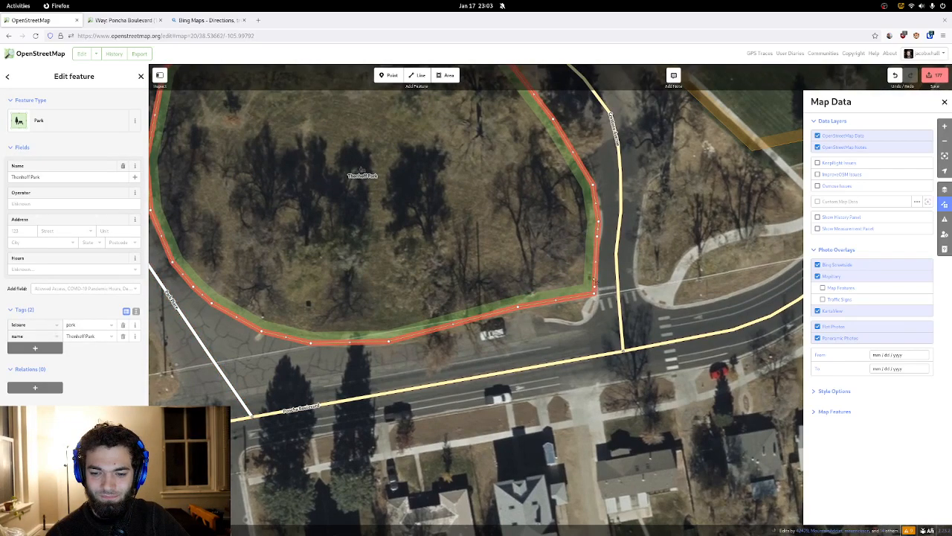
key("Escape")
left_click(594, 294)
- Try adding a boundary point to Thonhoff Park's southern edge just west of the southeastern corner
left_click_drag(595, 327, 522, 227)
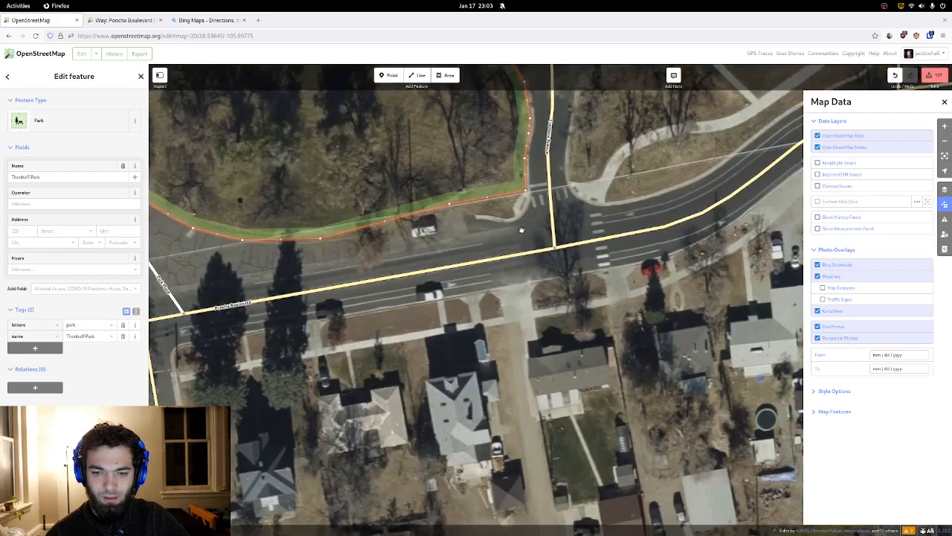
scroll(522, 227, "up", 3)
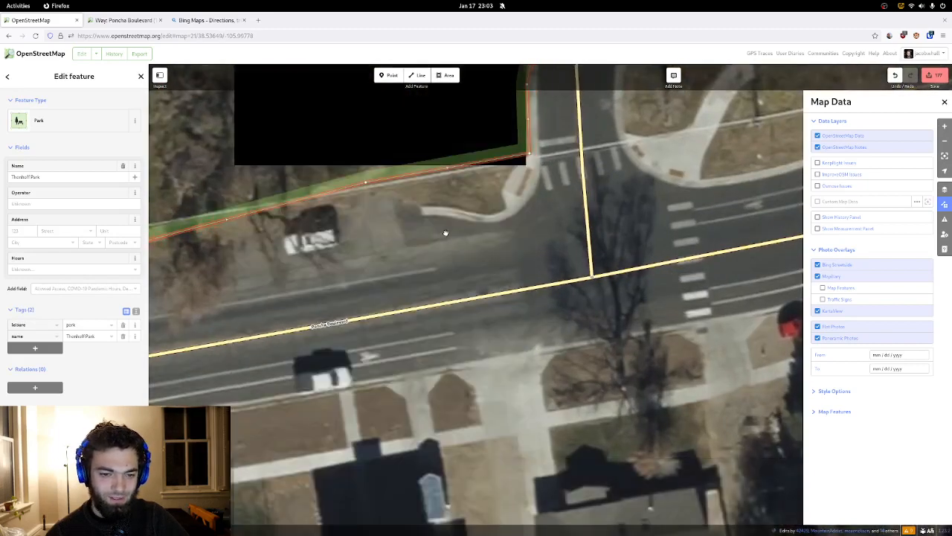
left_click_drag(444, 230, 458, 270)
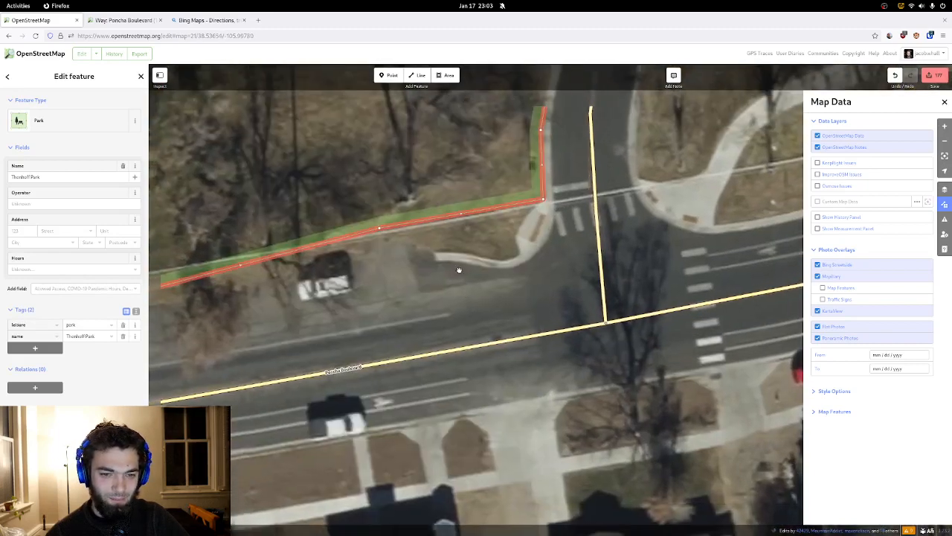
scroll(436, 221, "up", 3)
left_click_drag(487, 212, 455, 227)
left_click(454, 227)
scroll(521, 312, "down", 3)
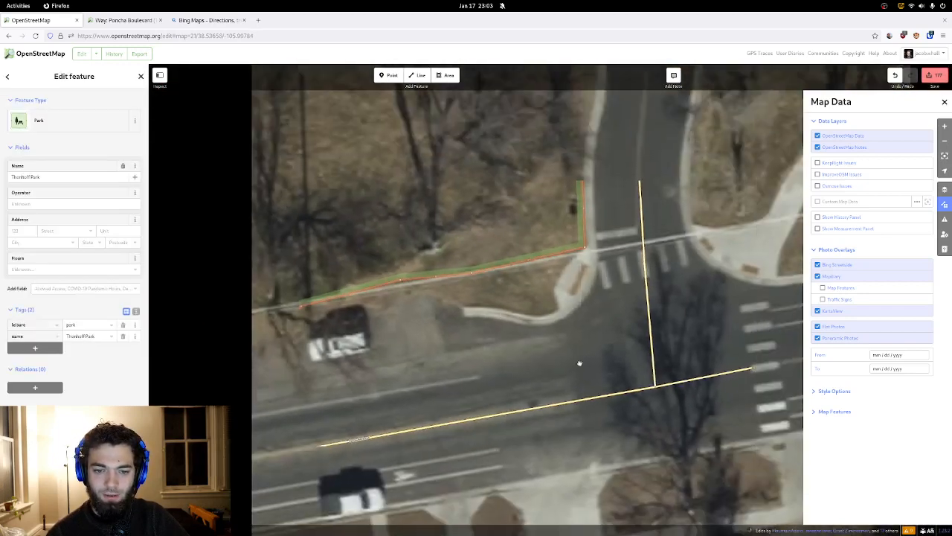
left_click_drag(548, 330, 570, 298)
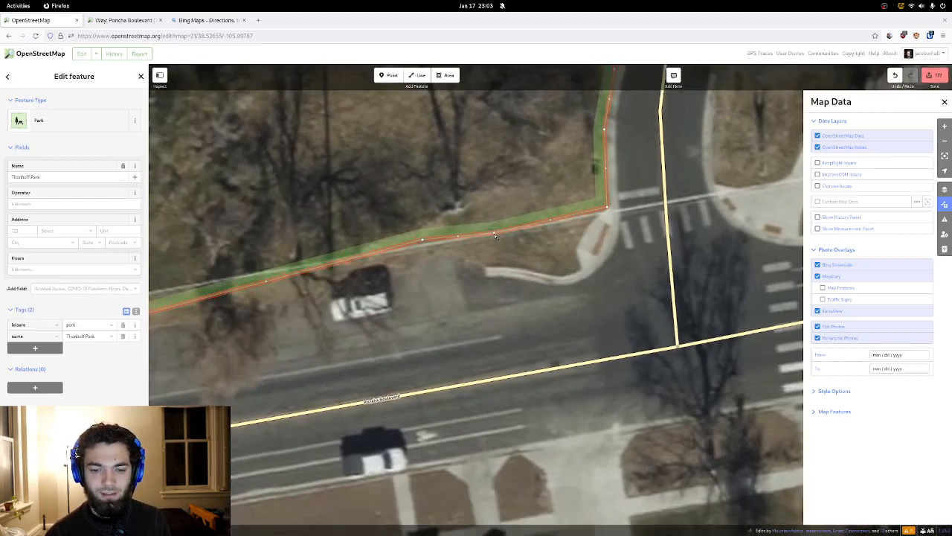
left_click(494, 235)
key("Delete")
- Shift Thonhoff Park's southern boundary points southwest to follow the pavement edge along Poncha Boulevard
left_click_drag(348, 176, 476, 237)
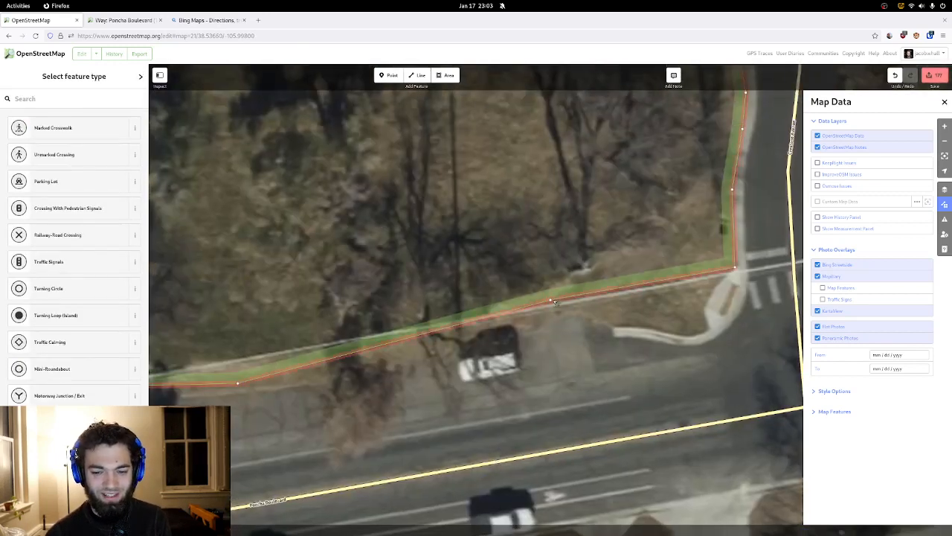
left_click_drag(552, 301, 548, 304)
left_click_drag(397, 374, 506, 254)
scroll(598, 254, "down", 2)
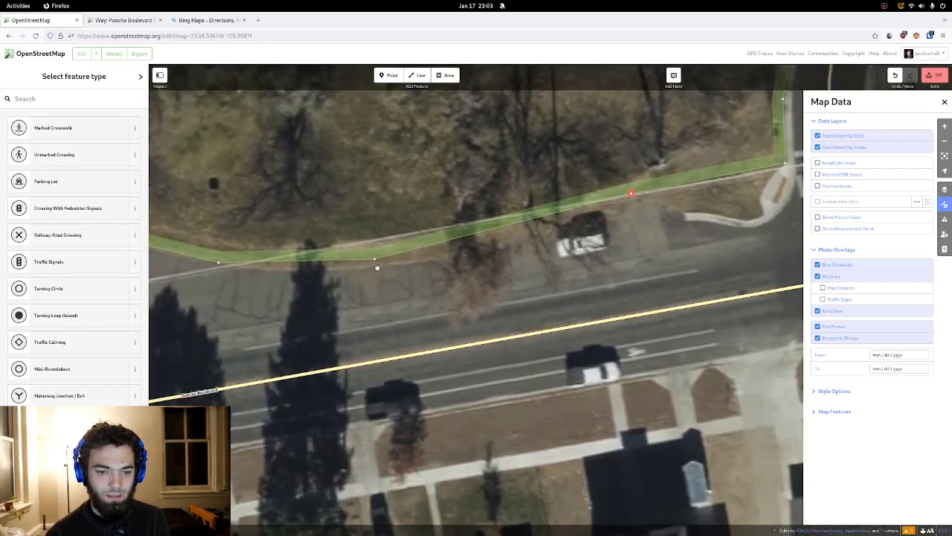
left_click_drag(376, 260, 357, 266)
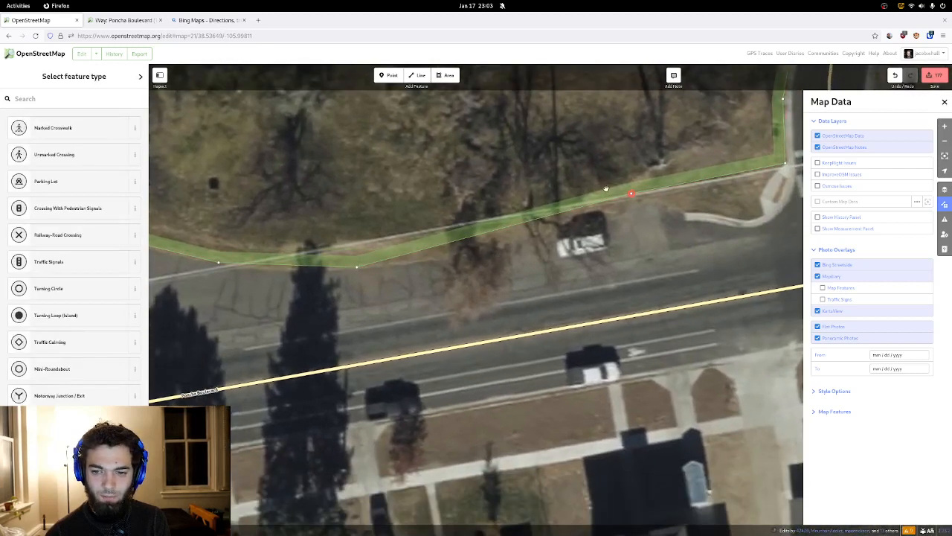
left_click_drag(632, 195, 513, 240)
- Add a boundary point beside the parked vehicle and move its western neighbour to fit the park's southern pavement edge
scroll(645, 207, "up", 3)
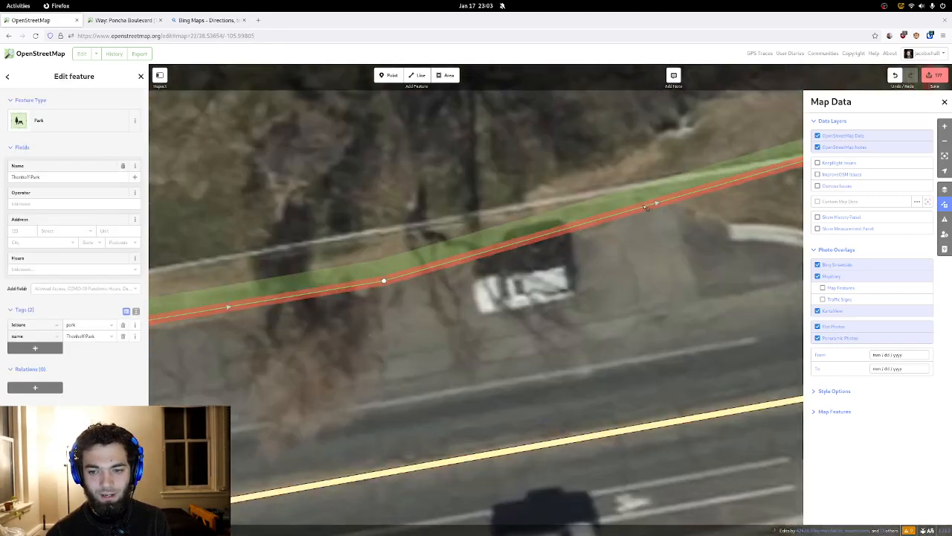
left_click_drag(644, 207, 513, 235)
left_click_drag(375, 290, 299, 307)
scroll(423, 250, "down", 3)
left_click_drag(625, 198, 593, 210)
key("Left")
key("Left")
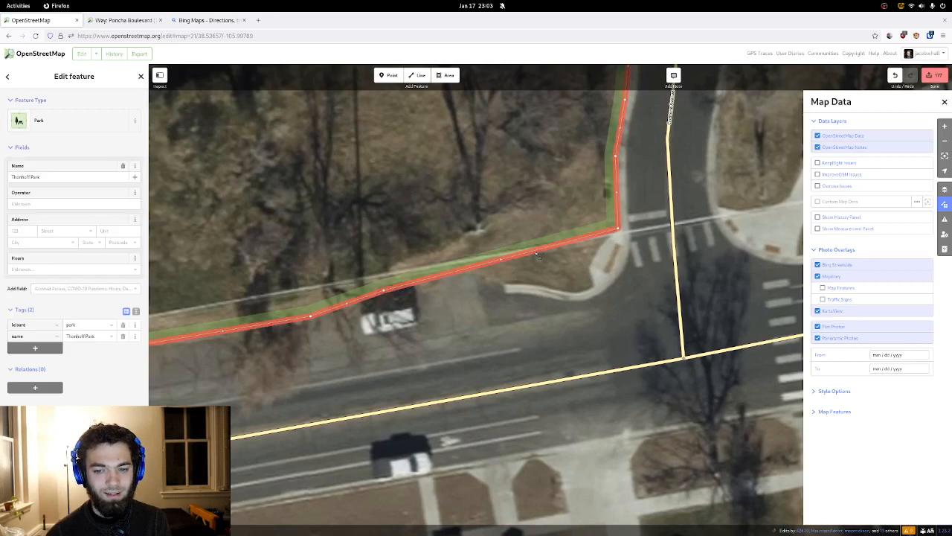
- Extend Thonhoff Park's southeastern boundary around the curb extension, adding points along its curved edge
mouse_move(500, 258)
left_mouse_down()
mouse_move(592, 276)
mouse_move(585, 296)
left_mouse_up()
left_click(584, 288)
left_click(580, 298)
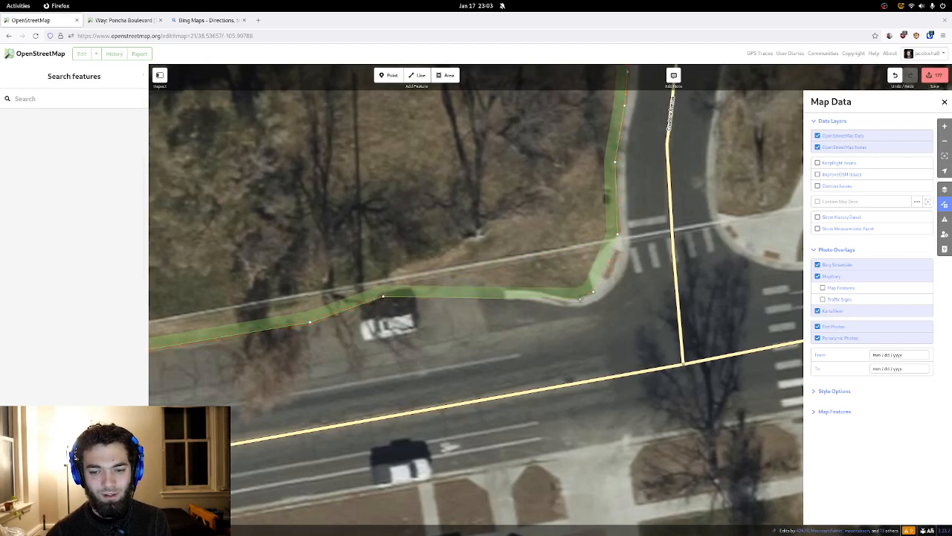
left_click(578, 300)
left_click(576, 299)
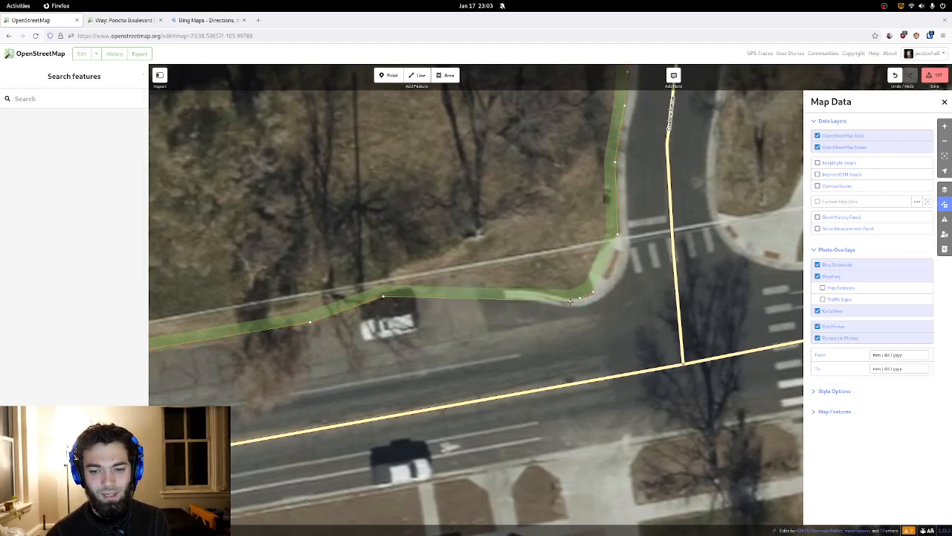
left_click(552, 299)
left_click(551, 299)
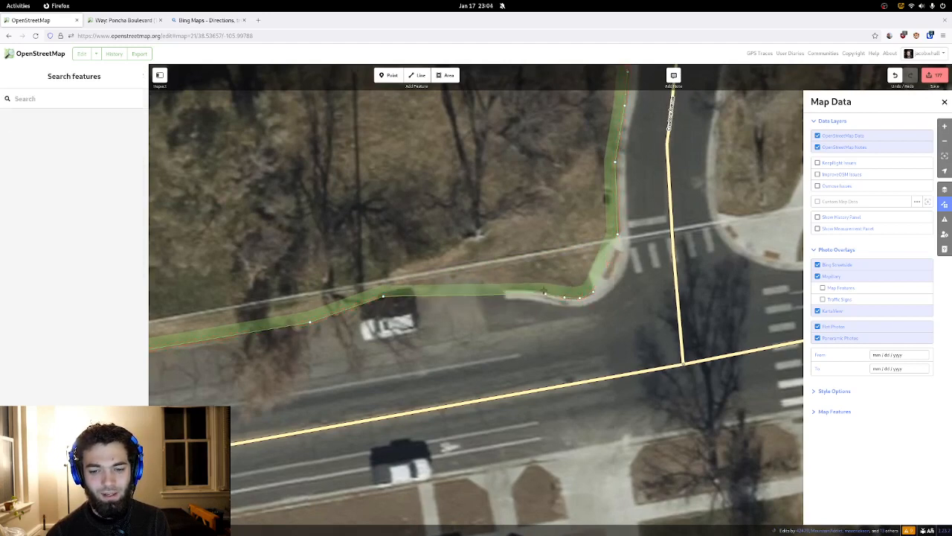
left_click(521, 296)
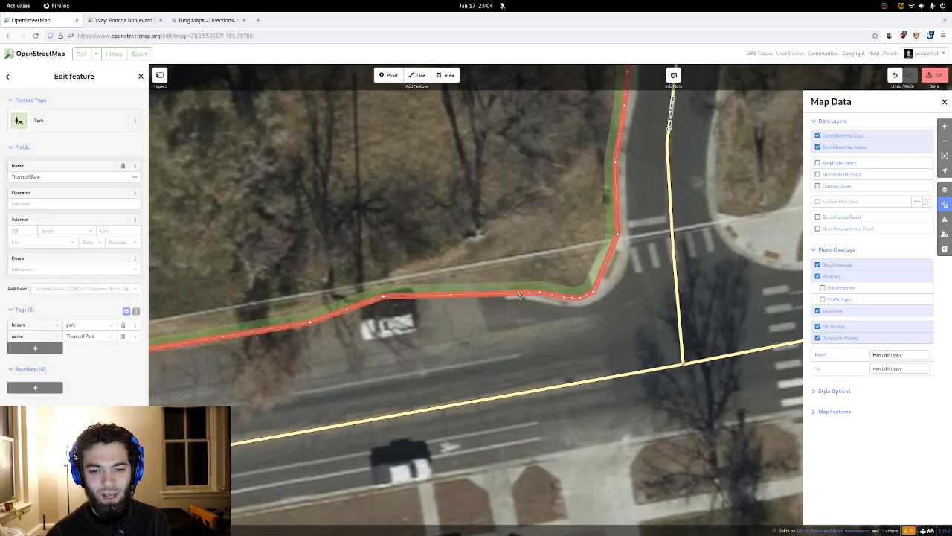
left_click(520, 296)
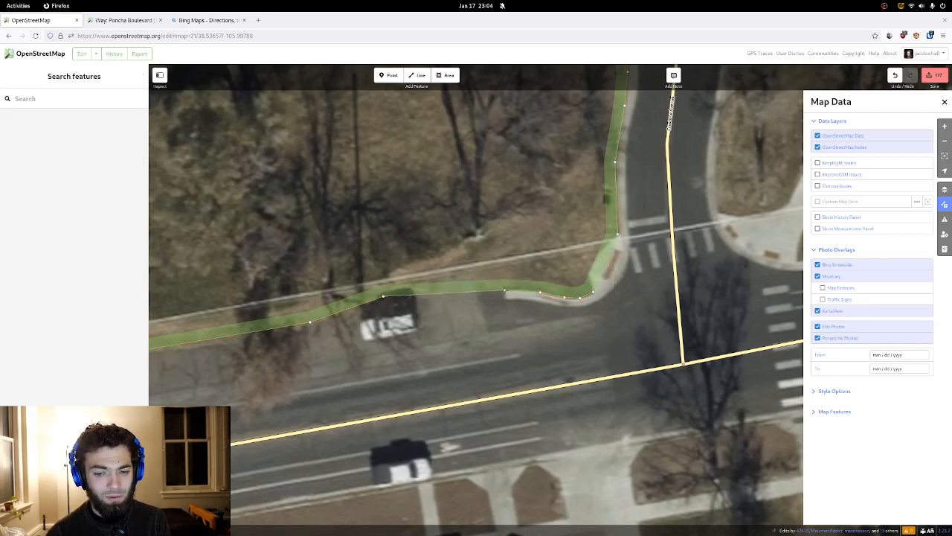
left_click(506, 291)
- Refine Thonhoff Park's southeastern corner with added points along the inner edge of the concrete curb ramp
left_click_drag(518, 274, 428, 333)
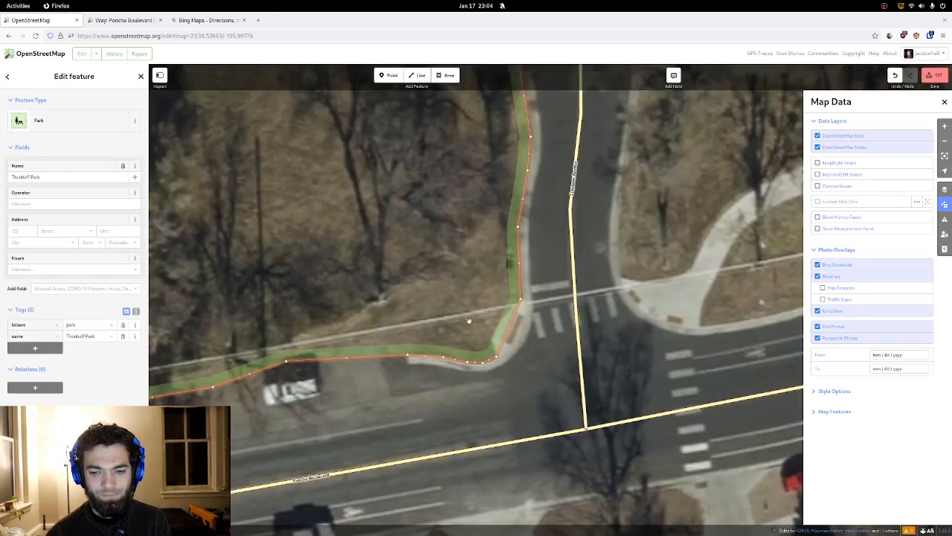
left_click(514, 325)
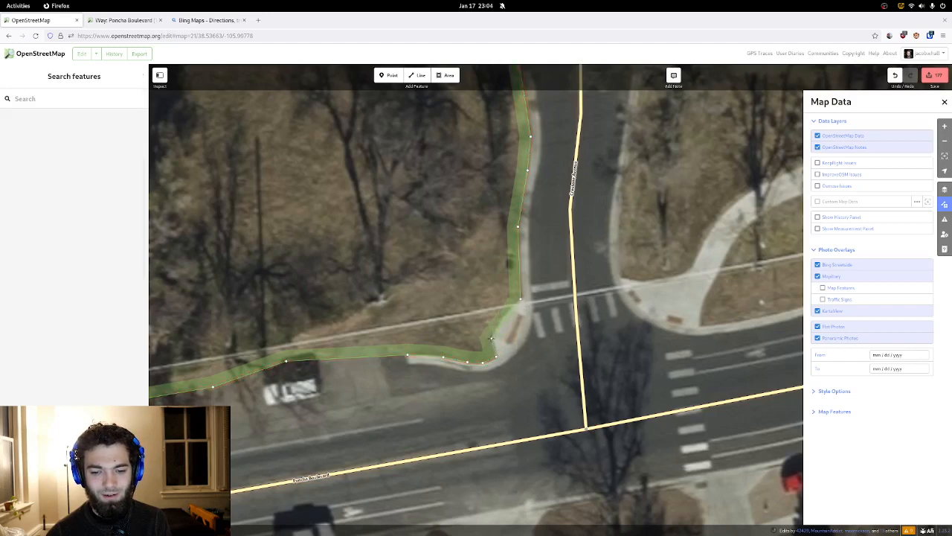
left_click(491, 338)
left_click(512, 300)
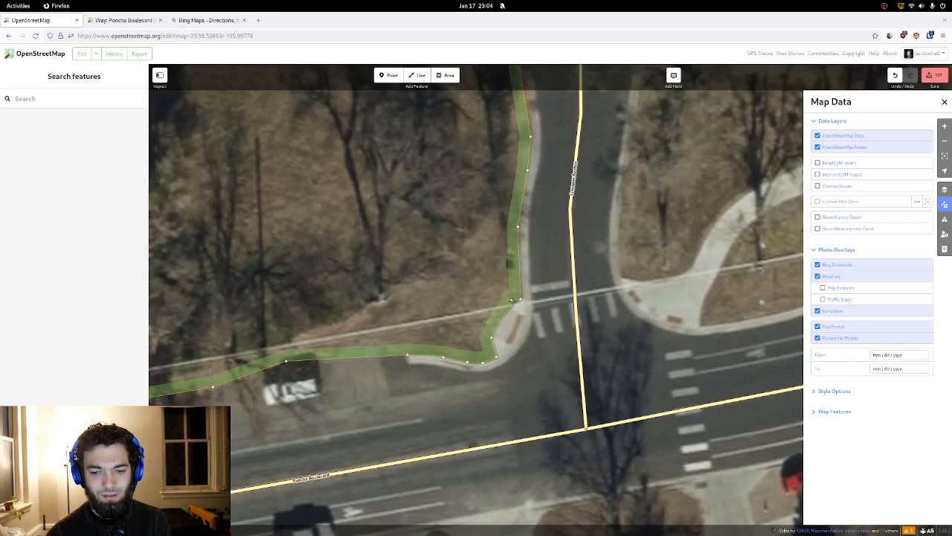
left_click(515, 304)
left_click(519, 323)
- Try to draw a line along the crosswalk over Crestone Avenue from the curb ramp at the park's southeastern corner
left_click_drag(520, 324, 554, 253)
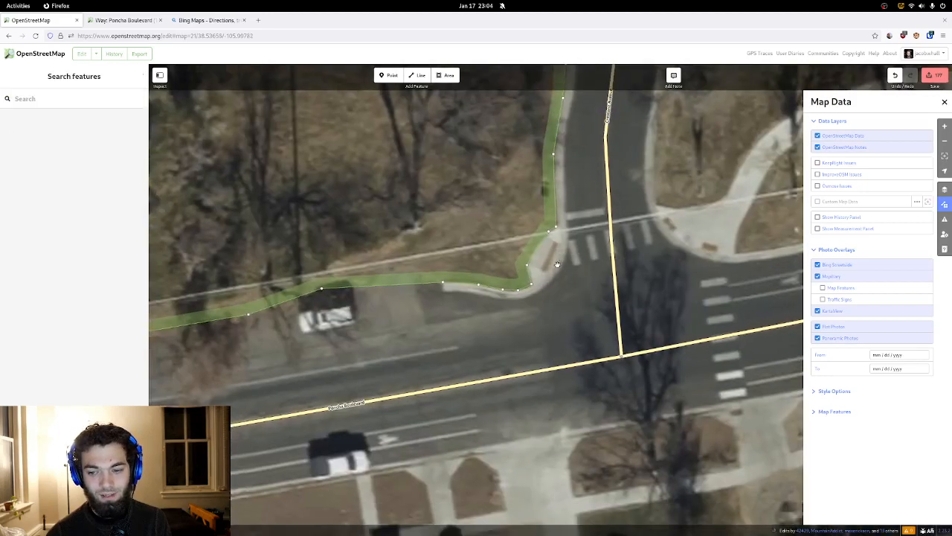
scroll(540, 288, "down", 3)
left_click_drag(595, 293, 478, 344)
scroll(478, 344, "up", 3)
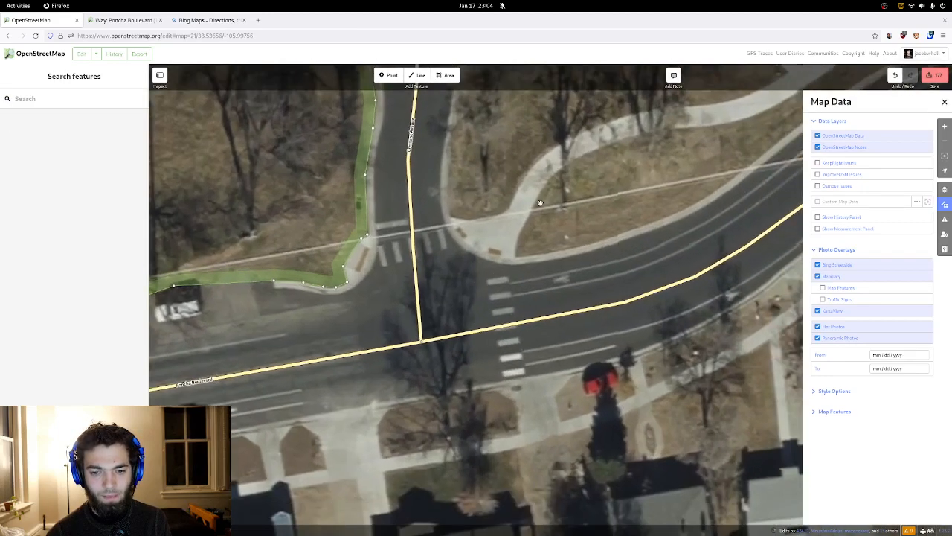
left_click(418, 75)
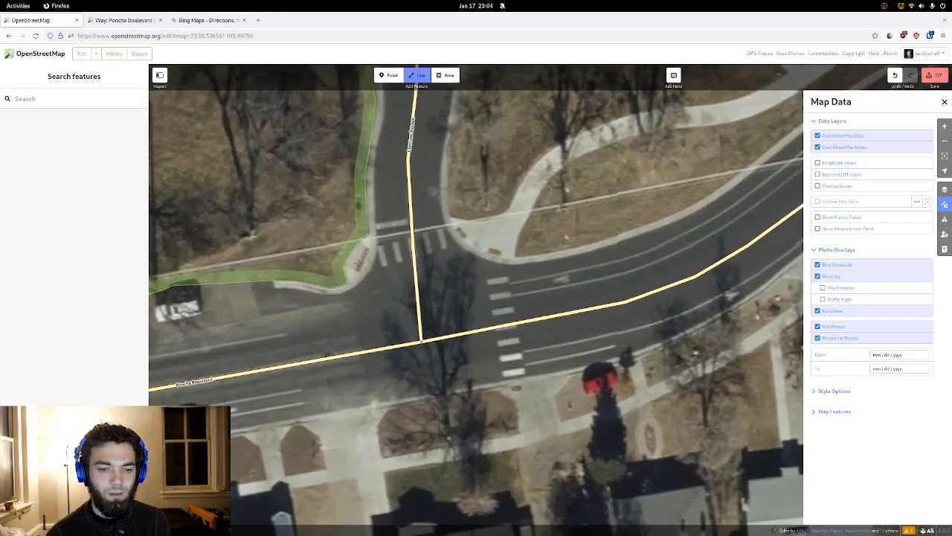
left_click(362, 258)
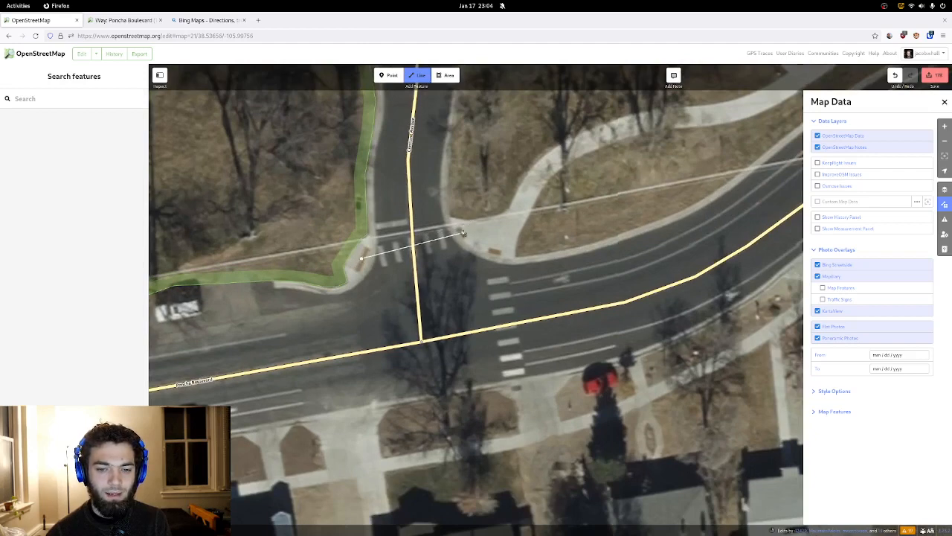
key("Escape")
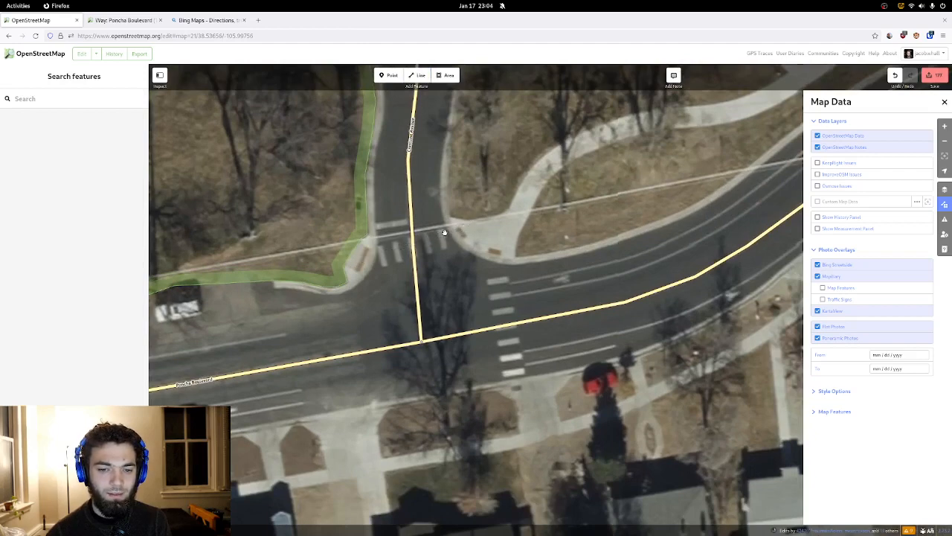
- Draw a line along the crosswalk over Crestone Avenue, classify it as Marked Crossing and connect it to the road
left_click(421, 75)
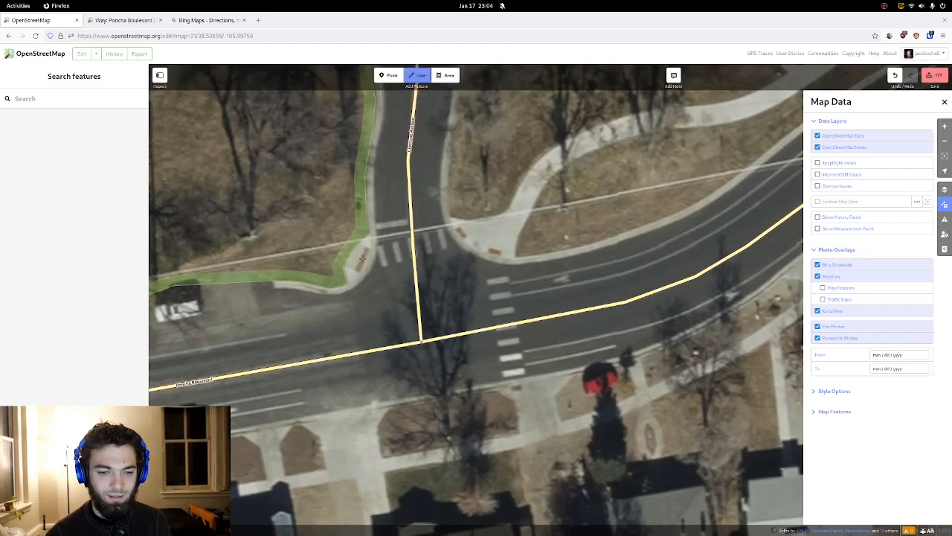
left_click(362, 258)
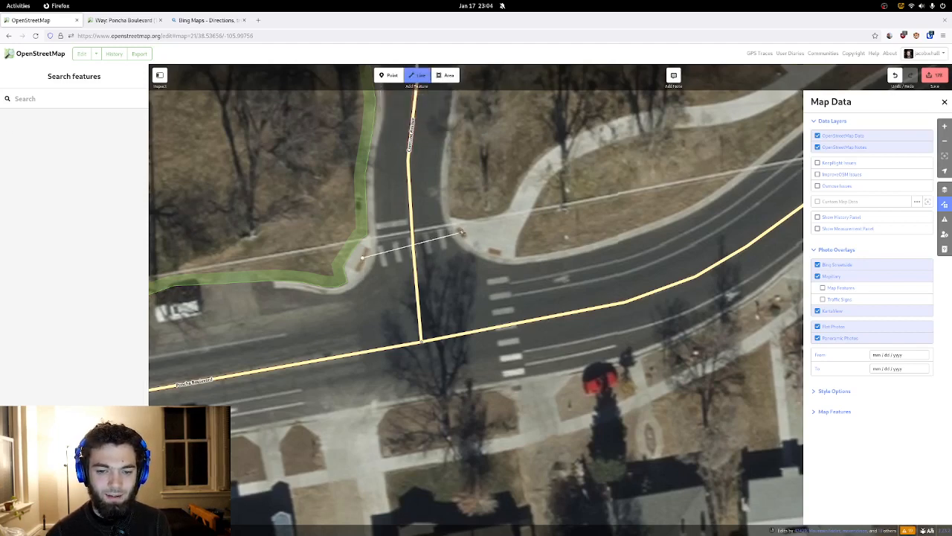
double_click(461, 232)
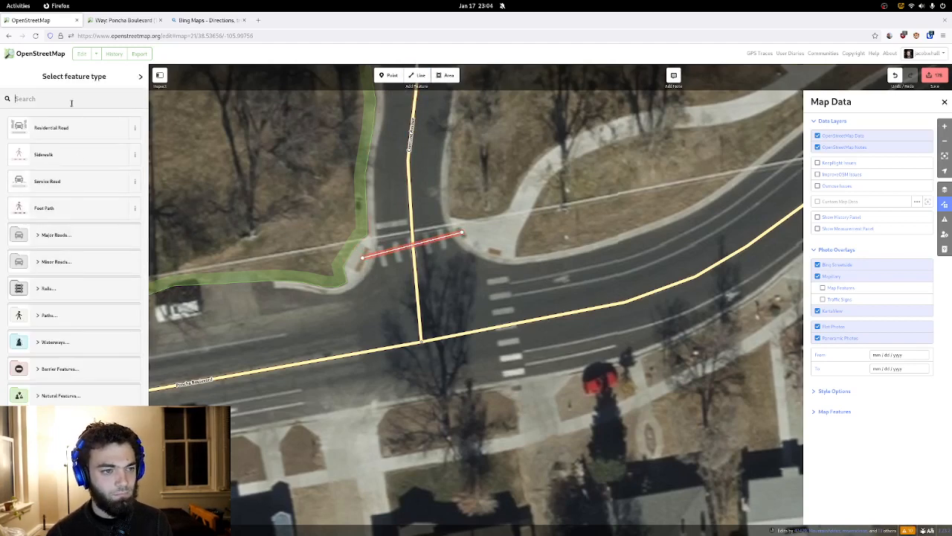
type("marked")
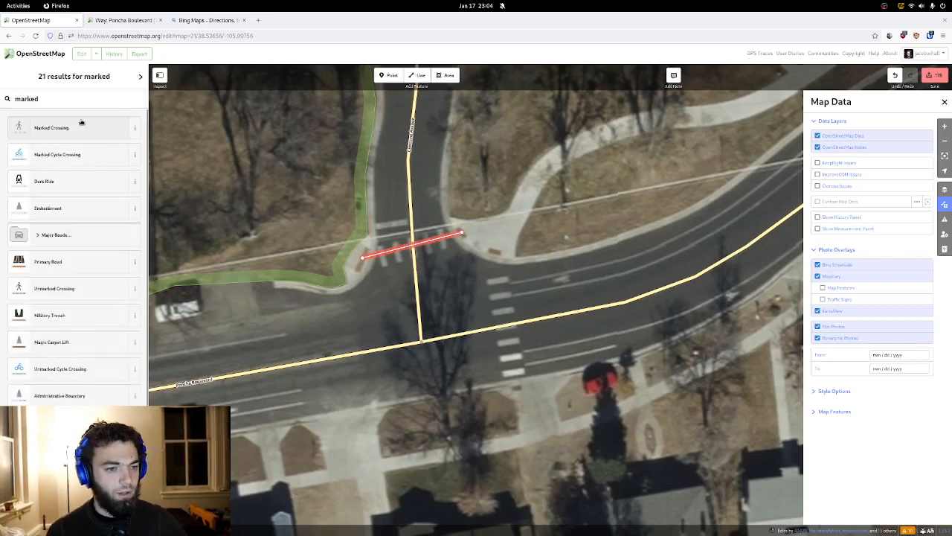
left_click(74, 127)
left_click(87, 178)
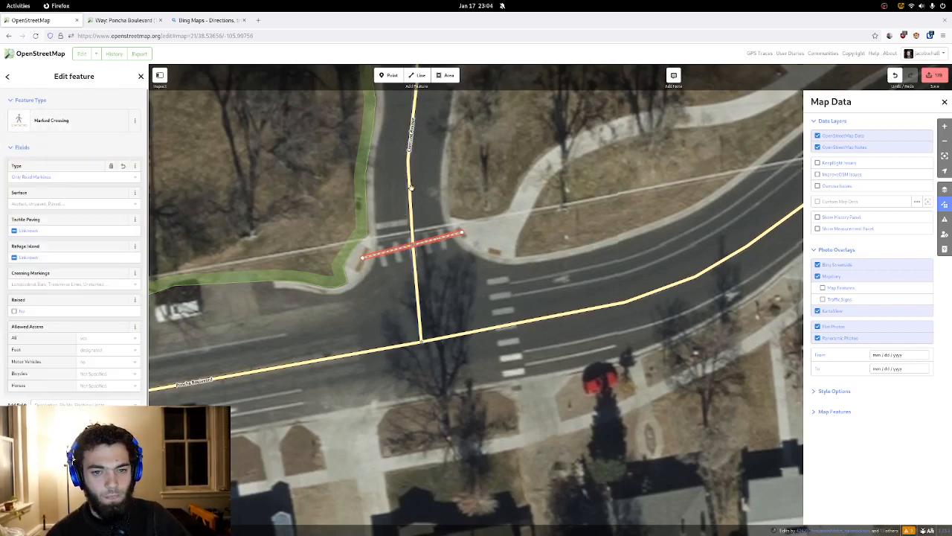
- Draw a Marked Crossing along the crosswalk over Poncha Boulevard just east of Crestone Avenue and connect it to the road
left_click(418, 75)
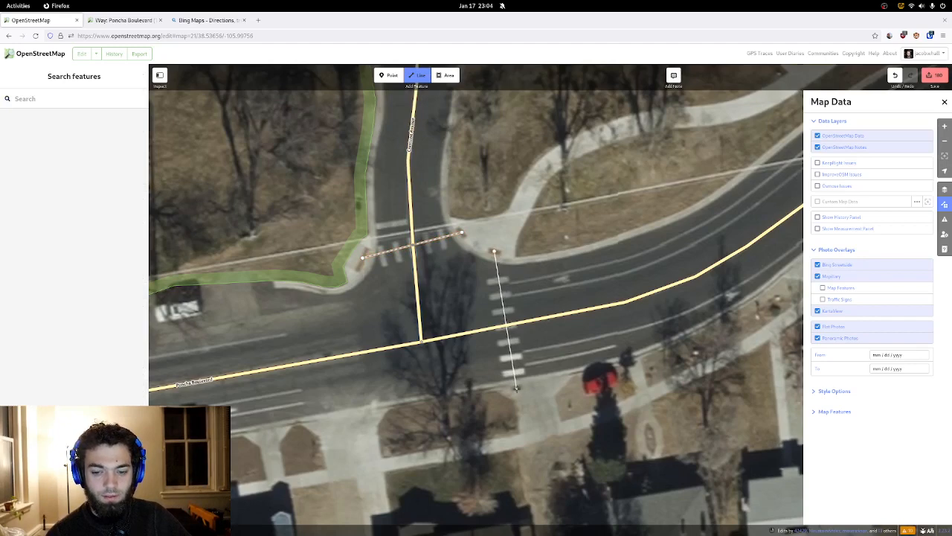
double_click(516, 388)
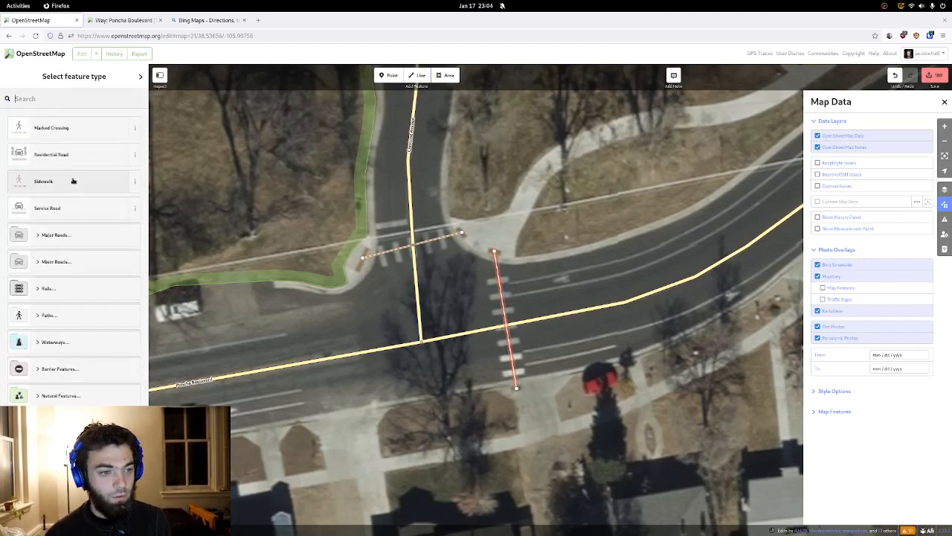
left_click(79, 131)
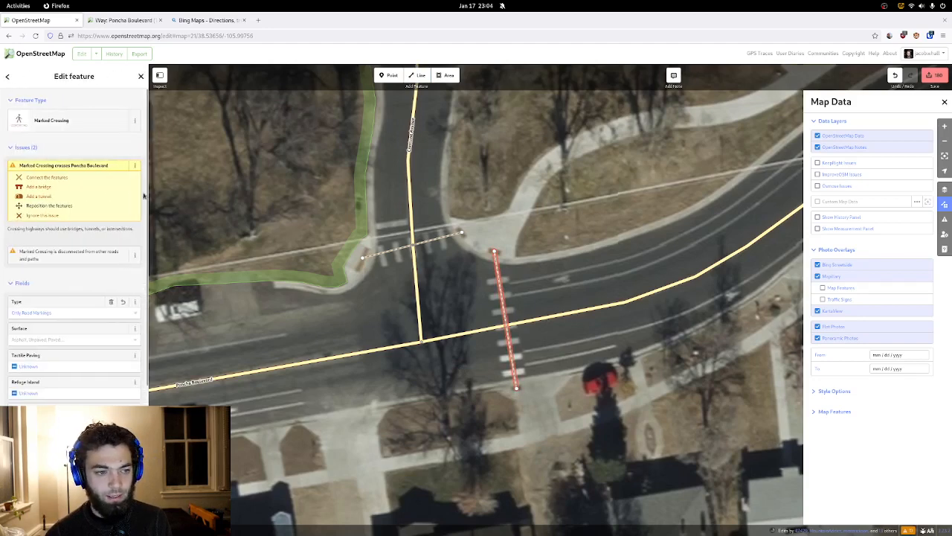
- Draw a Foot Path from the southern end of the Poncha Boulevard crossing down to the concrete sidewalk
left_click(418, 76)
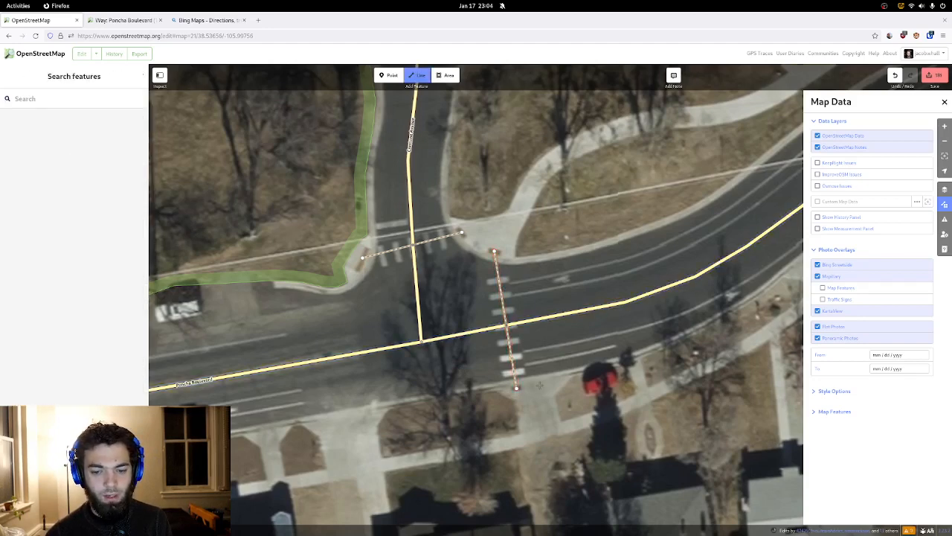
left_click(516, 387)
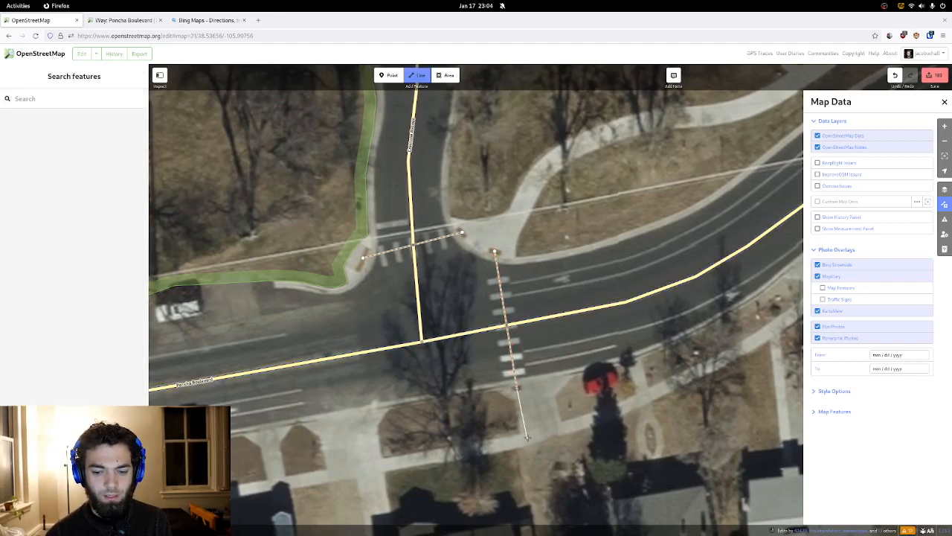
double_click(526, 437)
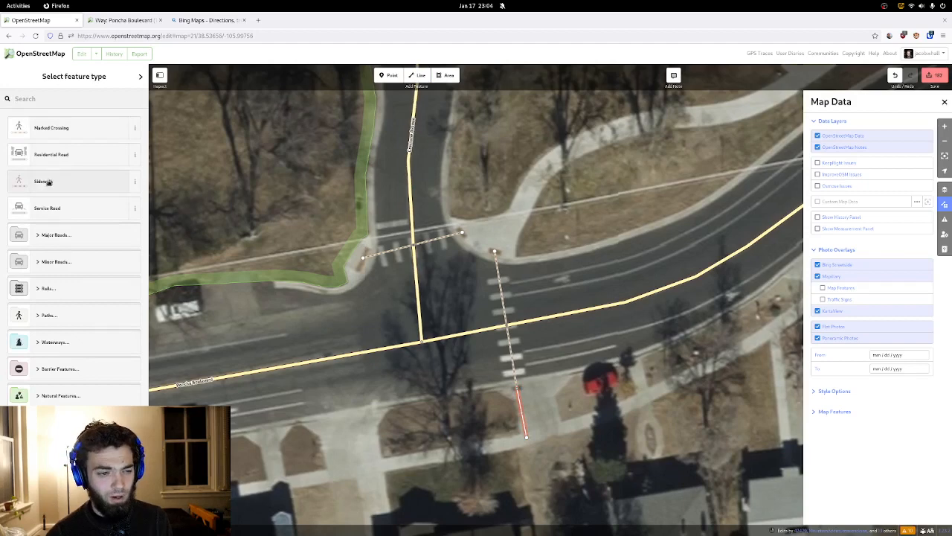
type("foot")
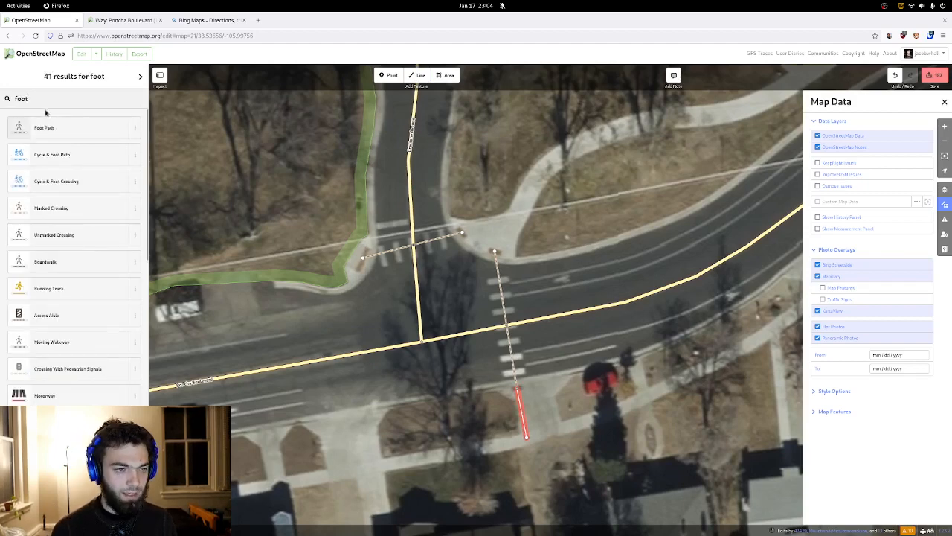
left_click(77, 128)
- Reclassify the points where the two new crossings meet Poncha Boulevard and Crestone Avenue as Marked Crosswalk
left_click_drag(600, 415, 537, 339)
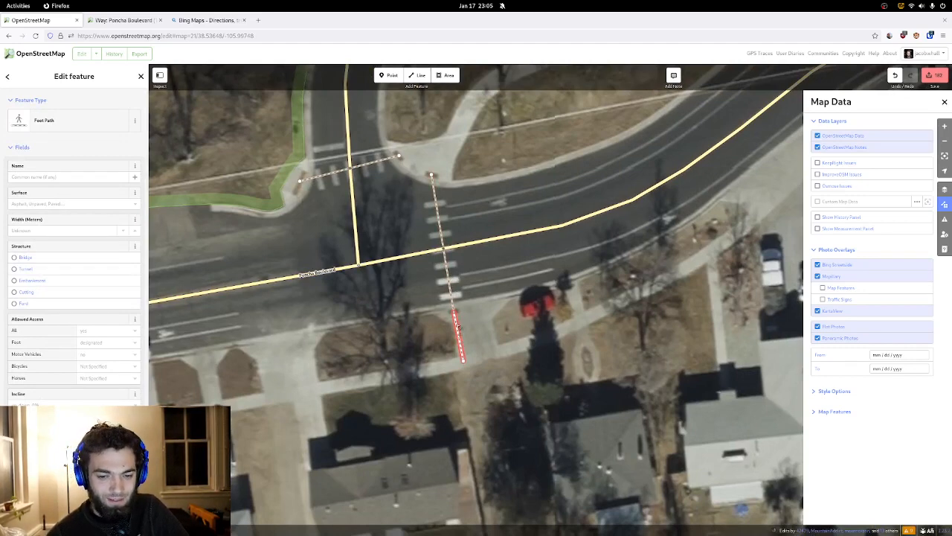
left_click(444, 249)
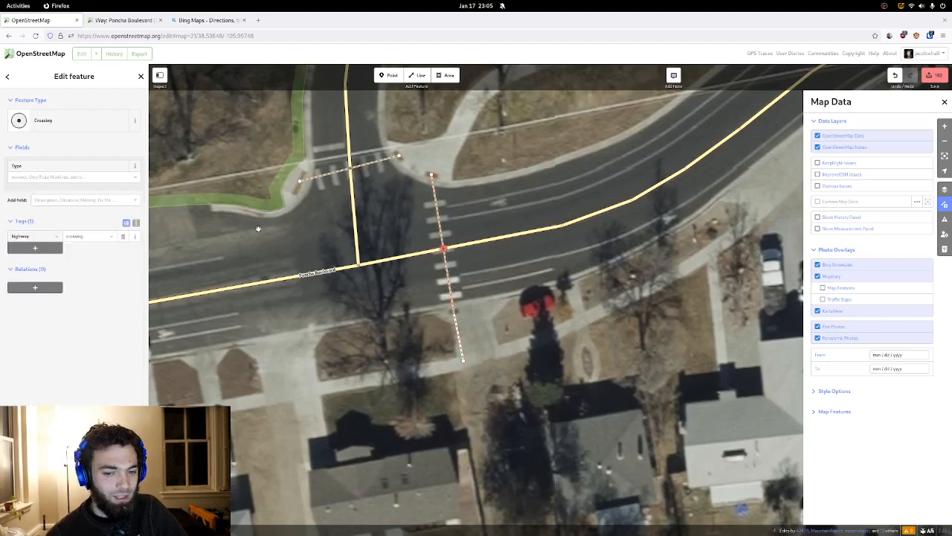
left_click(45, 120)
left_click(63, 153)
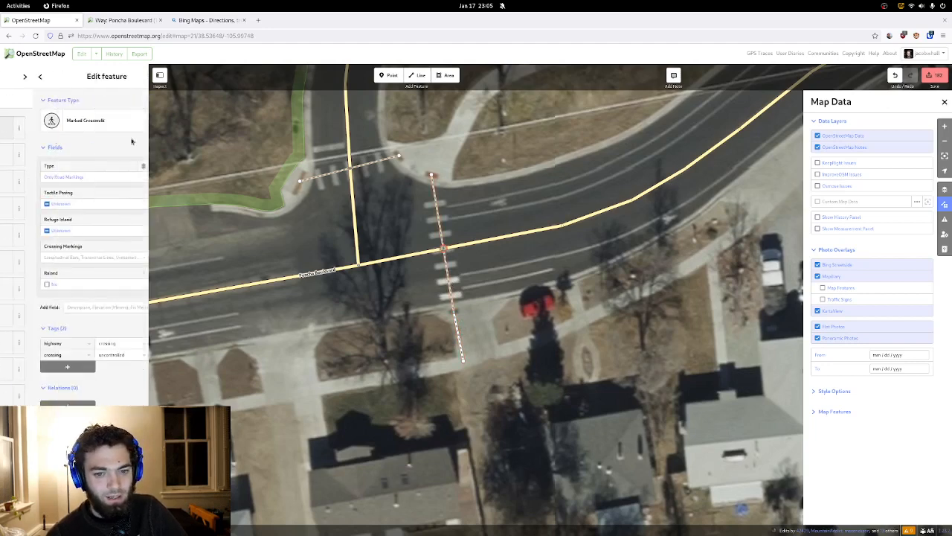
left_click(350, 169)
left_click(102, 125)
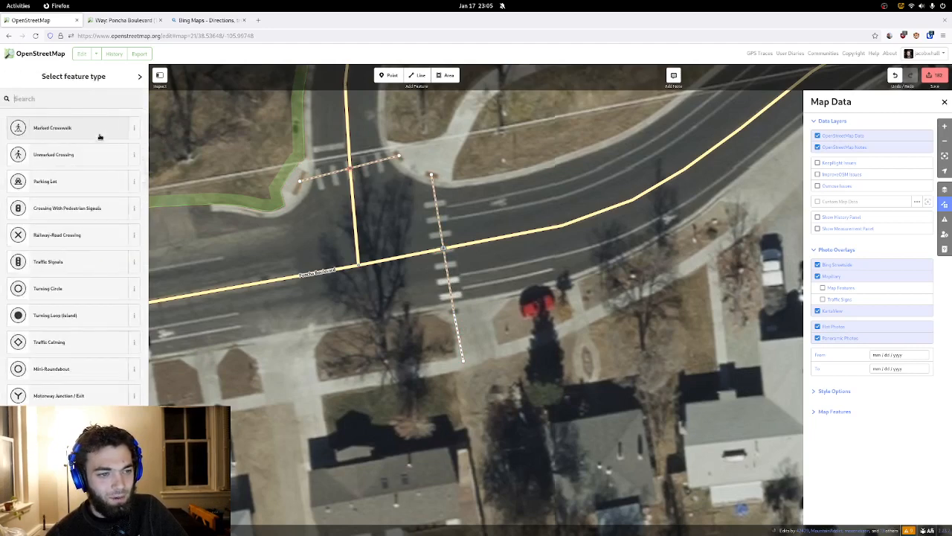
left_click(100, 128)
- Trace the curving concrete path north of Poncha Boulevard from the crossing's northern end to the next crosswalk as a Sidewalk
left_click(417, 75)
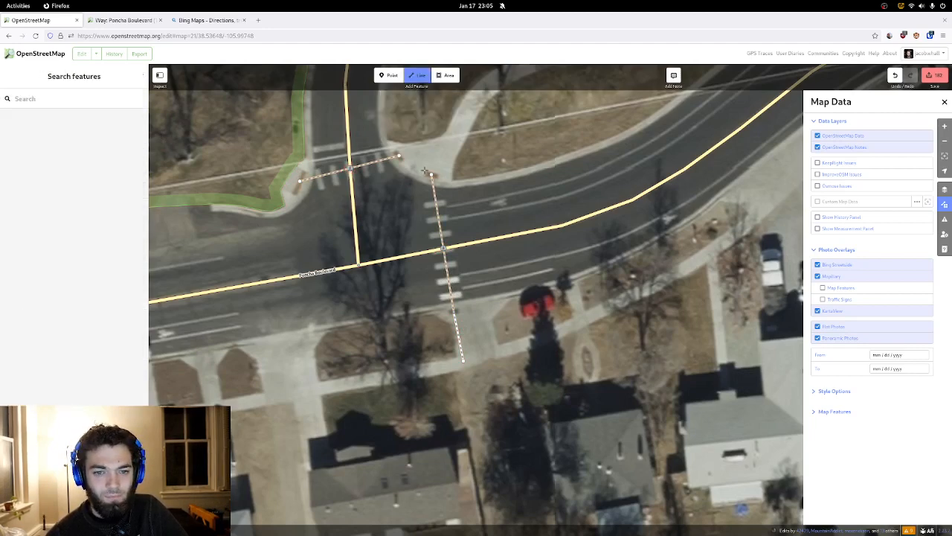
left_click(431, 174)
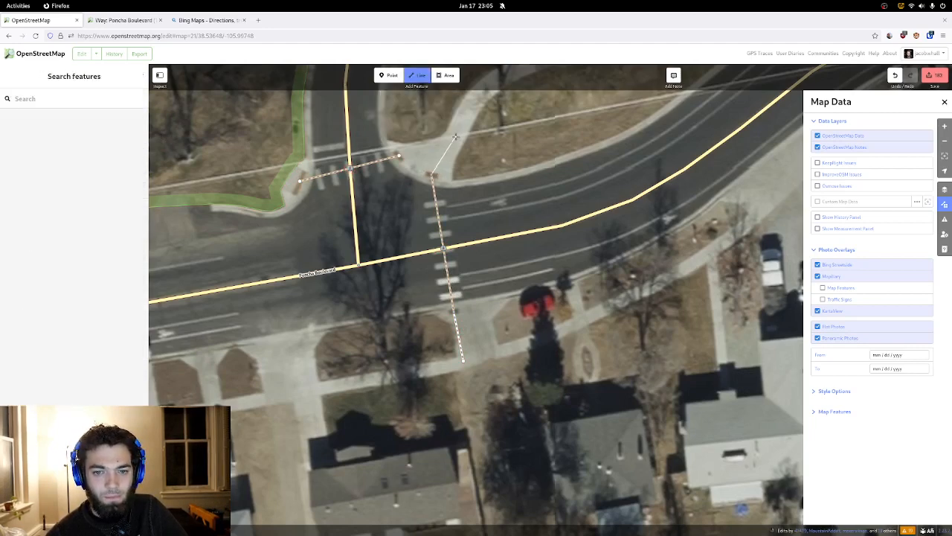
left_click_drag(467, 116, 406, 209)
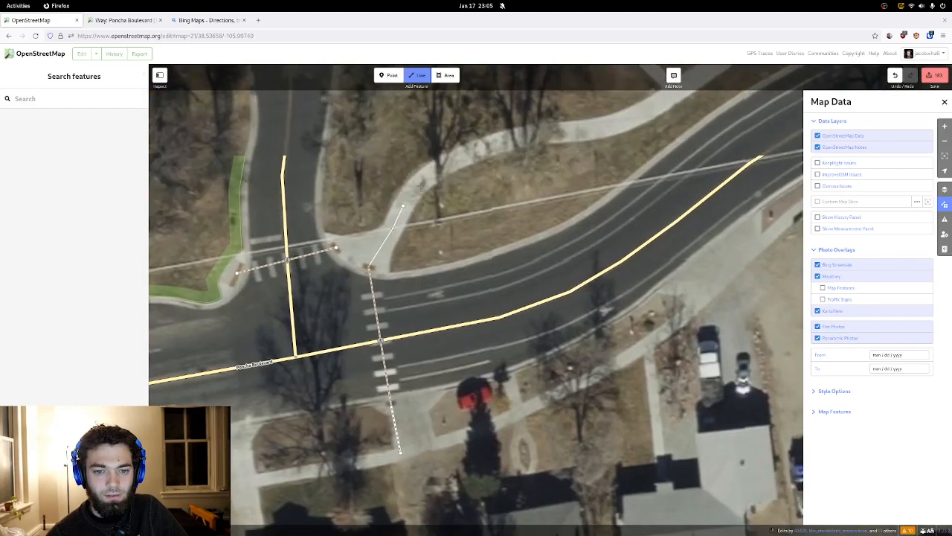
left_click_drag(444, 164, 331, 266)
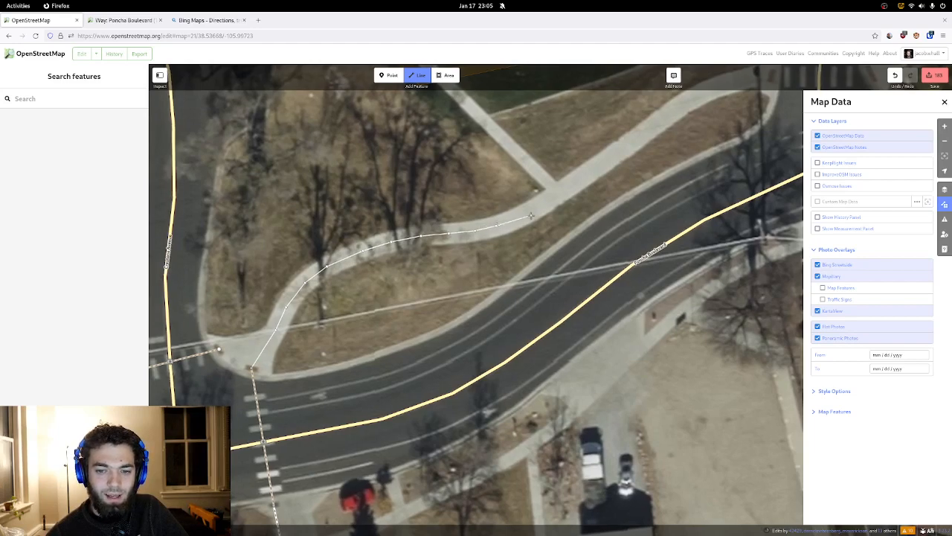
left_click_drag(523, 217, 438, 275)
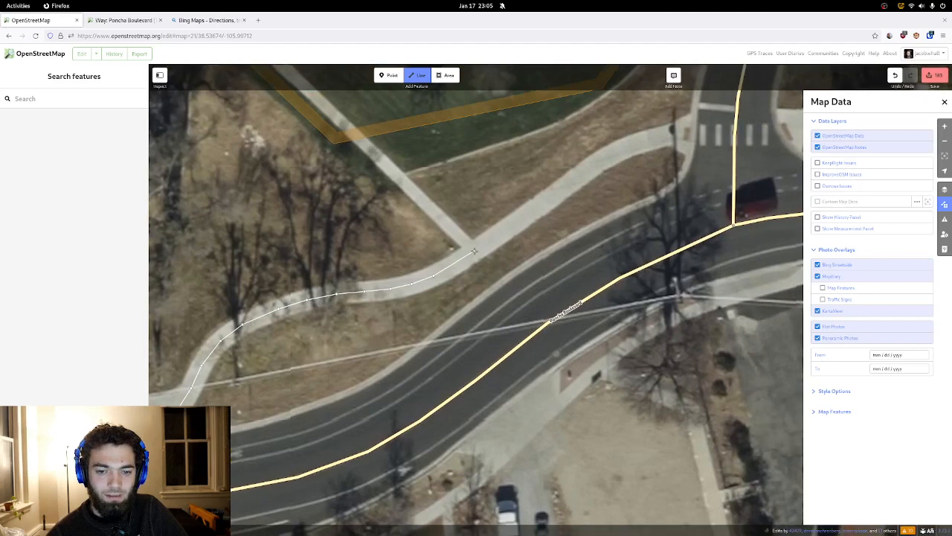
left_click_drag(501, 233, 411, 307)
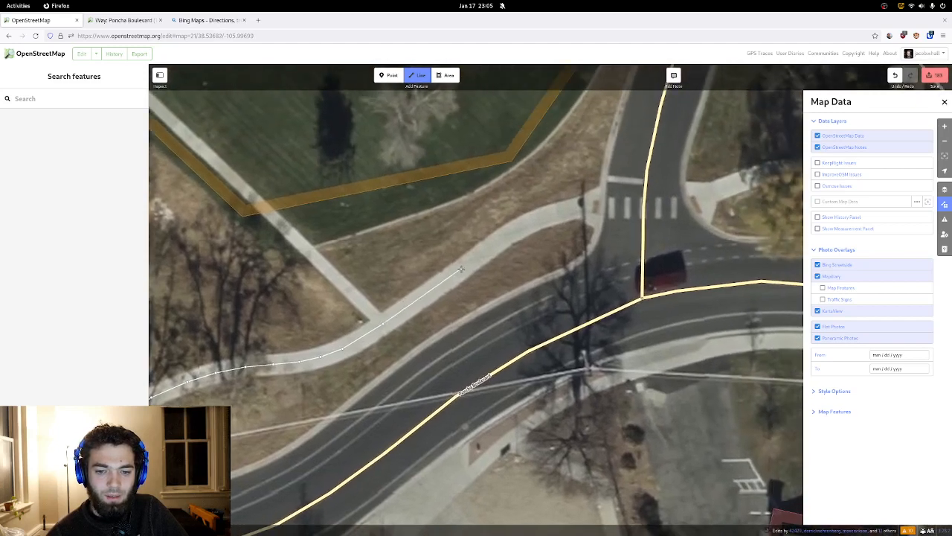
left_click(463, 270)
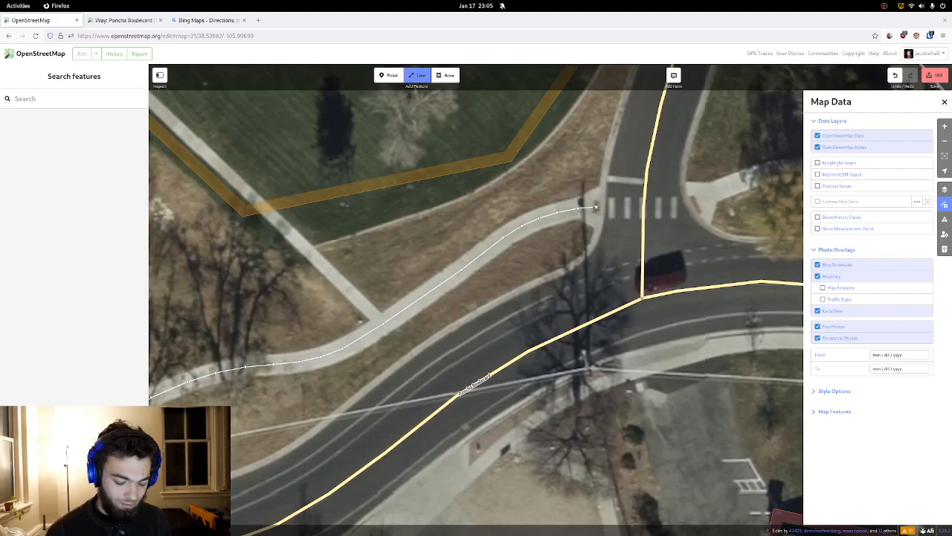
left_click(595, 206)
left_click(60, 208)
- Draw a short Sidewalk line joining the Crestone Avenue crossing's eastern end to the new curving sidewalk
scroll(325, 253, "up", 2)
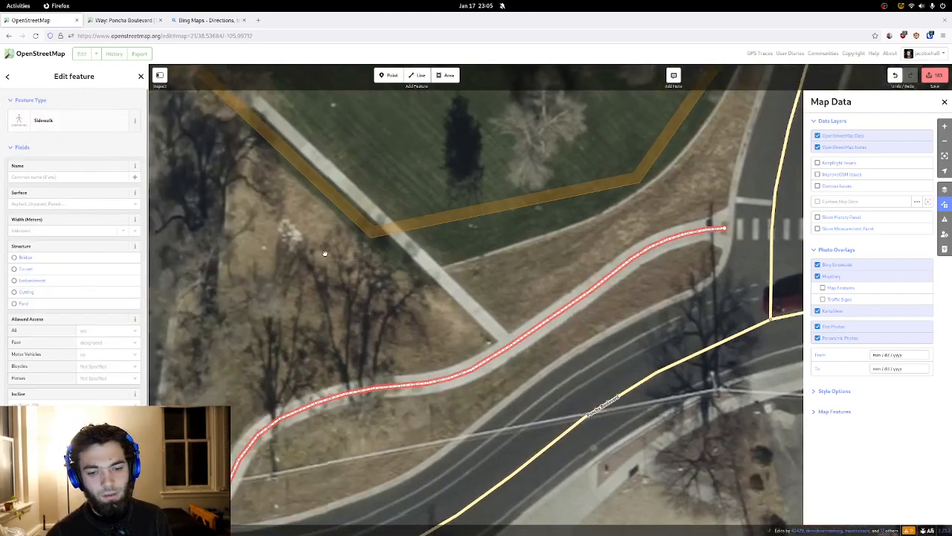
left_click_drag(323, 268, 386, 116)
left_click_drag(327, 238, 368, 145)
scroll(357, 168, "up", 1)
left_click_drag(296, 264, 362, 236)
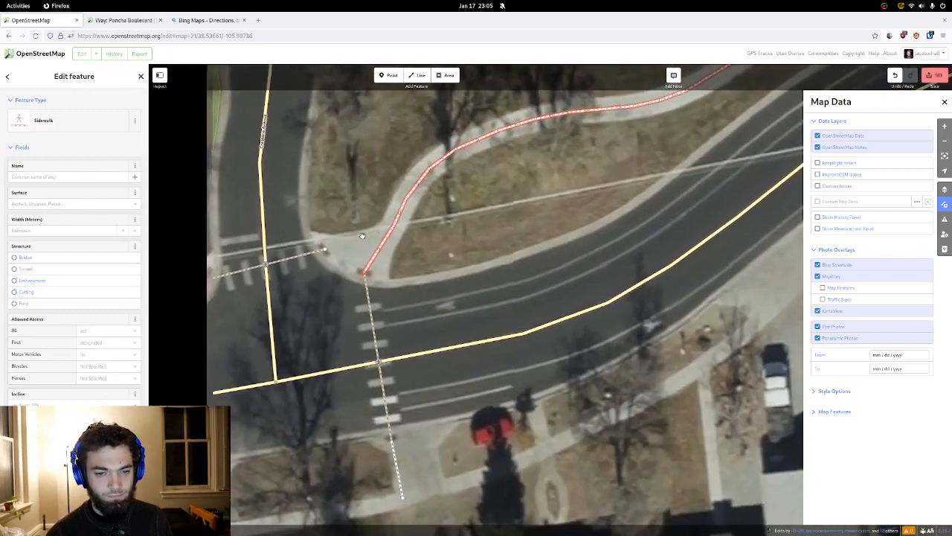
left_click(419, 75)
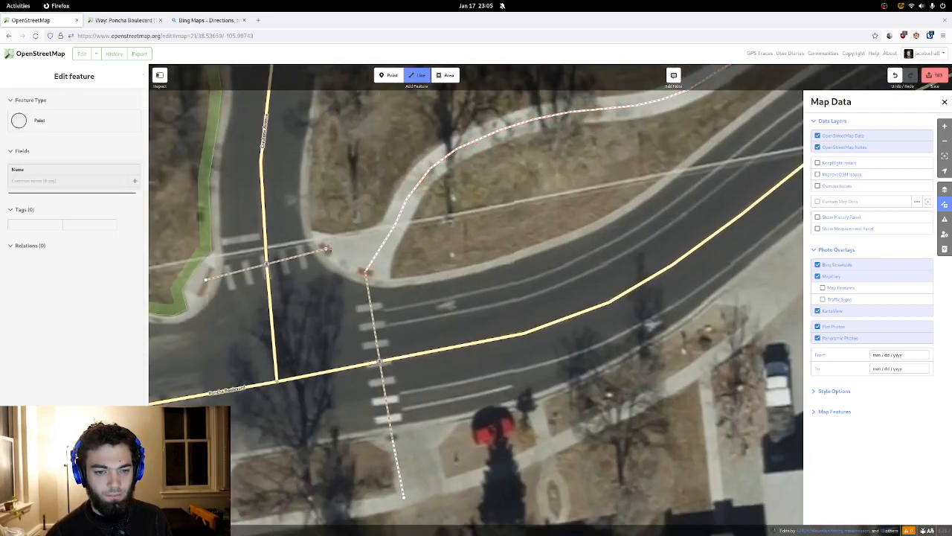
left_click(325, 249)
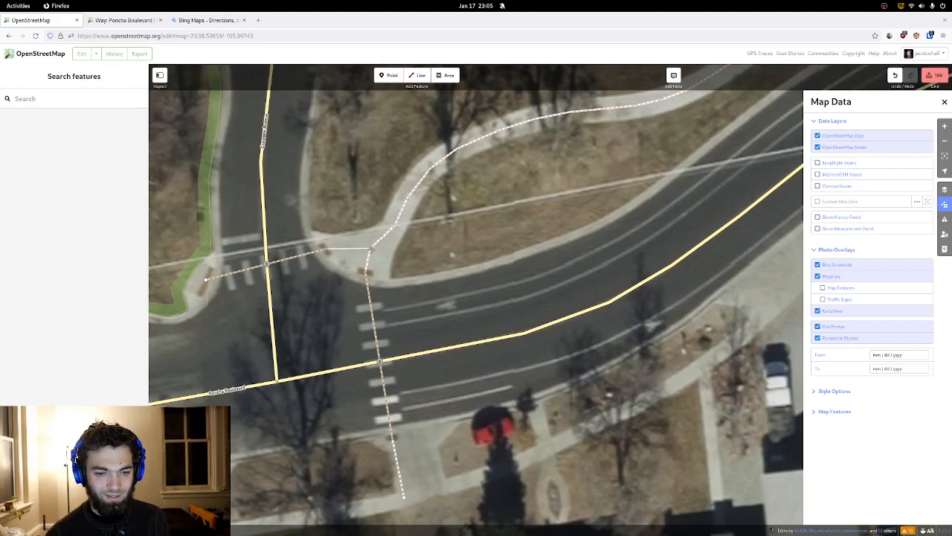
left_click(369, 250)
left_click(70, 123)
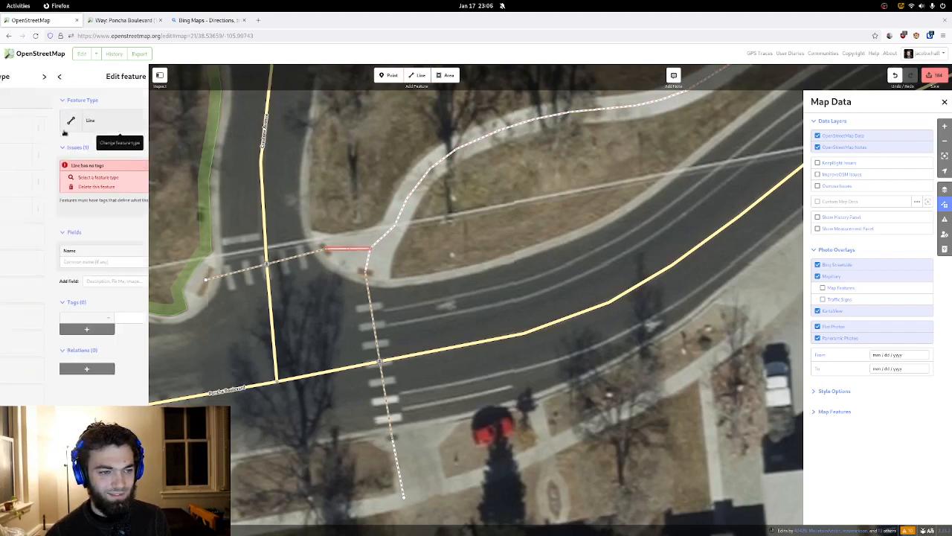
left_click(67, 132)
left_click(296, 293)
- Draw a Marked Crossing from the curving sidewalk's eastern end over the side street and connect it to the road
left_click_drag(297, 293, 132, 136)
left_click_drag(438, 108, 342, 271)
left_click_drag(432, 188, 302, 323)
left_click_drag(406, 216, 280, 345)
left_click_drag(453, 261, 291, 298)
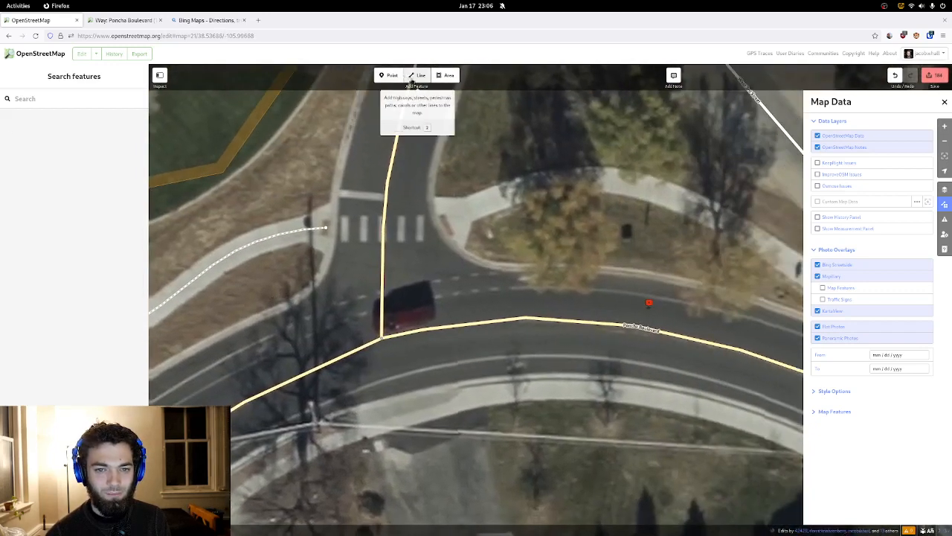
left_click(417, 75)
left_click(325, 226)
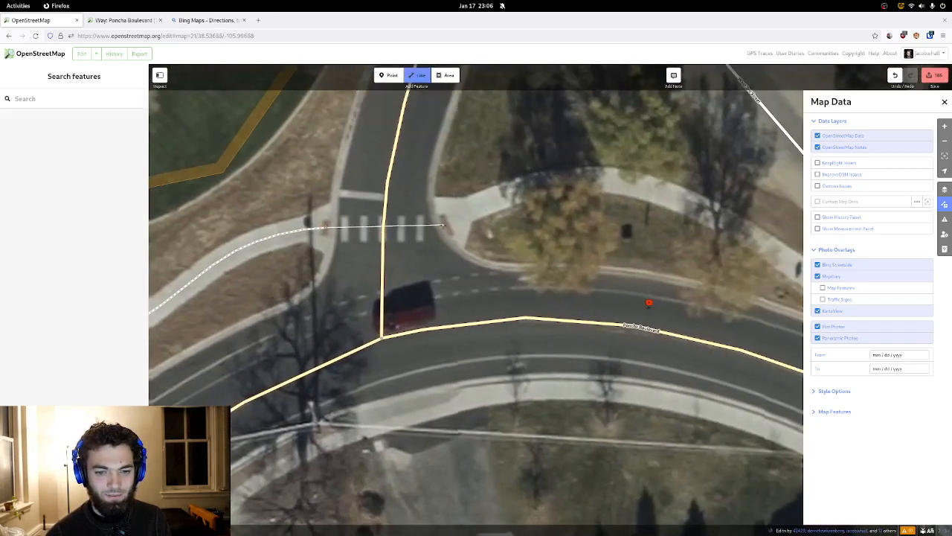
double_click(446, 224)
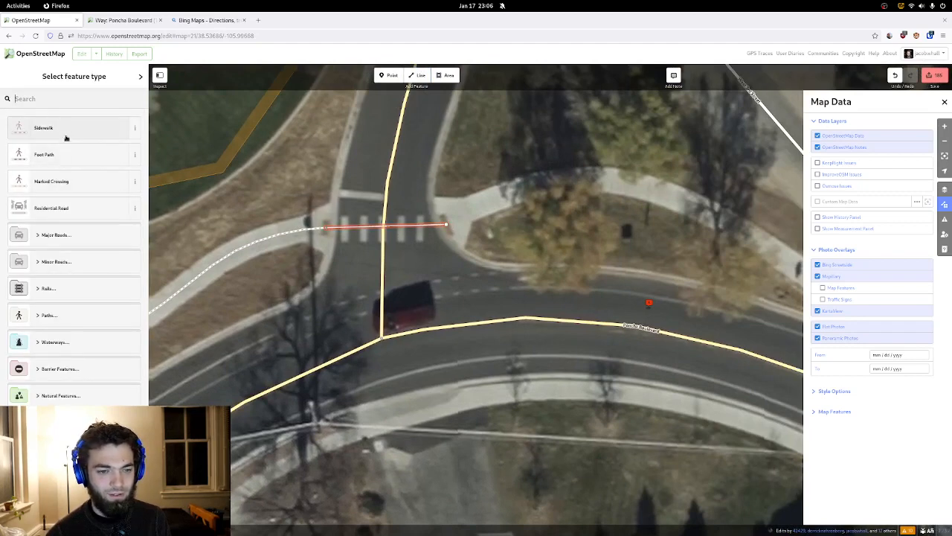
left_click(80, 180)
left_click(82, 177)
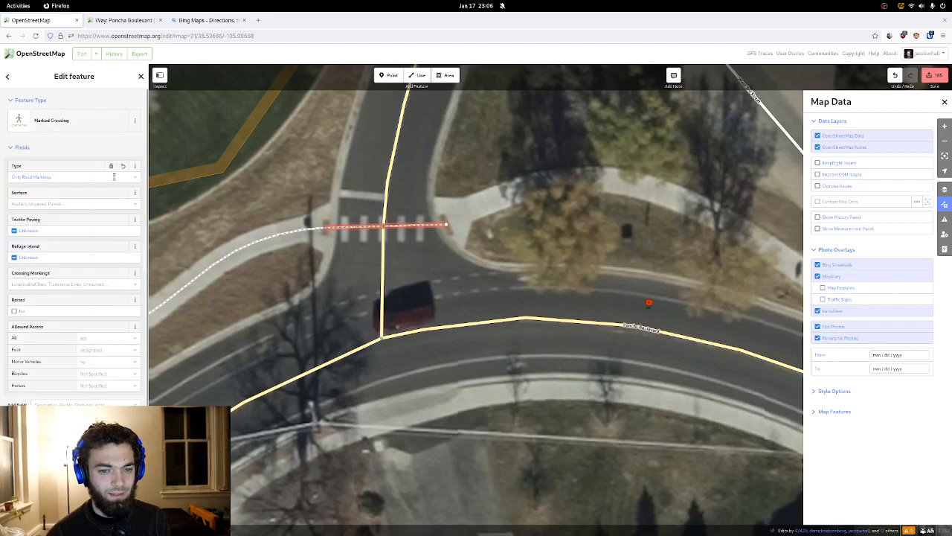
- Start a line at the marked crossing's eastern end and trace the curving concrete path north of Poncha Boulevard toward West 3rd Street
left_click(417, 75)
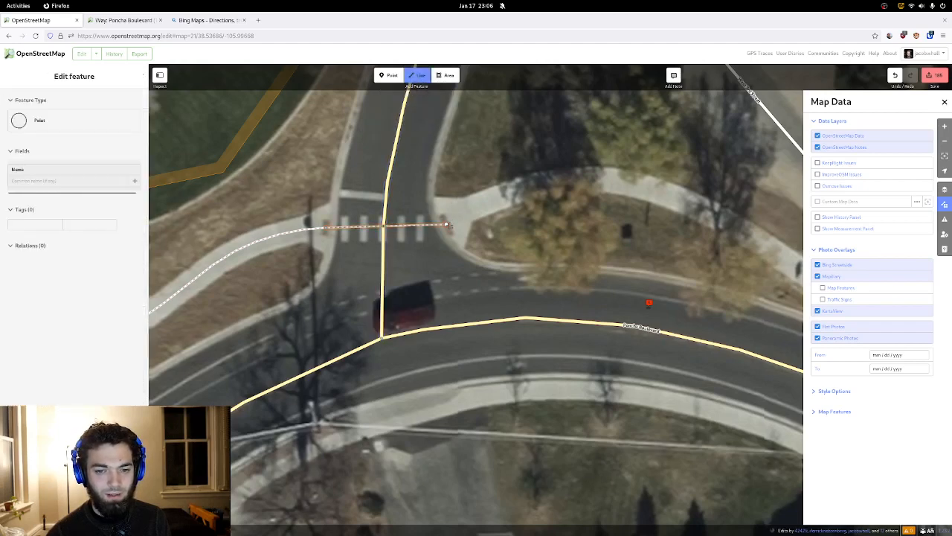
left_click(446, 224)
left_click(499, 198)
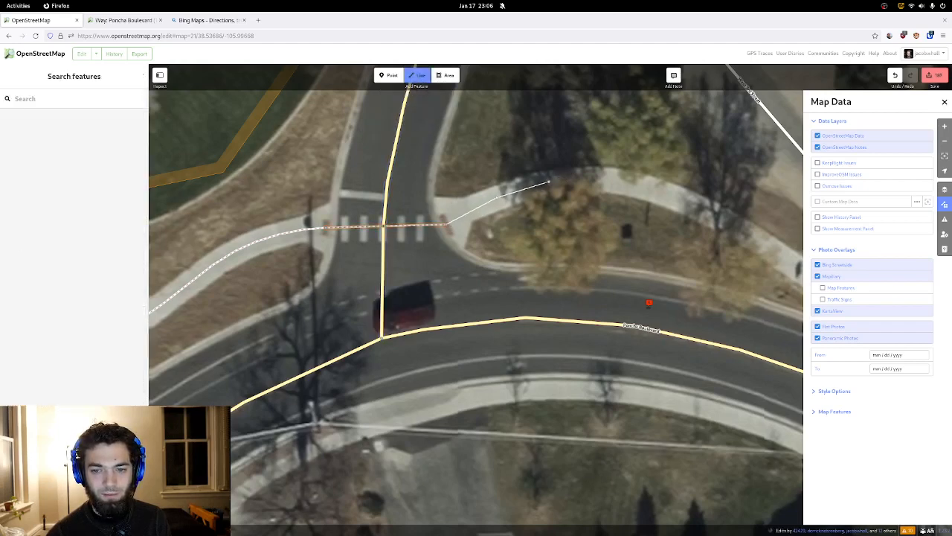
left_click(579, 178)
left_click_drag(618, 180, 365, 196)
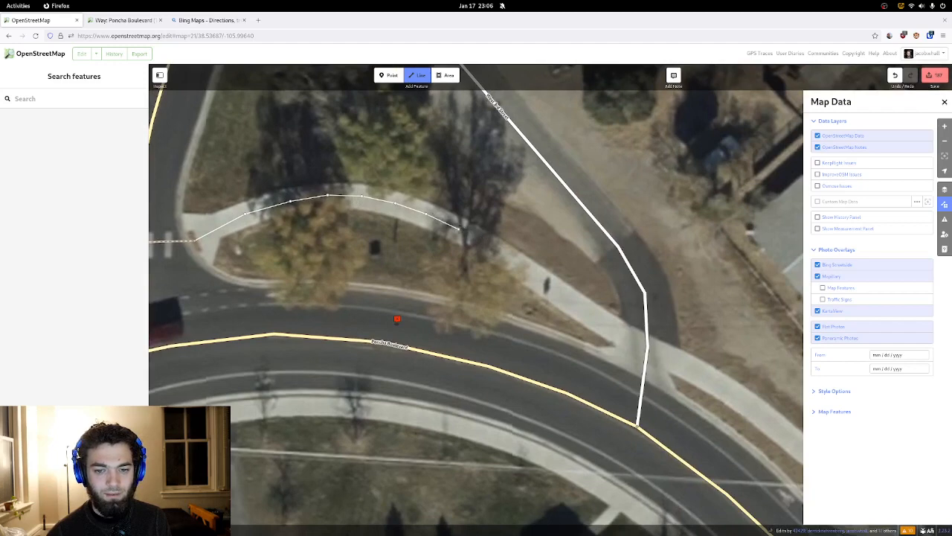
left_click(459, 228)
left_click_drag(505, 263, 342, 229)
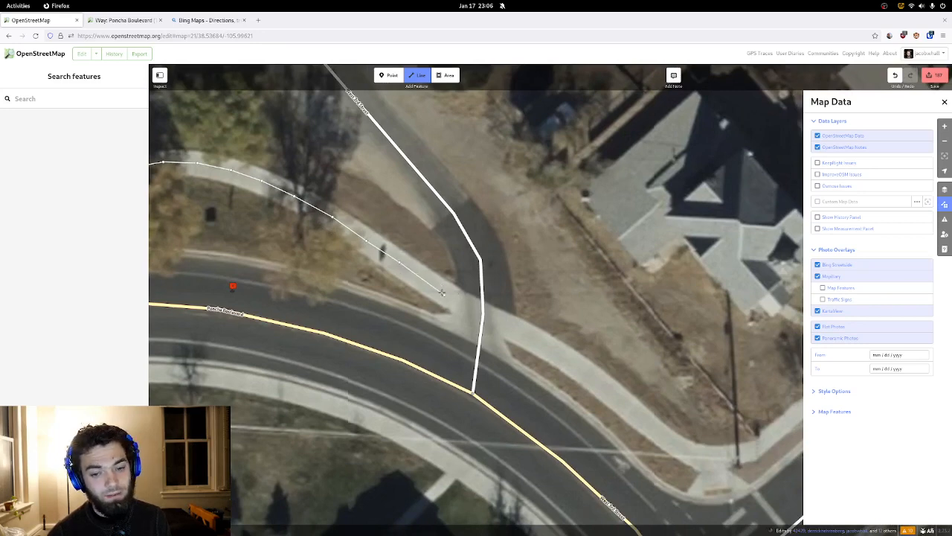
left_click(441, 292)
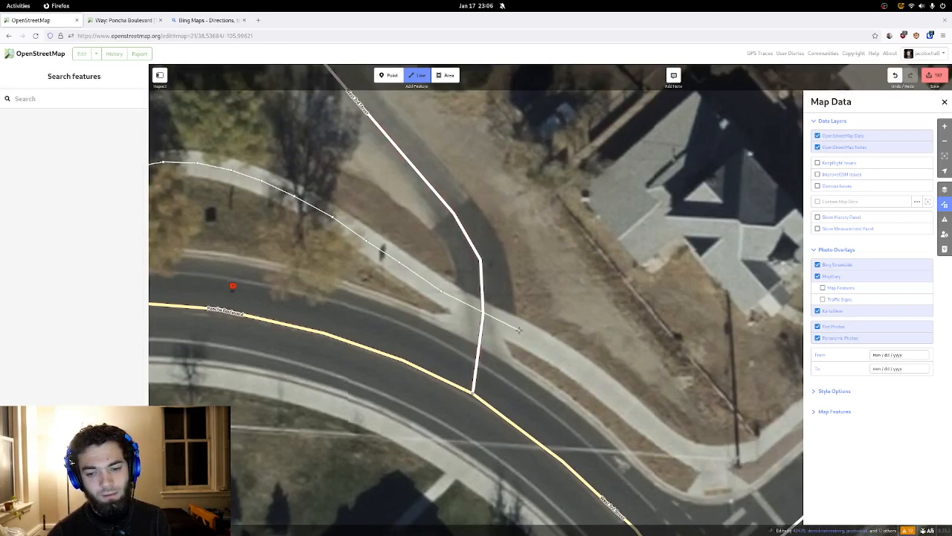
- Extend the traced line around the street corner to the alley and make it a Sidewalk connected to West 3rd Street
left_click_drag(548, 349, 408, 298)
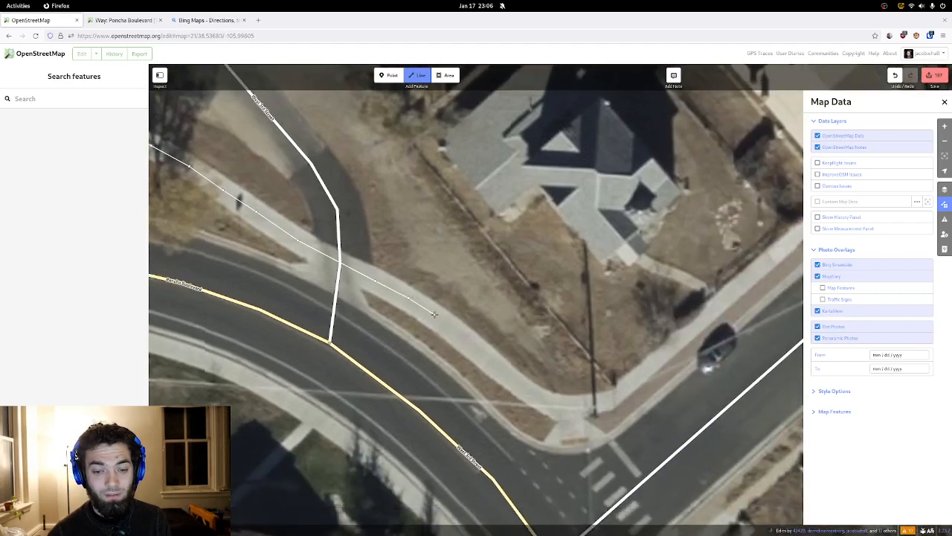
left_click_drag(460, 336, 369, 205)
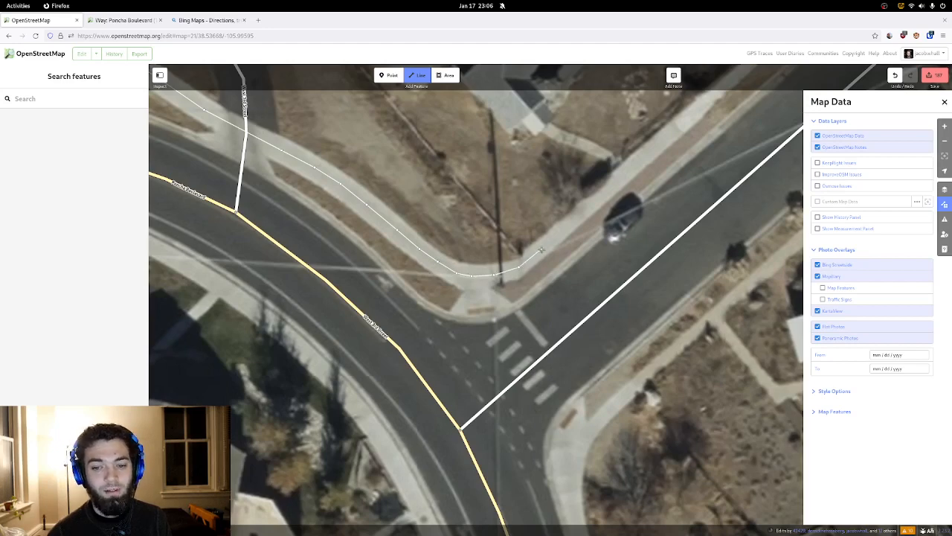
left_click_drag(670, 138, 487, 268)
left_click_drag(670, 133, 526, 248)
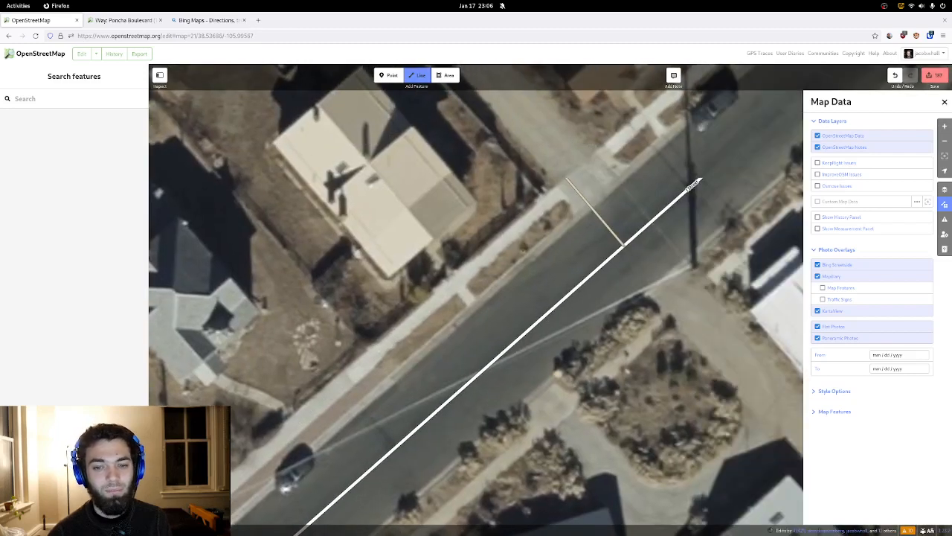
double_click(555, 195)
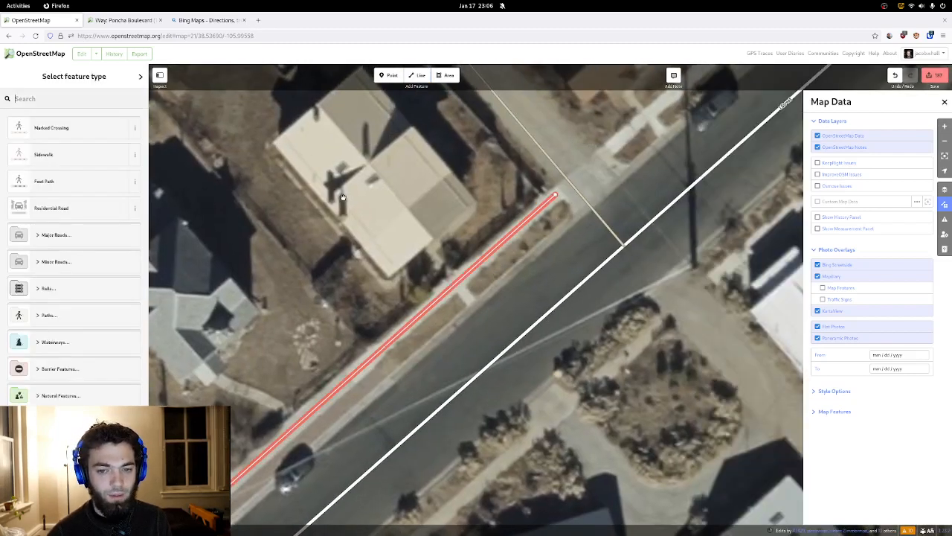
left_click(91, 155)
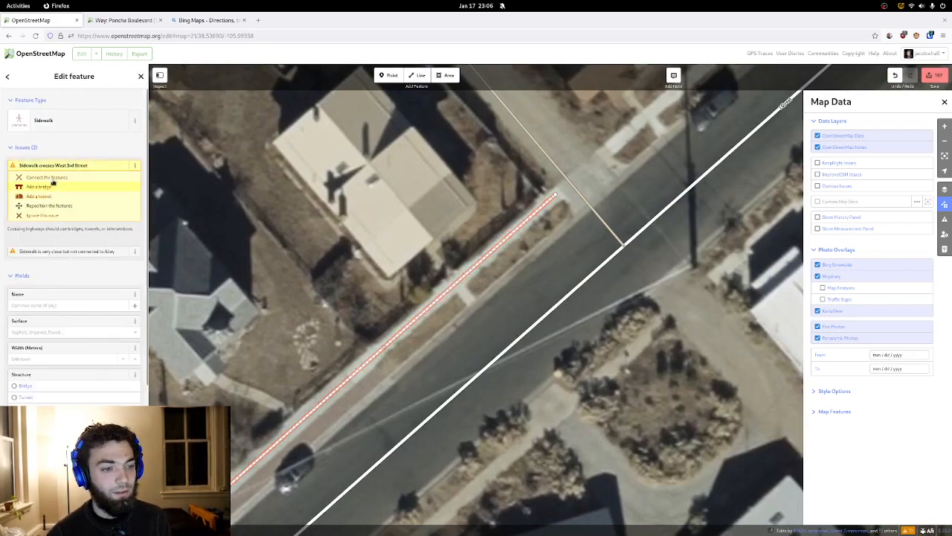
left_click(76, 179)
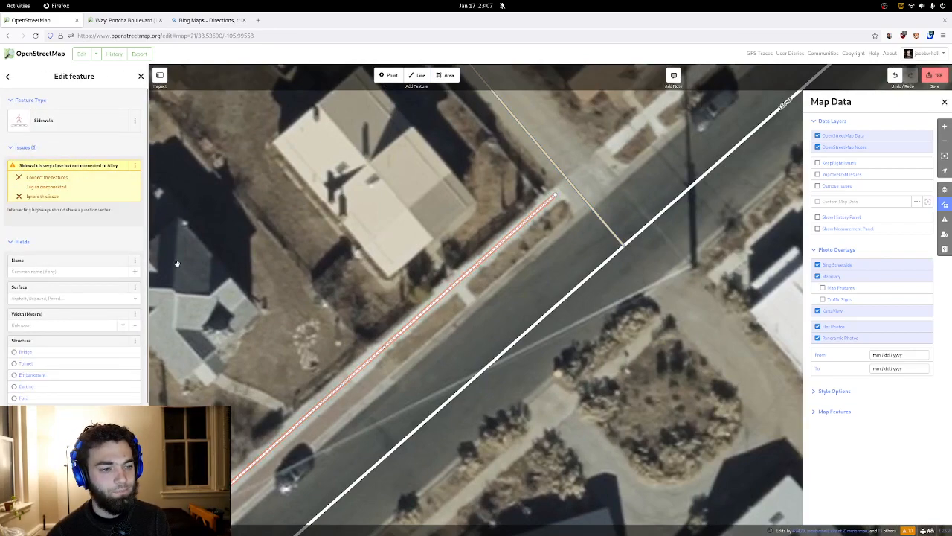
- Draw a short line from the new sidewalk's end across the alley and classify it as Unmarked Crossing
left_click_drag(344, 238, 507, 173)
scroll(310, 242, "down", 3)
left_click_drag(309, 242, 513, 184)
left_click_drag(415, 210, 229, 329)
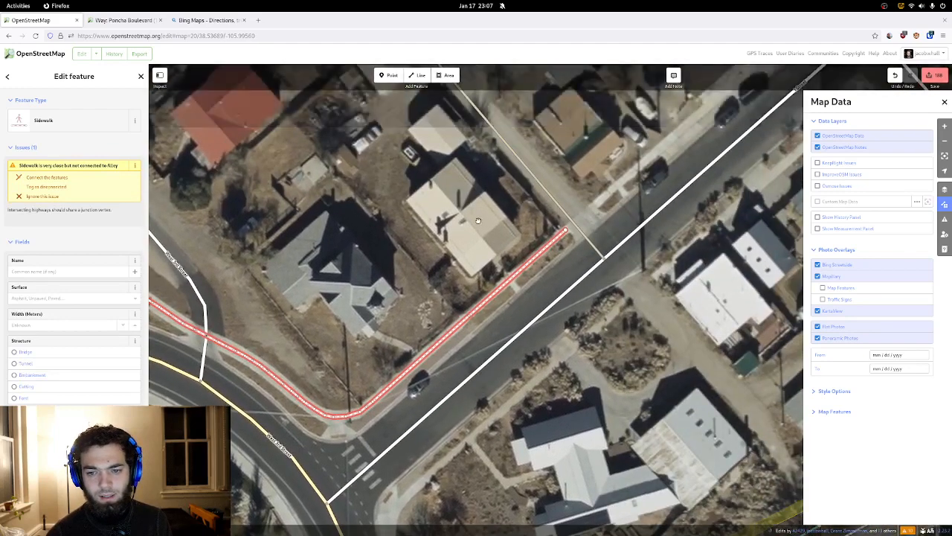
left_click_drag(574, 93, 416, 131)
left_click(417, 75)
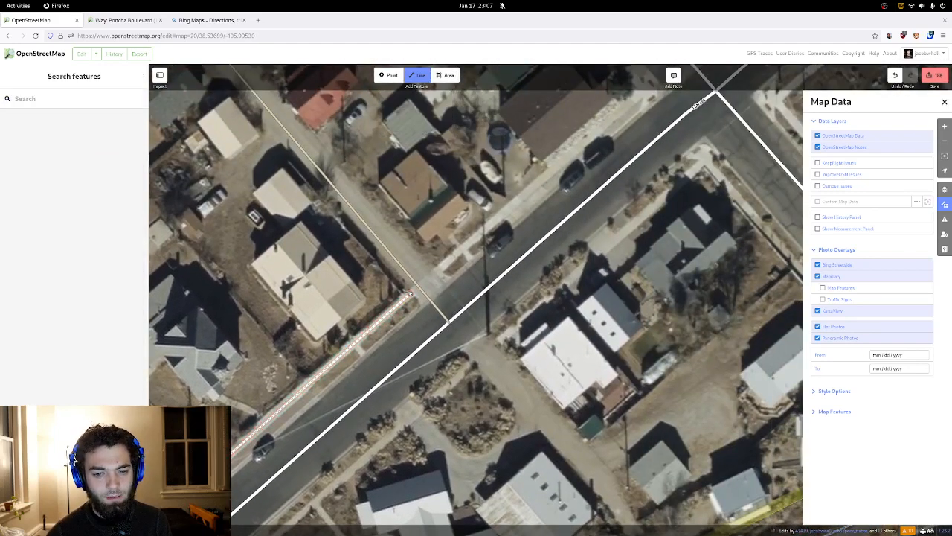
double_click(442, 266)
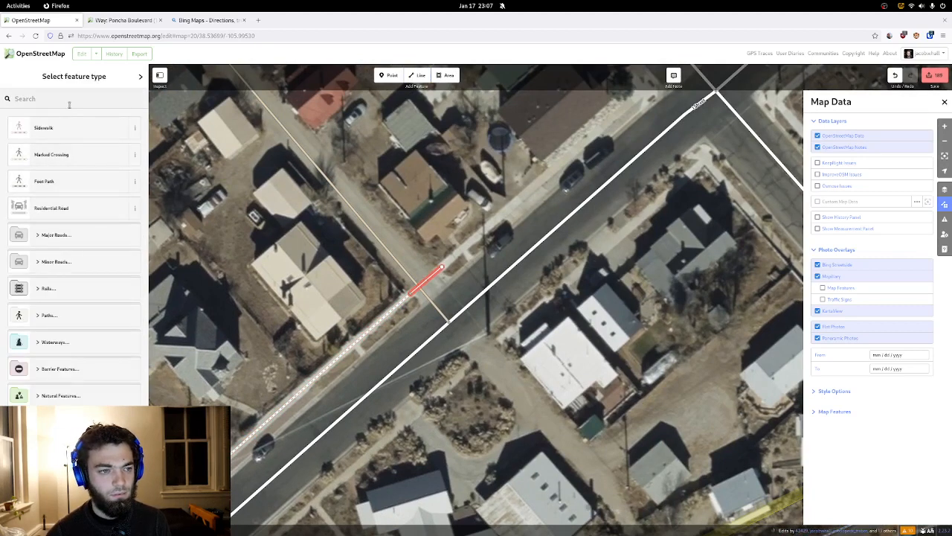
type("unmarked")
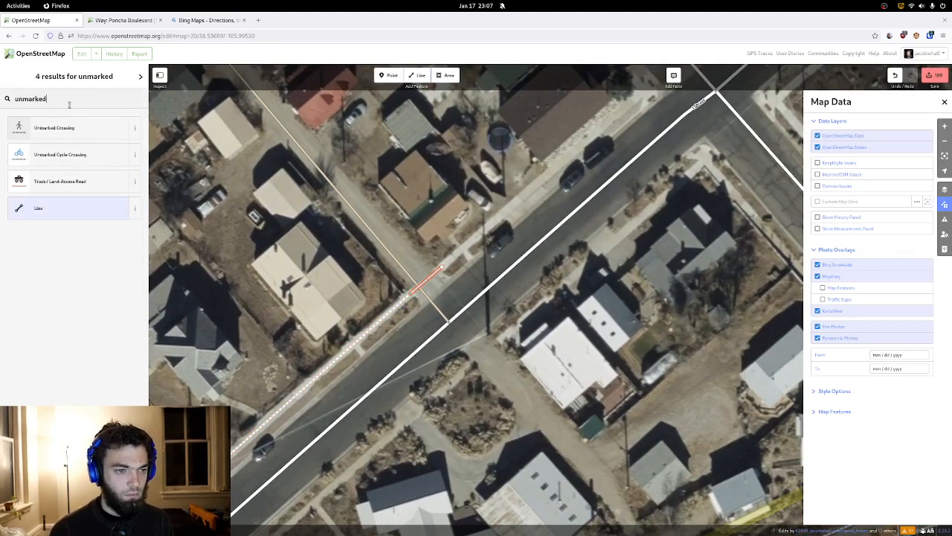
left_click(55, 127)
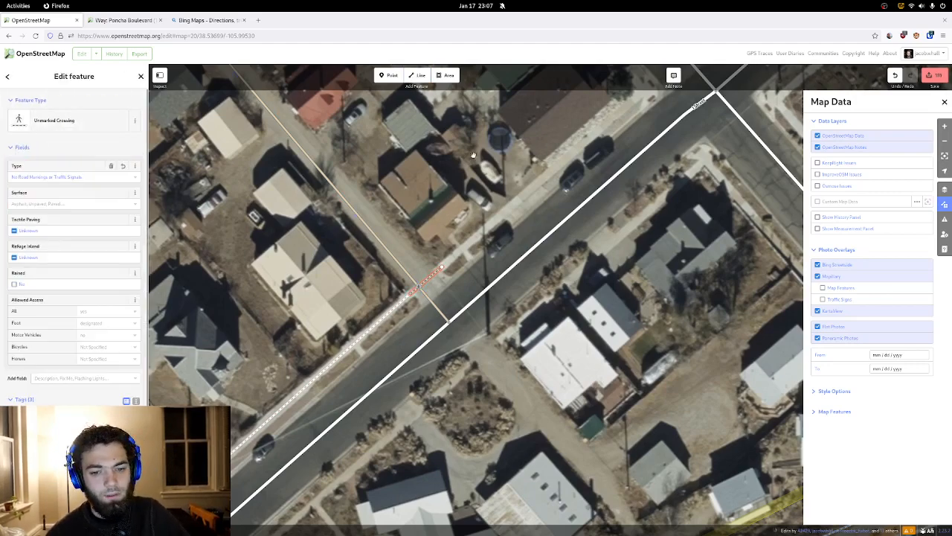
- Draw a Sidewalk from the alley crossing's far end along the street to the corner at West 2nd Street
left_click_drag(473, 155, 340, 207)
left_click(418, 75)
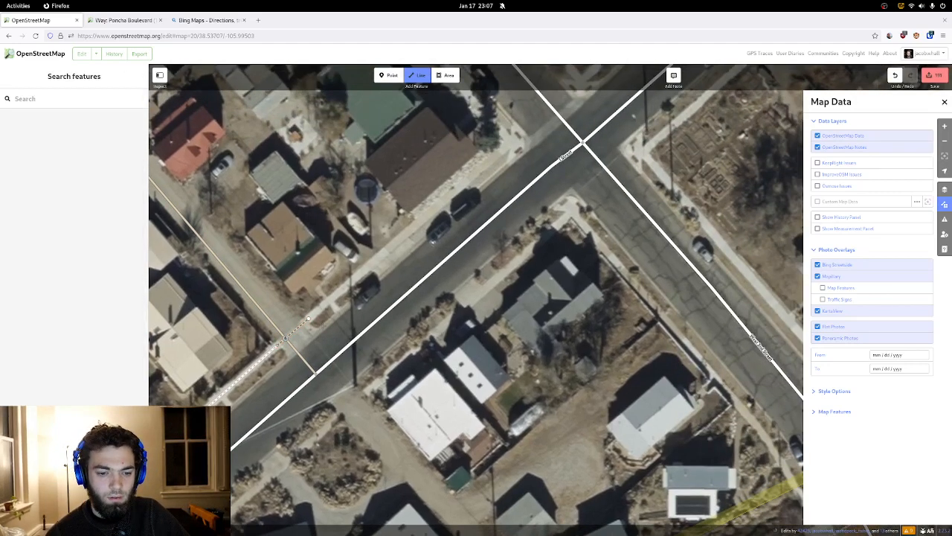
left_click(309, 318)
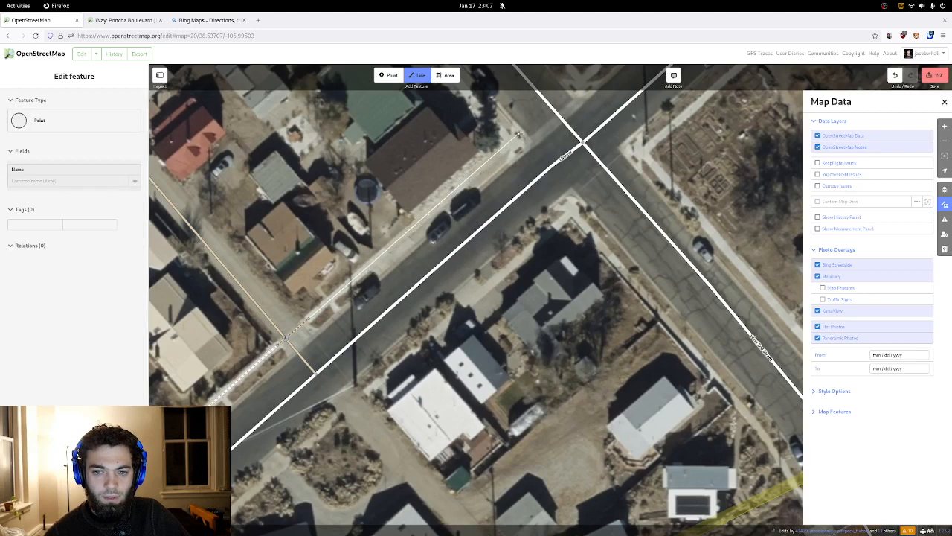
left_click(519, 135)
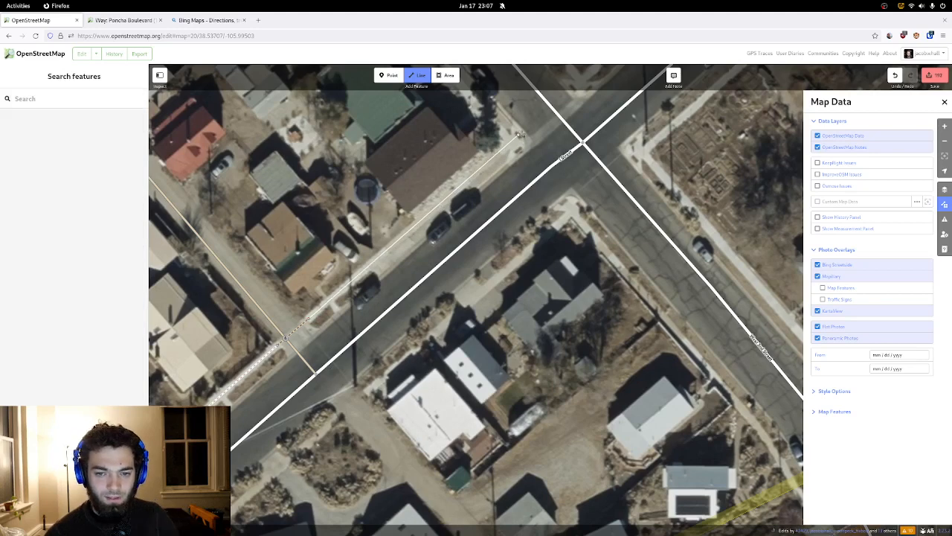
left_click(520, 135)
left_click(76, 161)
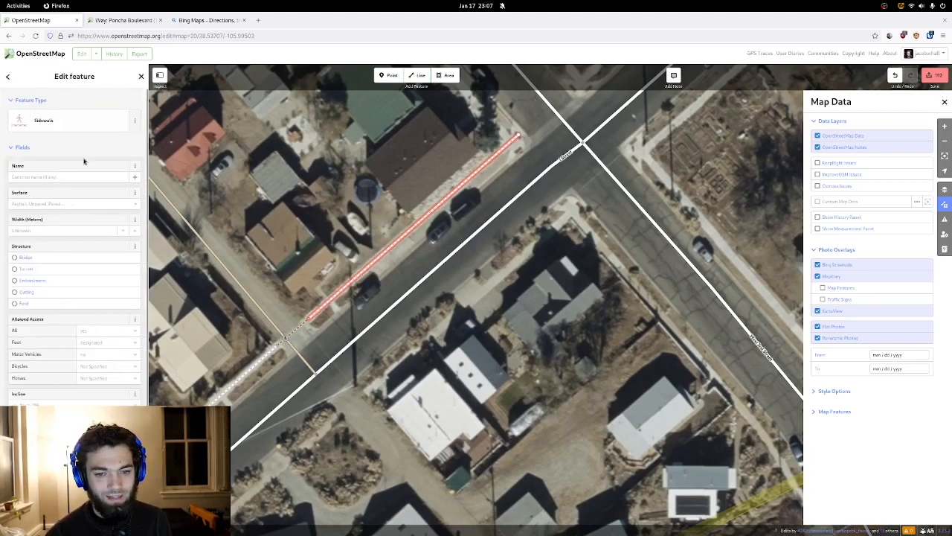
left_click(353, 182)
- Draw a line from the sidewalk's end across West 2nd Street to the opposite corner
left_click_drag(421, 143, 310, 268)
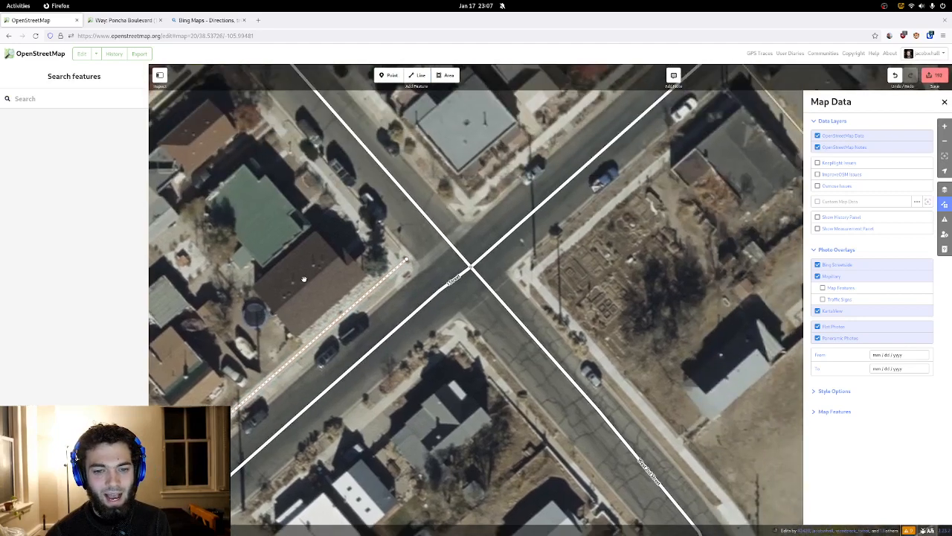
left_click(419, 76)
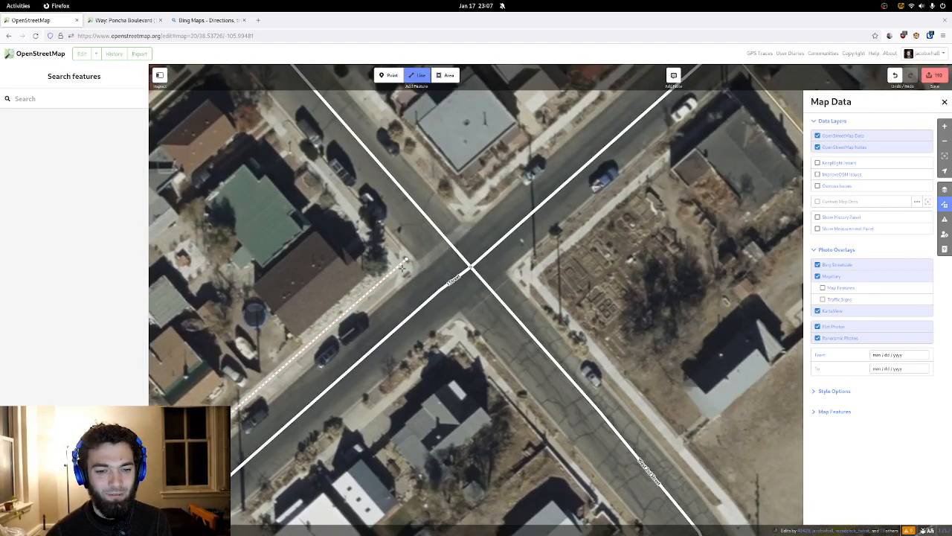
left_click(406, 259)
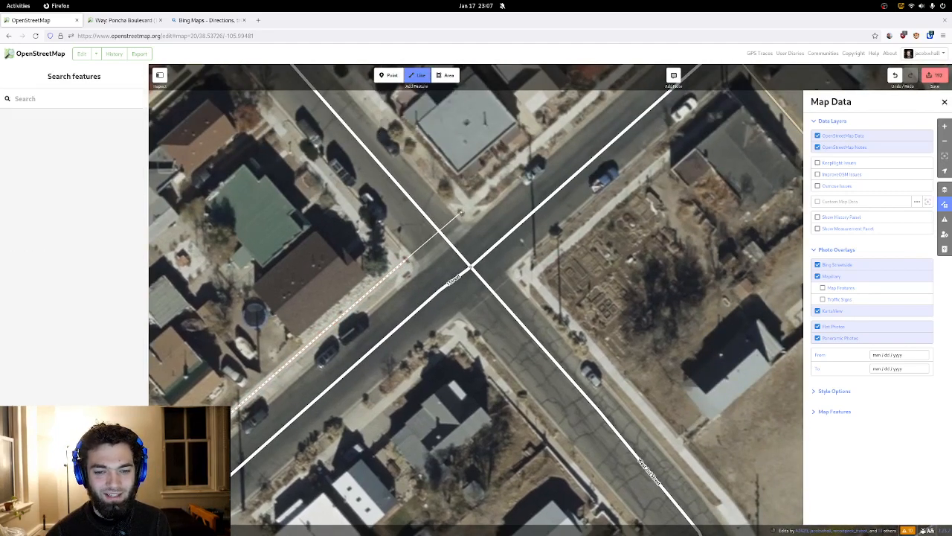
double_click(462, 213)
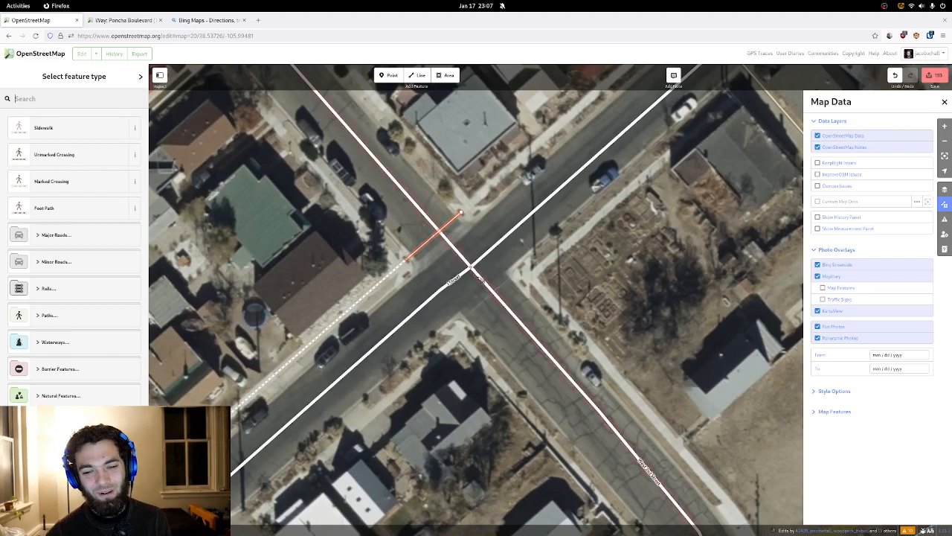
- Shift the West 2nd Street intersection point and the road's next point to the southeast onto the pavement's centreline
left_click_drag(471, 267, 463, 271)
left_click(600, 413)
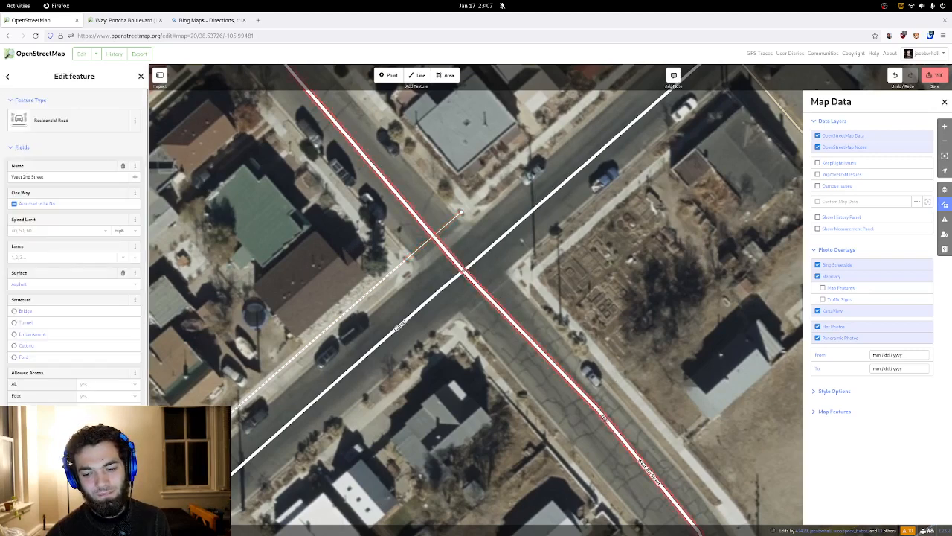
left_click_drag(596, 409, 593, 421)
- Reshape the bend of West 2nd Street just north of the trail crossing to follow the pavement in the imagery
left_click_drag(604, 392, 389, 162)
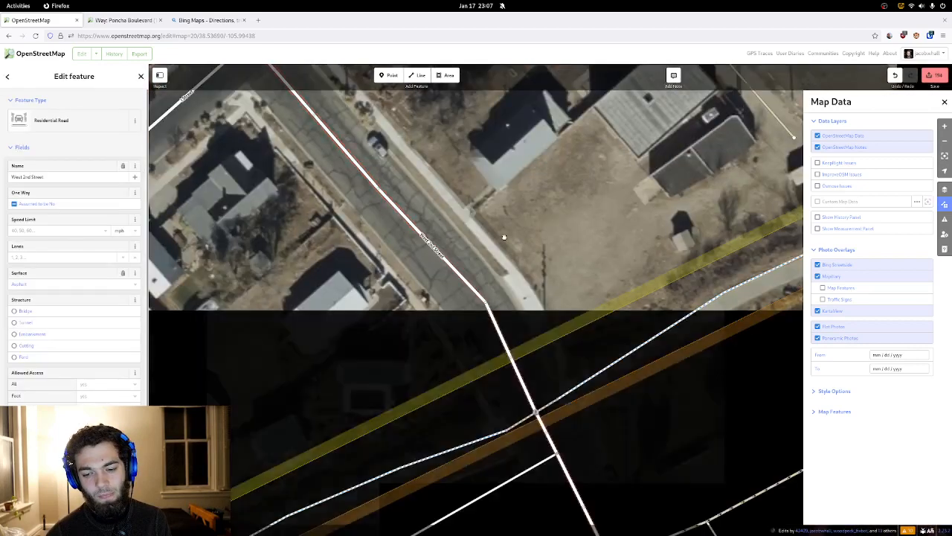
left_click_drag(488, 305, 485, 318)
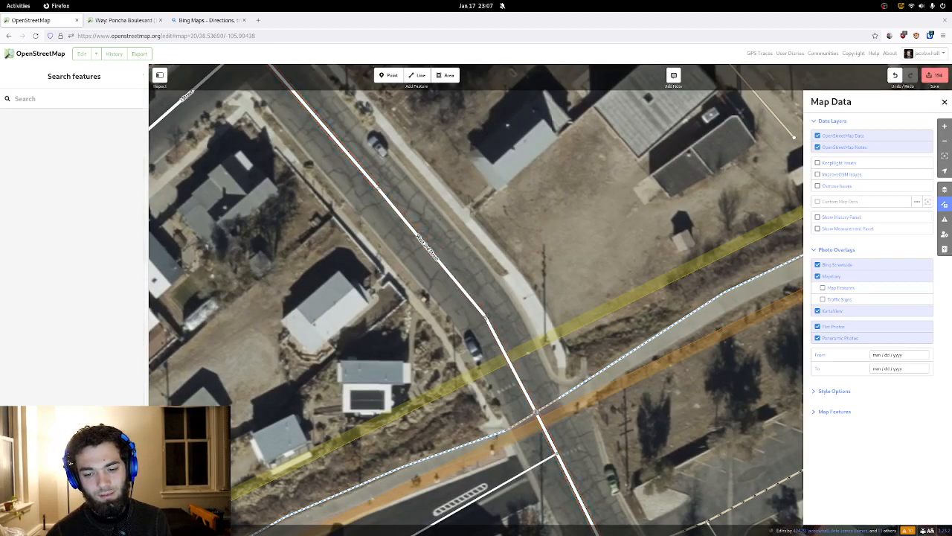
left_click_drag(486, 318, 502, 343)
key("ctrl+z")
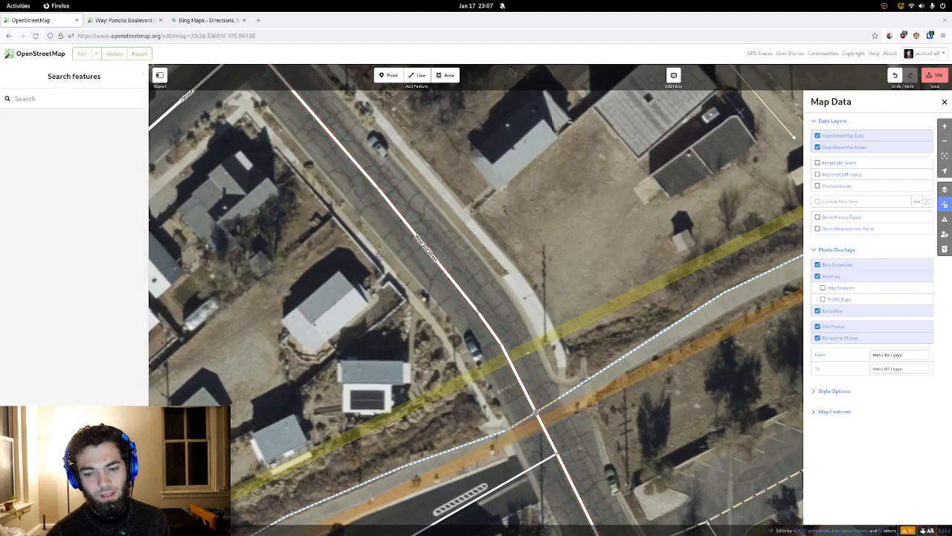
left_click_drag(476, 301, 476, 301)
left_click(474, 243)
- Classify the line across West 2nd Street as Unmarked Crossing and connect it to the road
left_click_drag(470, 243, 552, 345)
left_click_drag(418, 198, 486, 350)
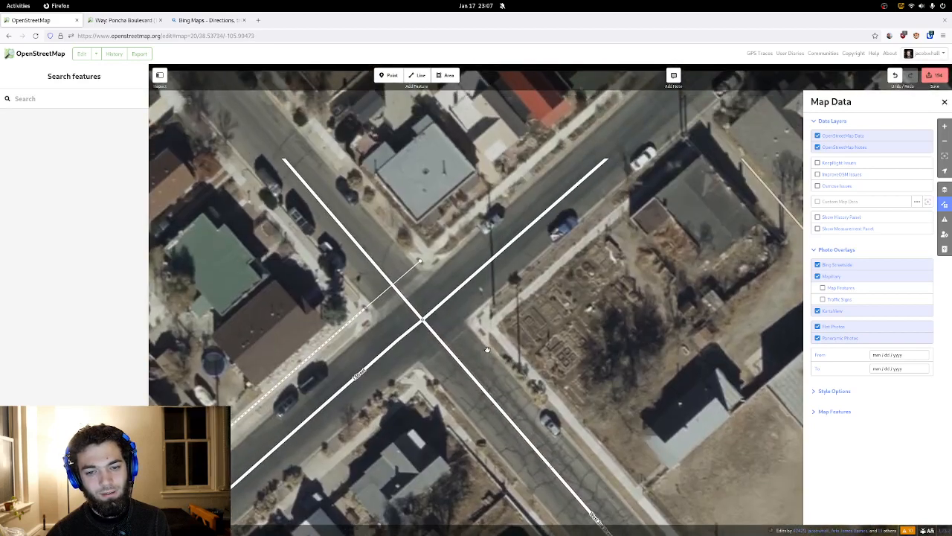
left_click(383, 292)
left_click(79, 120)
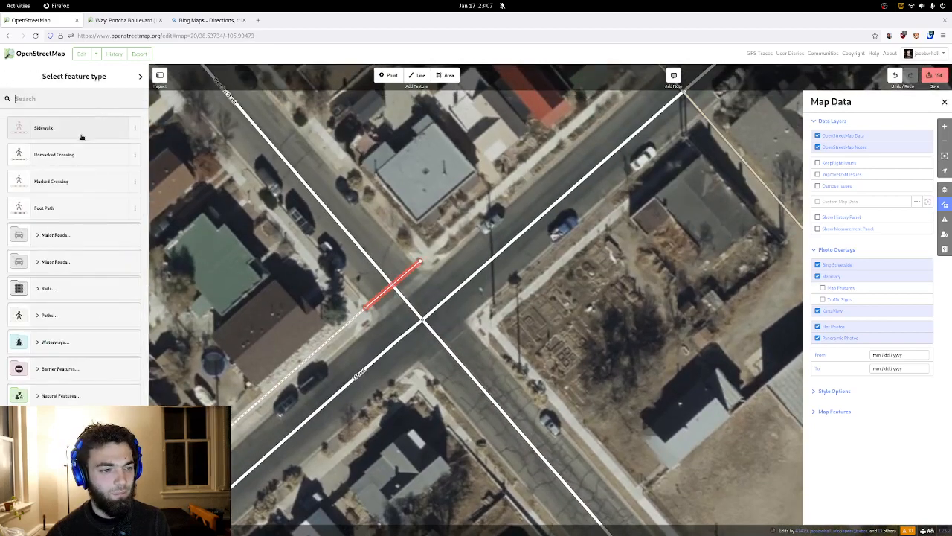
left_click(83, 153)
left_click(82, 177)
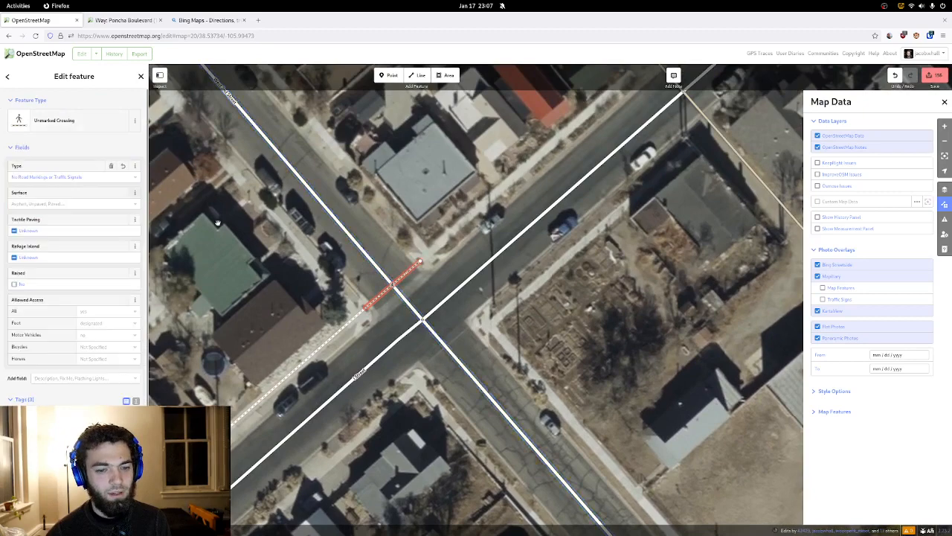
left_click(310, 281)
- Close the map data settings and open the changeset upload form with its list of issues
left_click_drag(307, 291, 357, 221)
left_click_drag(321, 457, 532, 279)
scroll(532, 279, "down", 3)
left_click_drag(374, 431, 489, 349)
left_click_drag(315, 227, 593, 273)
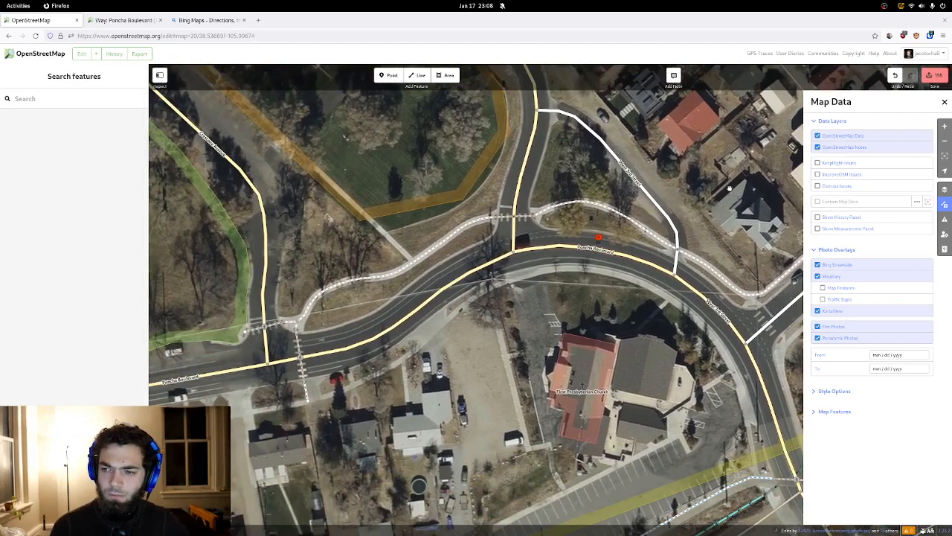
left_click(944, 101)
left_click(938, 76)
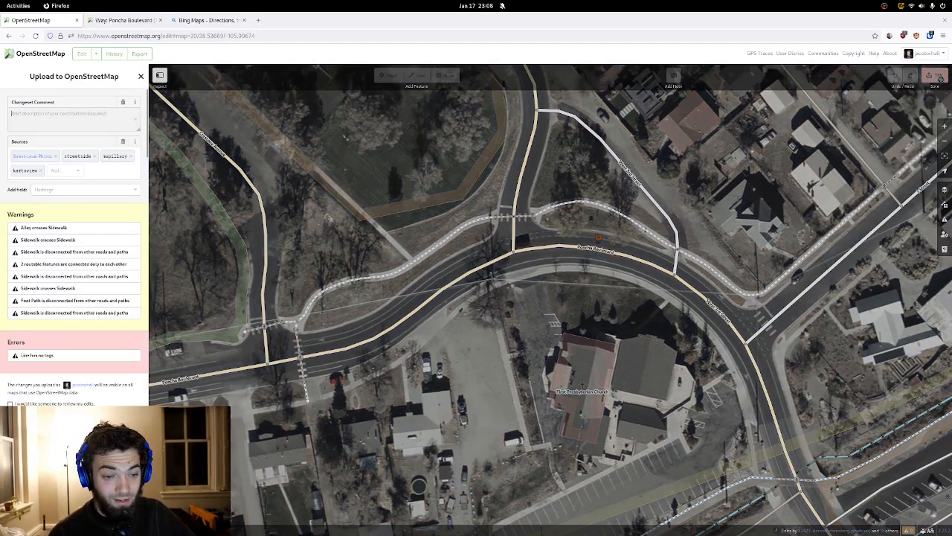
- Resolve the untagged line error by classifying the line along the road's west side at the trail crossing as Sidewalk
left_click(93, 360)
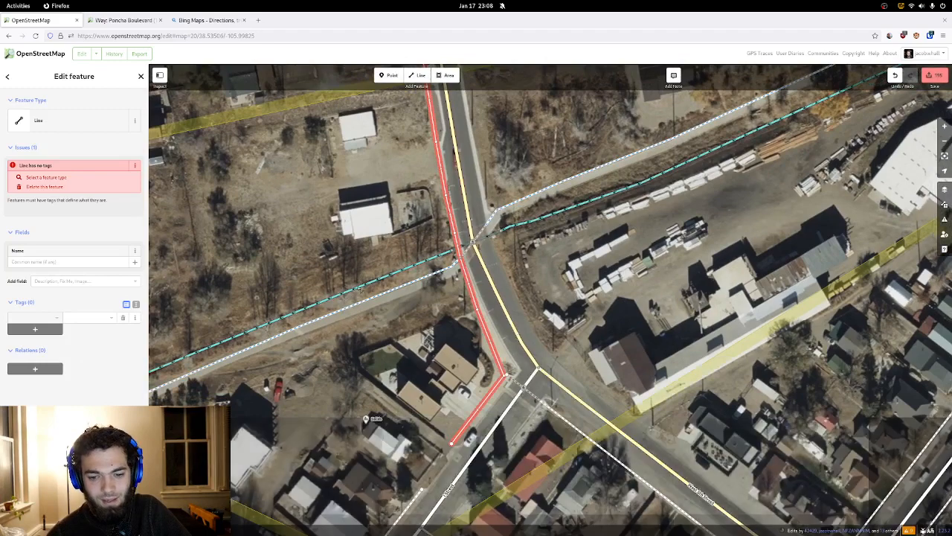
left_click(34, 120)
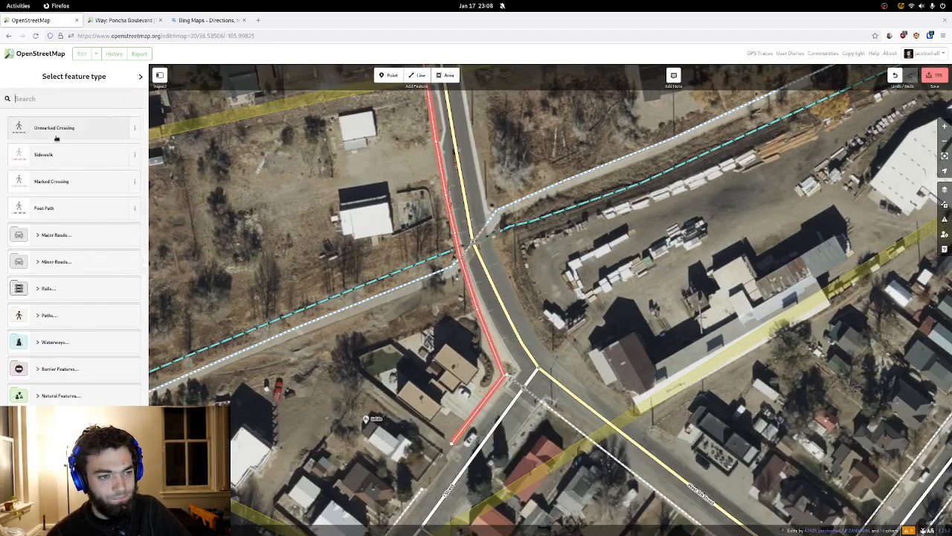
left_click(55, 151)
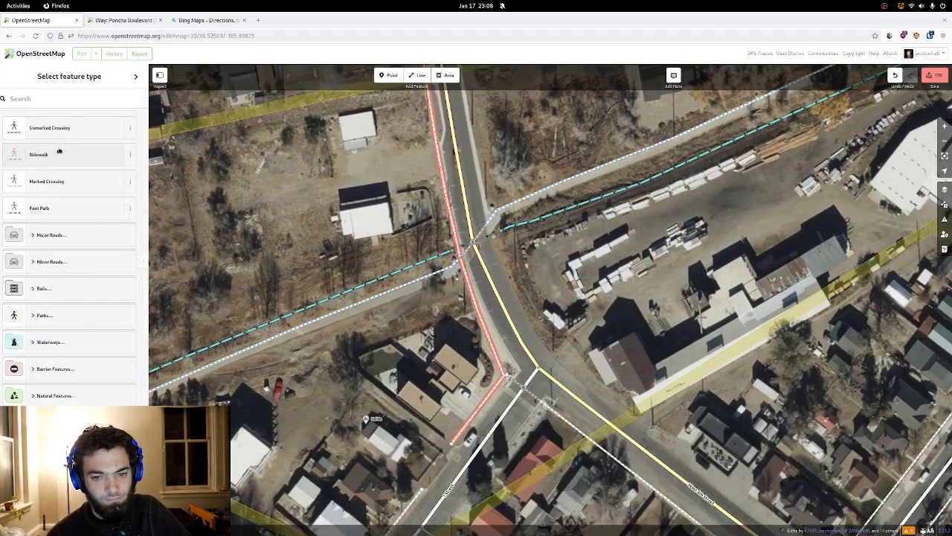
left_click(291, 208)
left_click_drag(316, 207, 270, 279)
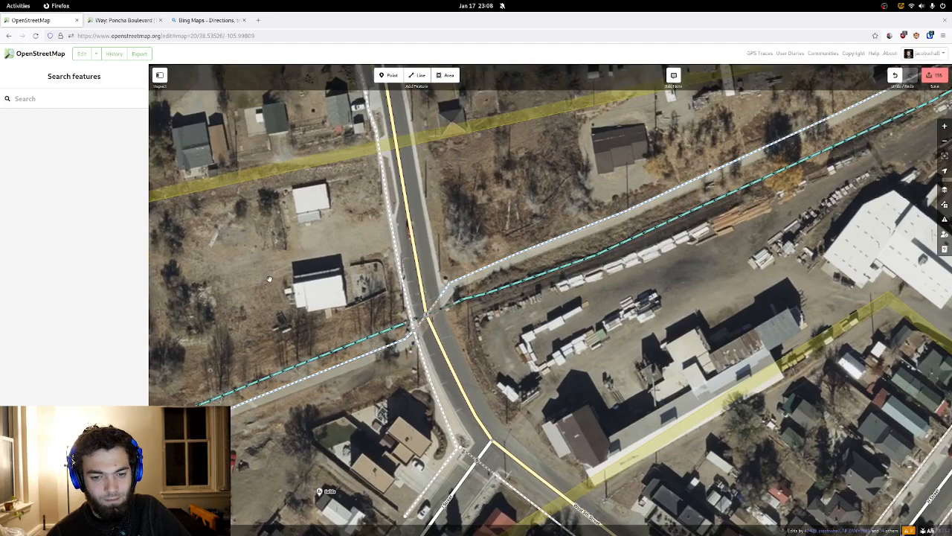
left_click(405, 313)
left_click(509, 201)
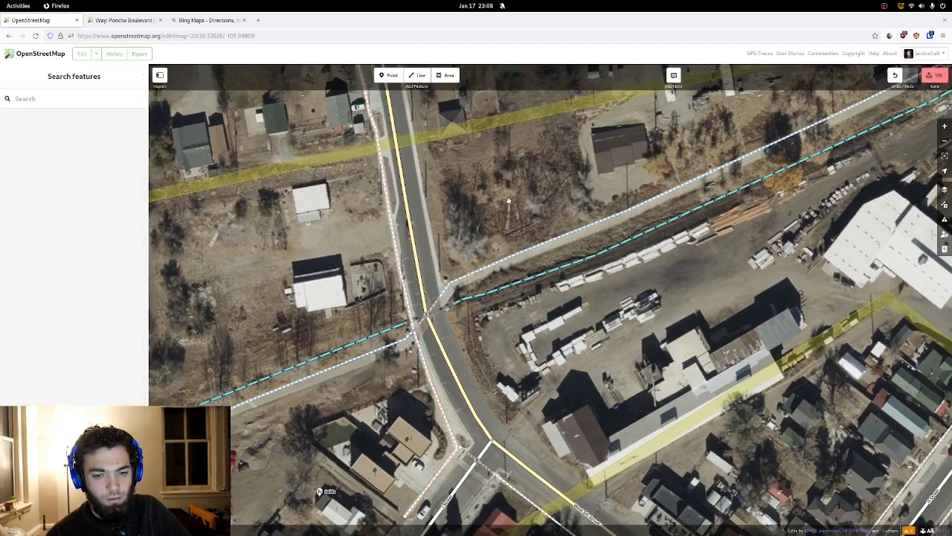
- Resolve the Alley crosses Sidewalk warning by connecting the alley between Park Avenue and Dodge Street to the sidewalk
left_click(933, 75)
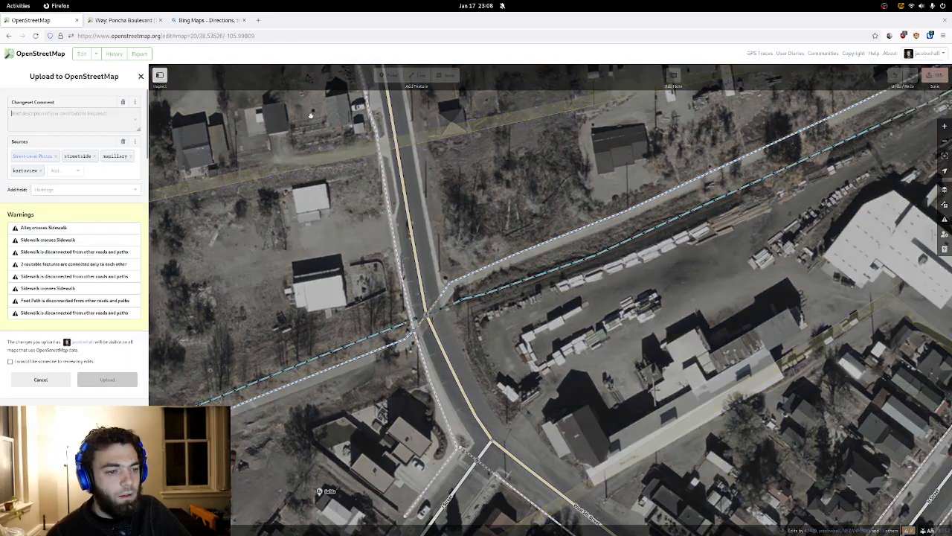
left_click(79, 228)
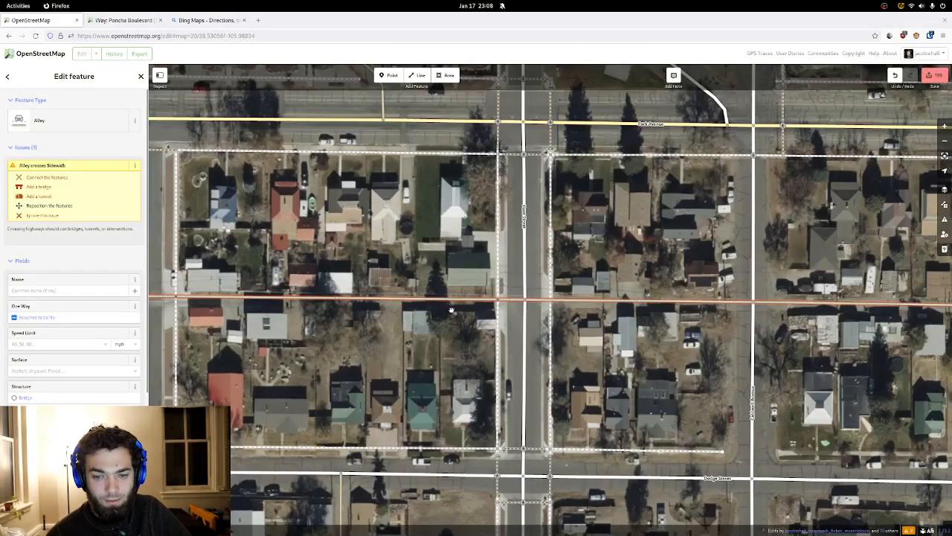
left_click(551, 335)
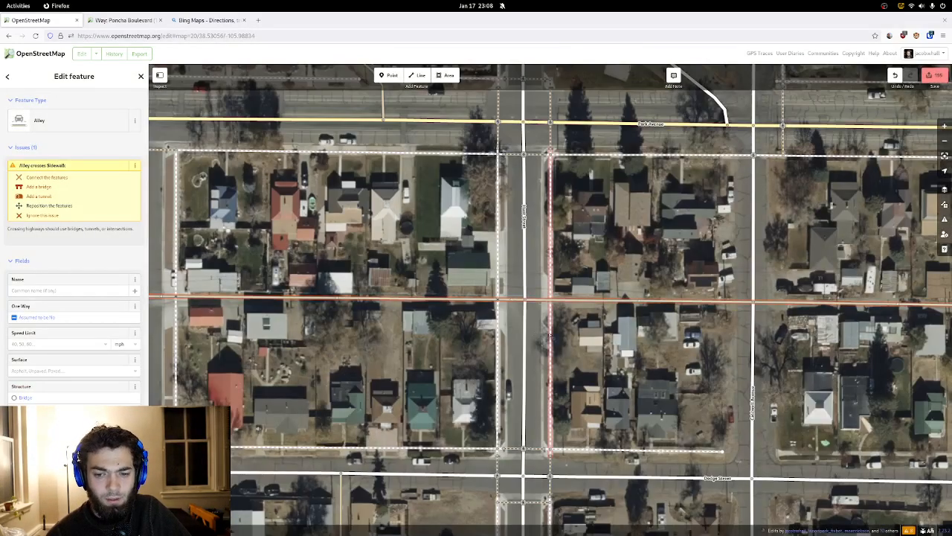
left_click(118, 177)
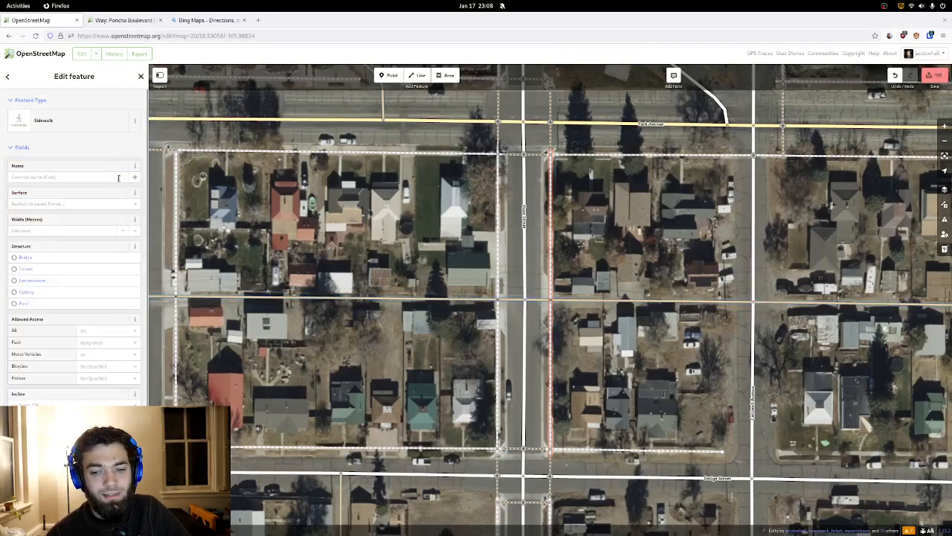
left_click(551, 300)
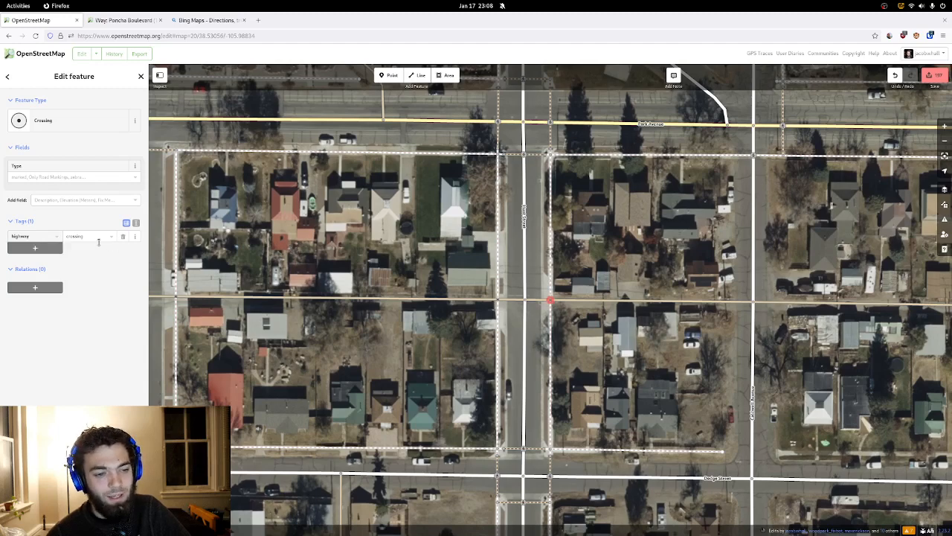
left_click(262, 260)
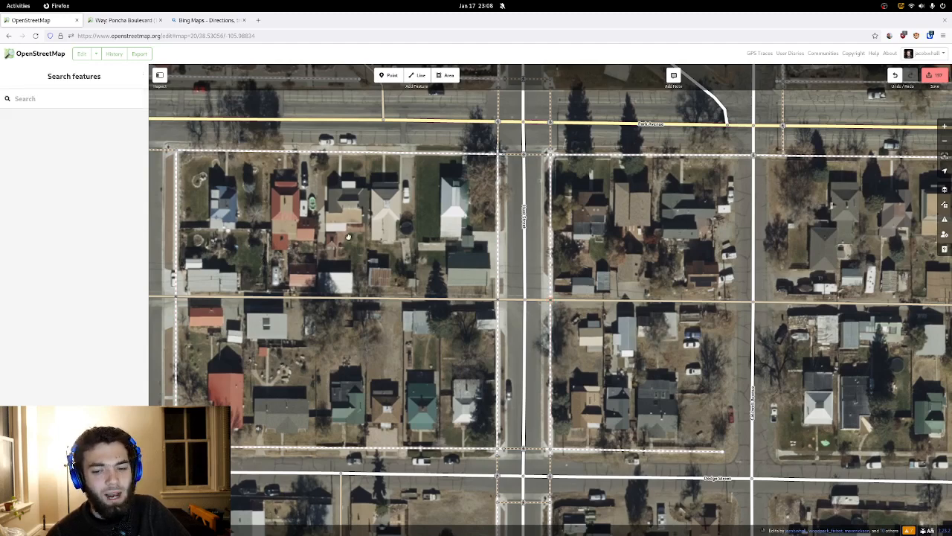
- Examine the alley's junctions with the sidewalks and streets, and the surrounding blocks south of Park Avenue
left_click_drag(348, 236, 245, 234)
left_click(450, 299)
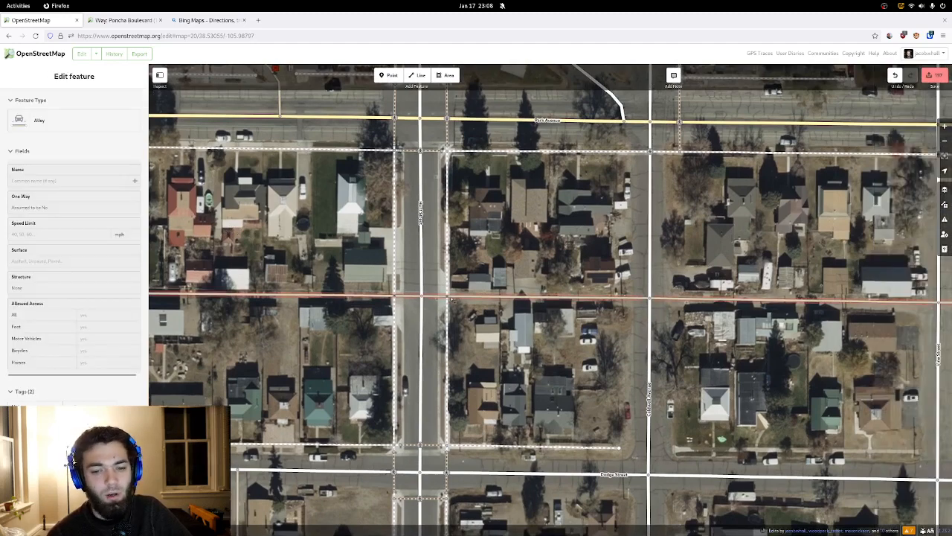
key("Escape")
mouse_move(450, 299)
left_mouse_down()
mouse_move(438, 296)
mouse_move(453, 285)
mouse_move(426, 277)
mouse_move(446, 313)
left_mouse_up()
scroll(440, 297, "up", 2)
left_click(433, 293)
key("Escape")
scroll(429, 281, "up", 2)
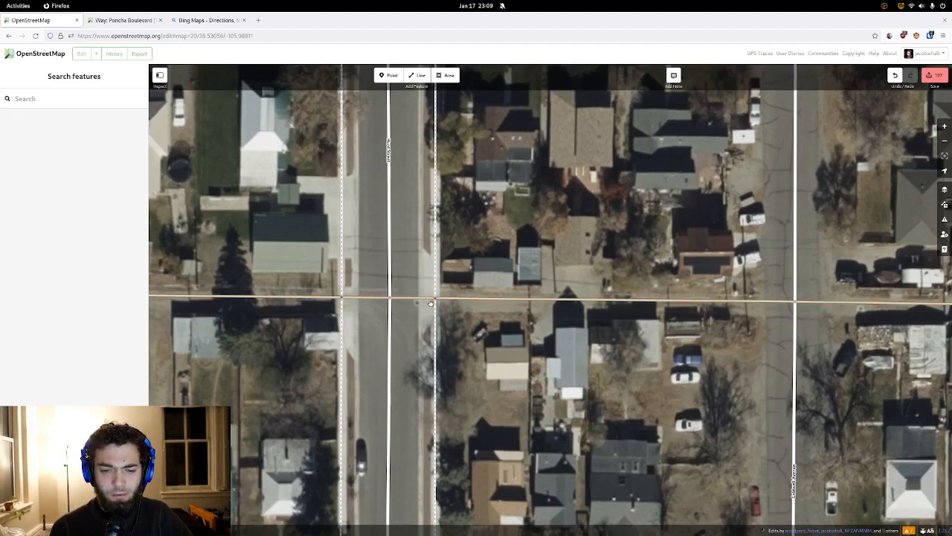
left_click(436, 304)
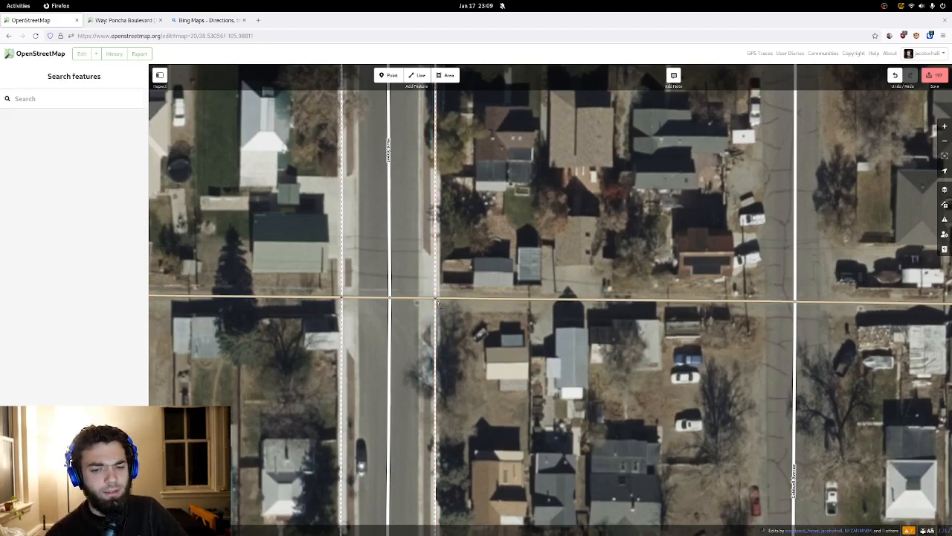
scroll(437, 317, "down", 3)
scroll(416, 318, "down", 2)
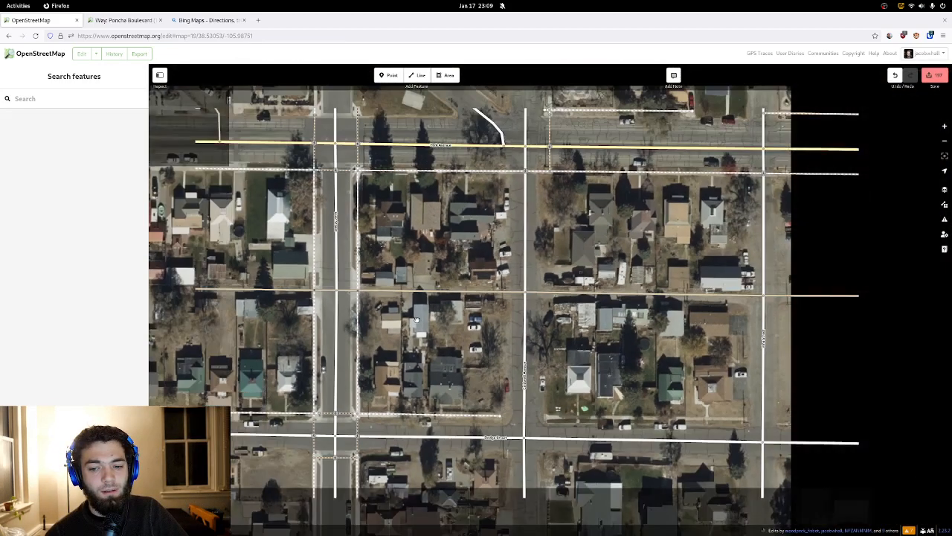
left_click_drag(417, 318, 360, 373)
left_click_drag(428, 292, 435, 311)
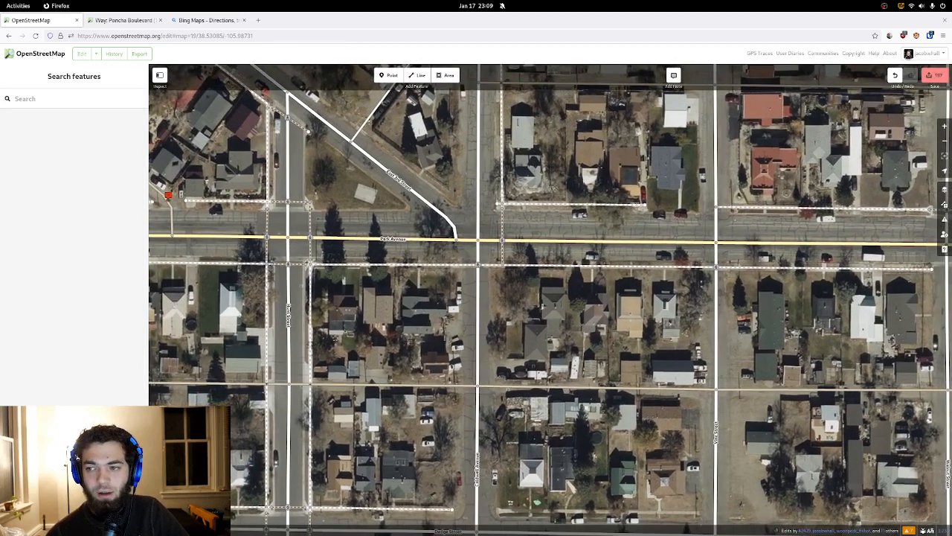
- Resolve the first Sidewalk crosses Sidewalk warning by connecting the two sidewalks at the corner on Park Avenue's north side
left_click(935, 80)
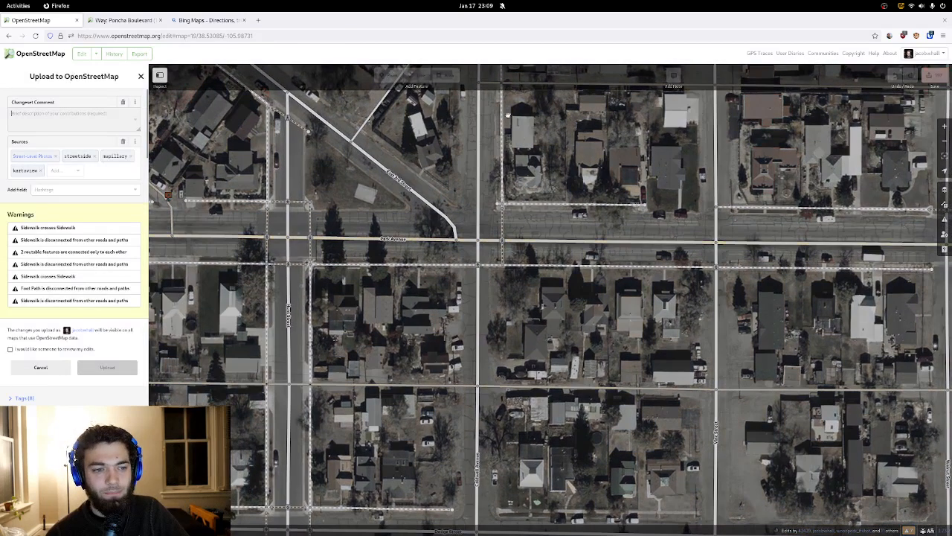
left_click(89, 232)
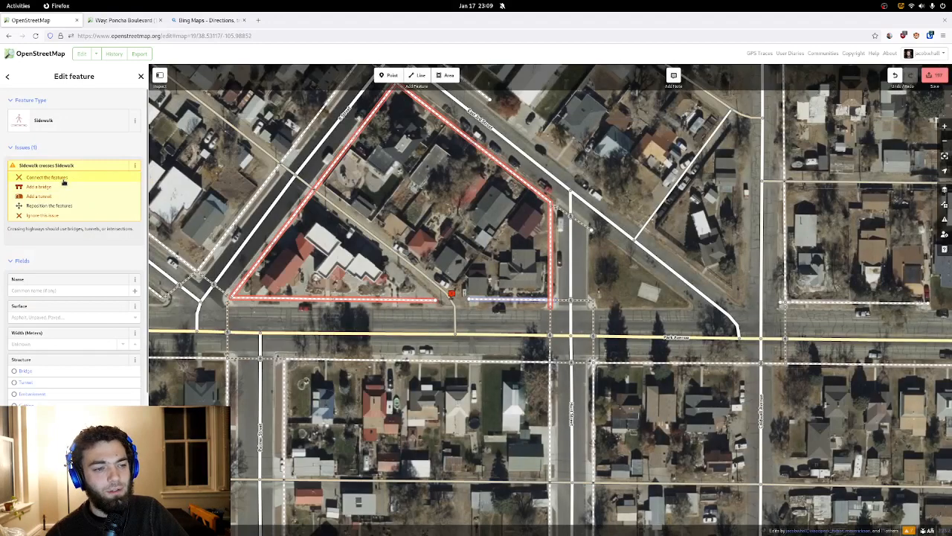
scroll(573, 313, "up", 5)
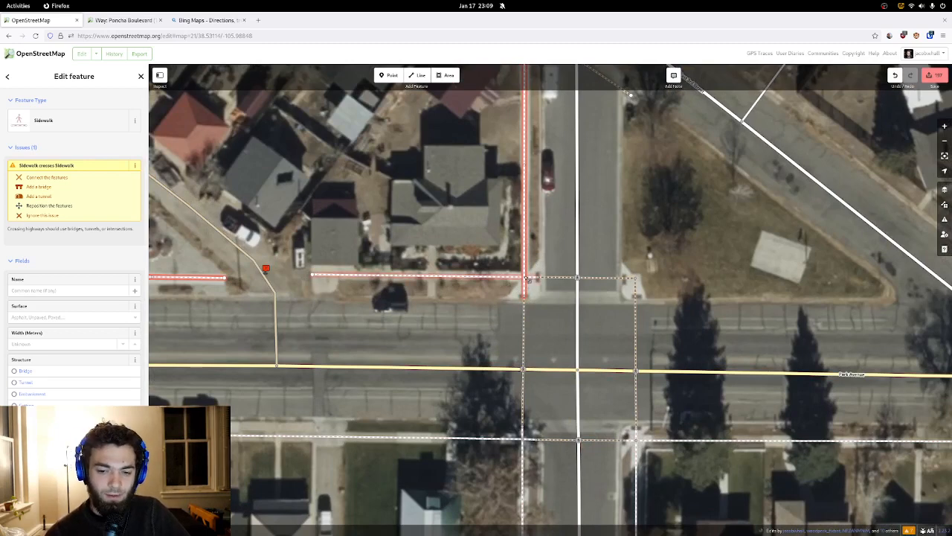
left_click(117, 178)
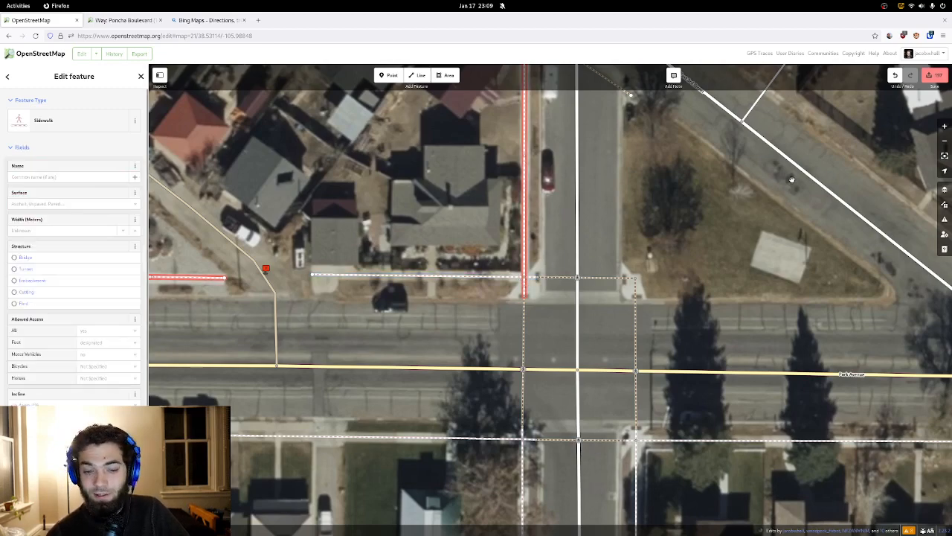
- Inspect the disconnected sidewalk beside the parking bays near East 10th Street and ignore both of its routing issues
left_click(934, 75)
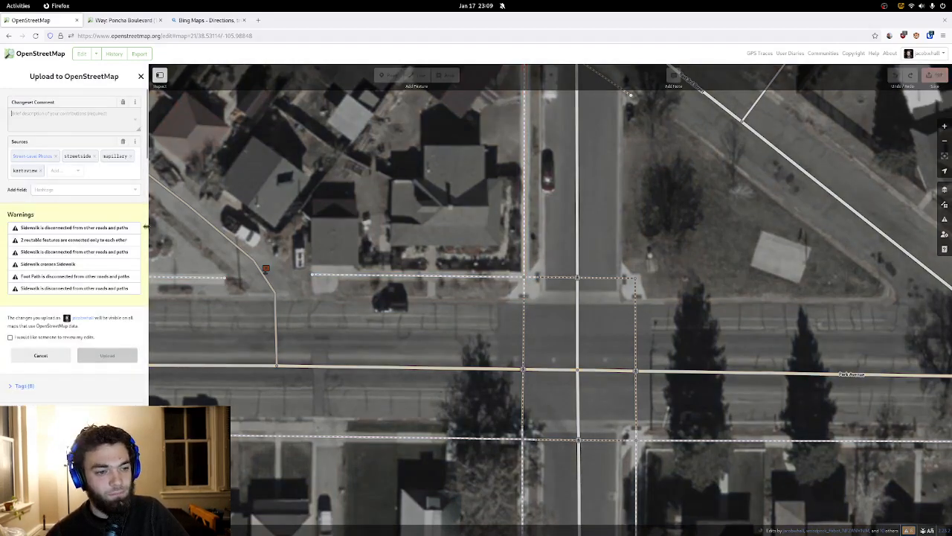
left_click(118, 230)
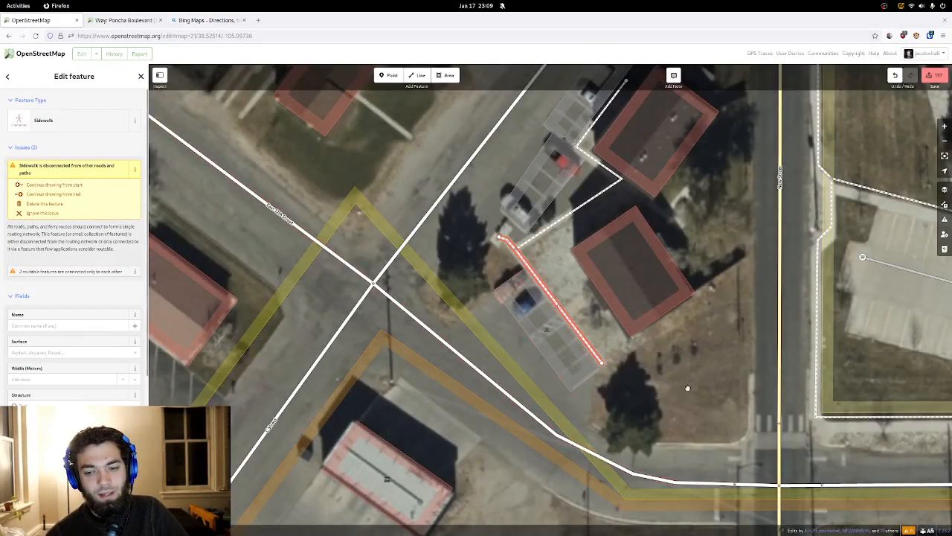
left_click_drag(687, 387, 626, 332)
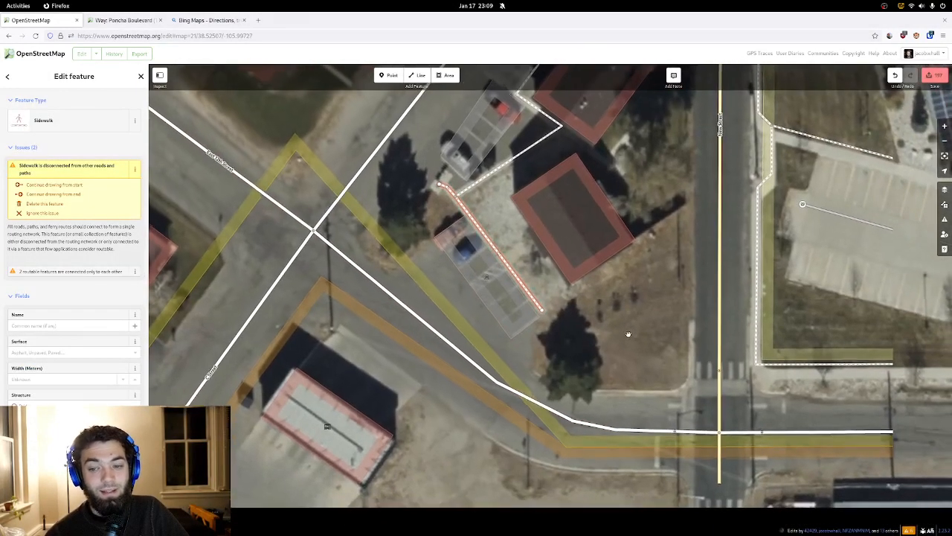
scroll(622, 337, "down", 2)
left_click_drag(595, 370, 552, 276)
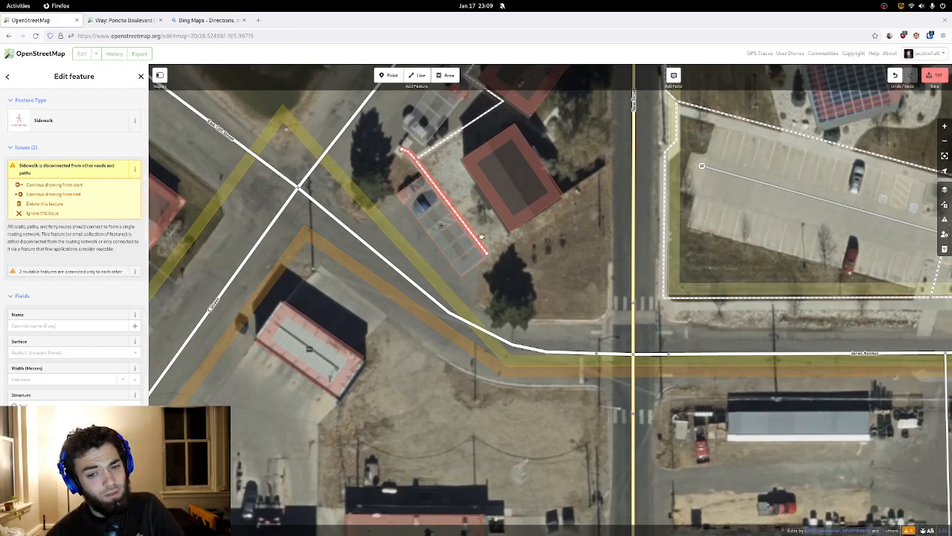
left_click_drag(457, 139, 448, 218)
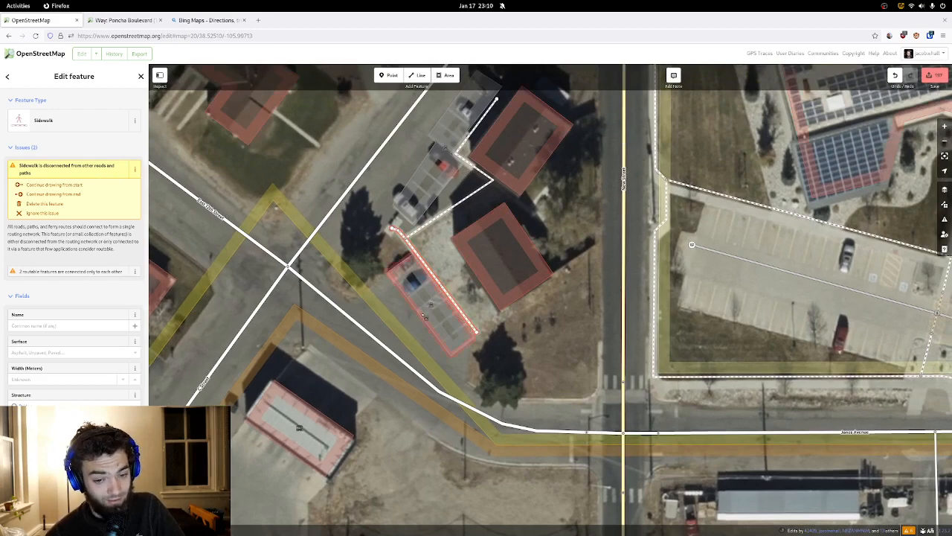
left_click_drag(526, 355, 459, 269)
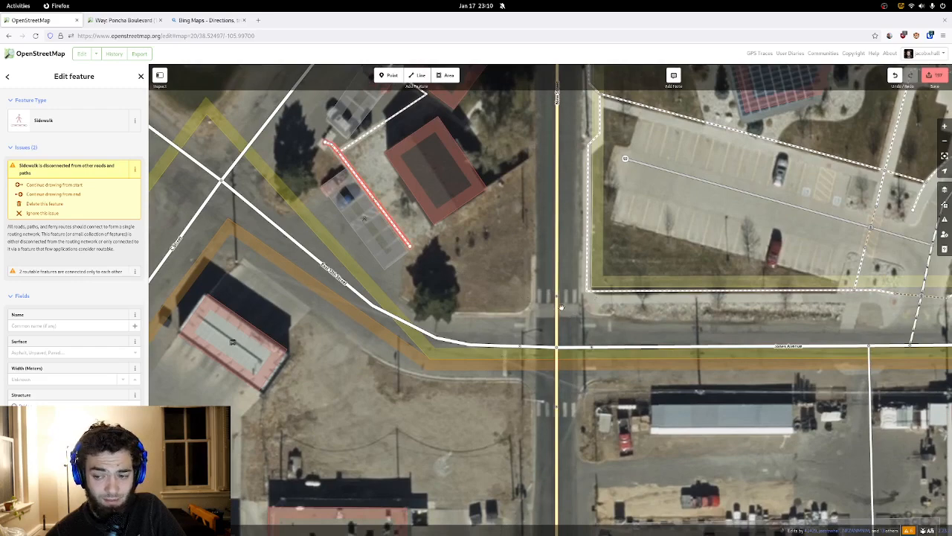
left_click_drag(566, 309, 543, 335)
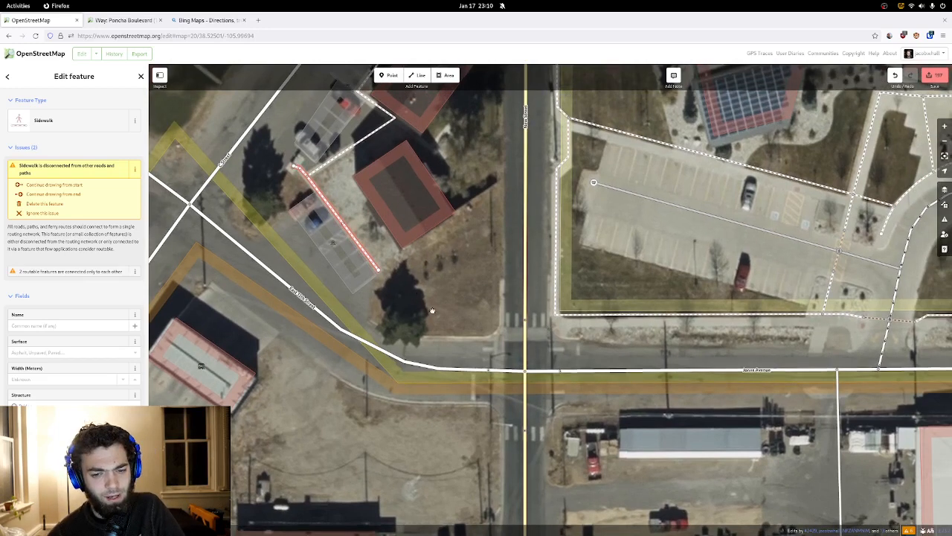
left_click_drag(432, 309, 453, 338)
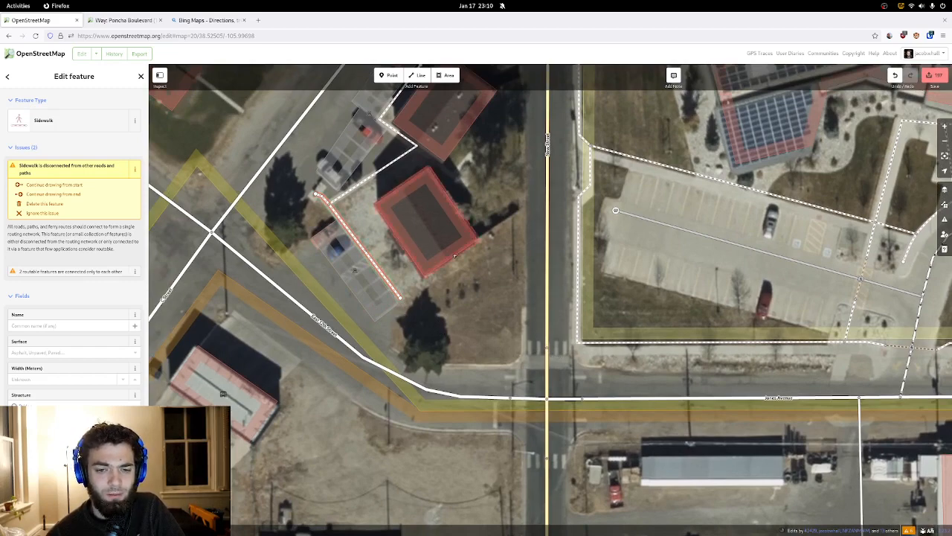
scroll(465, 240, "down", 2)
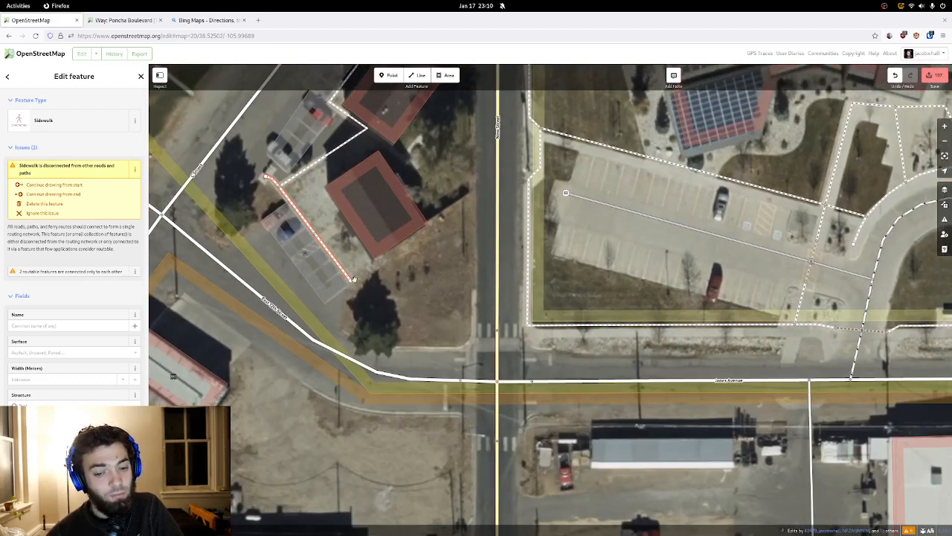
left_click(85, 215)
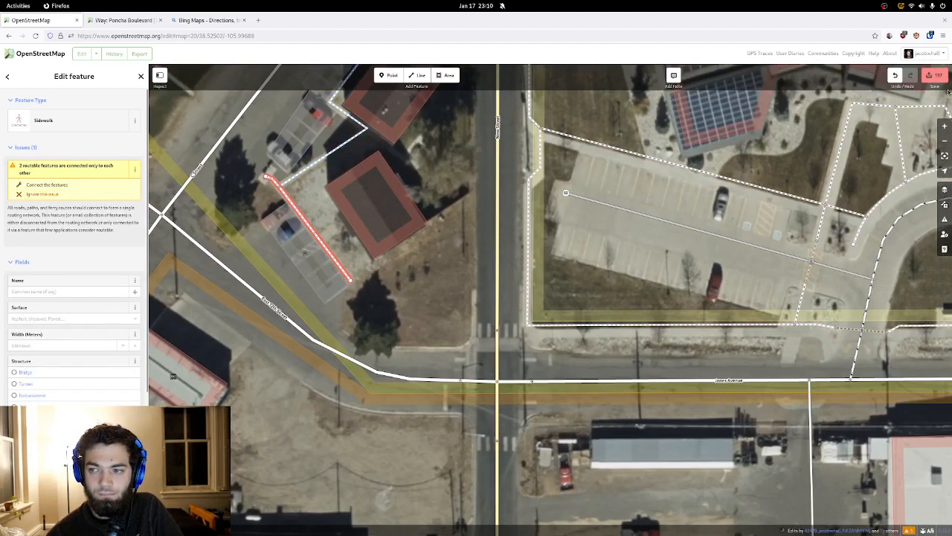
left_click(113, 195)
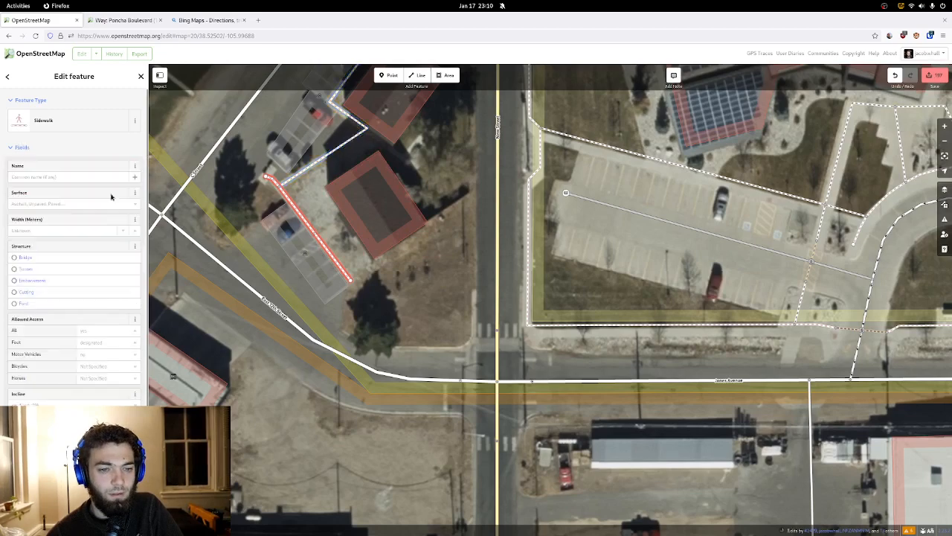
- Resolve the remaining Sidewalk crosses Sidewalk warning by connecting the two sidewalks, and reopen the changeset upload form
left_click(935, 76)
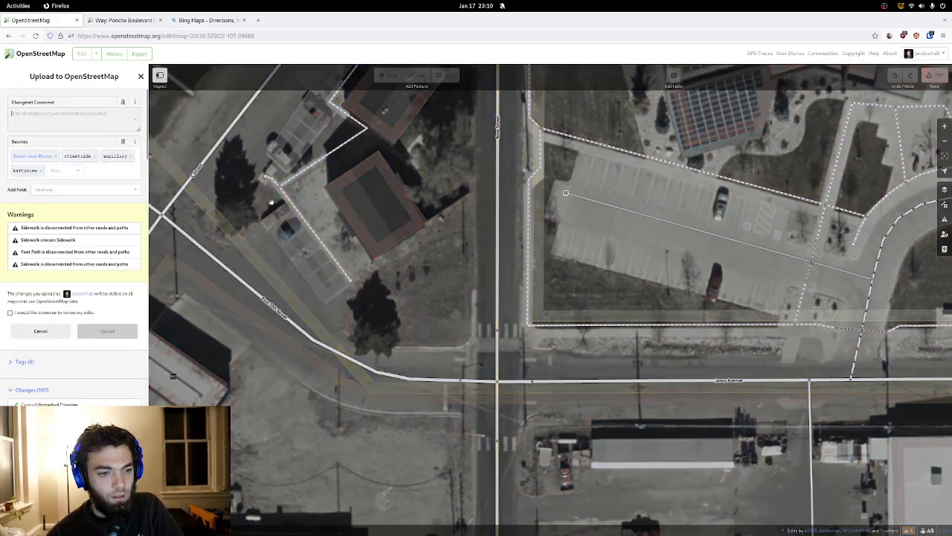
left_click(55, 245)
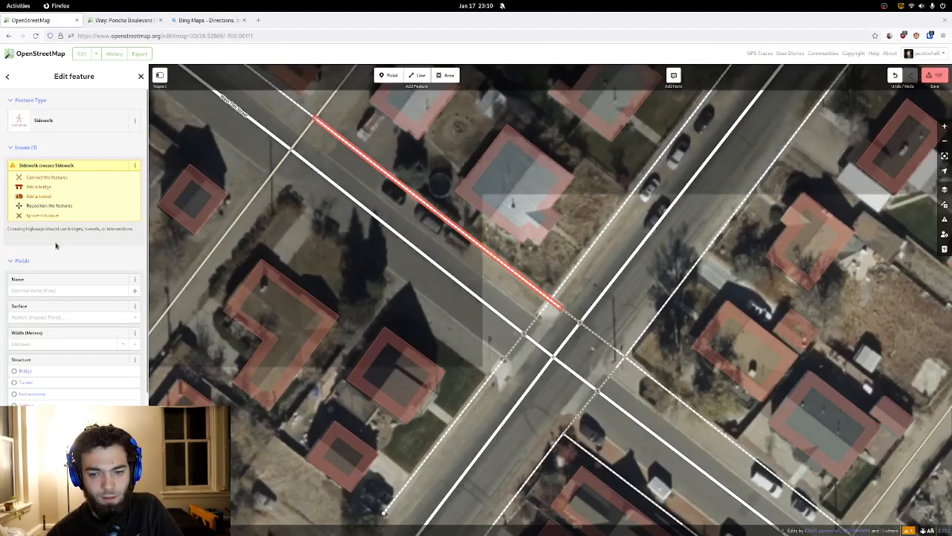
left_click(52, 181)
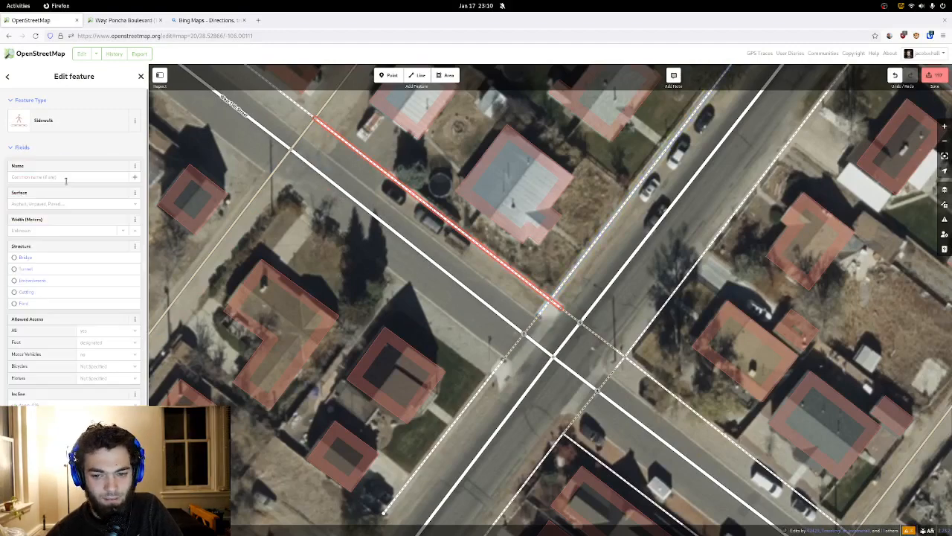
left_click(939, 79)
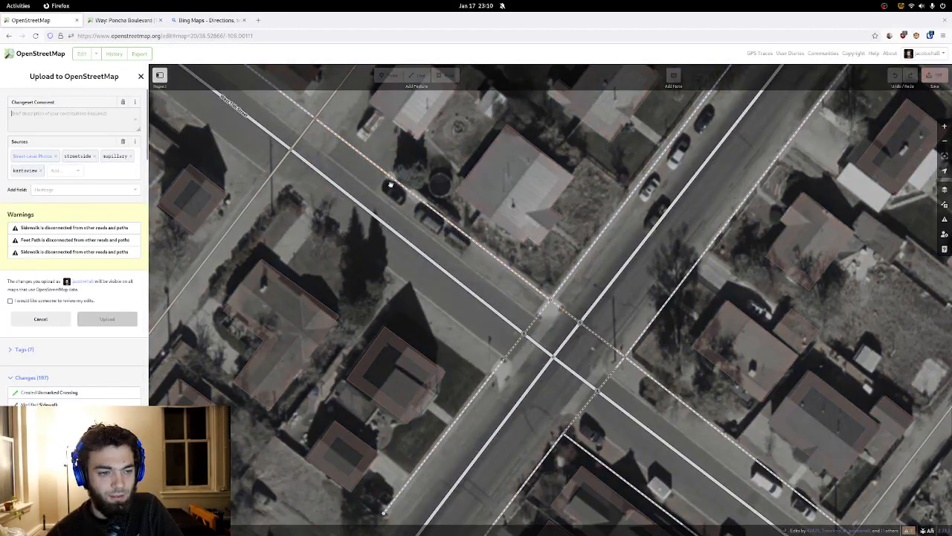
- Inspect both ends of the first disconnected sidewalk flagged in the warnings, along the residential block, and ignore its routing issue
left_click(113, 228)
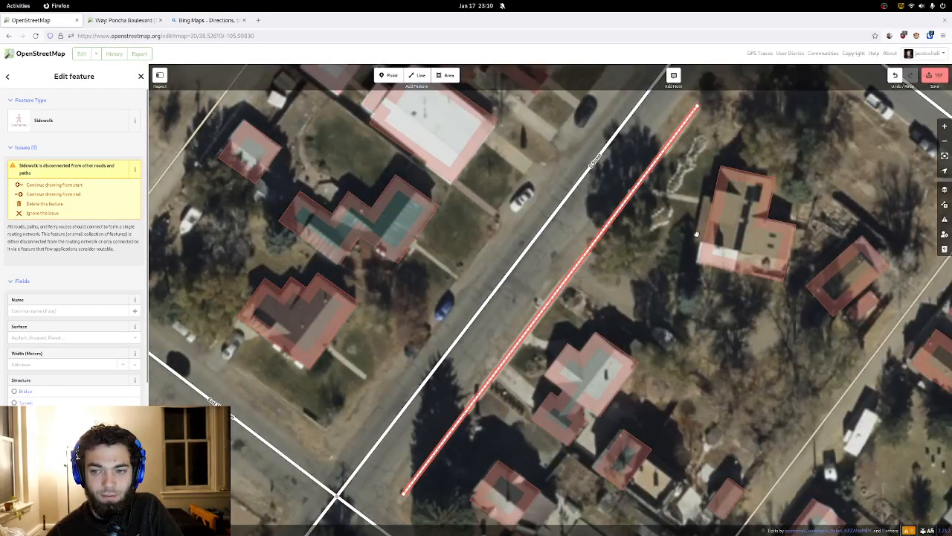
left_click_drag(704, 147, 569, 275)
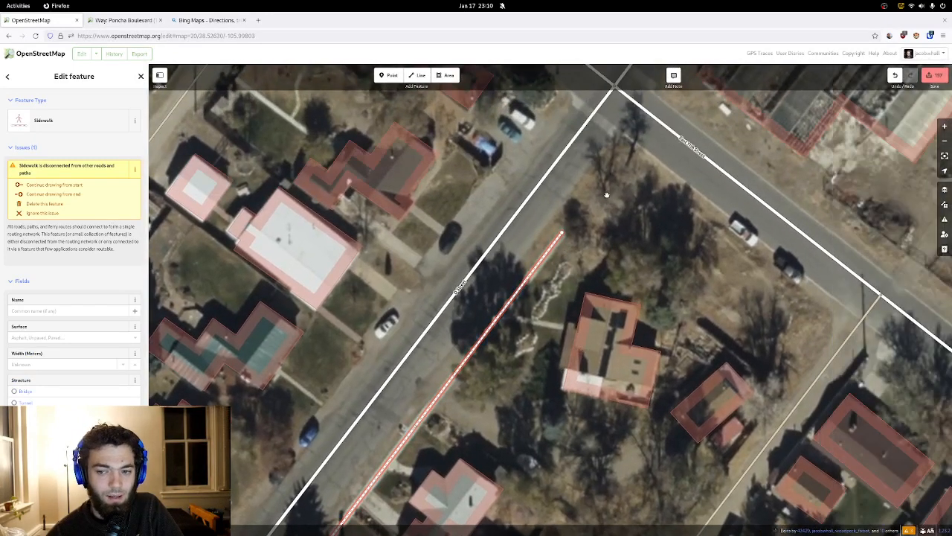
left_click_drag(626, 223, 659, 135)
left_click_drag(503, 351, 630, 189)
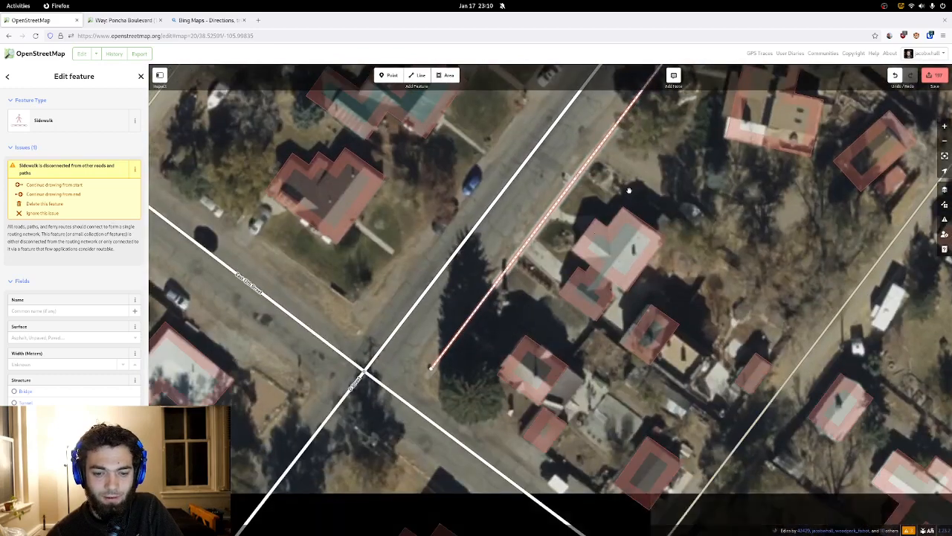
left_click_drag(505, 346, 305, 402)
left_click_drag(465, 222, 432, 314)
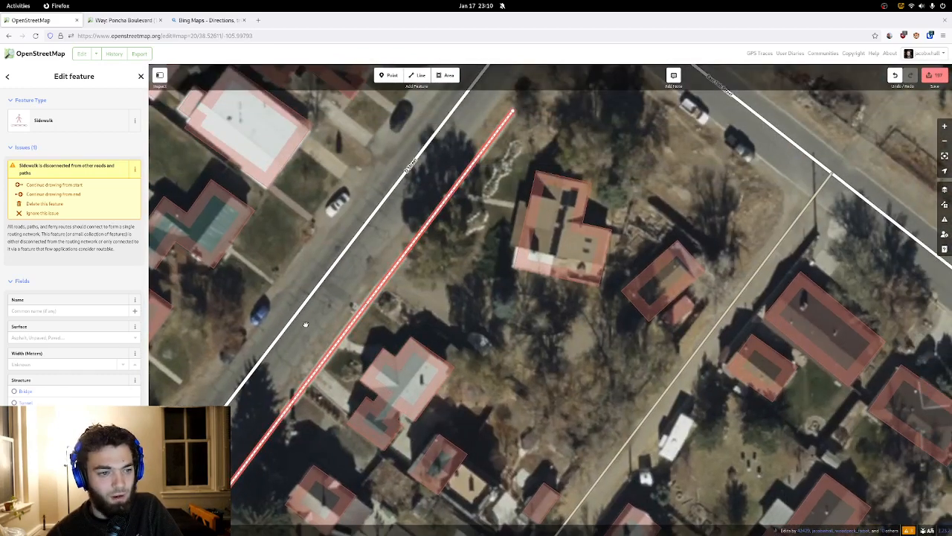
left_click(100, 215)
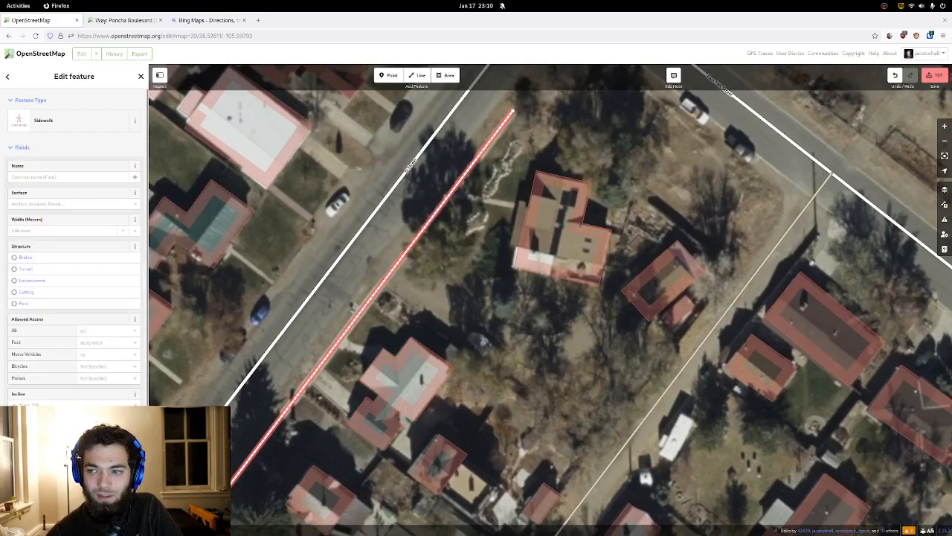
- Resolve the disconnected Foot Path warning by joining the path's northern end to the adjacent footpath at the Longfellow Elementary School playground
left_click(934, 76)
left_click(98, 224)
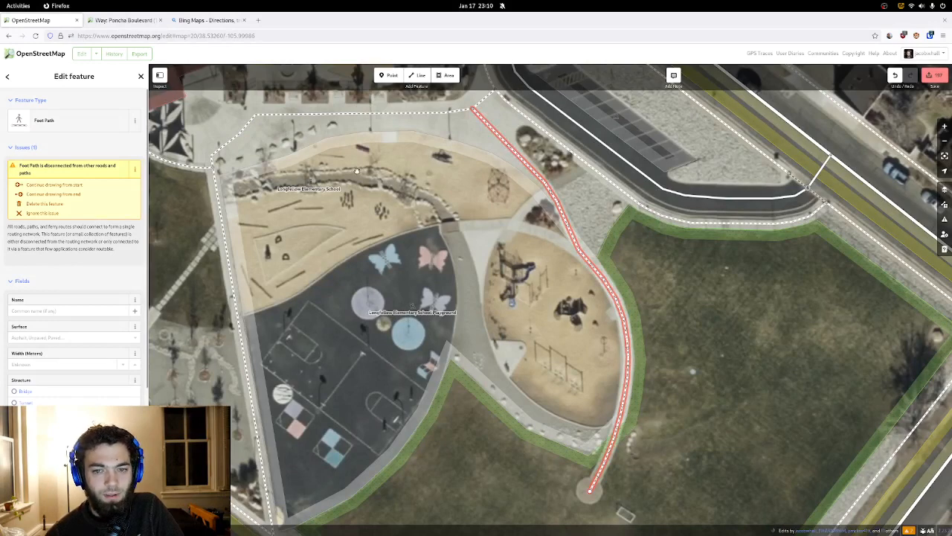
left_click_drag(458, 172, 444, 224)
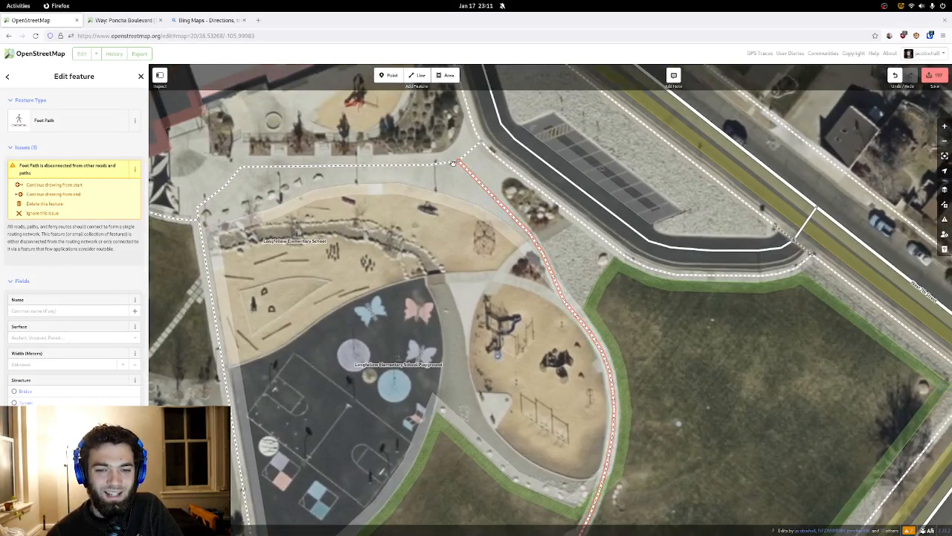
key("Escape")
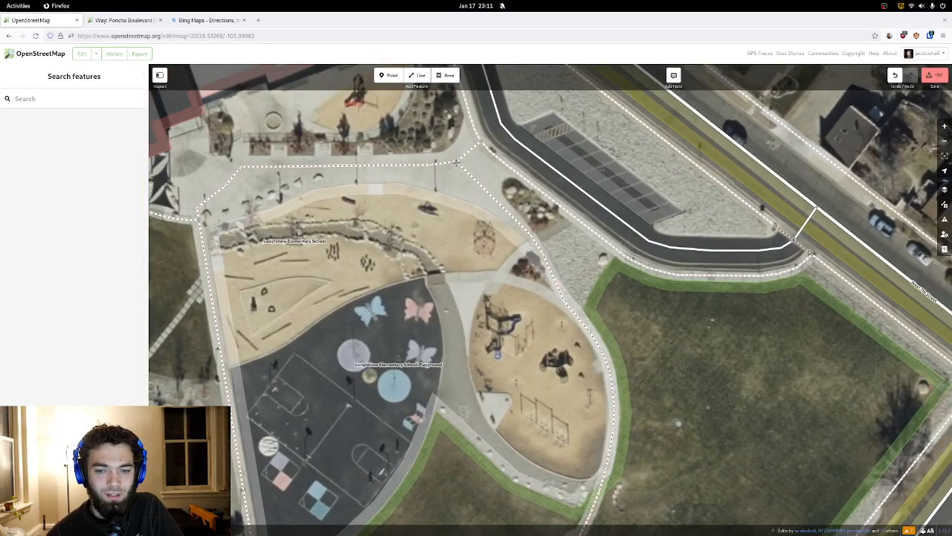
left_click(462, 166)
left_click(445, 183)
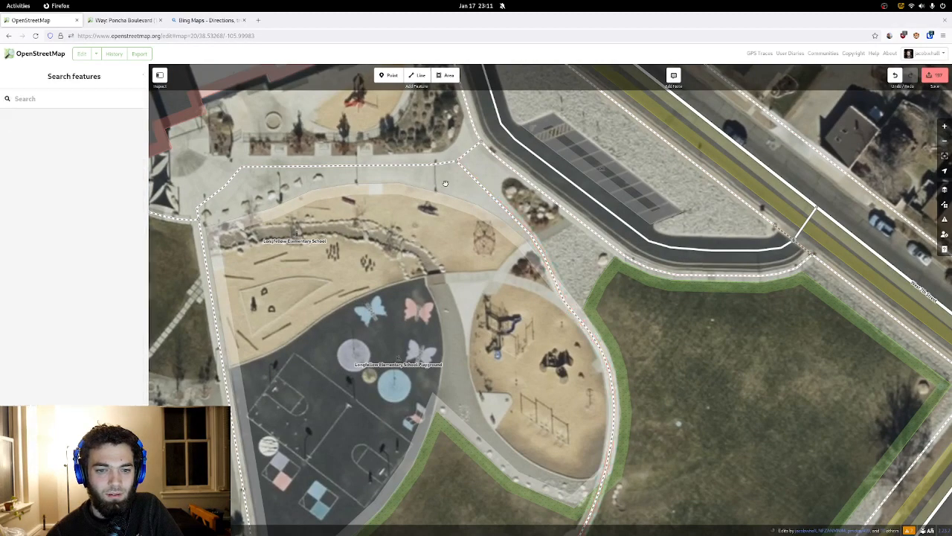
left_click(470, 177)
left_click(451, 177)
left_click_drag(865, 102, 795, 118)
- Open the remaining disconnected Sidewalk warning and examine the sidewalk's course from its jog at the side street to its northern end
left_click(935, 75)
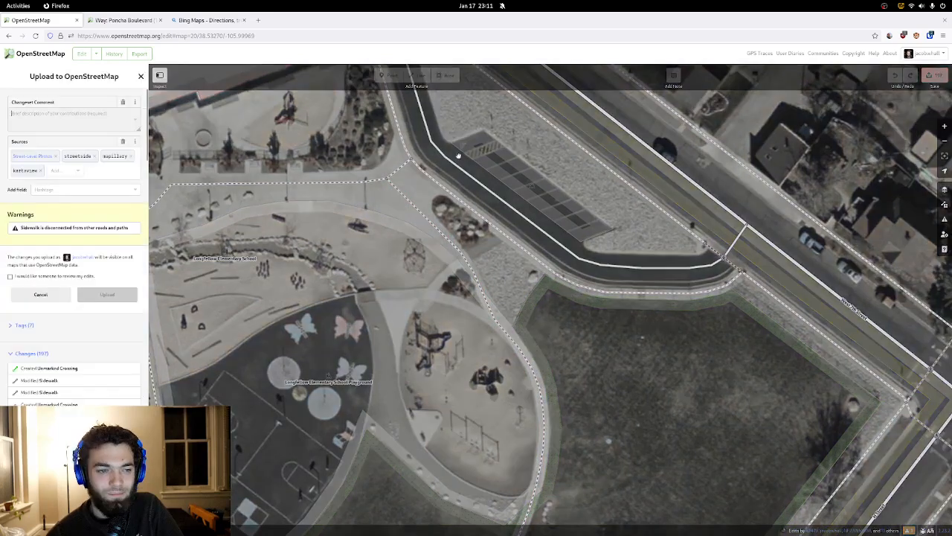
left_click(67, 227)
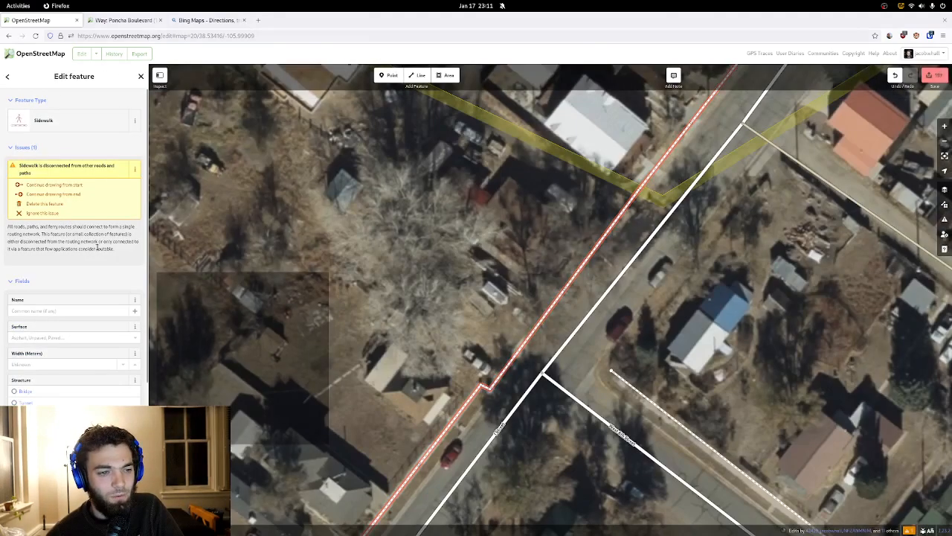
mouse_move(447, 254)
left_mouse_down()
mouse_move(401, 256)
mouse_move(377, 242)
mouse_move(391, 256)
mouse_move(284, 369)
mouse_move(413, 246)
left_mouse_up()
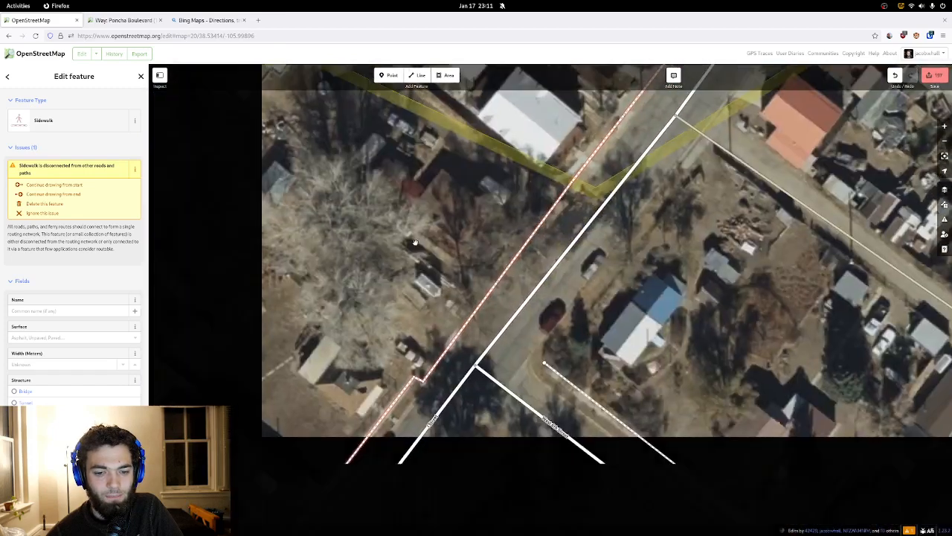
mouse_move(333, 391)
left_mouse_down()
mouse_move(480, 167)
mouse_move(490, 125)
mouse_move(403, 191)
mouse_move(307, 349)
left_mouse_up()
mouse_move(396, 215)
left_mouse_down()
mouse_move(300, 347)
mouse_move(294, 289)
mouse_move(275, 277)
left_mouse_up()
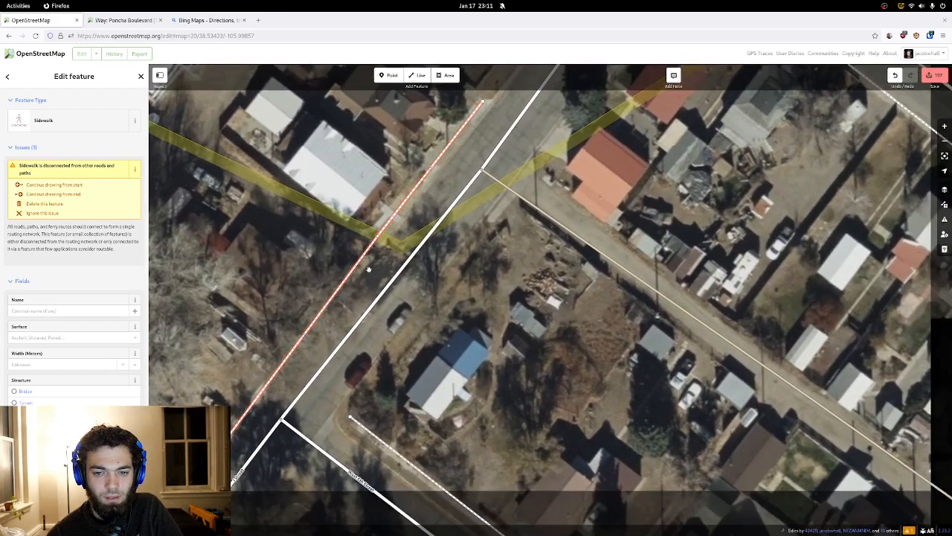
left_click_drag(453, 262, 414, 318)
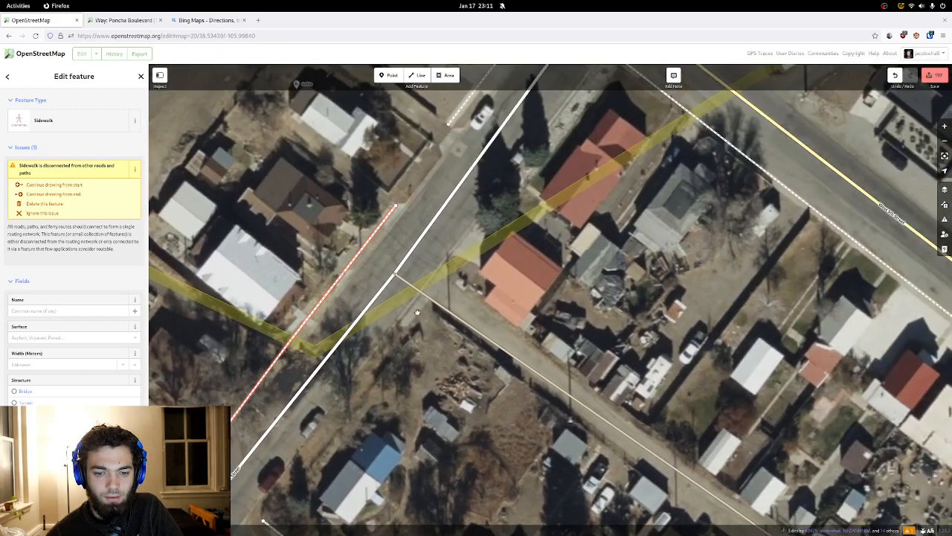
left_click_drag(415, 313, 358, 387)
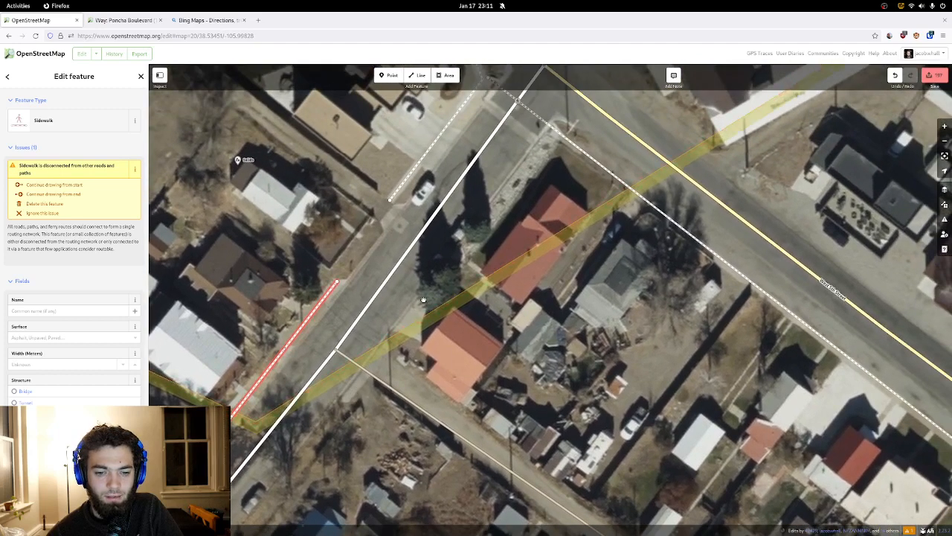
left_click_drag(422, 299, 470, 218)
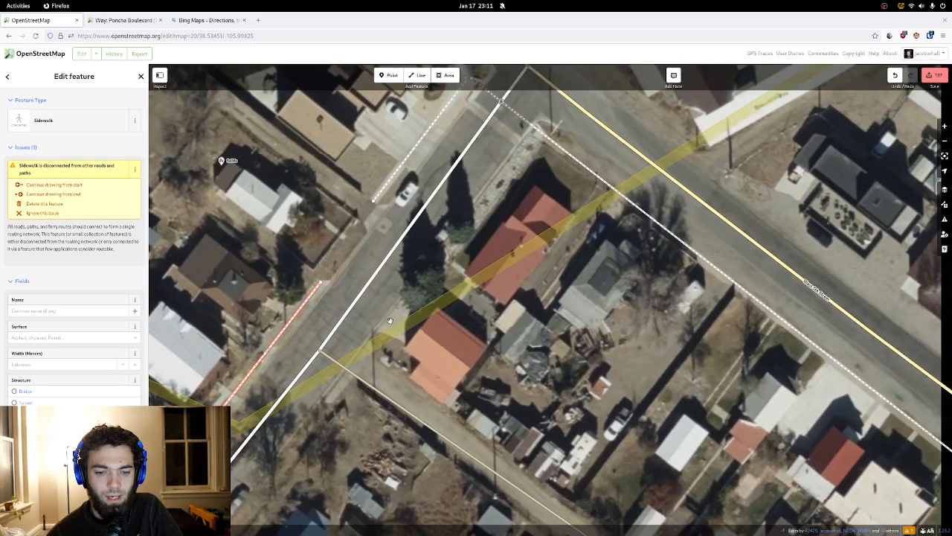
left_click_drag(384, 350, 386, 389)
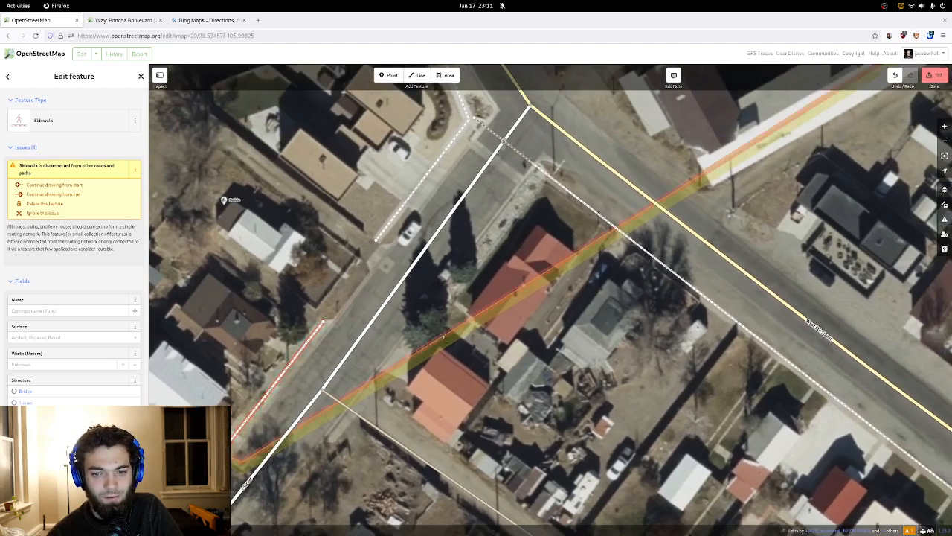
left_click_drag(467, 277, 492, 250)
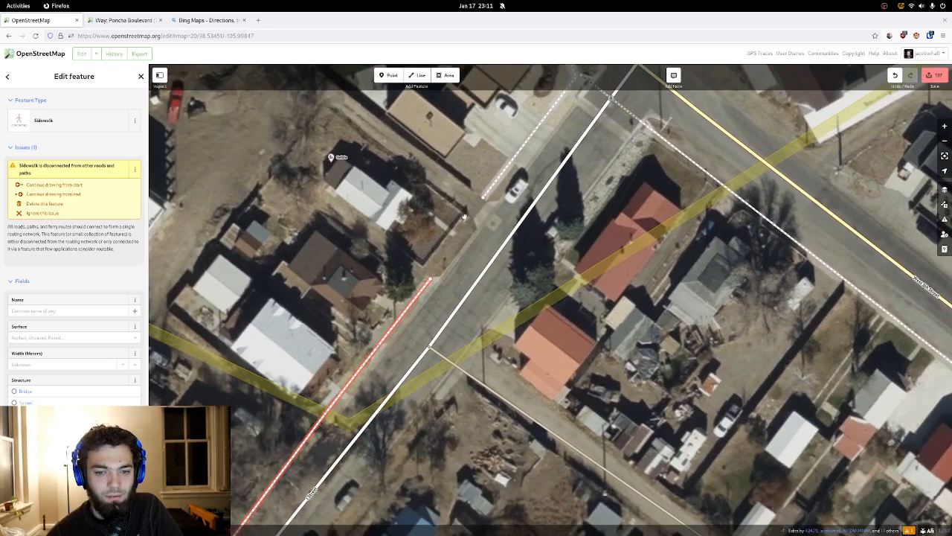
left_click_drag(479, 216, 487, 192)
scroll(487, 192, "down", 5)
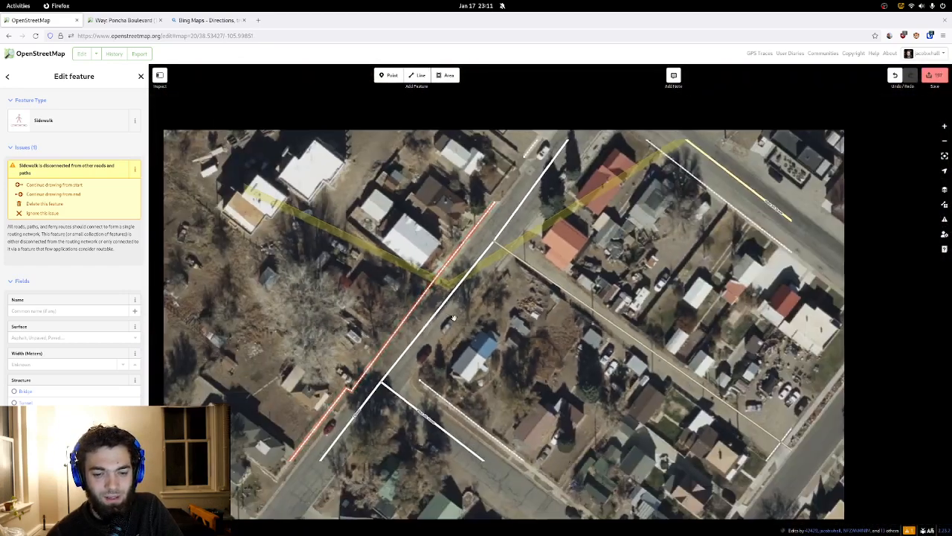
left_click_drag(454, 317, 445, 364)
left_click_drag(437, 216, 428, 296)
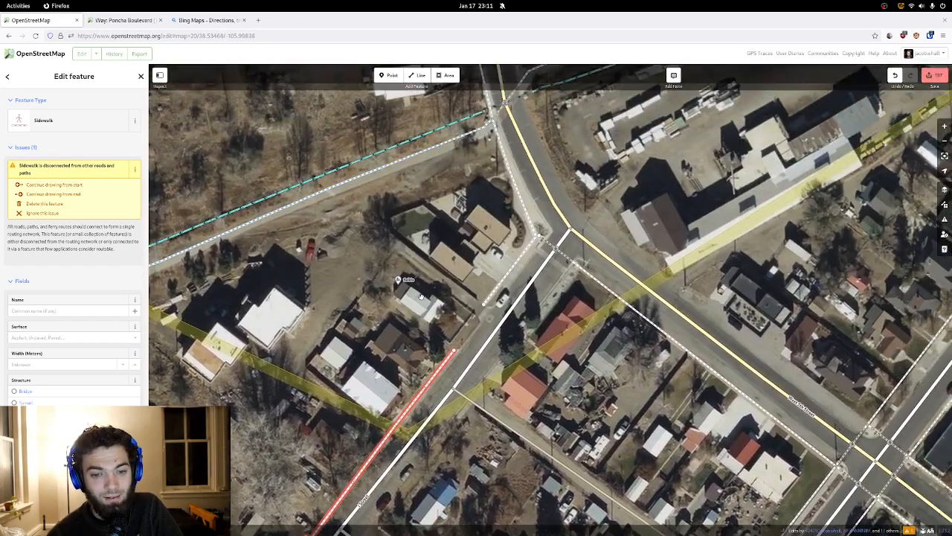
- Inspect the gap between the flagged sidewalk's northern end and the sidewalk near the corner, and ignore the disconnection issue
scroll(428, 296, "up", 5)
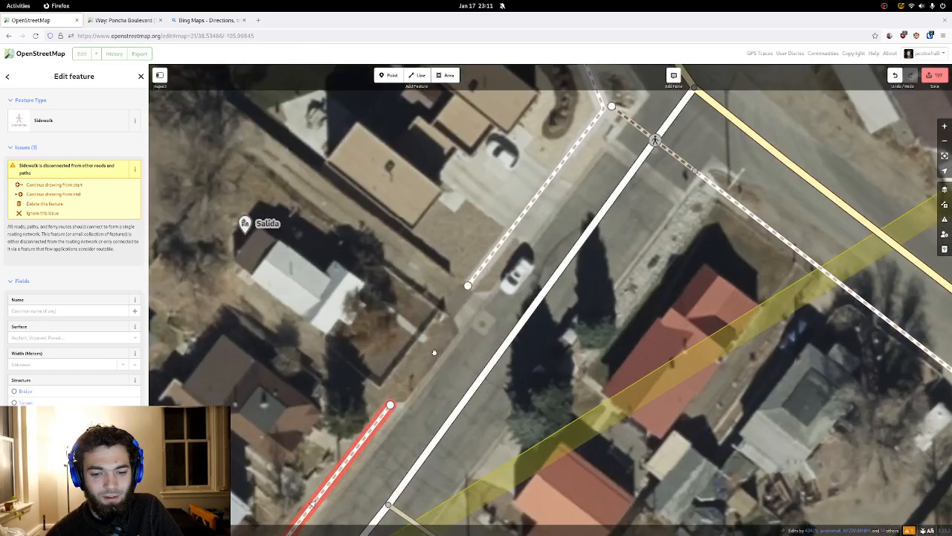
left_click_drag(435, 353, 393, 284)
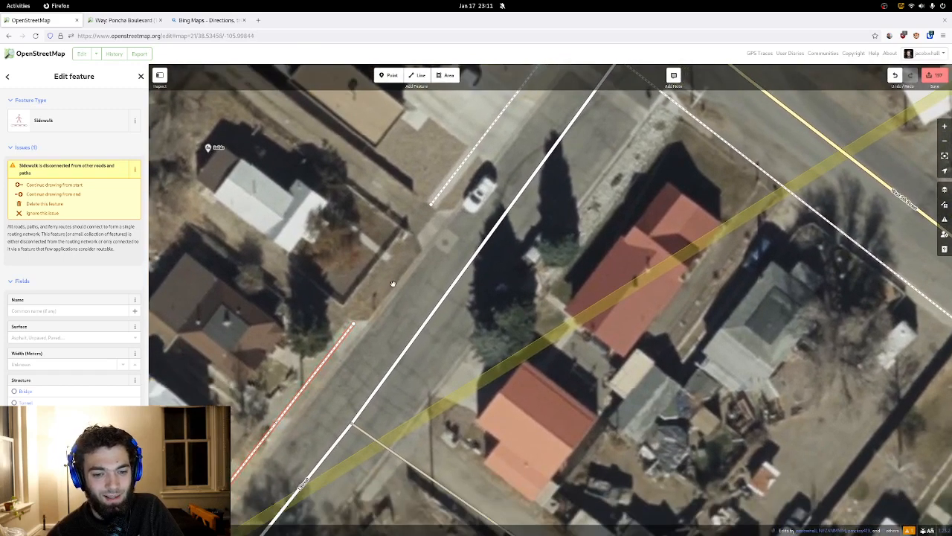
scroll(402, 268, "down", 5)
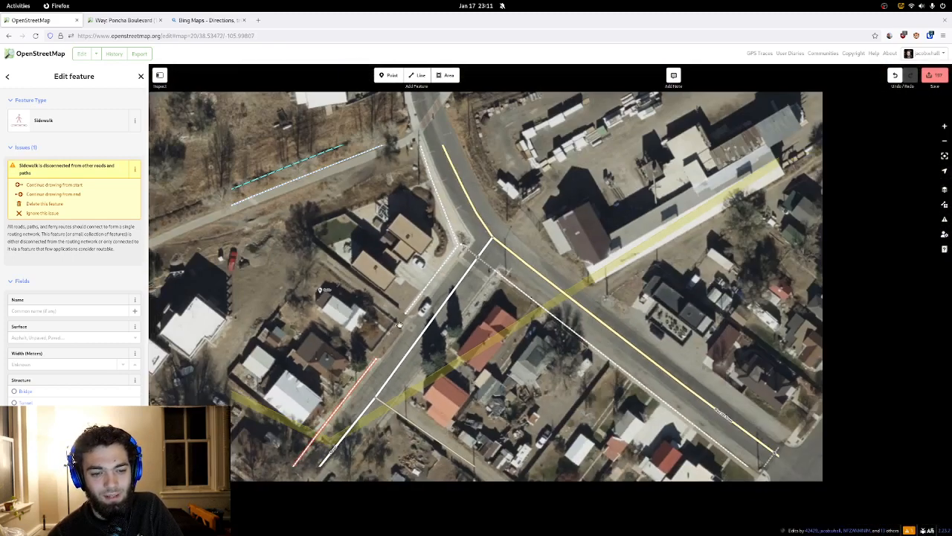
left_click_drag(400, 325, 419, 292)
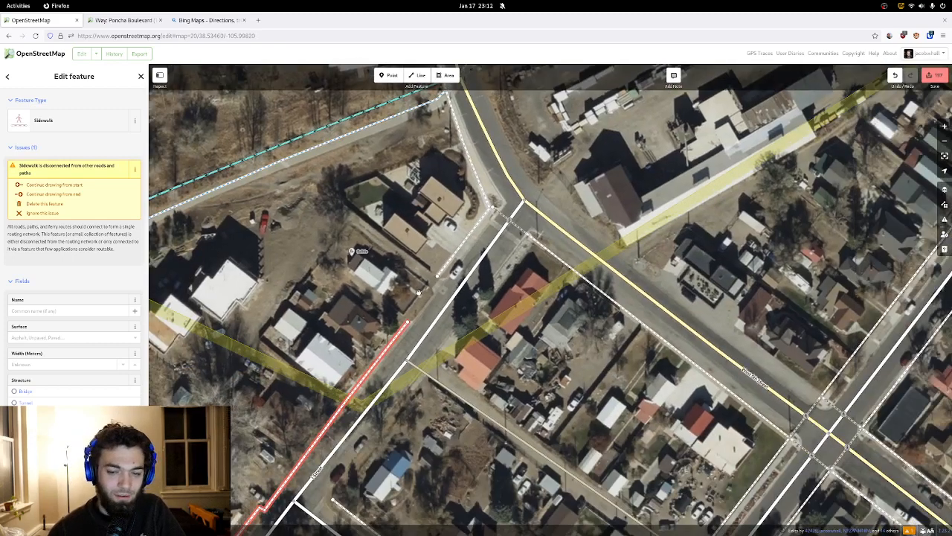
scroll(419, 292, "up", 3)
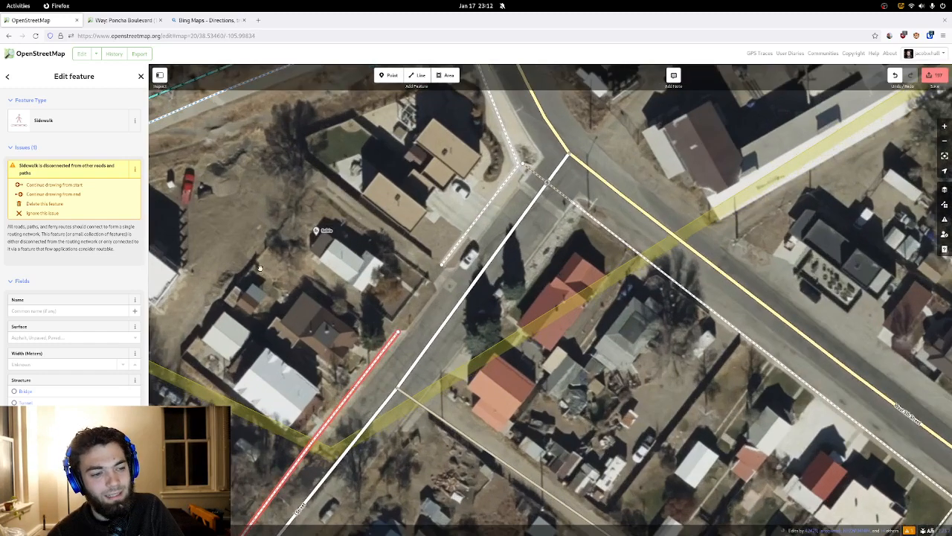
left_click(102, 213)
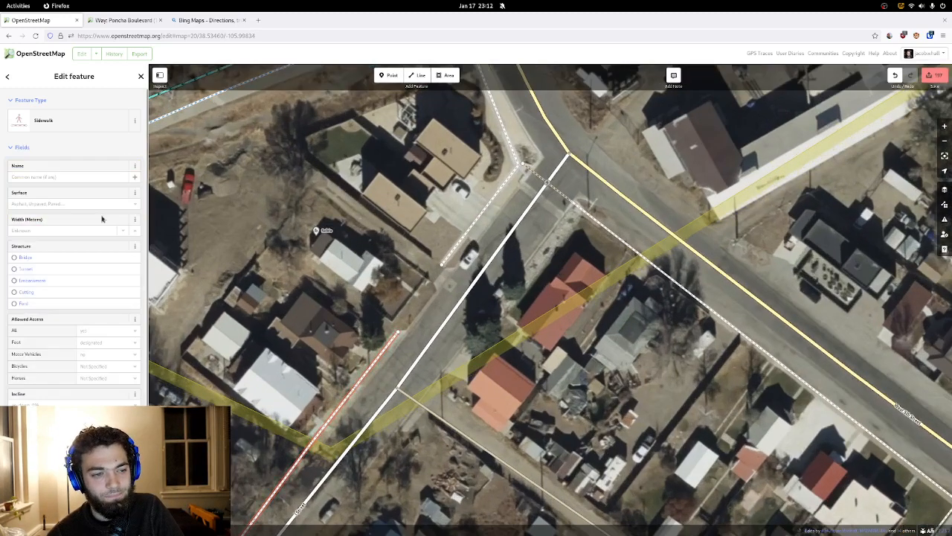
- Reopen the changeset upload form and remove mapillary and kartaview from the sources
left_click(932, 72)
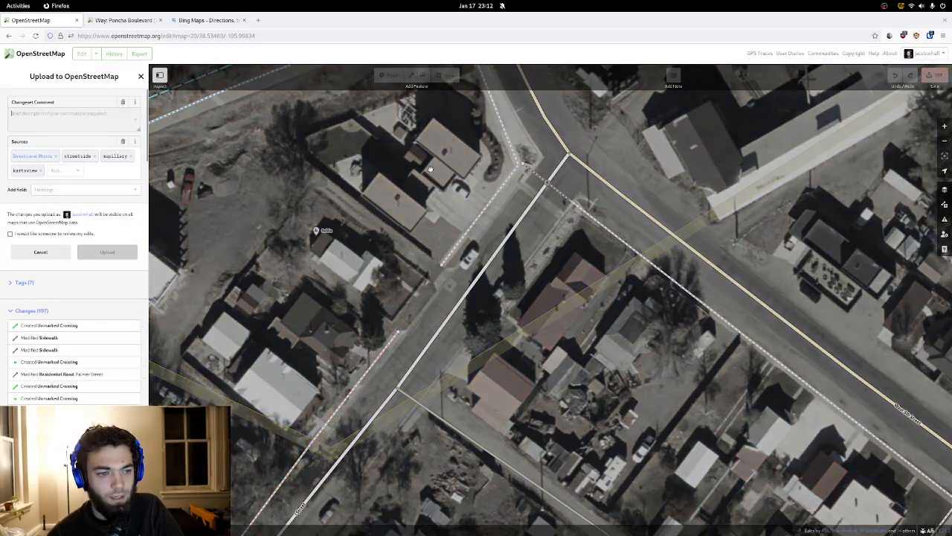
left_click(130, 157)
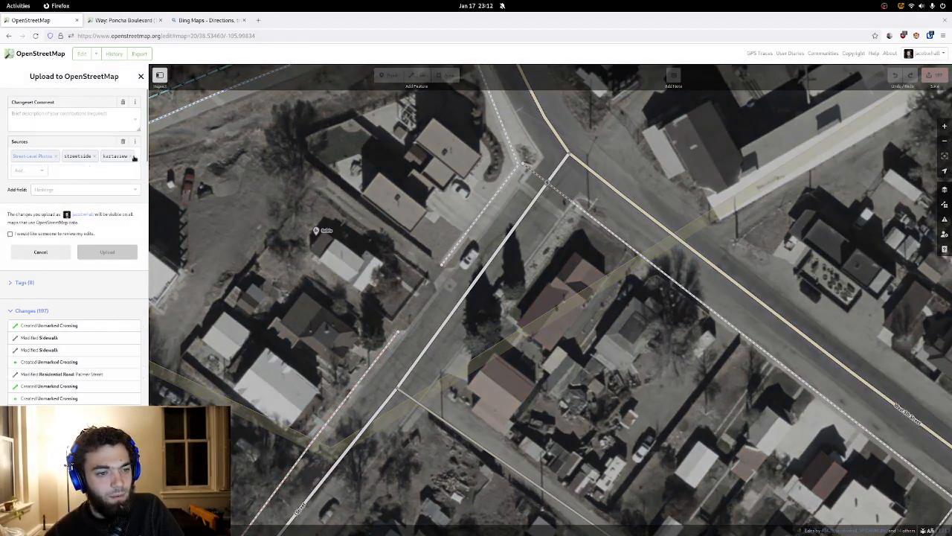
left_click(134, 157)
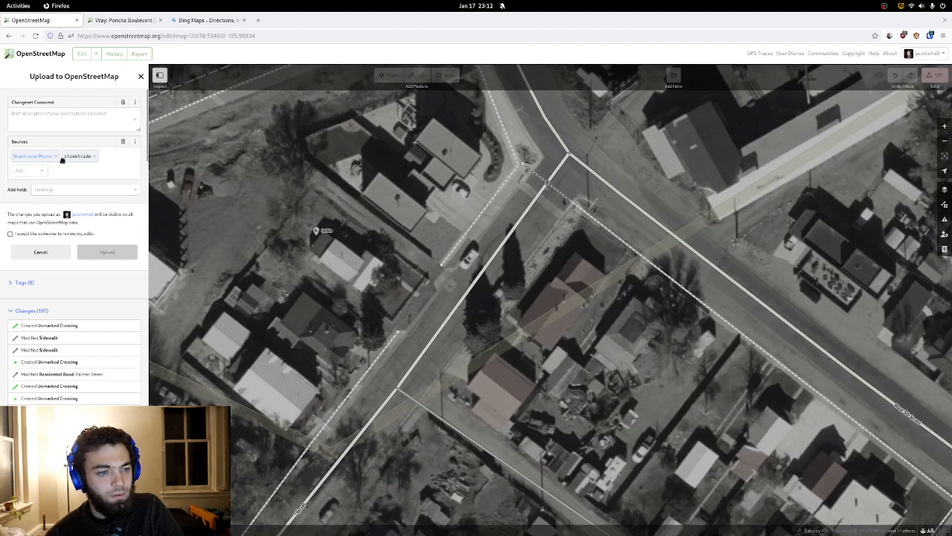
- Enter the changeset comment "Improve sidewalks, crossings around Salida"
left_click(66, 115)
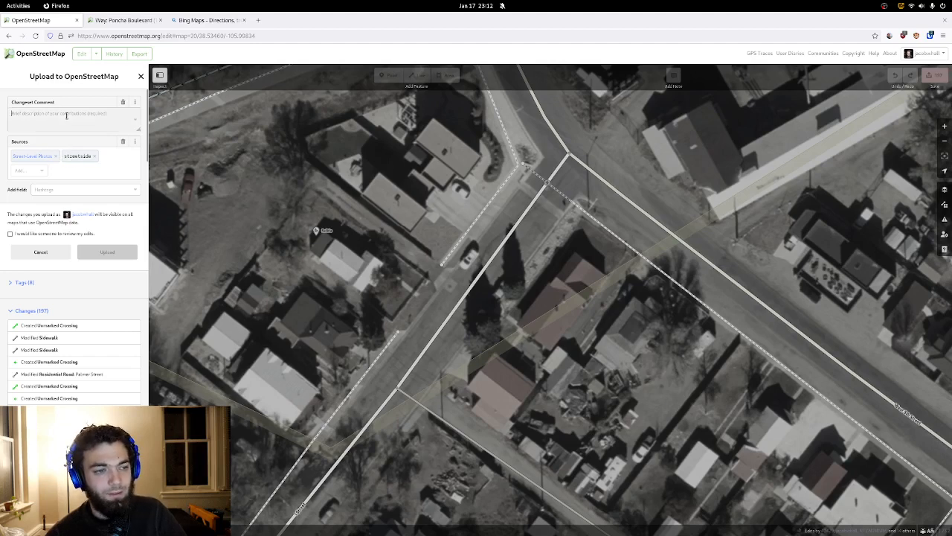
type("Im")
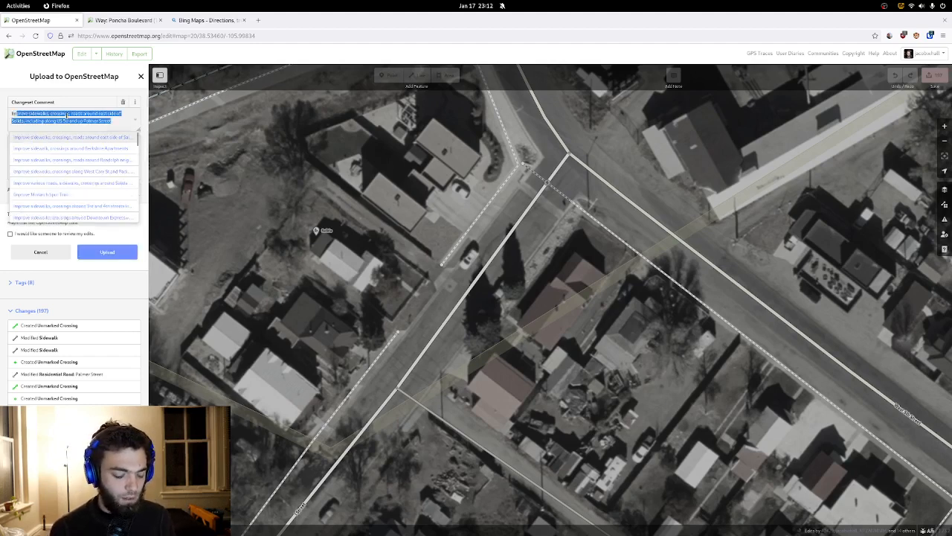
type("prove,")
key("BackSpace")
type("sidew")
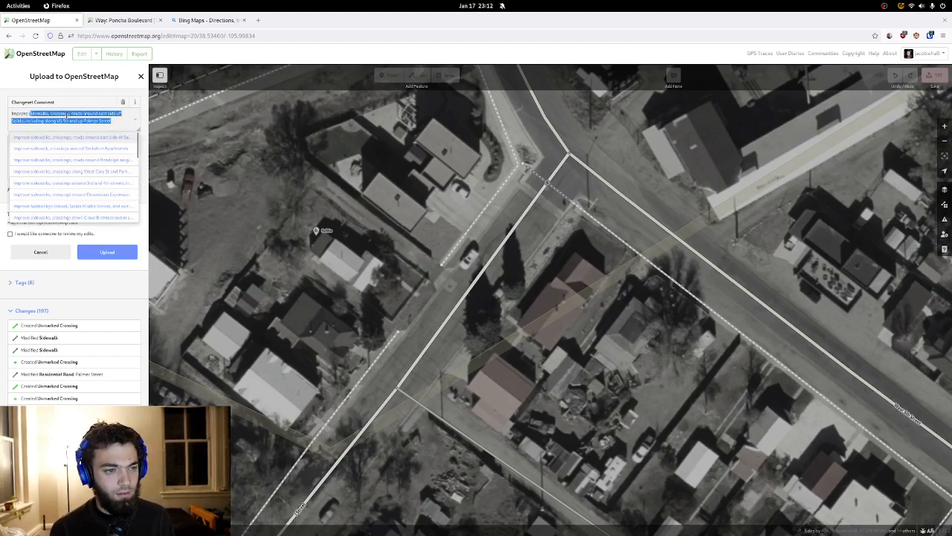
type("alks, crossi")
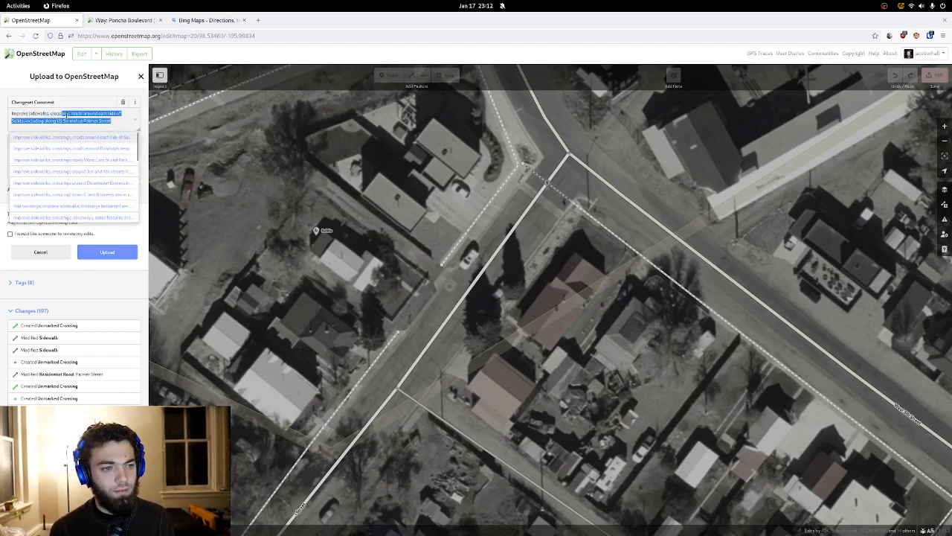
type("ngs ")
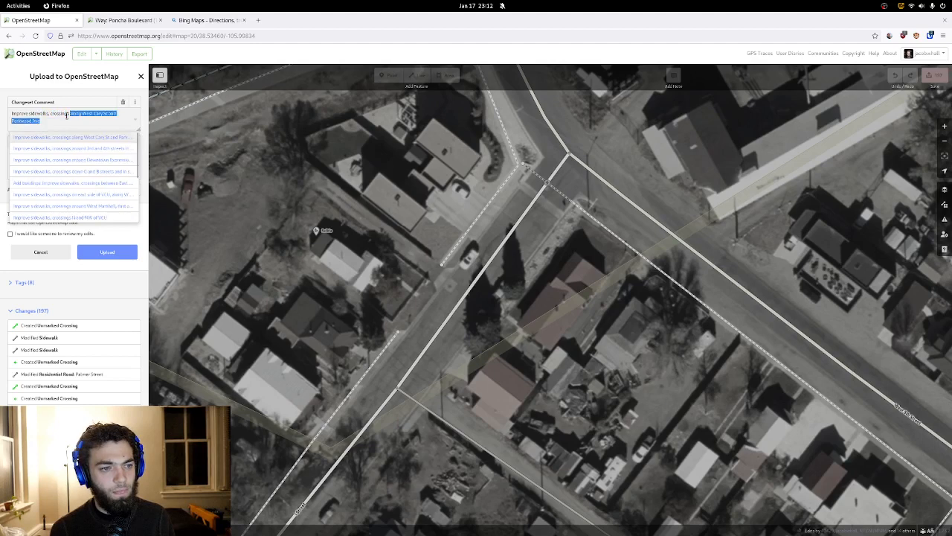
type("arou")
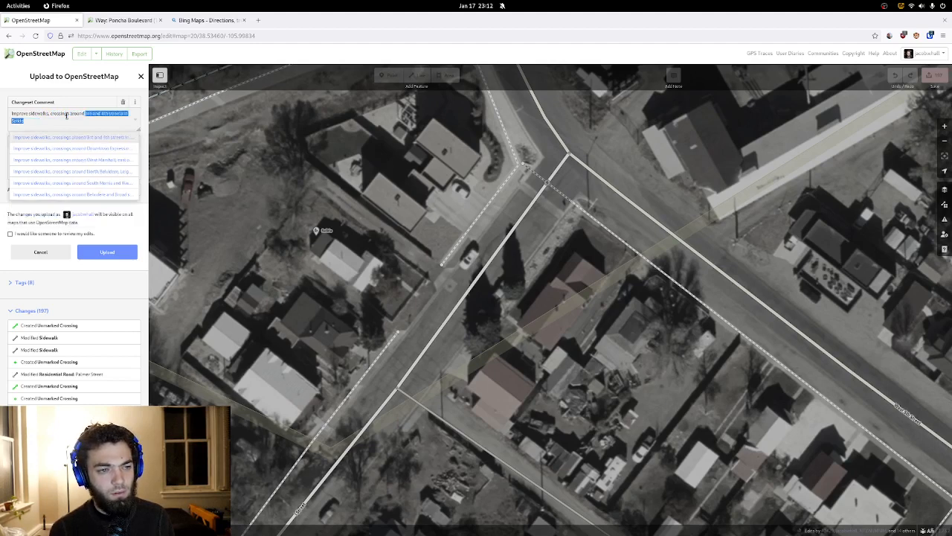
type("nd Salida")
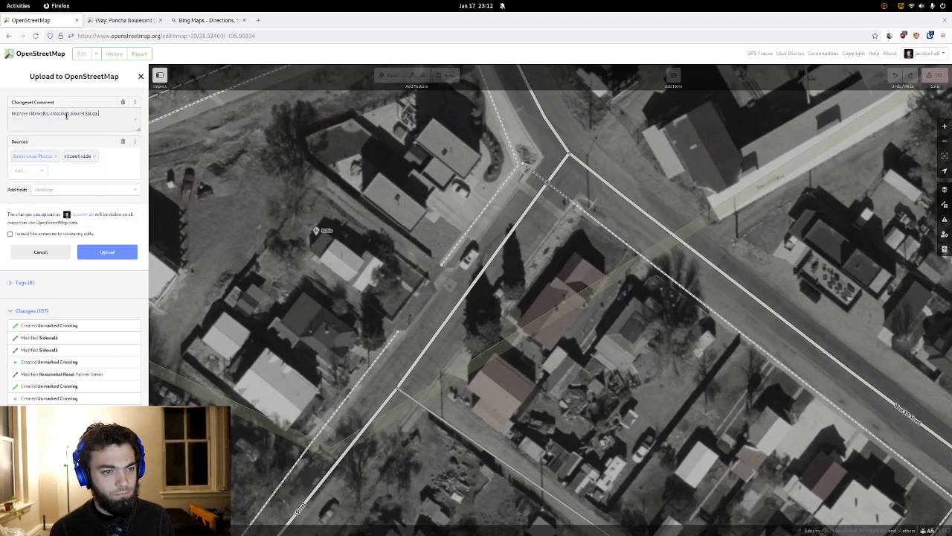
- Append ". Improve intersection of Poncha Boulevard and West 3rd street" to the changeset comment and upload the changes to OpenStreetMap
left_click_drag(273, 148, 430, 302)
left_click_drag(330, 183, 511, 376)
scroll(511, 376, "down", 2)
scroll(511, 377, "down", 2)
left_click_drag(426, 251, 522, 435)
left_click_drag(417, 255, 163, 327)
scroll(508, 412, "down", 2)
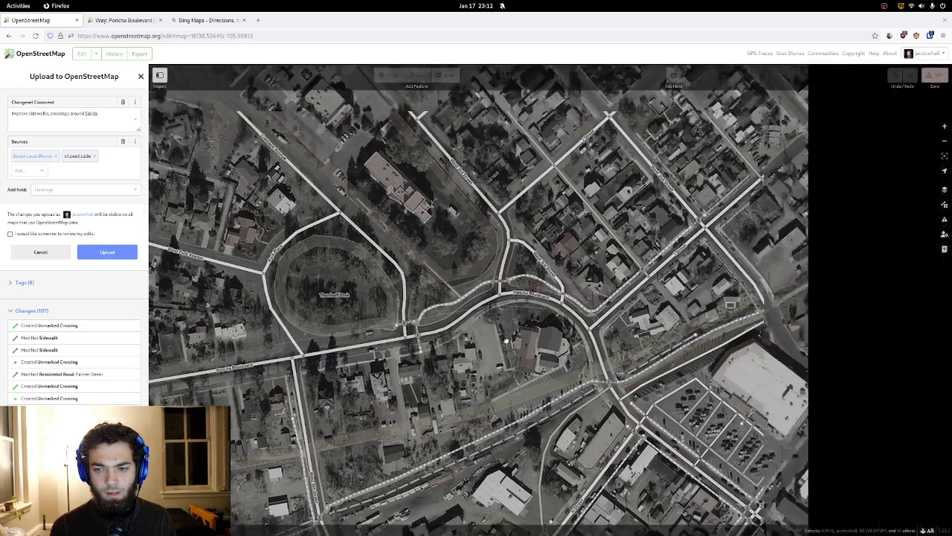
scroll(535, 336, "up", 2)
left_click_drag(523, 334, 471, 333)
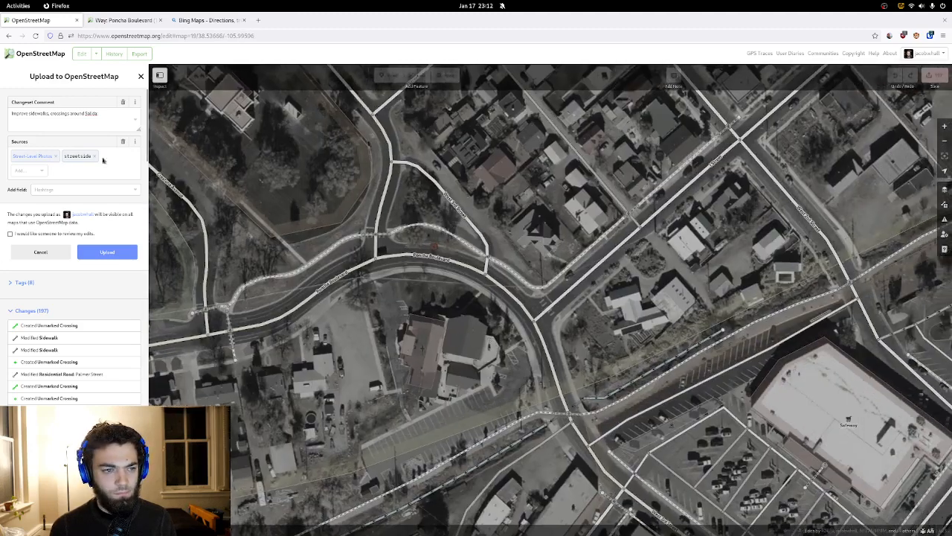
left_click(121, 115)
type(". Impro")
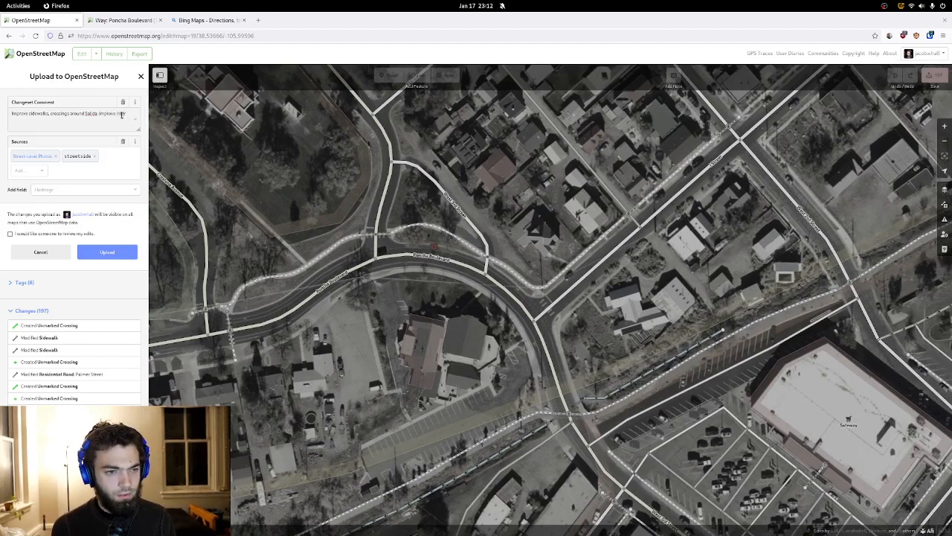
type("ve intersection of")
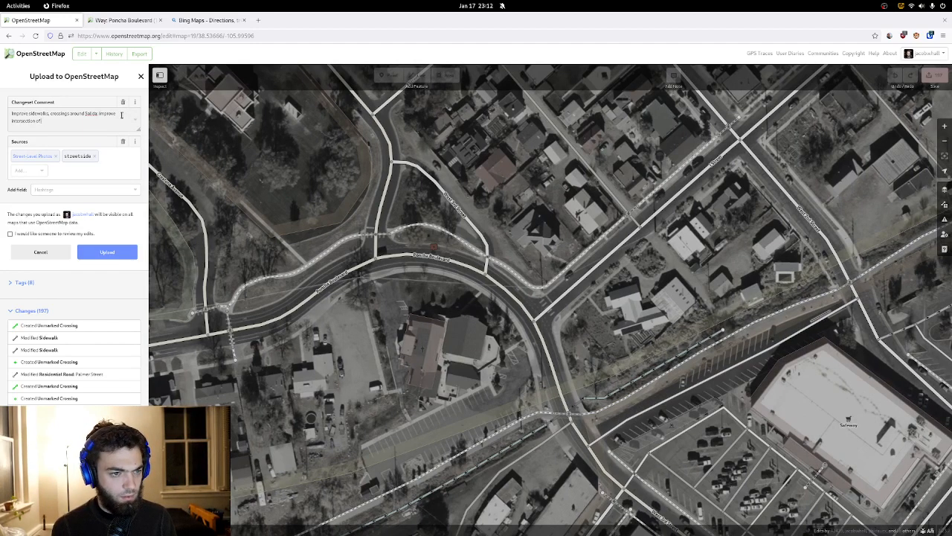
type(" Poncha Boulevard and")
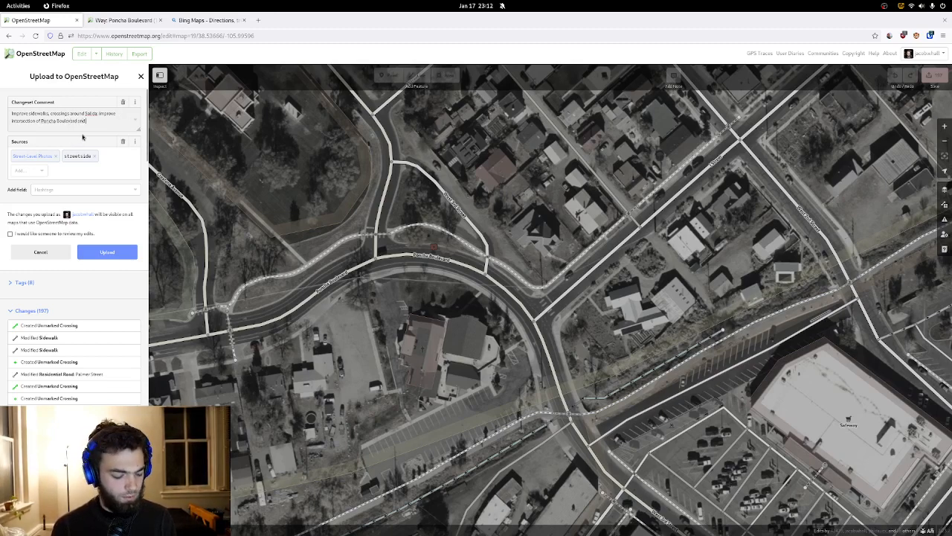
type("est 3rd street")
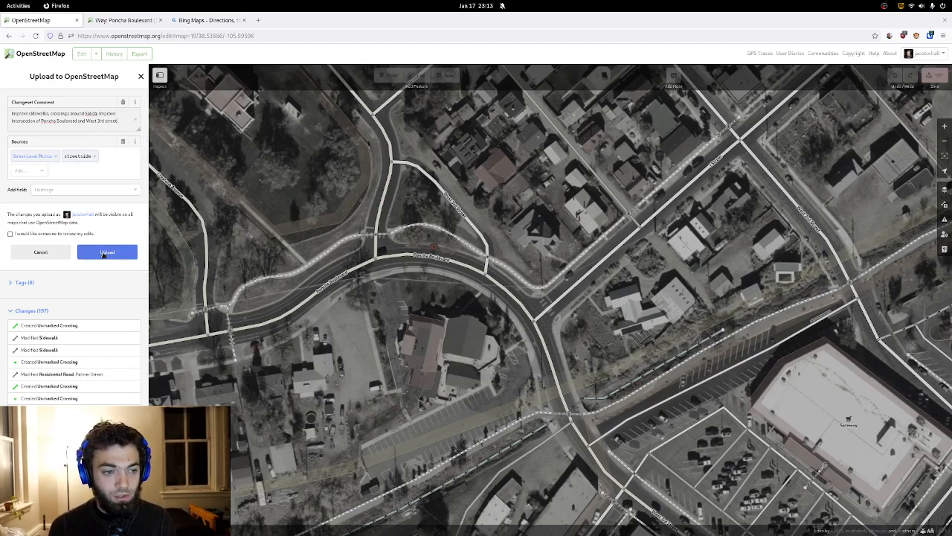
left_click(104, 253)
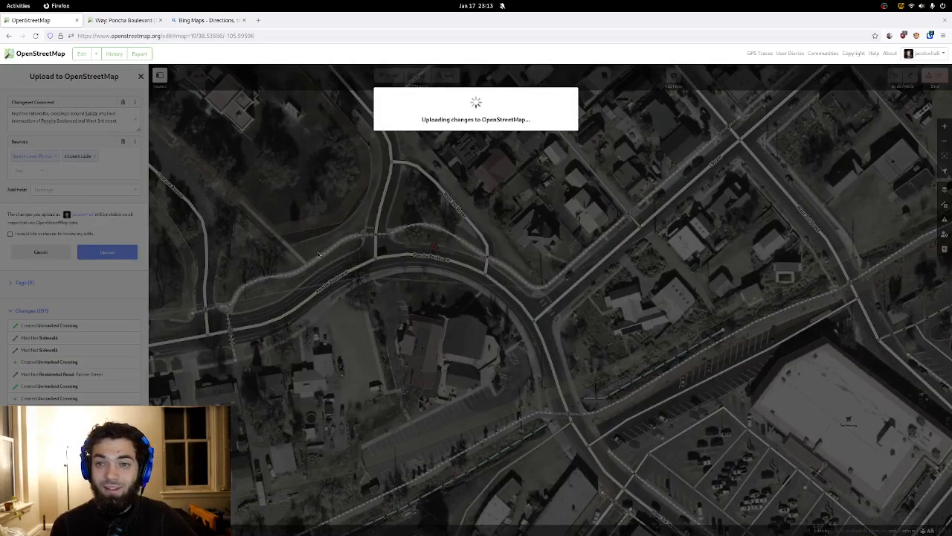